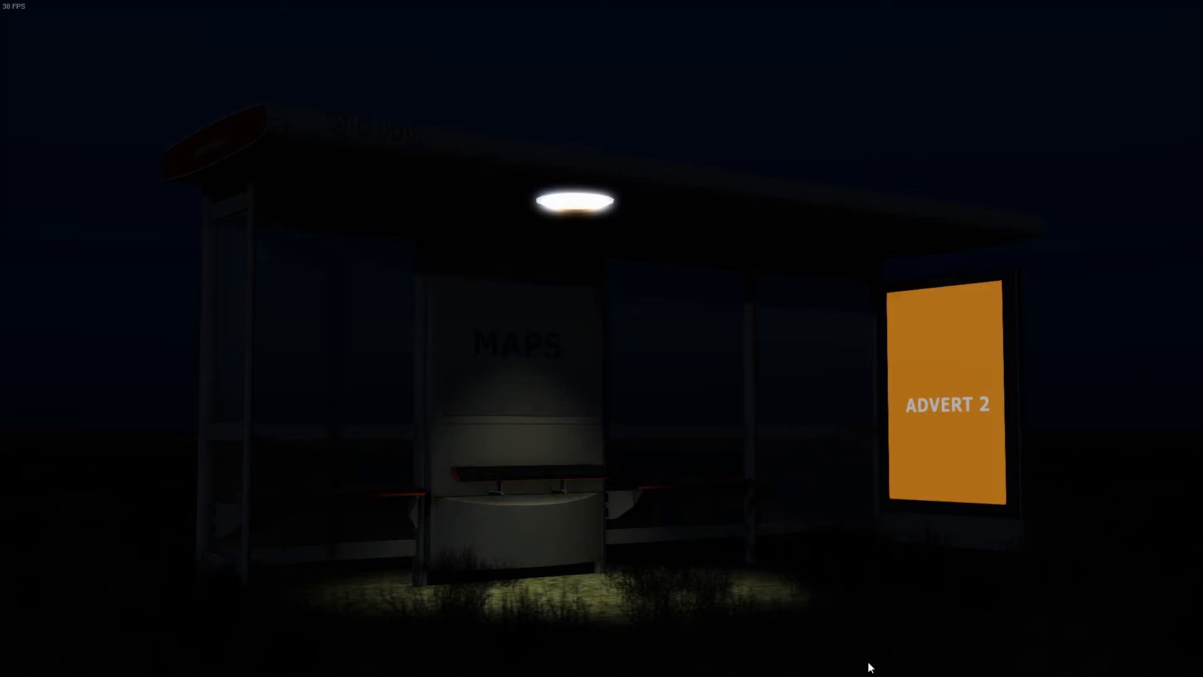
Step: Examine the bus shelter at night from several distances, including the ceiling light, maps panel, lit ground and illuminated advert
key("d")
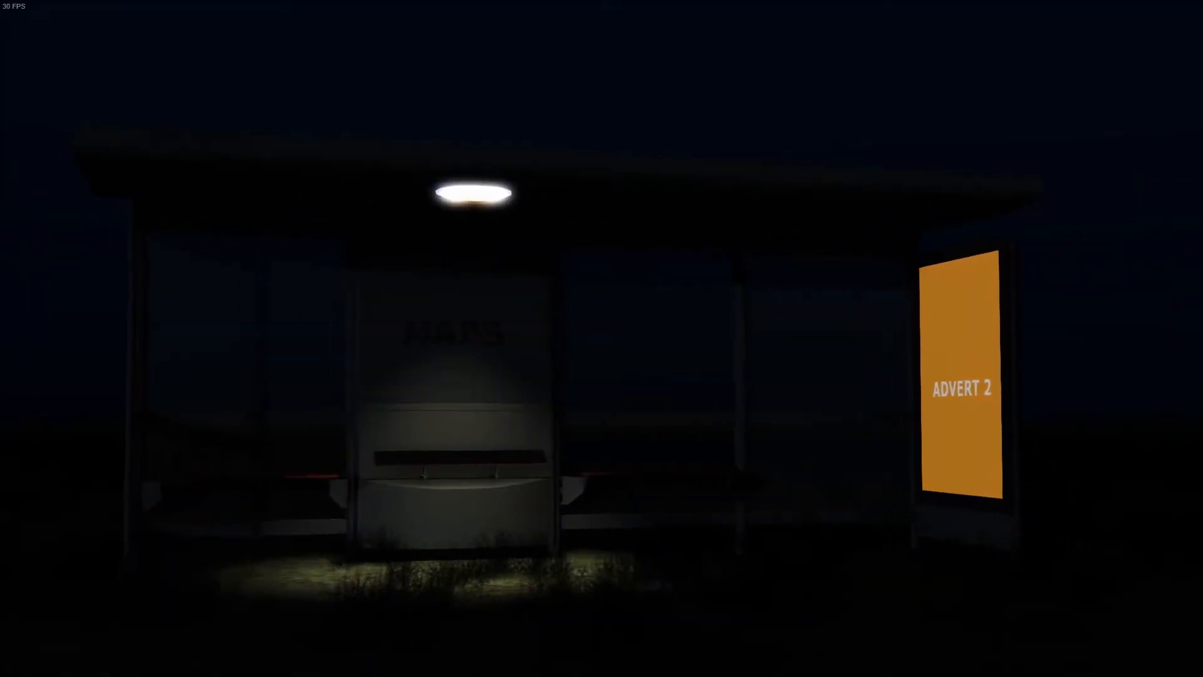
key("a")
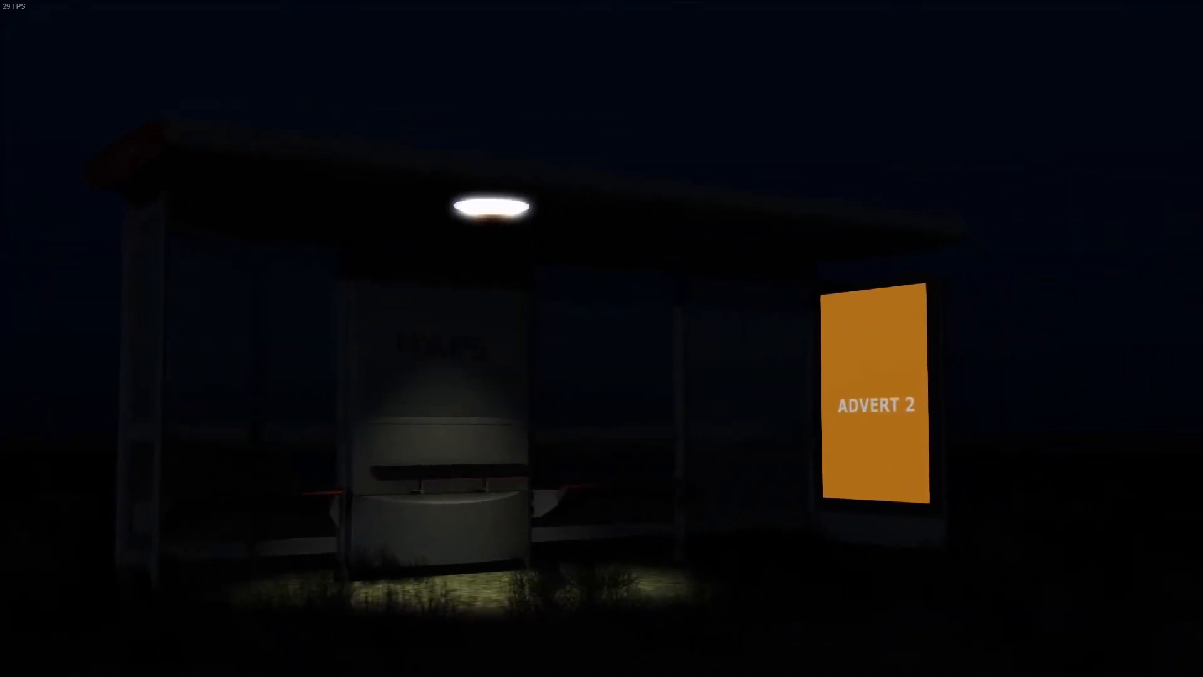
key("s")
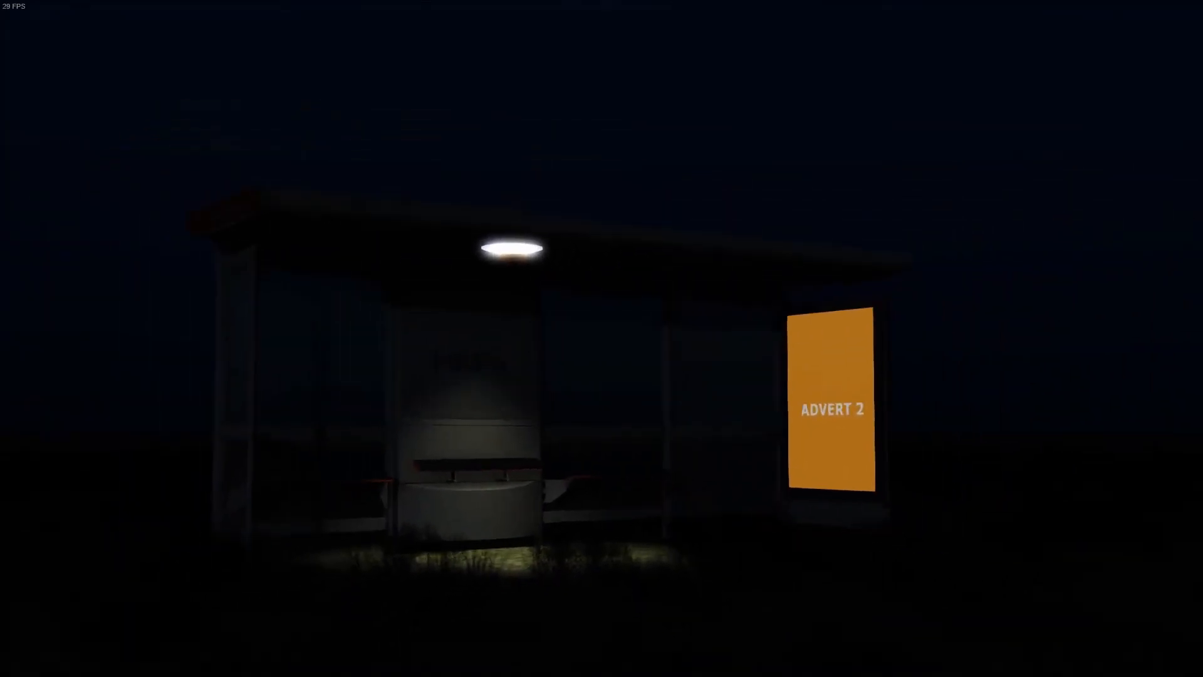
key("w")
key("w")
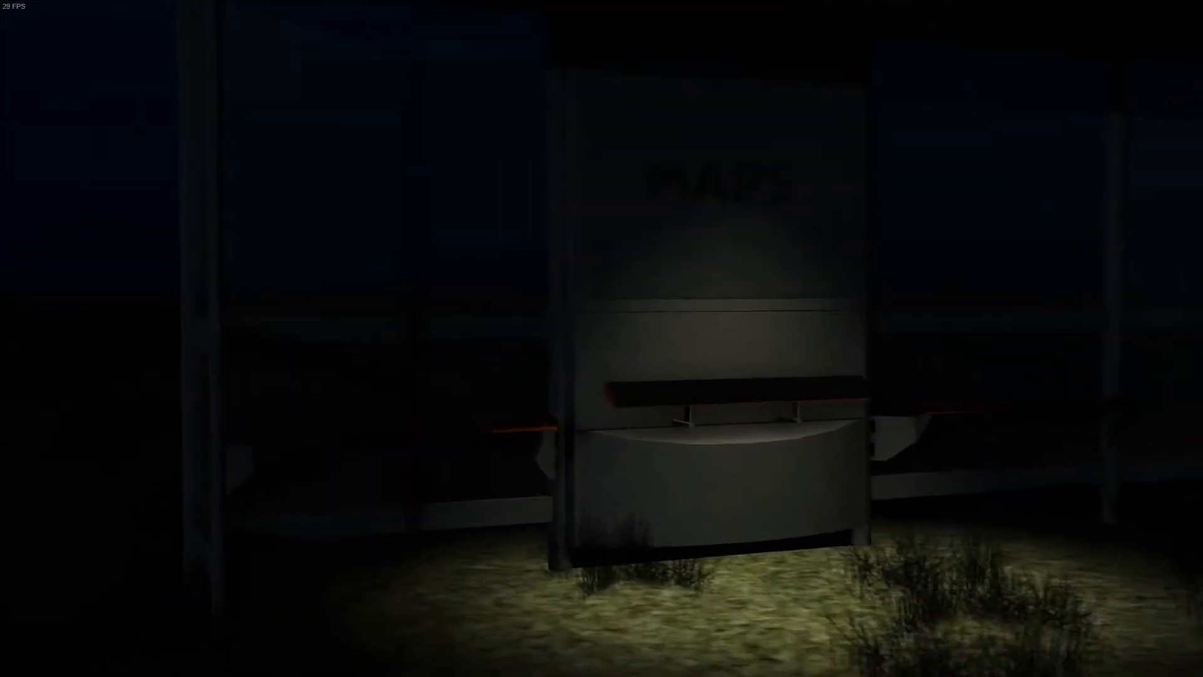
key("s")
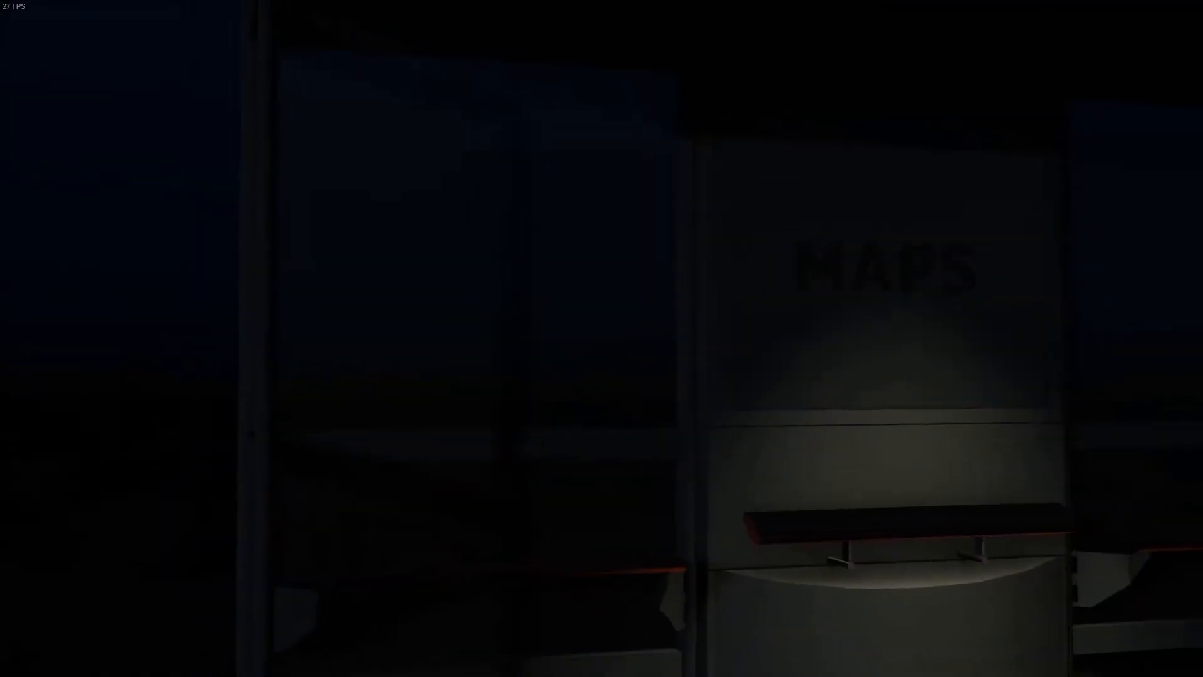
key("s")
right_click_drag(740, 555, 740, 439)
key("w")
key("s")
right_click_drag(735, 494, 840, 608)
key("w")
key("s")
key("w")
key("a")
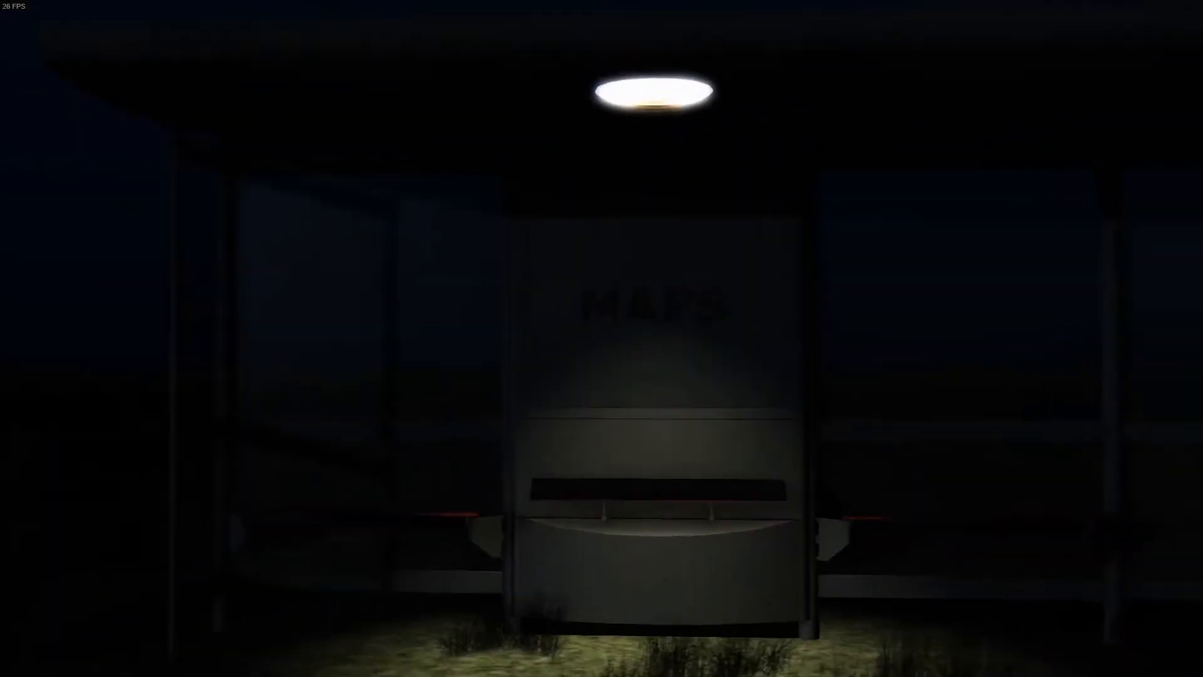
key("s")
key("w")
key("s")
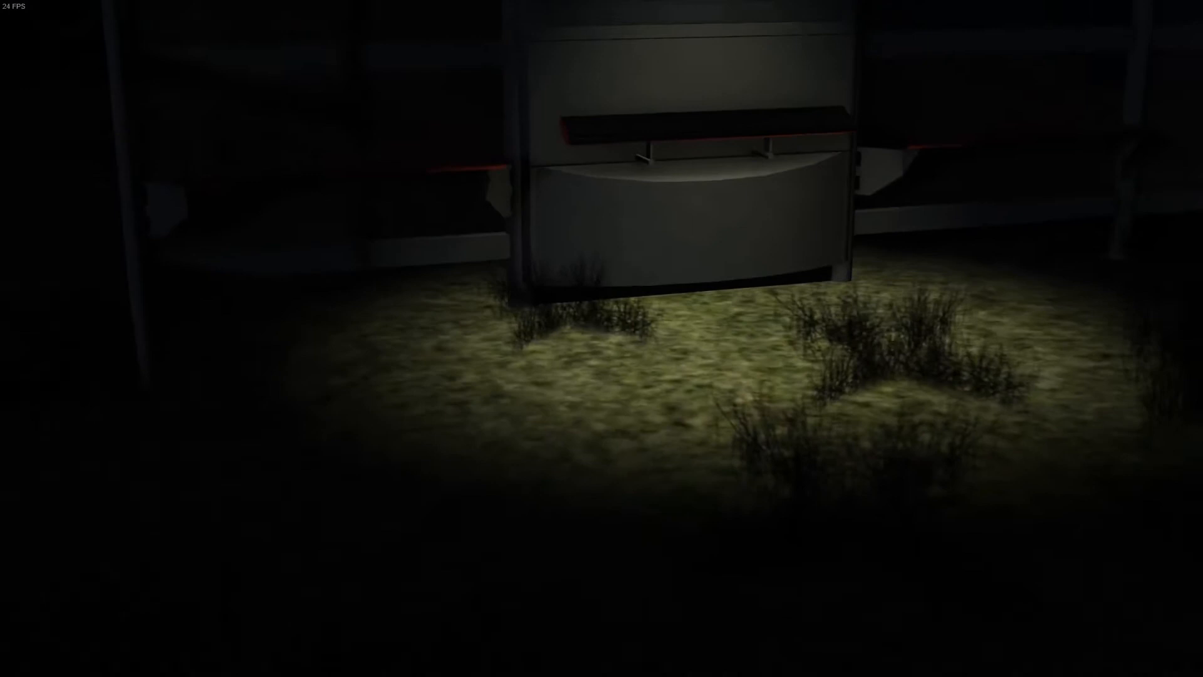
key("w")
key("s")
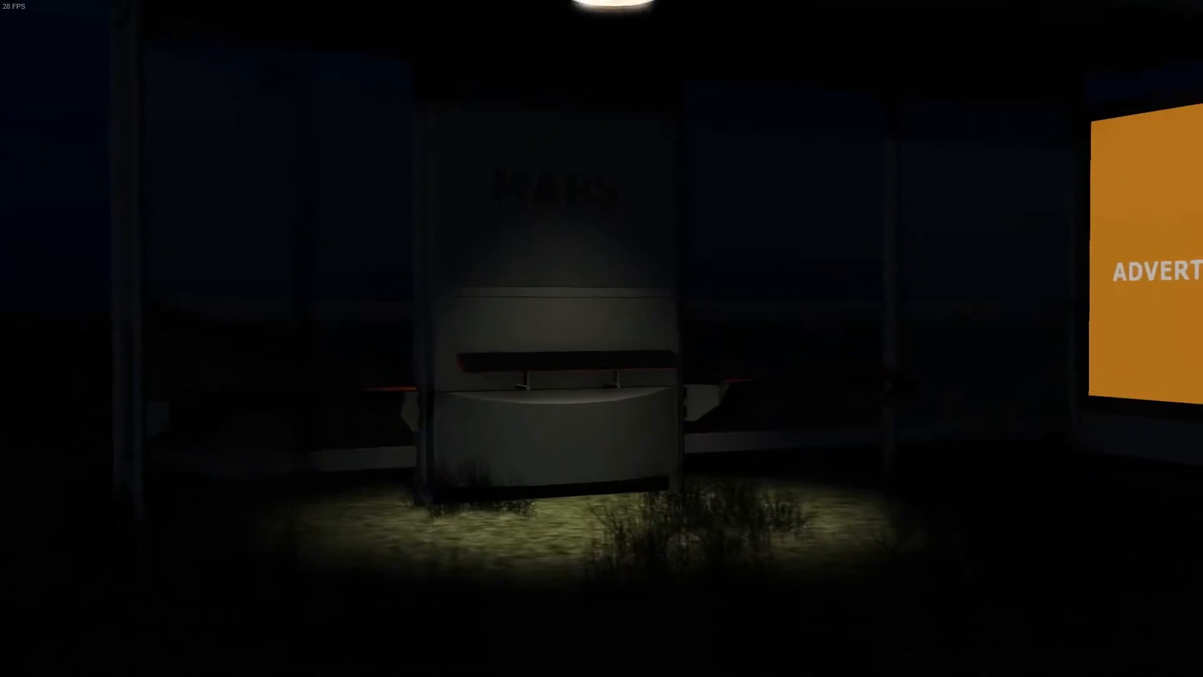
key("w")
key("s")
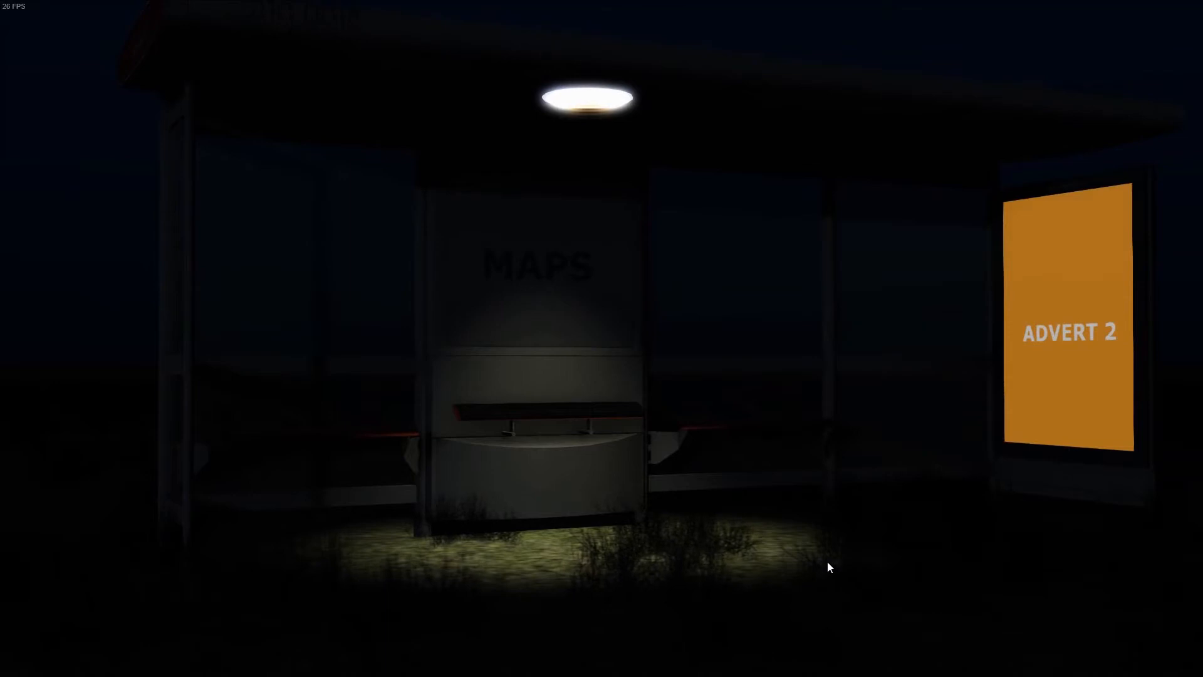
key("w")
right_click_drag(791, 552, 818, 532)
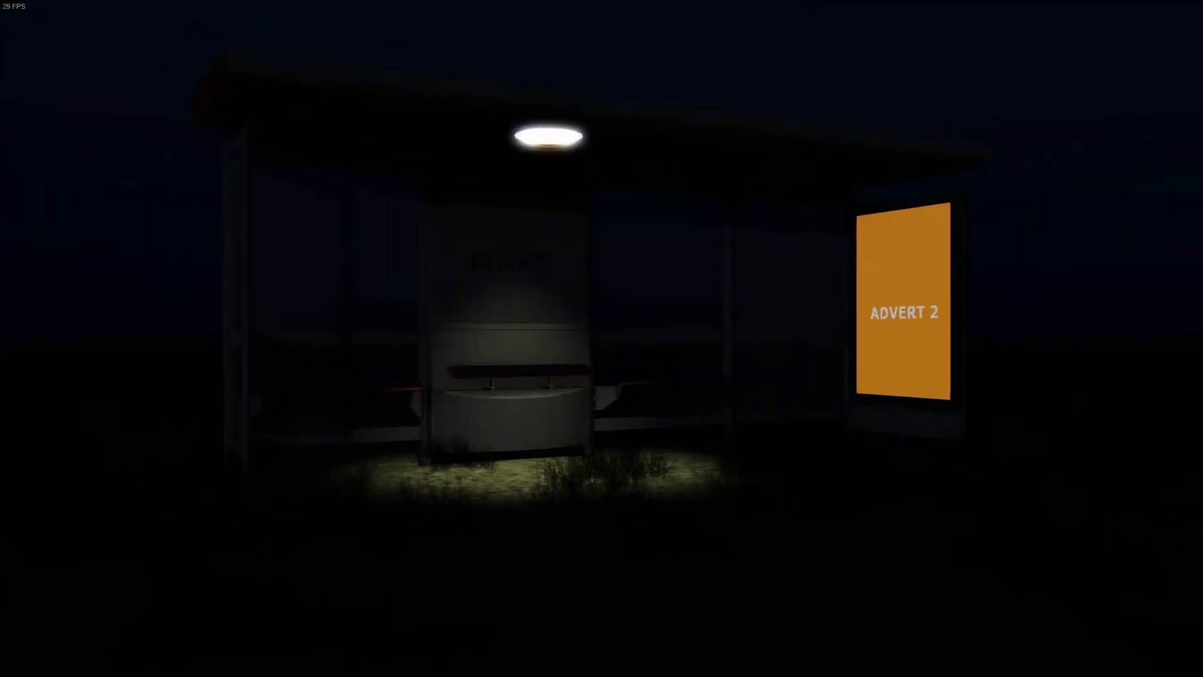
key("w")
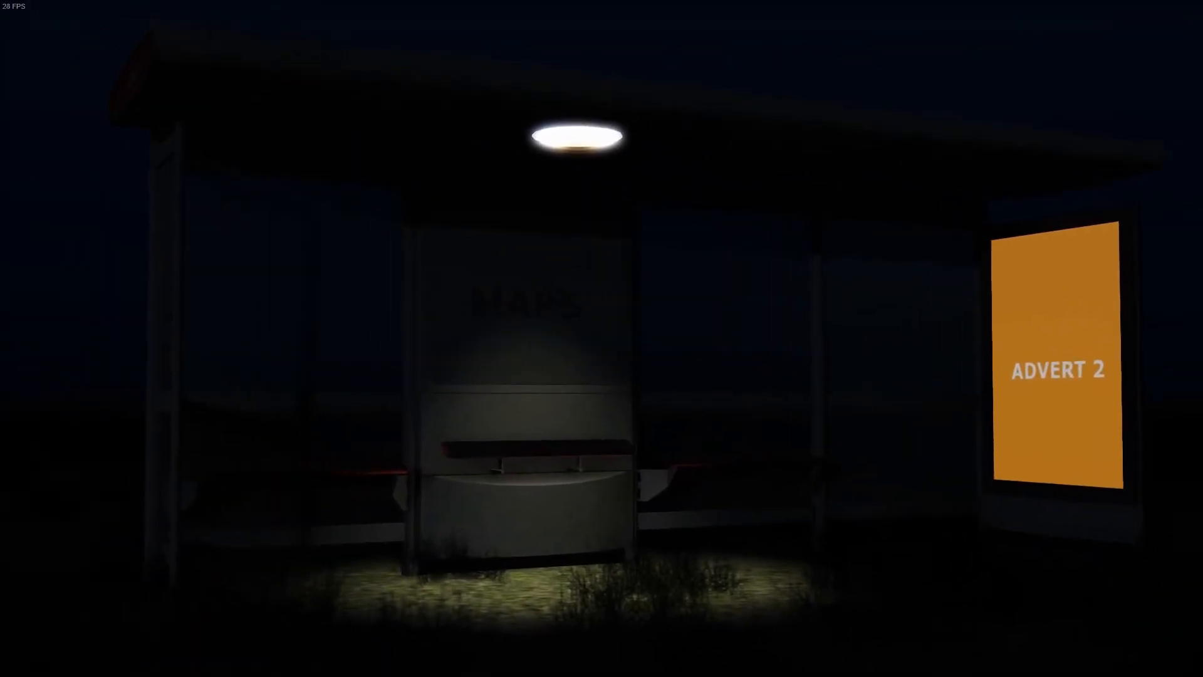
key("s")
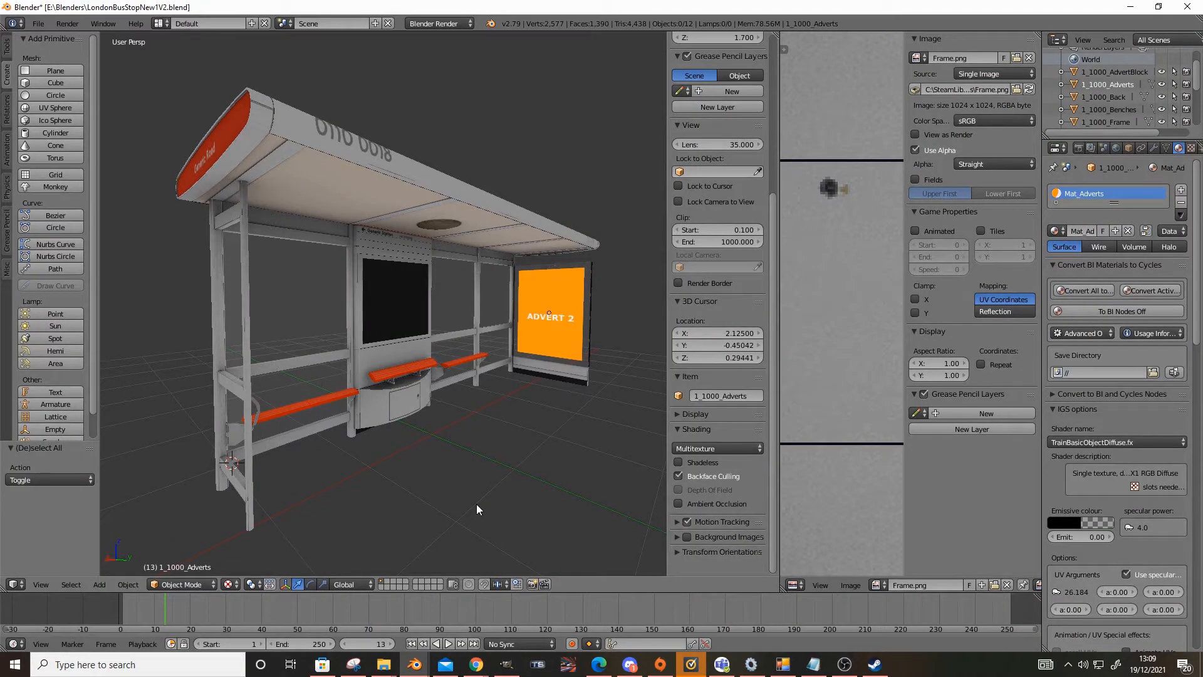
Step: Examine the bus shelter model's benches, maps panel and glazing in Blender, selecting the glass object
middle_click_drag(476, 504, 461, 412)
scroll(461, 413, "up", 2)
scroll(372, 388, "up", 2)
middle_click_drag(372, 388, 316, 356)
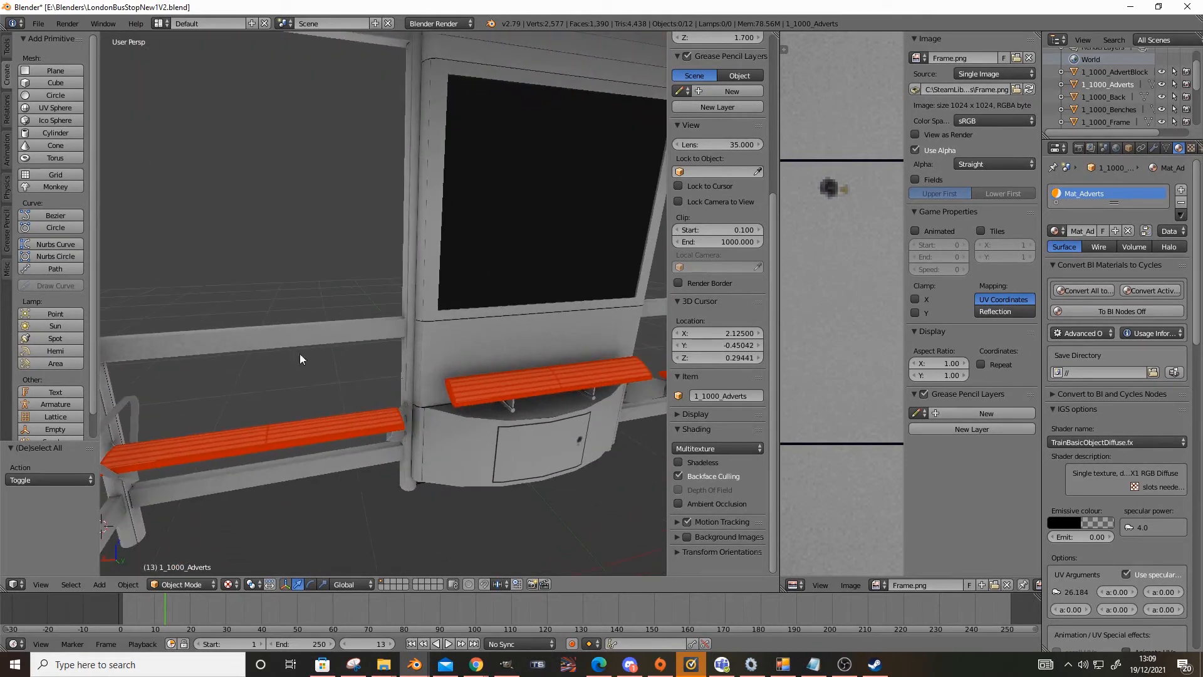
scroll(351, 424, "down", 3)
middle_click_drag(351, 423, 337, 417)
right_click(315, 297)
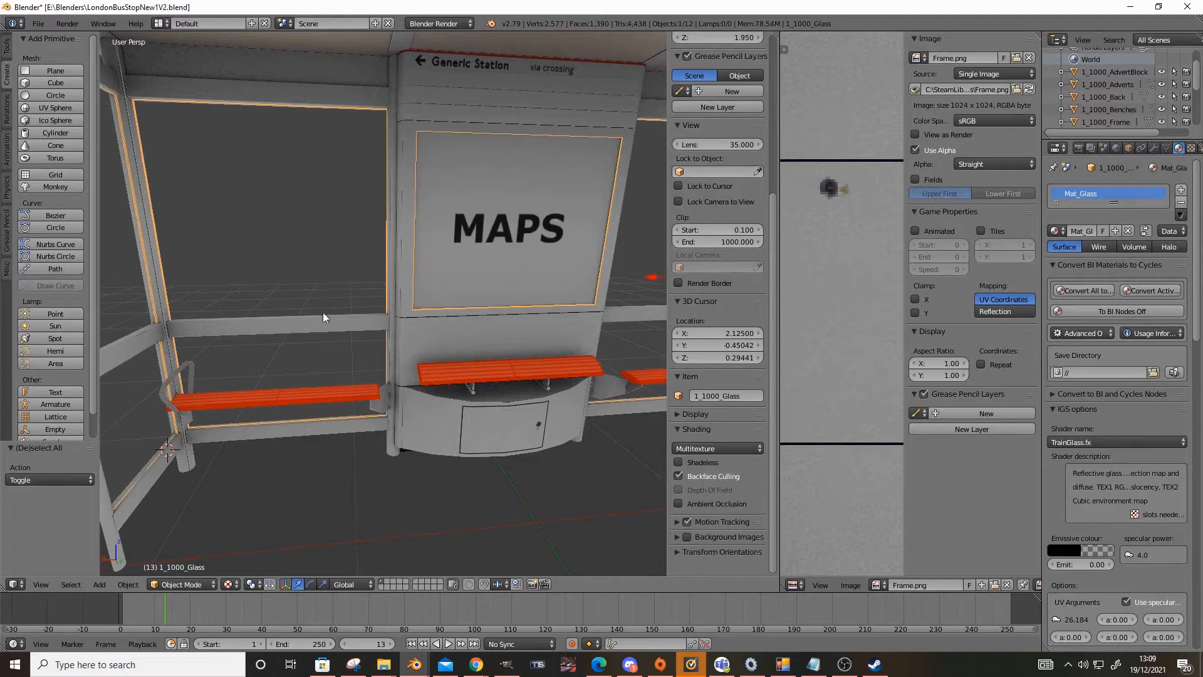
scroll(339, 337, "down", 2)
Step: Raise the stop-number lettering about 0.345 along Z and view it apart from the shelter roof
middle_click_drag(338, 356, 361, 403)
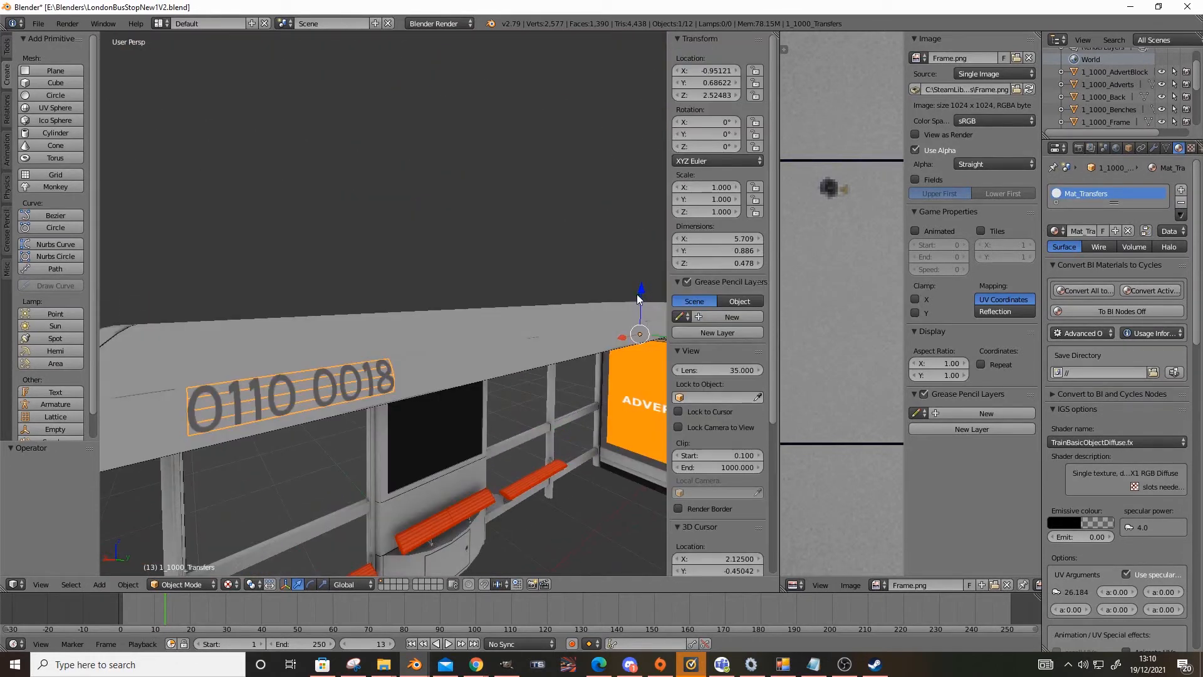
left_click_drag(640, 298, 589, 385)
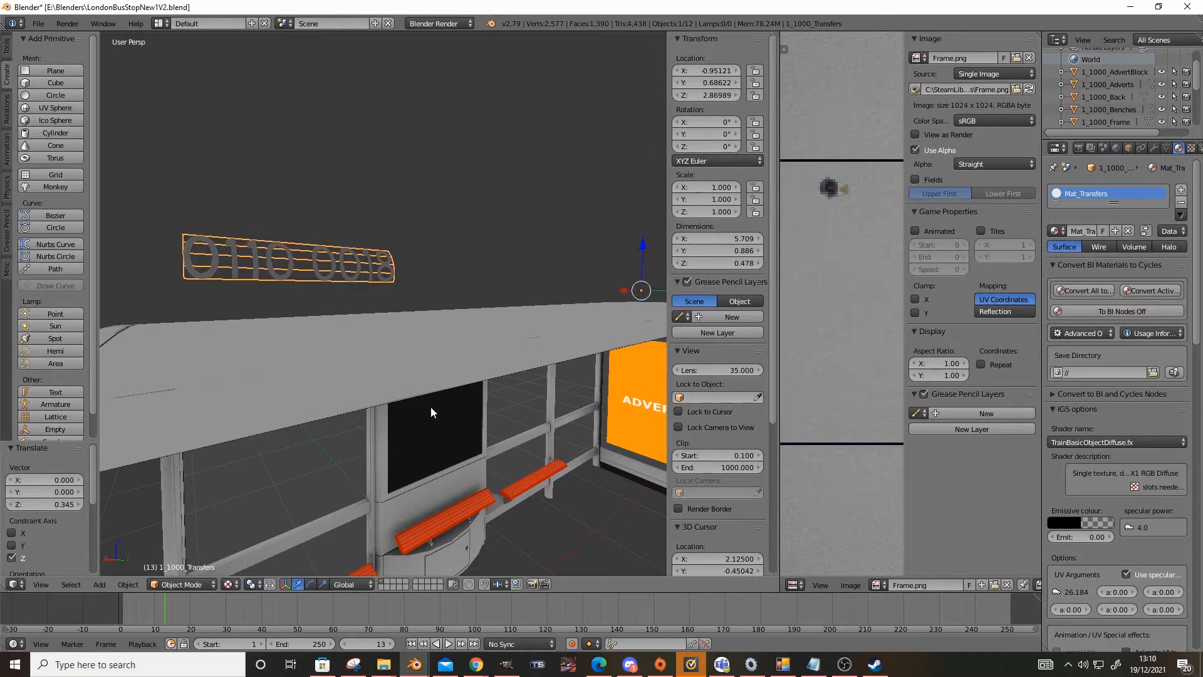
key("a")
middle_click_drag(333, 497, 336, 473)
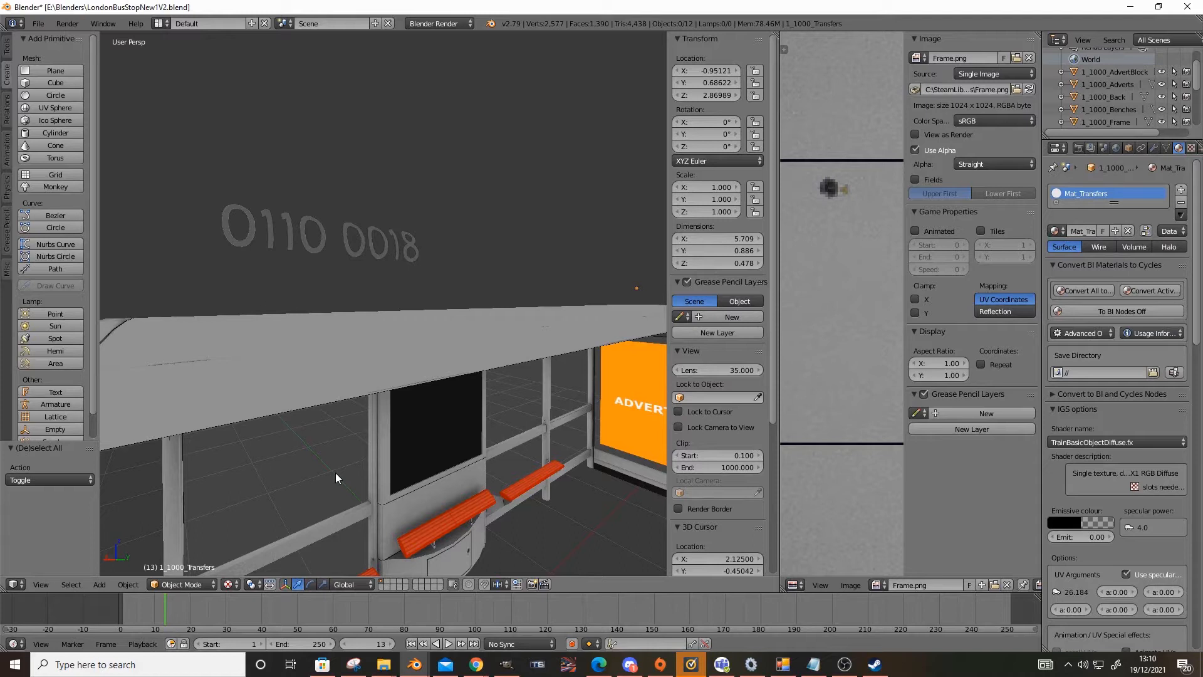
scroll(337, 473, "down", 3)
scroll(336, 473, "up", 3)
middle_click_drag(336, 471, 351, 458)
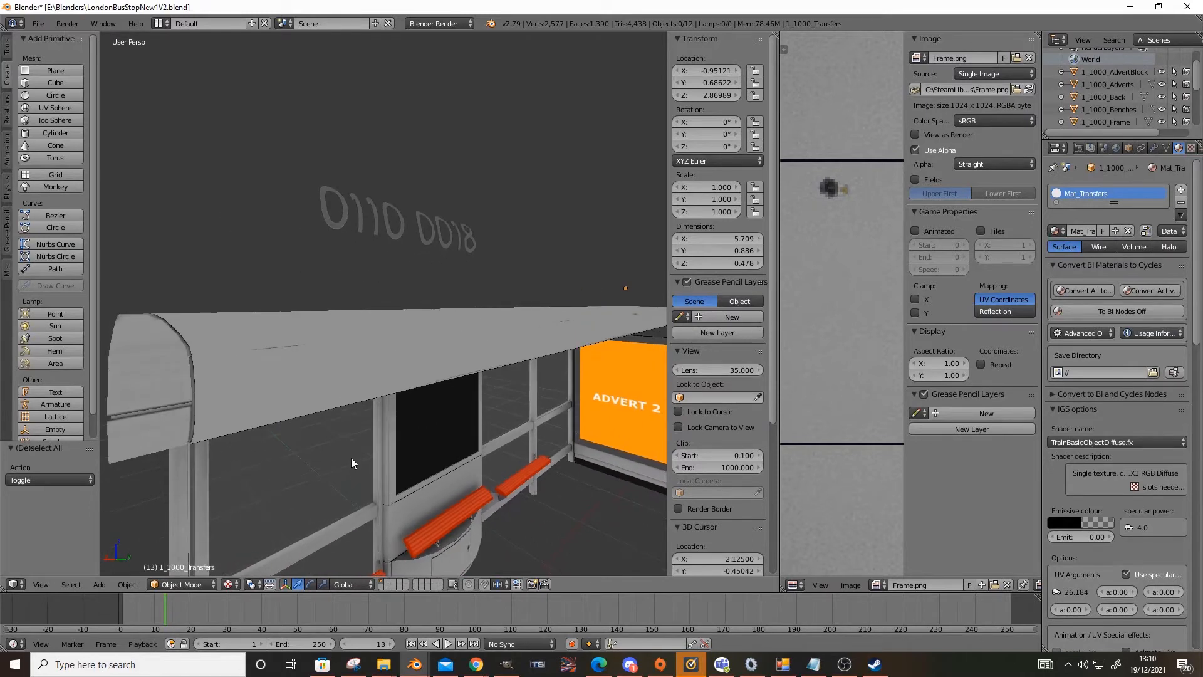
scroll(470, 478, "down", 3)
Step: Undo the stop-number lettering's move and clear the selection
key("ctrl+z")
key("ctrl+z")
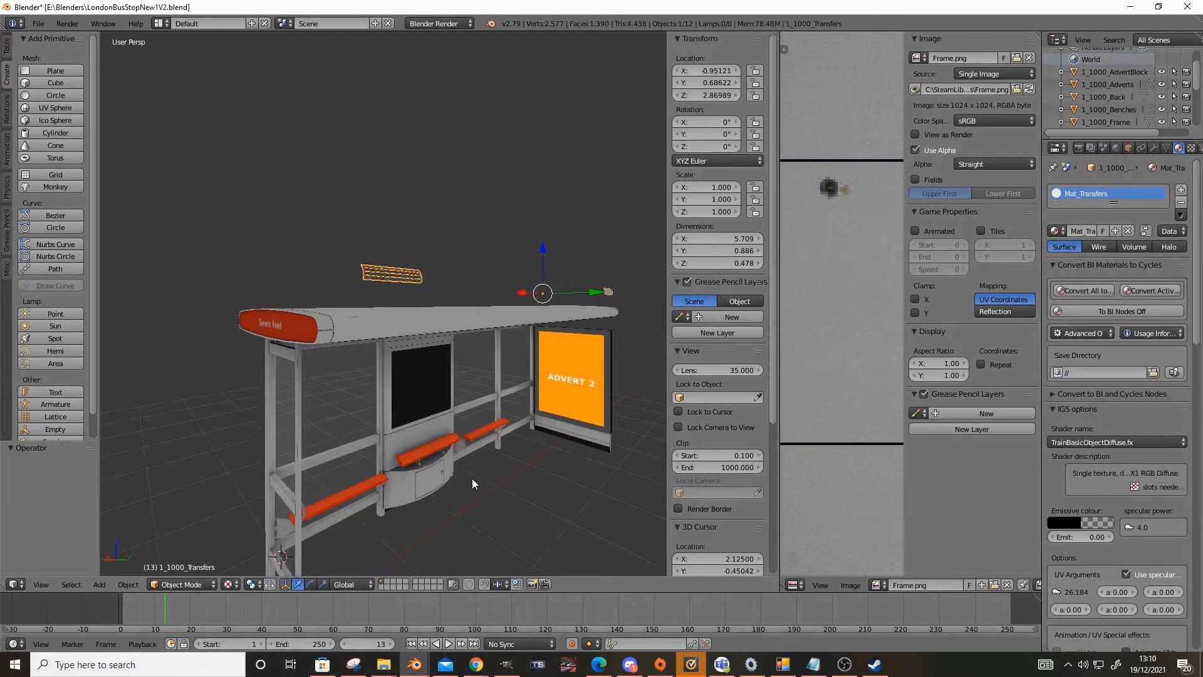
middle_click_drag(462, 453, 439, 422)
scroll(395, 442, "up", 2)
scroll(401, 434, "down", 3)
scroll(402, 400, "up", 3)
key("a")
Step: Examine the whole shelter and its interior, including the roof underside, ceiling light, benches and advert end
scroll(359, 441, "down", 1)
scroll(394, 433, "up", 4)
scroll(367, 419, "down", 3)
scroll(439, 422, "down", 2)
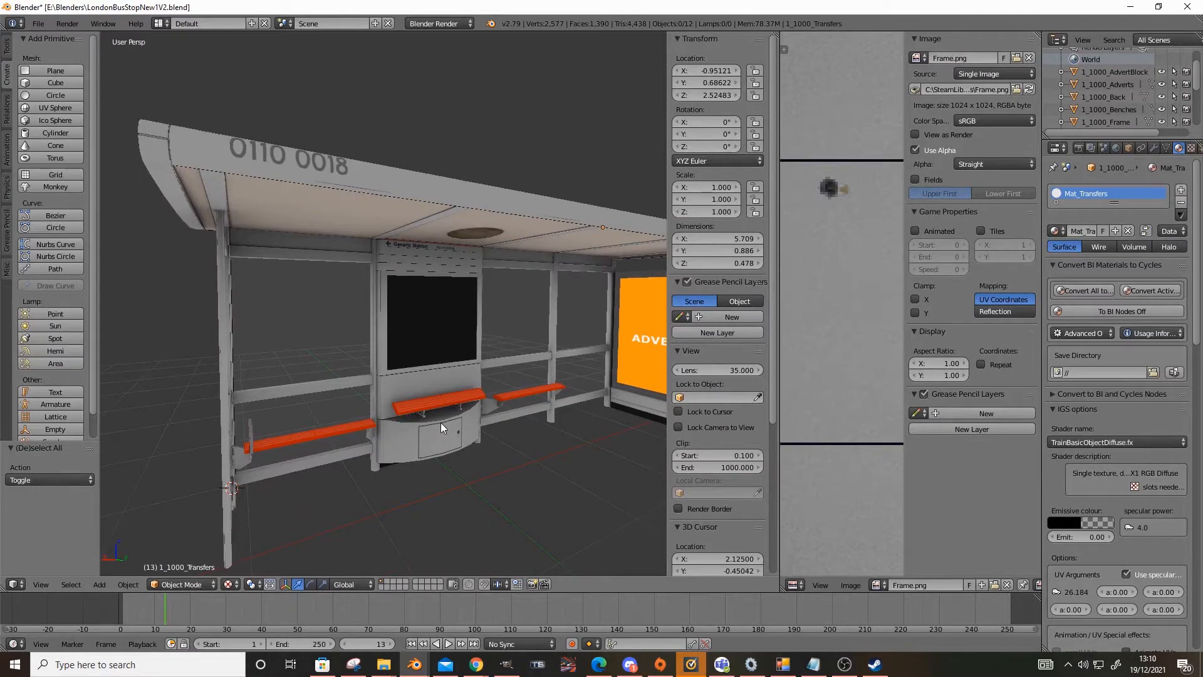
mouse_move(431, 438)
middle_mouse_down()
mouse_move(422, 433)
mouse_move(442, 418)
mouse_move(511, 423)
mouse_move(419, 444)
mouse_move(429, 443)
middle_mouse_up()
scroll(420, 441, "down", 2)
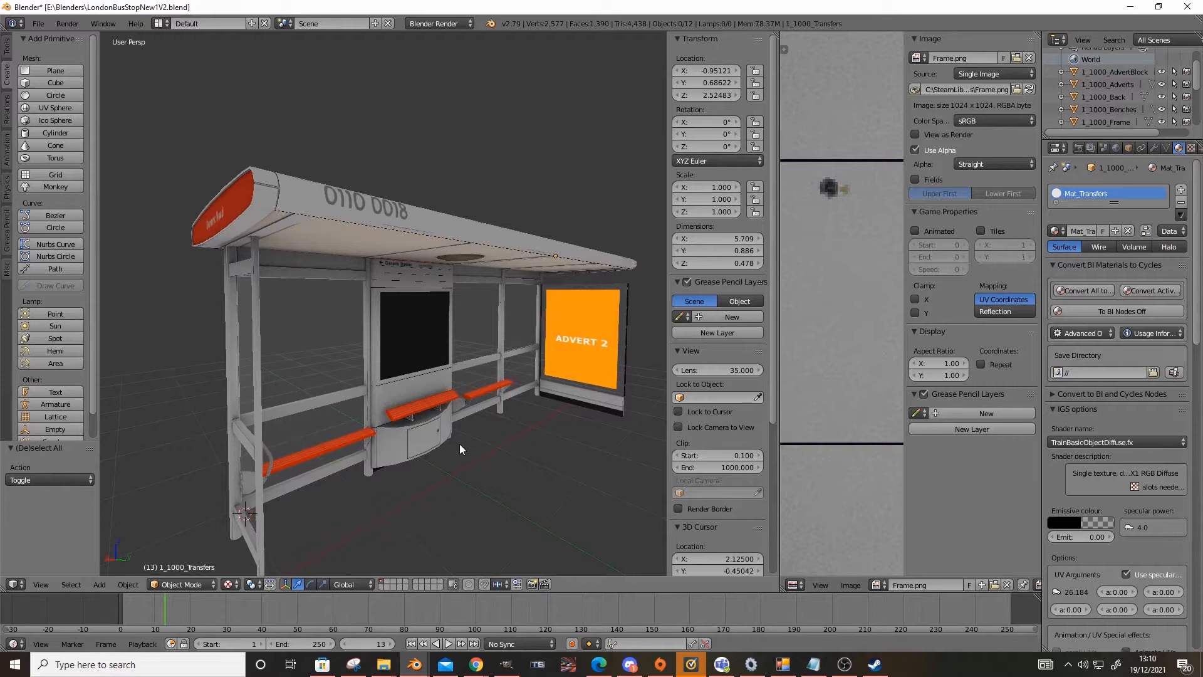
scroll(460, 447, "up", 2)
middle_click_drag(460, 447, 382, 449)
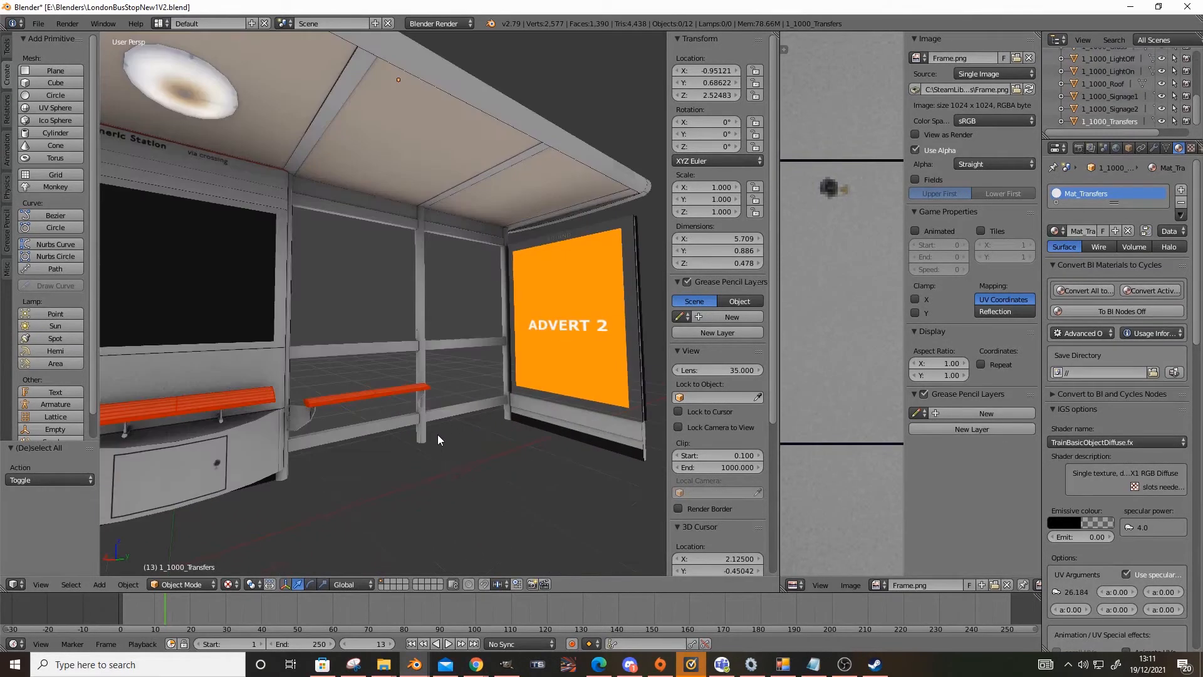
middle_click_drag(413, 454, 410, 481)
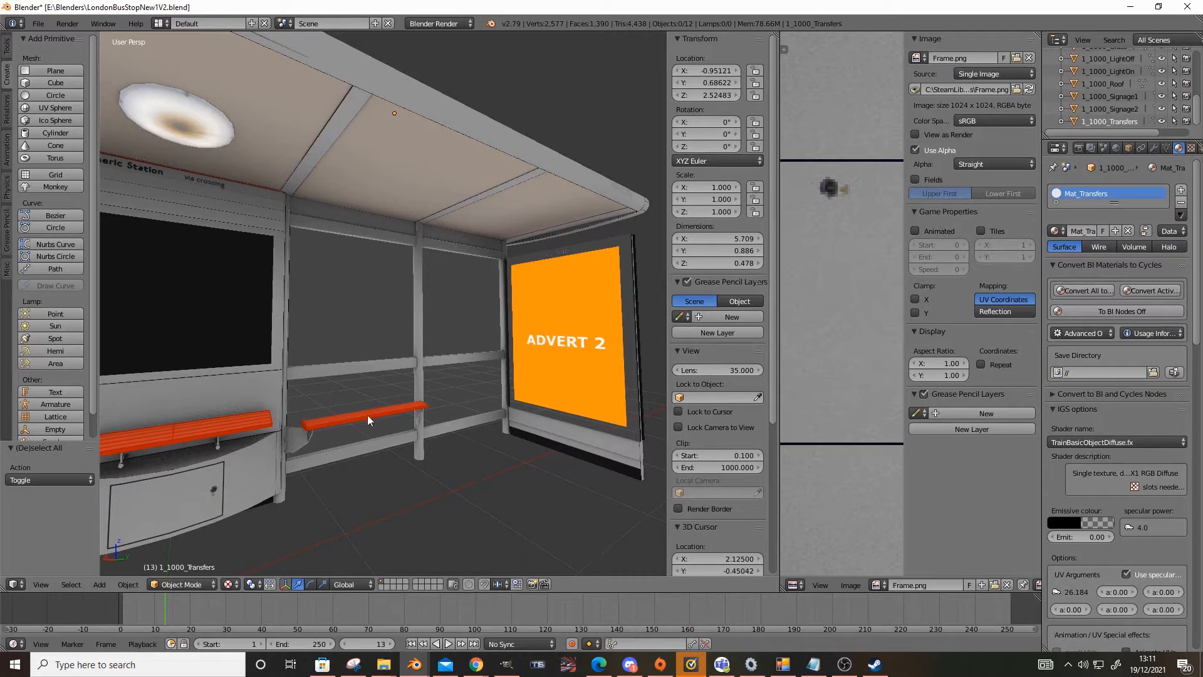
scroll(1126, 102, "up", 5)
Step: Select the 1_1000_Glass object and hide it in the viewport
left_click(1119, 104)
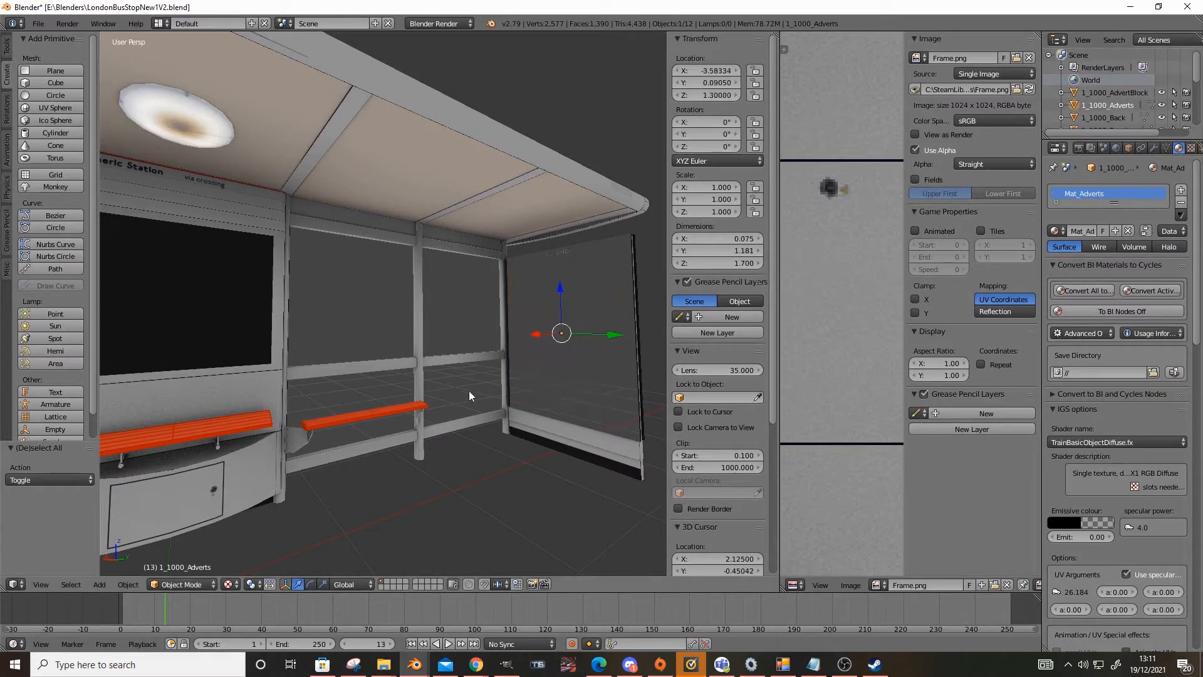
right_click(561, 296)
scroll(1130, 123, "down", 4)
left_click(1164, 67)
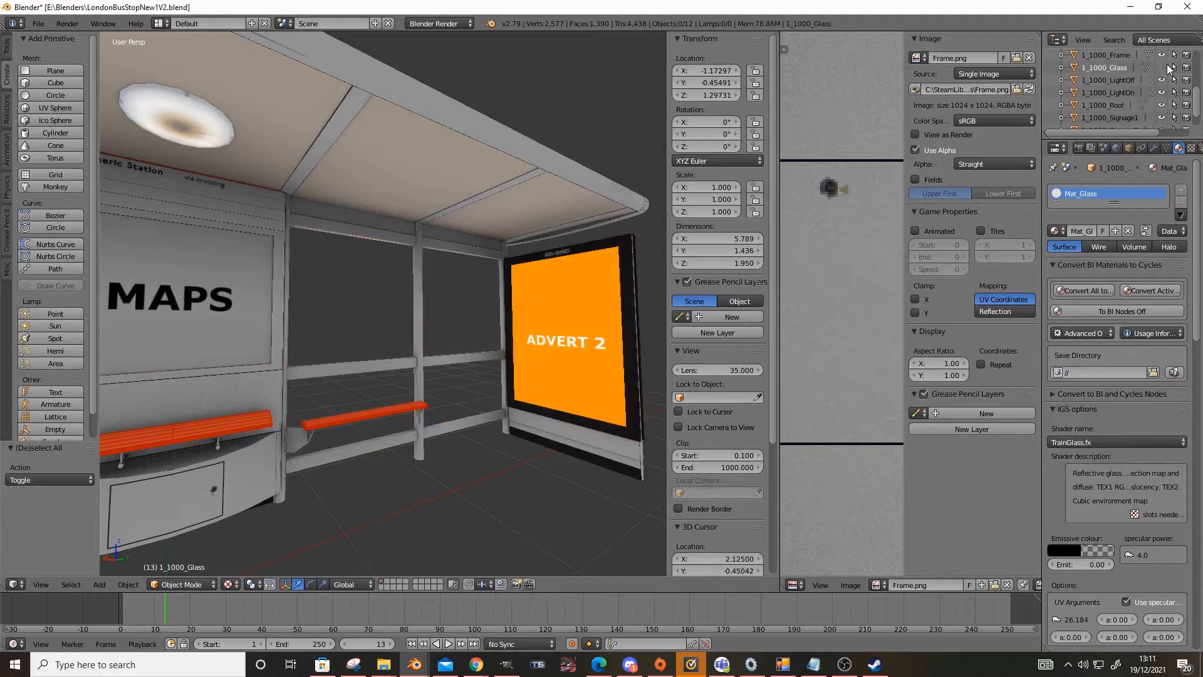
Step: Try moving the advert panel vertically along Z, and undo the move
right_click(521, 281)
key("g")
key("z")
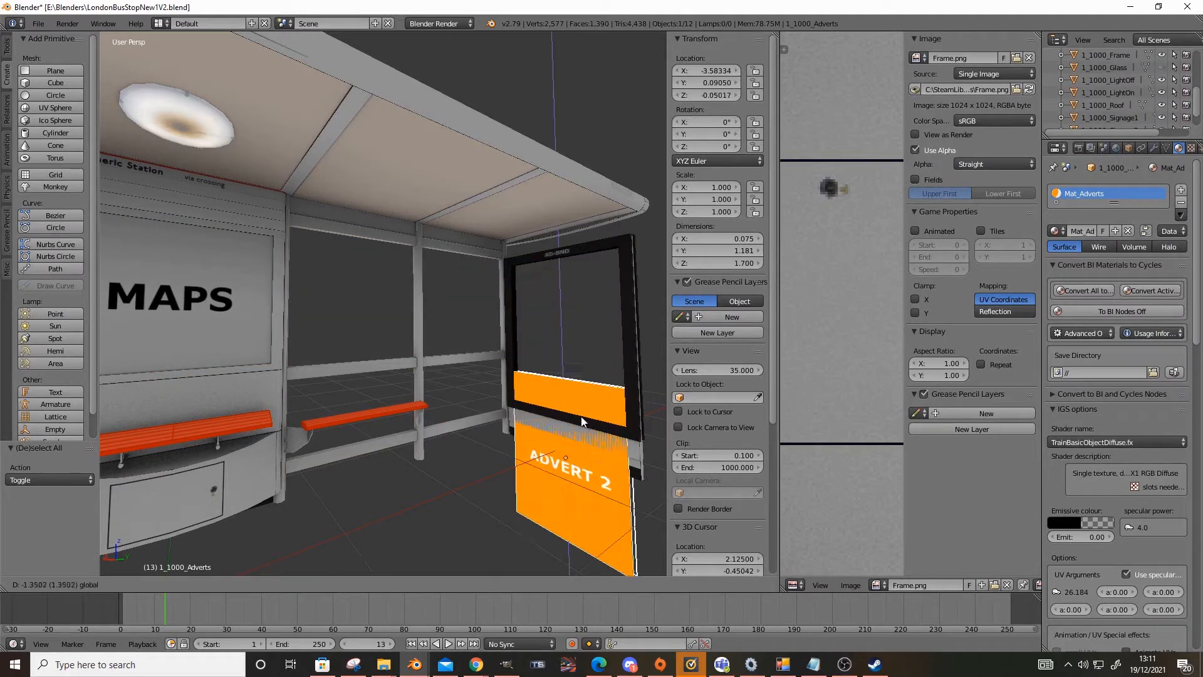
left_click(584, 282)
key("ctrl+z")
Step: Examine the advert panel and its frame up close and from several angles around the shelter end
middle_click_drag(521, 367, 302, 363)
scroll(457, 370, "up", 1)
middle_click_drag(384, 363, 398, 364)
scroll(432, 395, "up", 2)
middle_click_drag(480, 431, 377, 380)
scroll(487, 439, "down", 1)
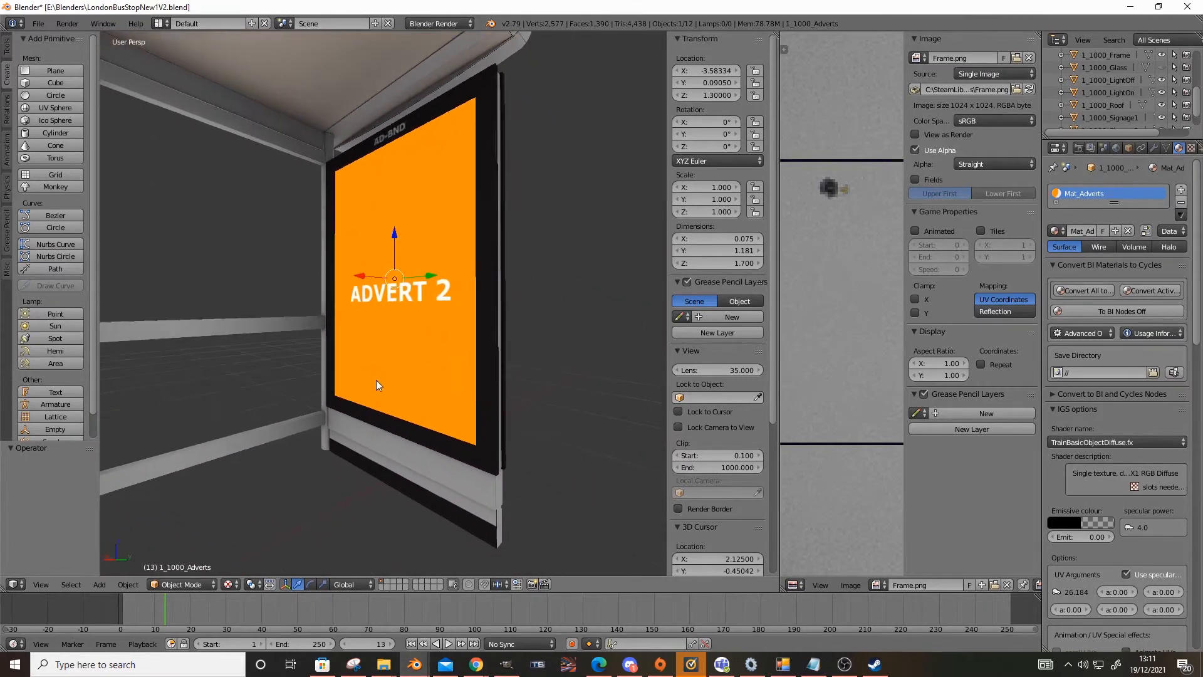
scroll(372, 408, "down", 4)
middle_click_drag(400, 420, 485, 448)
scroll(450, 431, "up", 1)
scroll(454, 436, "down", 1)
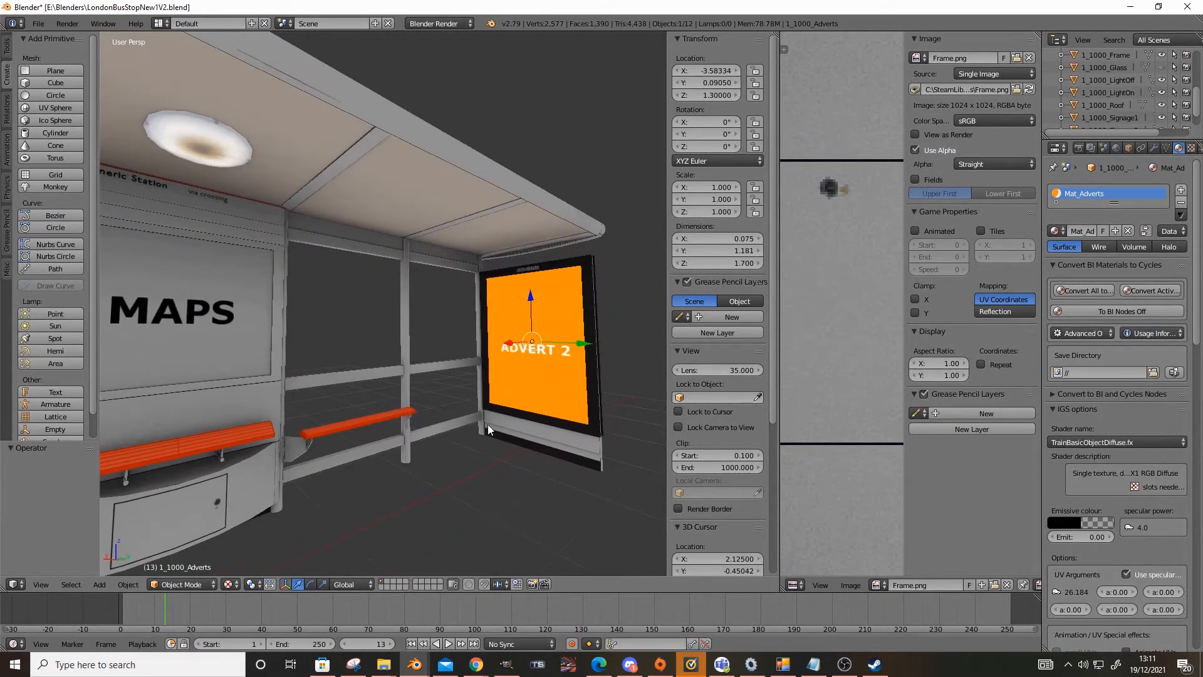
middle_click_drag(571, 391, 414, 357)
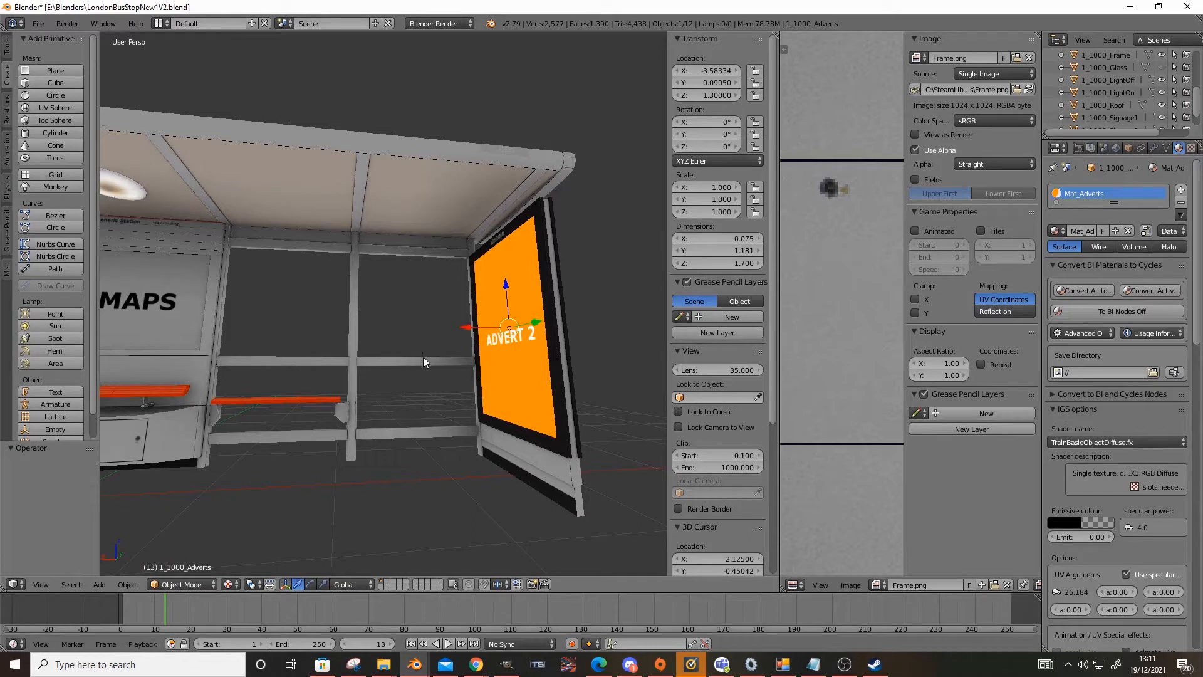
middle_click_drag(412, 341, 490, 418)
scroll(401, 382, "up", 3)
scroll(494, 391, "down", 3)
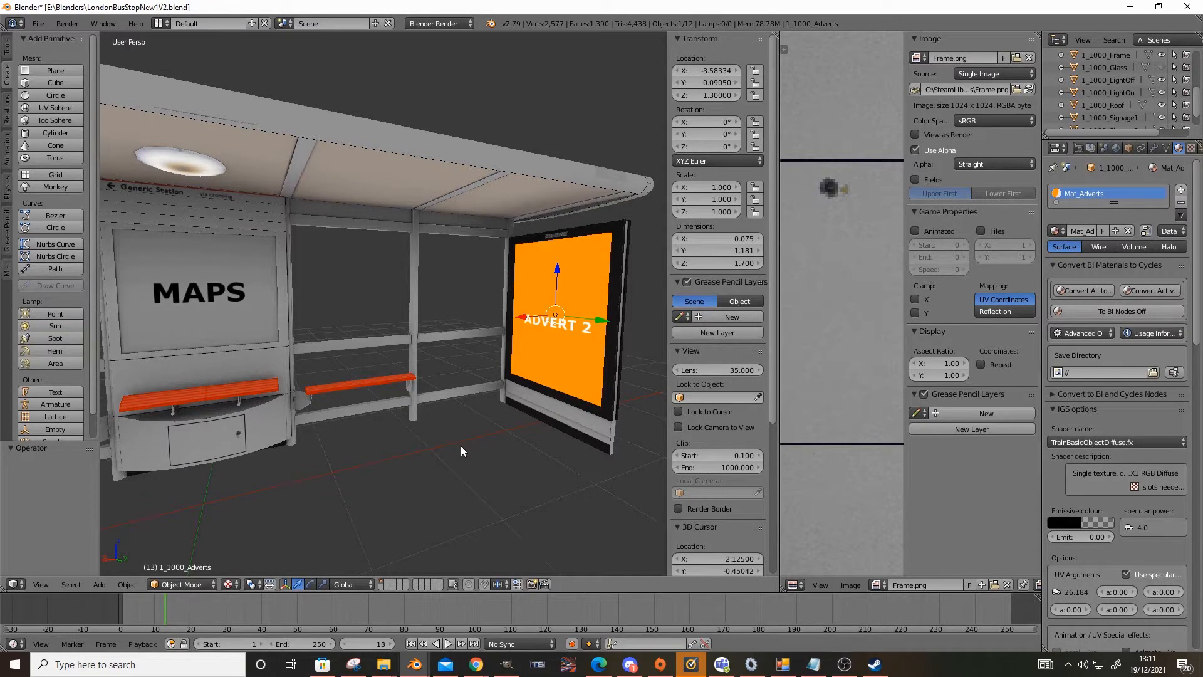
Step: Inspect the ceiling light up close, toggling the 1_1000_LightOn object's visibility off and on to compare the light's states
middle_click_drag(384, 411, 454, 341)
scroll(488, 449, "up", 3)
middle_click_drag(447, 269, 455, 398, "shift")
scroll(443, 337, "up", 4)
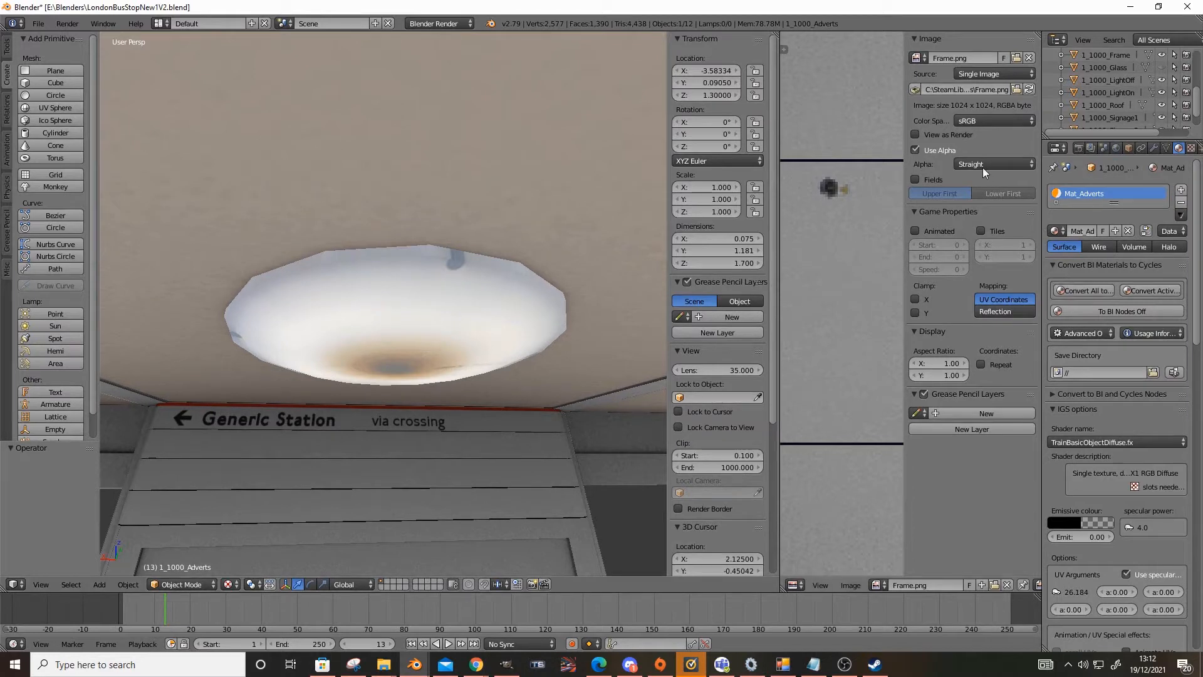
left_click(1162, 92)
left_click(1162, 92)
left_click(1161, 93)
left_click(1161, 92)
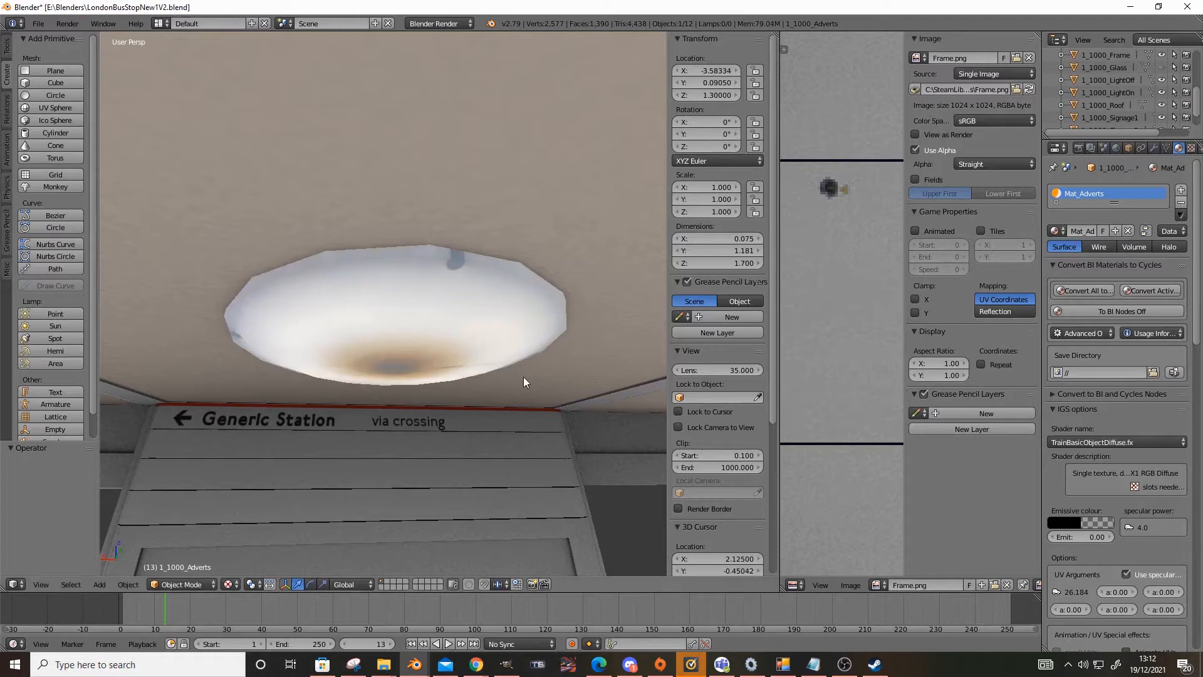
Step: Raise the 1_1000_Signage1 object about 1.389 along Z to view the signs apart from the shelter, and undo the move
scroll(494, 392, "down", 5)
middle_click_drag(390, 409, 396, 354)
middle_click_drag(299, 358, 397, 411)
right_click(302, 309)
middle_click_drag(303, 308, 419, 309)
scroll(419, 310, "down", 3)
key("g")
key("z")
left_click_drag(420, 303, 427, 190)
middle_click_drag(427, 190, 321, 291)
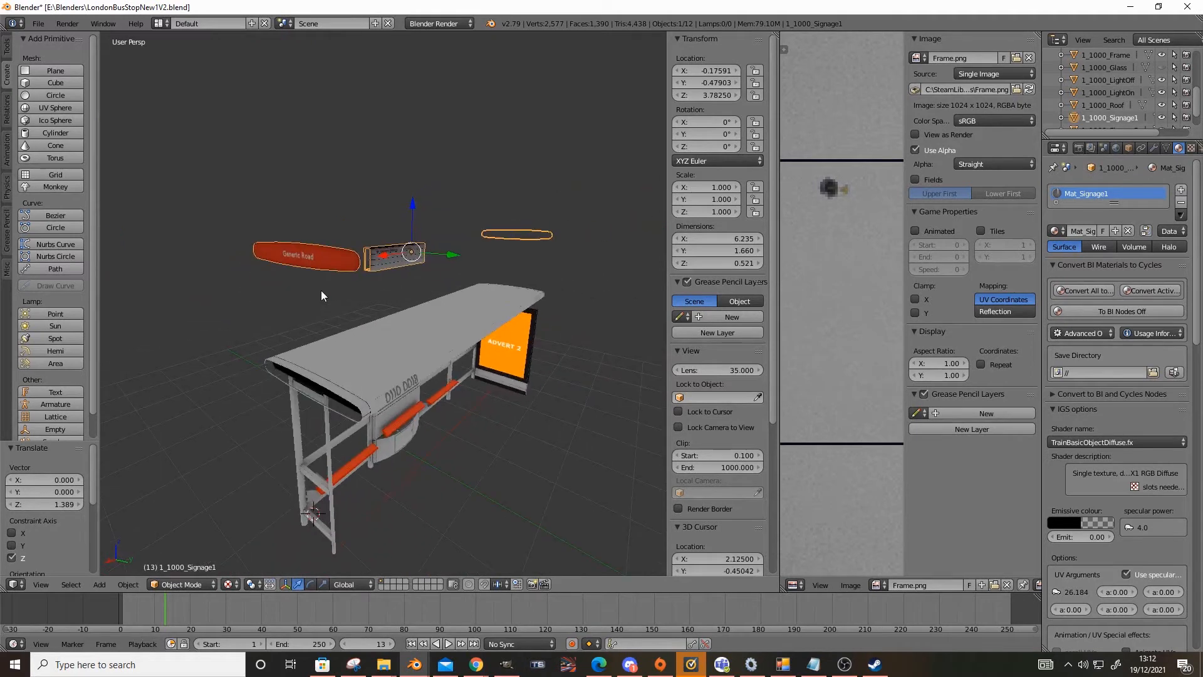
key("ctrl+z")
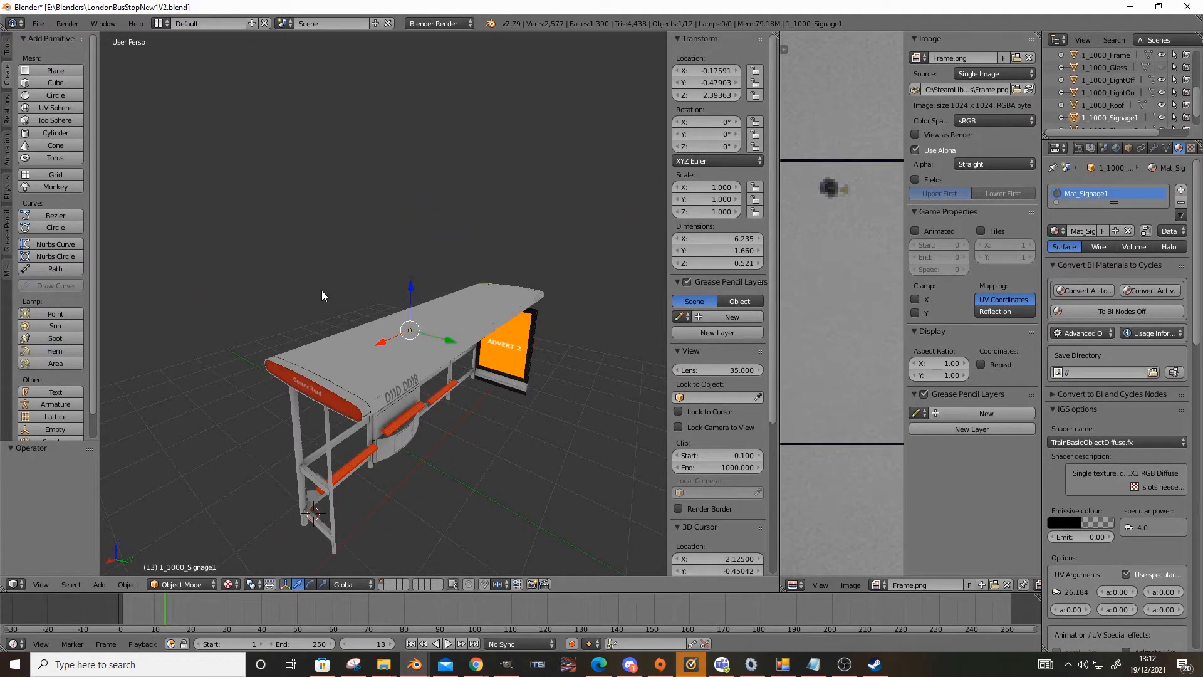
scroll(325, 290, "up", 2)
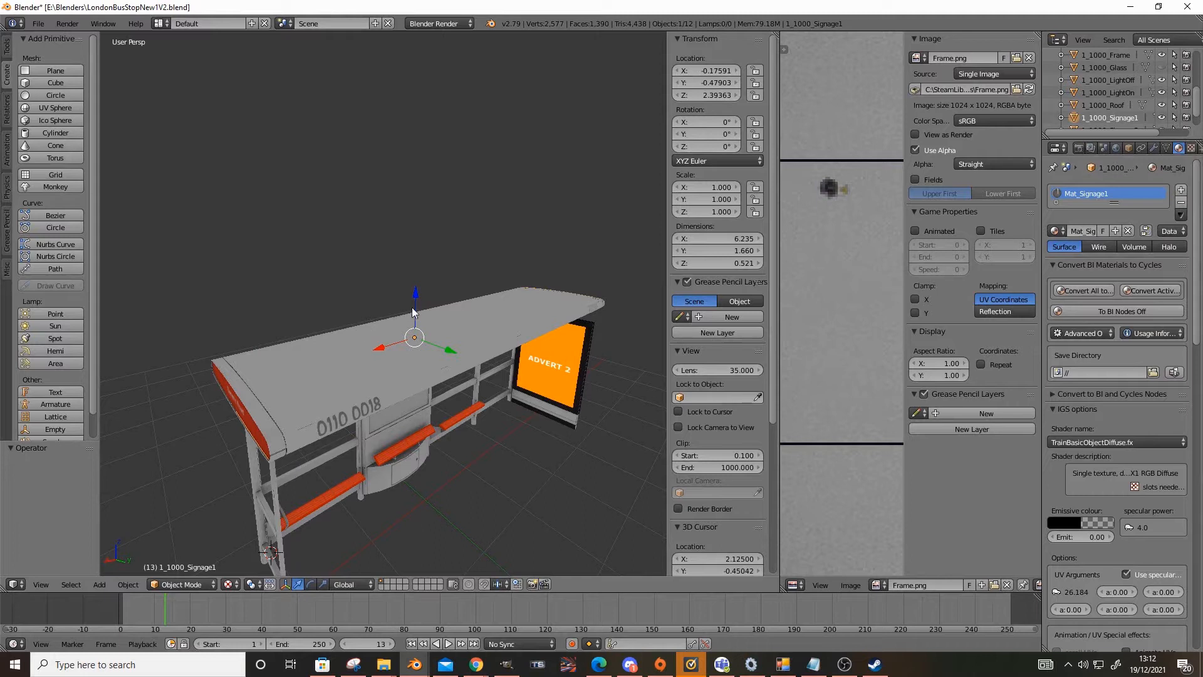
Step: Select the 1_1000_Signage1 object, try raising it along Z to show the signs apart from the shelter, and undo the move
key("a")
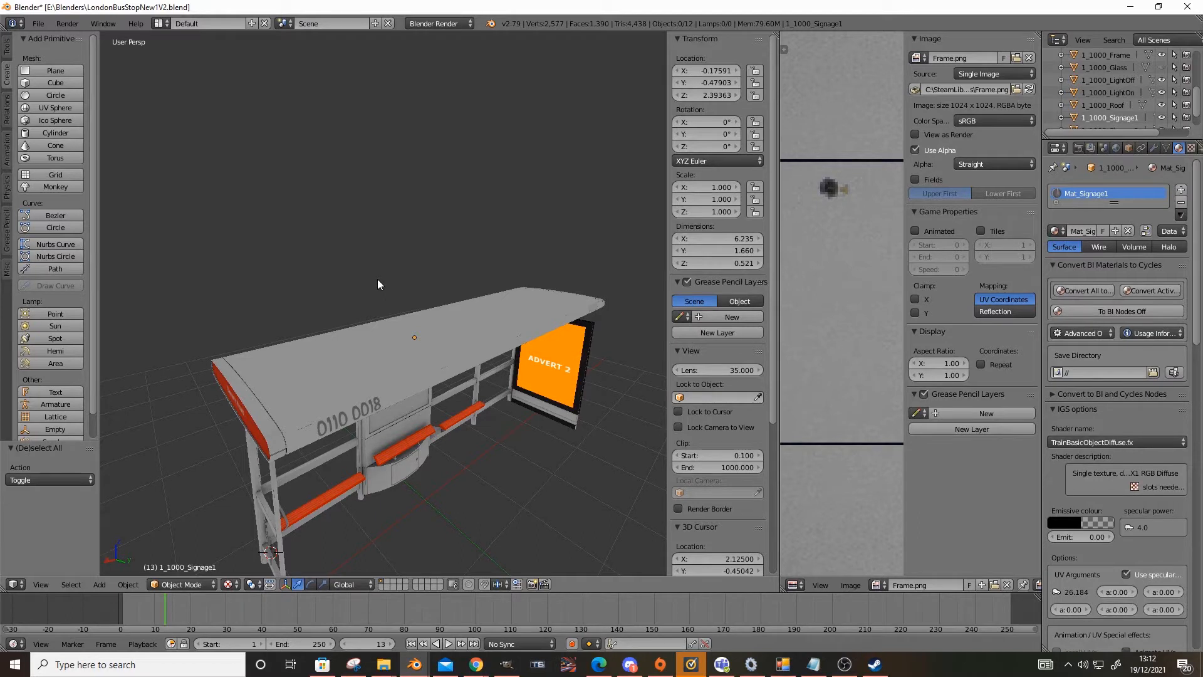
mouse_move(360, 281)
middle_mouse_down()
mouse_move(374, 268)
mouse_move(366, 282)
middle_mouse_up()
scroll(366, 282, "up", 1)
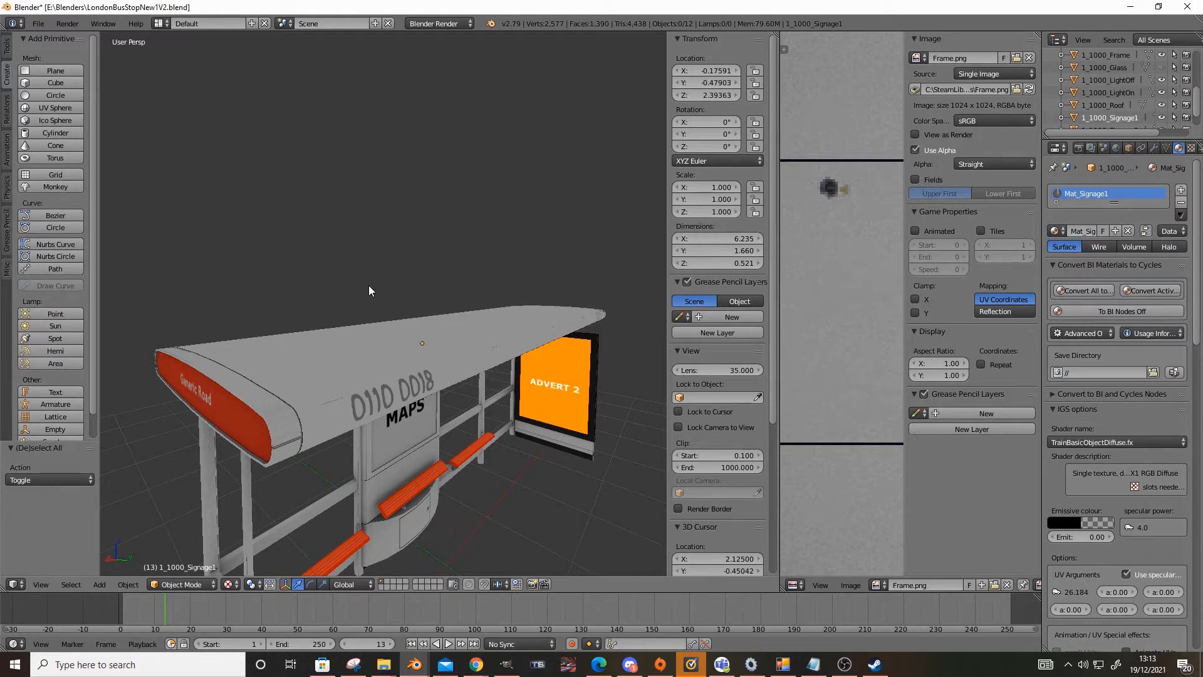
right_click(242, 431)
left_click_drag(423, 307, 442, 235)
middle_click_drag(279, 291, 444, 373)
scroll(488, 322, "up", 5)
key("ctrl+z")
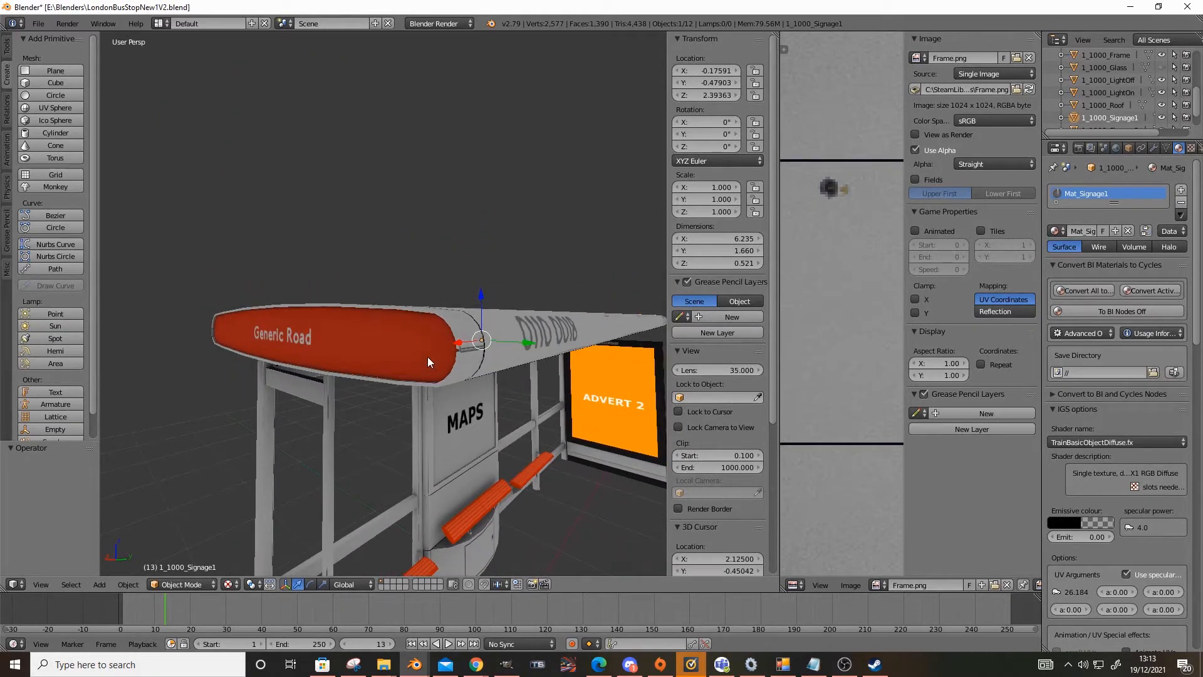
Step: Try raising the object selected at the roof along Z while viewing the shelter end, and undo the move
middle_click_drag(521, 314, 475, 284)
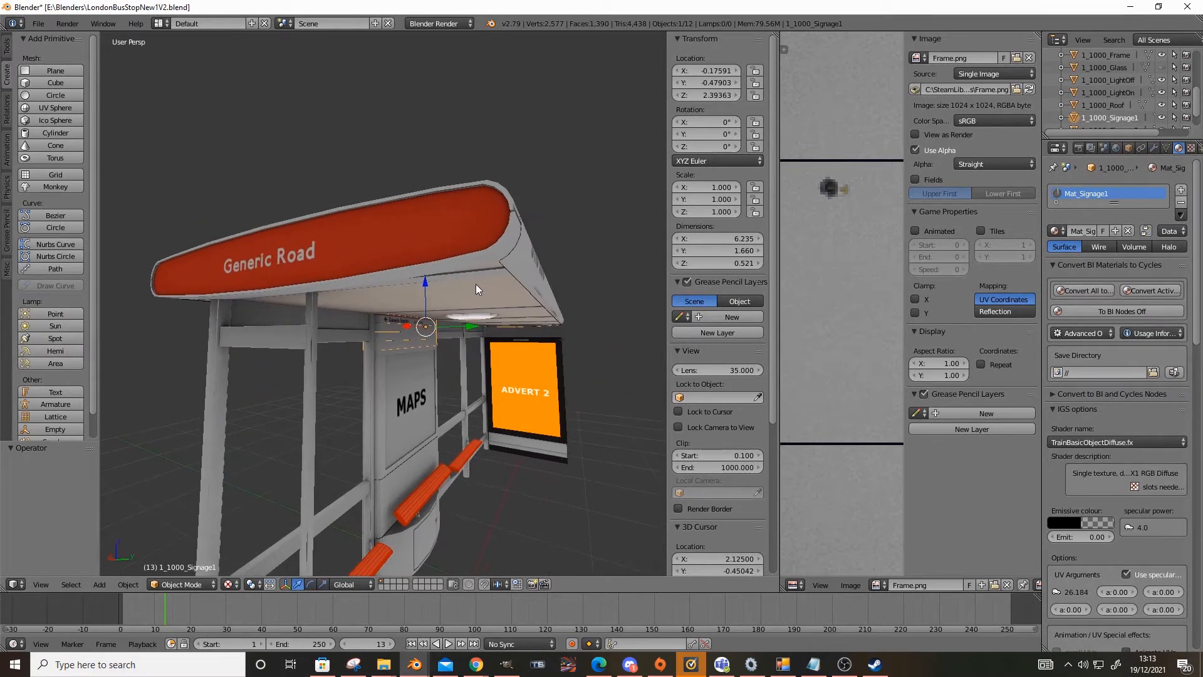
middle_click_drag(419, 324, 394, 328)
right_click(433, 288)
left_click_drag(569, 272, 584, 162)
key("ctrl+z")
Step: Raise the 1_1000_Signage1 object along Z once more, view the separated signs up close, and undo the move
middle_click_drag(521, 221, 454, 347)
scroll(484, 279, "down", 3)
scroll(449, 326, "up", 3)
right_click(426, 345)
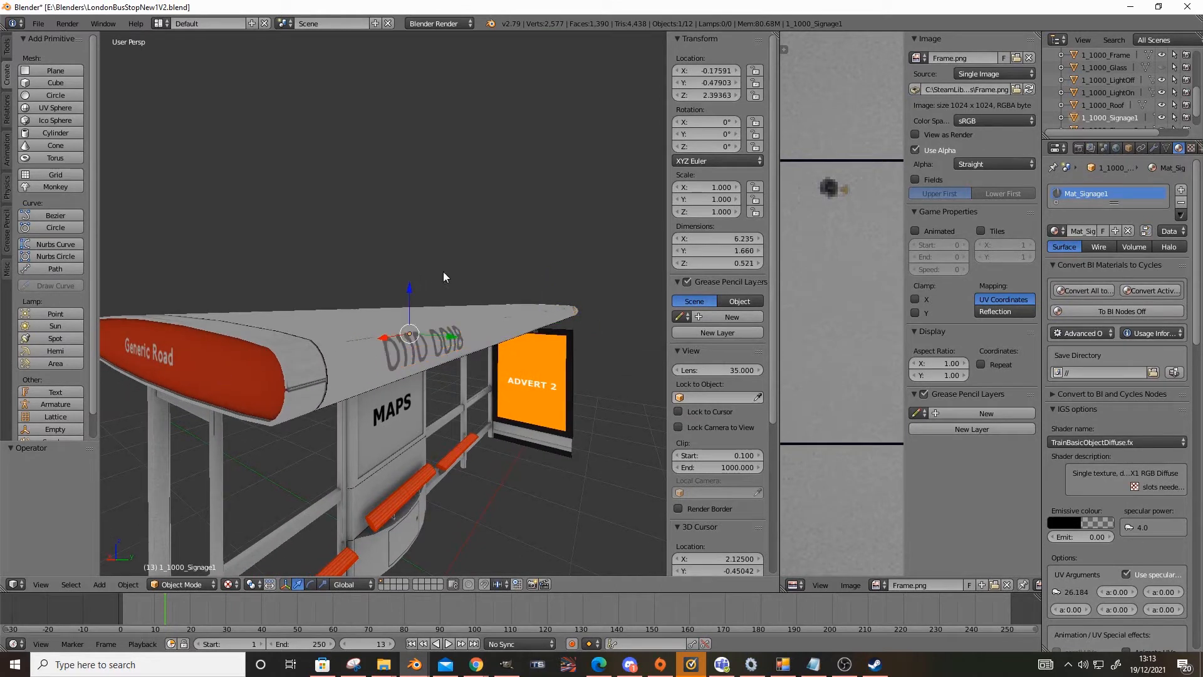
left_click_drag(412, 297, 423, 193)
middle_click_drag(413, 215, 326, 314)
scroll(307, 227, "up", 2)
scroll(303, 304, "down", 3)
key("ctrl+z")
Step: Select the 1_1000_Adverts panel, check its texture, and set the Mat_Adverts material's shader to Tex
scroll(415, 337, "up", 5)
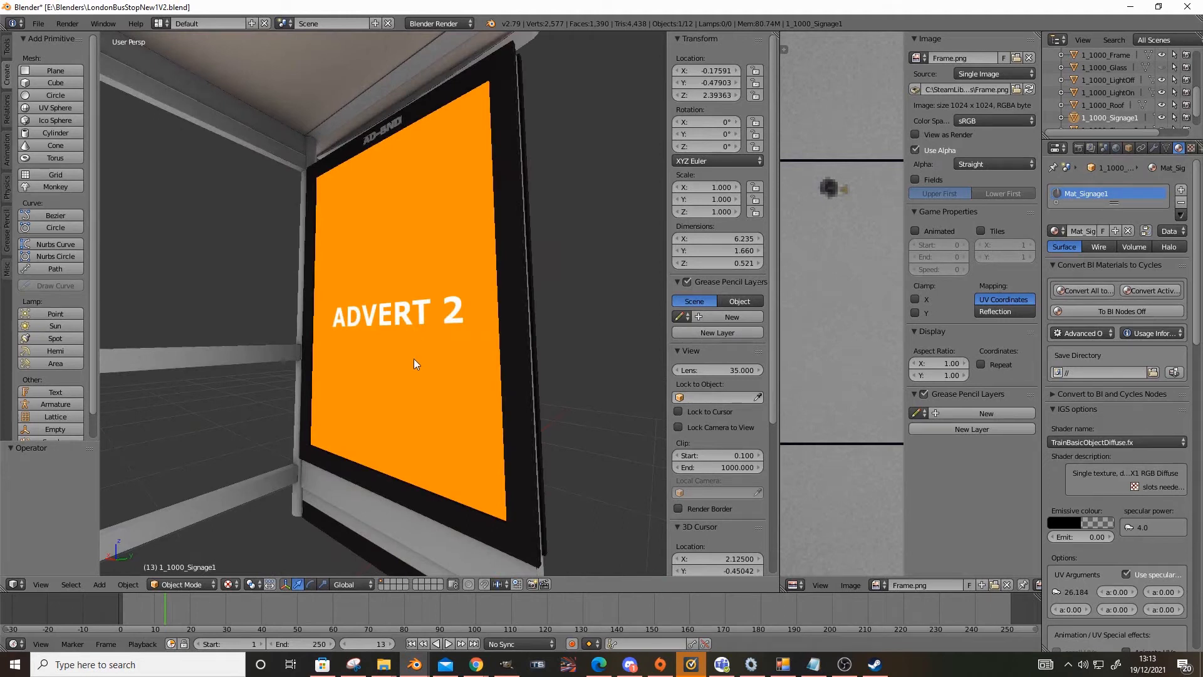
right_click(415, 359)
left_click(415, 358)
right_click(418, 300)
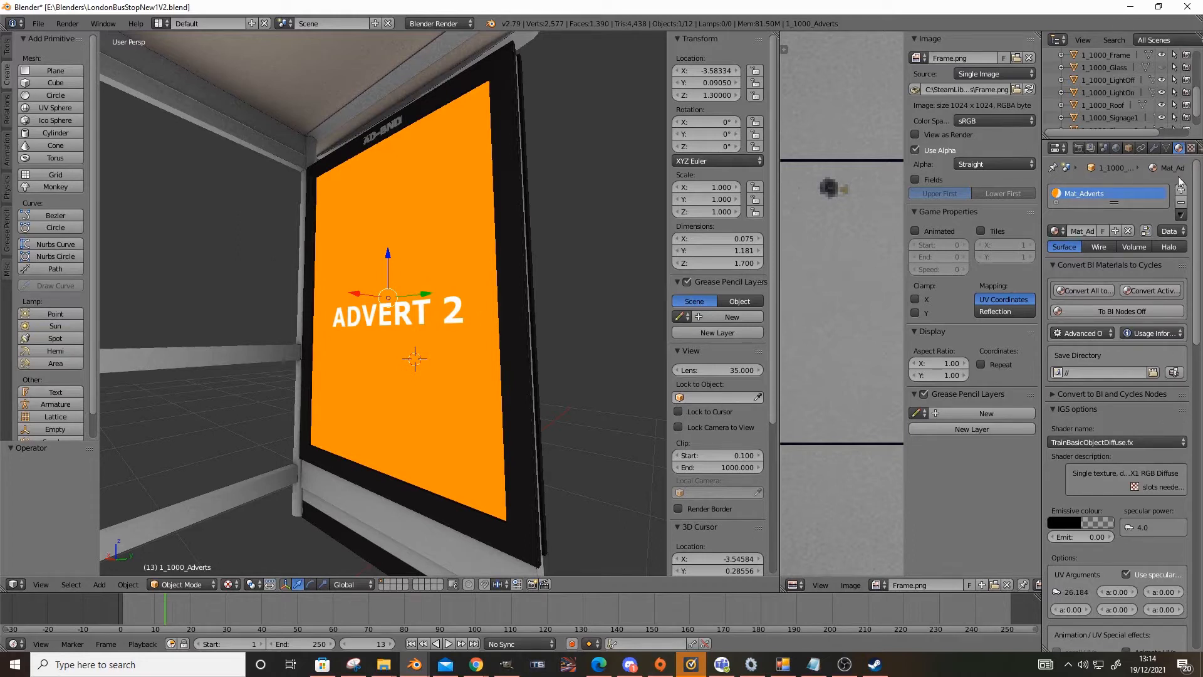
left_click(1191, 149)
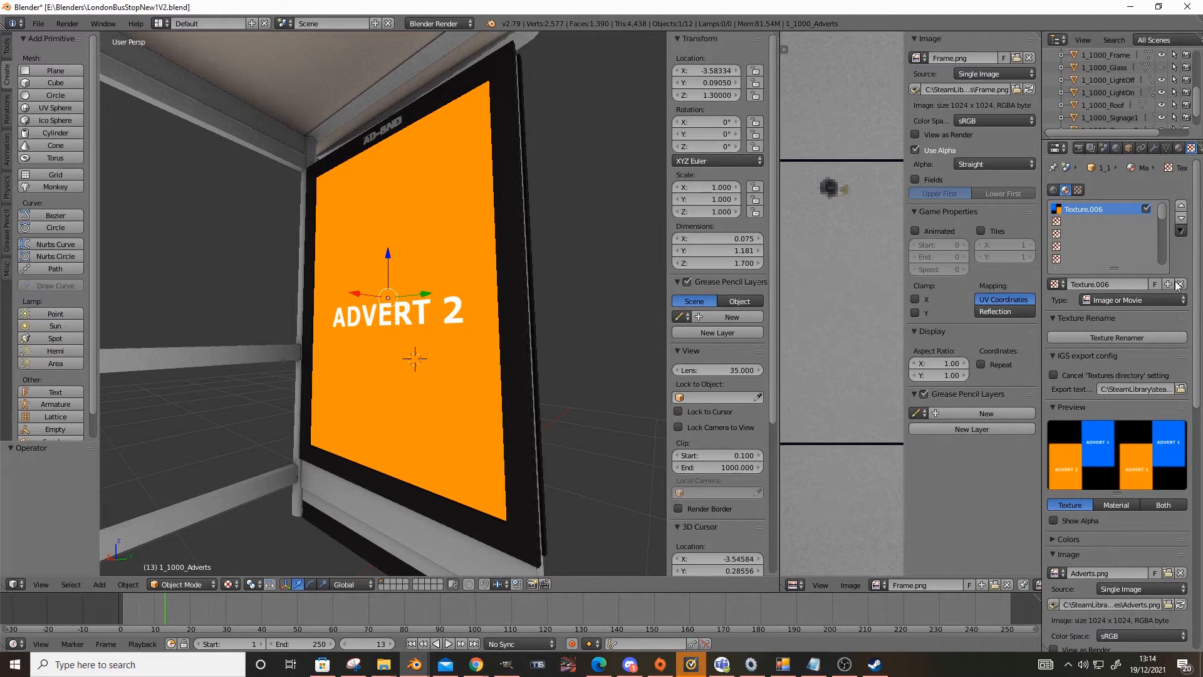
left_click(1180, 150)
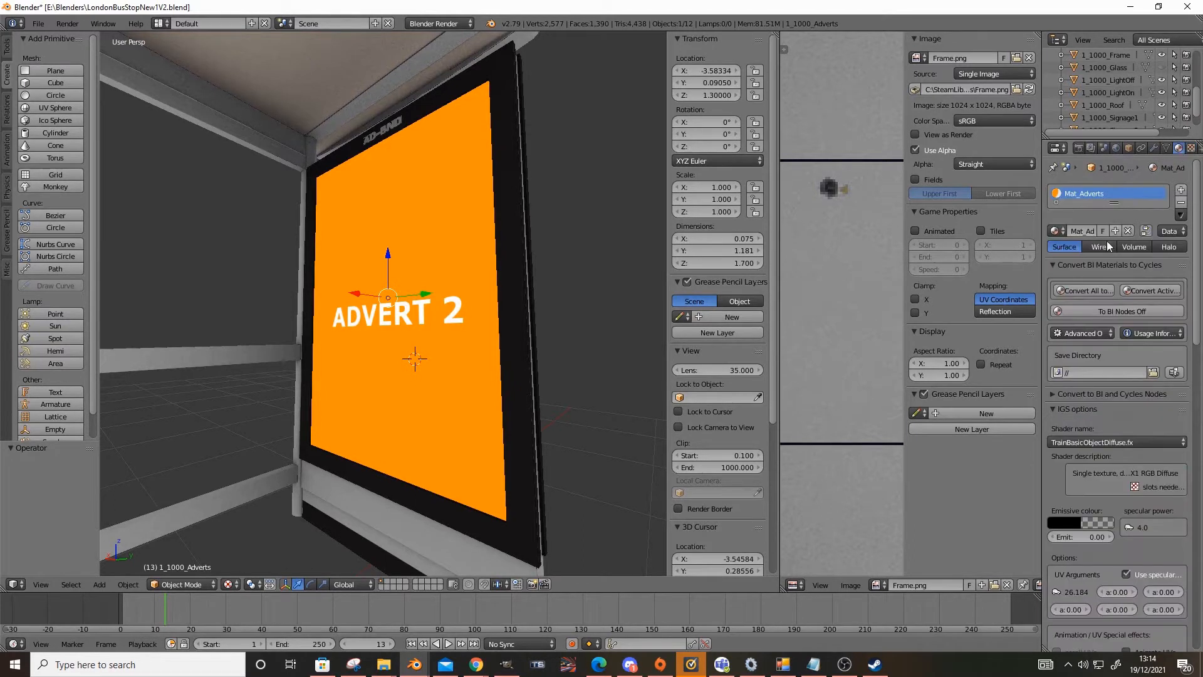
scroll(1101, 258, "down", 4)
left_click(1064, 309)
left_click(1062, 309)
scroll(1062, 309, "down", 2)
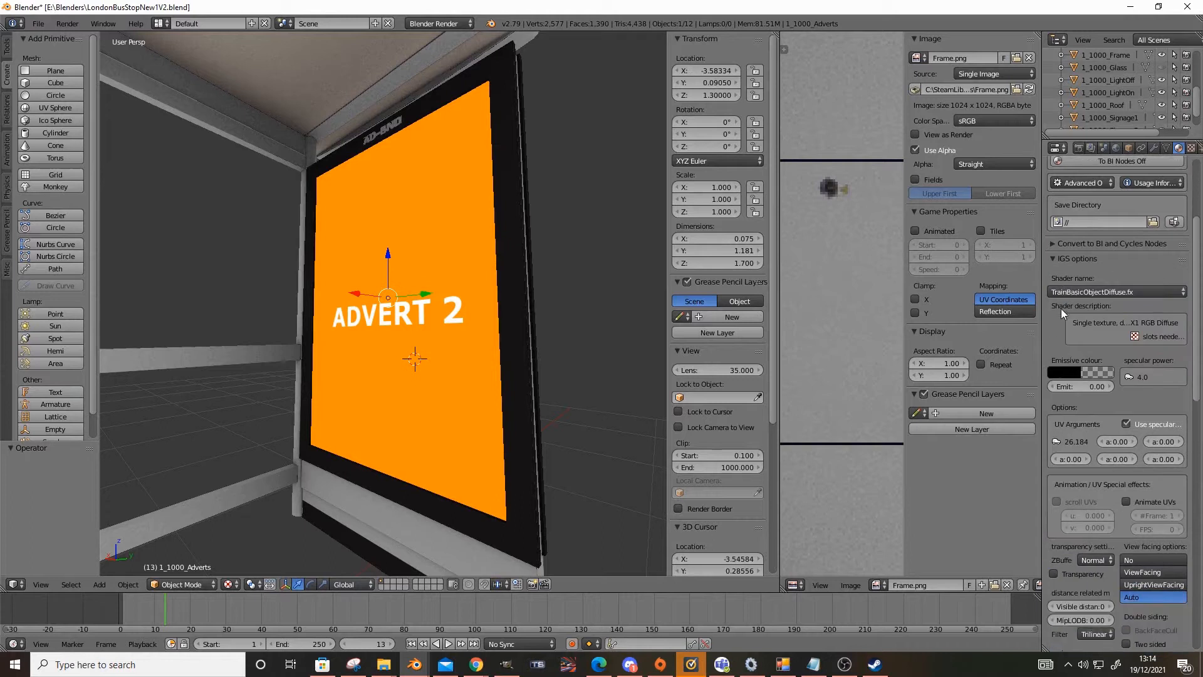
left_click(1093, 294)
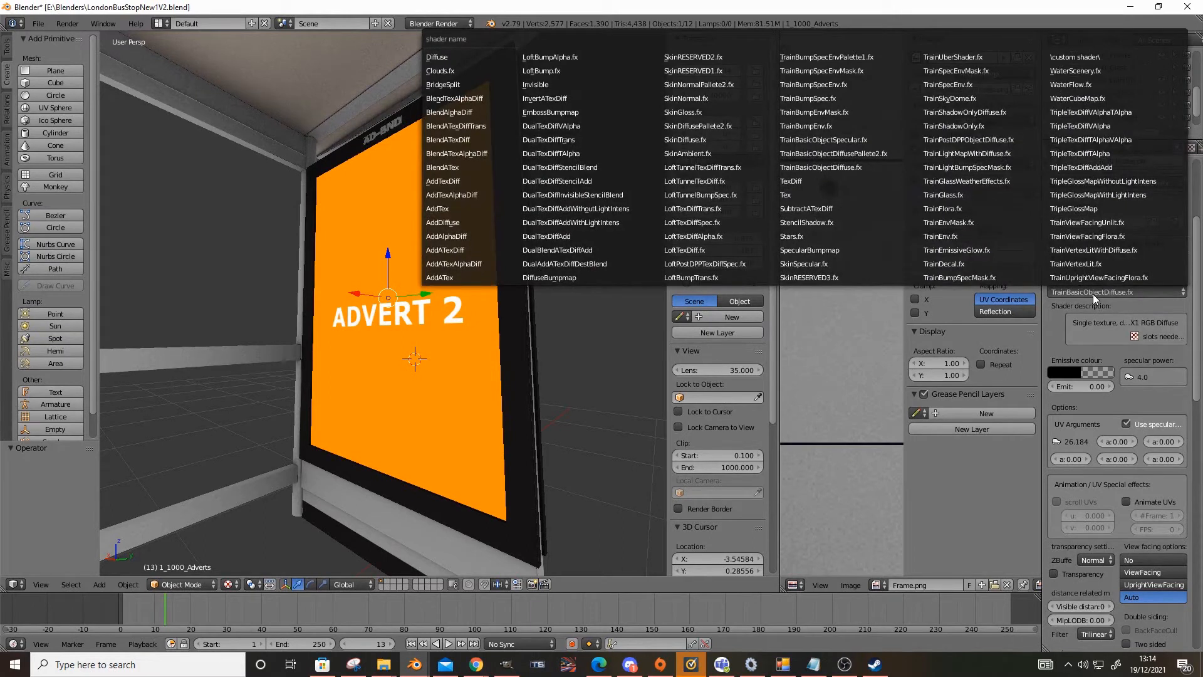
left_click(827, 196)
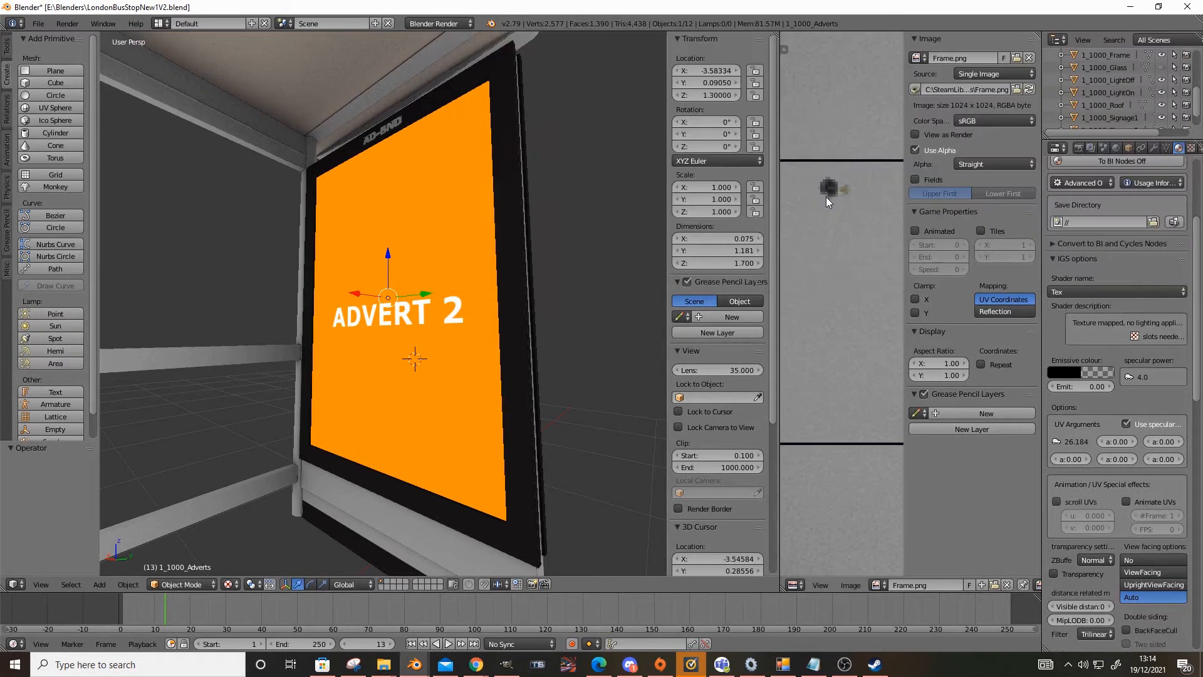
Step: Examine the advert panel from several angles and review its texture and material settings
mouse_move(336, 379)
middle_mouse_down()
mouse_move(352, 386)
mouse_move(288, 411)
mouse_move(341, 363)
mouse_move(334, 383)
mouse_move(349, 389)
middle_mouse_up()
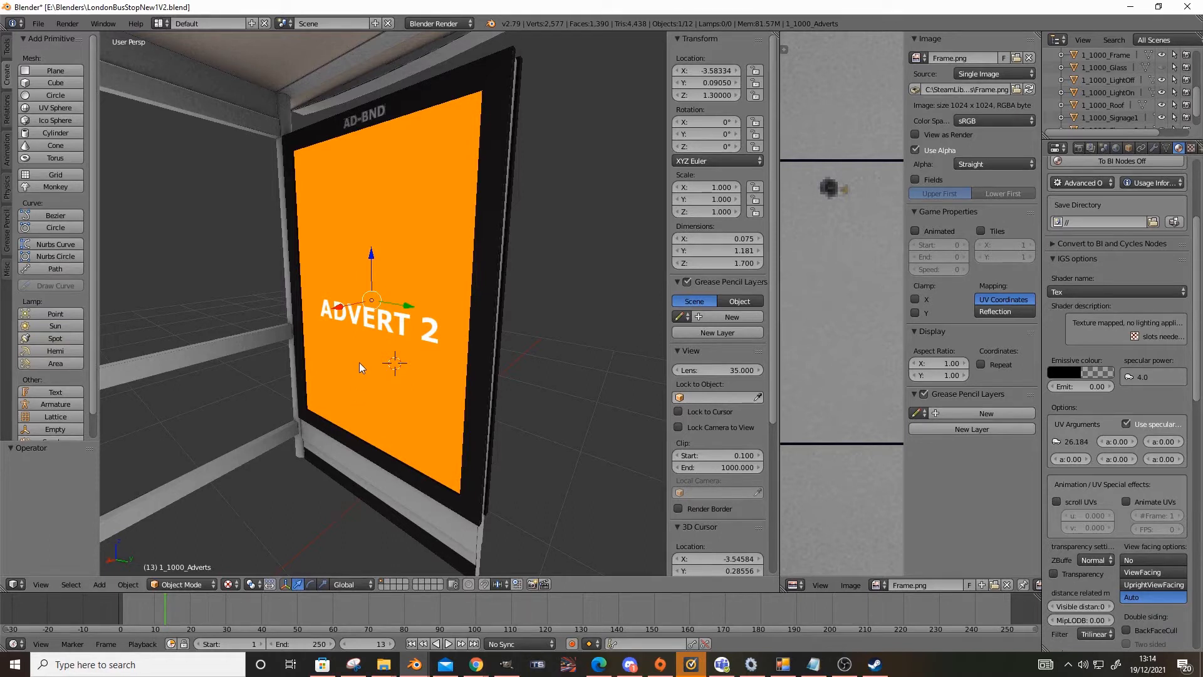
scroll(364, 364, "down", 5)
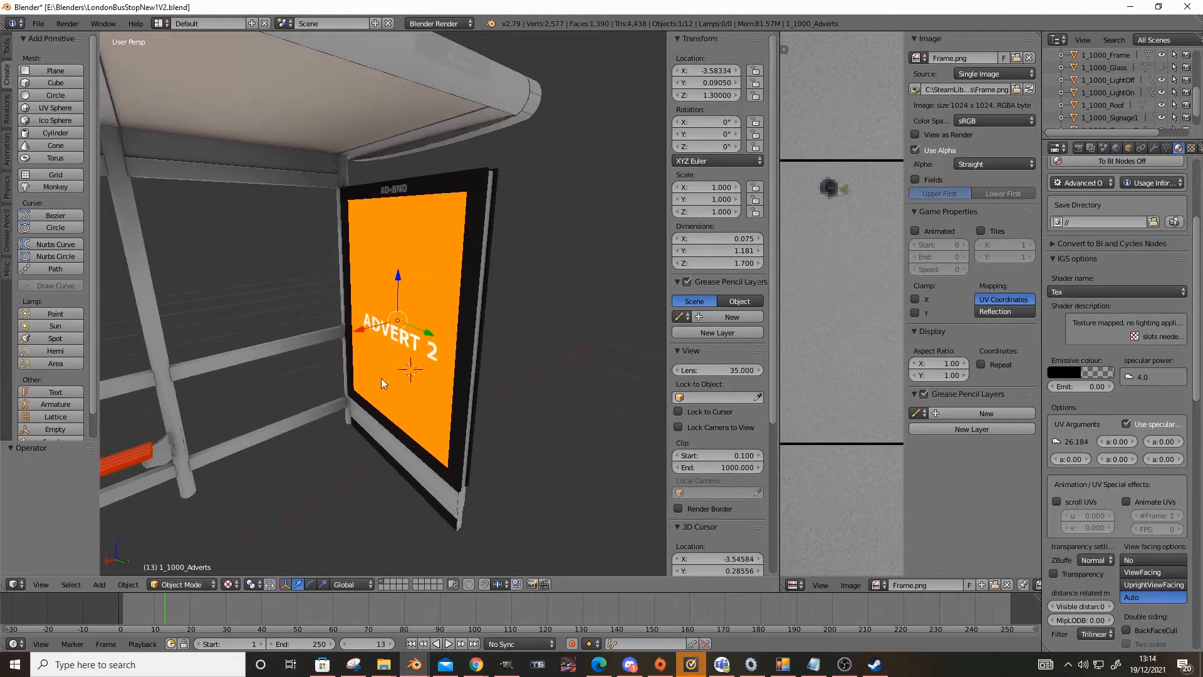
scroll(381, 376, "up", 2)
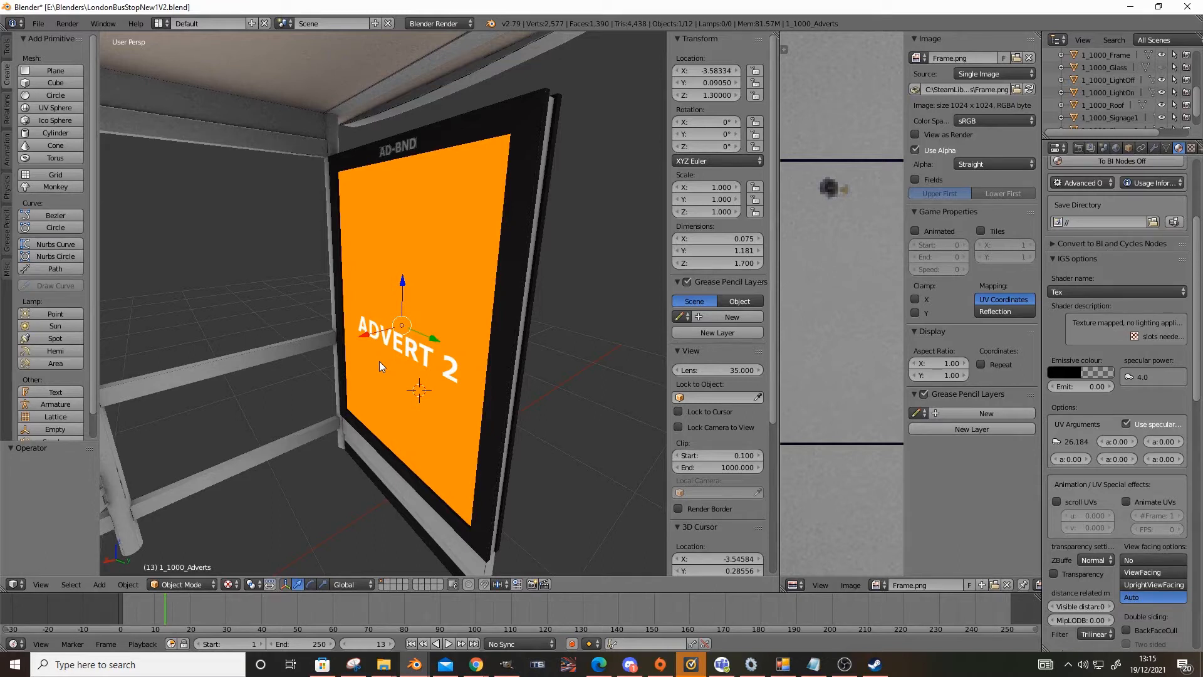
middle_click_drag(378, 361, 433, 346)
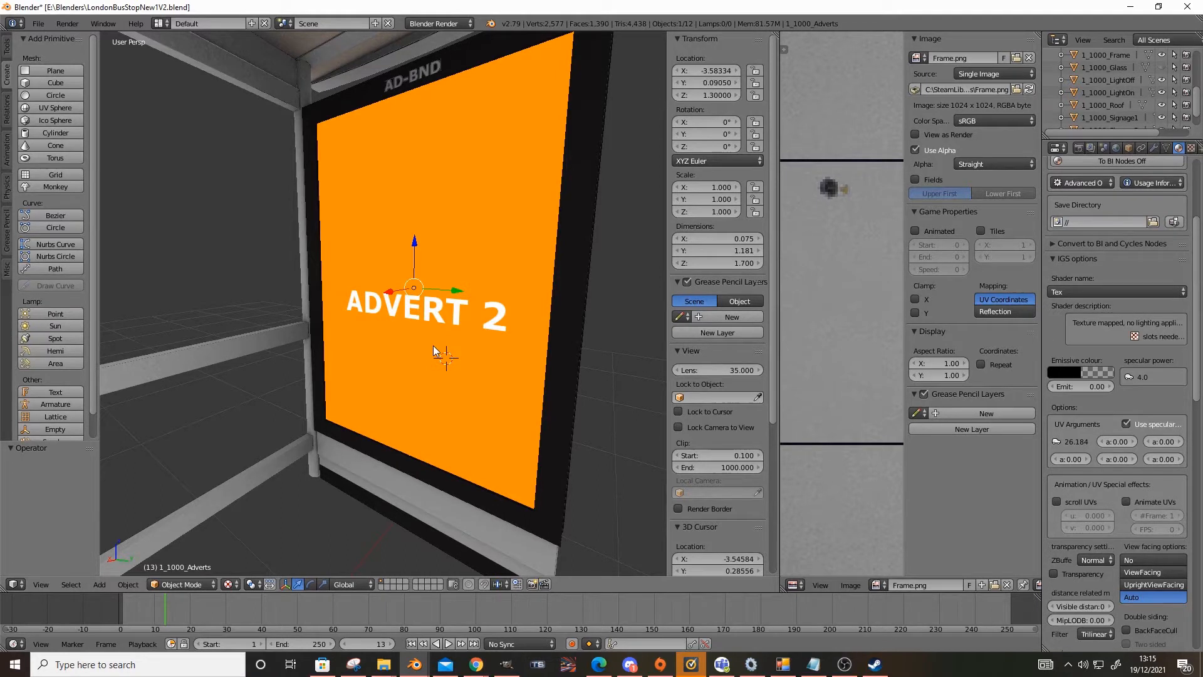
middle_click_drag(434, 336, 417, 330)
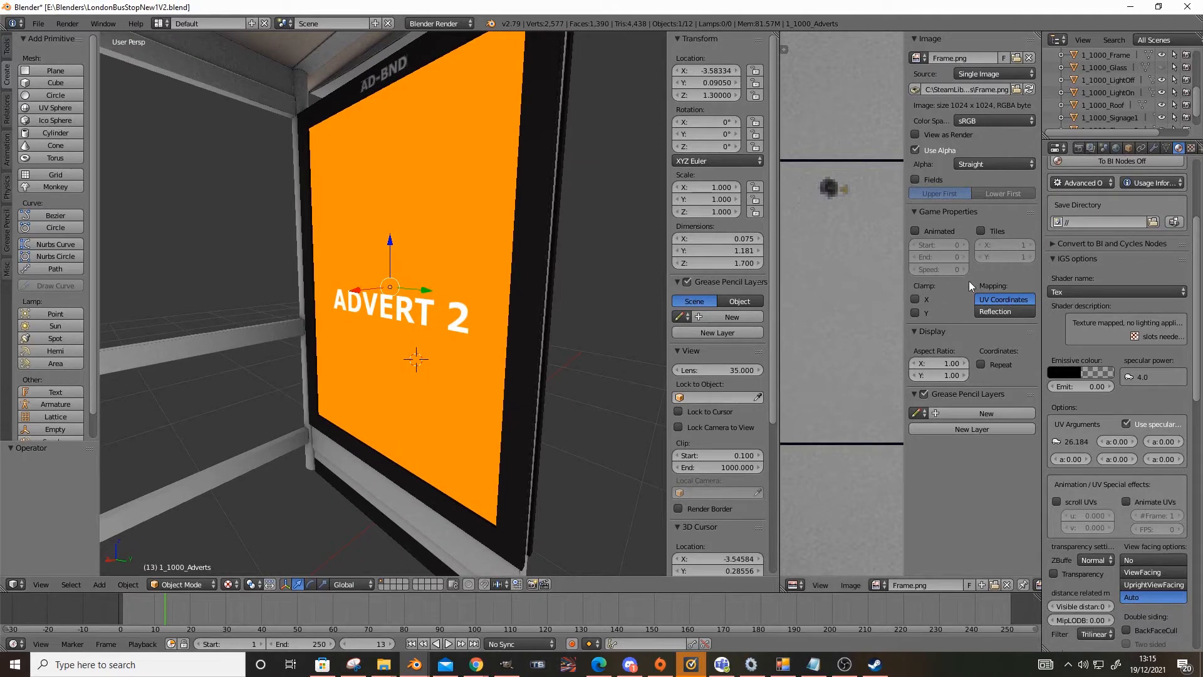
left_click(1191, 149)
left_click(1179, 149)
scroll(1082, 307, "up", 4)
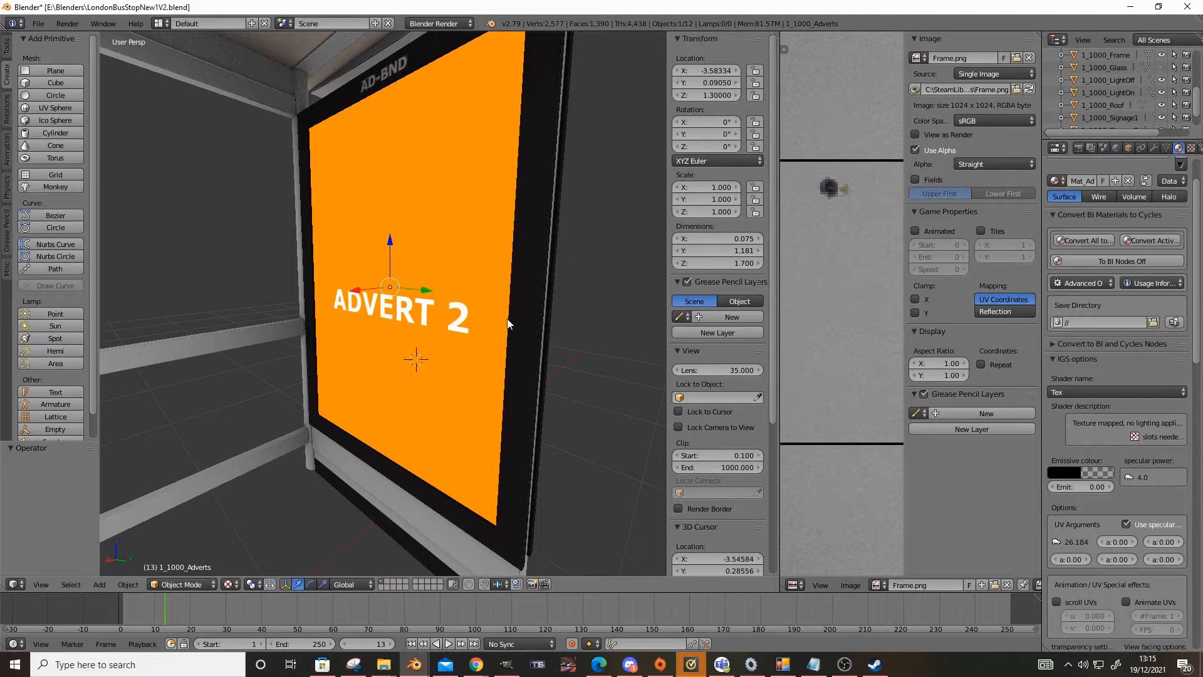
Step: Select the 1_1000_LightOn ceiling light, check its texture, and set the Mat_On material's shader to Tex
middle_click_drag(560, 287, 456, 309)
scroll(438, 332, "down", 3)
middle_click_drag(423, 359, 497, 324)
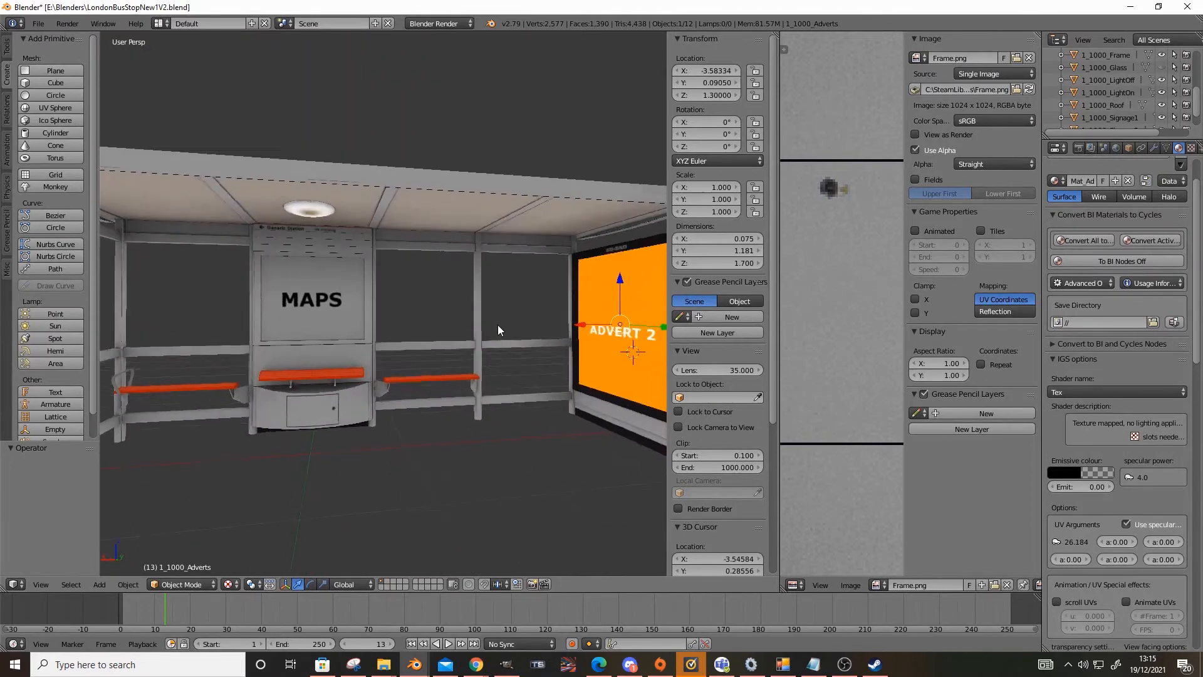
scroll(290, 242, "up", 1)
scroll(289, 242, "up", 2)
right_click(387, 238)
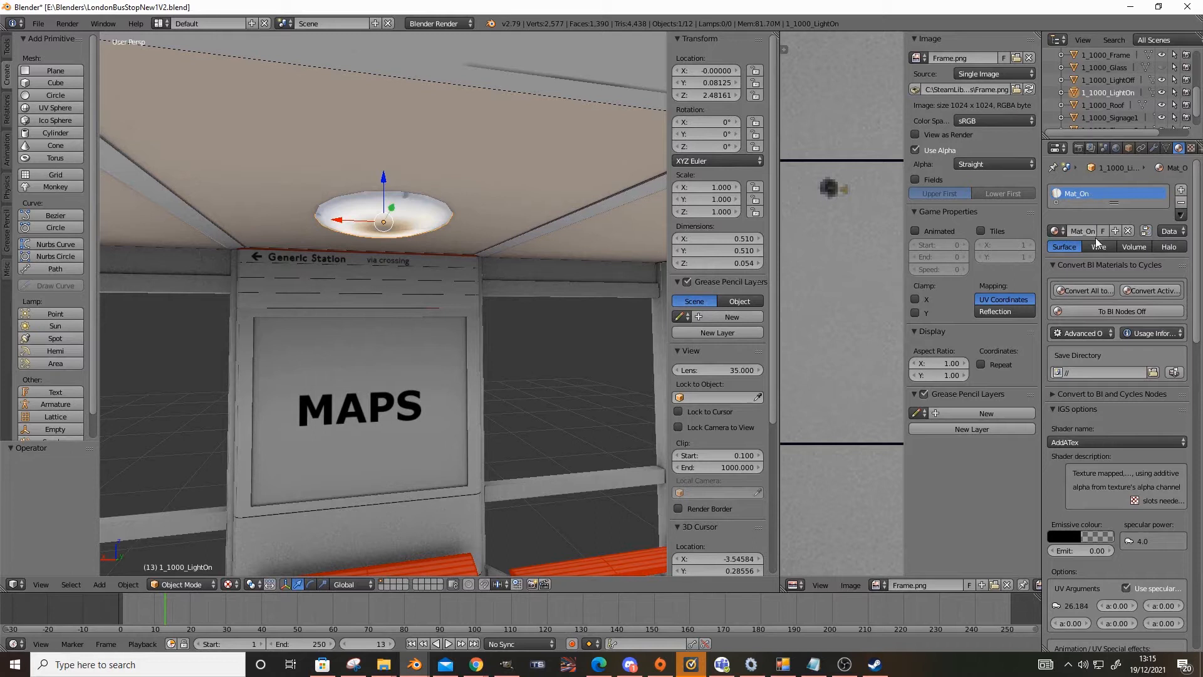
scroll(1096, 250, "down", 3)
left_click(1191, 148)
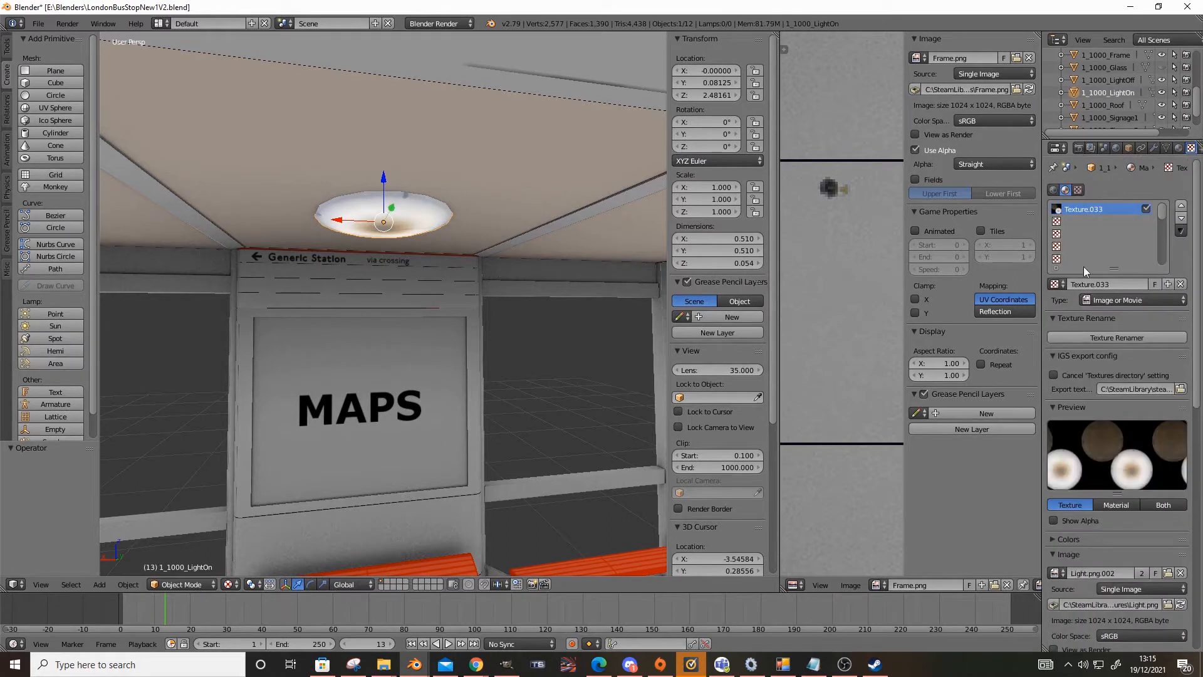
left_click(1179, 148)
left_click(1093, 366)
left_click(798, 274)
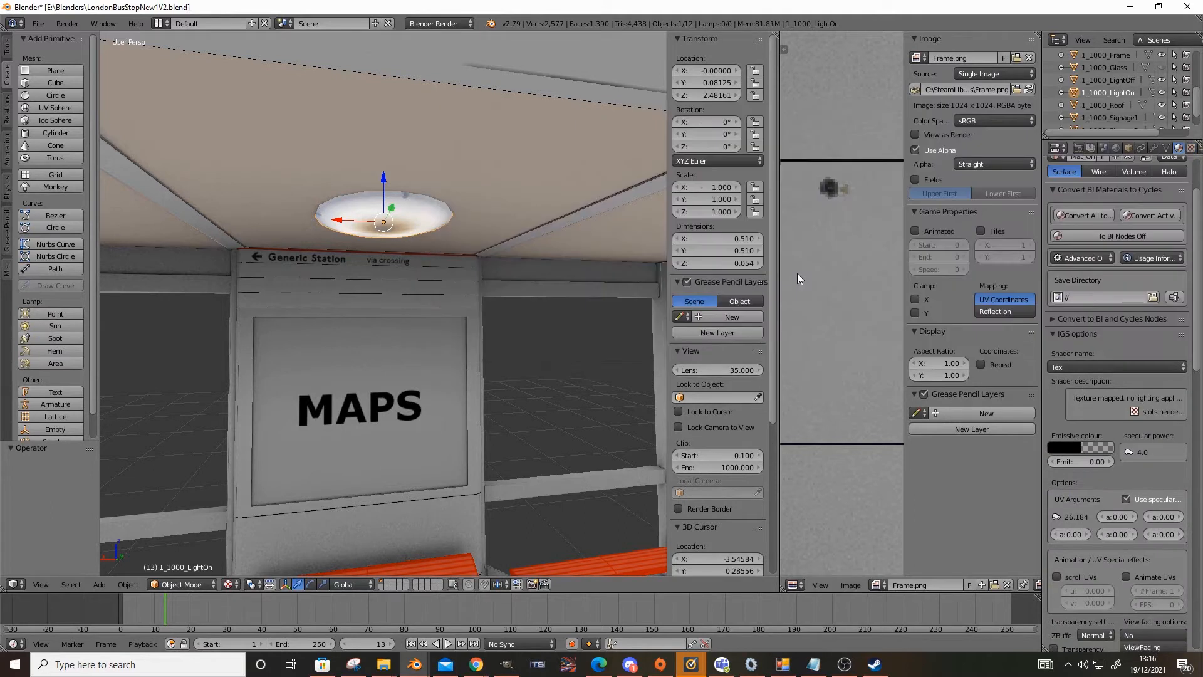
Step: Examine the lit ceiling light and the nearby advert panel up close
mouse_move(403, 371)
middle_mouse_down()
mouse_move(430, 367)
mouse_move(352, 351)
mouse_move(400, 374)
middle_mouse_up()
scroll(431, 367, "up", 2)
scroll(400, 375, "up", 1)
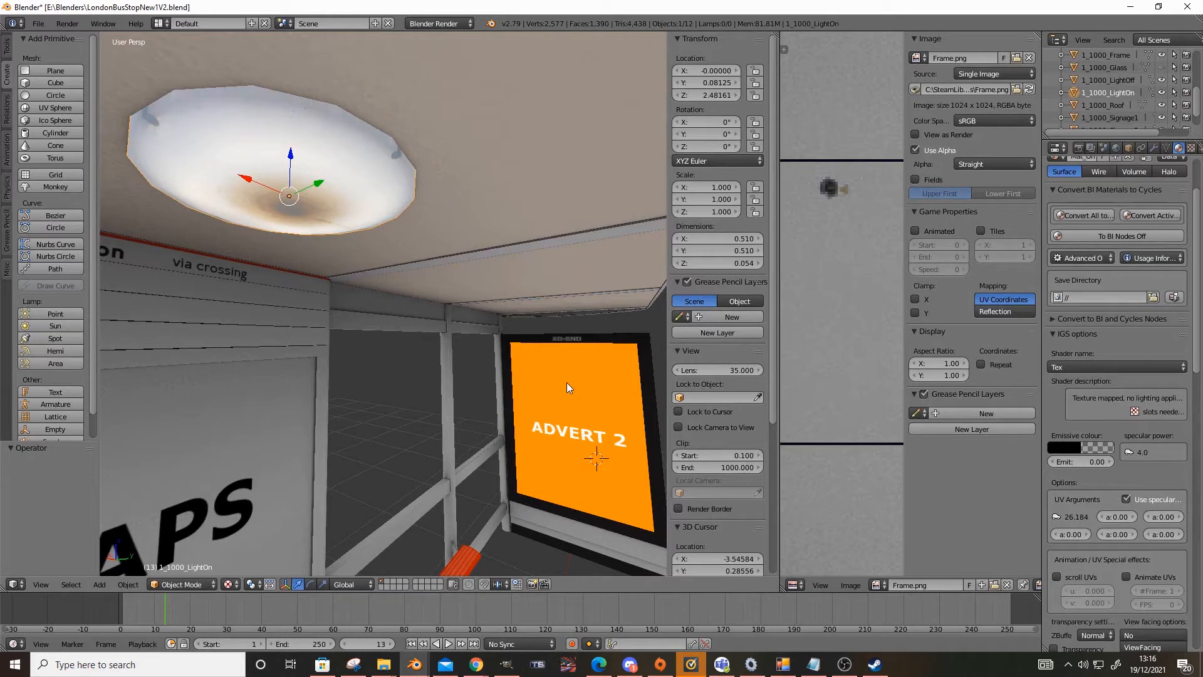
middle_click_drag(303, 139, 419, 321)
scroll(391, 277, "up", 2)
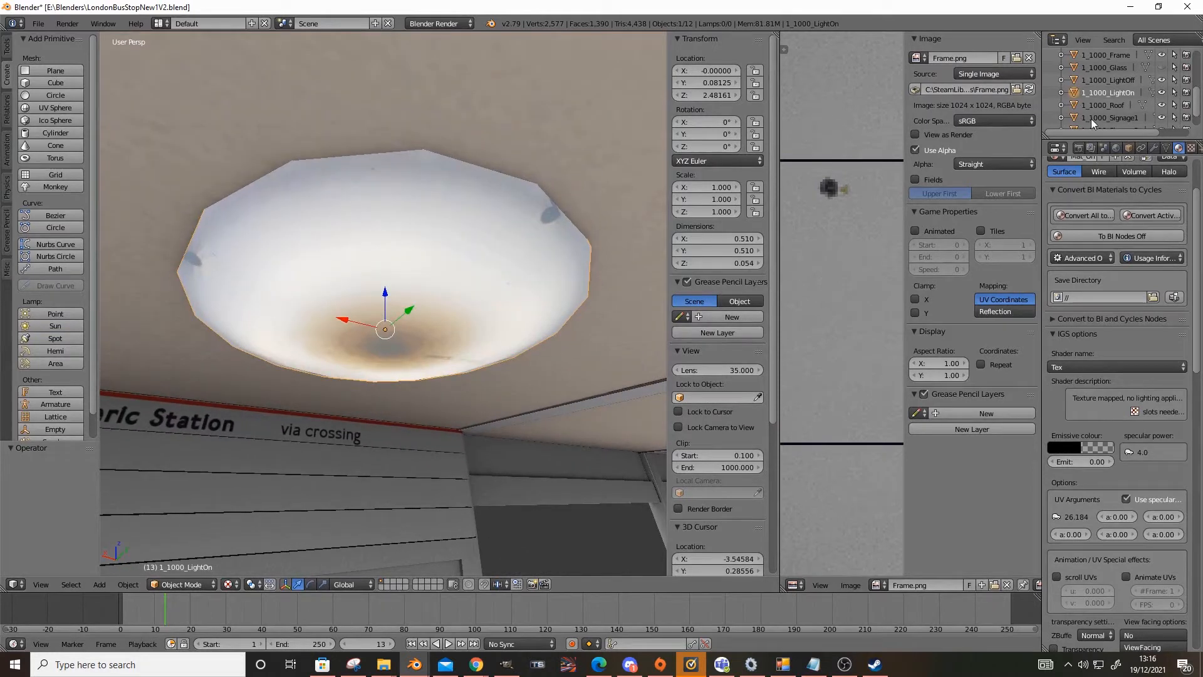
Step: Select the 1_1000_LightOff object and hide 1_1000_LightOn to view the unlit ceiling light up close
left_click(1111, 77)
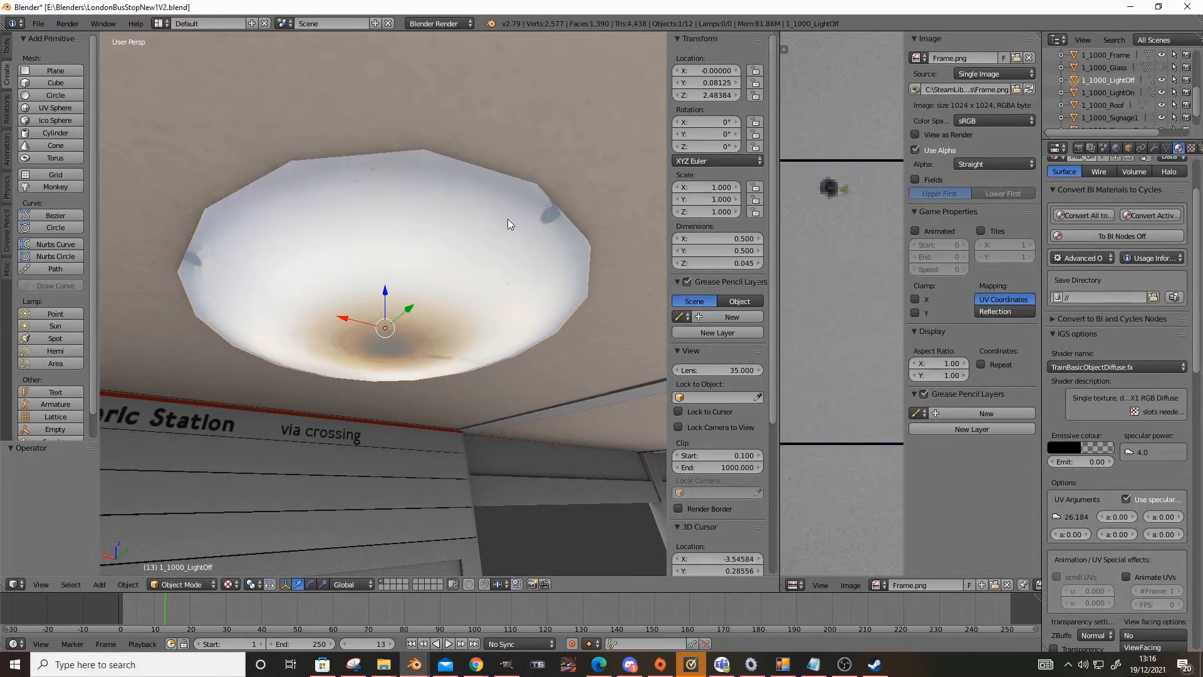
left_click(1162, 94)
middle_click_drag(417, 276, 403, 311)
scroll(403, 311, "up", 3)
scroll(408, 314, "down", 3)
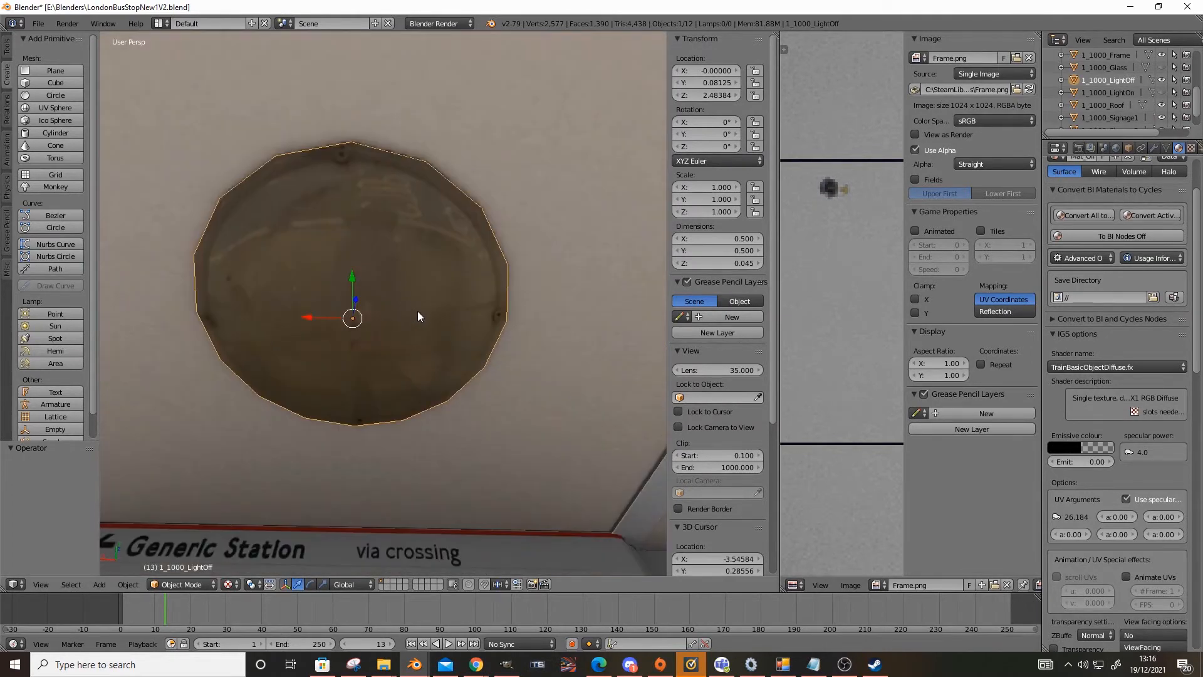
Step: Toggle the visibility of 1_1000_LightOn to compare the lit and unlit light from directly below, leaving it hidden
left_click(1162, 94)
left_click(1162, 95)
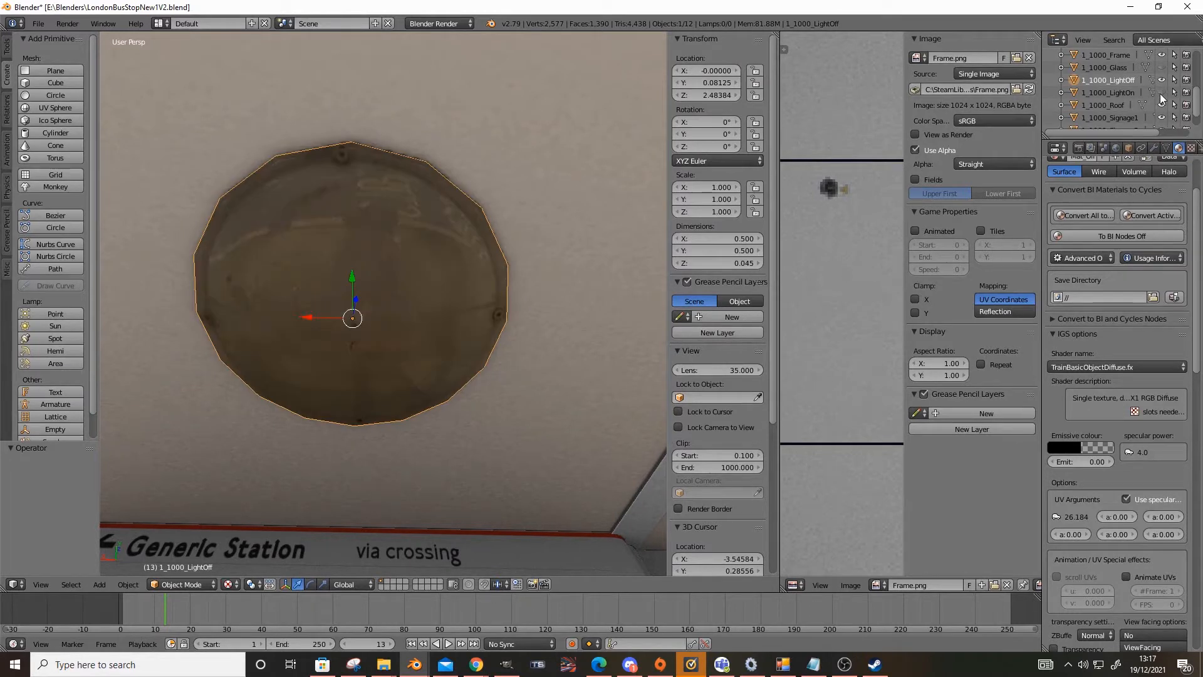
middle_click_drag(403, 284, 490, 404)
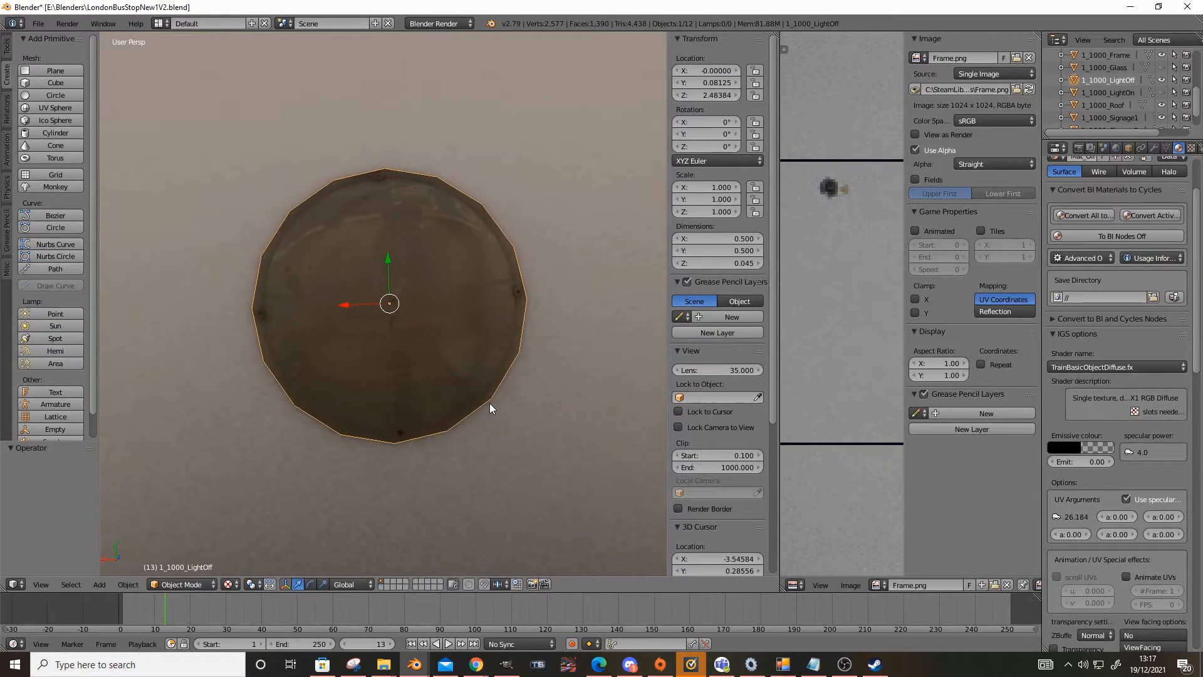
left_click(1161, 92)
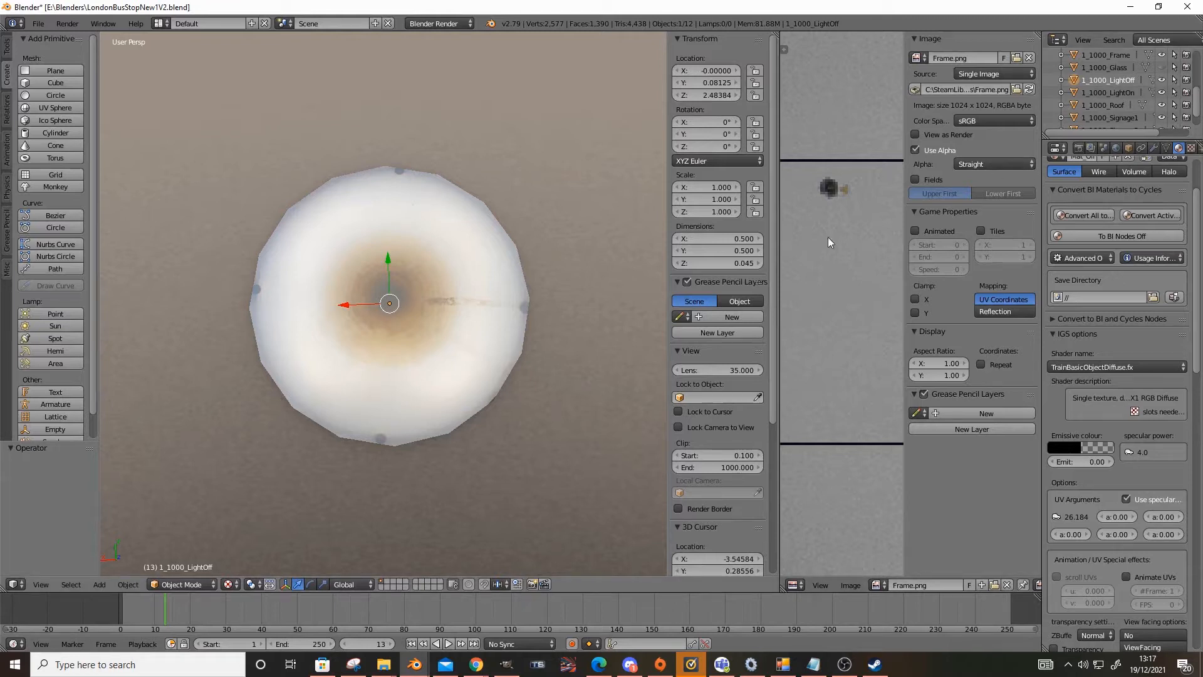
left_click(1162, 92)
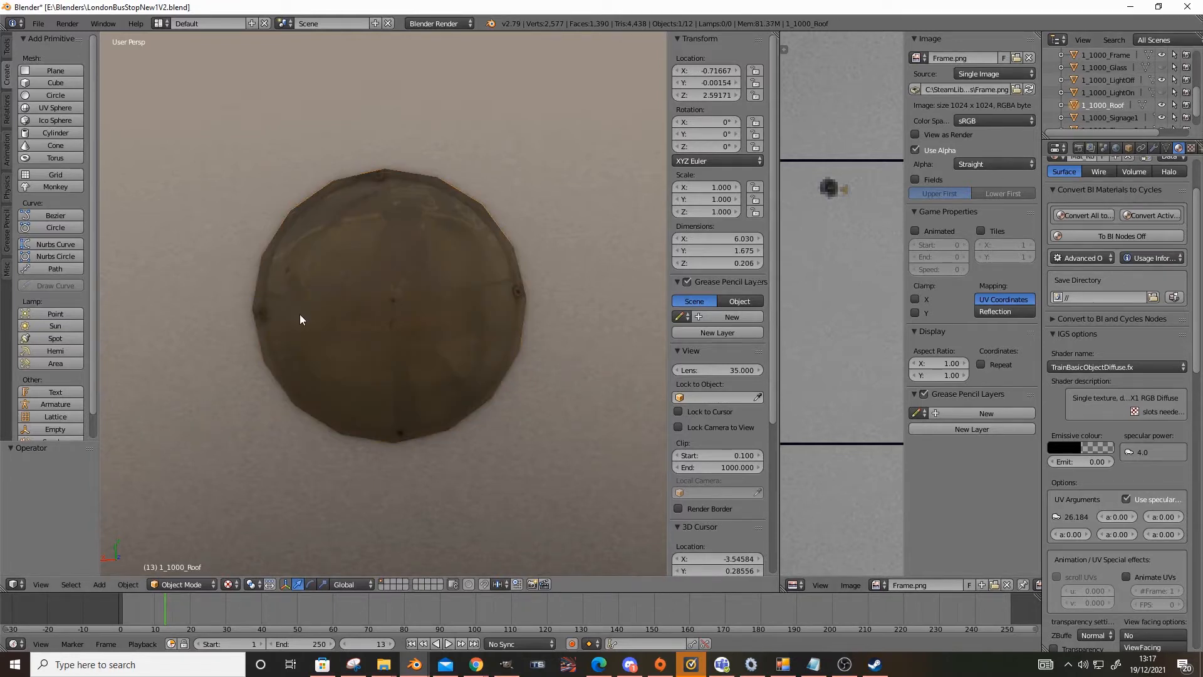
Step: Paste a copy of the 1_1000_LightOff light and set the selected light's dimensions to X 0.51, Y 0.51 and Z 0.055
middle_click_drag(314, 321, 388, 348)
key("ctrl+v")
left_click(735, 240)
type("0.51")
key("Return")
left_click(731, 251)
type("0.51")
key("Return")
left_click(734, 259)
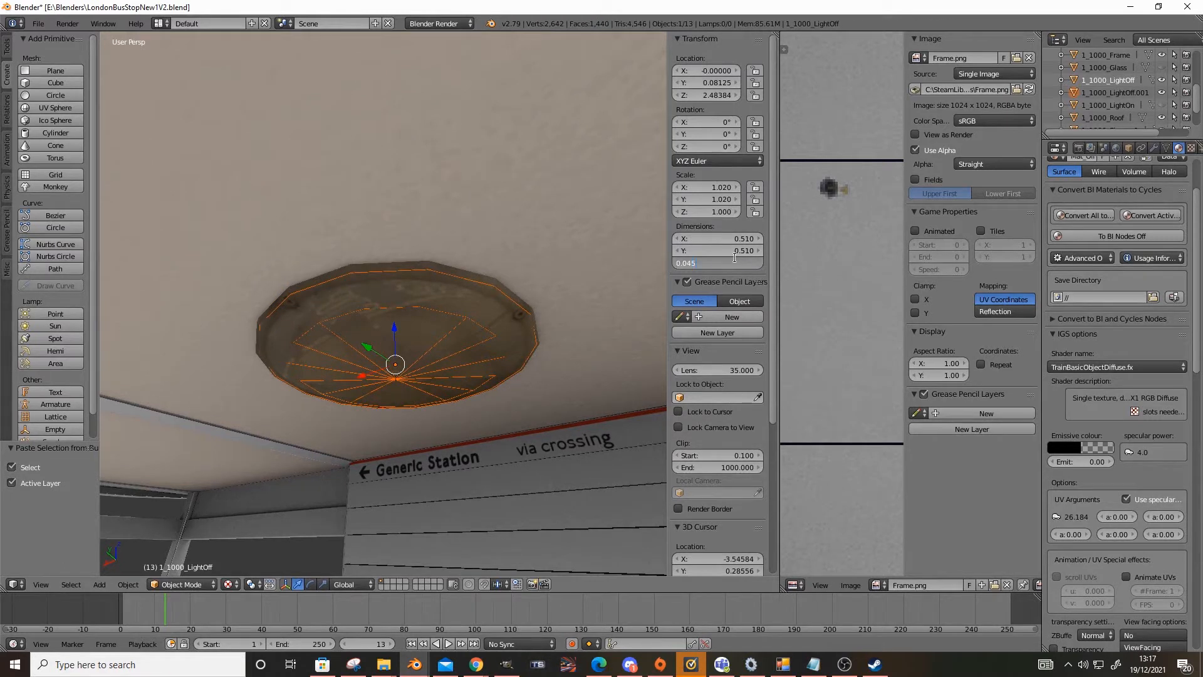
type("0.055")
key("Return")
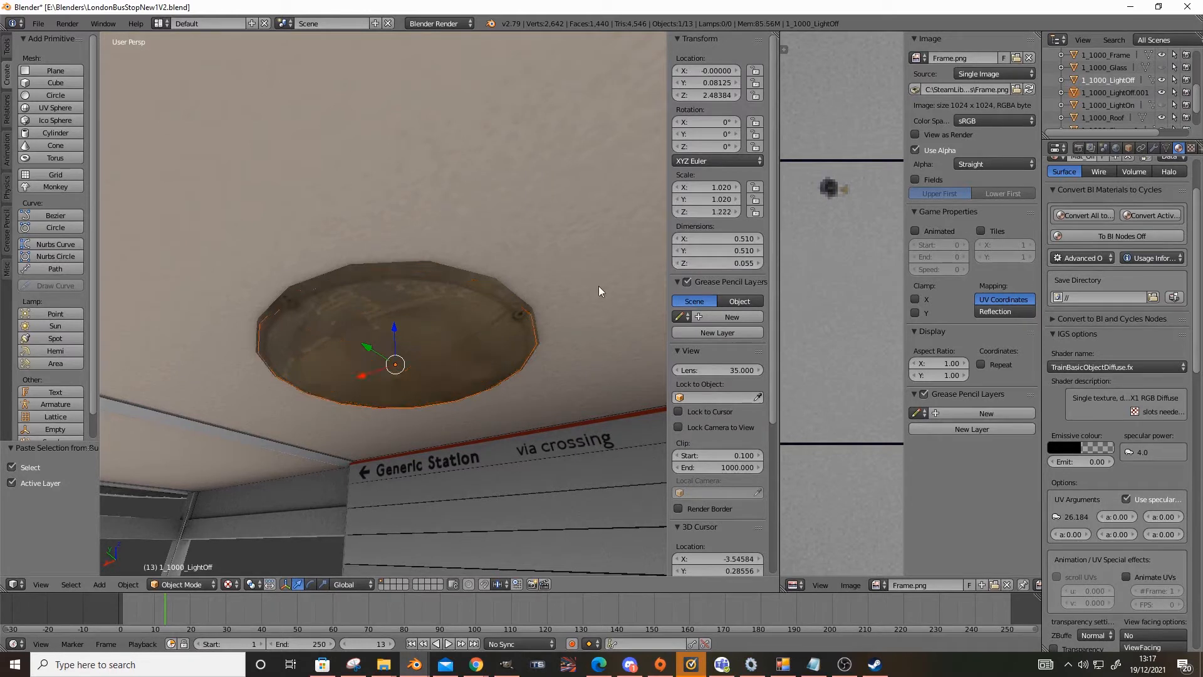
Step: Delete the enlarged light object, and undo back to the state before the copy was pasted
middle_click_drag(481, 314, 439, 361)
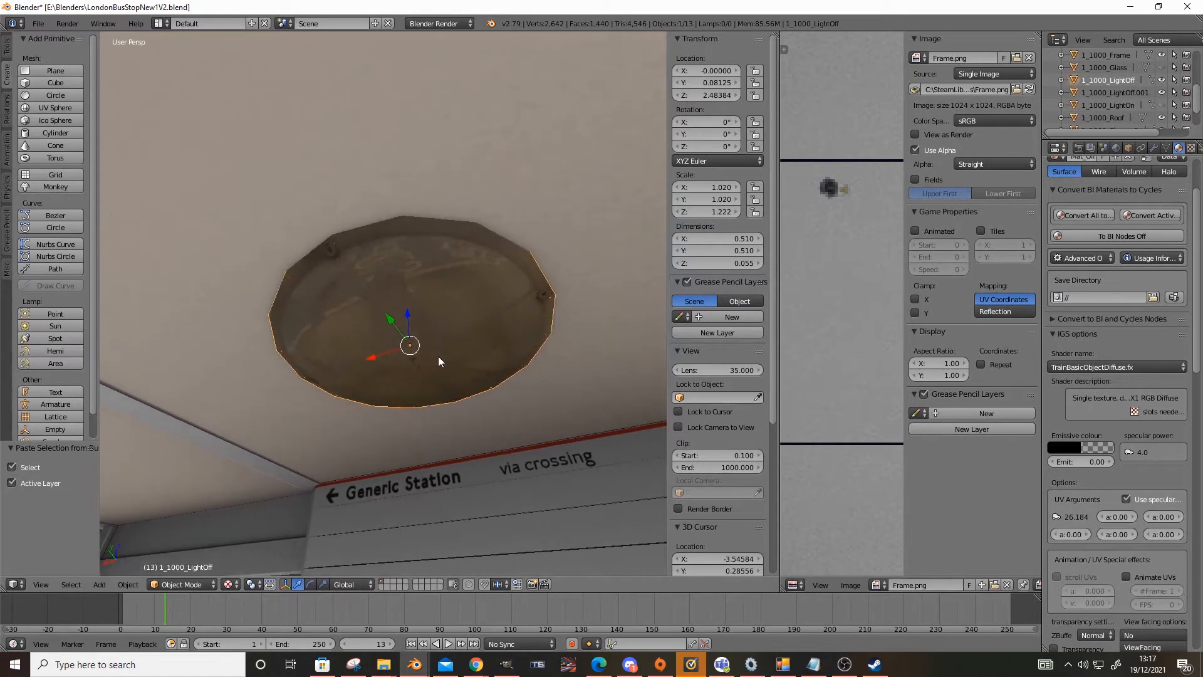
key("Delete")
middle_click_drag(403, 267, 386, 307)
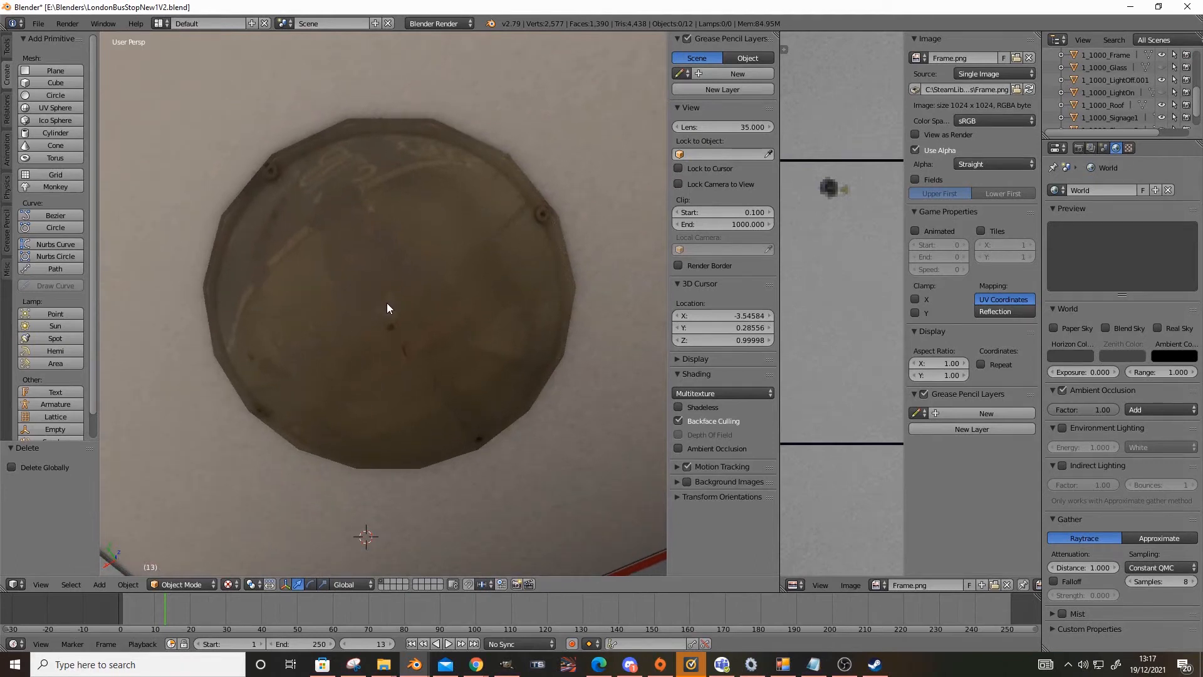
key("ctrl+z")
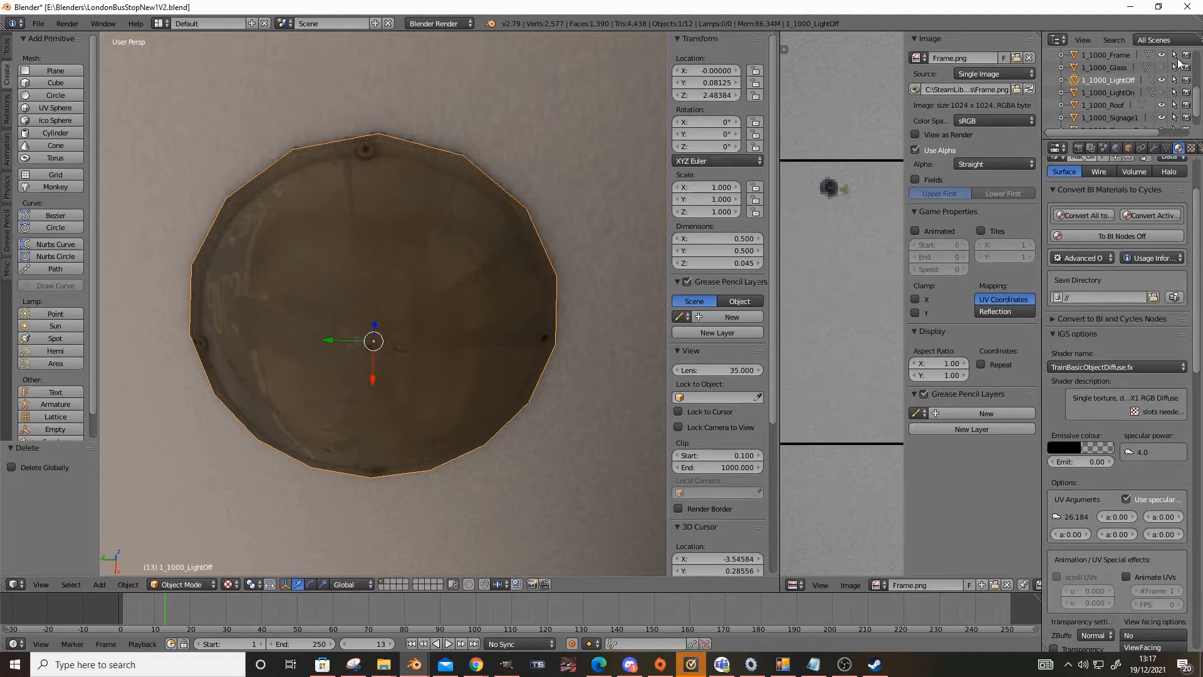
Step: Toggle the visibility of 1_1000_LightOn repeatedly, up close and from farther away, to compare the lit and unlit ceiling light
left_click(1162, 93)
left_click(1163, 94)
left_click(1163, 94)
left_click(1163, 94)
scroll(495, 385, "down", 5)
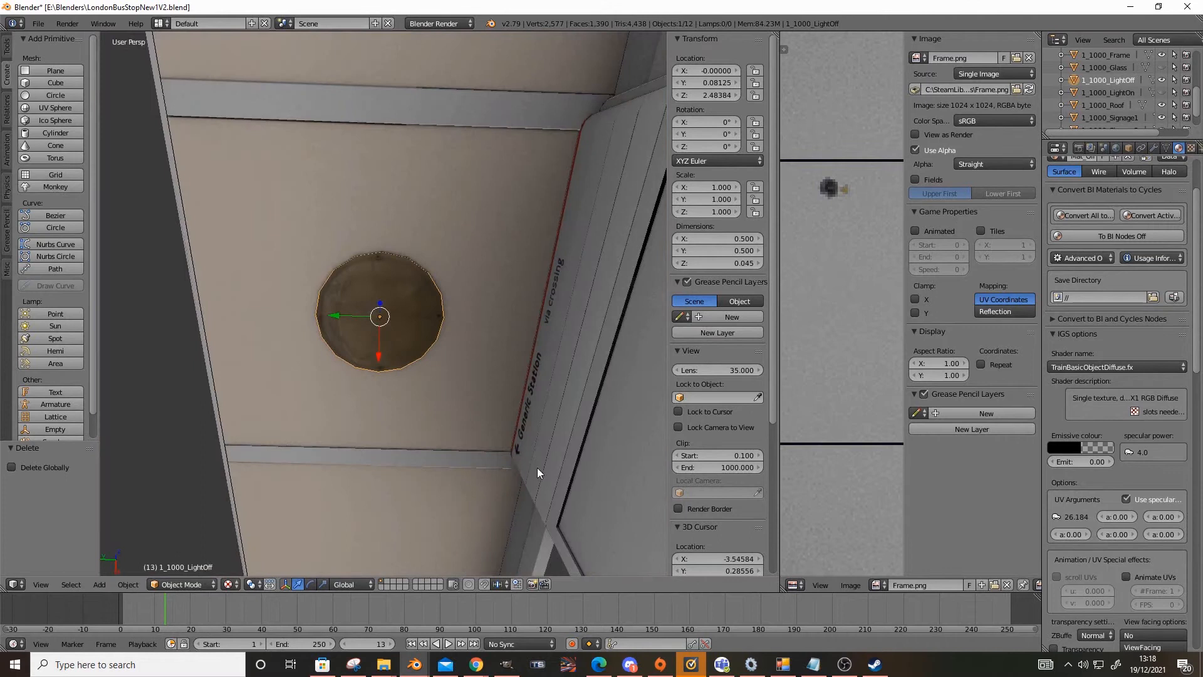
right_click(536, 467)
scroll(506, 445, "up", 5)
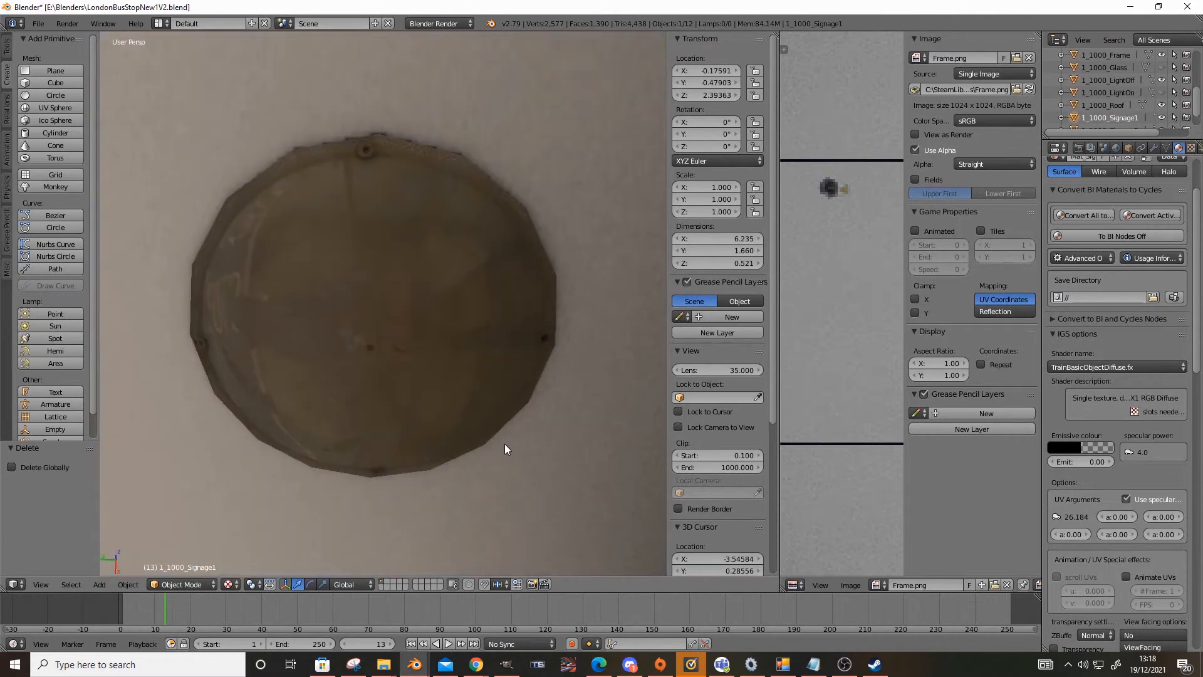
left_click(1163, 94)
left_click(1163, 94)
left_click(1163, 94)
left_click(1162, 94)
left_click(1163, 94)
left_click(1163, 94)
left_click(1163, 94)
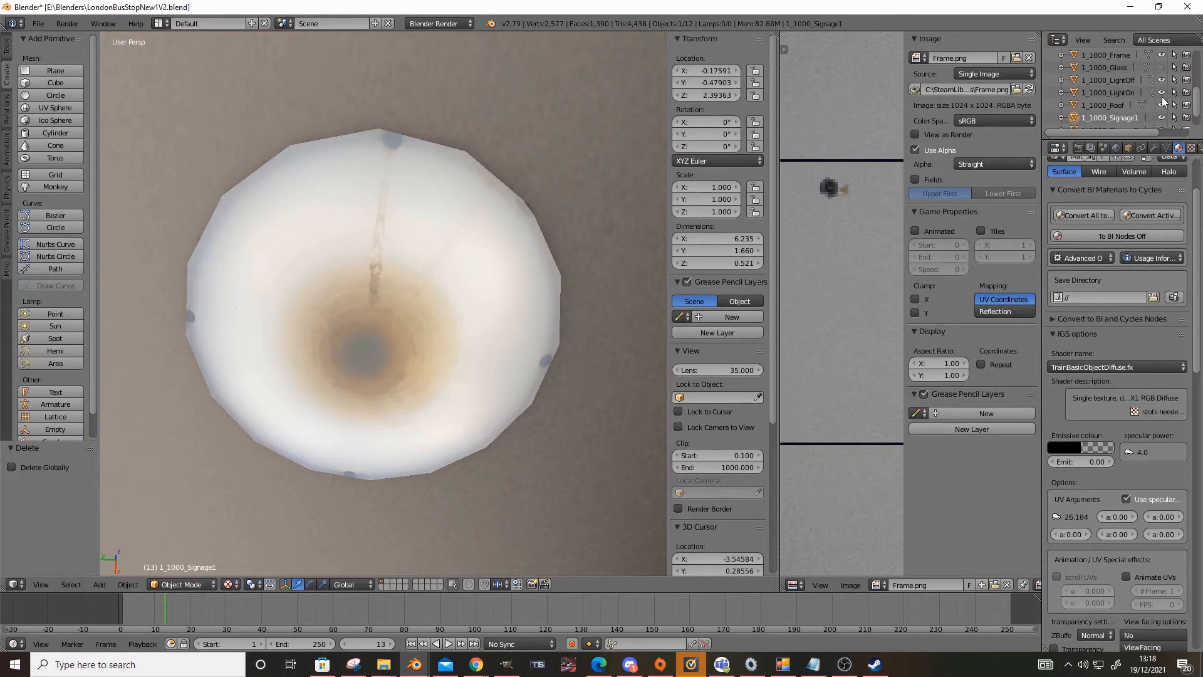
left_click(1163, 93)
left_click(1163, 93)
Step: Compare the dimensions of 1_1000_LightOn and 1_1000_LightOff by selecting each light in turn
right_click(472, 230)
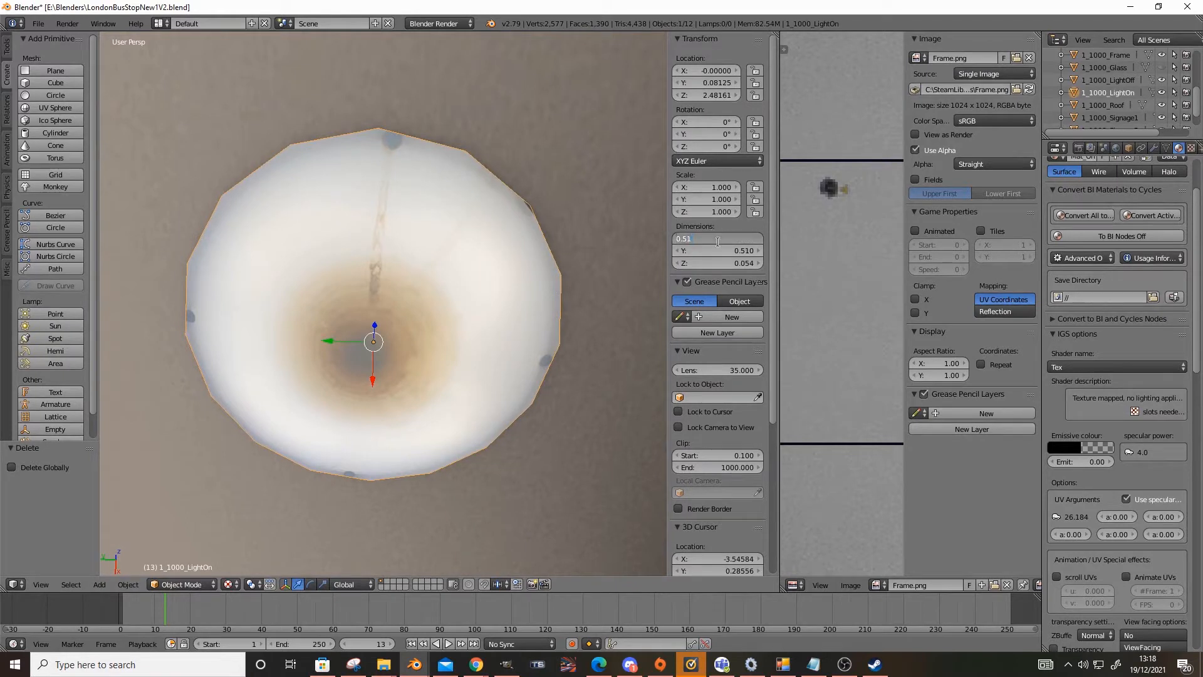
left_click(728, 262)
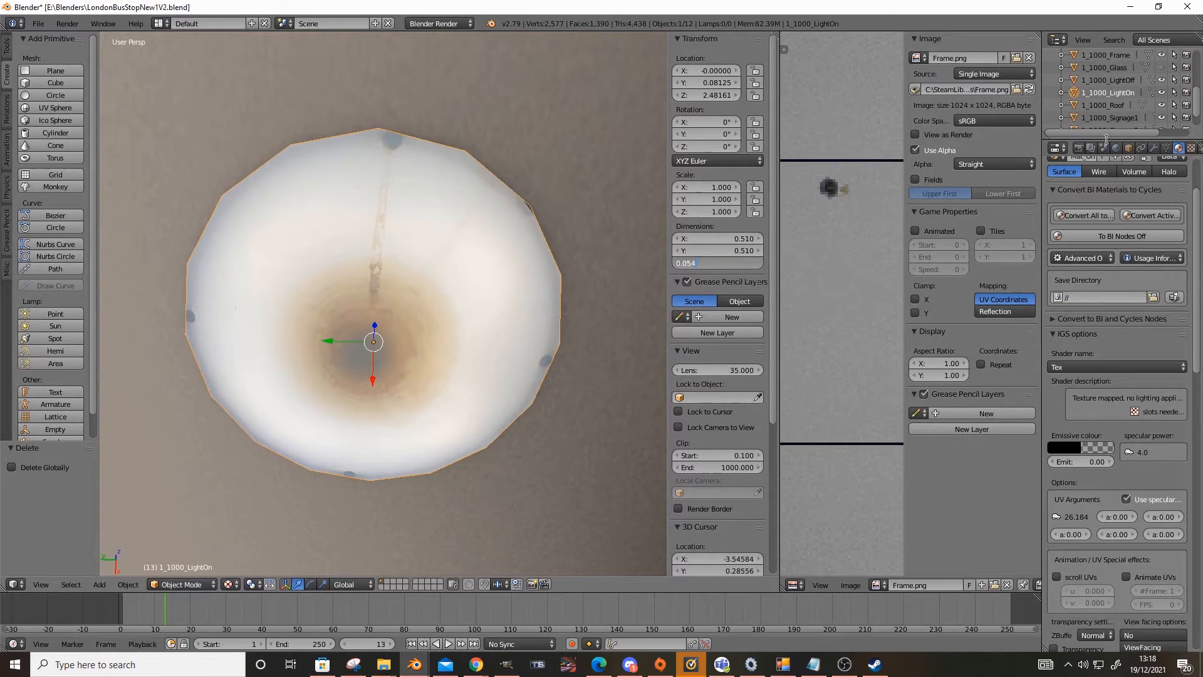
left_click(1165, 93)
left_click(1164, 93)
right_click(340, 238)
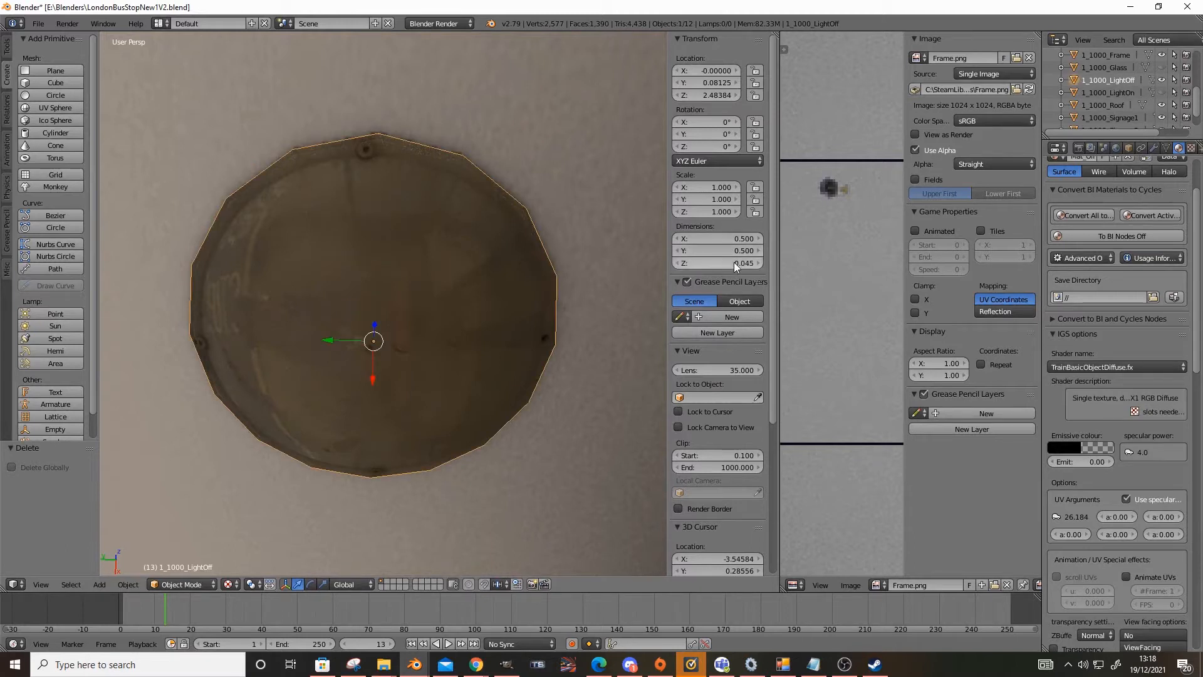
left_click(1164, 93)
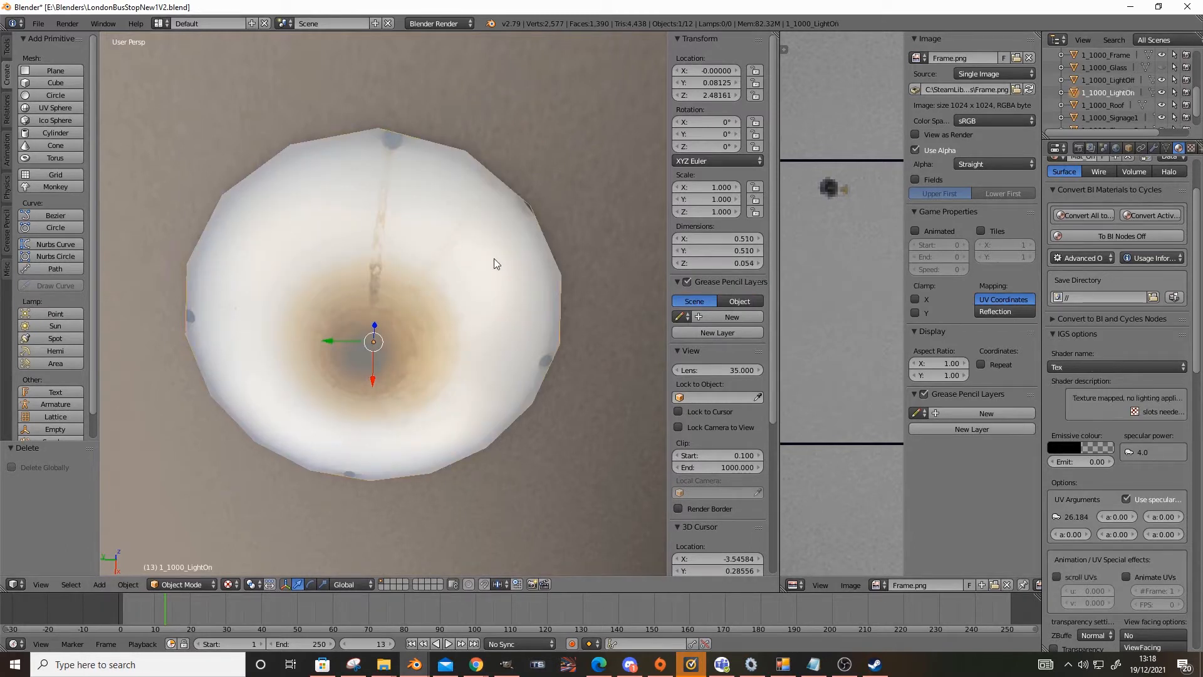
left_click(1126, 81)
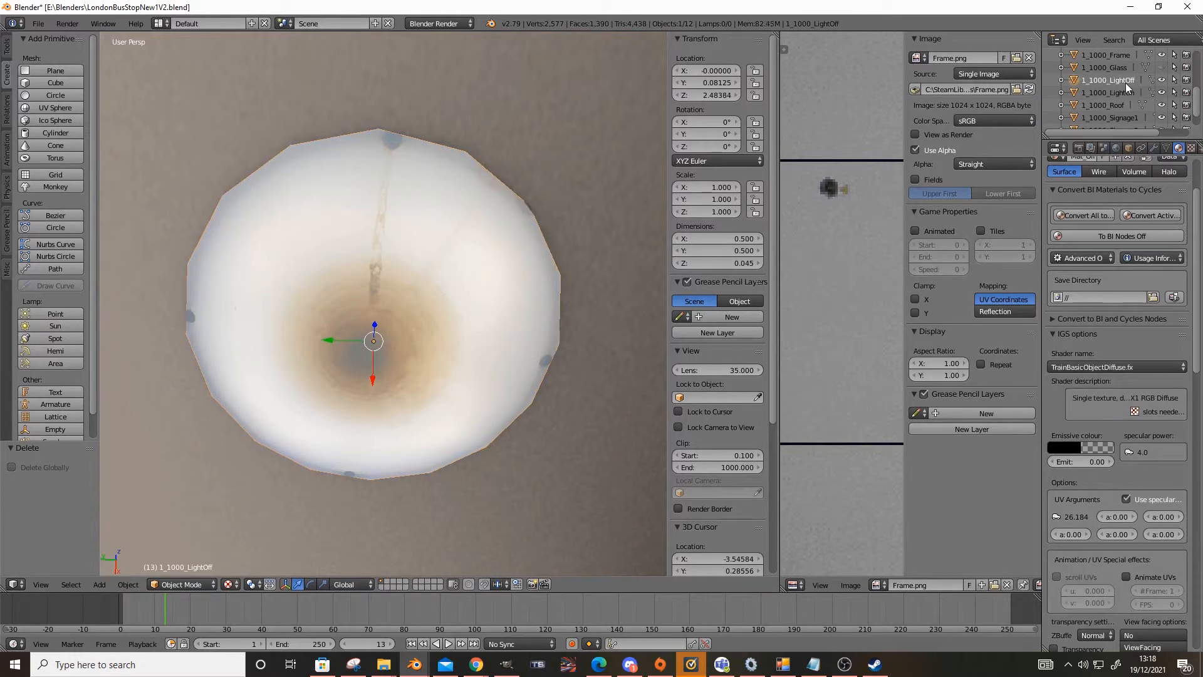
Step: Select 1_1000_LightOn and examine how it sits against the ceiling from oblique angles, near and far
right_click(333, 332)
scroll(378, 288, "down", 3)
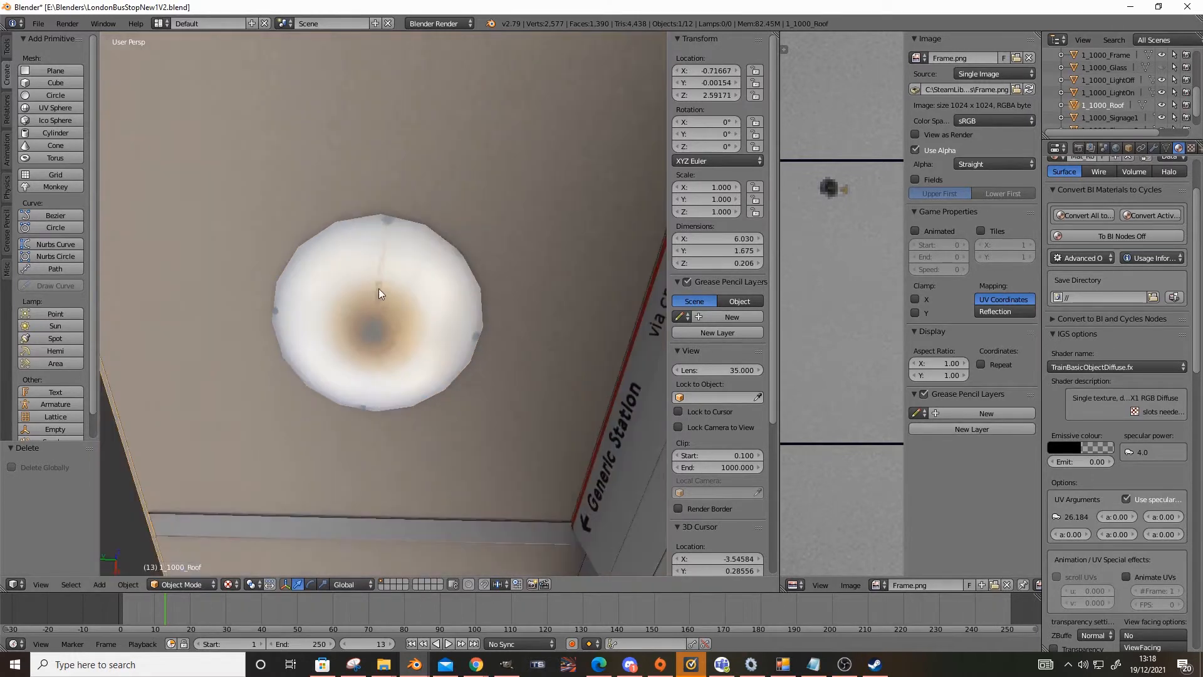
middle_click_drag(400, 294, 441, 315)
scroll(436, 320, "up", 2)
right_click(430, 326)
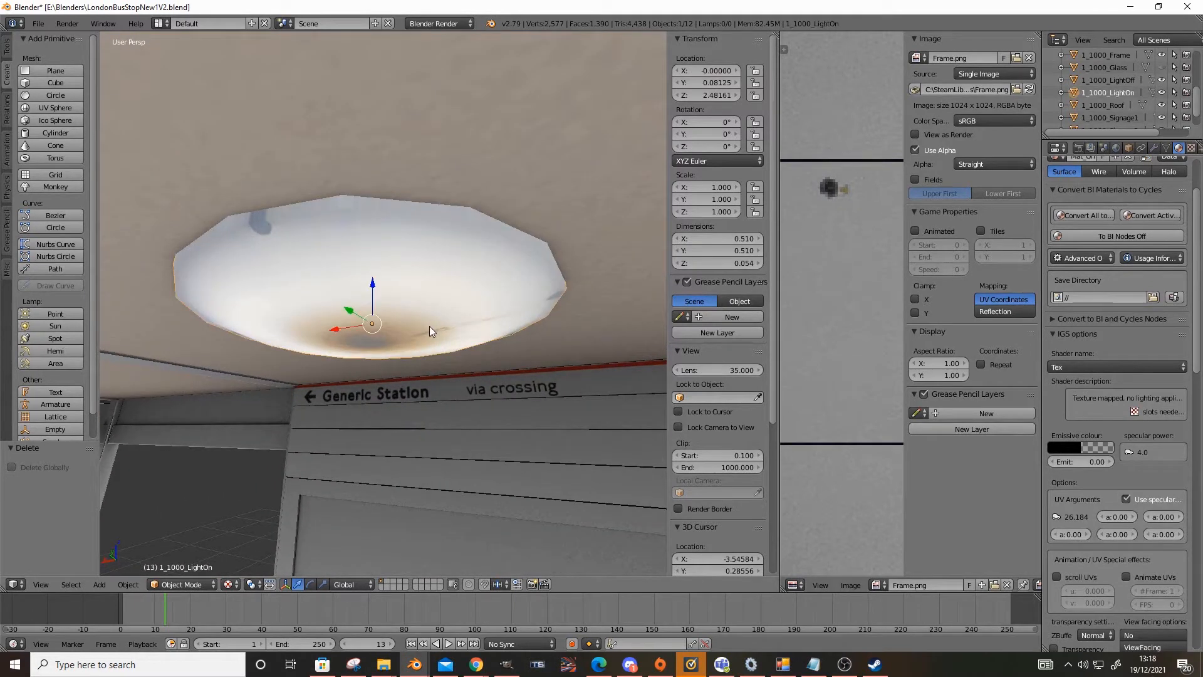
scroll(424, 341, "down", 4)
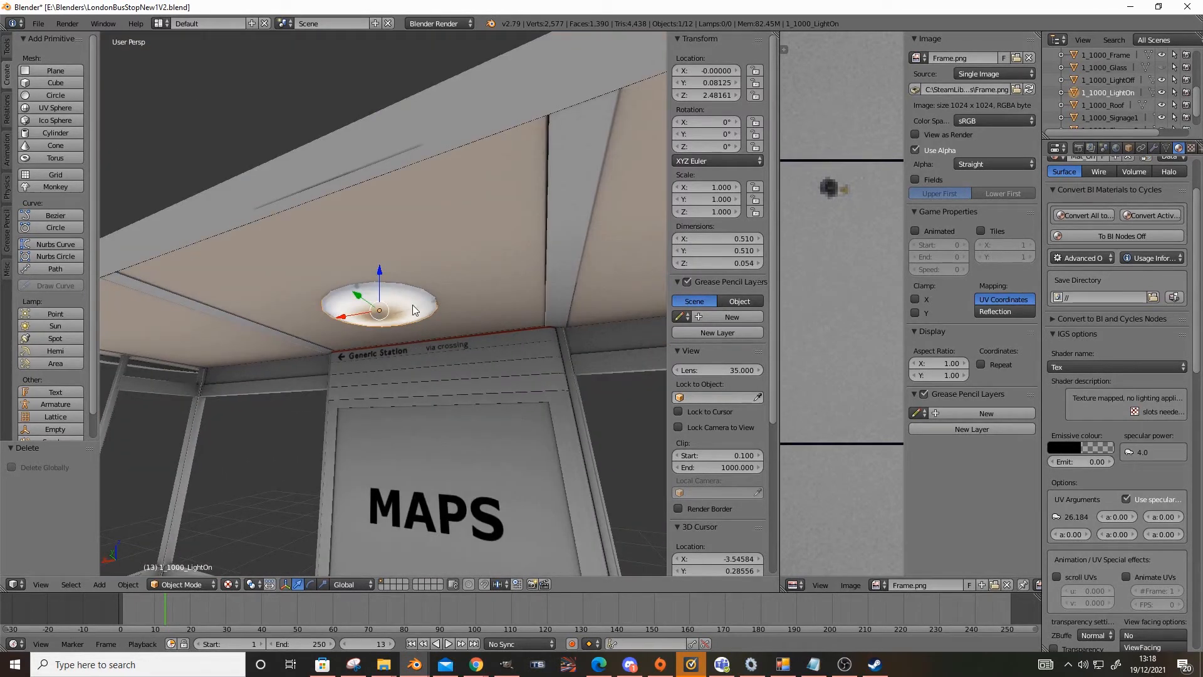
scroll(415, 338, "down", 2)
scroll(415, 338, "up", 5)
middle_click_drag(415, 339, 450, 318)
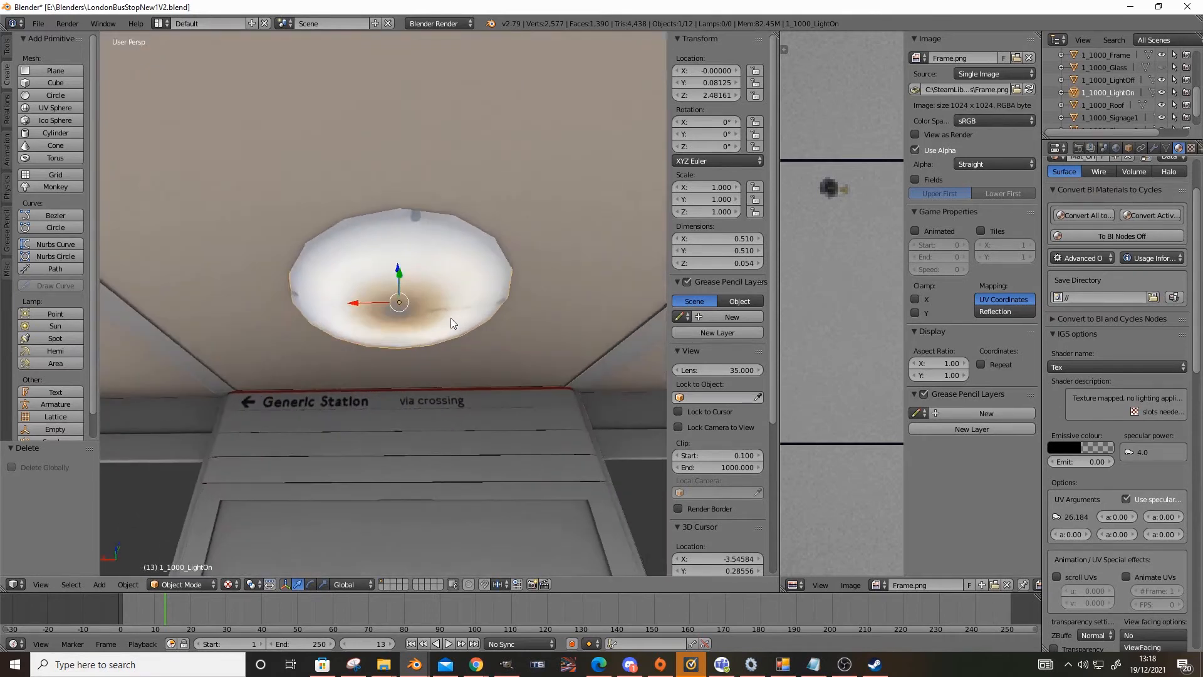
scroll(450, 318, "up", 2)
scroll(443, 333, "up", 1)
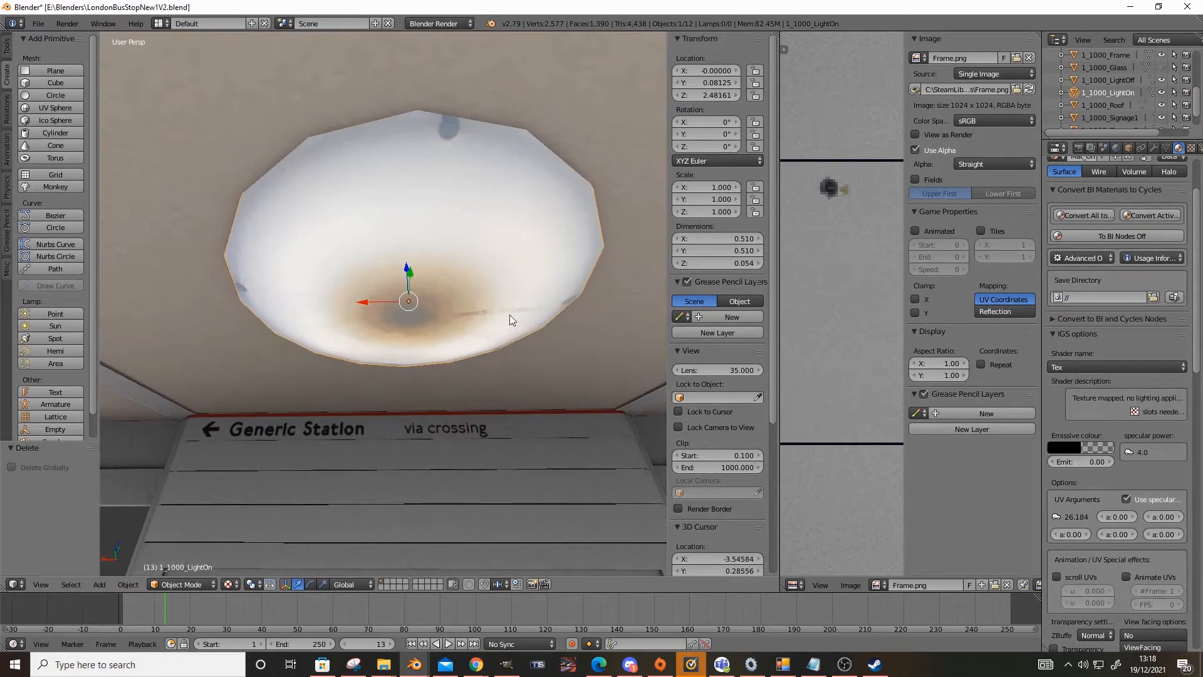
Step: Set the dimensions of 1_1000_LightOn to X 0.5, Y 0.5 and Z 0.045
double_click(738, 238)
key("BackSpace")
key("Return")
double_click(728, 251)
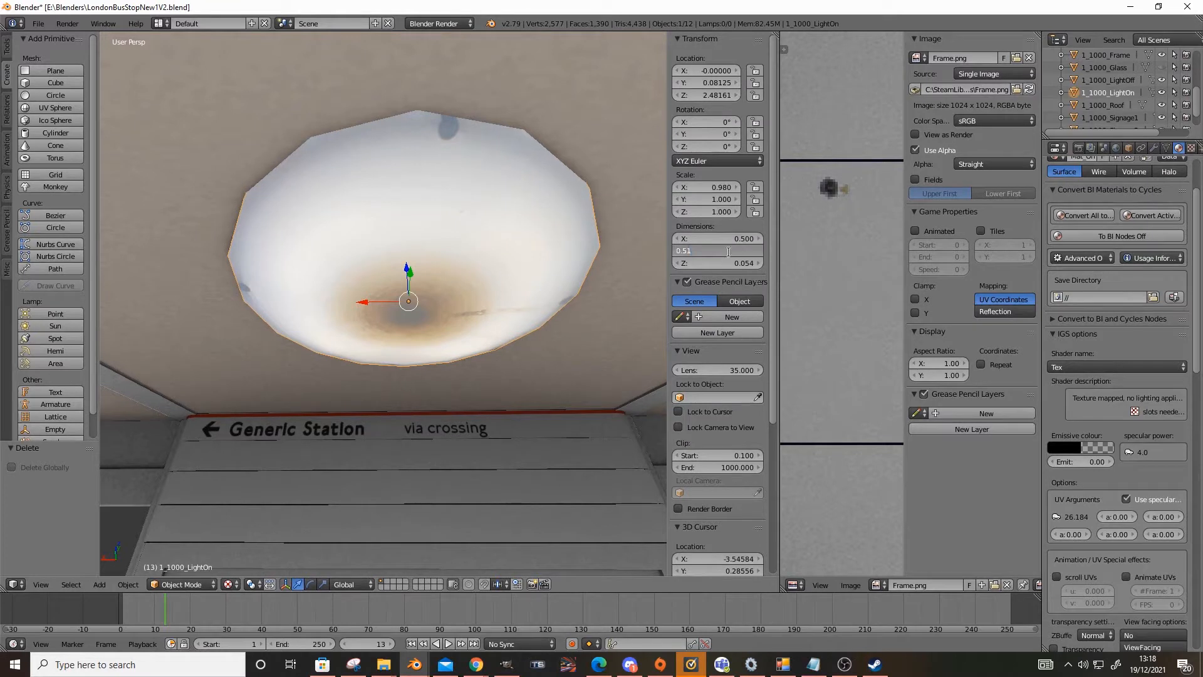
key("BackSpace")
key("Return")
double_click(735, 266)
type("0.045")
key("Return")
Step: Clear the scale of 1_1000_LightOn and check the light against the ceiling
middle_click_drag(551, 291, 448, 300)
key("alt+s")
scroll(451, 296, "up", 4)
scroll(451, 296, "down", 4)
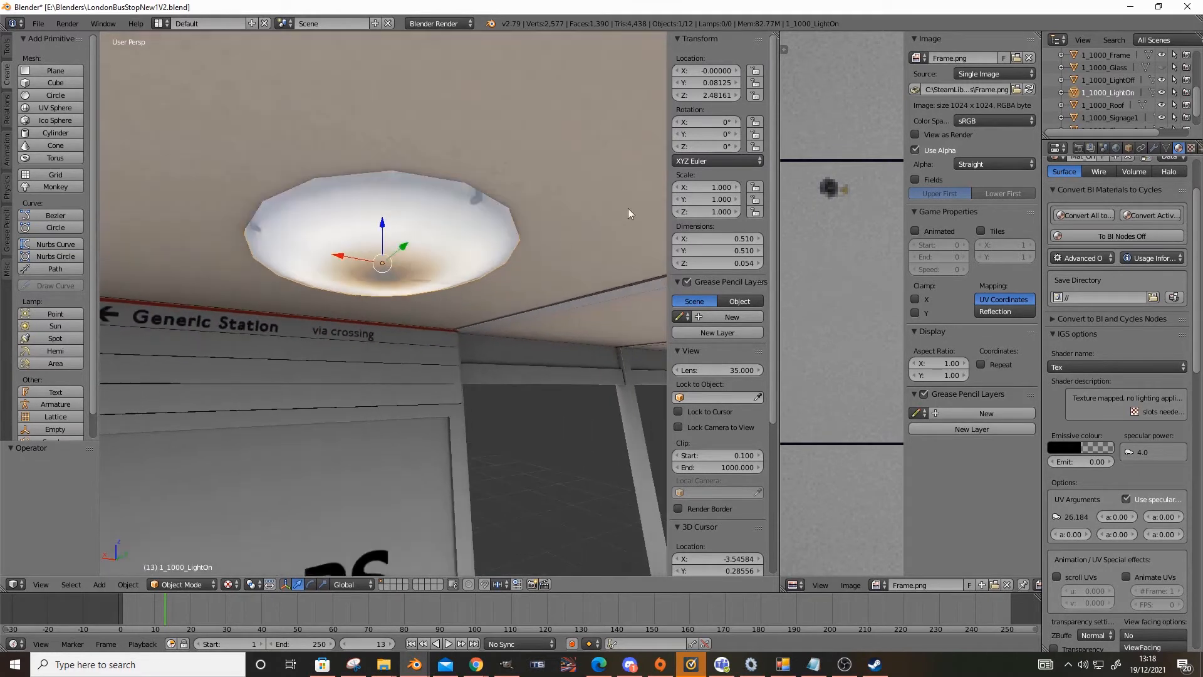
Step: Rename the 1_1000_LightOn object as 1_1000_LightOn_night
double_click(1122, 93)
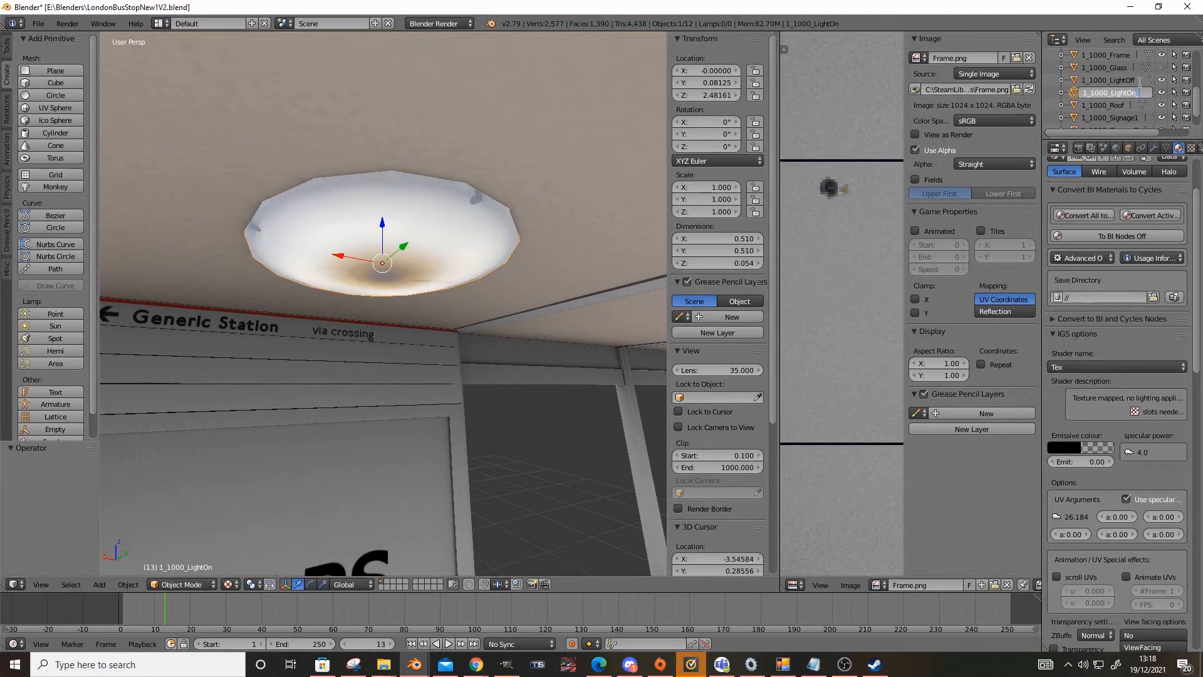
type("_nigh")
key("Return")
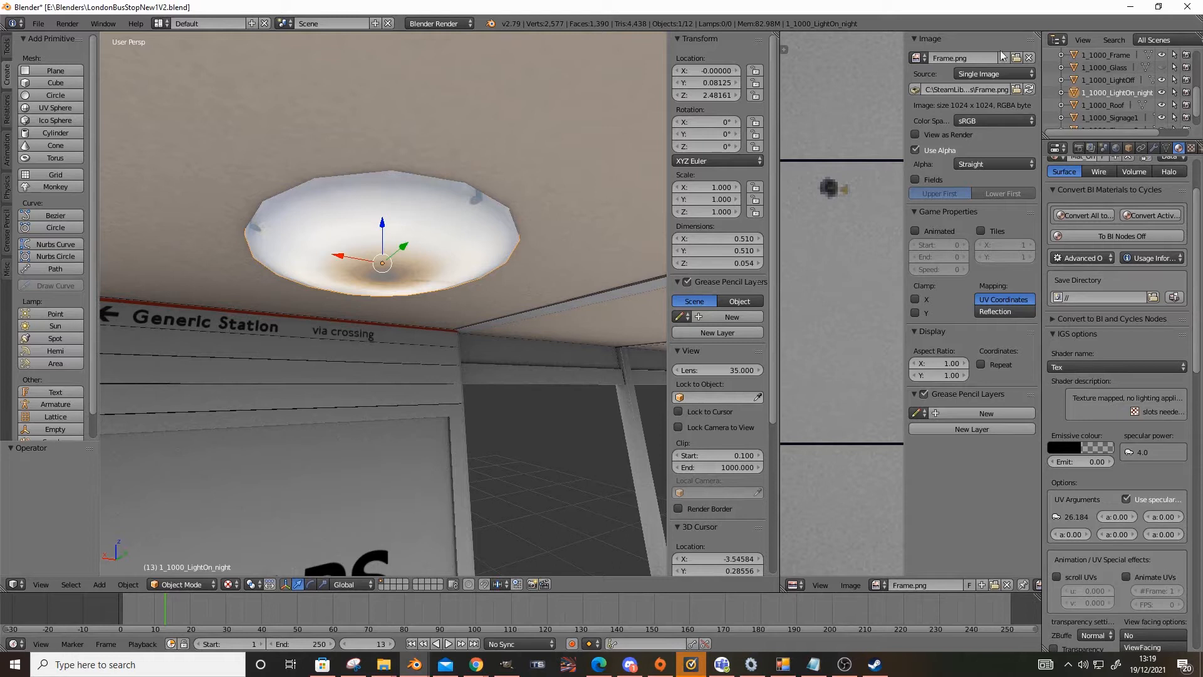
Step: Hide and show 1_1000_LightOn_night, and inspect the ceiling light from inside the shelter
left_click(1163, 94)
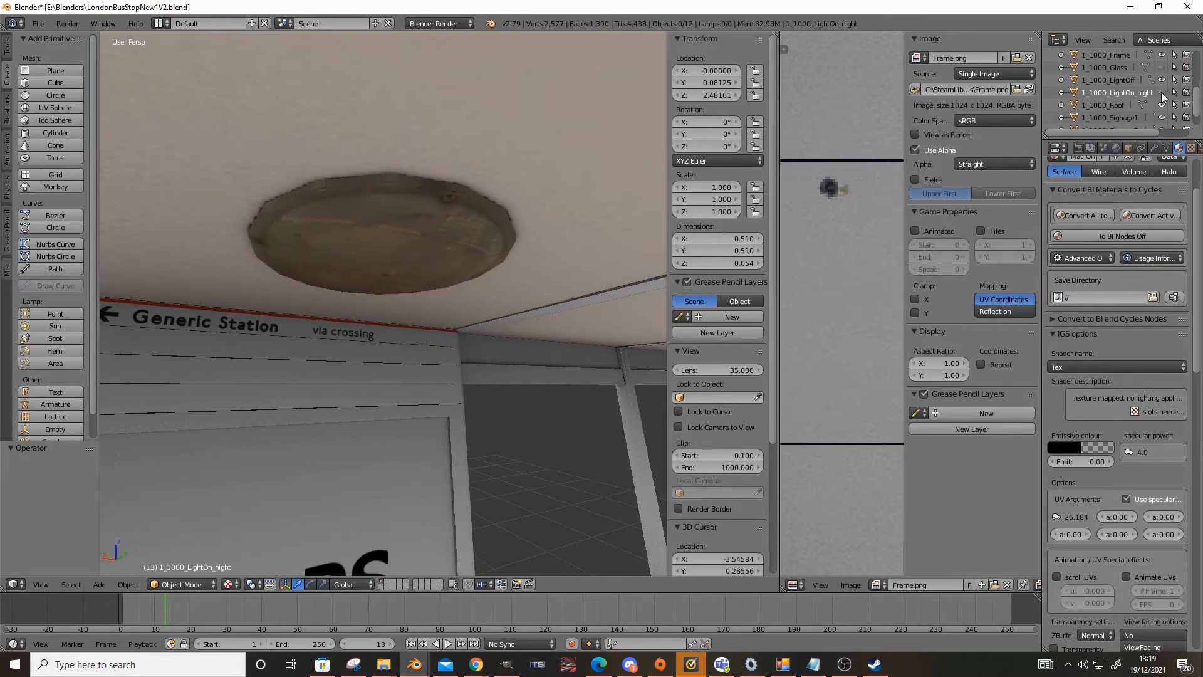
left_click(1163, 93)
scroll(468, 333, "down", 5)
middle_click_drag(462, 340, 450, 306)
scroll(473, 322, "up", 4)
middle_click_drag(450, 252, 388, 334)
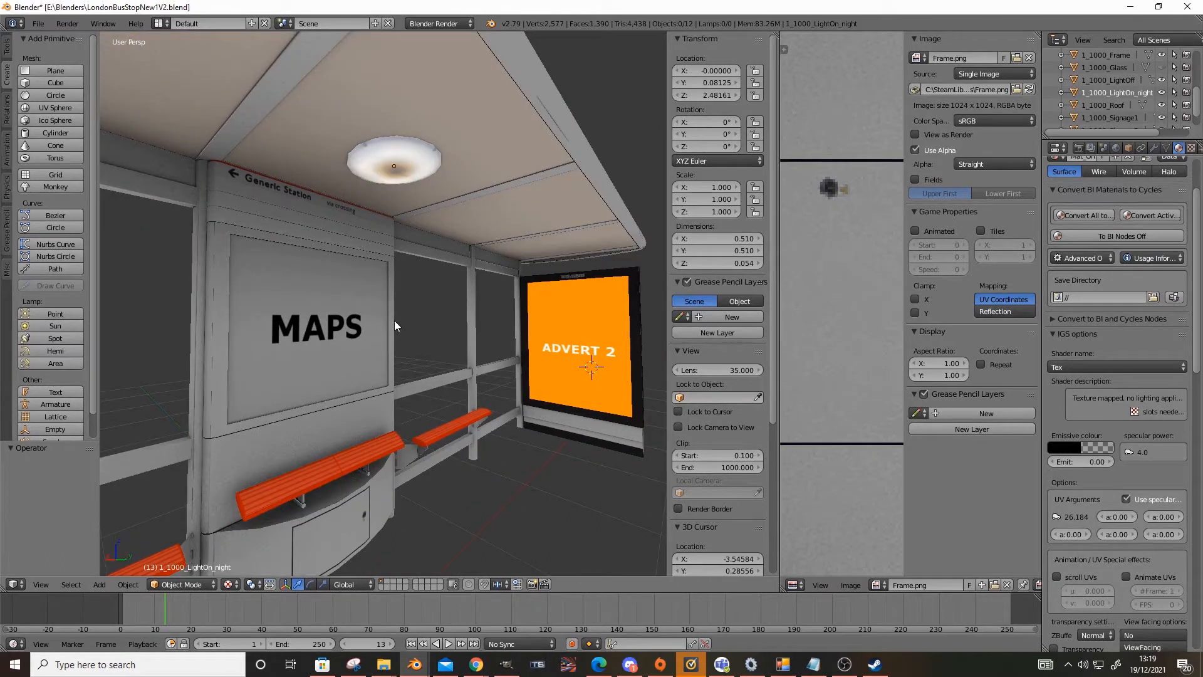
scroll(386, 301, "down", 4)
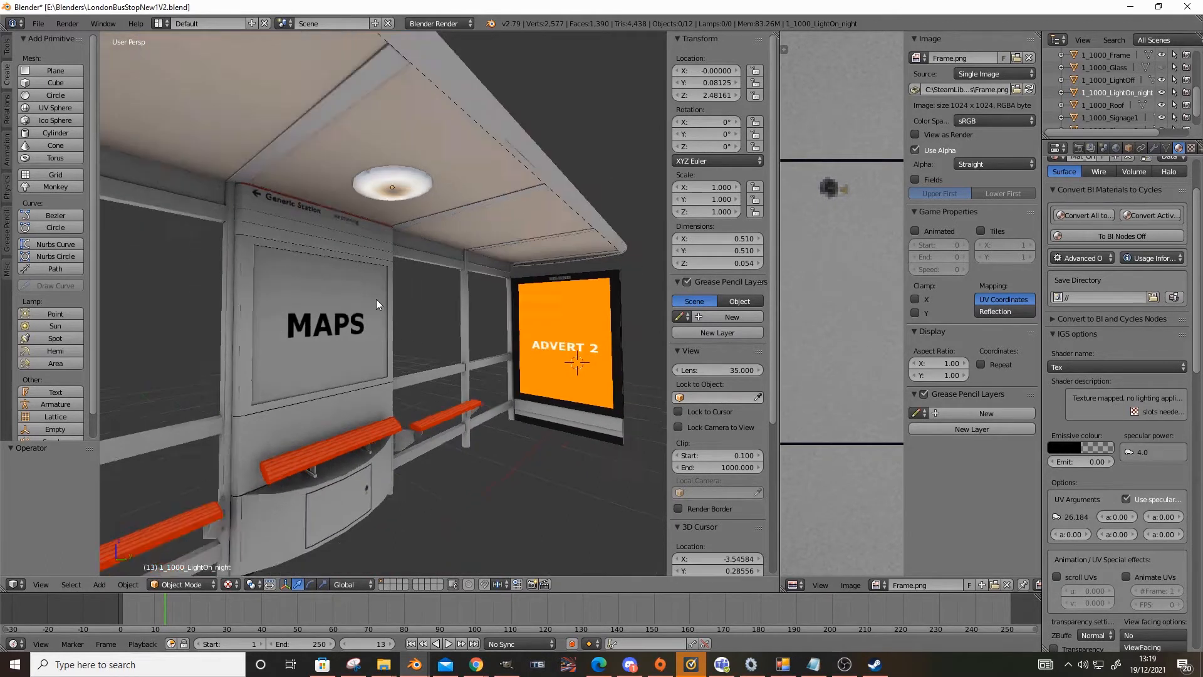
Step: Examine the Generic Road sign on the shelter's roof end from below, level and above
middle_click_drag(376, 301, 327, 384)
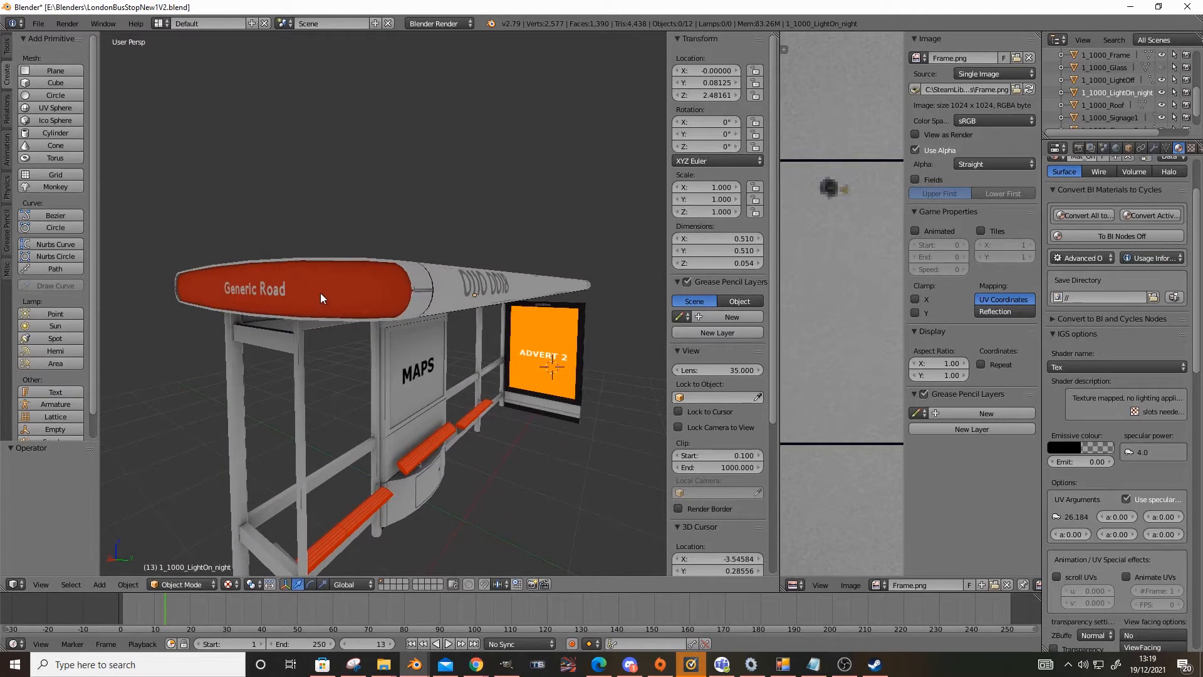
middle_click_drag(321, 299, 484, 330)
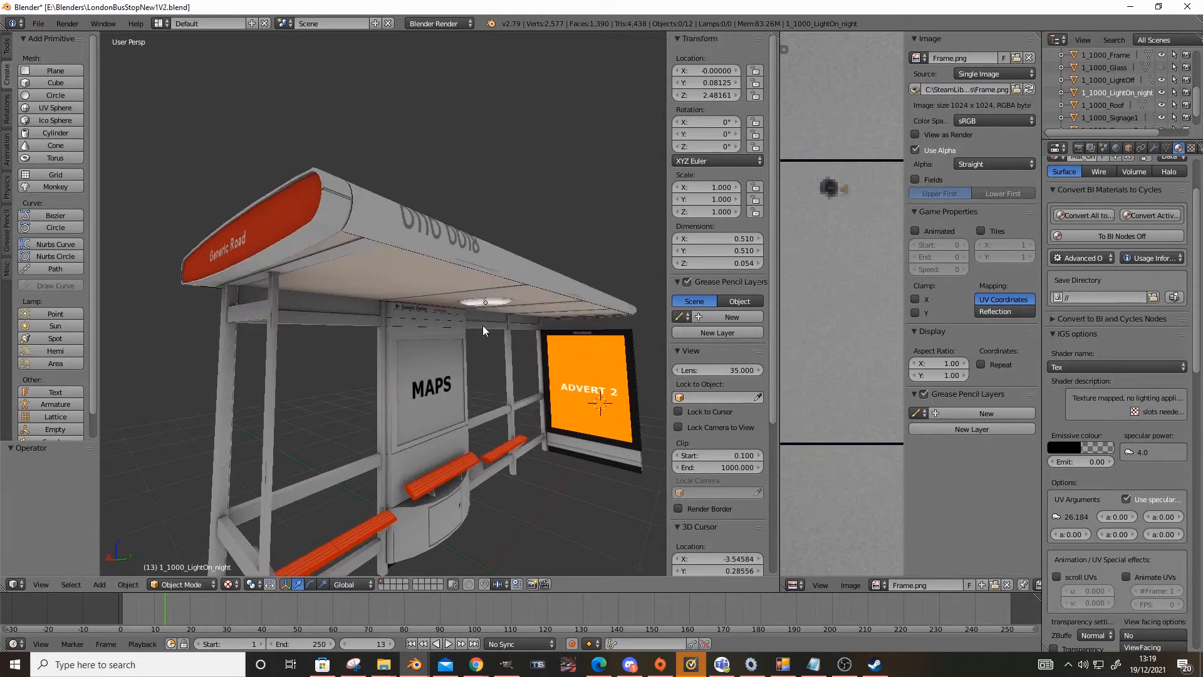
middle_click_drag(419, 307, 446, 343)
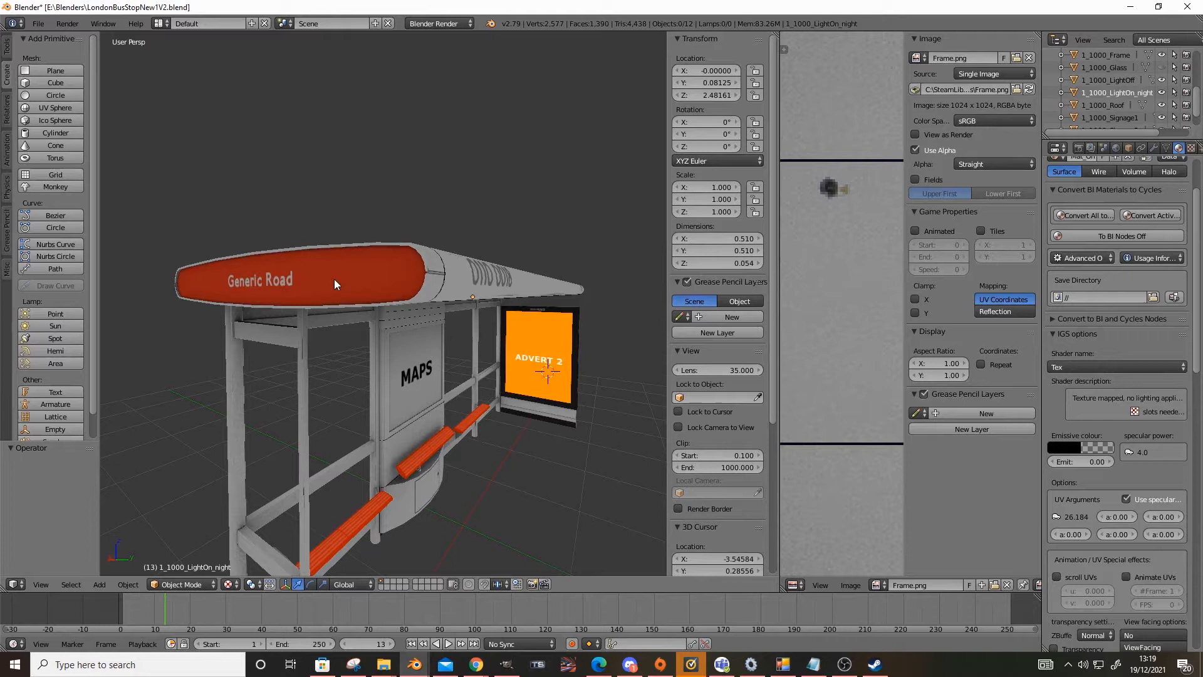
mouse_move(354, 308)
middle_mouse_down()
mouse_move(355, 290)
mouse_move(366, 290)
middle_mouse_up()
middle_click_drag(328, 246, 346, 289)
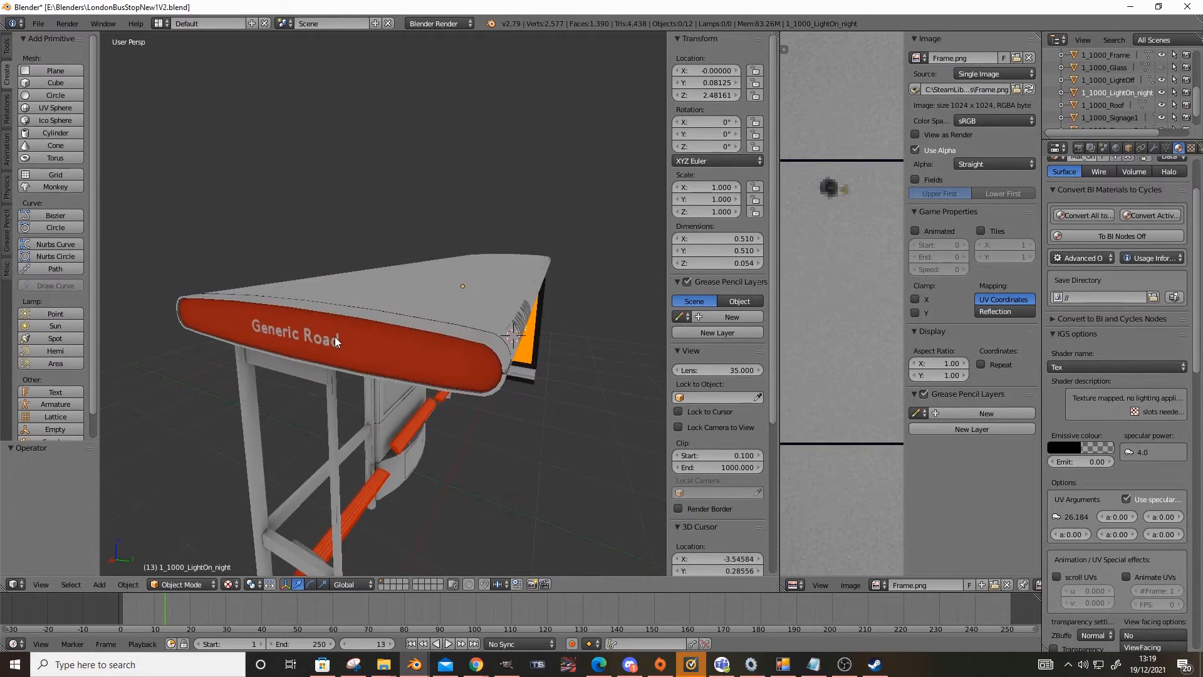
middle_click_drag(338, 342, 311, 333)
right_click(311, 329)
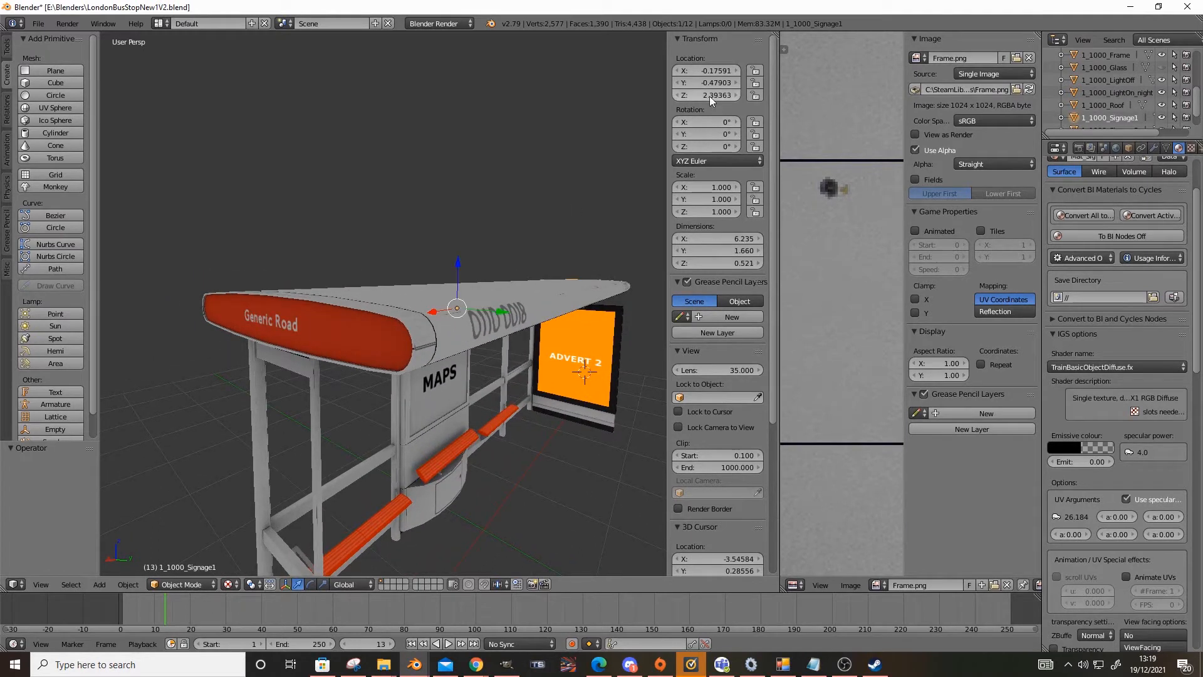
key("g")
right_click(383, 245)
left_click(414, 665)
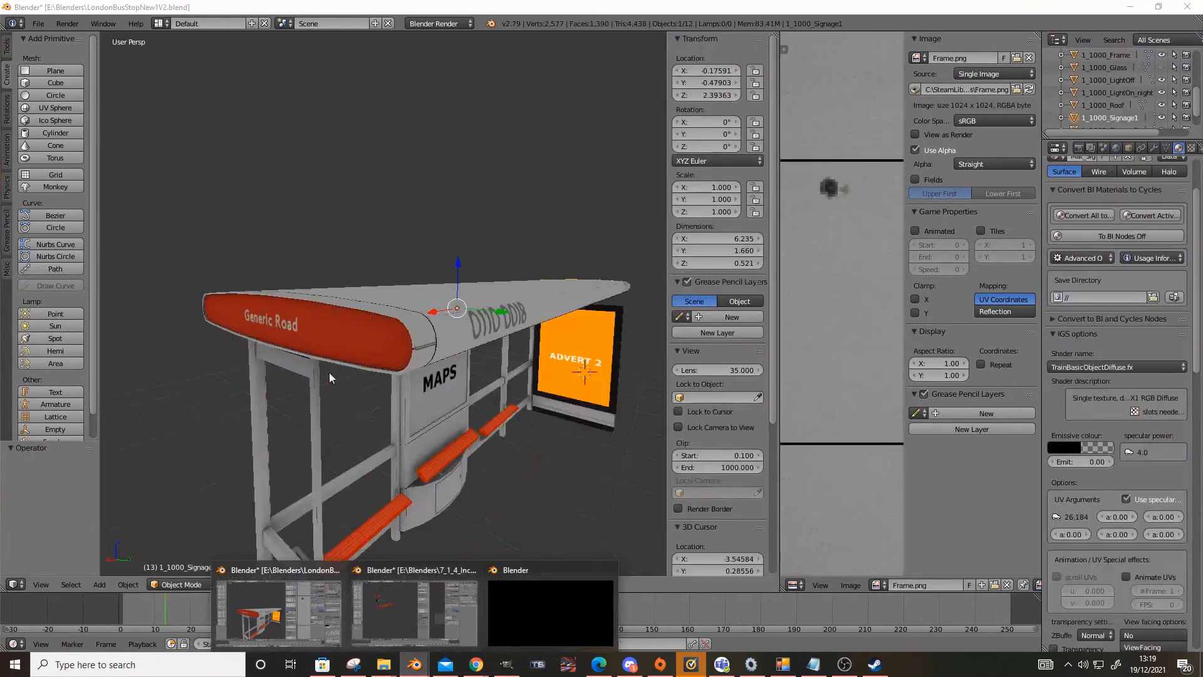
middle_click_drag(329, 372, 367, 329)
scroll(375, 323, "up", 3)
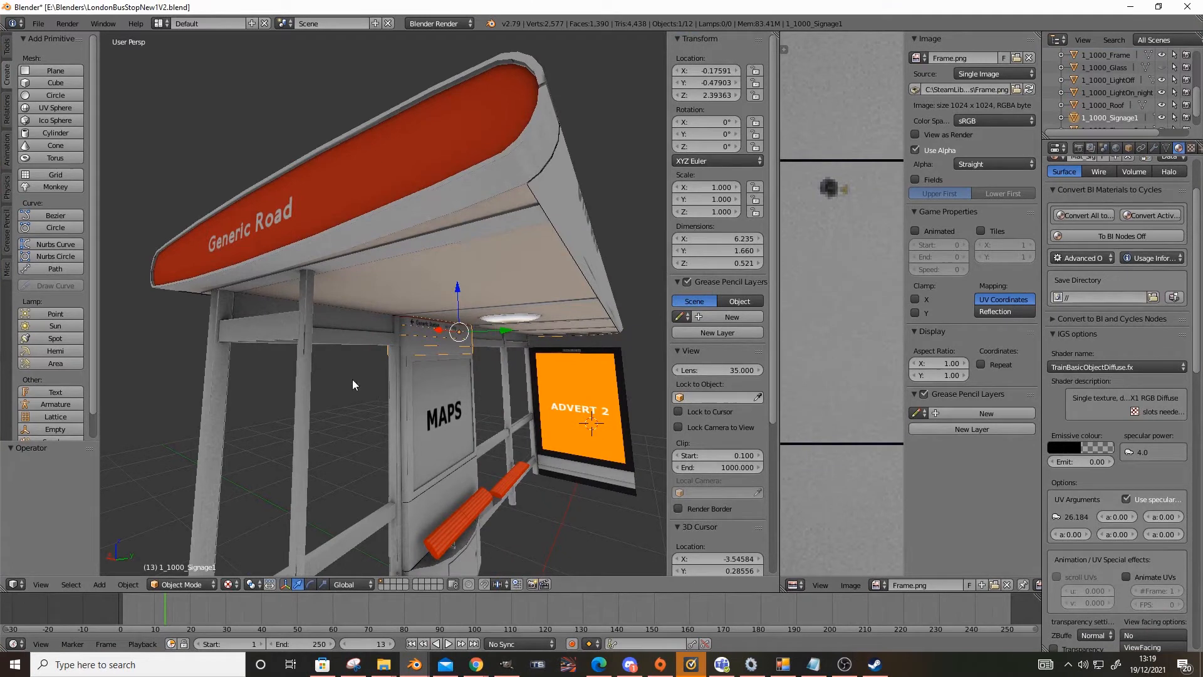
key("a")
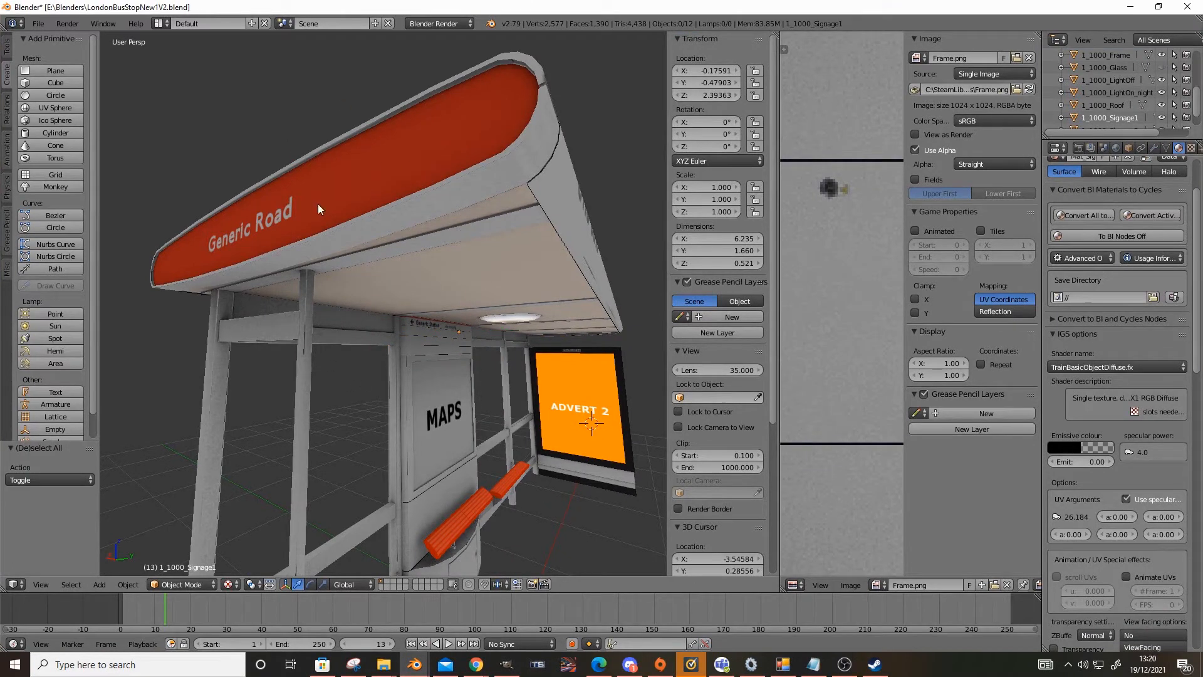
Step: Copy the 1_1000_Signage1 object and paste it into the 7_1_4_Inch_Track.blend Blender window
middle_click_drag(484, 251, 365, 281)
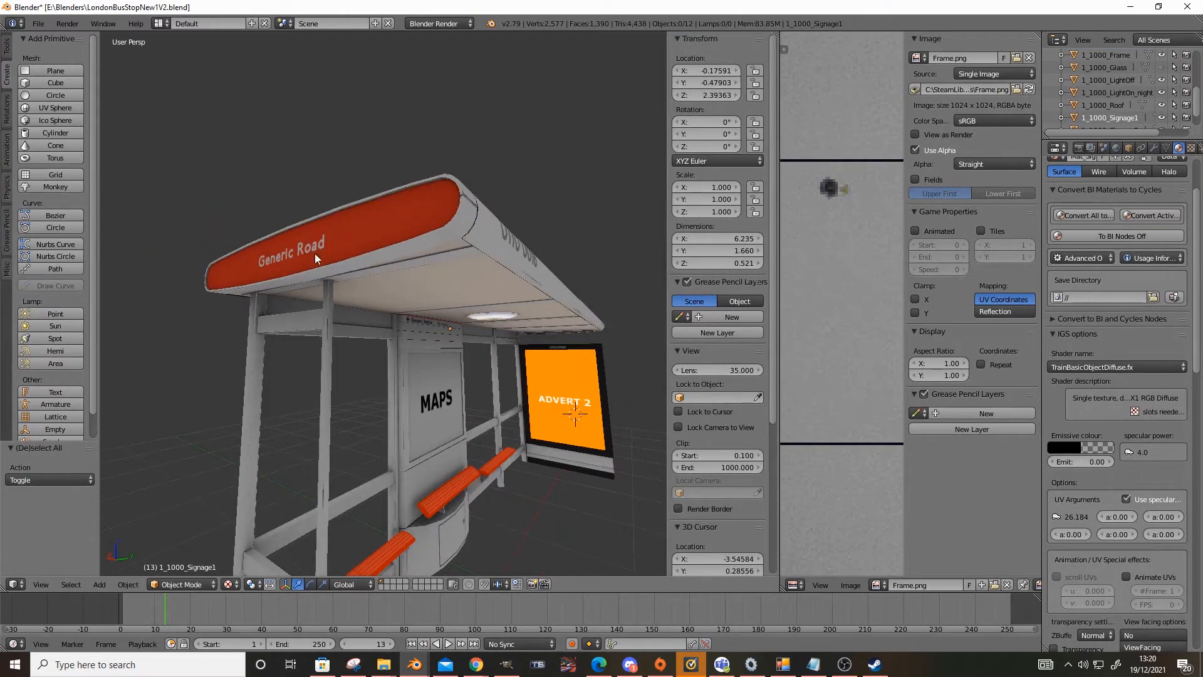
right_click(375, 246)
key("ctrl+c")
mouse_move(415, 665)
left_click(475, 615)
key("ctrl+v")
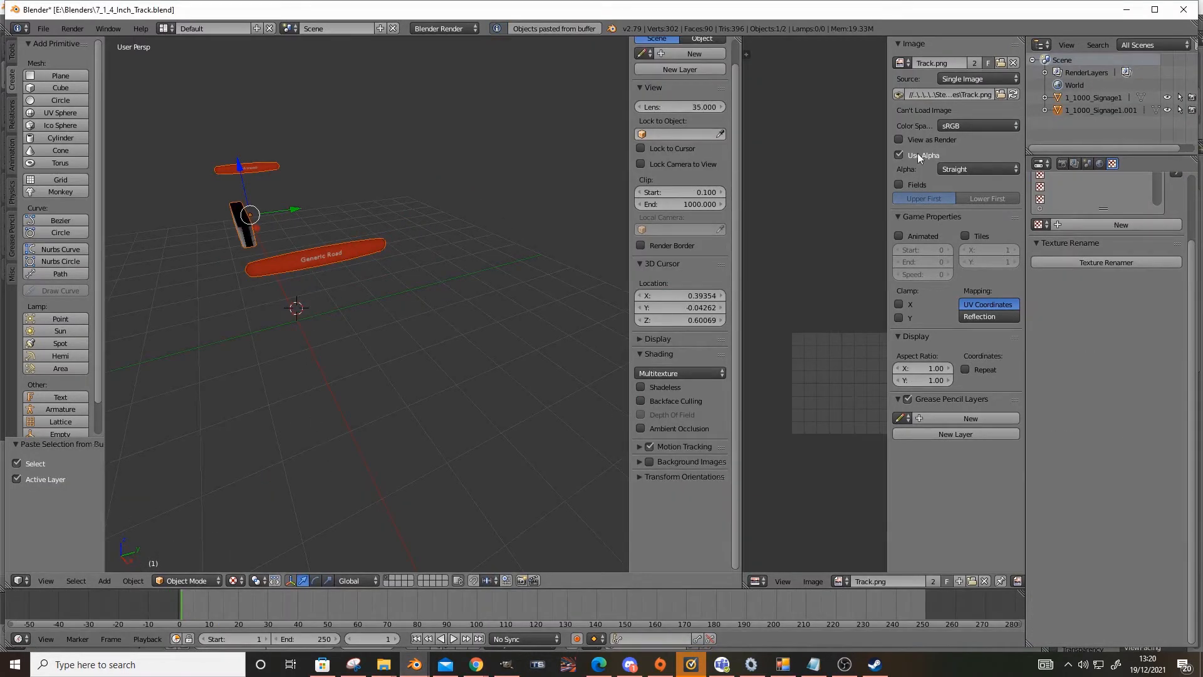
Step: Delete the duplicate 1_1000_Signage1.001 and select the remaining 1_1000_Signage1 object
left_click(1115, 109)
key("Delete")
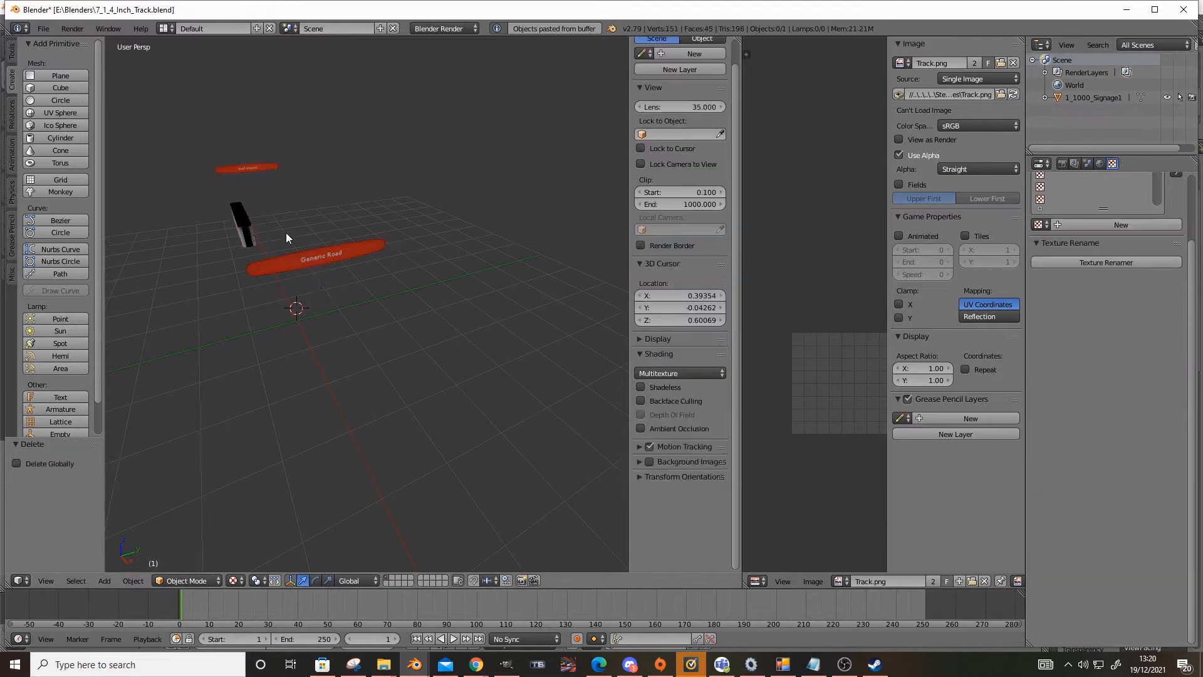
right_click(290, 252)
middle_click_drag(291, 253, 338, 315)
Step: Switch back to the LondonBusStopNew1V2.blend window and delete 1_1000_Signage1 from the shelter
mouse_move(415, 663)
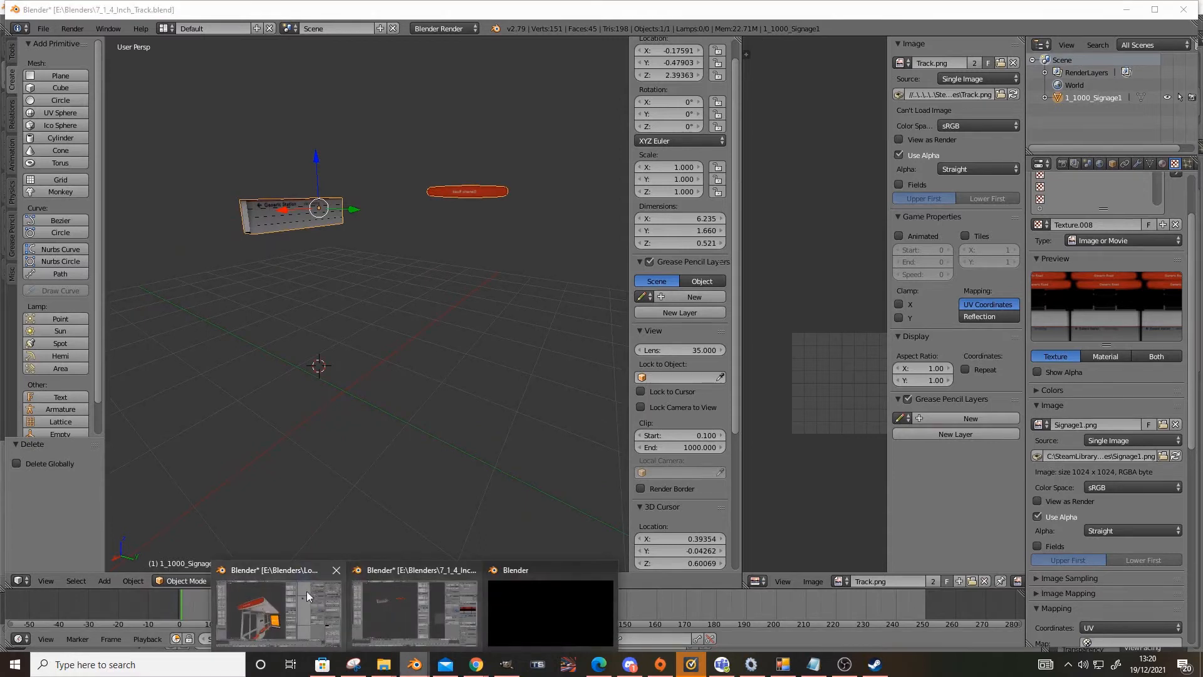
left_click(306, 591)
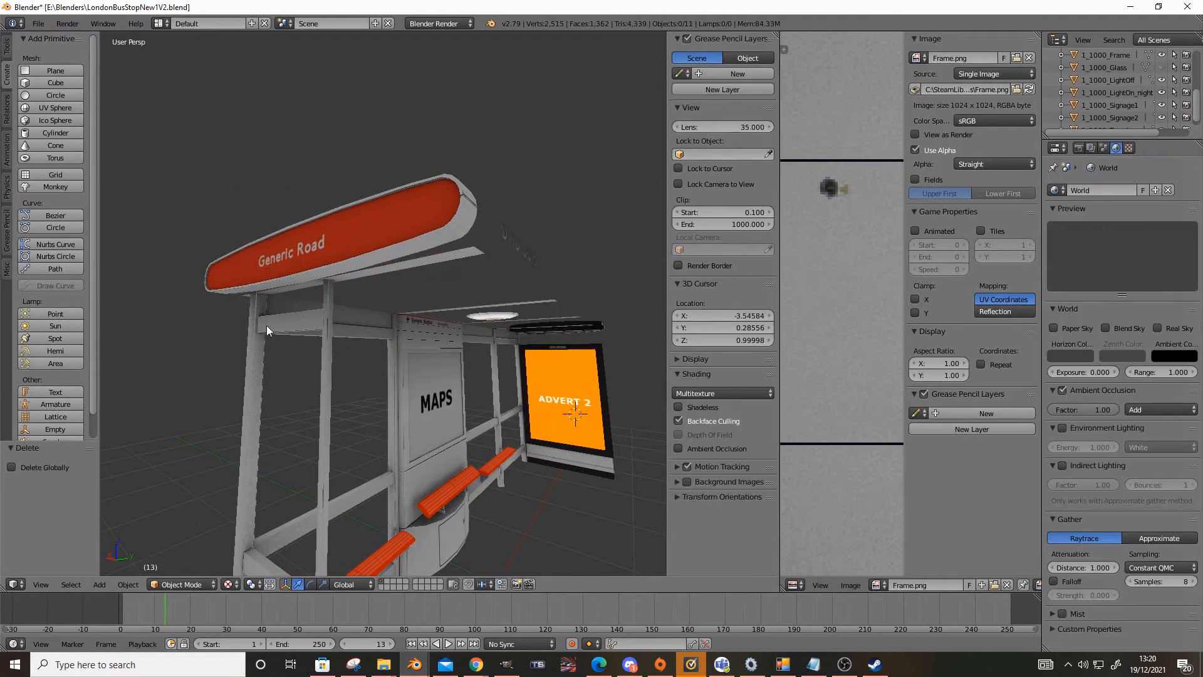
key("Delete")
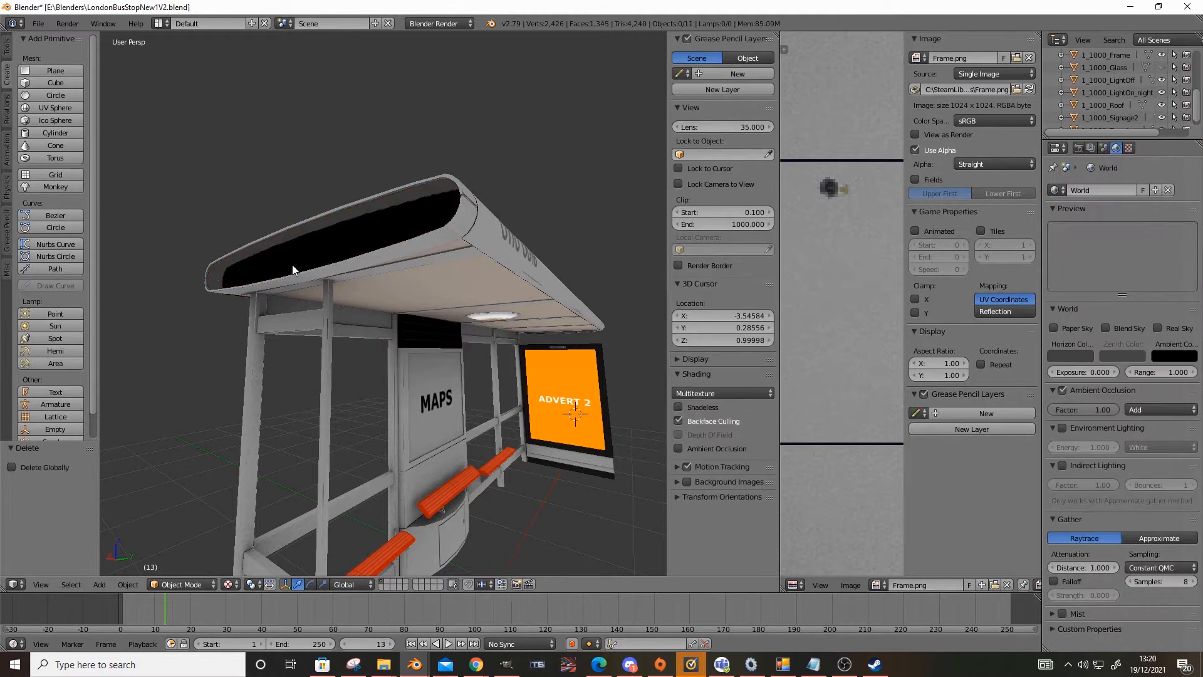
scroll(247, 353, "down", 3)
Step: Switch to the 7_1_4_Inch_Track.blend window and examine the isolated Generic Road signage
left_click(415, 664)
left_click(426, 592)
scroll(341, 354, "down", 5)
scroll(336, 344, "up", 5)
middle_click_drag(336, 343, 362, 340)
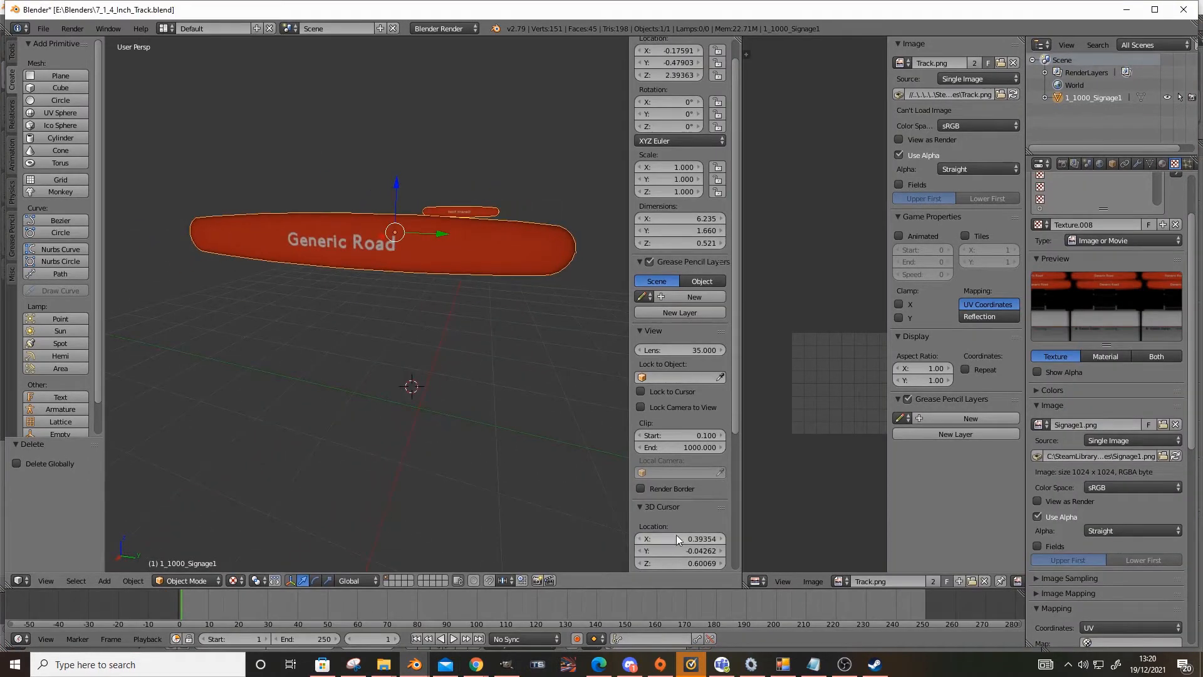
Step: Inspect the signage from several angles with backface culling enabled, and switch backface culling off again
scroll(684, 533, "down", 8)
left_click(668, 489)
middle_click_drag(502, 422, 354, 420)
key("a")
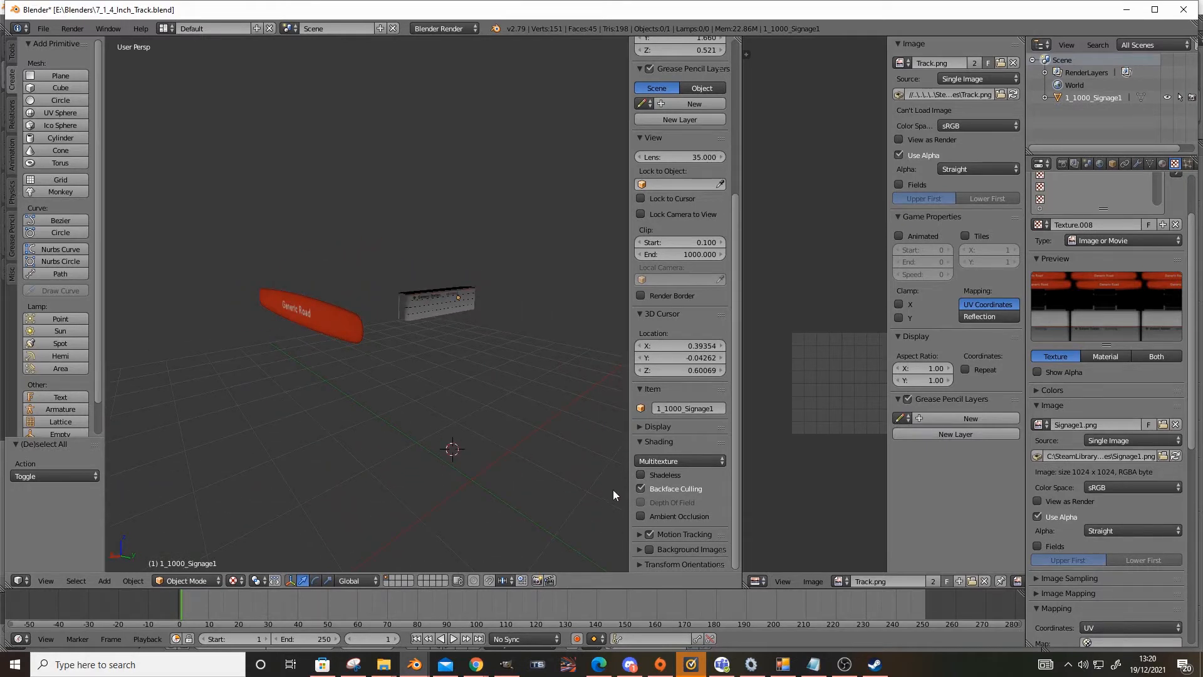
left_click(651, 484)
middle_click_drag(363, 351, 317, 303)
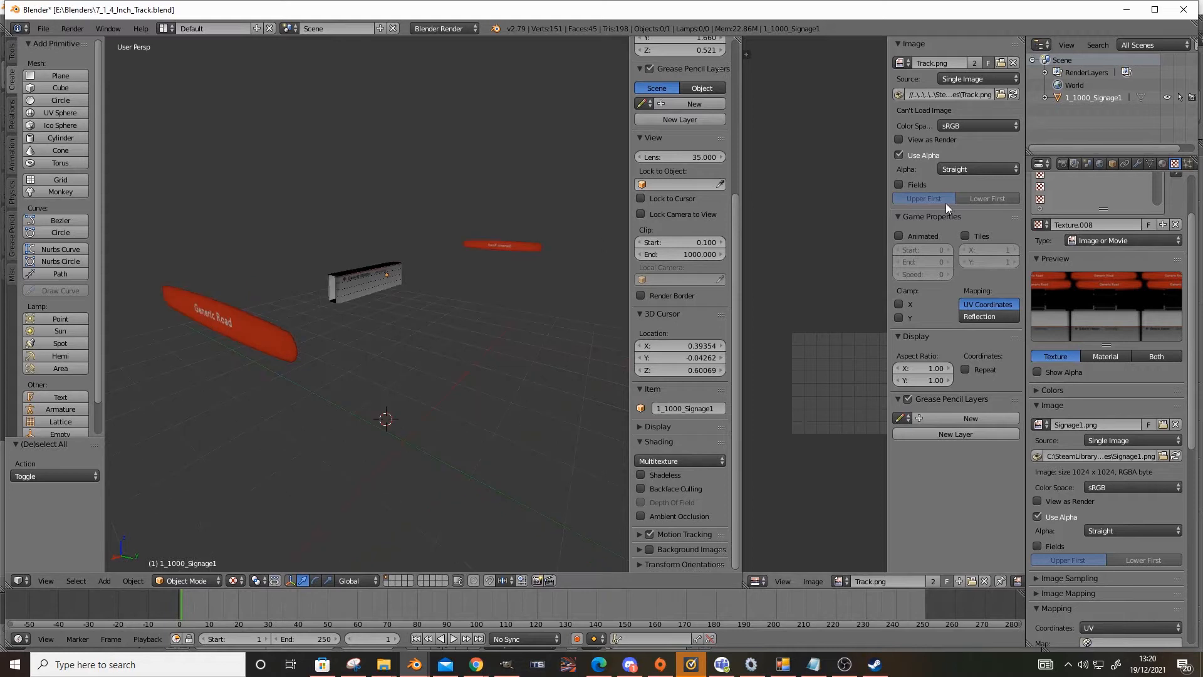
Step: Review the signage material's shading, transparency and IGS shader options
scroll(1160, 235, "up", 3)
left_click(1163, 163)
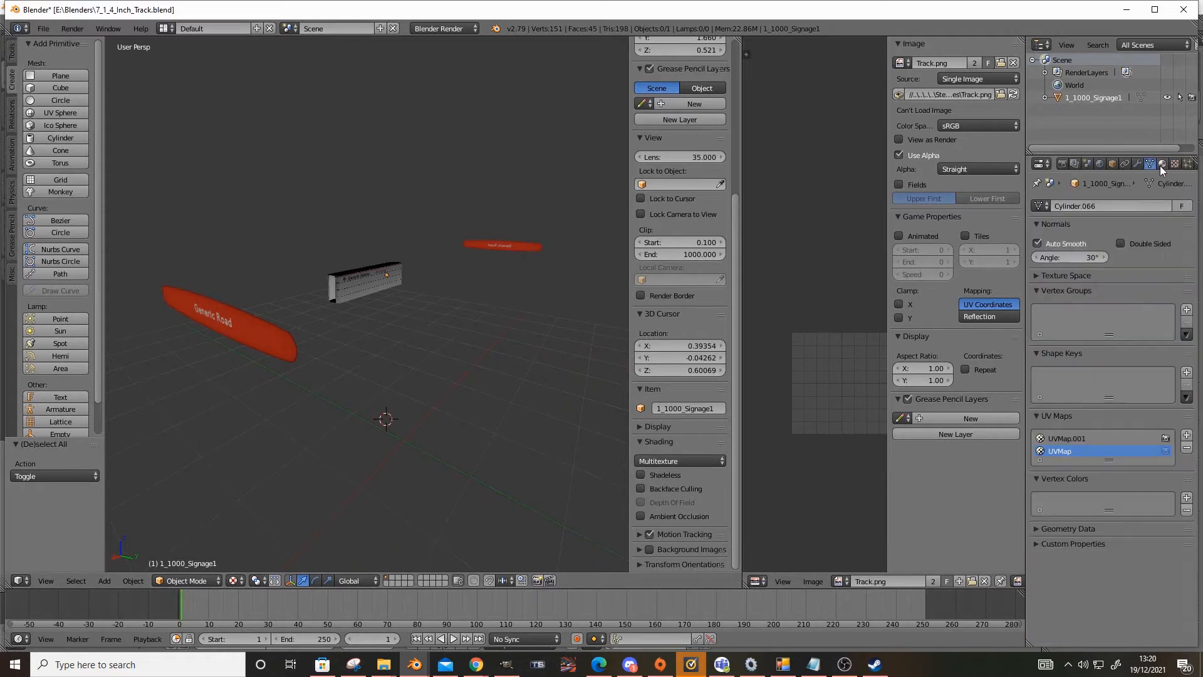
left_click(1110, 470)
scroll(1084, 464, "down", 1)
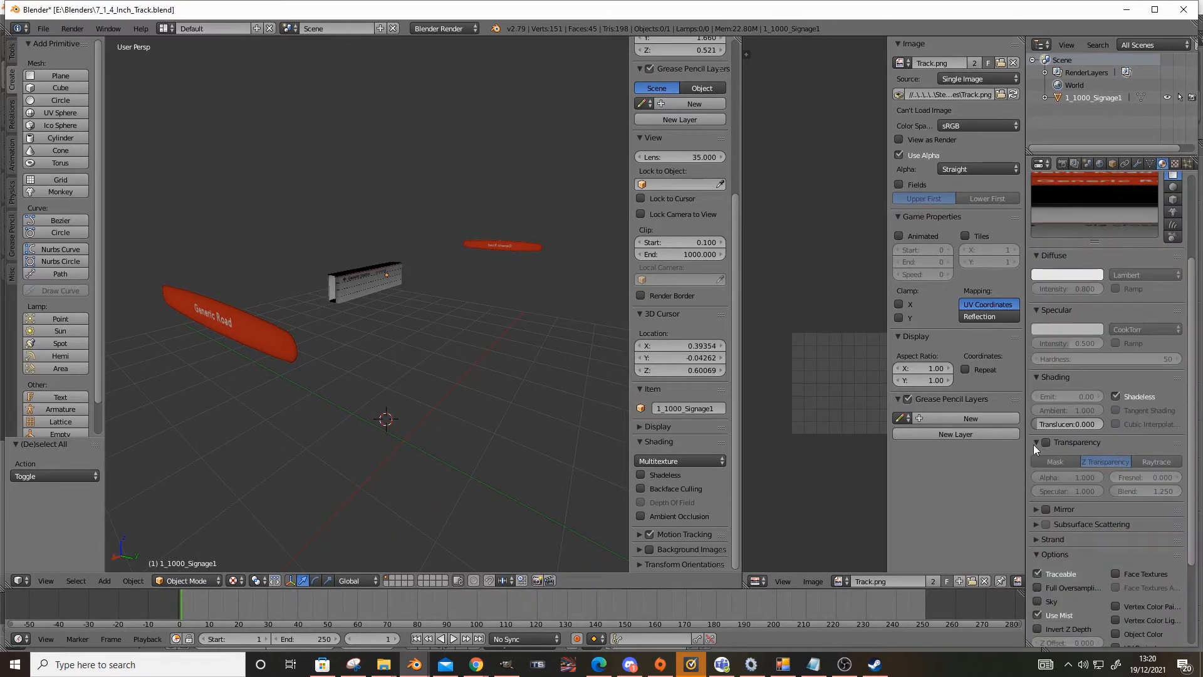
scroll(1097, 375, "down", 7)
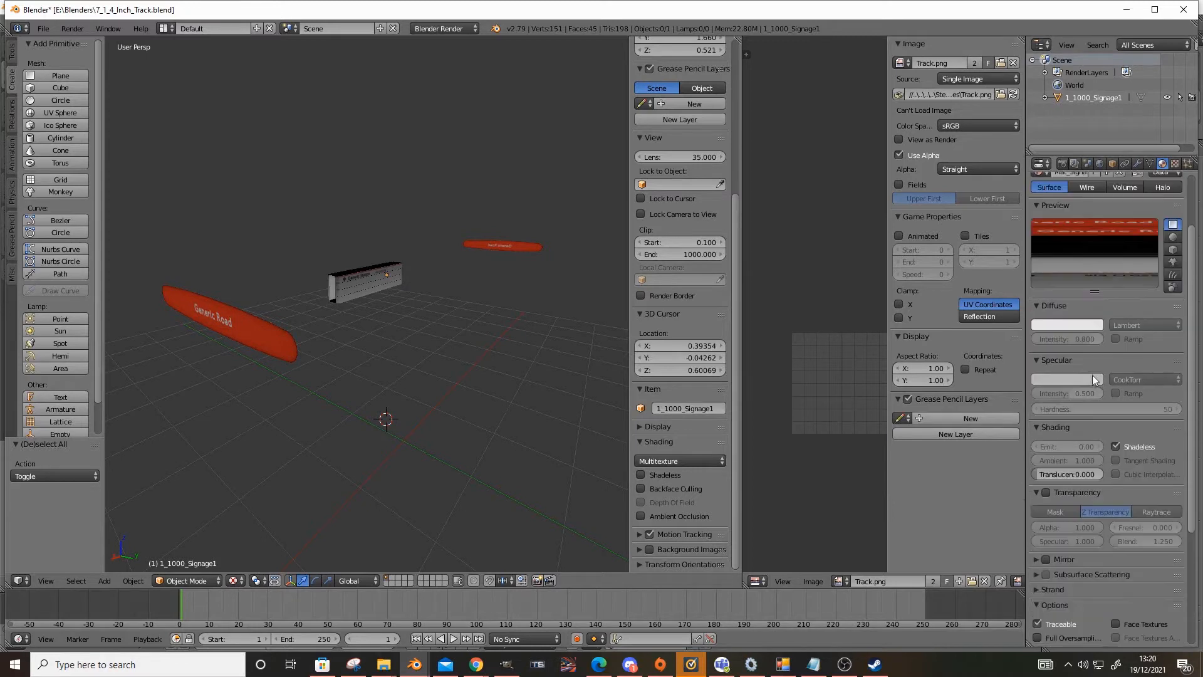
left_click(1038, 639)
scroll(1098, 370, "down", 12)
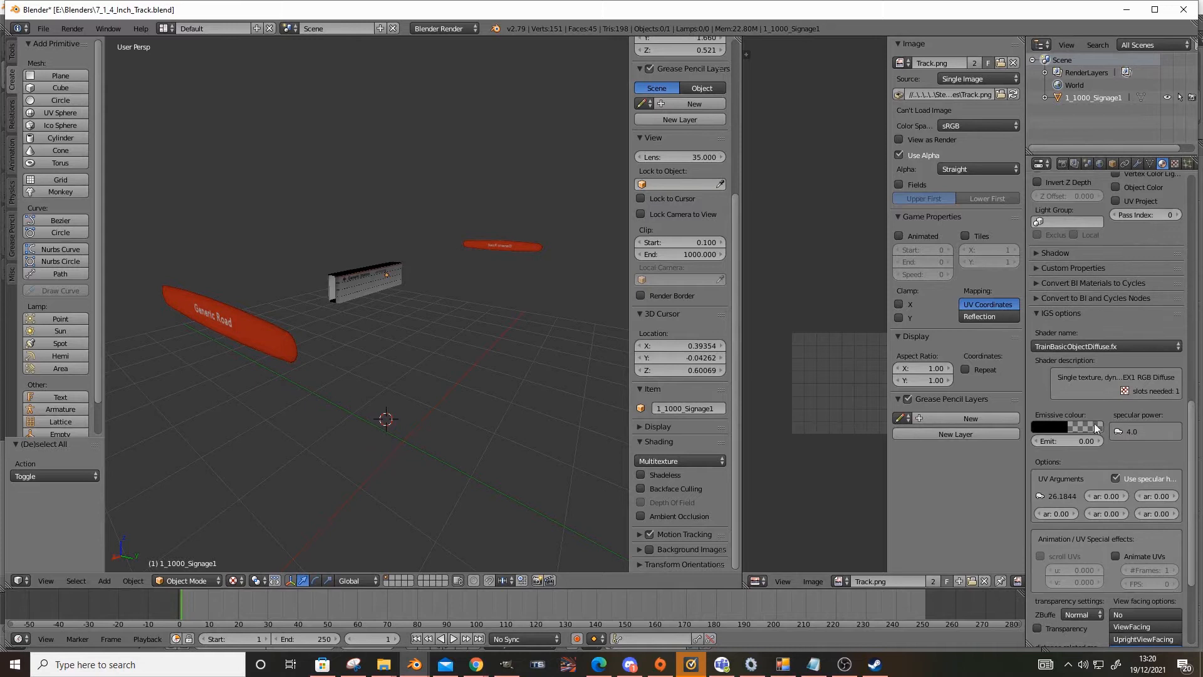
Step: Review the signage texture's image, mapping, influence and IGS export config settings
left_click(1175, 164)
scroll(1120, 380, "down", 6)
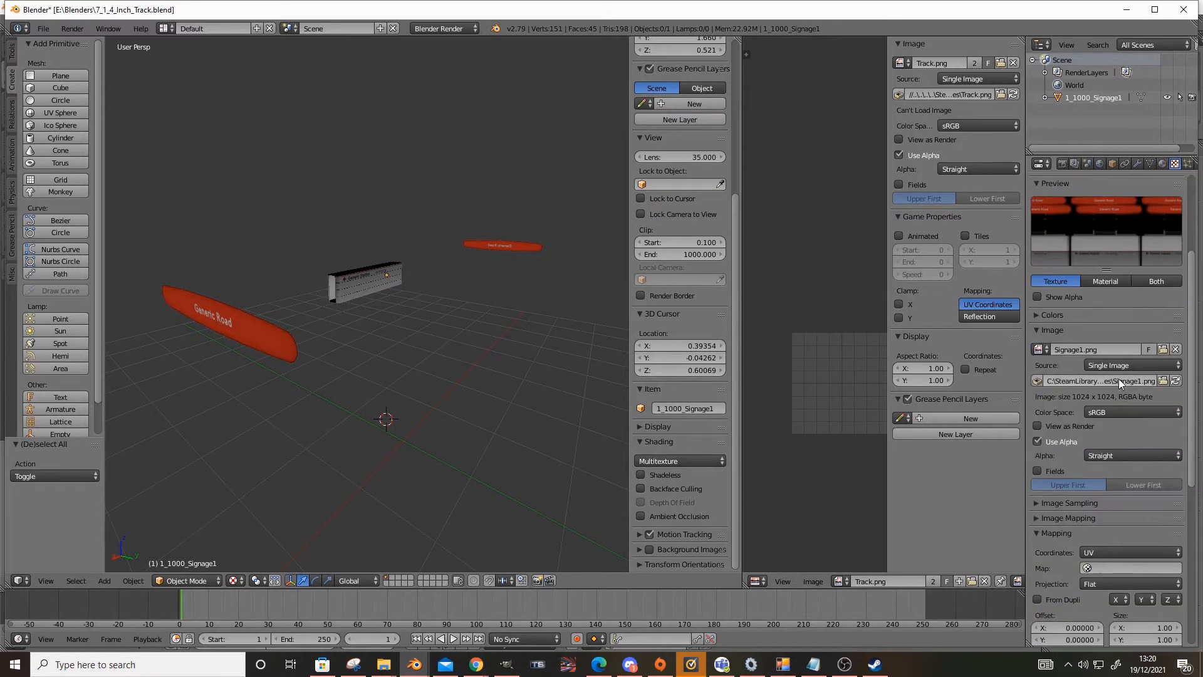
scroll(1066, 313, "down", 12)
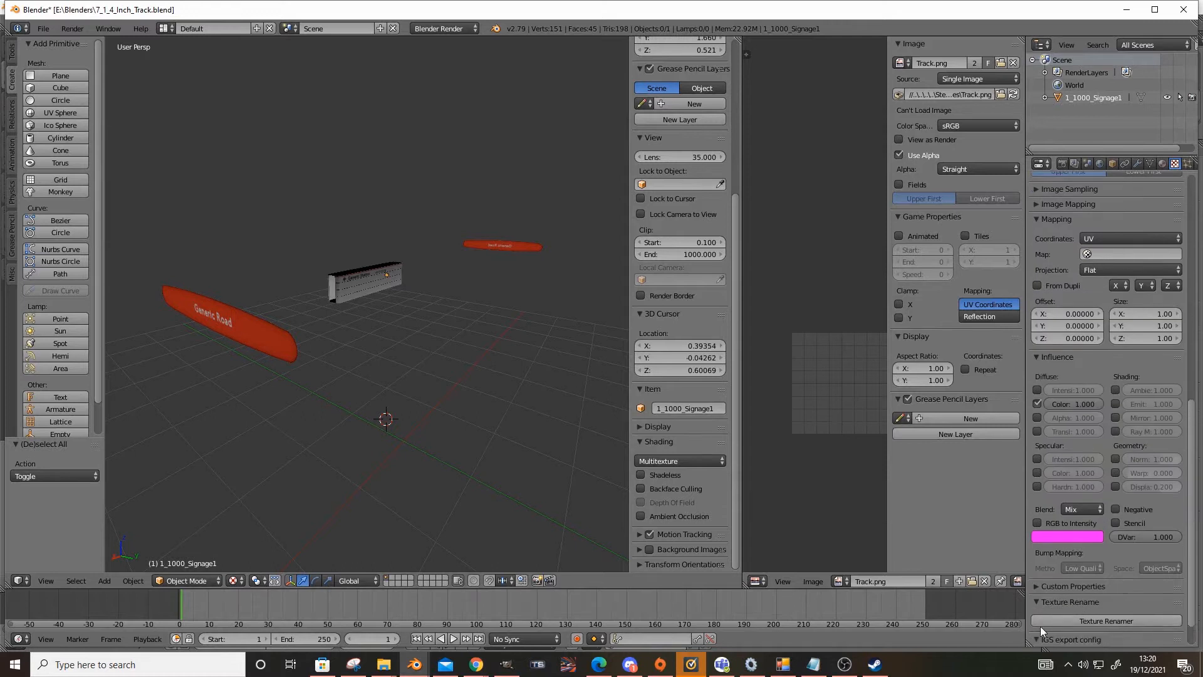
scroll(1043, 631, "down", 2)
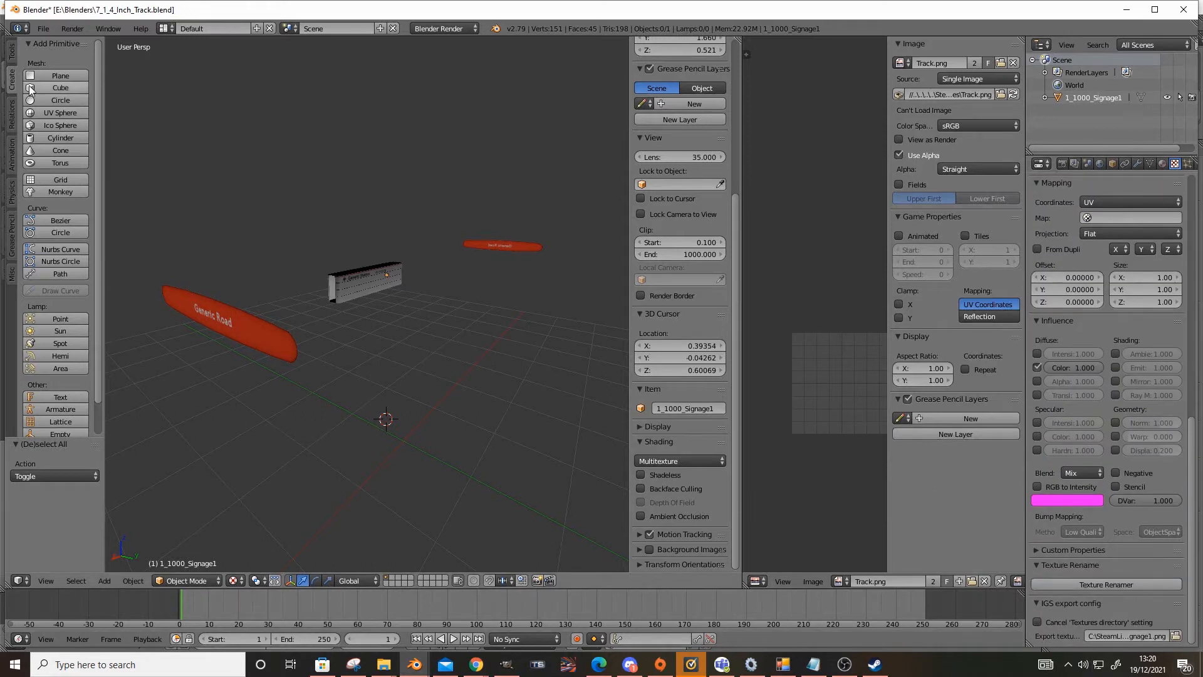
Step: Switch to the Long folder in File Explorer, copy IGS_ExpModFile.txt into the Child folder and open Child
mouse_move(383, 666)
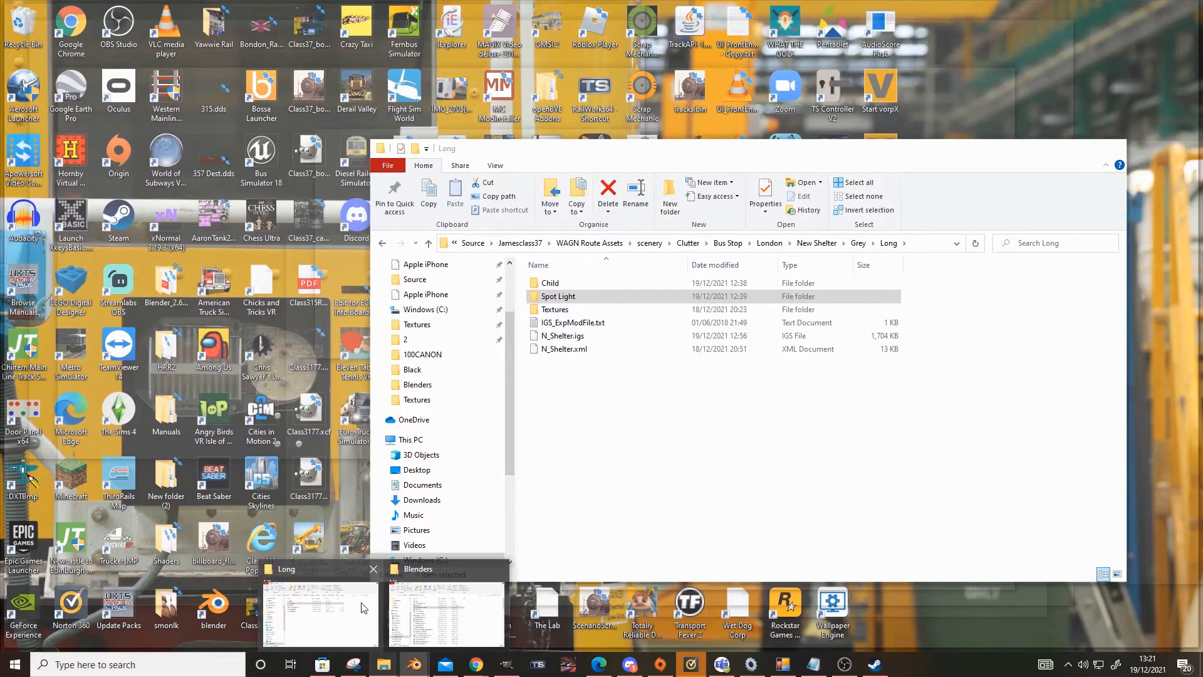
left_click(362, 607)
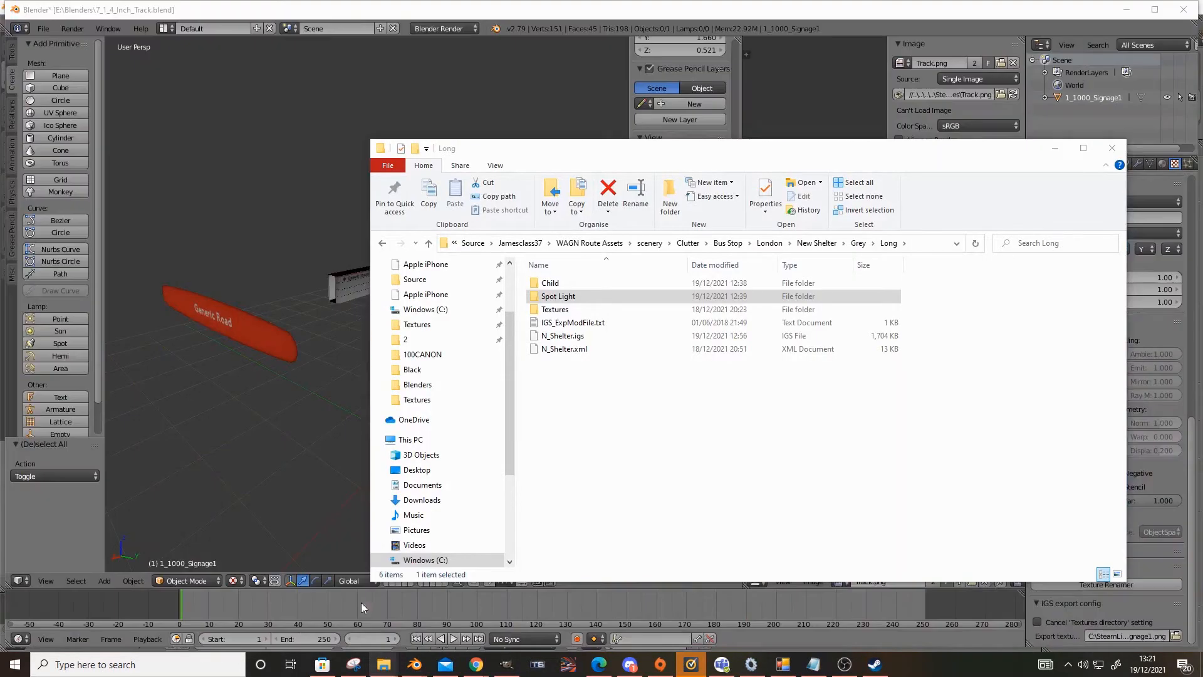
left_click(620, 467)
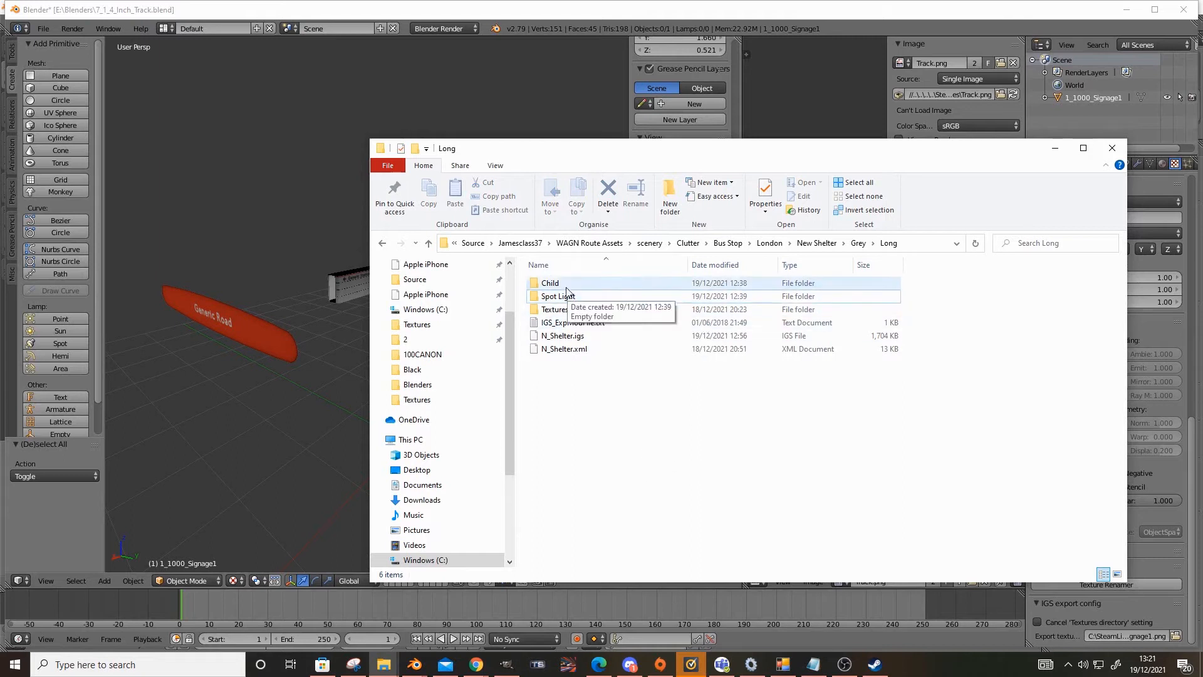
left_click(595, 329)
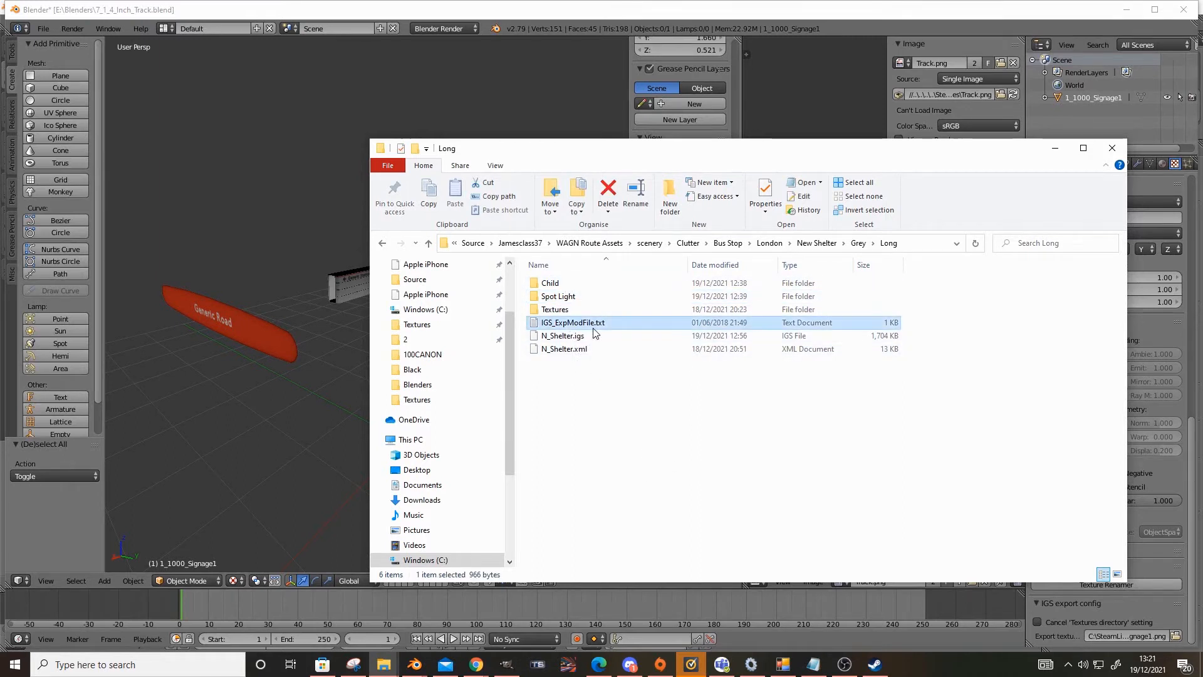
left_click_drag(592, 327, 571, 285)
double_click(572, 285)
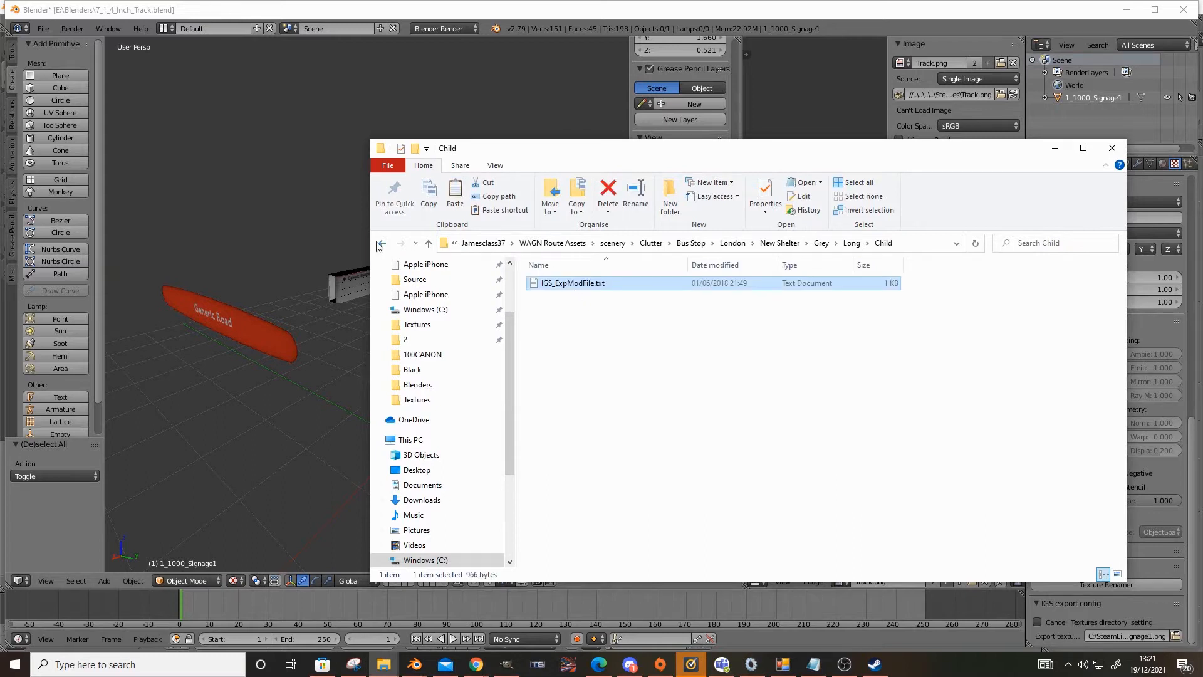
Step: Create a new folder named Texture inside the Child folder
right_click(575, 353)
mouse_move(677, 500)
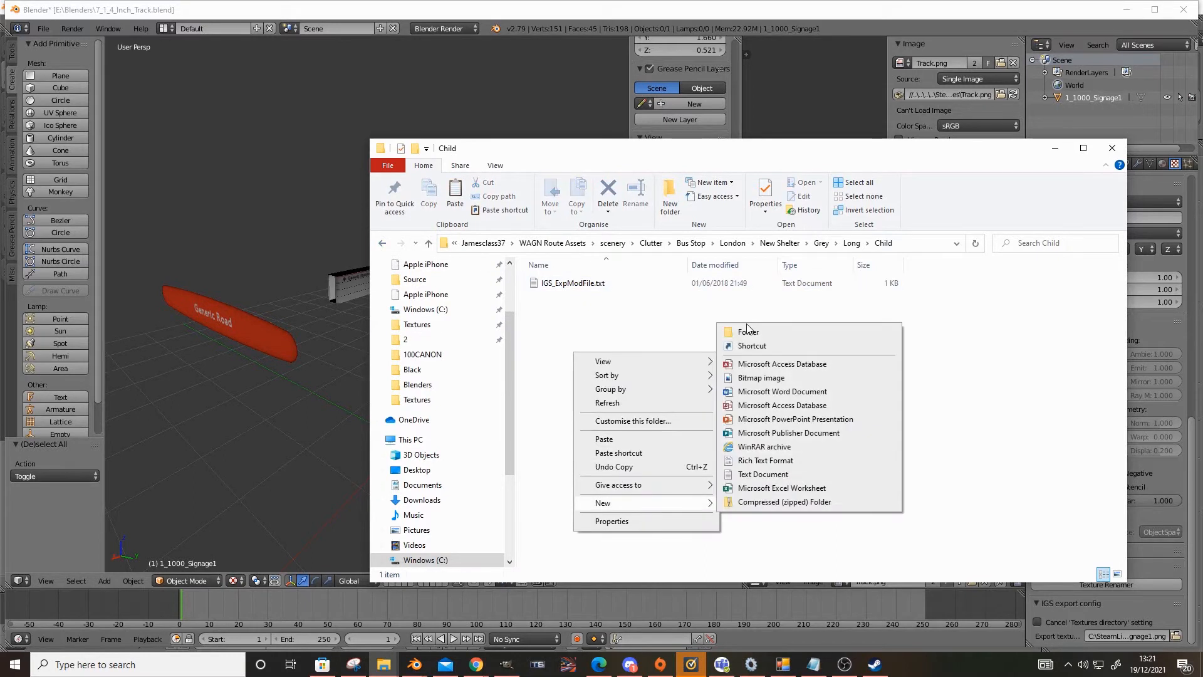
left_click(748, 331)
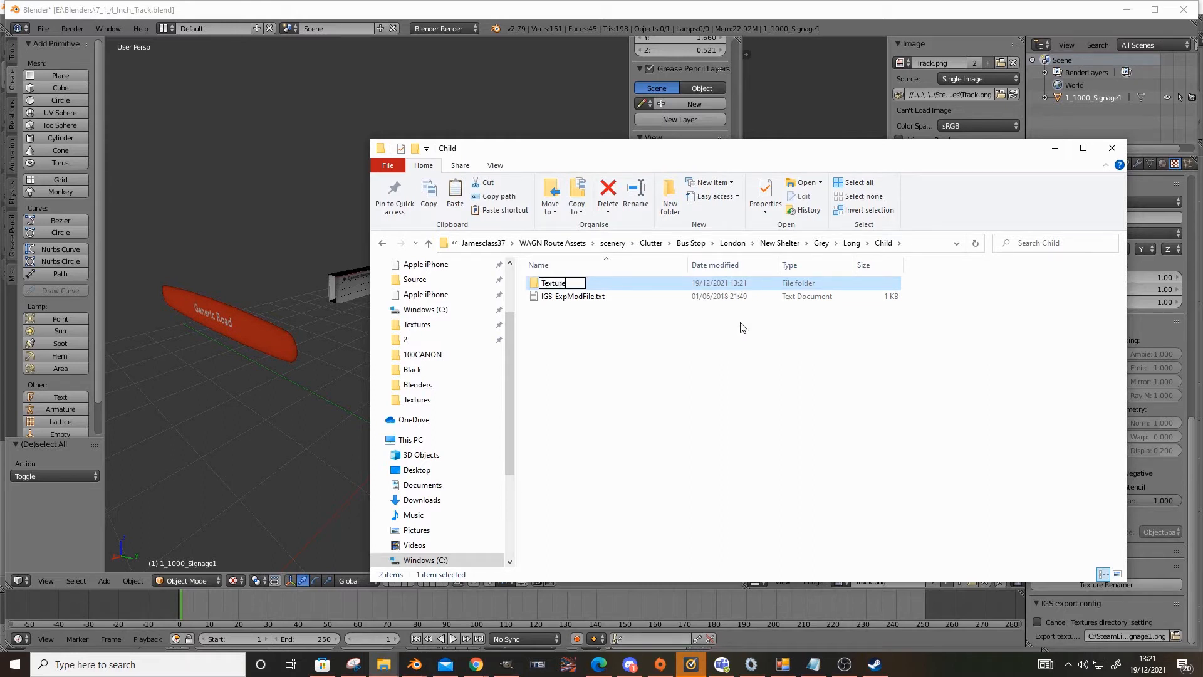
Step: Copy Signage1.png and Signage1.ace from Long\Textures into Child, move the copies into its Texture folder and open that folder
left_click(384, 244)
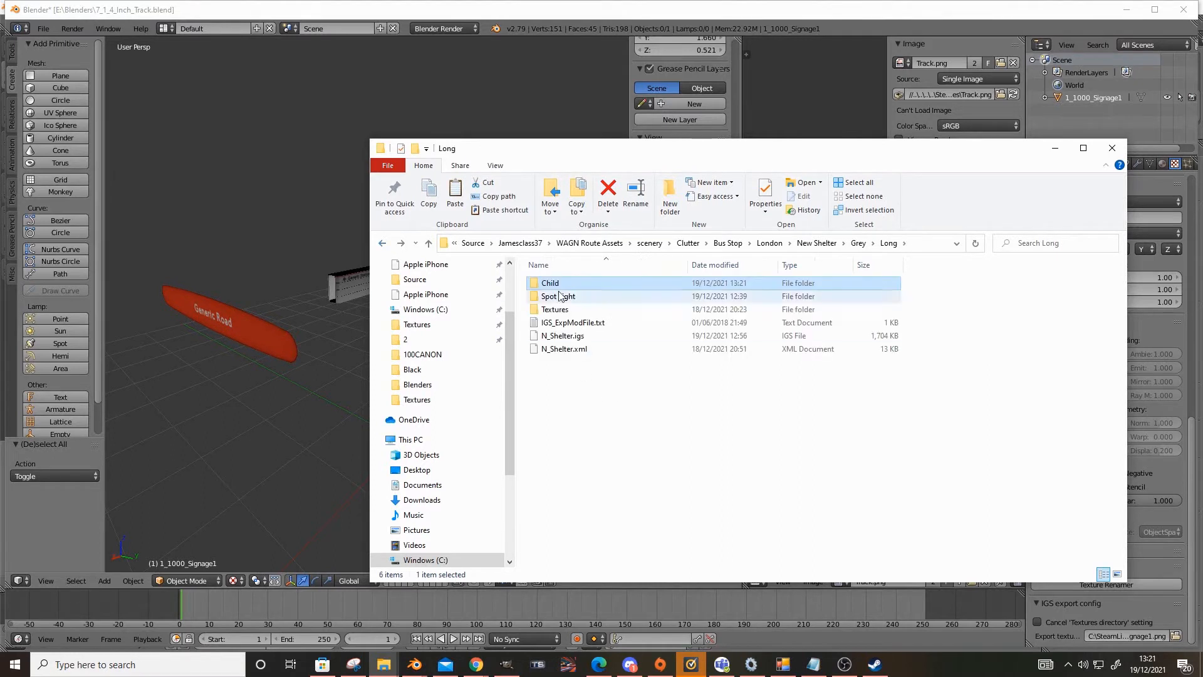
left_click(557, 309)
double_click(557, 309)
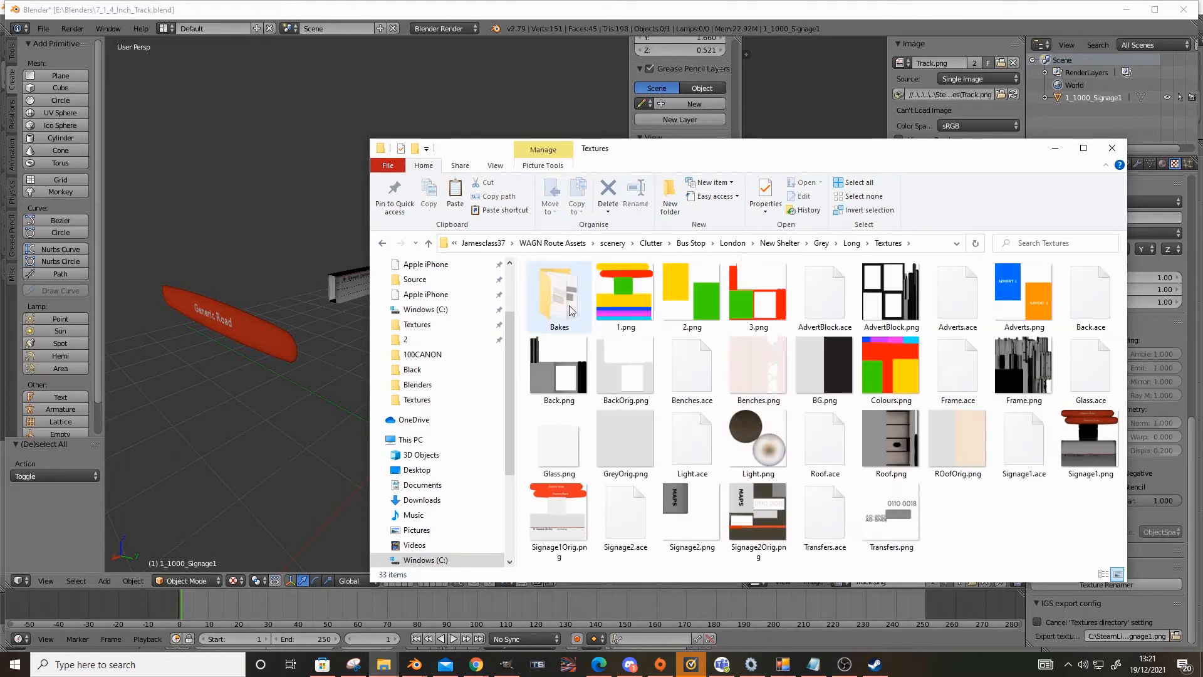
left_click(1069, 460)
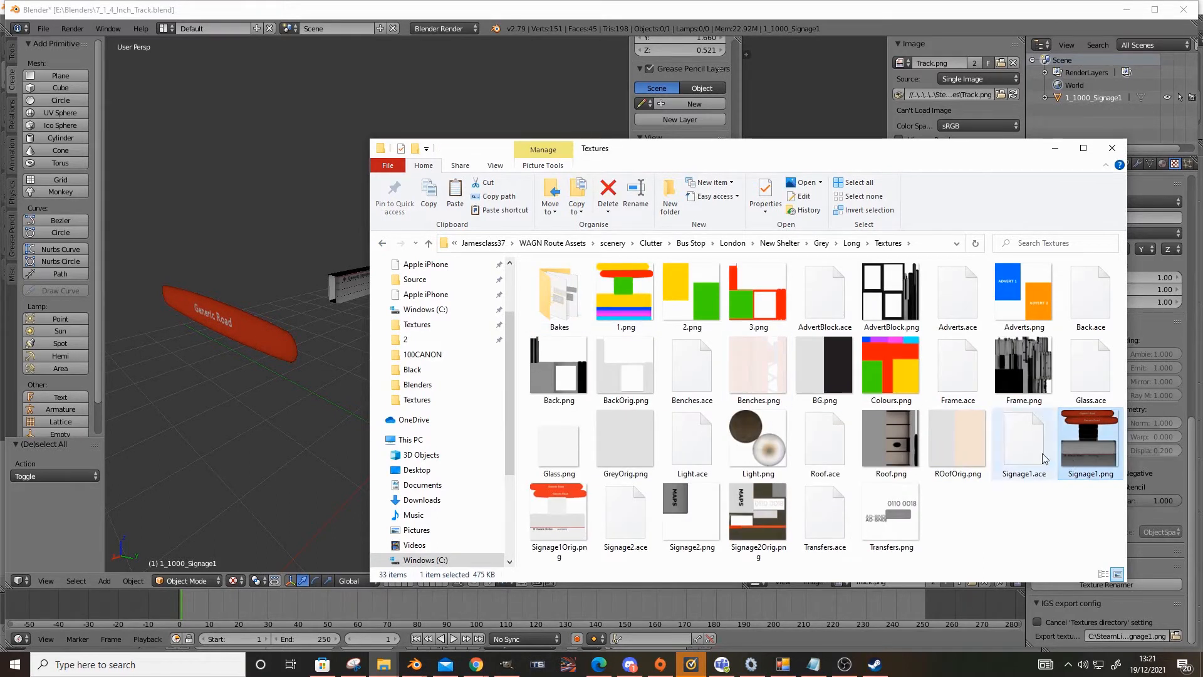
left_click(1045, 459, "ctrl")
left_click(851, 243)
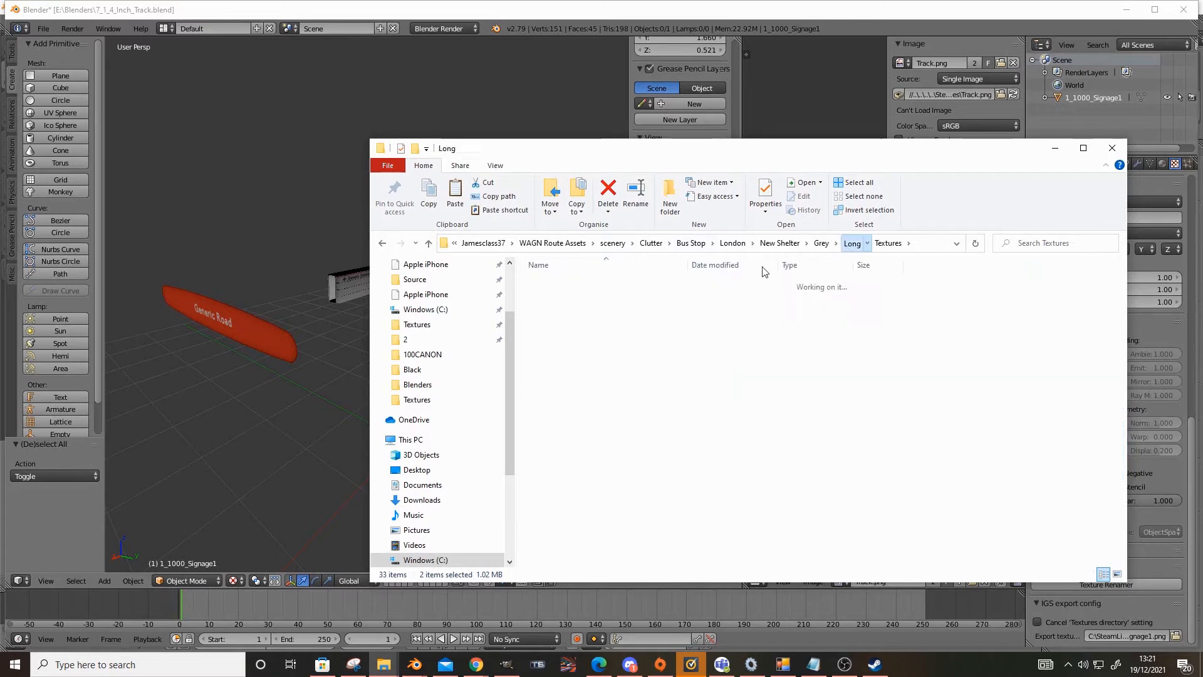
double_click(621, 283)
key("ctrl+v")
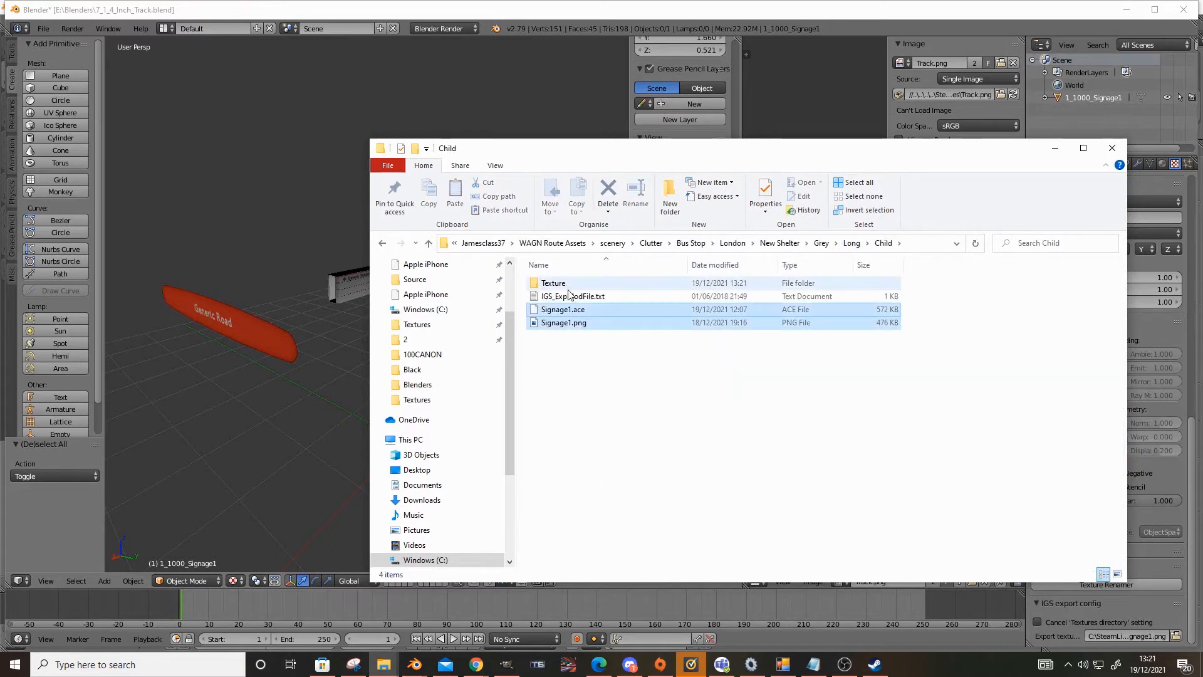
left_click_drag(600, 313, 560, 283)
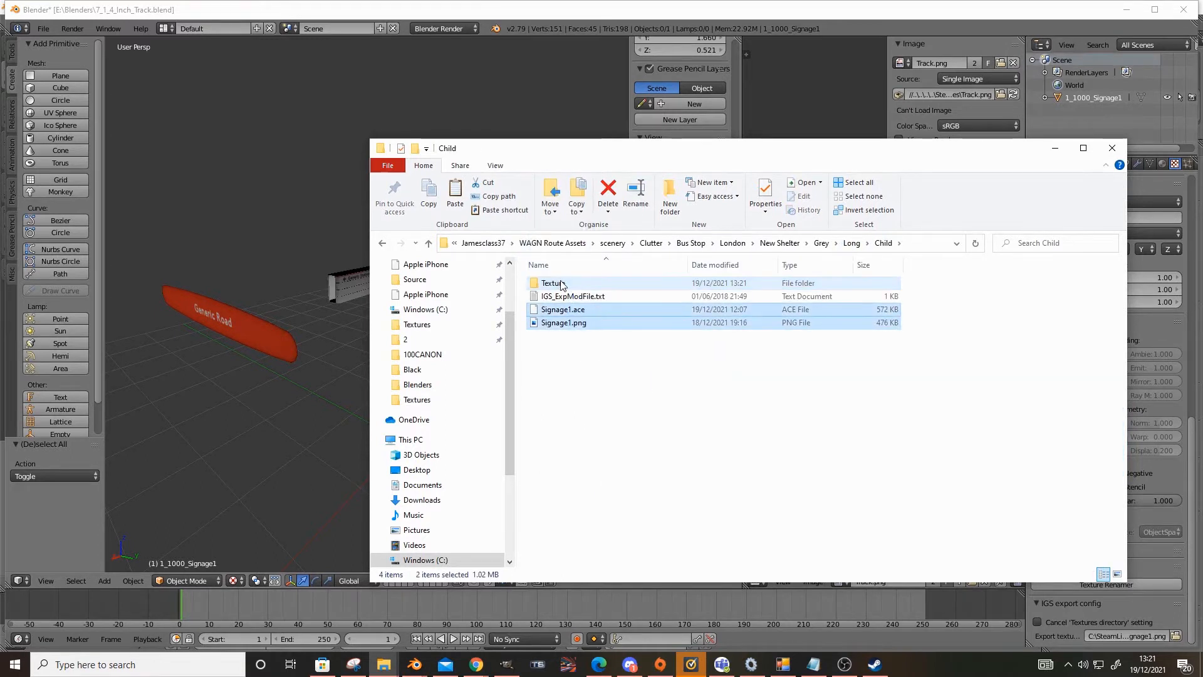
double_click(552, 283)
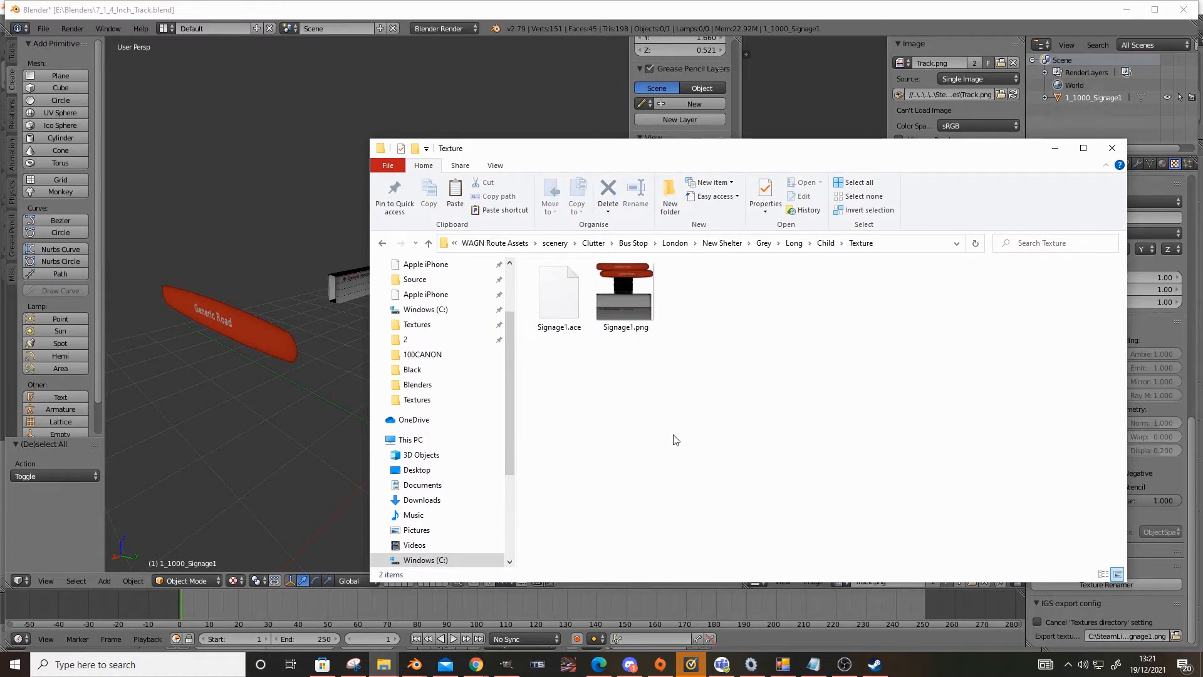
Step: Copy the Child\Texture folder path, switch to Blender and load Signage1.png from that folder as the signage texture image
left_click(916, 243)
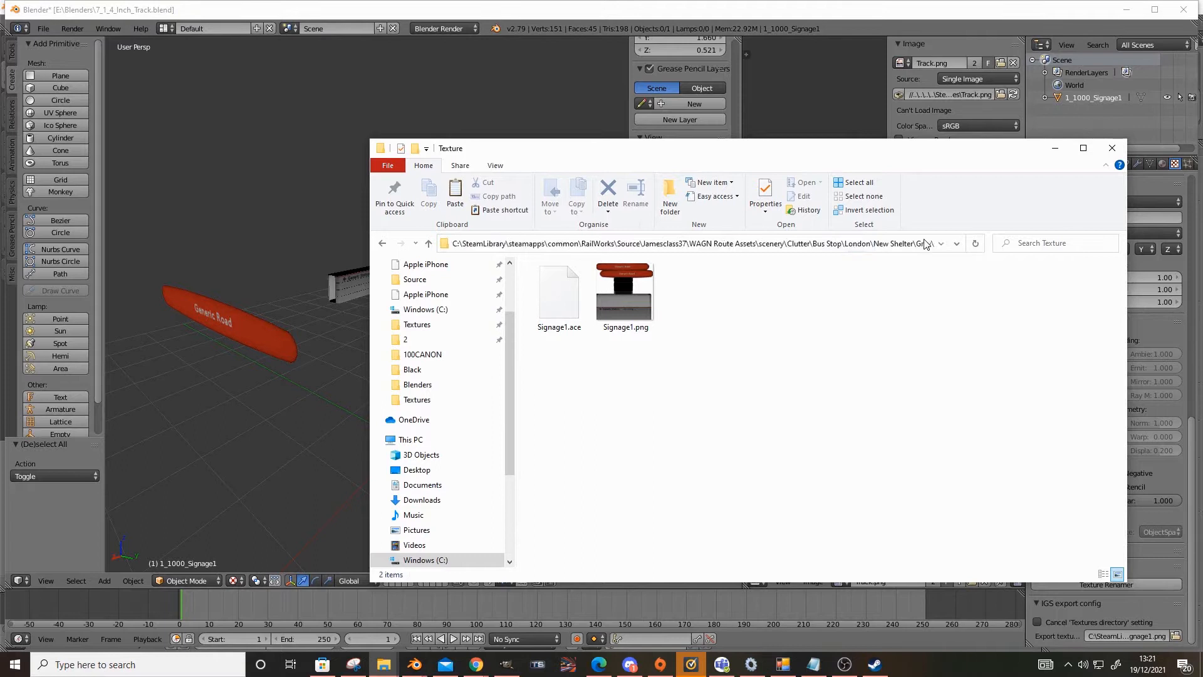
left_click(975, 32)
scroll(1122, 325, "up", 9)
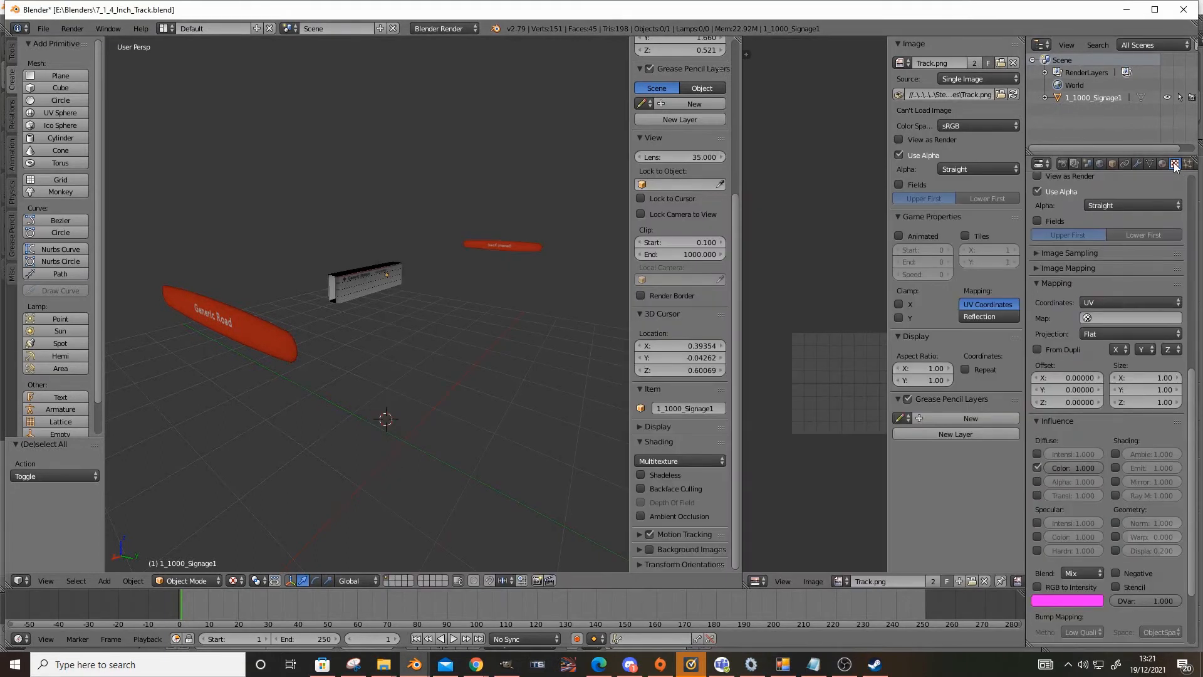
scroll(1122, 334, "up", 7)
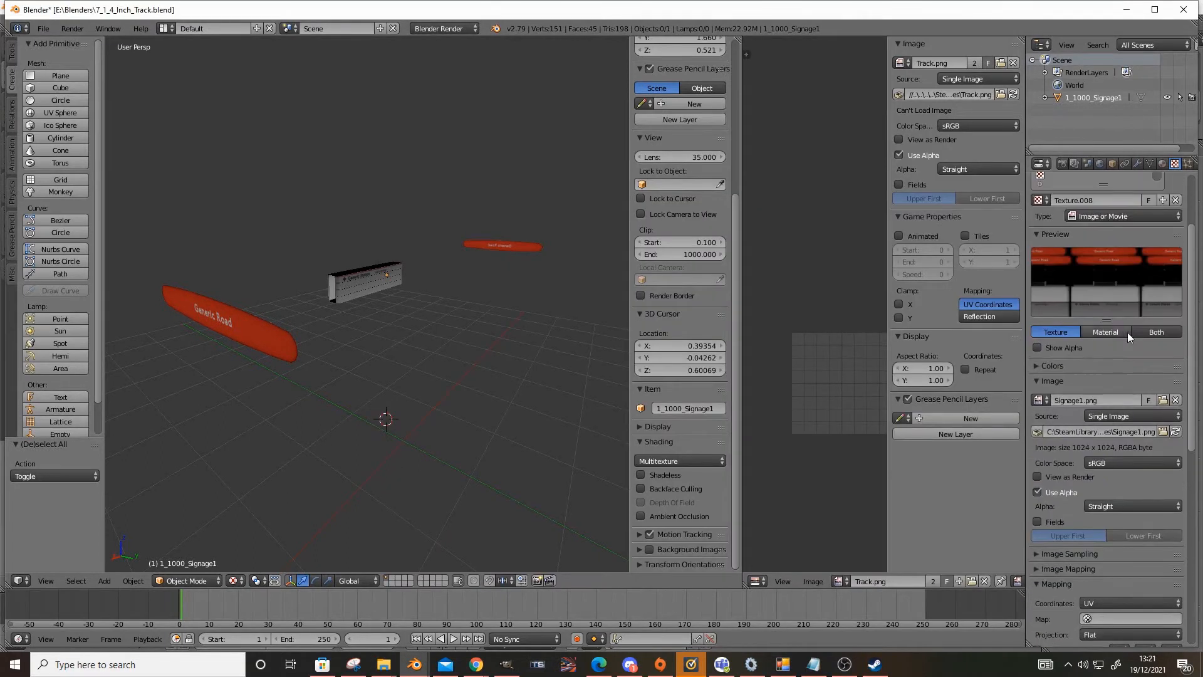
left_click(1161, 401)
left_click(680, 64)
type("C:\\SteamLibrary\\steamapps\\common\\RailWorks\\Source\\Jamesclass37\\WAGN Route Assets\\scenery\\Clutter\\Bus Stop\\London\\New Shelter\\Grey\\Long\\Child\\Texture")
key("Return")
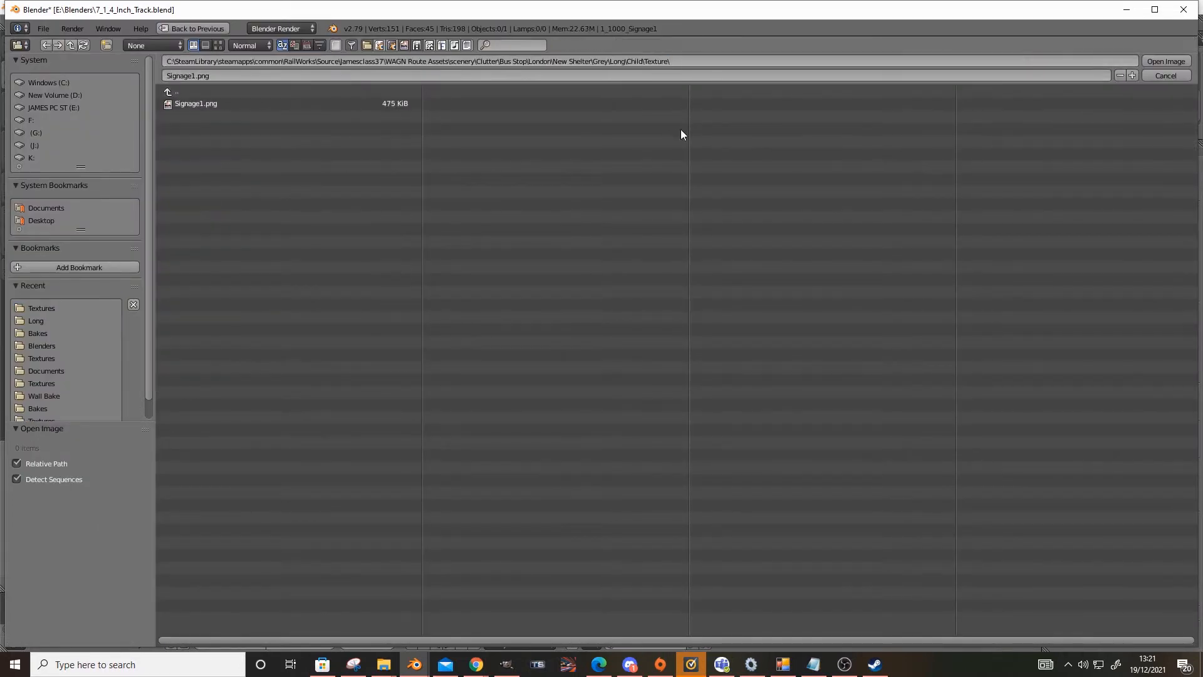
double_click(202, 102)
Step: Set the texture's IGS export file to Signage1.png in the Long\Child\Texture folder
scroll(1152, 387, "down", 10)
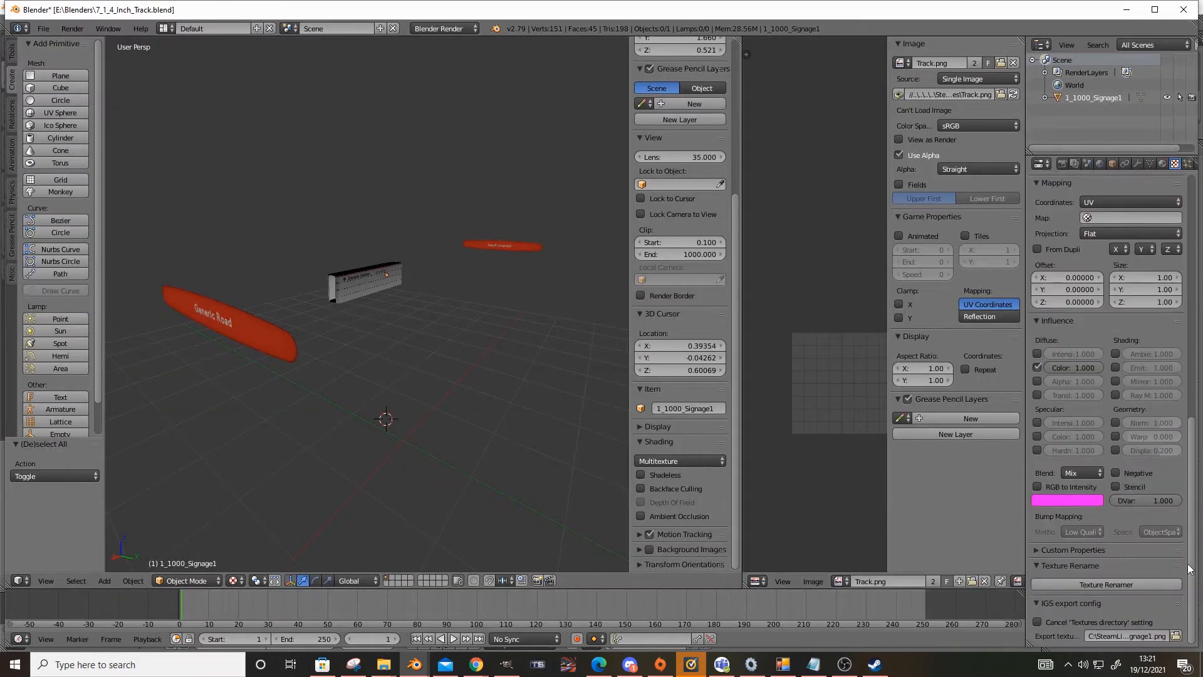
left_click(1176, 636)
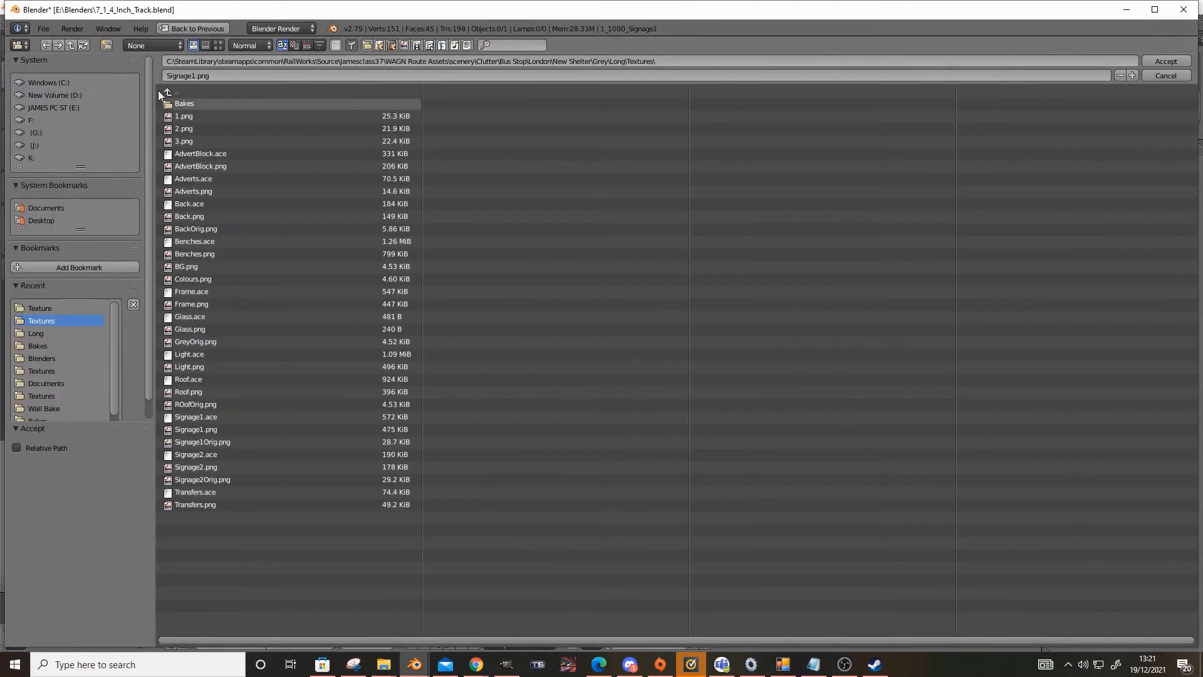
left_click(49, 310)
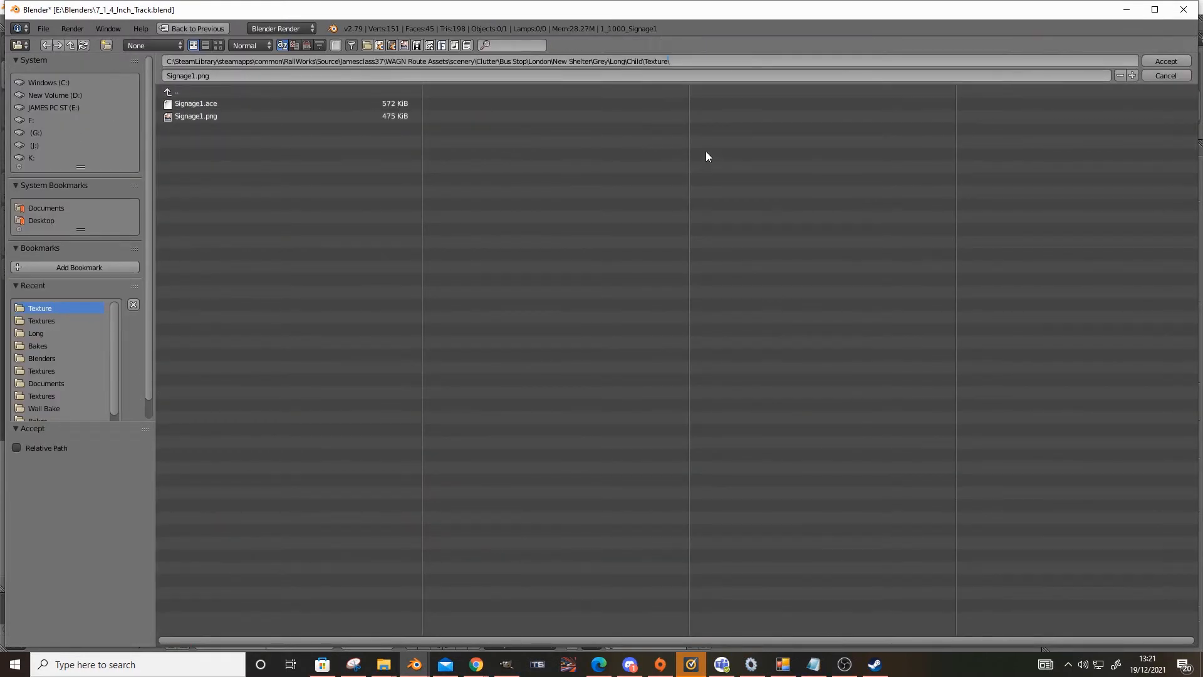
left_click(1179, 61)
Step: Delete Signage1.png and Signage1.ace from the Long\Textures folder, then undo the deletion
mouse_move(384, 665)
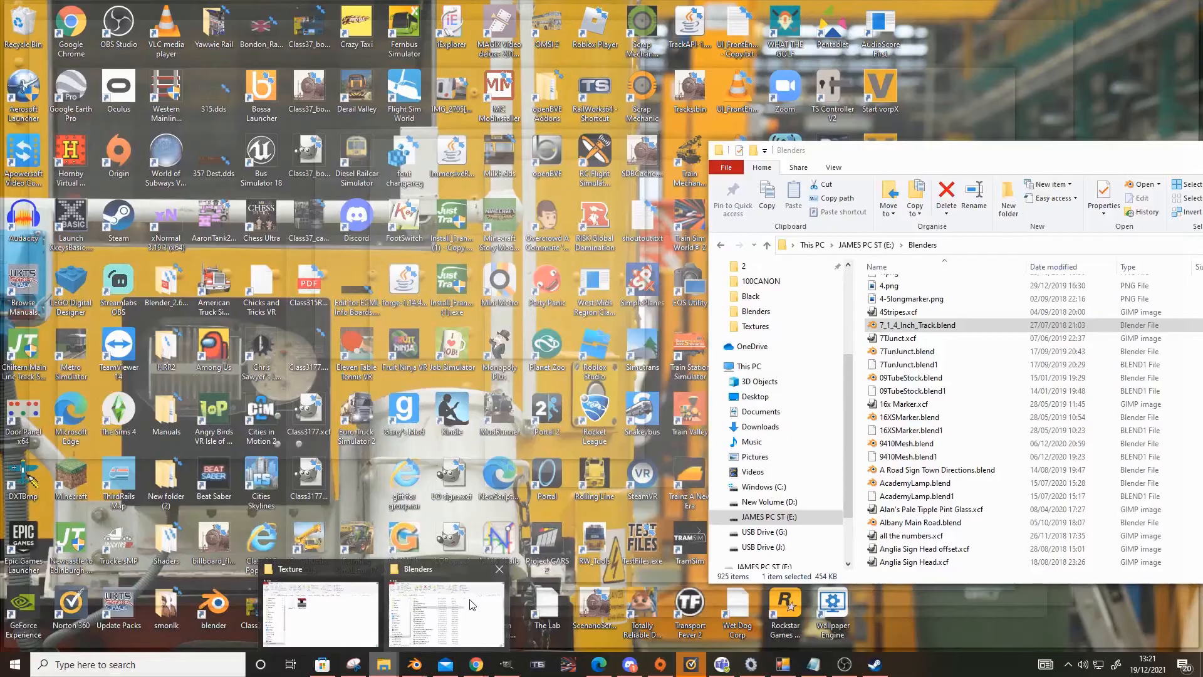
left_click(321, 614)
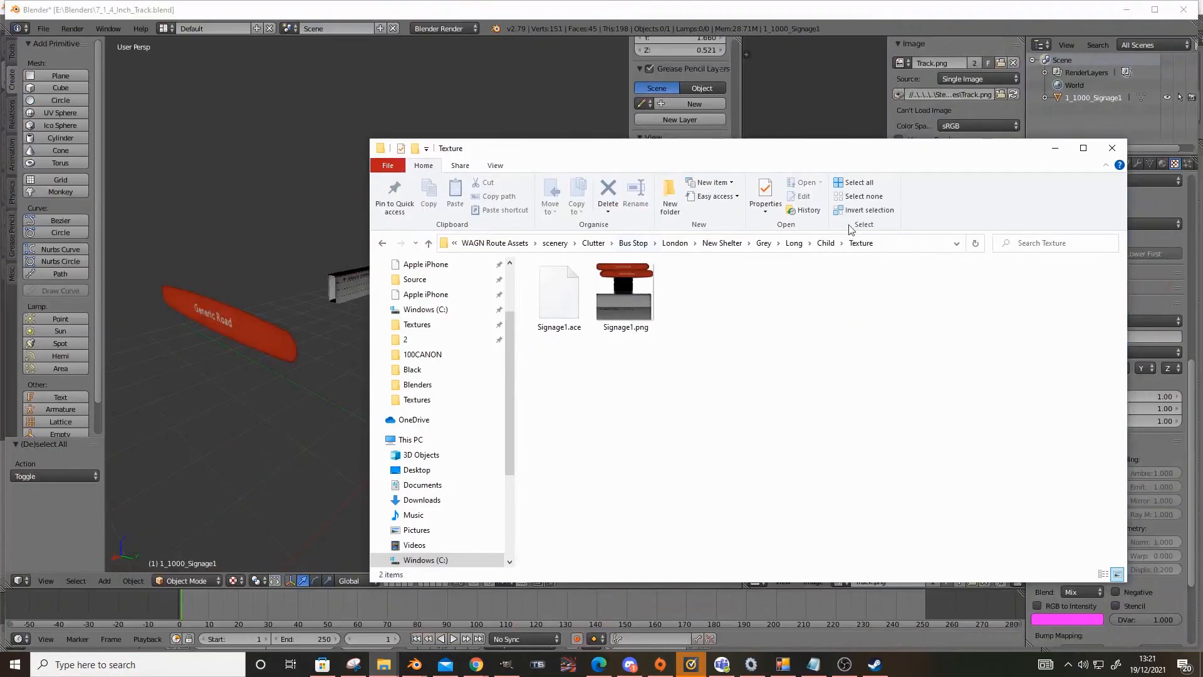
left_click(826, 244)
left_click(850, 245)
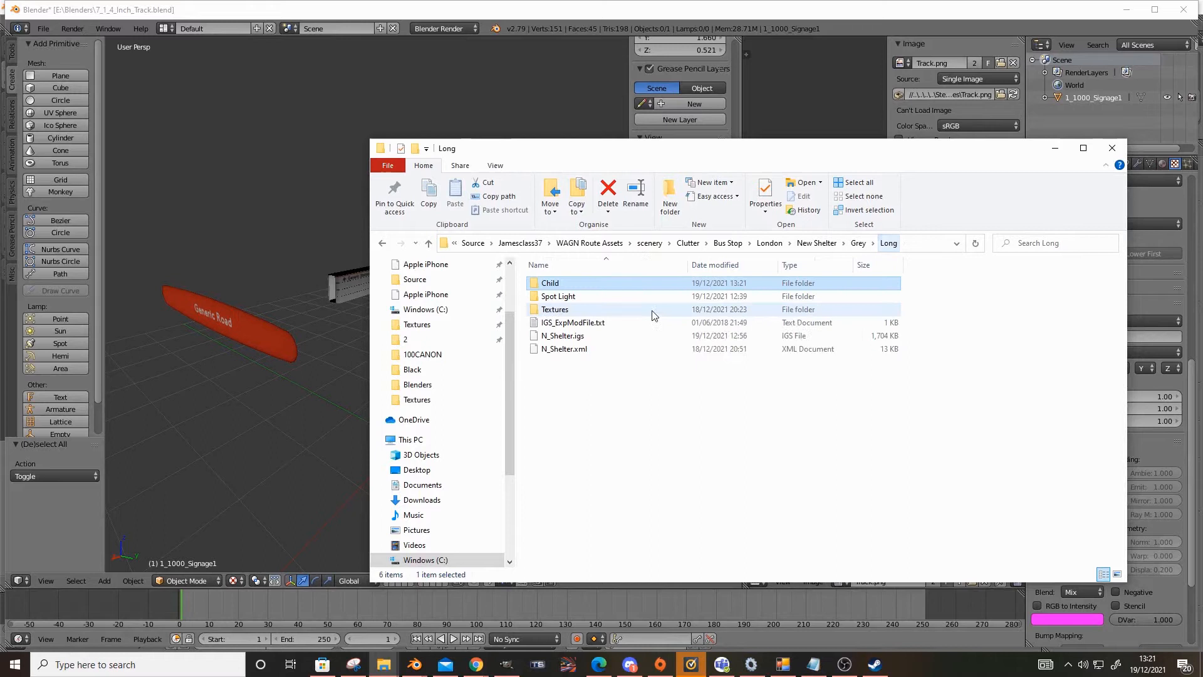
double_click(560, 309)
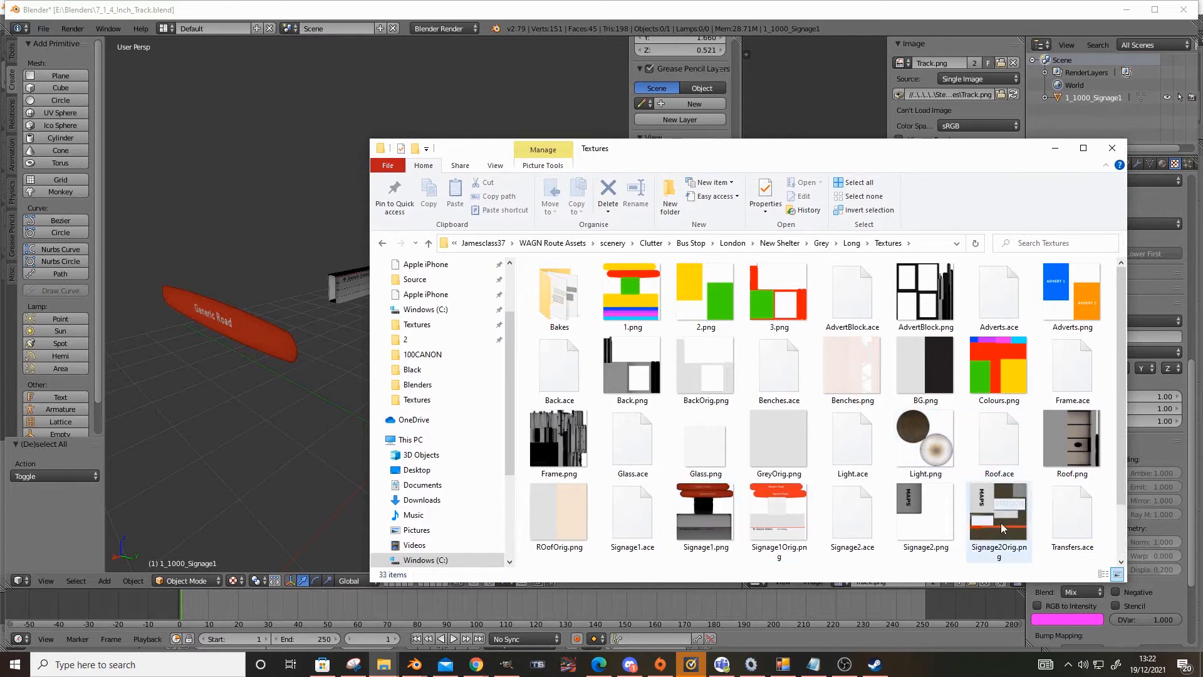
left_click(693, 534)
left_click(633, 511, "ctrl")
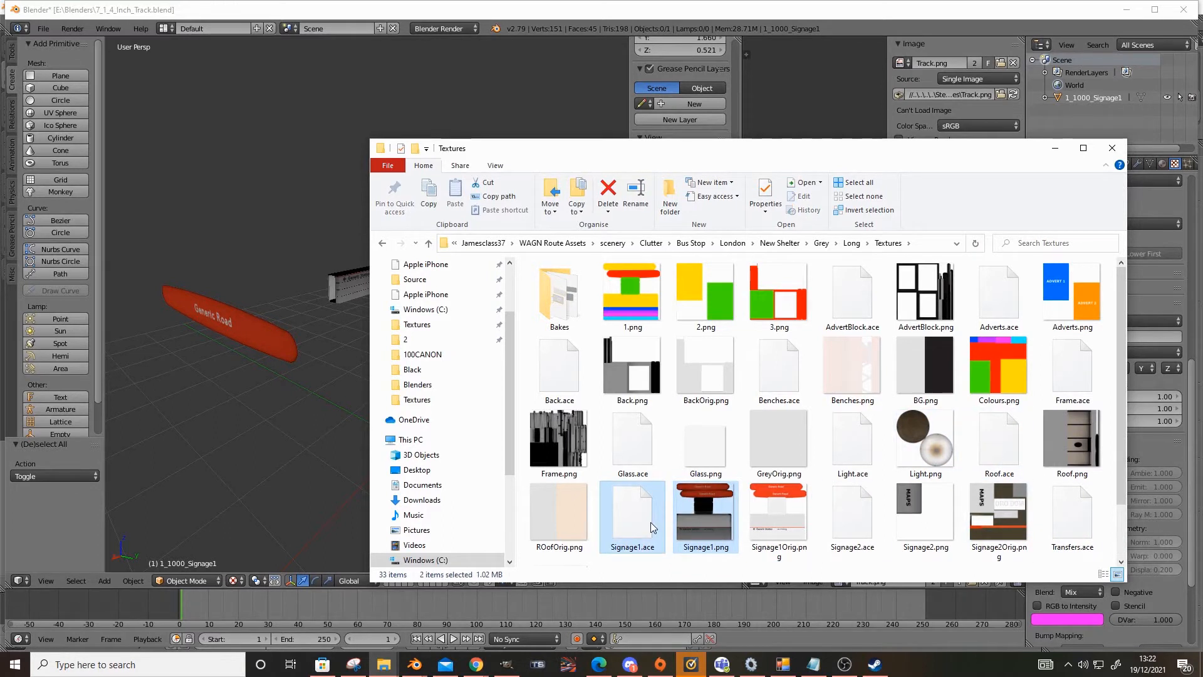
key("Delete")
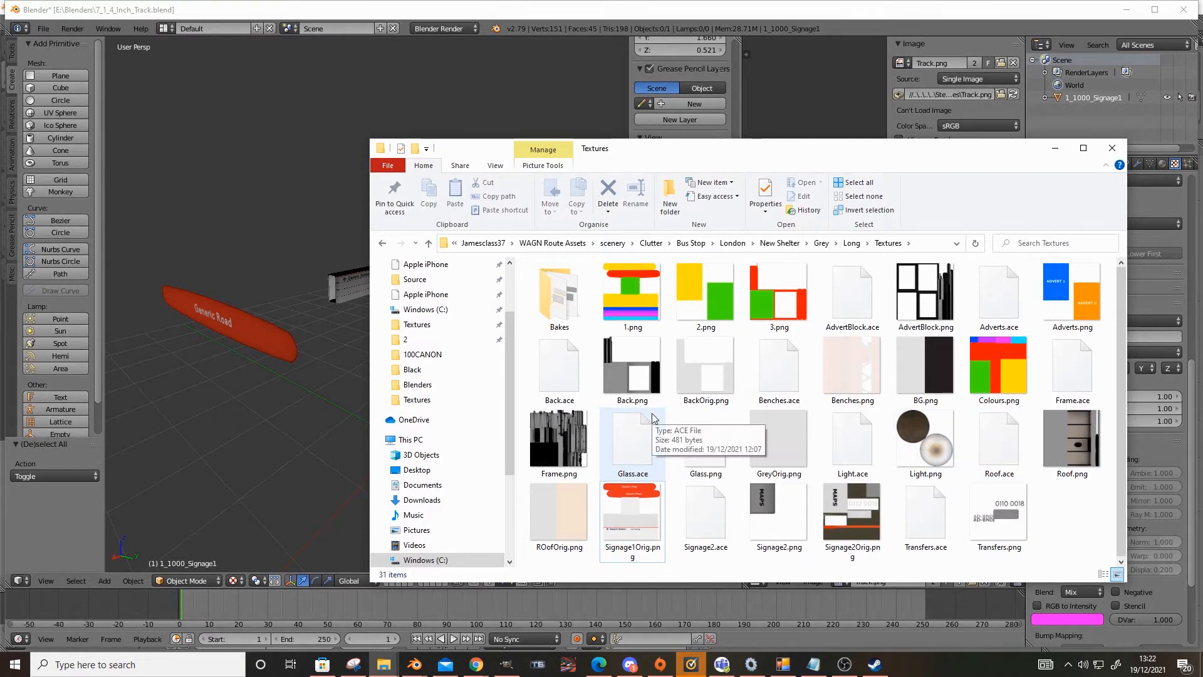
key("ctrl+z")
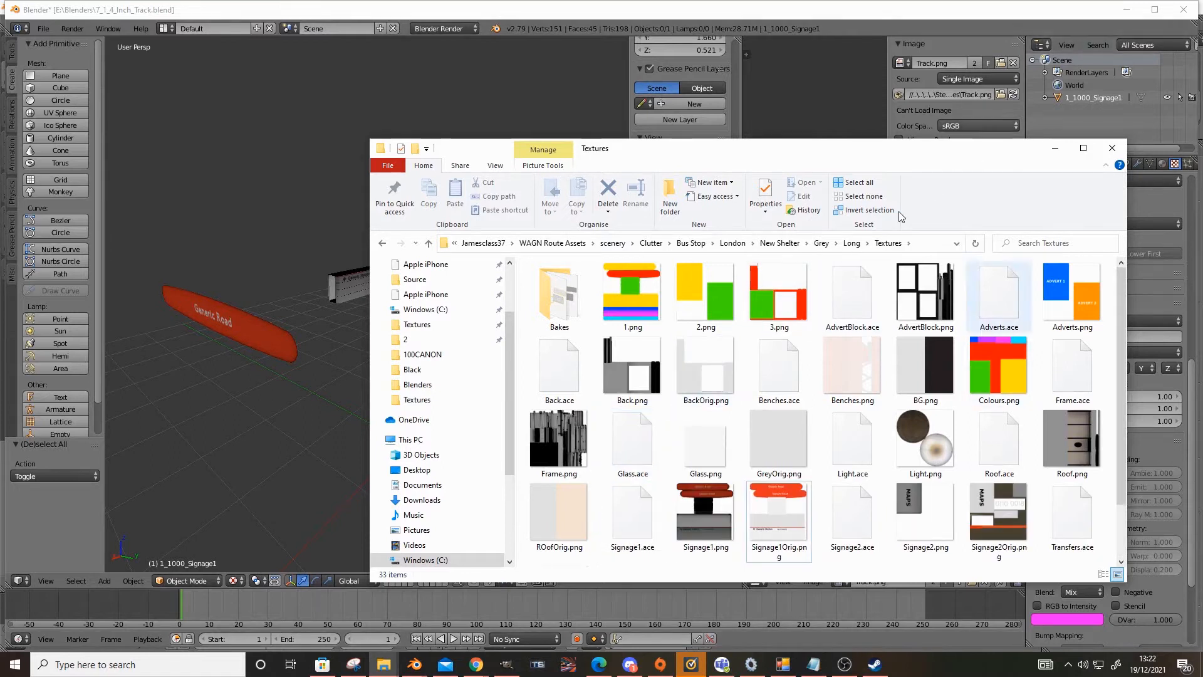
Step: Go up to the Grey folder in the file browser and open Long\Child
left_click(822, 243)
left_click(602, 288)
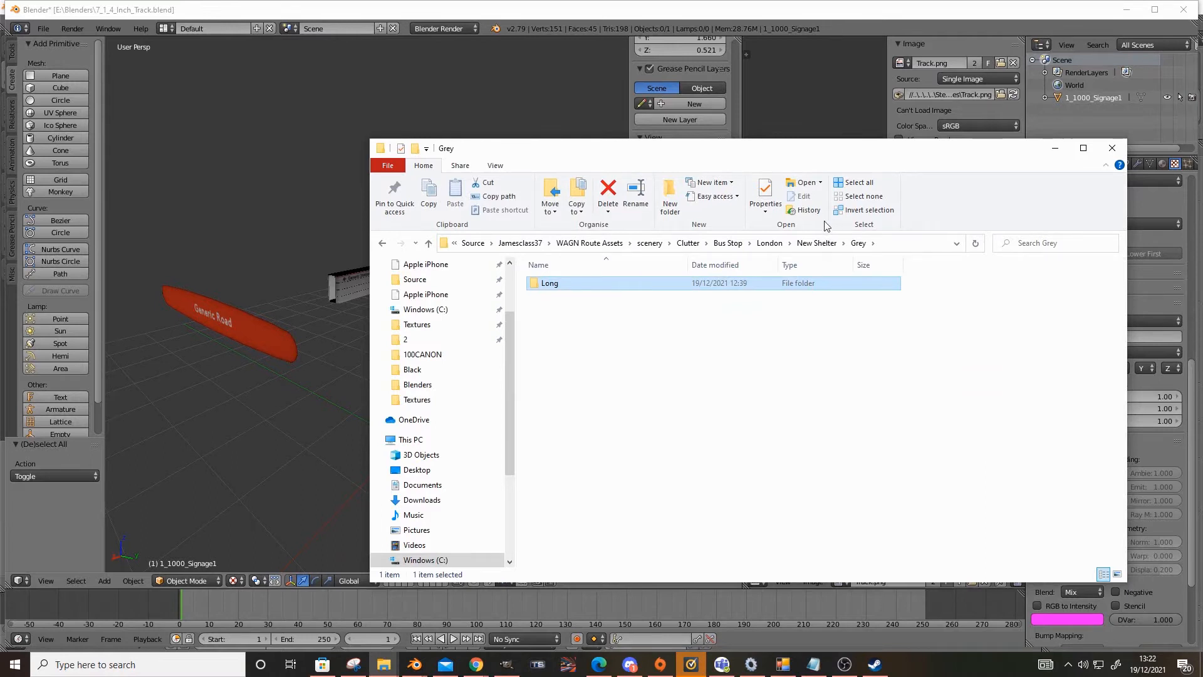
left_click(753, 291)
double_click(755, 285)
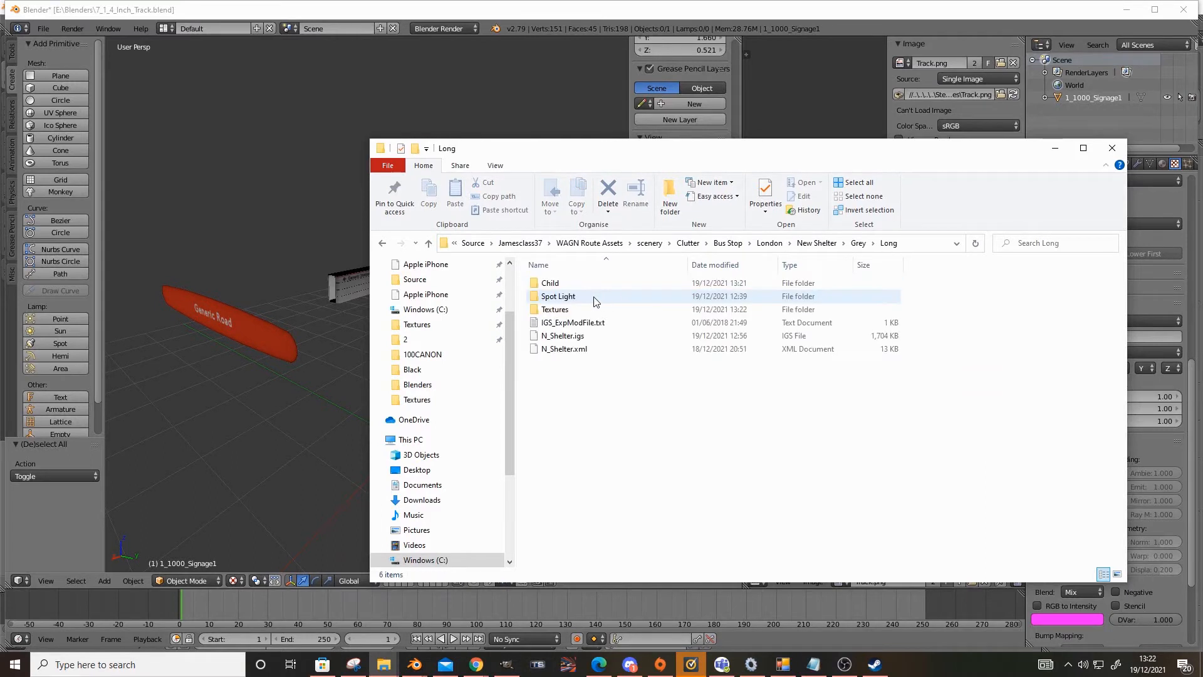
double_click(752, 284)
Step: In Blender, start an IGS export of the signage into the Long\Child folder with the file name Child.igs
left_click(47, 29)
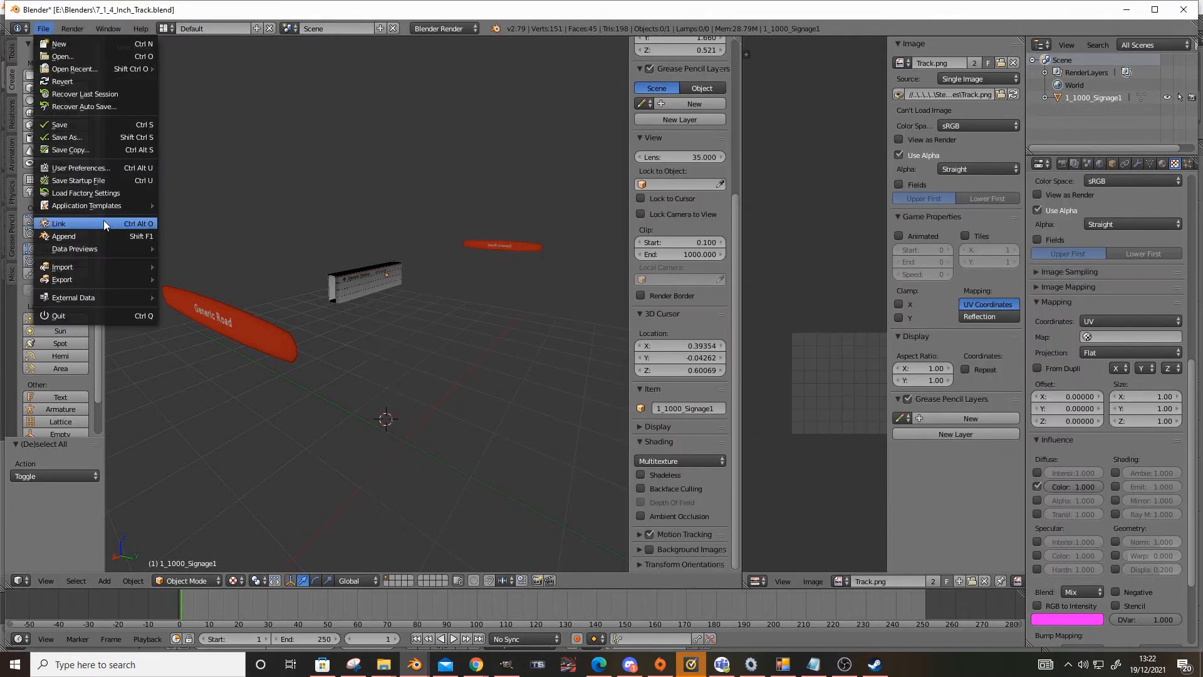
mouse_move(101, 280)
left_click(226, 395)
left_click(41, 309)
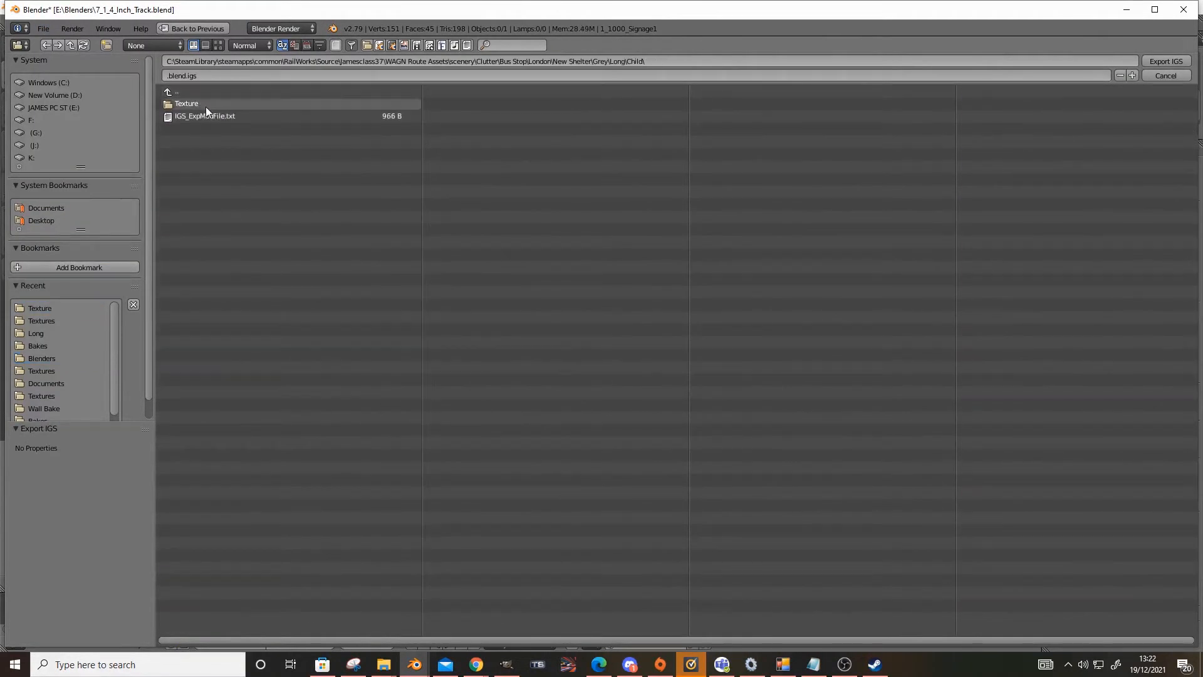
double_click(187, 76)
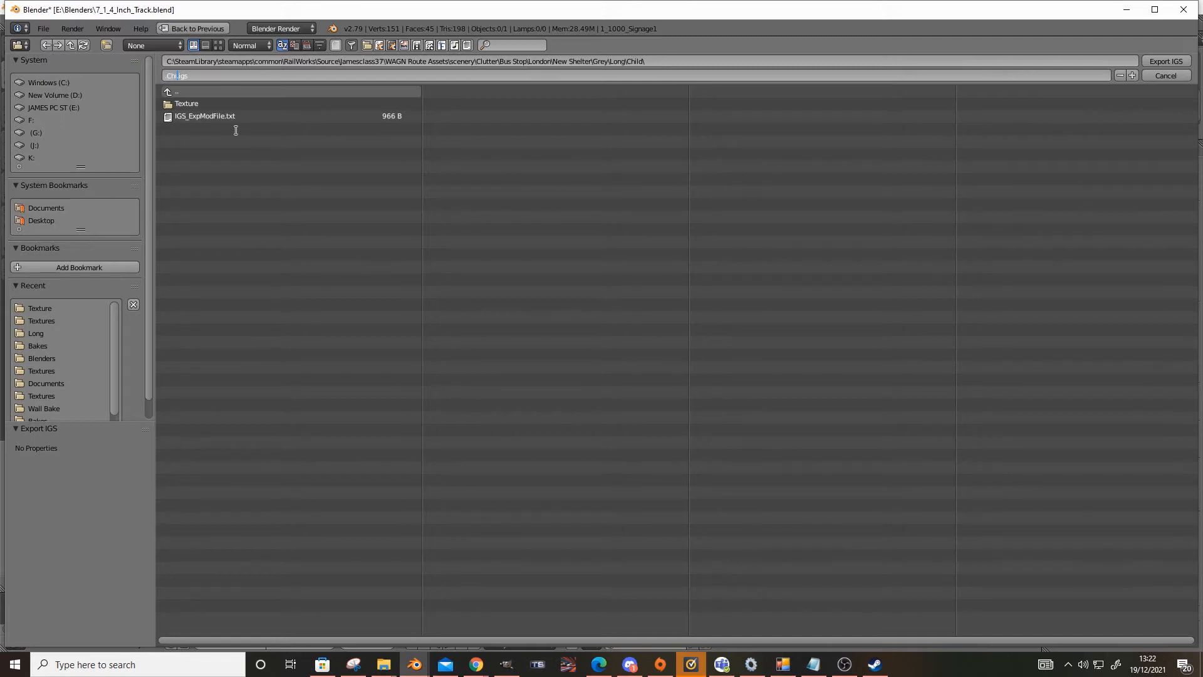
type("Child")
key("Return")
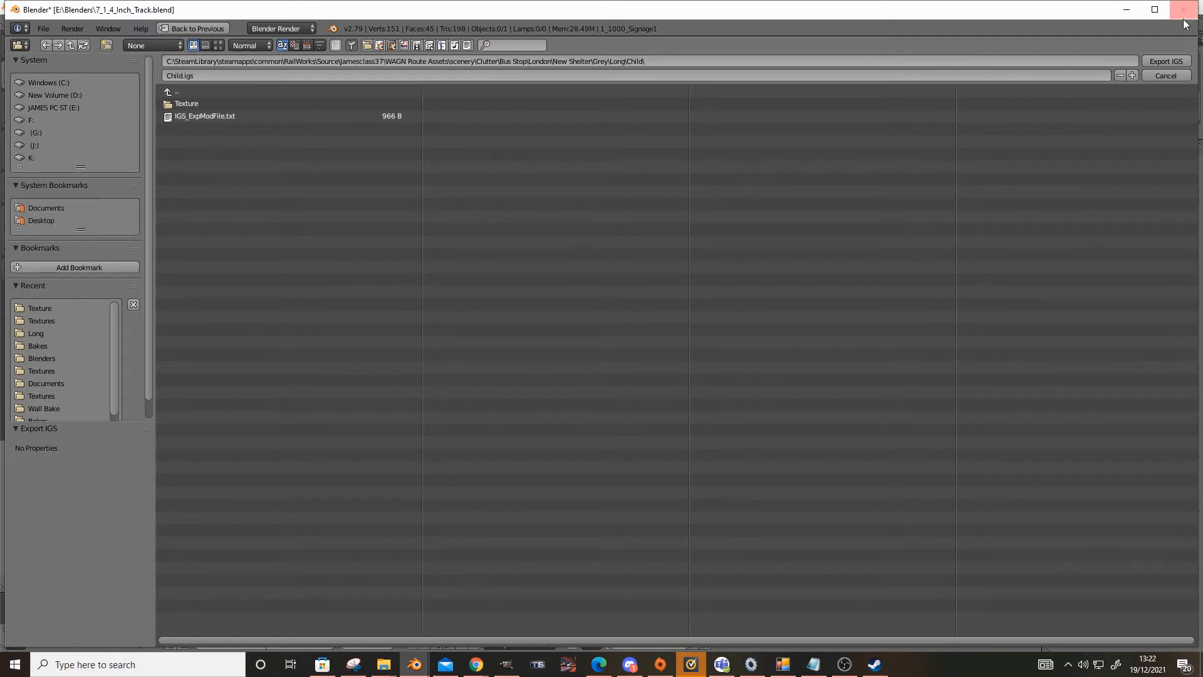
Step: Switch to the Blender window with LondonBusStopNew1V2.blend and delete the 1_1000_Signage1 object from the shelter
middle_click_drag(291, 239, 367, 456)
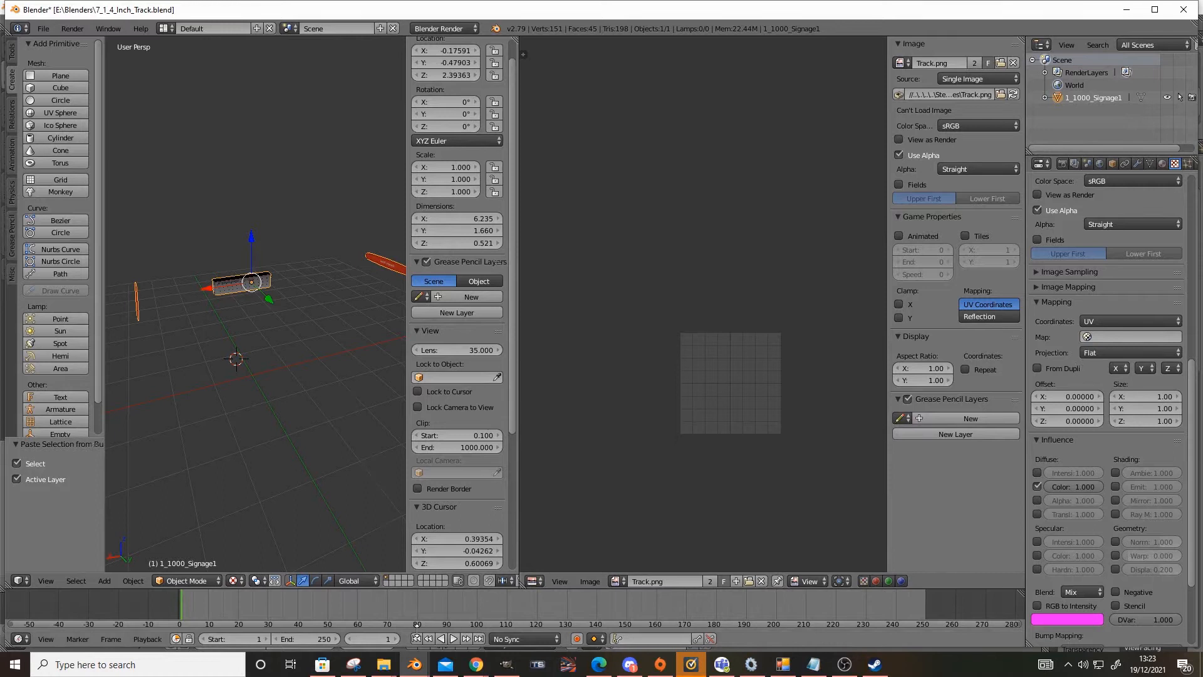
mouse_move(422, 669)
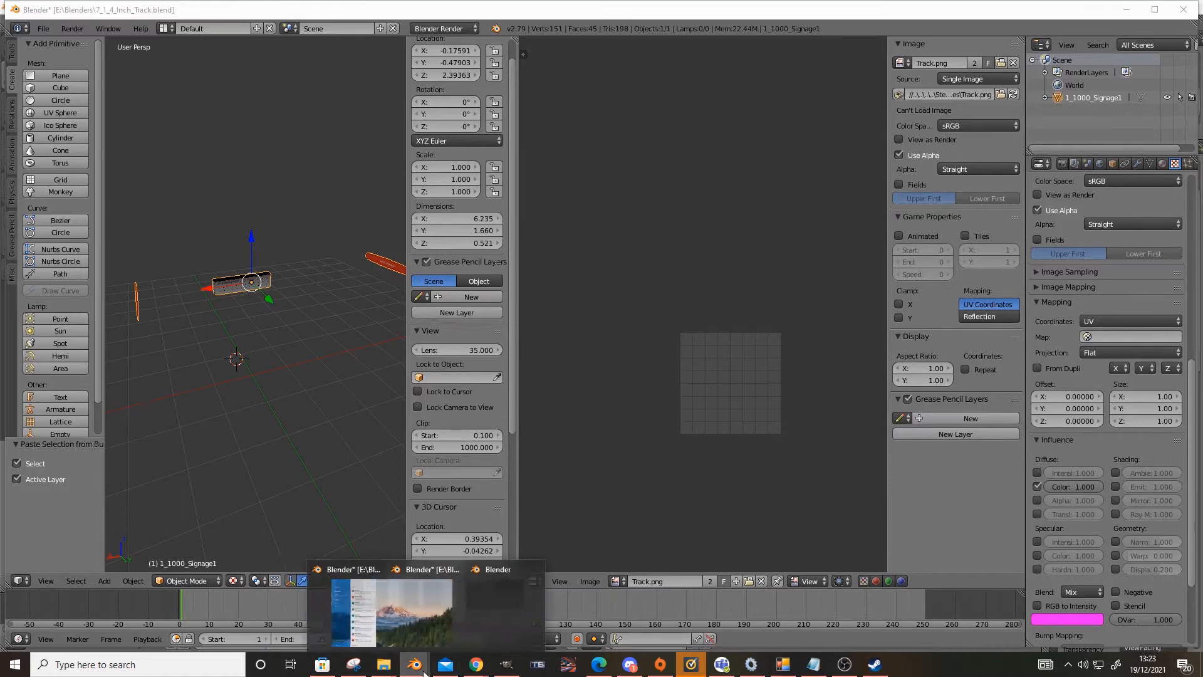
left_click(289, 617)
mouse_move(329, 384)
middle_mouse_down()
mouse_move(356, 399)
mouse_move(339, 367)
middle_mouse_up()
key("Delete")
key("a")
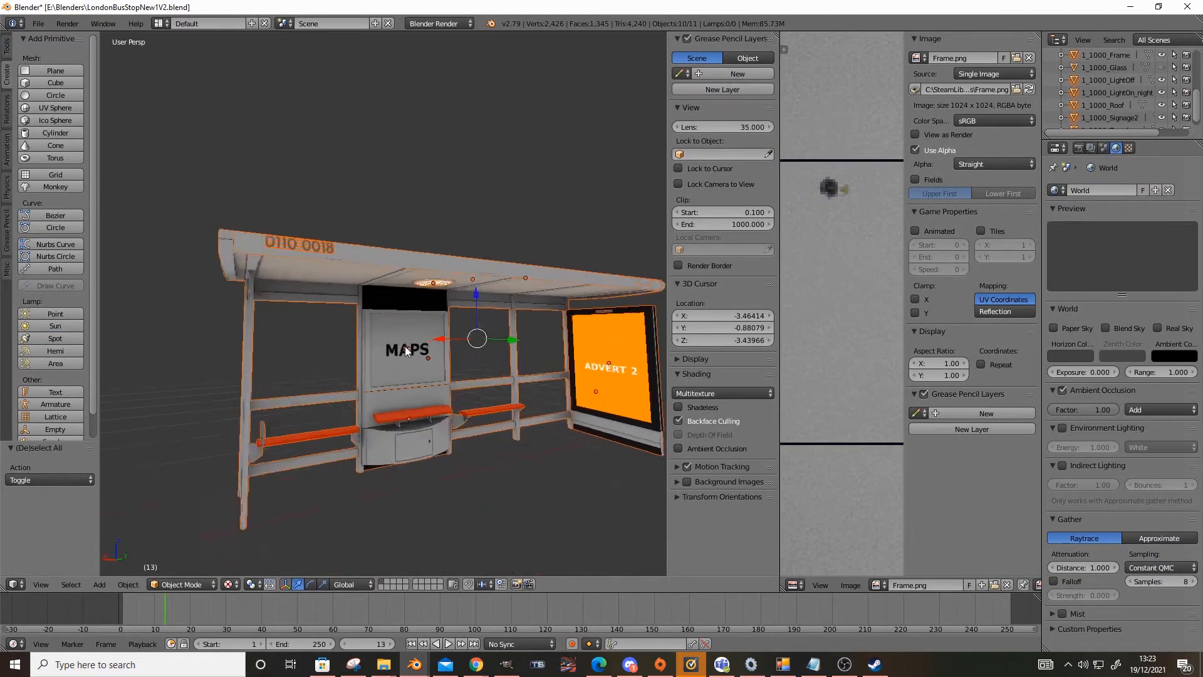
Step: Put the ceiling light 1_1000_LightOn_night into Edit Mode, widen the UV editor and examine its mapping on Light.png
middle_click_drag(405, 346, 381, 317, "shift")
scroll(381, 317, "up", 4)
right_click(418, 197)
middle_click_drag(442, 359, 383, 385)
left_click(182, 584)
left_click(188, 558)
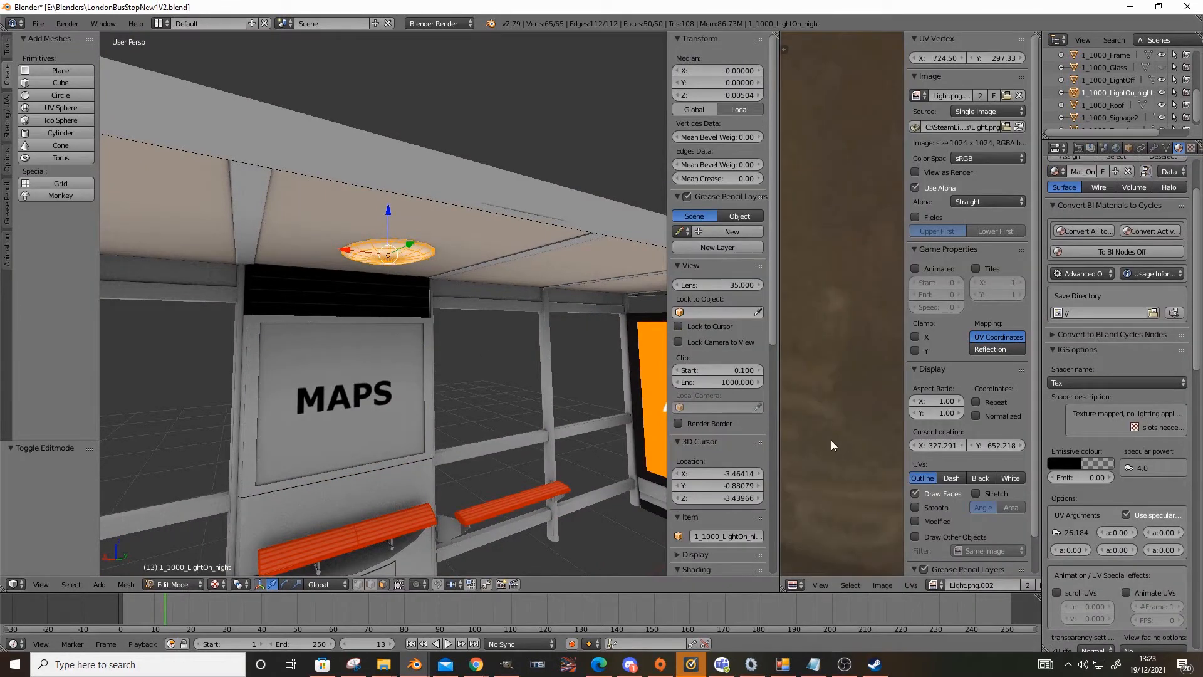
left_click_drag(780, 462, 322, 452)
scroll(613, 366, "down", 5)
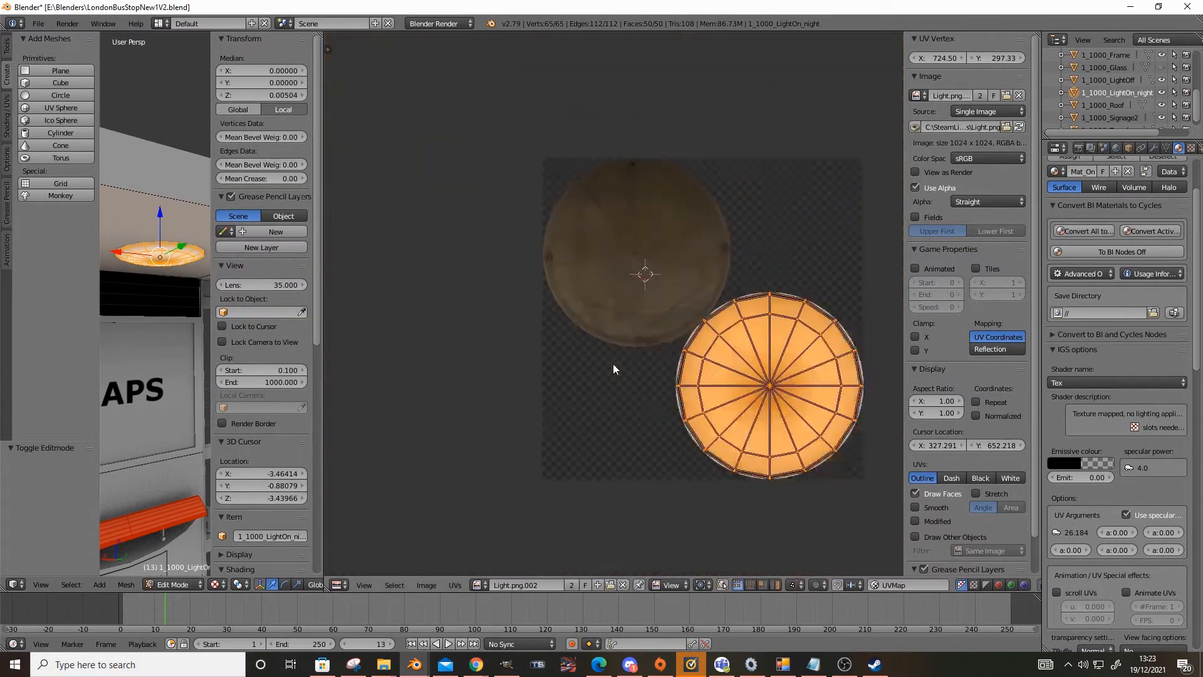
scroll(752, 276, "up", 3)
scroll(701, 271, "down", 1)
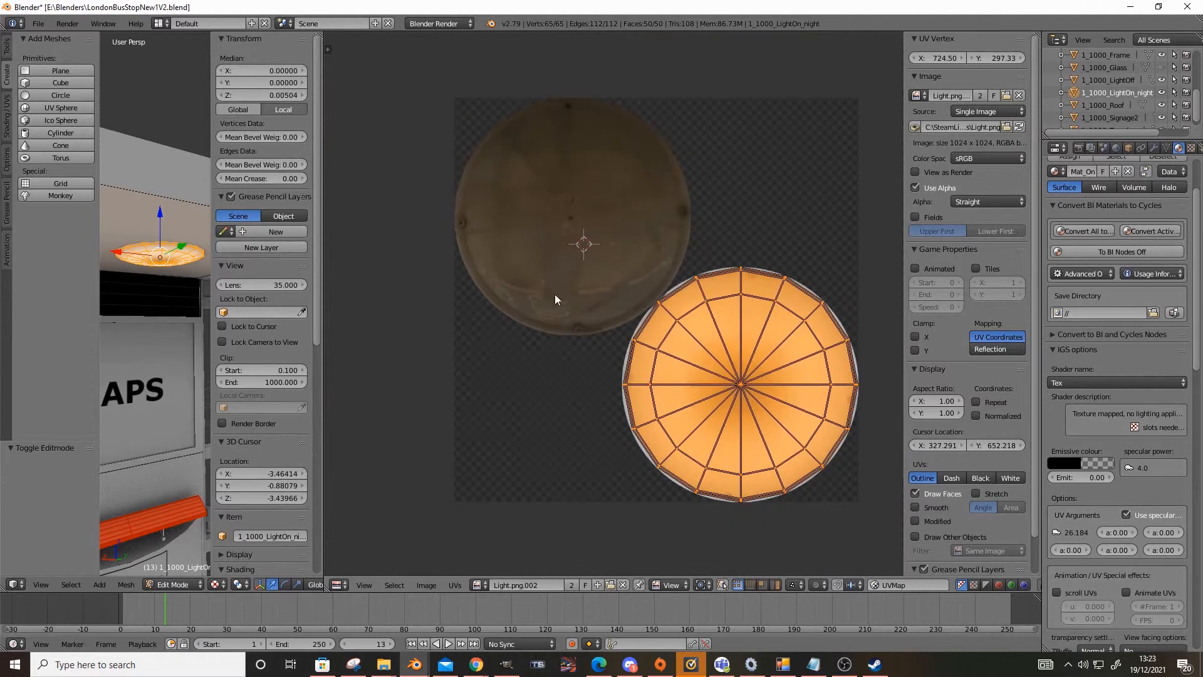
scroll(172, 566, "up", 2)
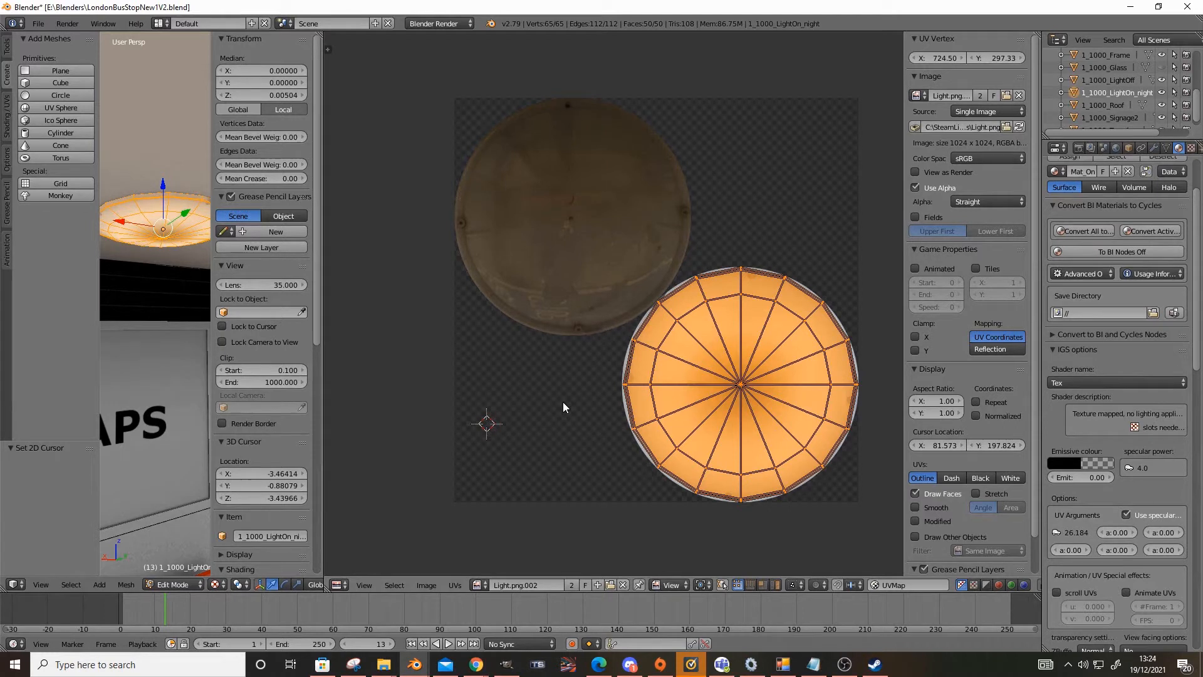
Step: Return to Object Mode, hide 1_1000_LightOn_night and put 1_1000_LightOff into Edit Mode to show its UV mapping
left_click(175, 584)
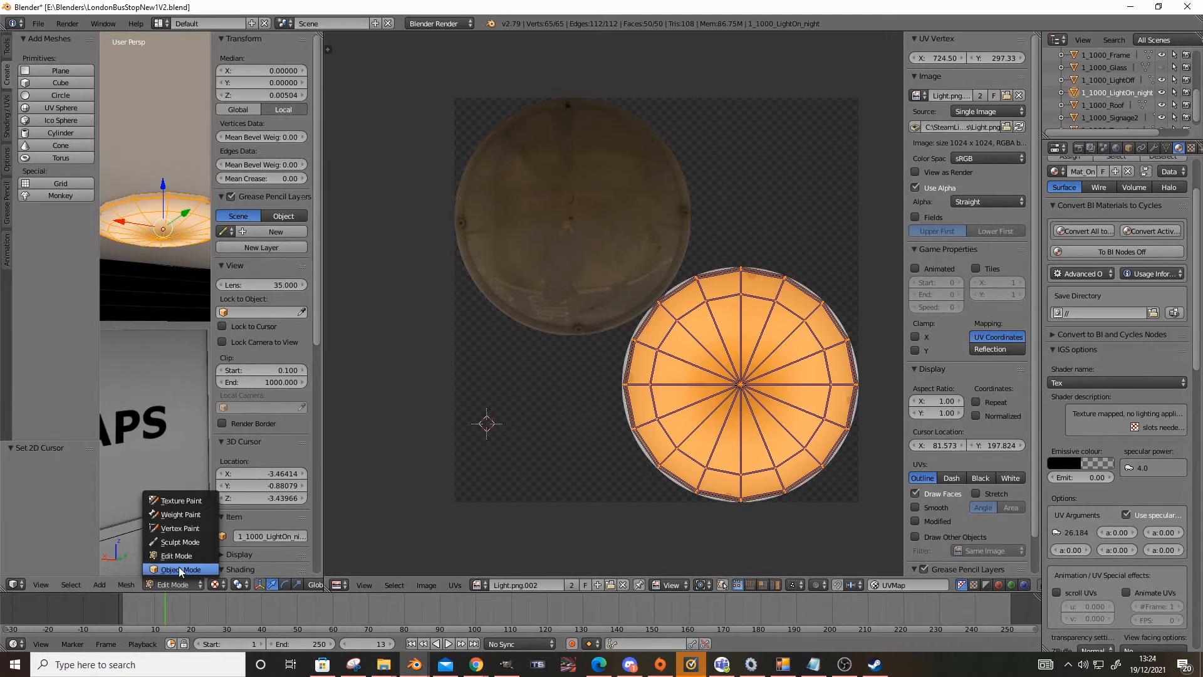
left_click(177, 568)
left_click(1162, 93)
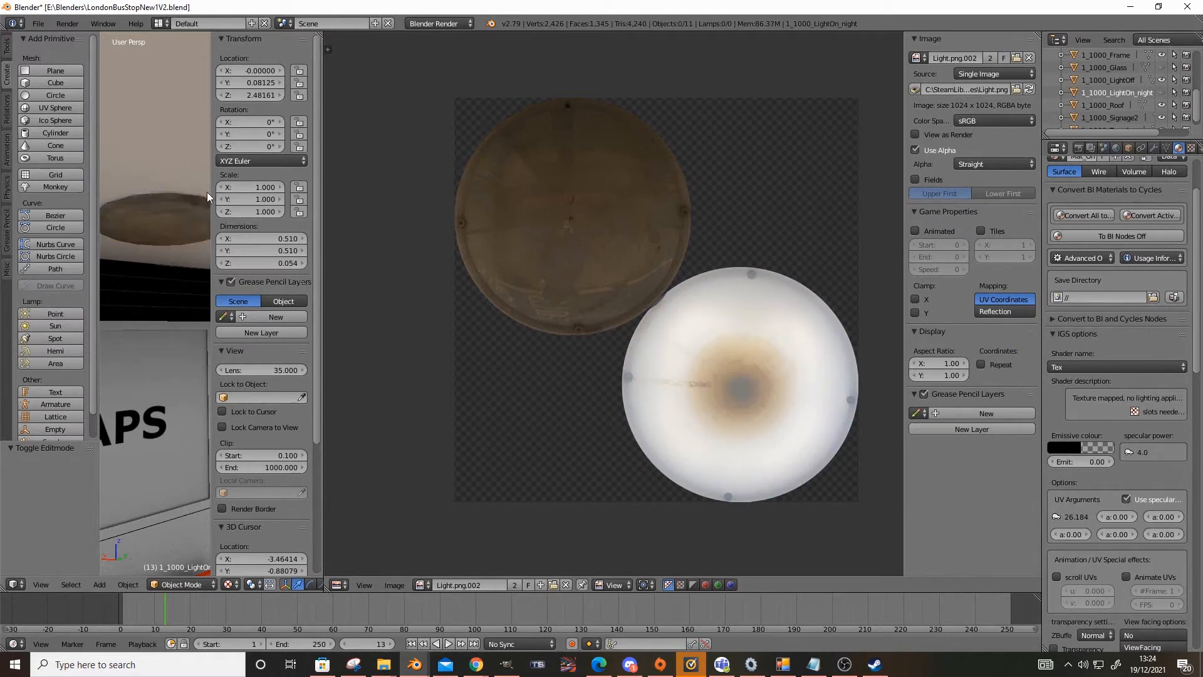
right_click(157, 238)
left_click(181, 585)
left_click(177, 545)
left_click(155, 584)
left_click(181, 584)
left_click(183, 557)
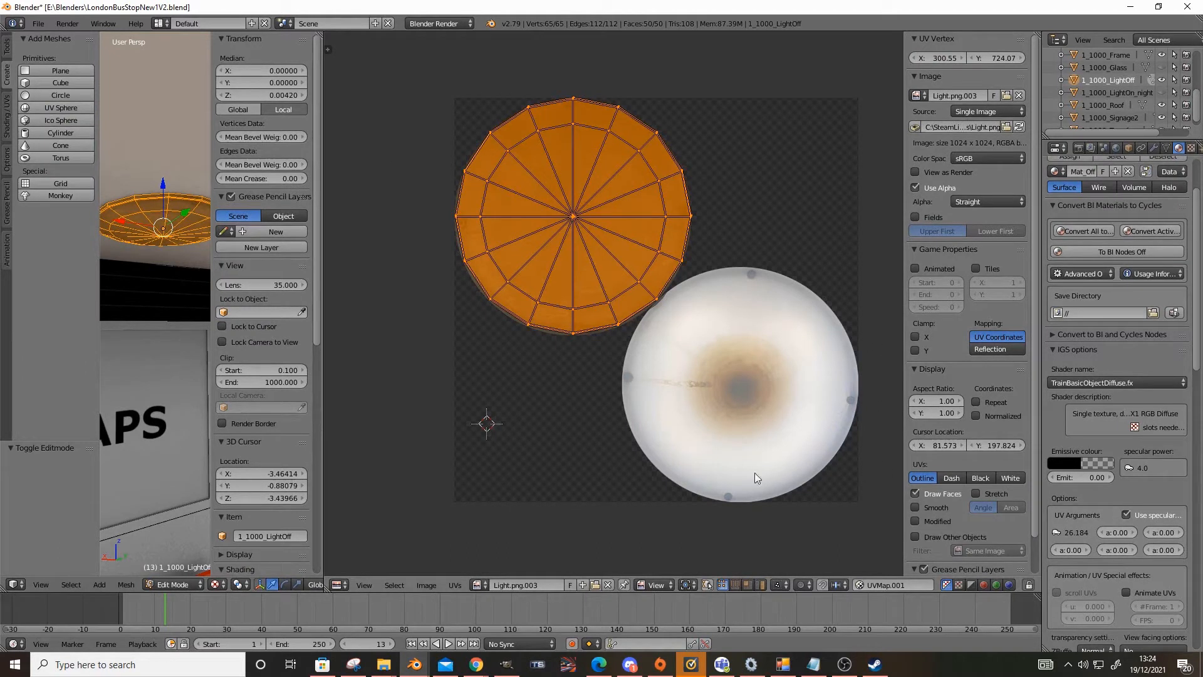
Step: Look through the light images in London\Shelter Old Green Small\Textures and its Bakes folder
left_click(354, 664)
mouse_move(384, 664)
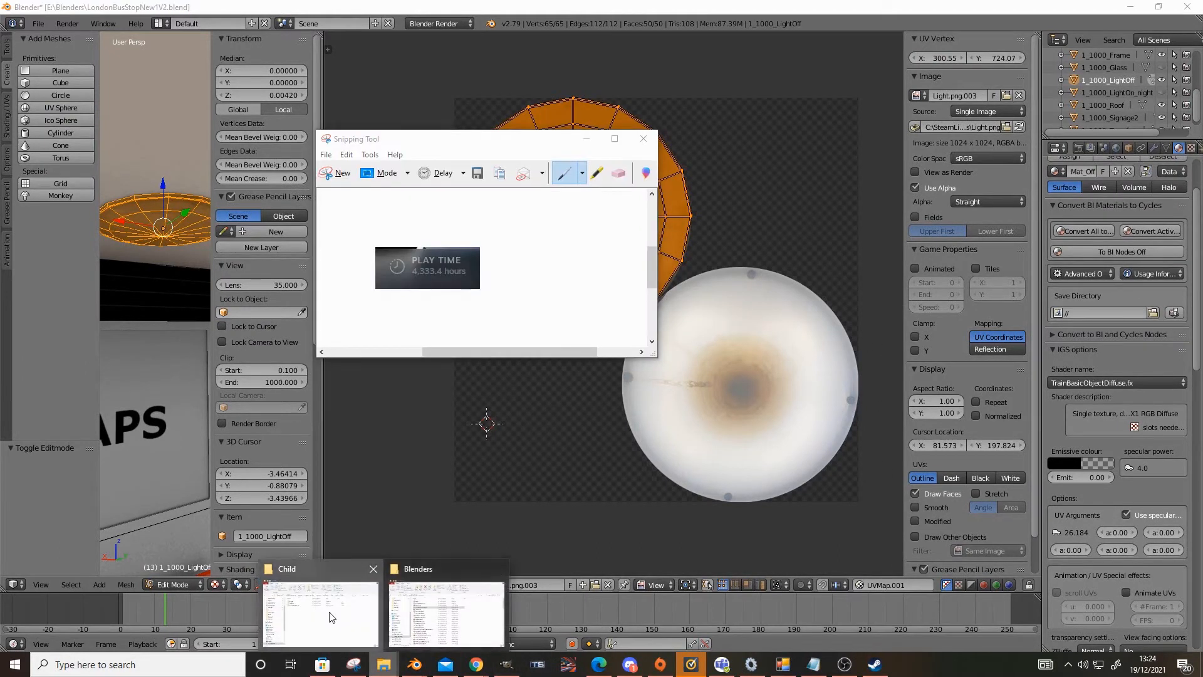
left_click(330, 618)
left_click(726, 244)
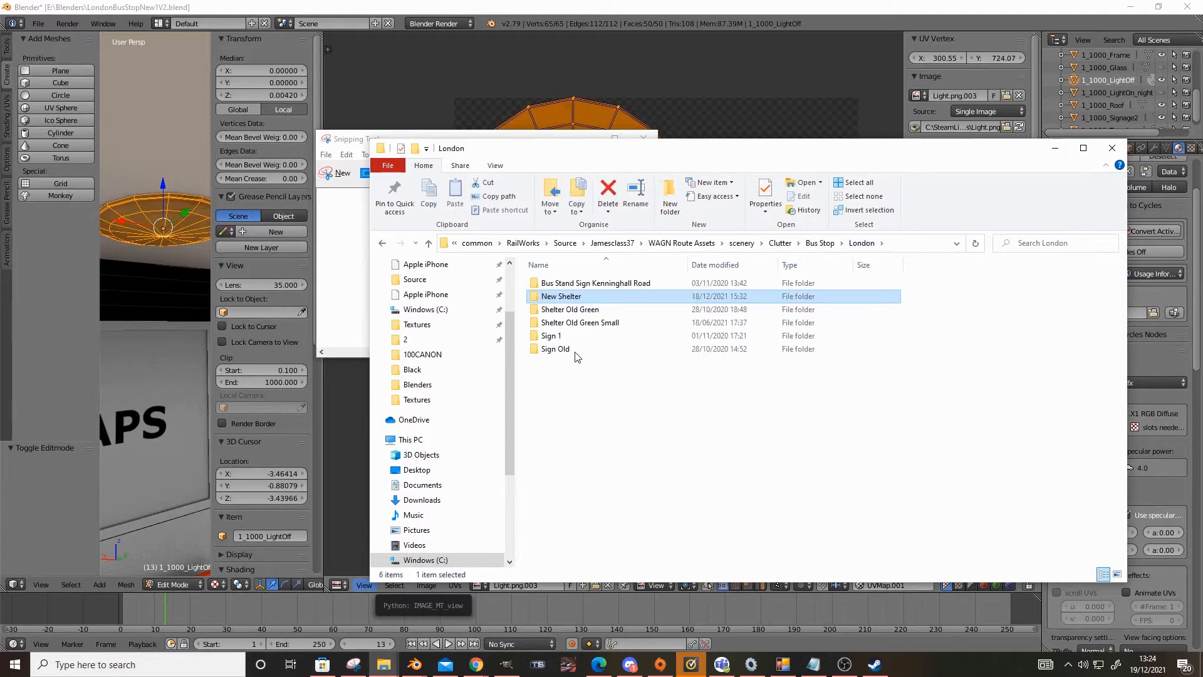
double_click(580, 323)
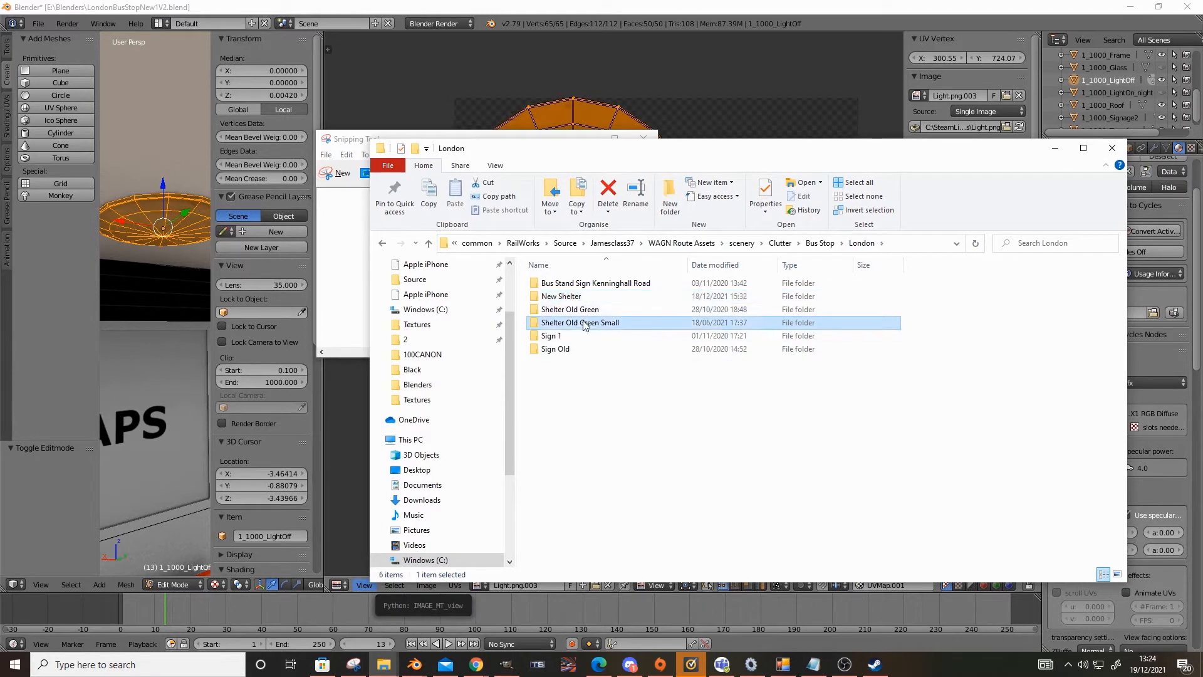
double_click(555, 297)
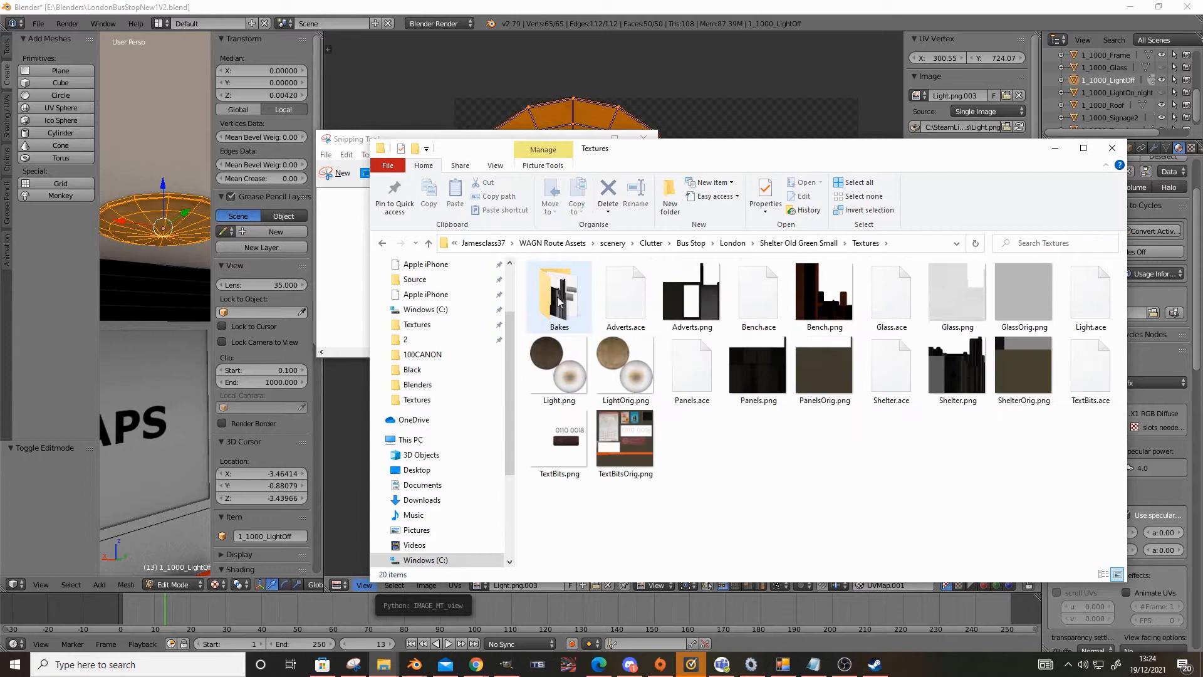
double_click(574, 299)
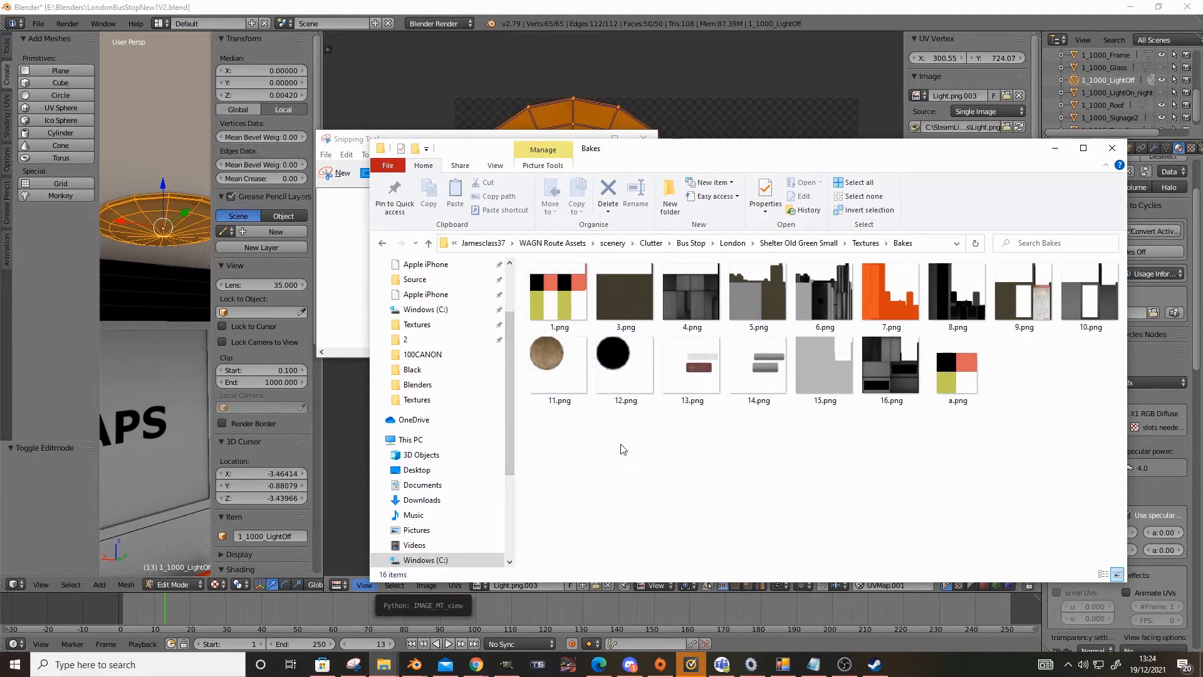
left_click(381, 245)
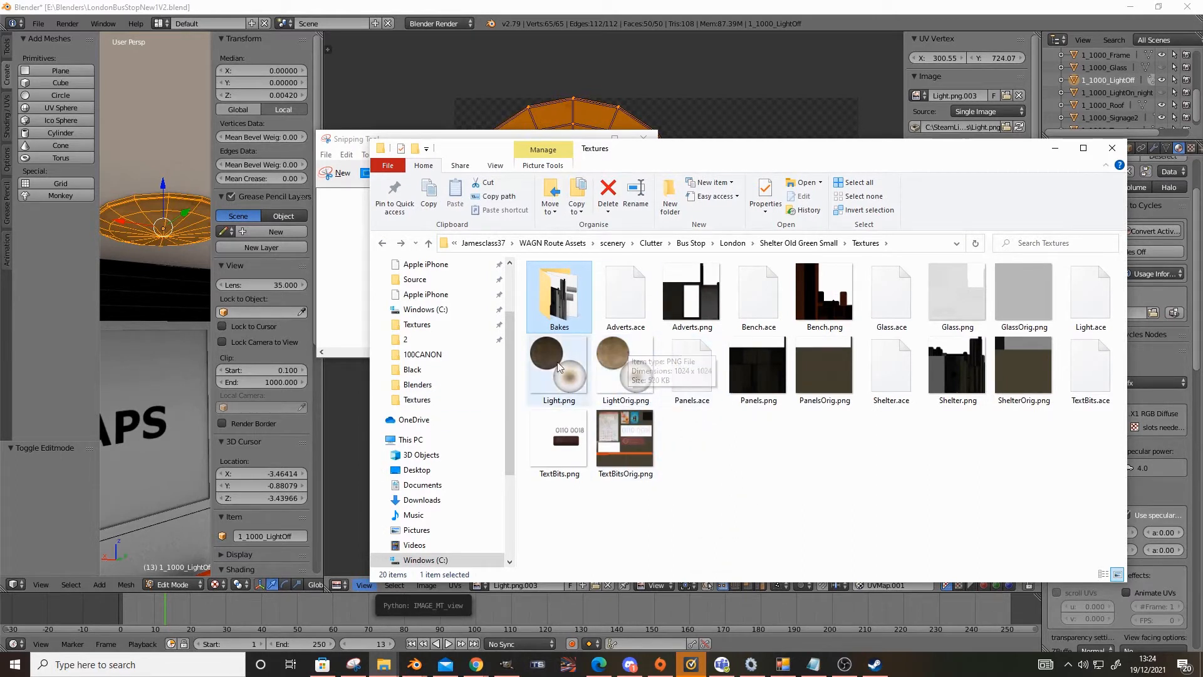
left_click(1054, 148)
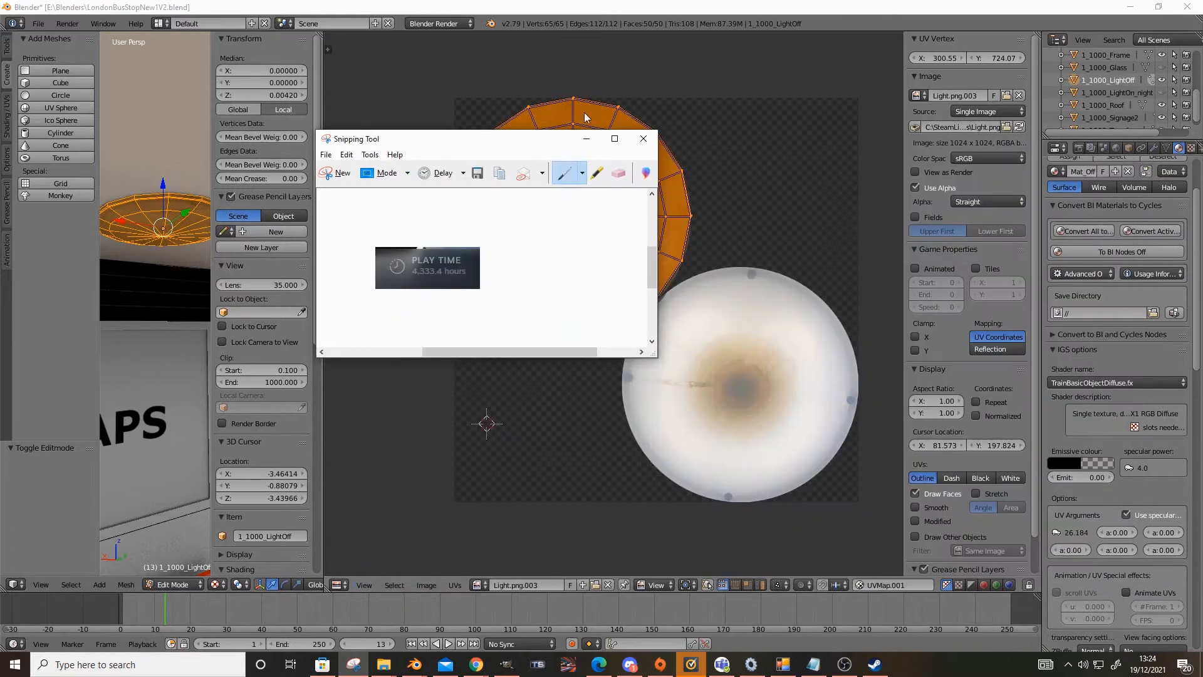
Step: Deselect all UVs of 1_1000_LightOff and examine the unlit lamp texture beneath them
left_click(584, 112)
key("a")
scroll(584, 401, "down", 2)
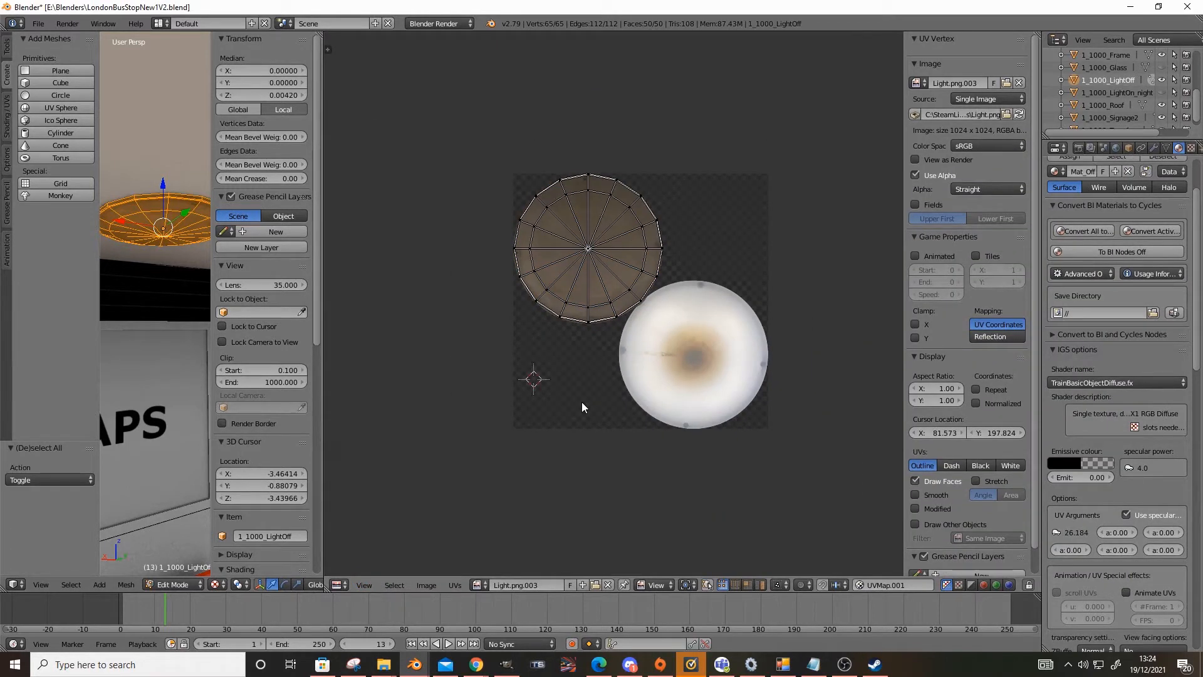
Step: Switch to File Explorer and browse to London\New Shelter\Grey\Long to show the new shelter's export folder
mouse_move(384, 665)
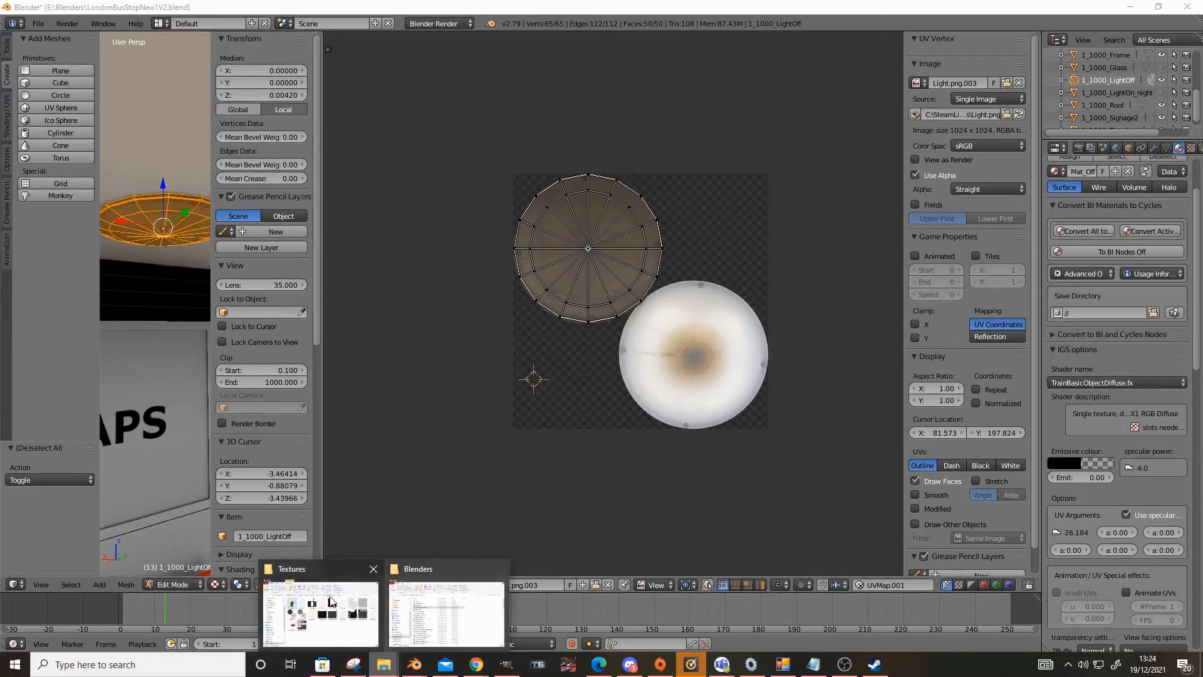
left_click(320, 601)
left_click(387, 247)
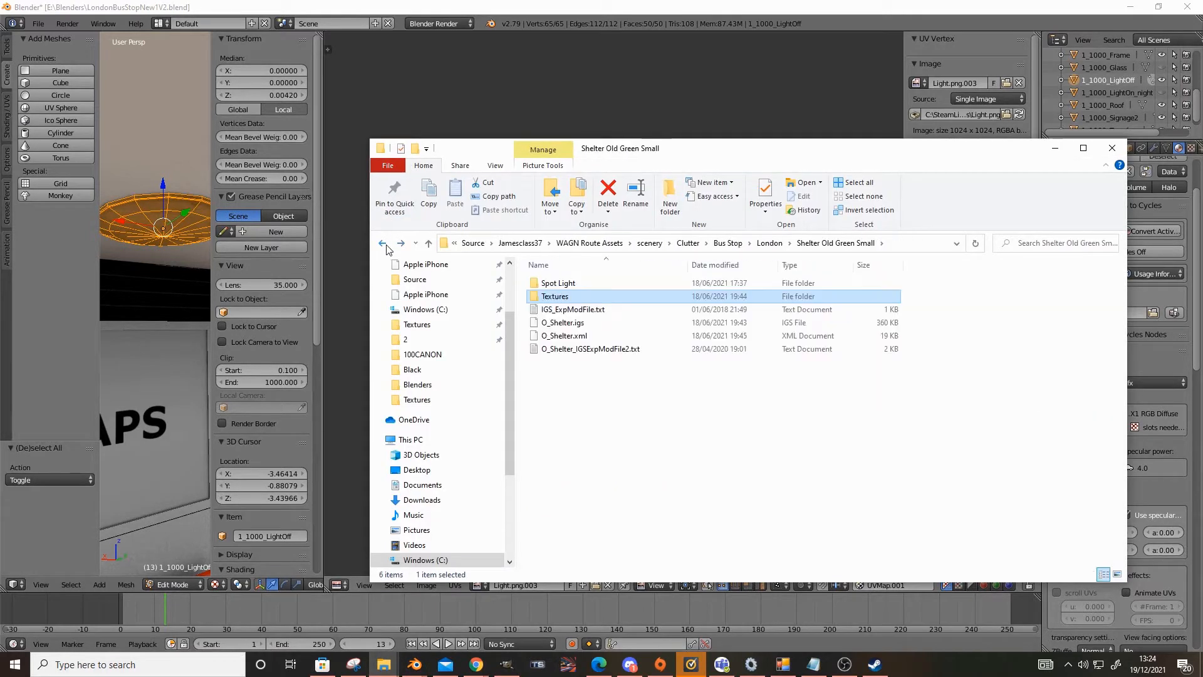
left_click(387, 247)
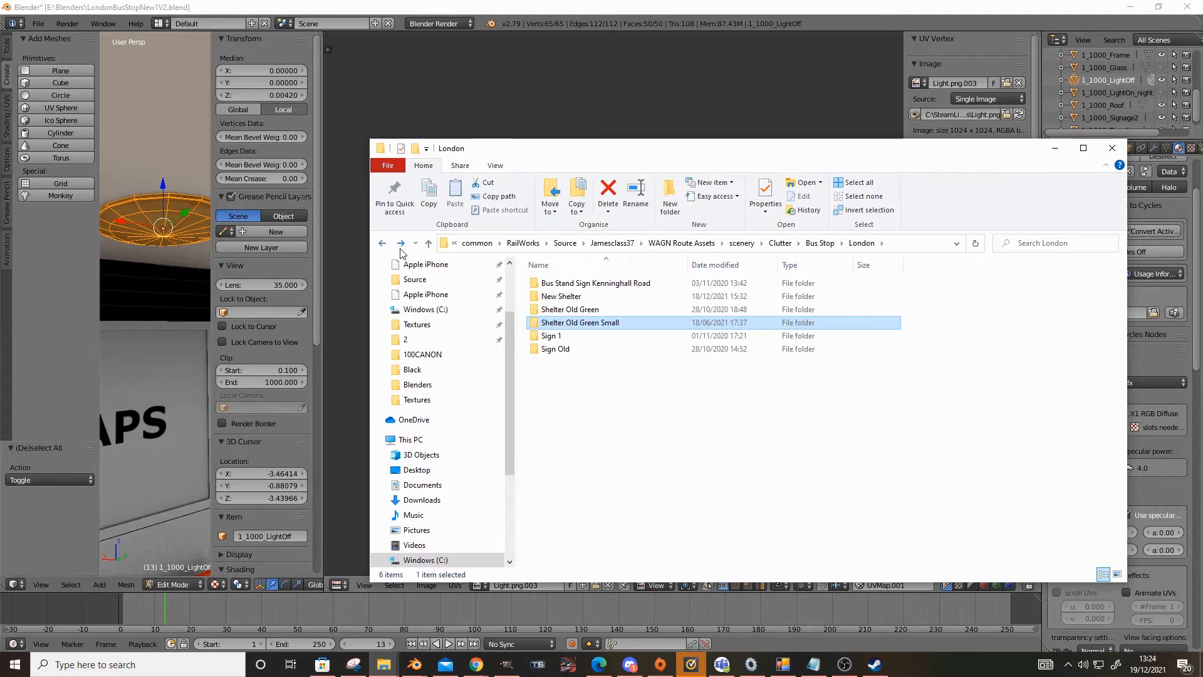
left_click(401, 244)
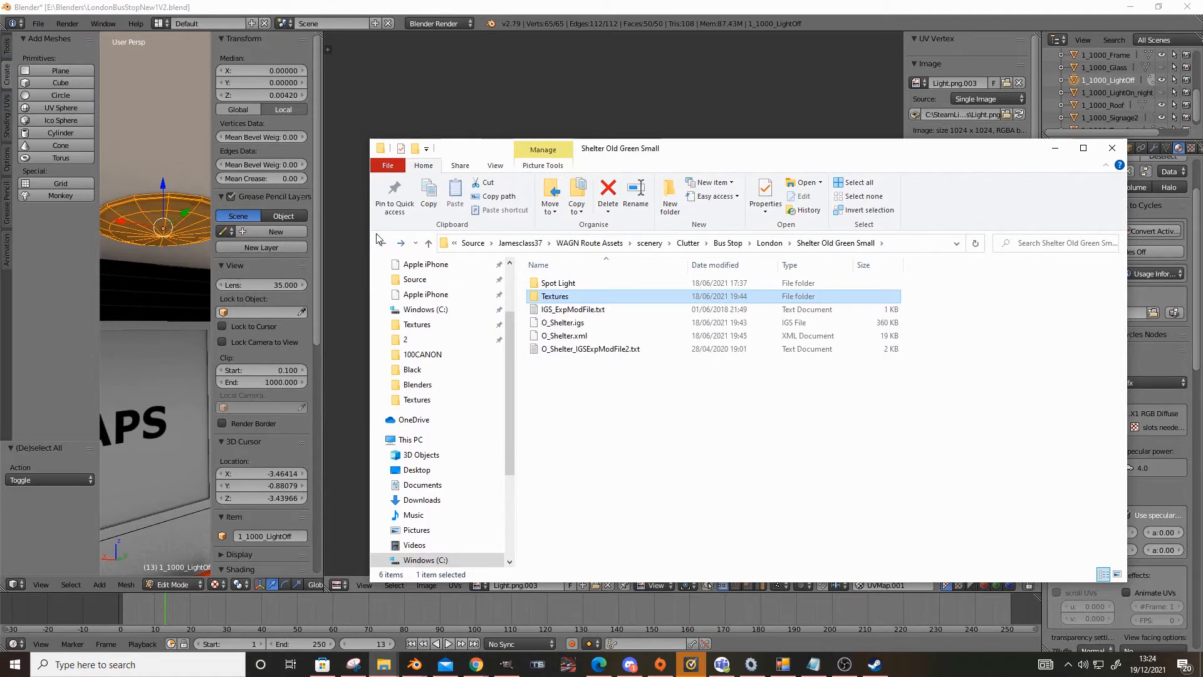
left_click(770, 243)
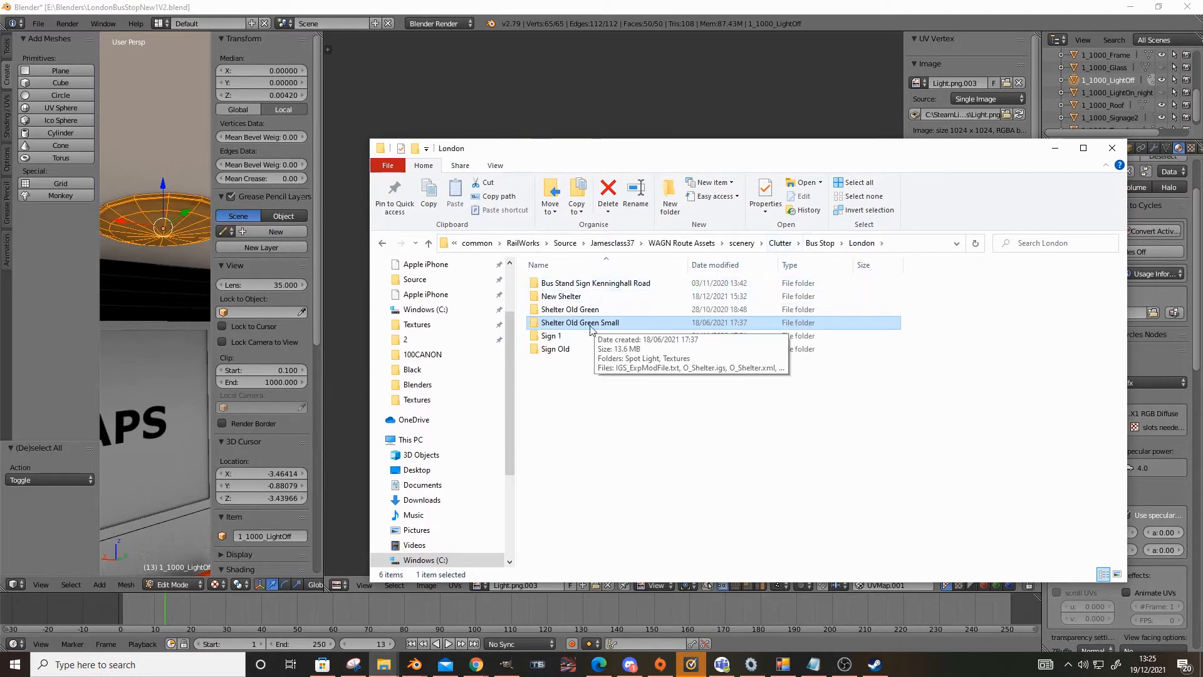
double_click(567, 297)
double_click(572, 297)
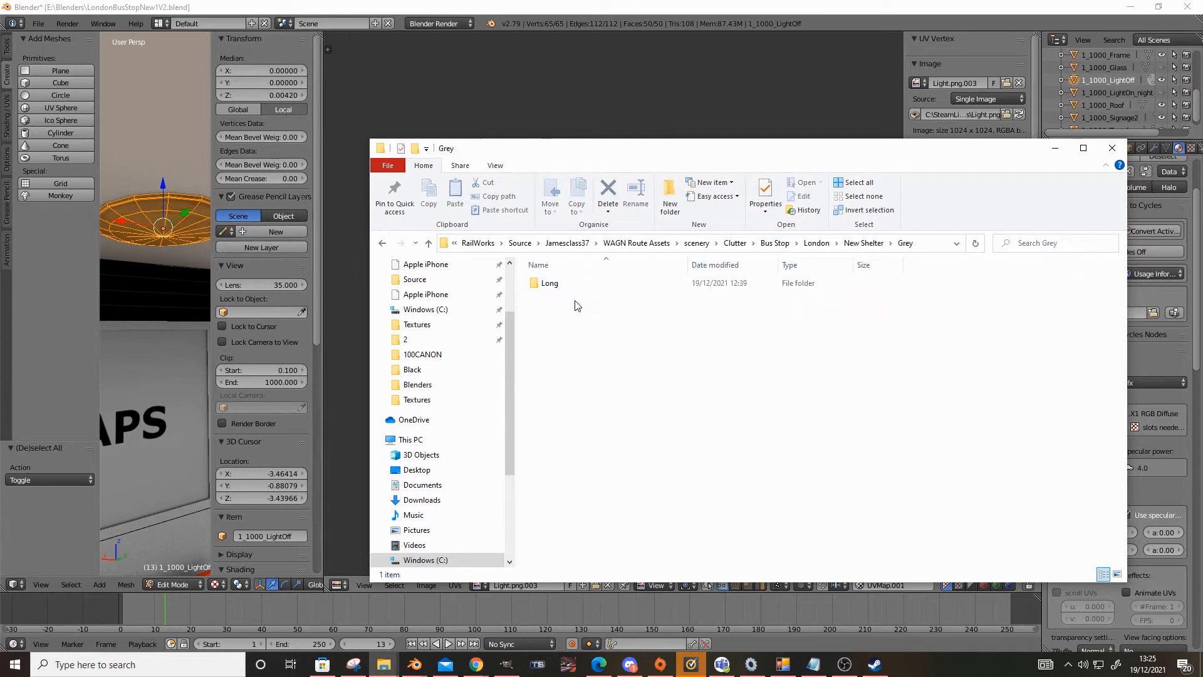
double_click(586, 292)
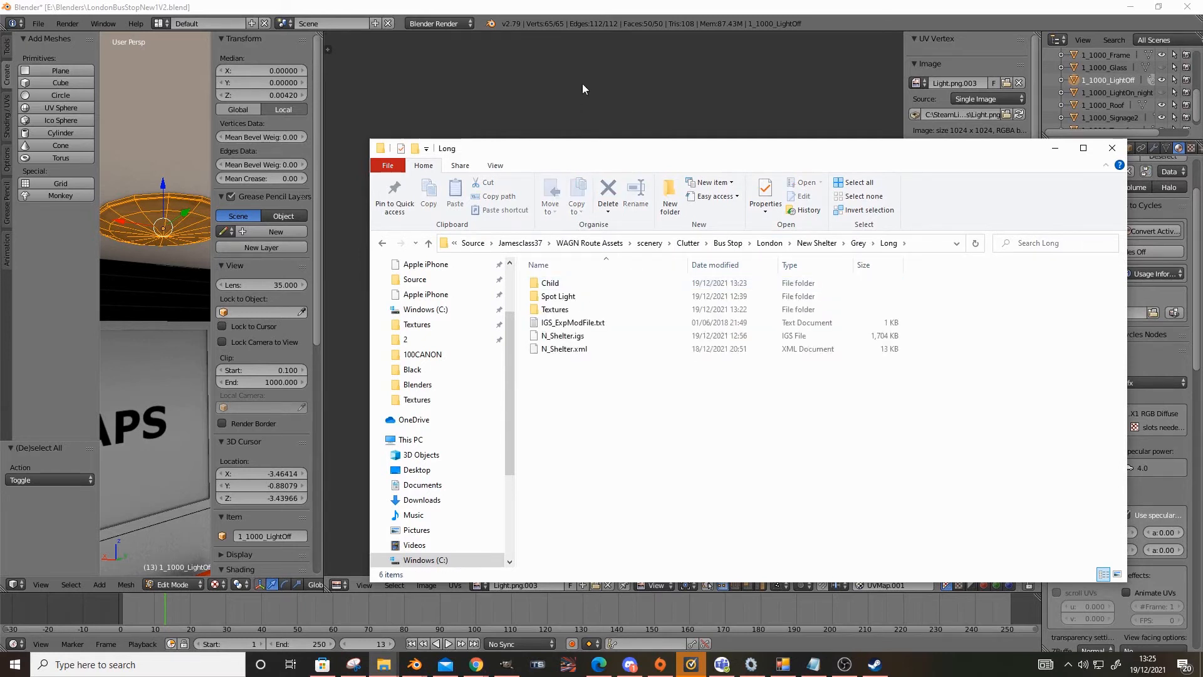
Step: Switch back to Blender and make 1_1000_LightOn_night and 1_1000_Glass visible again
left_click(576, 80)
left_click(1163, 92)
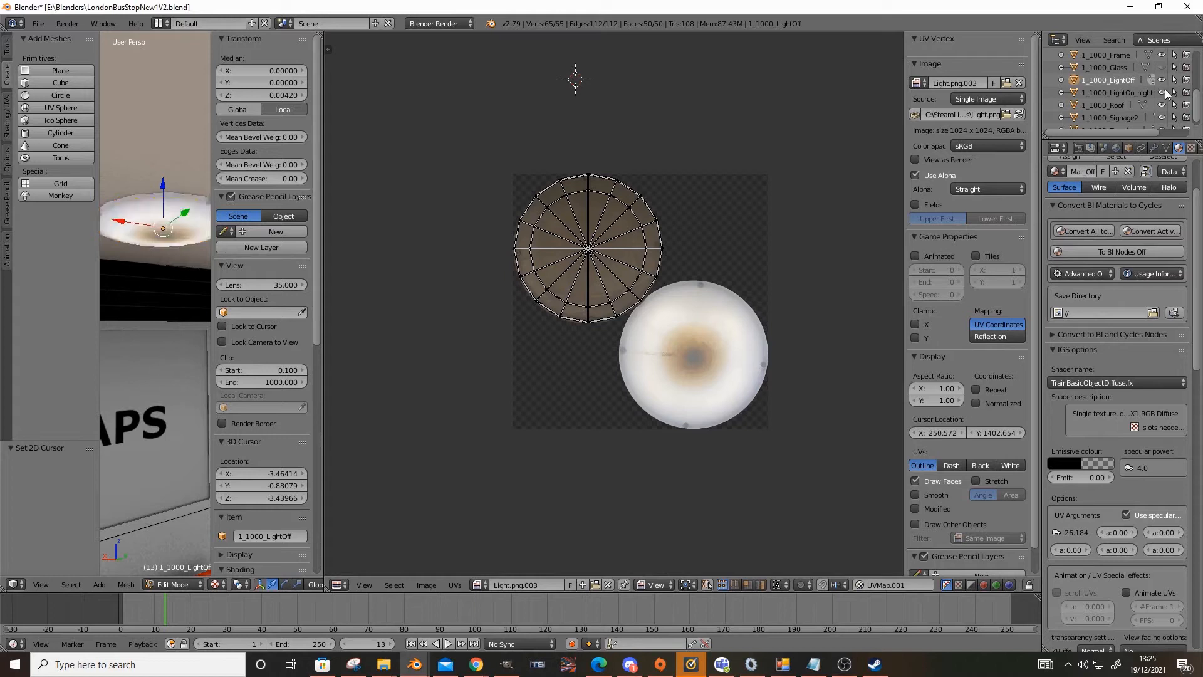
left_click(1163, 70)
scroll(150, 297, "down", 7)
key("a")
key("a")
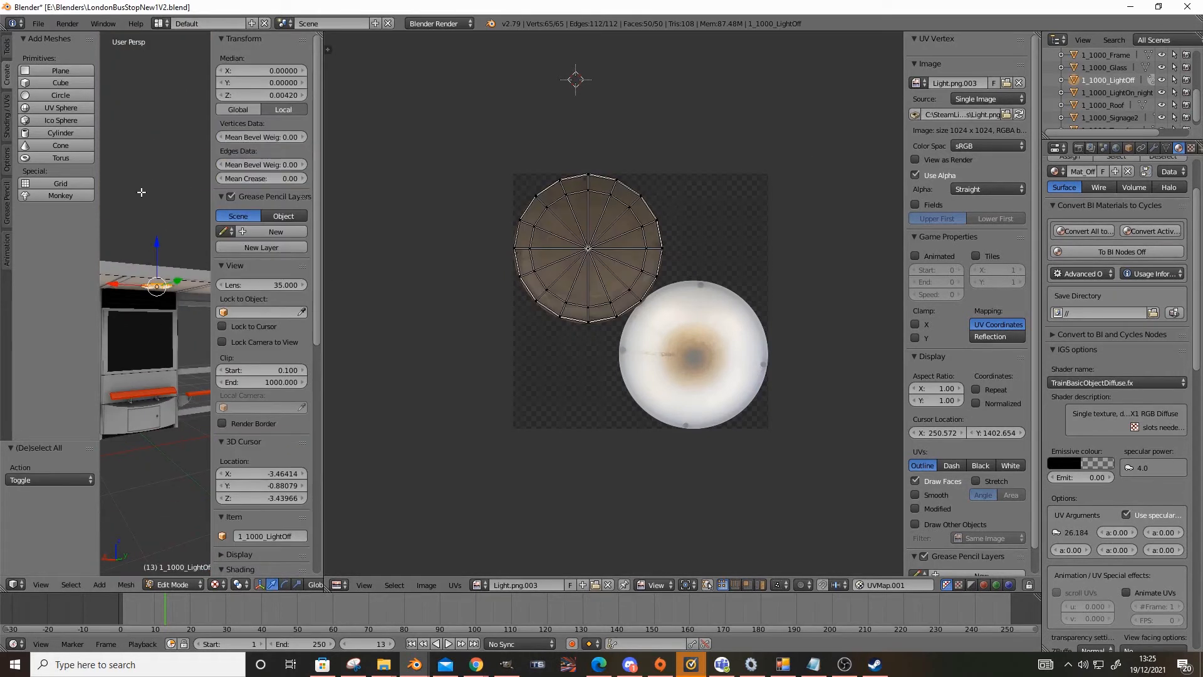
left_click(39, 24)
key("a")
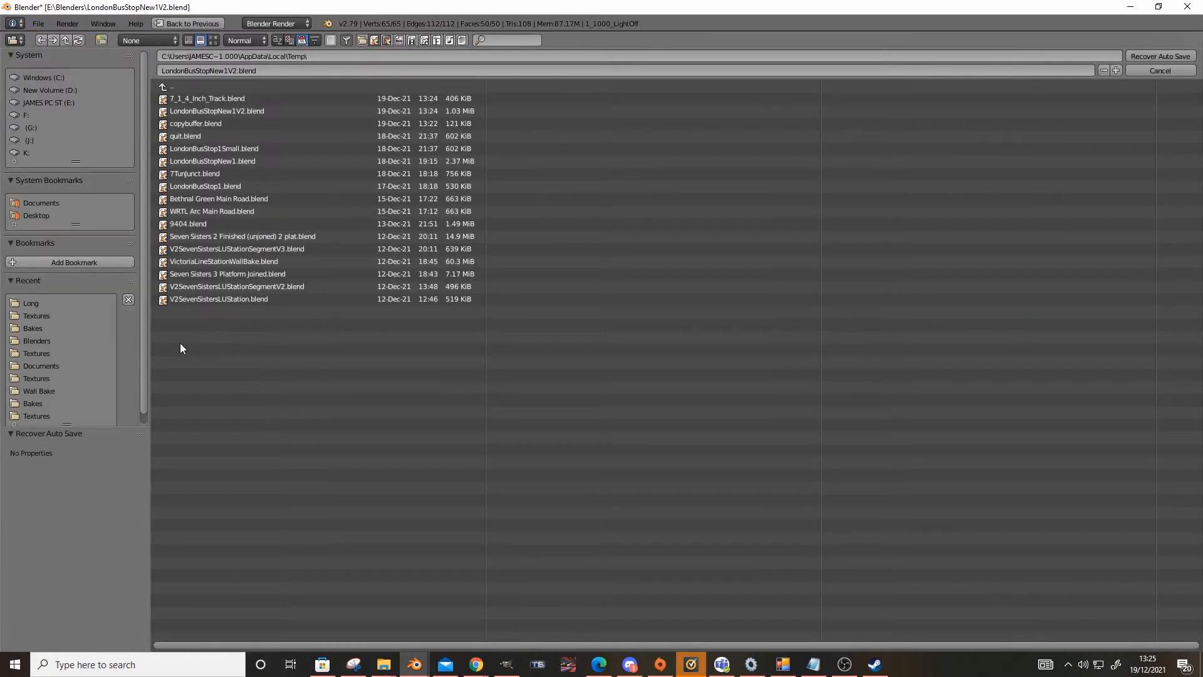
left_click(1160, 70)
Step: Return to Object Mode, select all the shelter objects and export them as an IGS file
key("a")
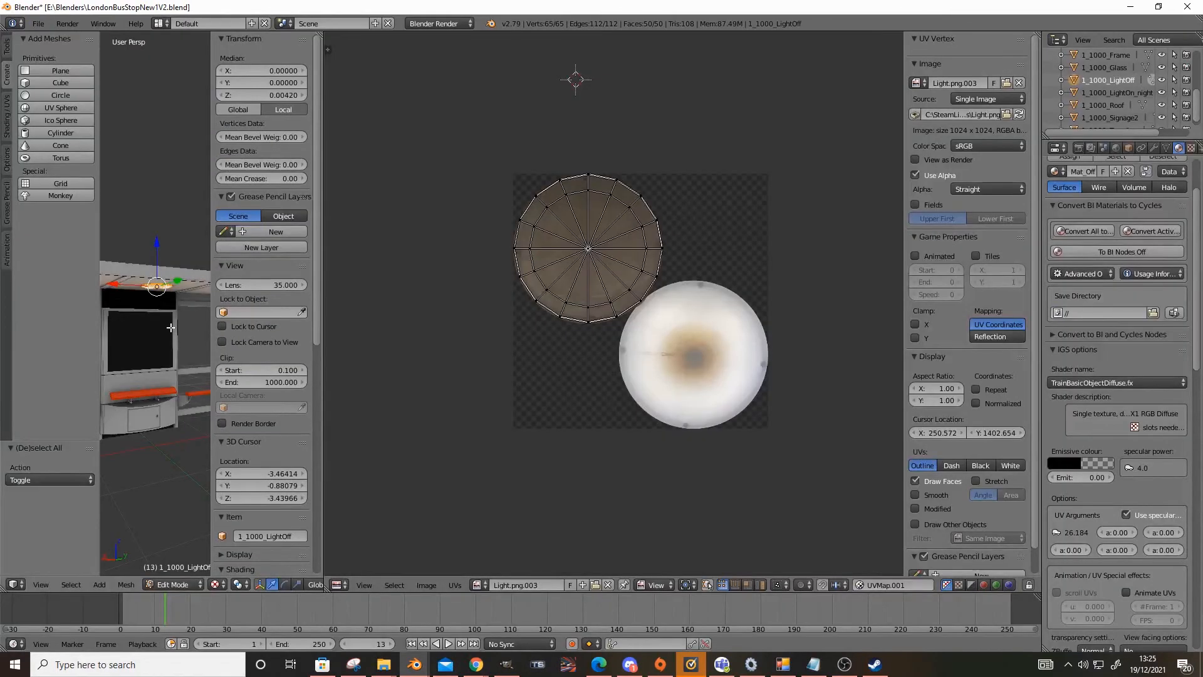
key("a")
scroll(153, 314, "down", 4)
left_click(176, 585)
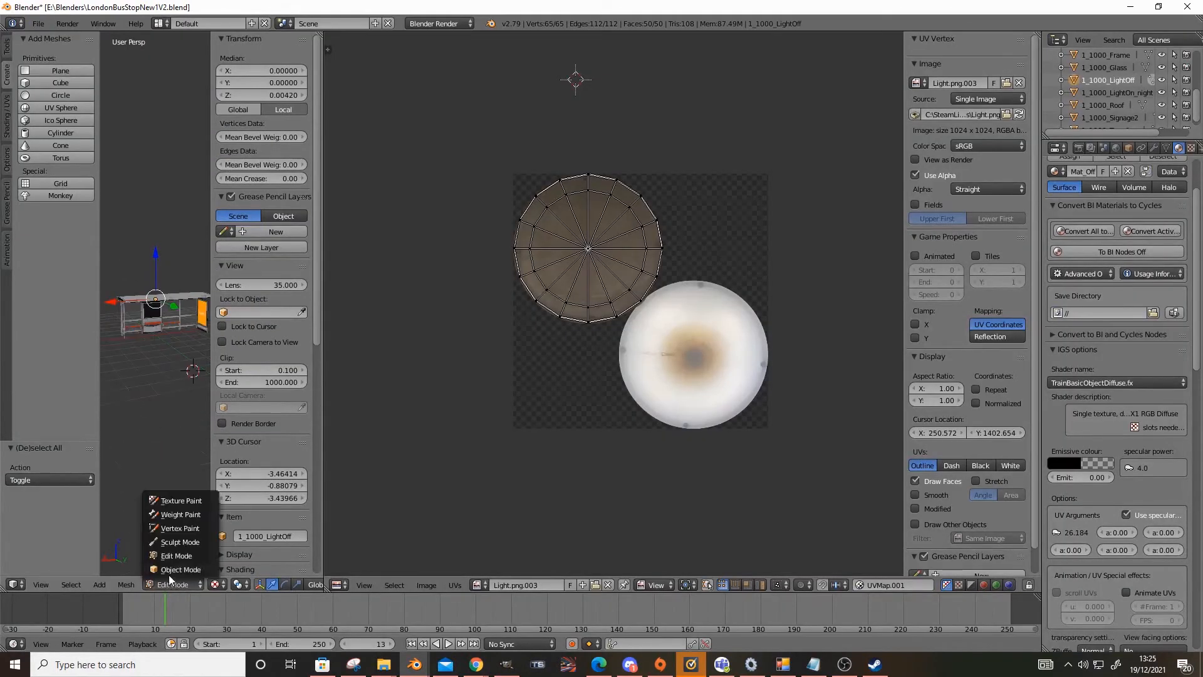
left_click(168, 574)
key("a")
left_click(38, 24)
mouse_move(81, 275)
left_click(201, 387)
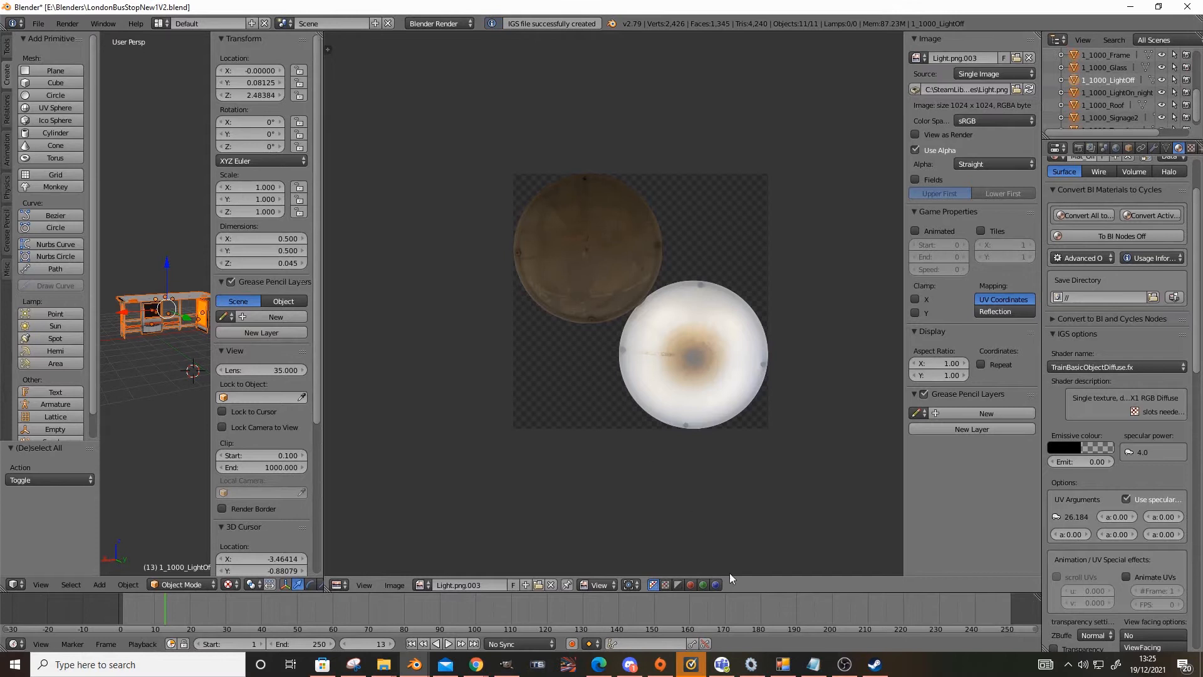
Step: Switch to Blueprint Editor 2 and review the display names and render component, including Geometry ID, of N_Shelter.xml
left_click(752, 665)
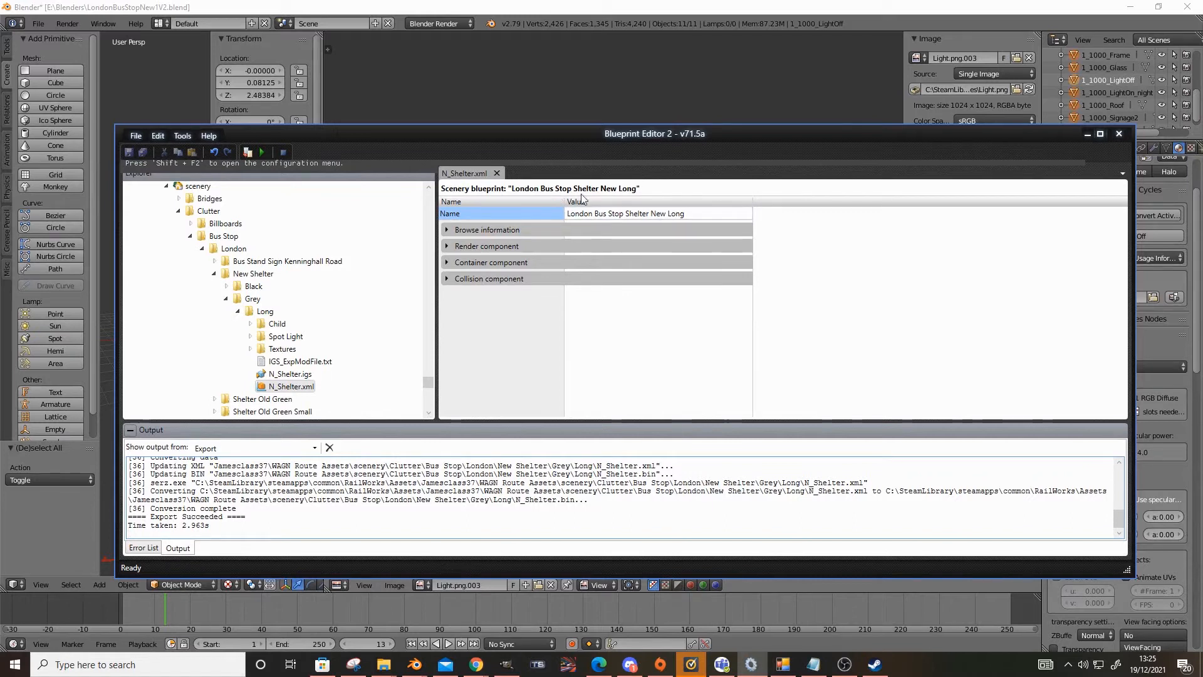
left_click(446, 230)
left_click(455, 245)
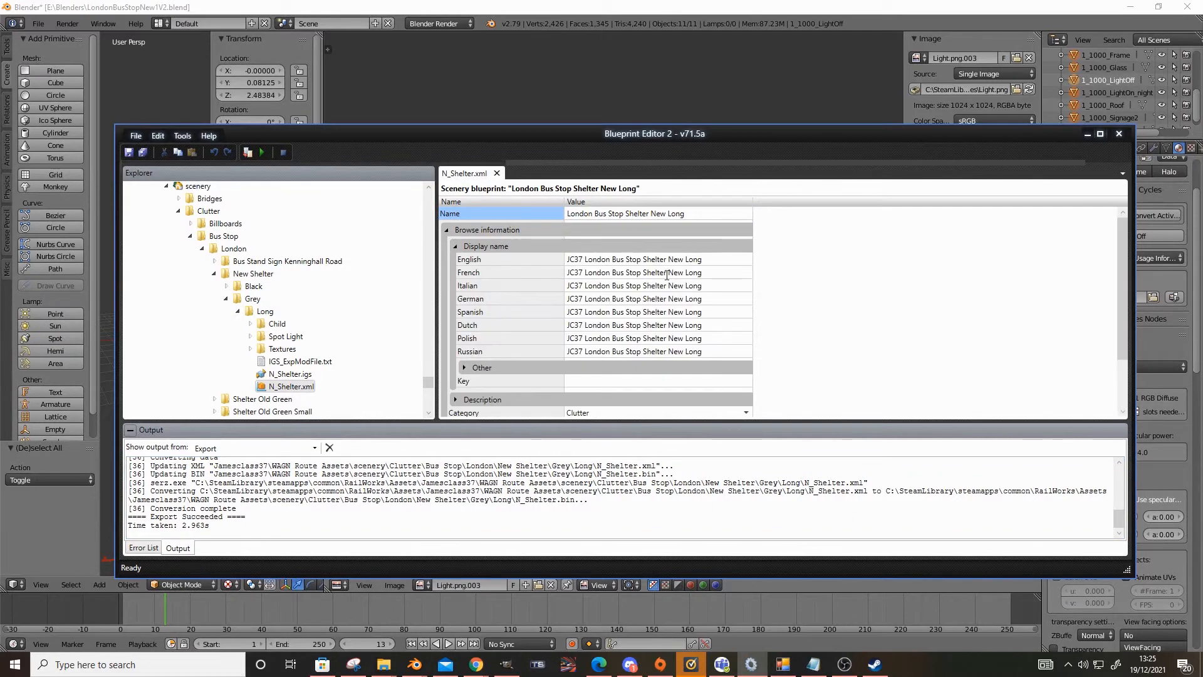
scroll(764, 328, "down", 3)
left_click(446, 379)
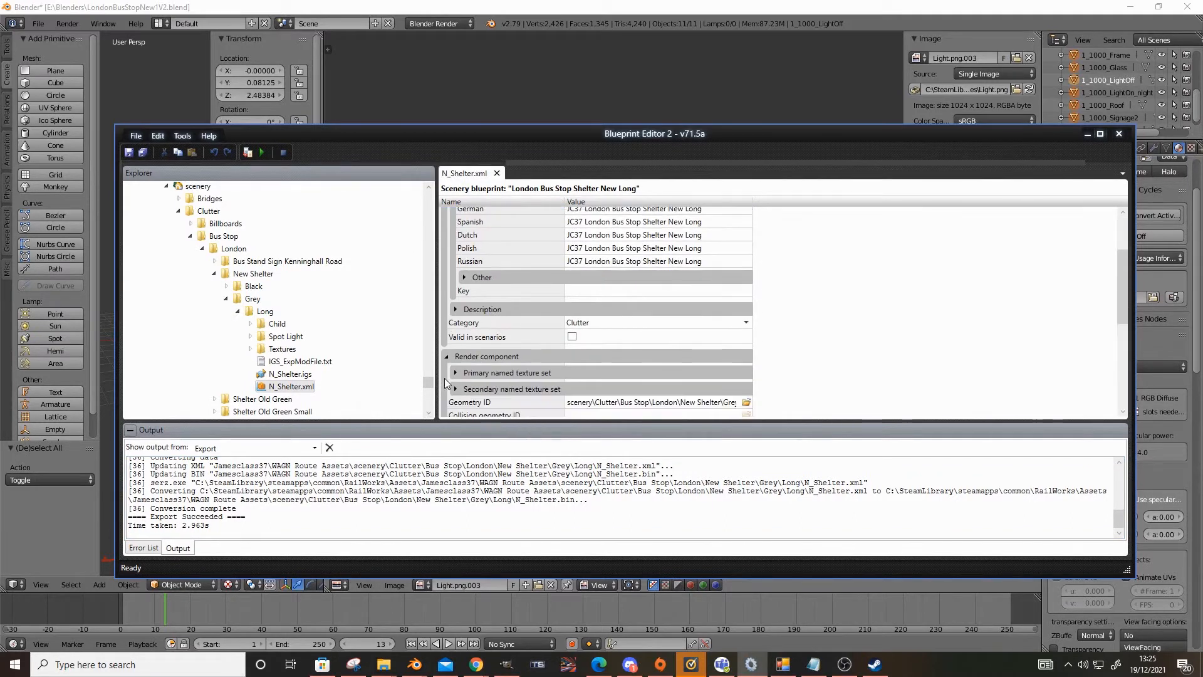
scroll(483, 361, "down", 5)
left_click(640, 313)
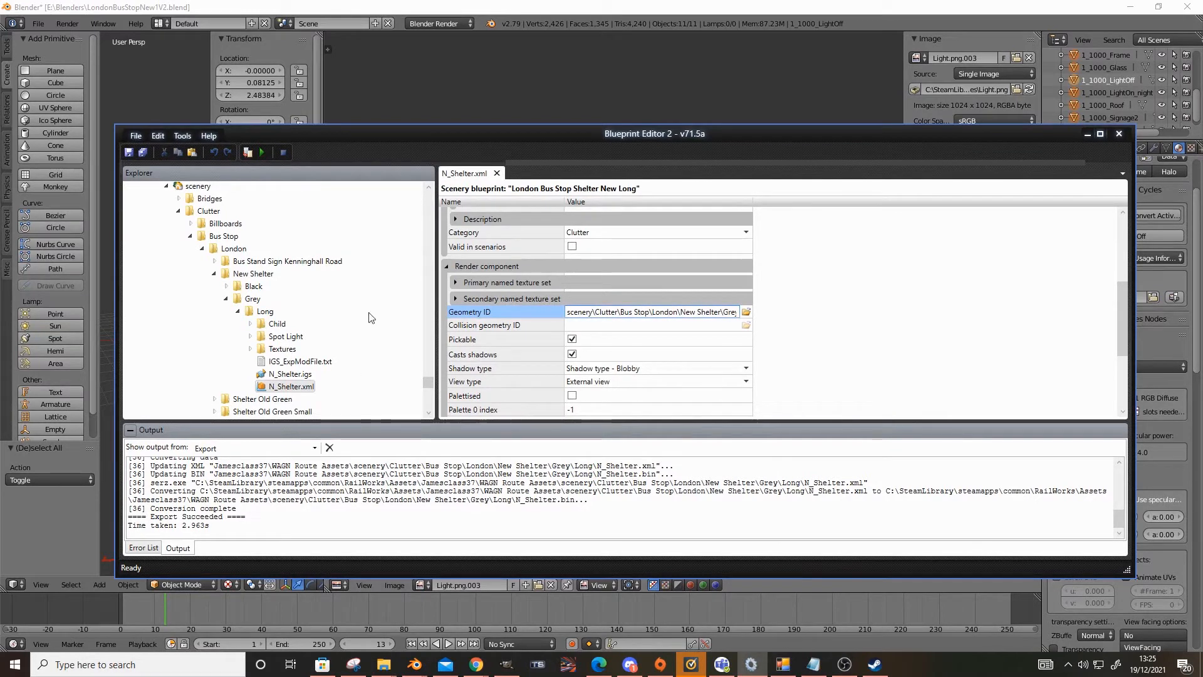
scroll(596, 366, "down", 6)
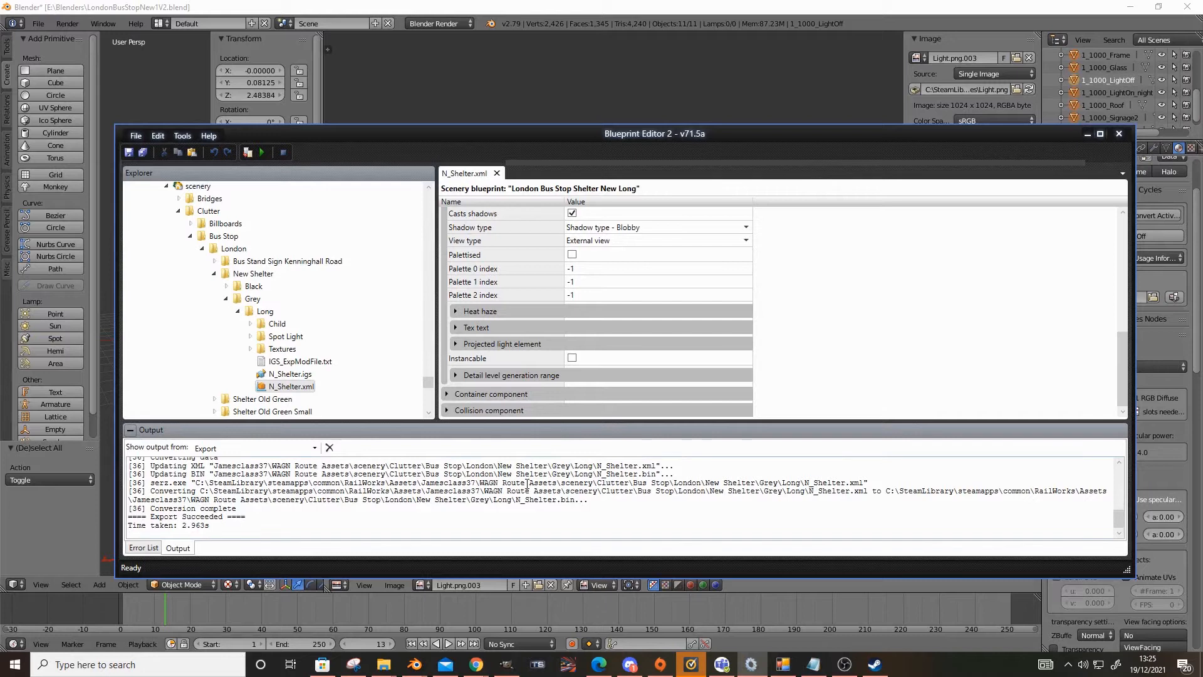
Step: Preview N_Shelter.xml in Train Simulator and examine the shelter's roof end and front
key("F5")
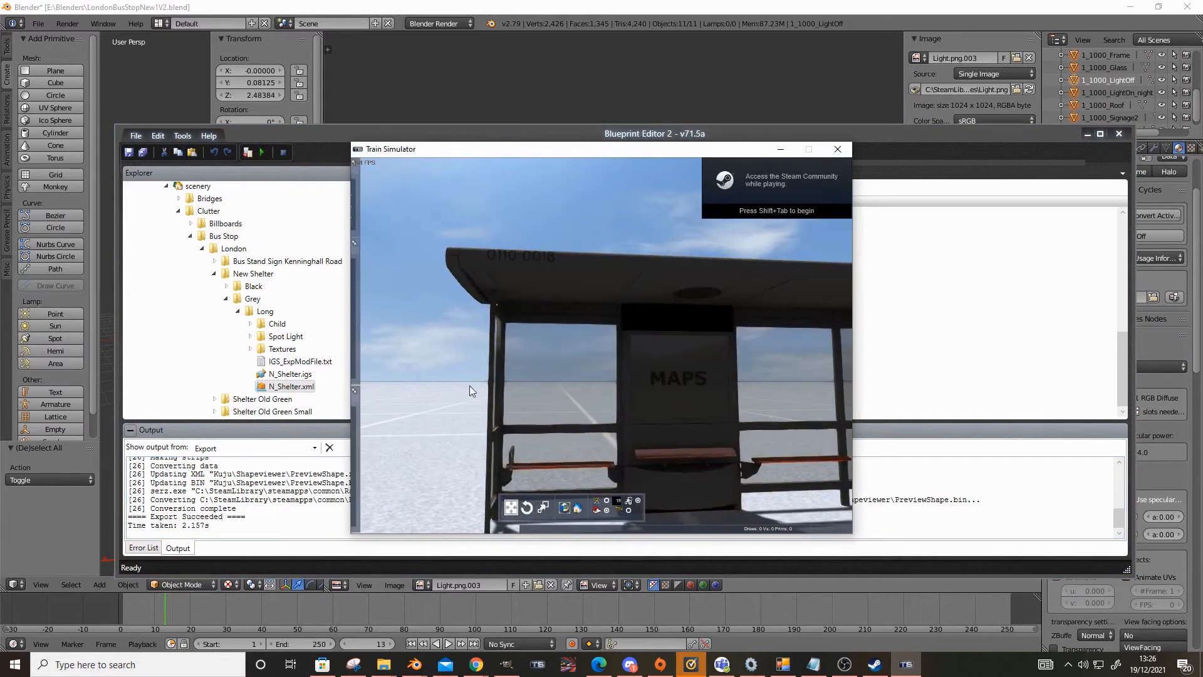
right_click_drag(385, 364, 395, 342)
key("Left")
key("Up")
key("Down")
key("Up")
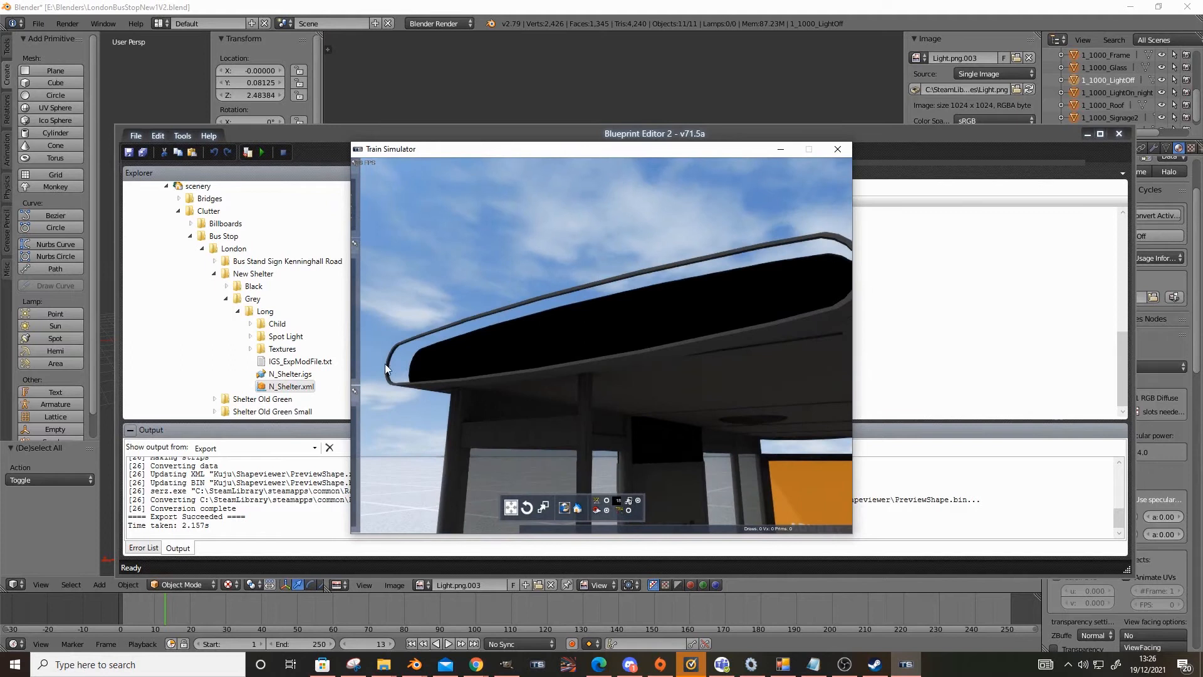
key("Down")
key("Right")
Step: Examine the previewed shelter's maps panel, ceiling light and Advert 2 panel in daylight
right_click_drag(529, 276, 568, 295)
key("Up")
key("Up")
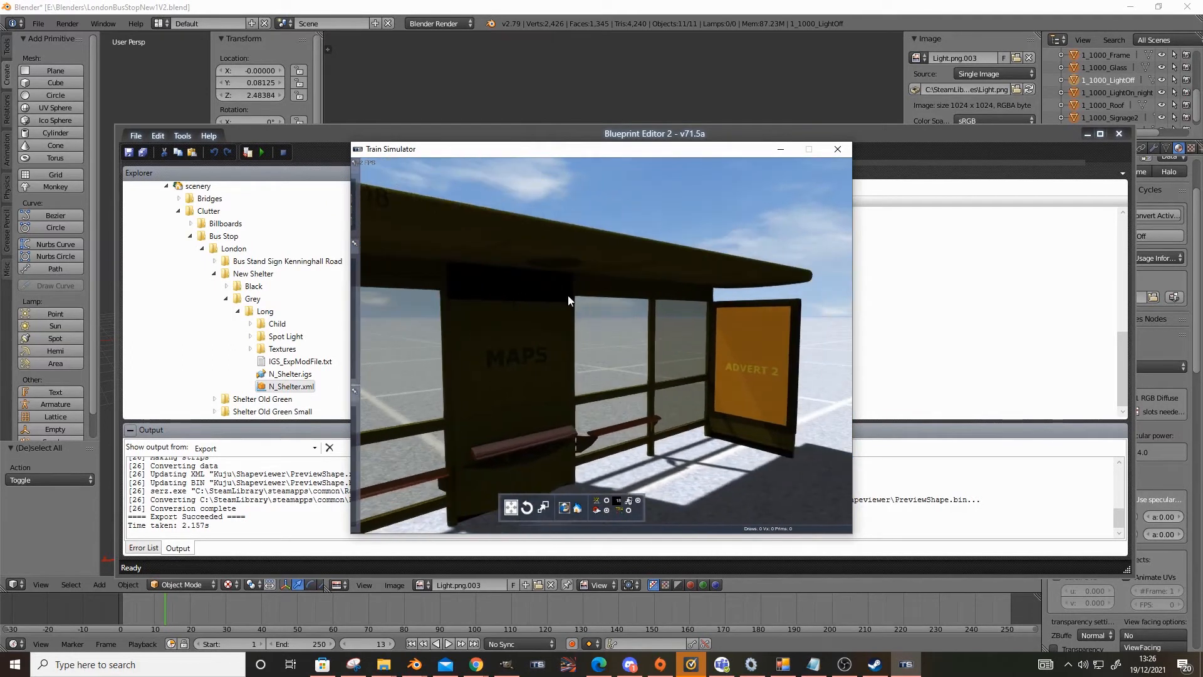
key("Right")
key("Up")
right_click_drag(641, 296, 632, 260)
key("Down")
key("Down")
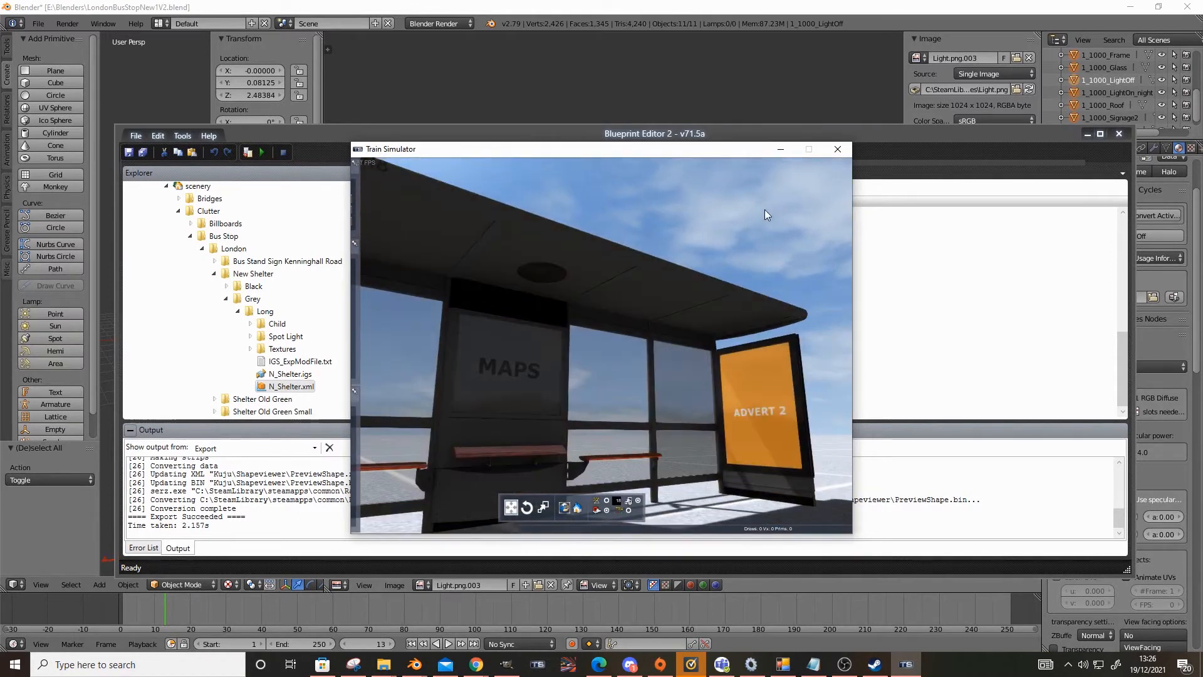
Step: Set the preview to night and examine the ceiling light up close and the advert panel from farther away
left_click(380, 209)
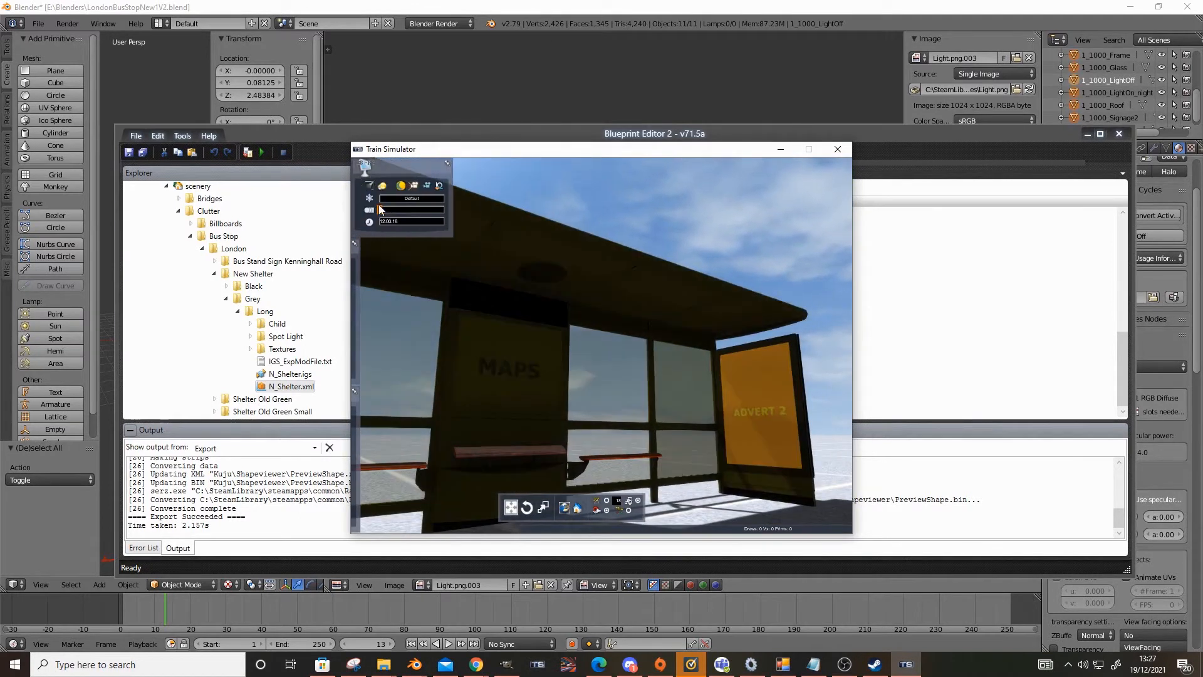
left_click(402, 186)
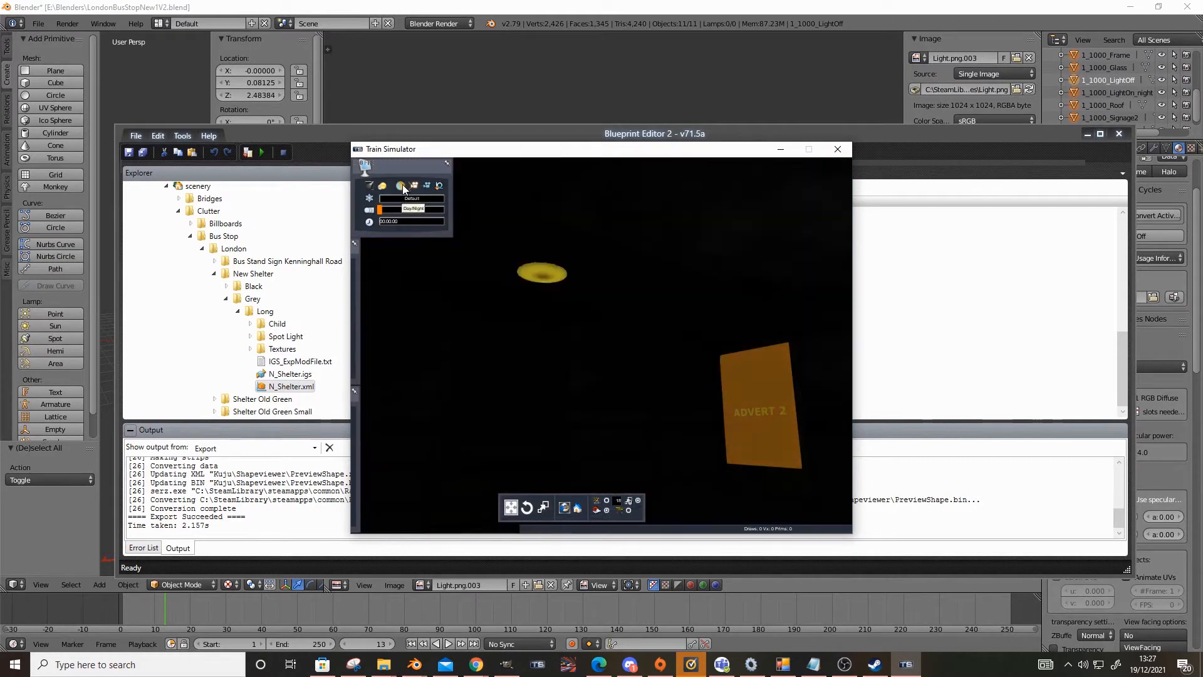
right_click_drag(641, 204, 622, 188)
key("Up")
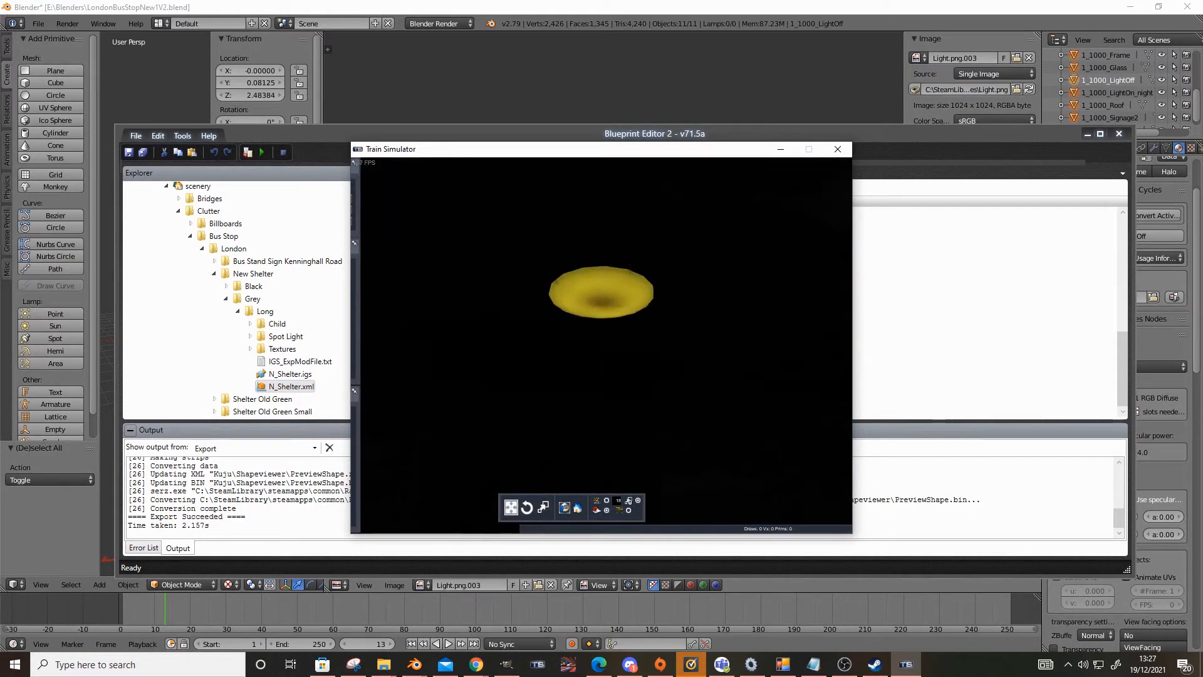
key("Down")
right_click_drag(709, 263, 691, 435)
key("Down")
key("Down")
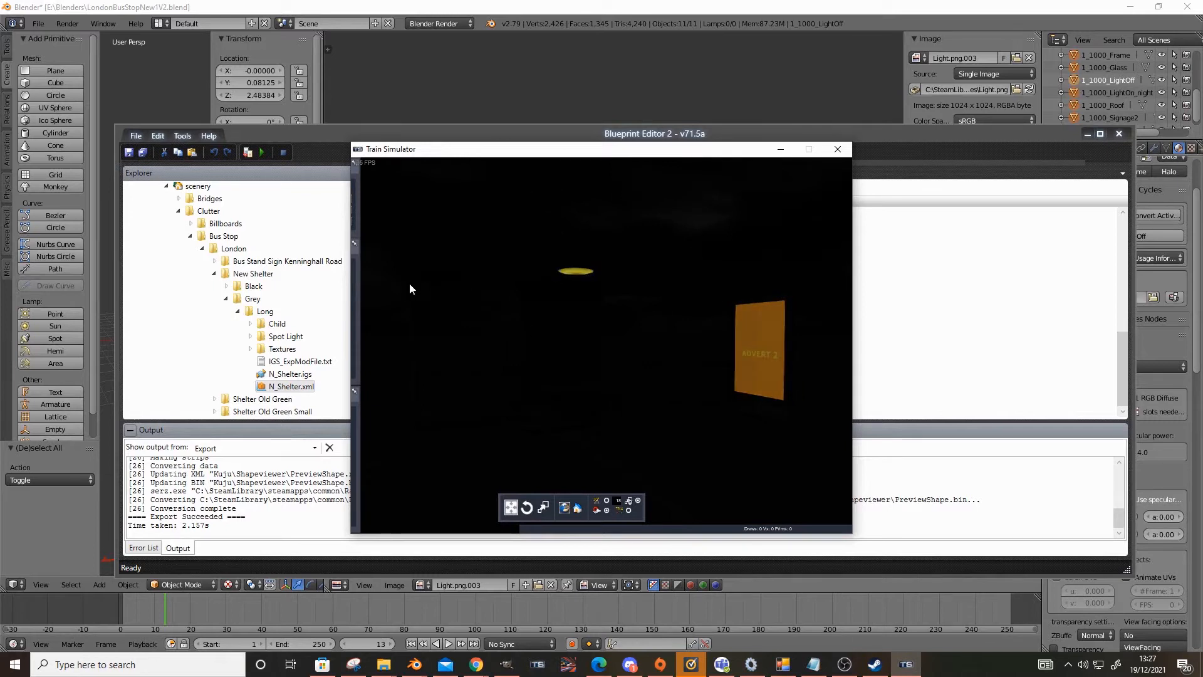
Step: Set the preview back to daytime, view the whole shelter and return to the blueprint
right_click_drag(571, 466, 643, 433)
mouse_move(358, 203)
left_click(399, 189)
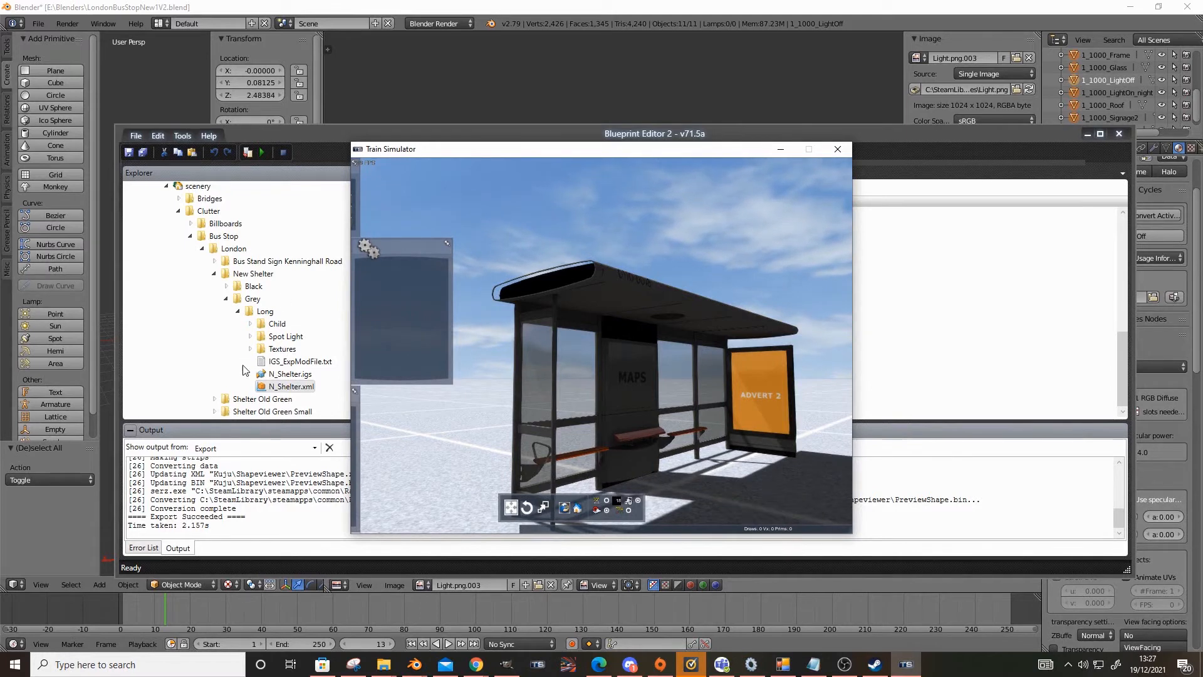
left_click(131, 353)
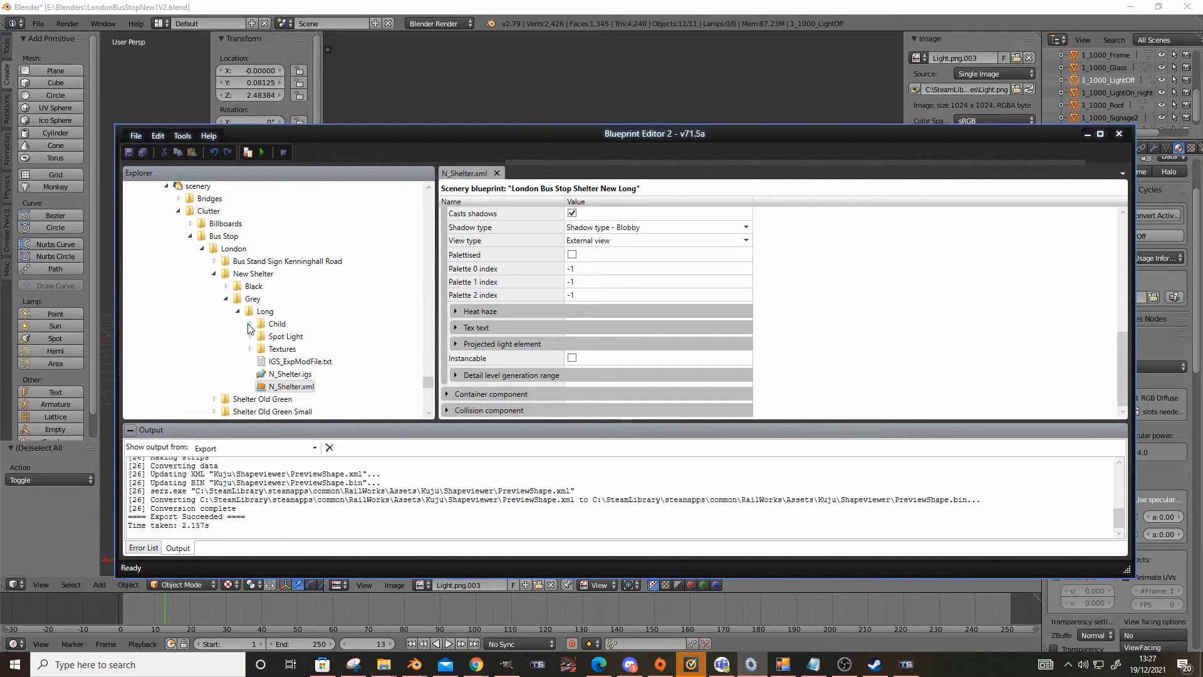
Step: Add a new Scenery blueprint named Child.xml to the Child folder under New Shelter\Grey\Long
left_click(250, 324)
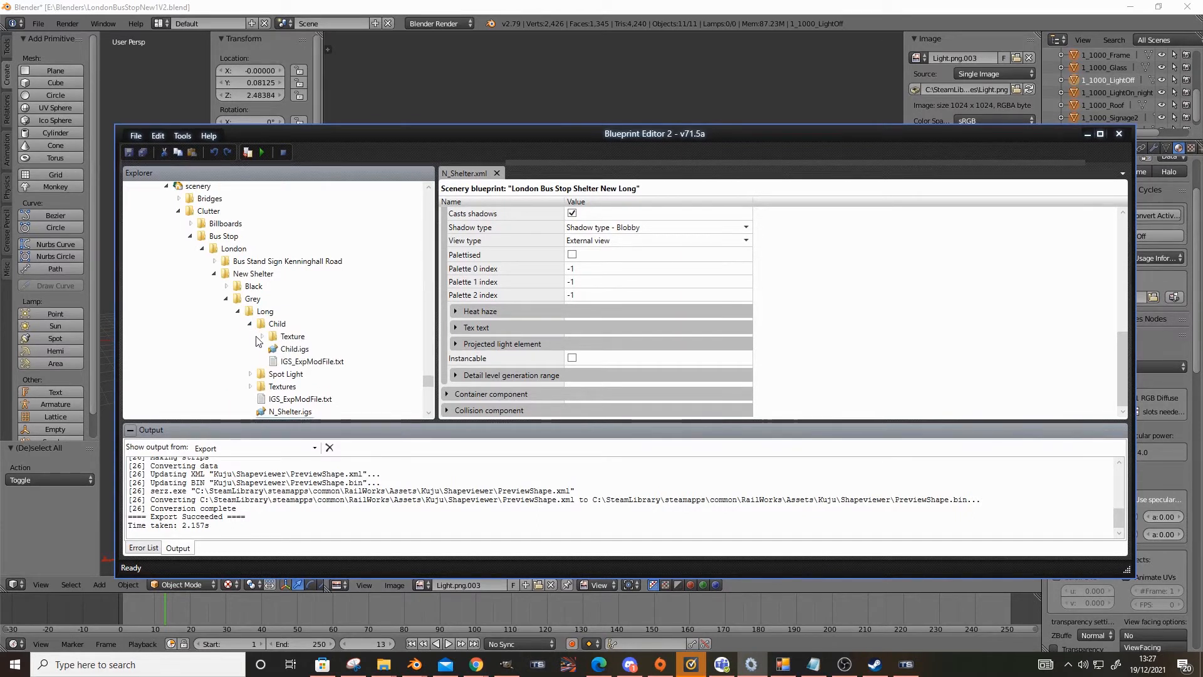
left_click(278, 324)
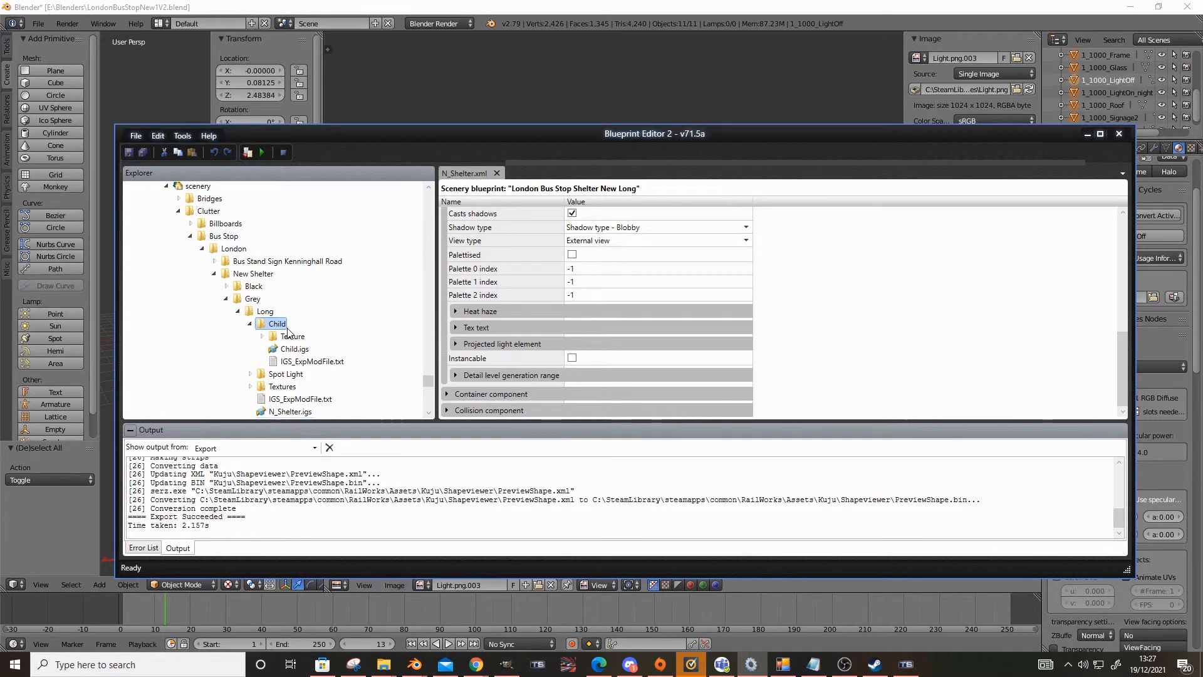
right_click(282, 325)
mouse_move(332, 329)
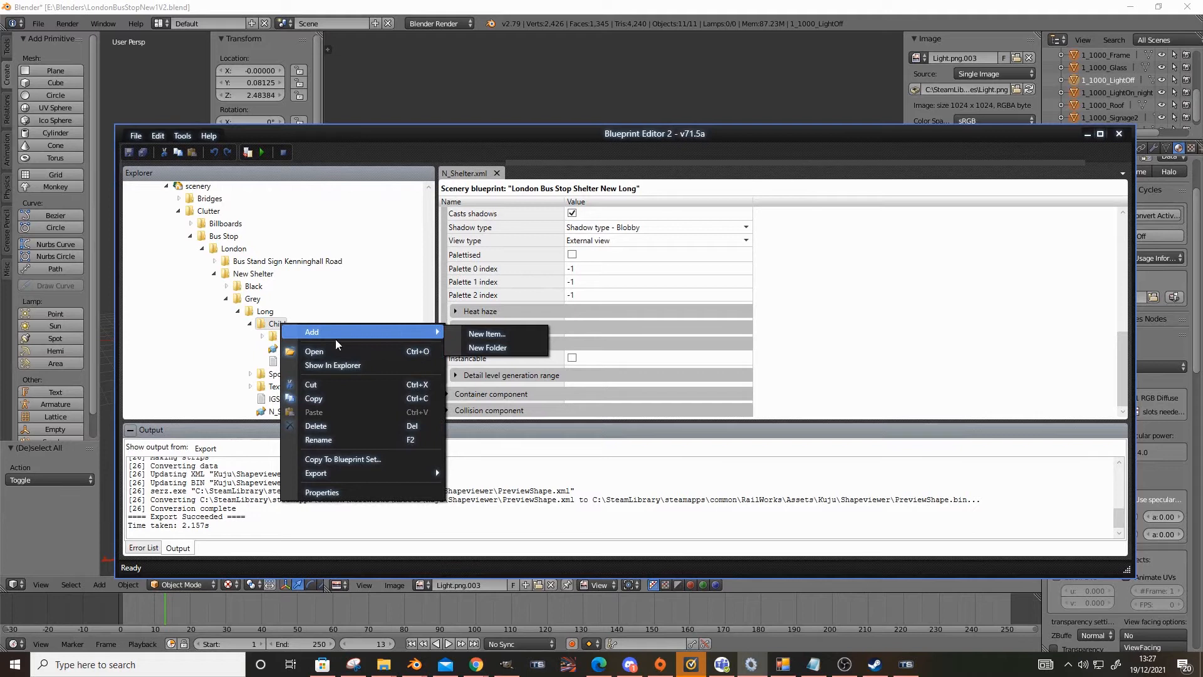
left_click(487, 334)
left_click(531, 271)
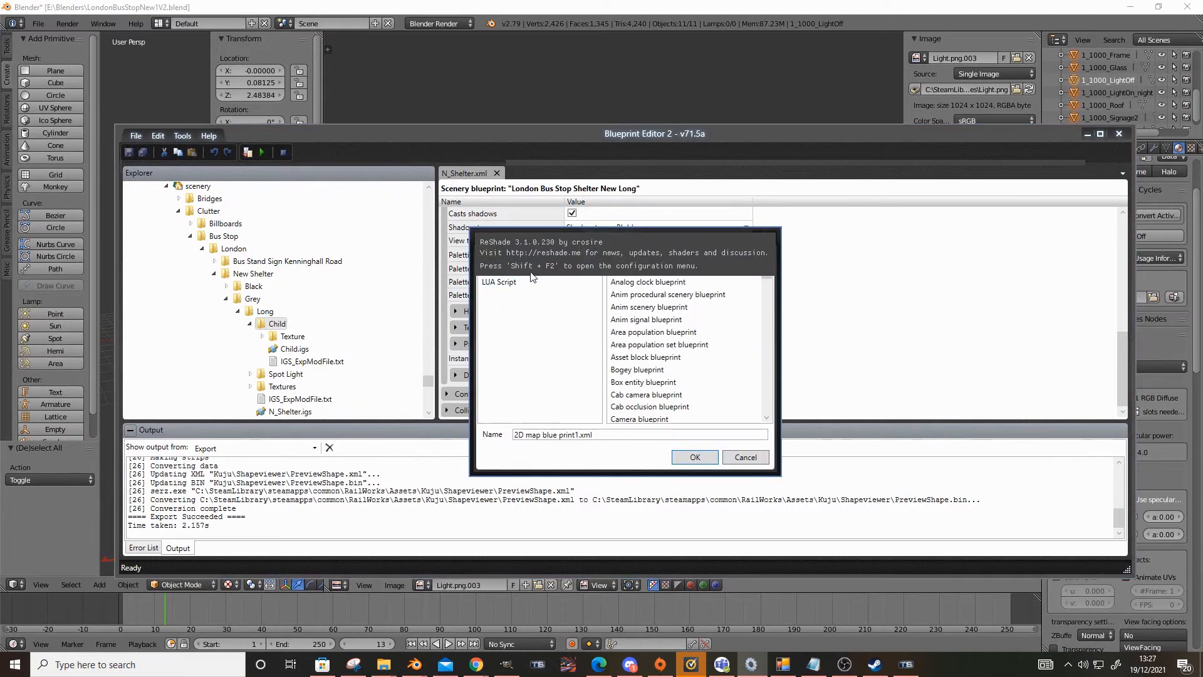
scroll(639, 344, "down", 20)
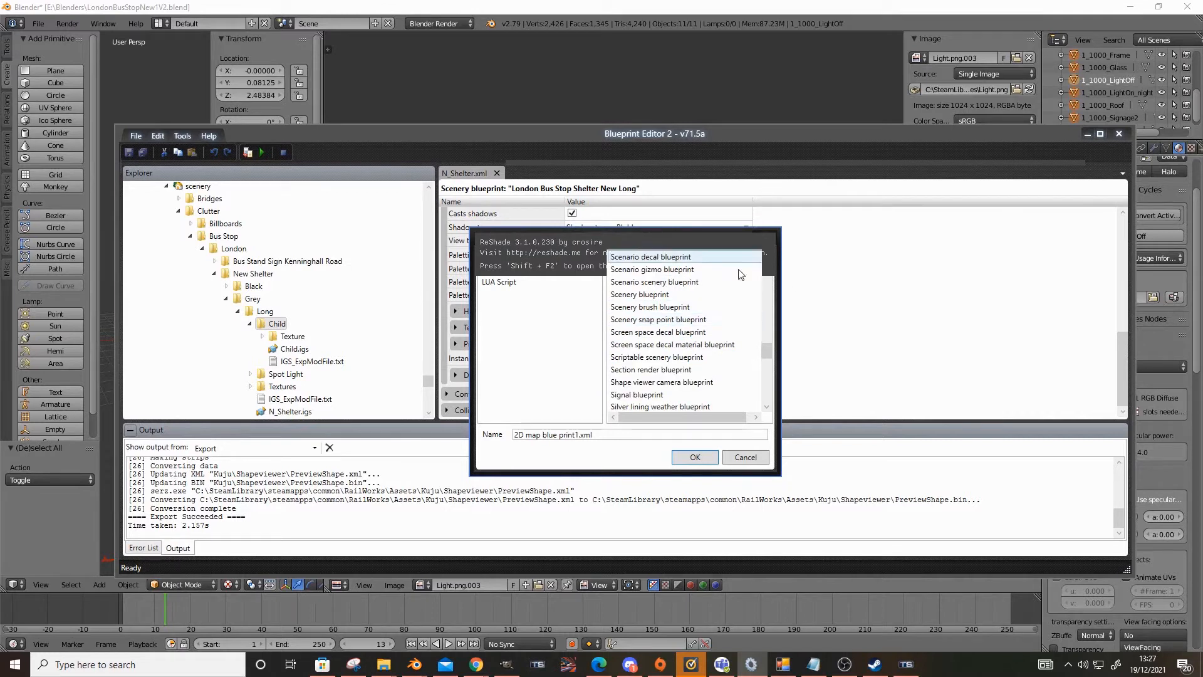
left_click(665, 294)
left_click(576, 435)
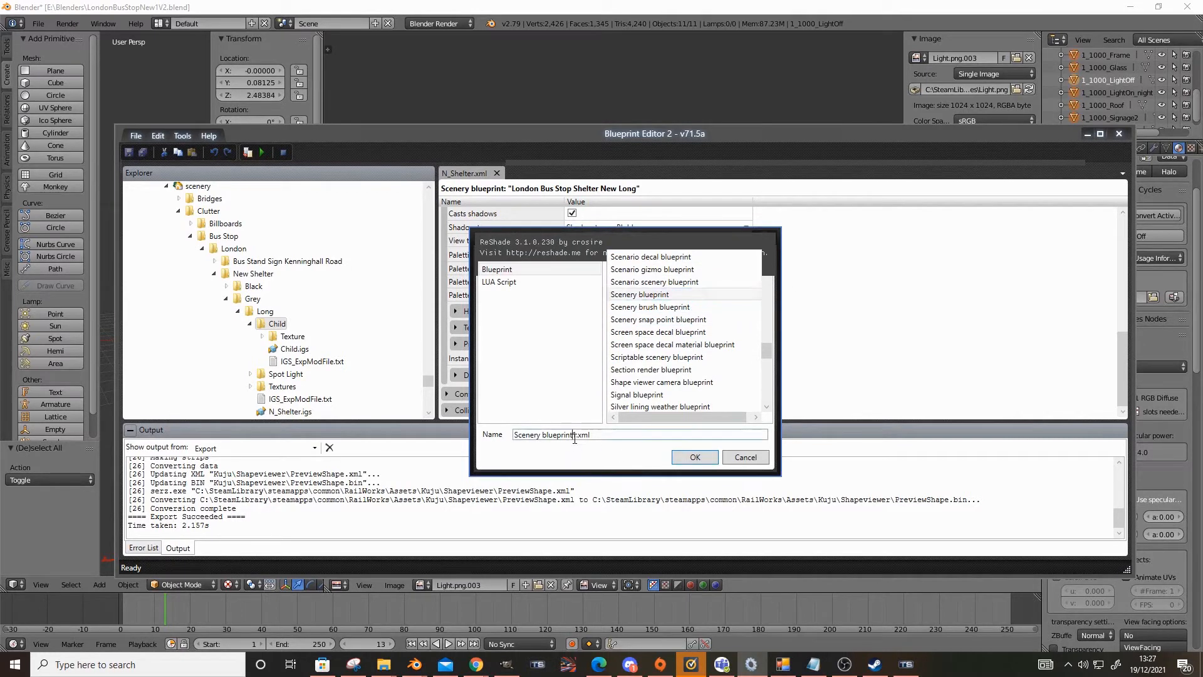
left_click_drag(576, 435, 429, 453)
type("Child")
key("Return")
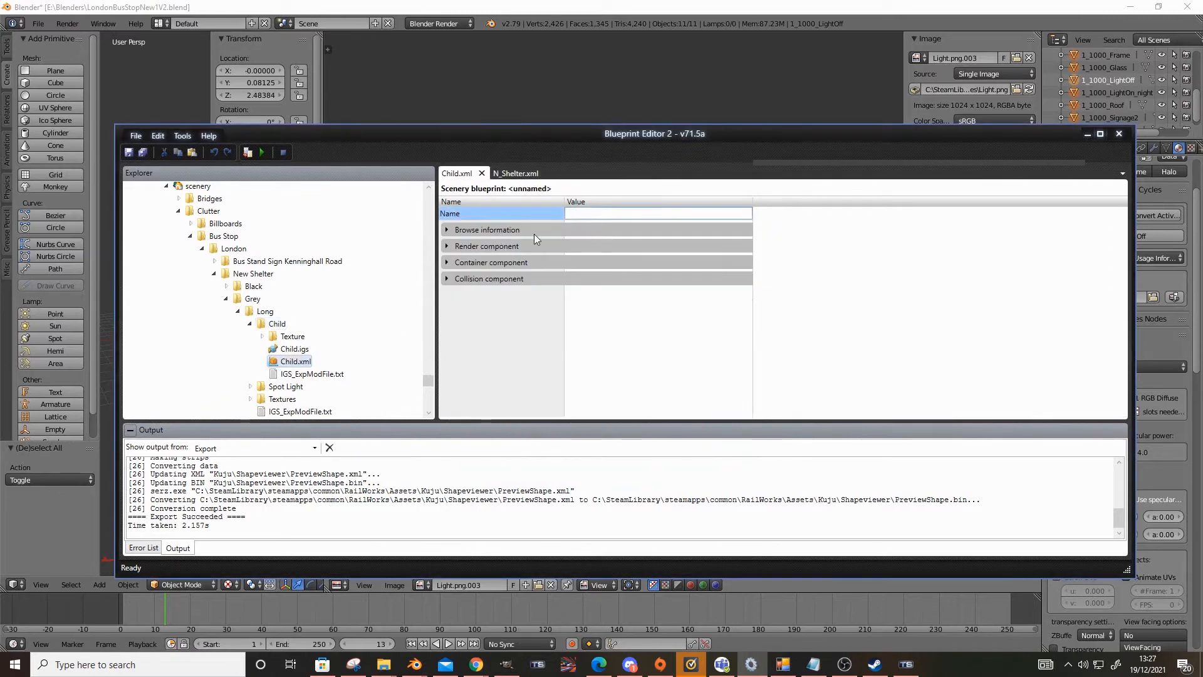
Step: Name the blueprint Child with the display name JC37 Child and set its category to Exclude from browser list
type("Child")
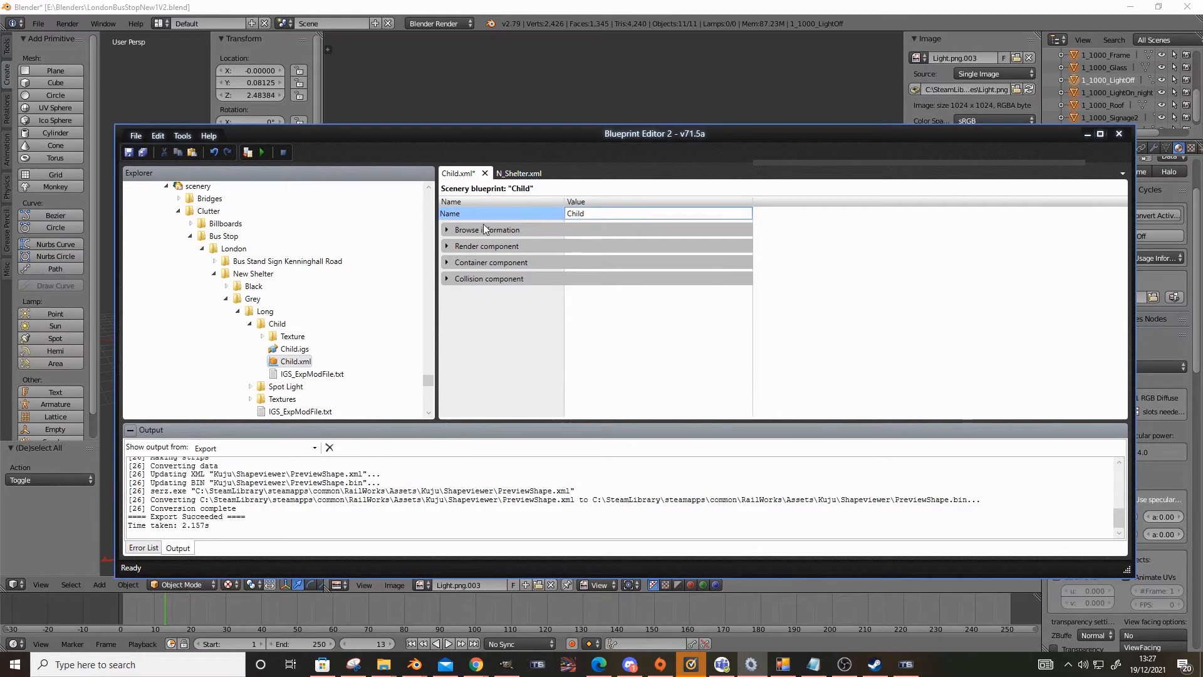
left_click(446, 231)
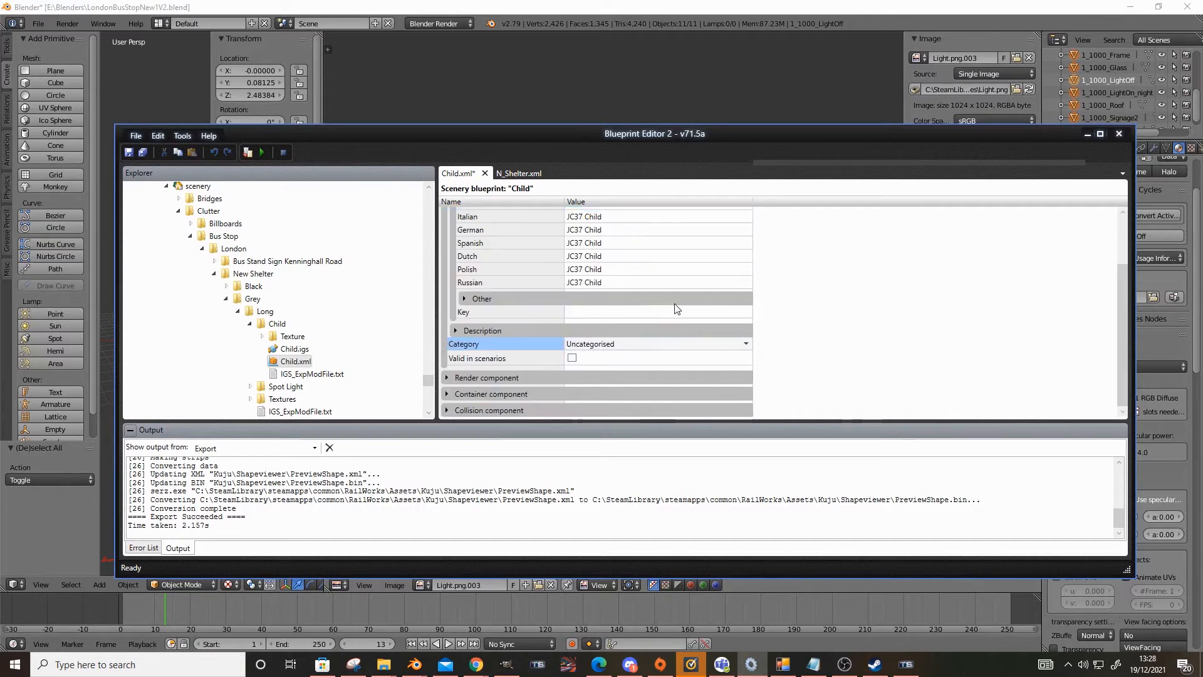
left_click(653, 342)
scroll(611, 351, "up", 2)
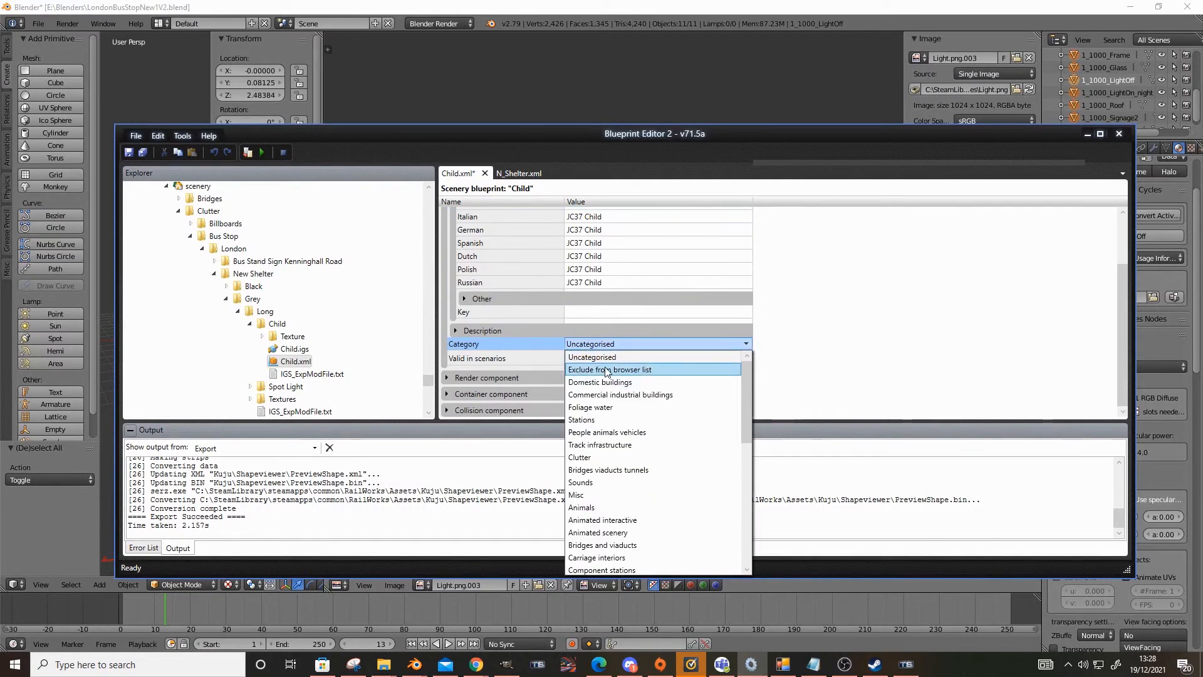
left_click(605, 368)
Step: Set the render component's Geometry ID to the Child.igs file in New Shelter\Grey\Long\Child
left_click(453, 377)
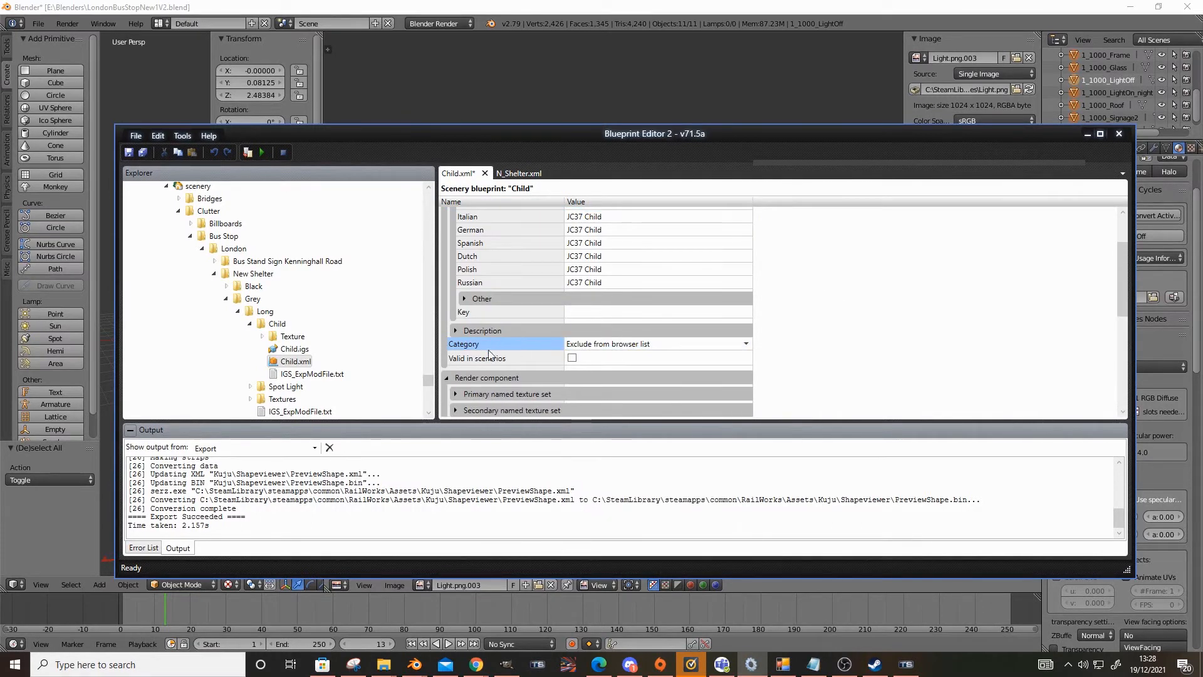
scroll(307, 364, "down", 2)
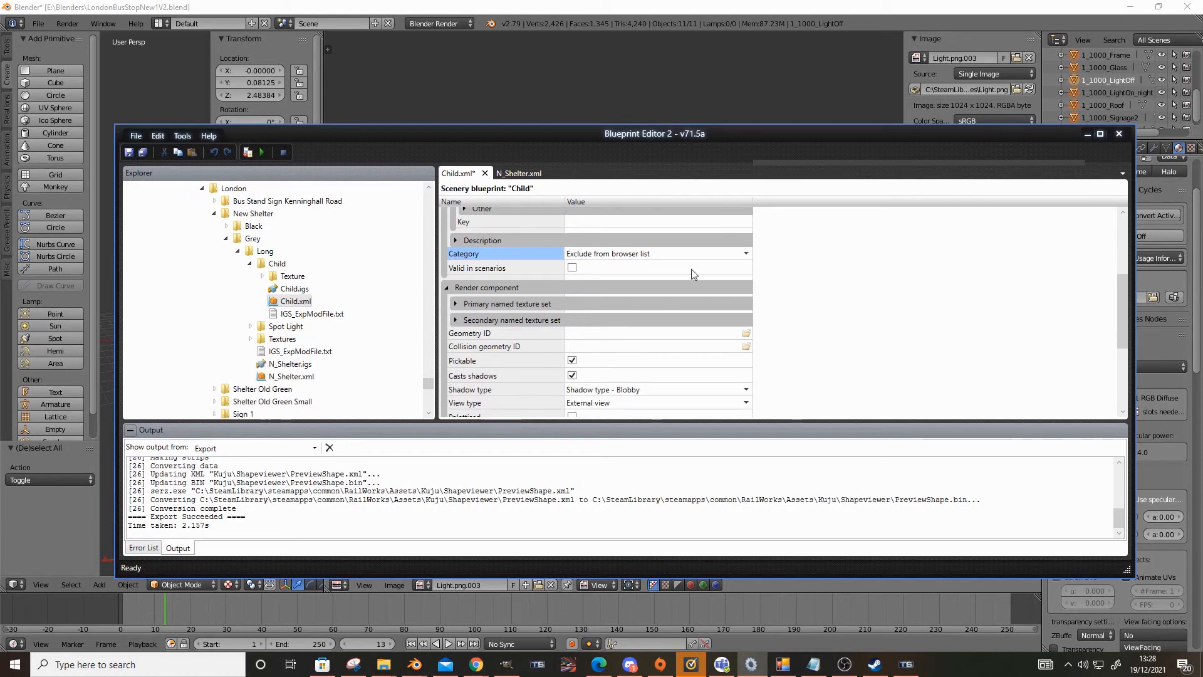
left_click_drag(705, 319, 711, 334)
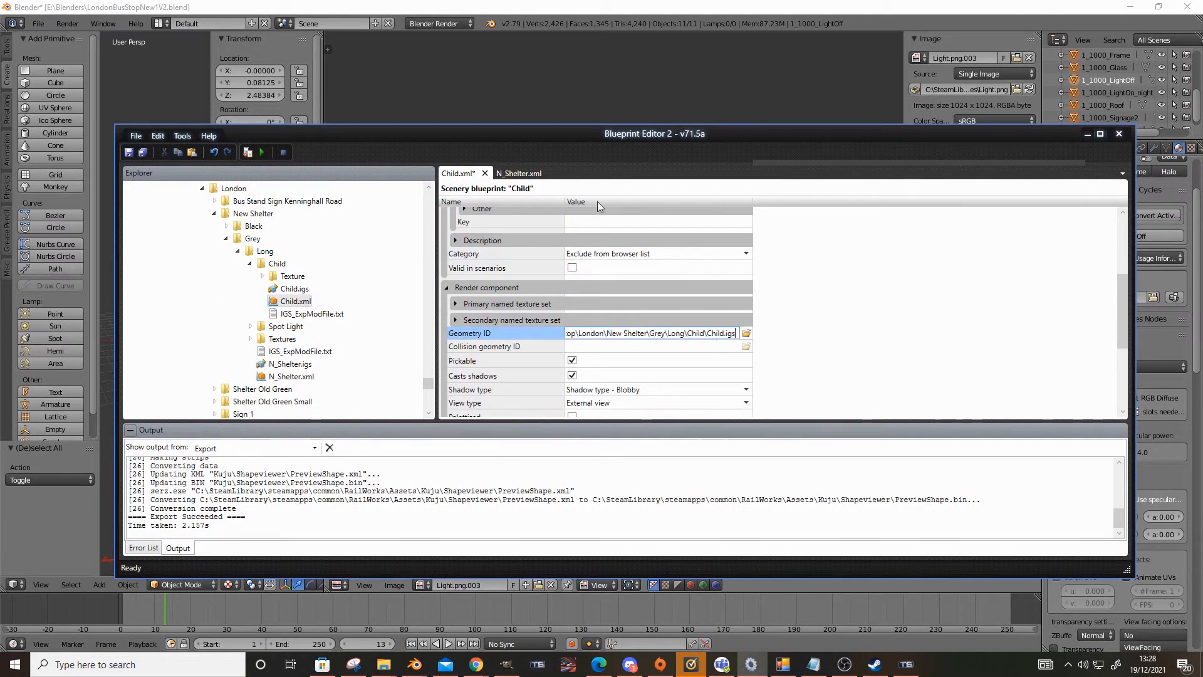
scroll(806, 271, "down", 4)
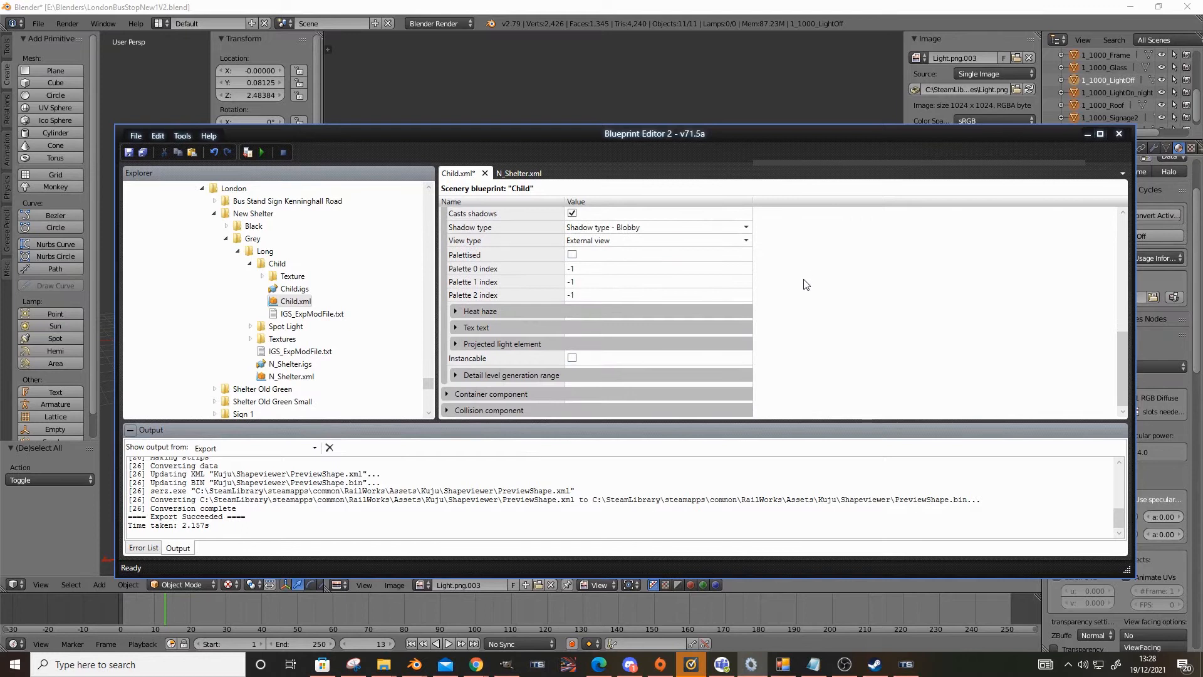
scroll(871, 276, "up", 5)
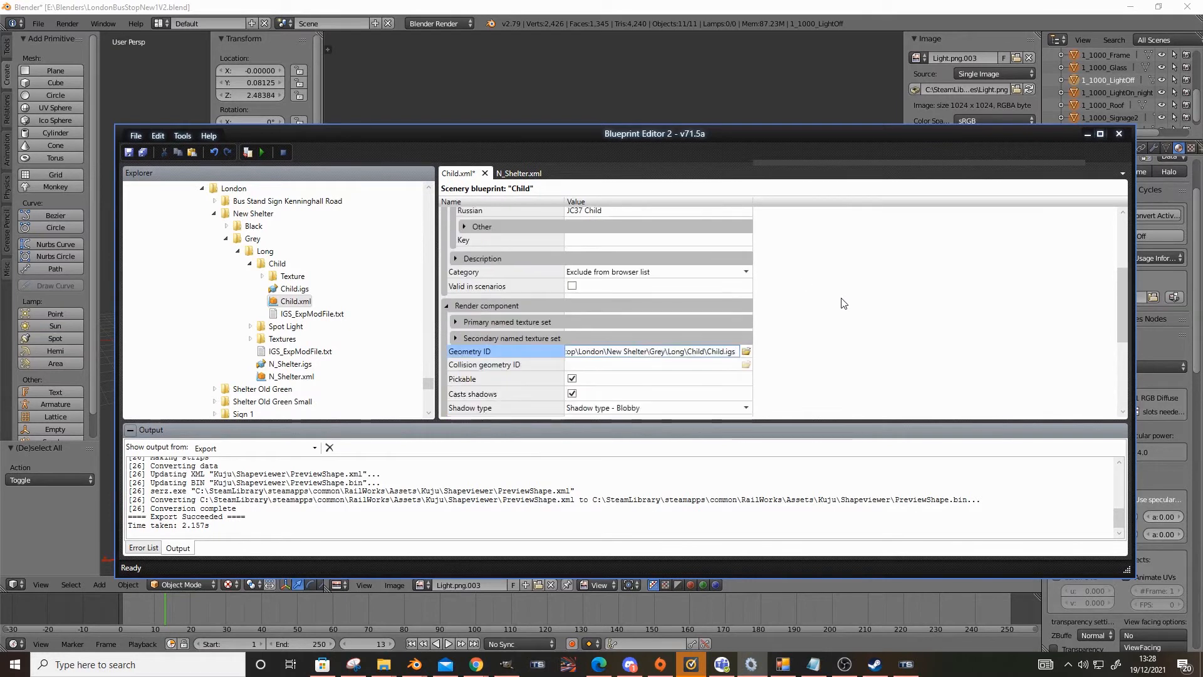
Step: Preview the Child blueprint and examine its signage up close and from farther away
key("F5")
scroll(844, 303, "down", 1)
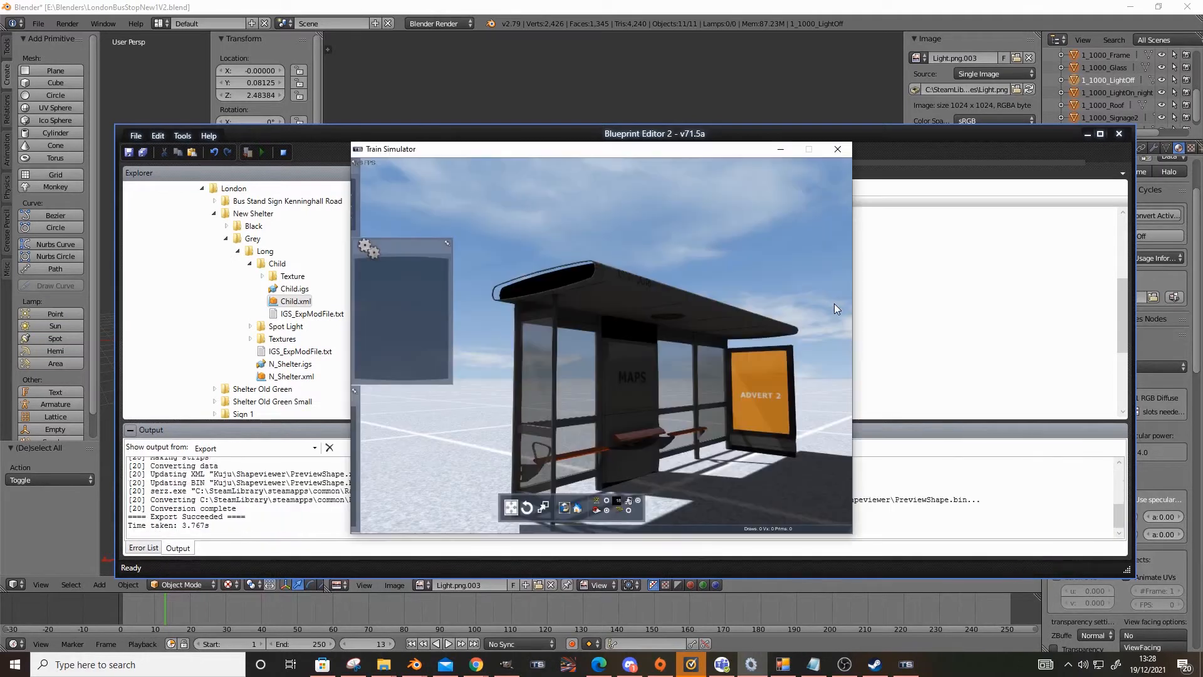
key("Up")
mouse_move(743, 279)
right_mouse_down()
mouse_move(727, 250)
mouse_move(771, 294)
mouse_move(755, 281)
mouse_move(803, 286)
mouse_move(740, 295)
mouse_move(763, 282)
right_mouse_up()
key("Down")
key("Up")
key("Down")
key("Up")
key("Down")
key("Up")
right_click_drag(697, 303, 693, 302)
key("Down")
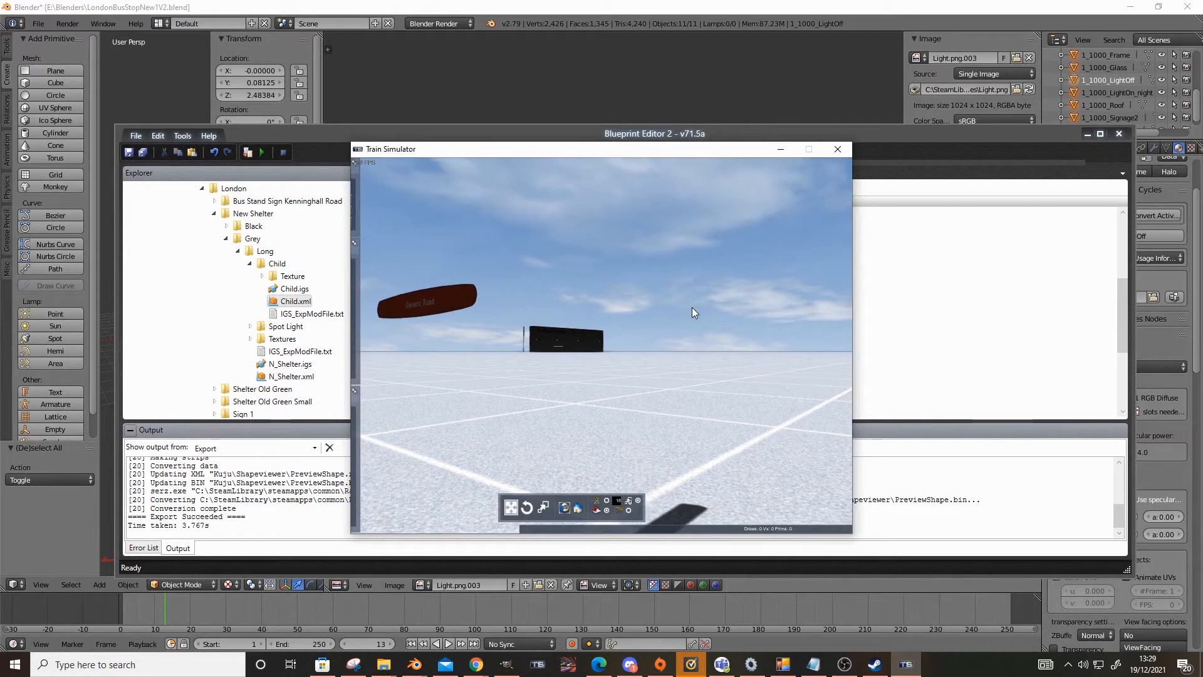
Step: Open the N_Shelter.xml blueprint and add a child element under the container component's Children
double_click(289, 376)
scroll(546, 304, "down", 1)
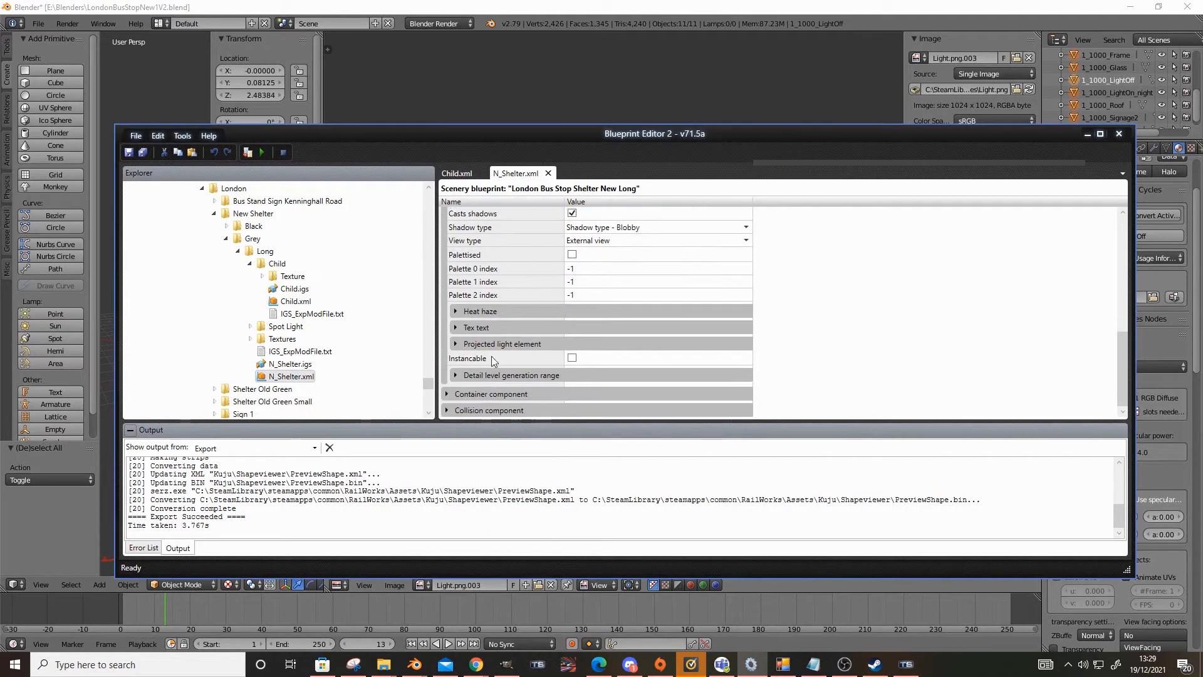
left_click(446, 394)
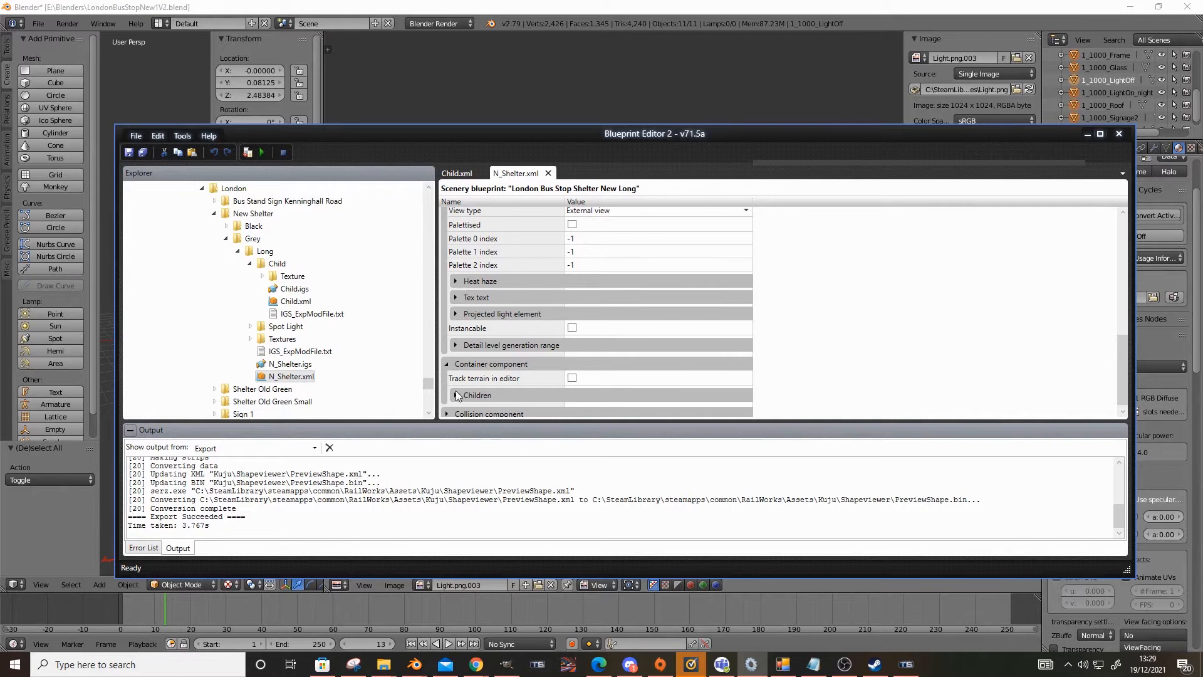
left_click(456, 395)
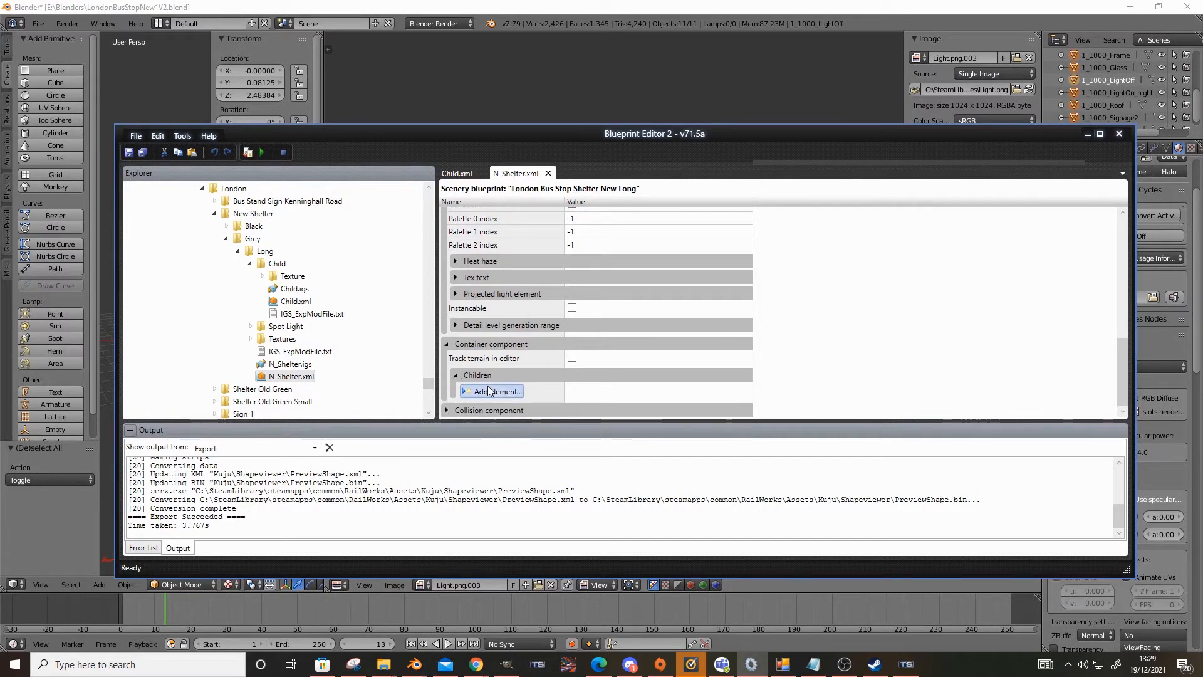
left_click(488, 389)
left_click(464, 376)
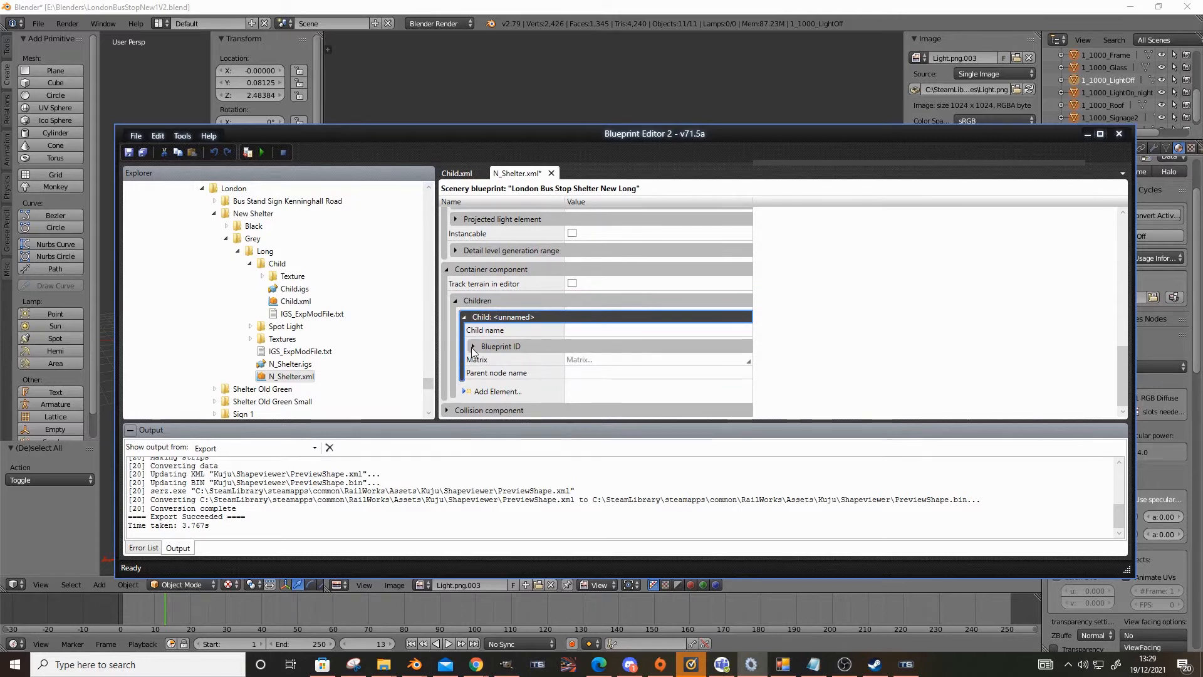
Step: Set the child's blueprint set ID to provider Jamesclass37 and product WAGN Route Assets
left_click(472, 347)
scroll(472, 348, "down", 1)
left_click(481, 332)
scroll(501, 334, "down", 1)
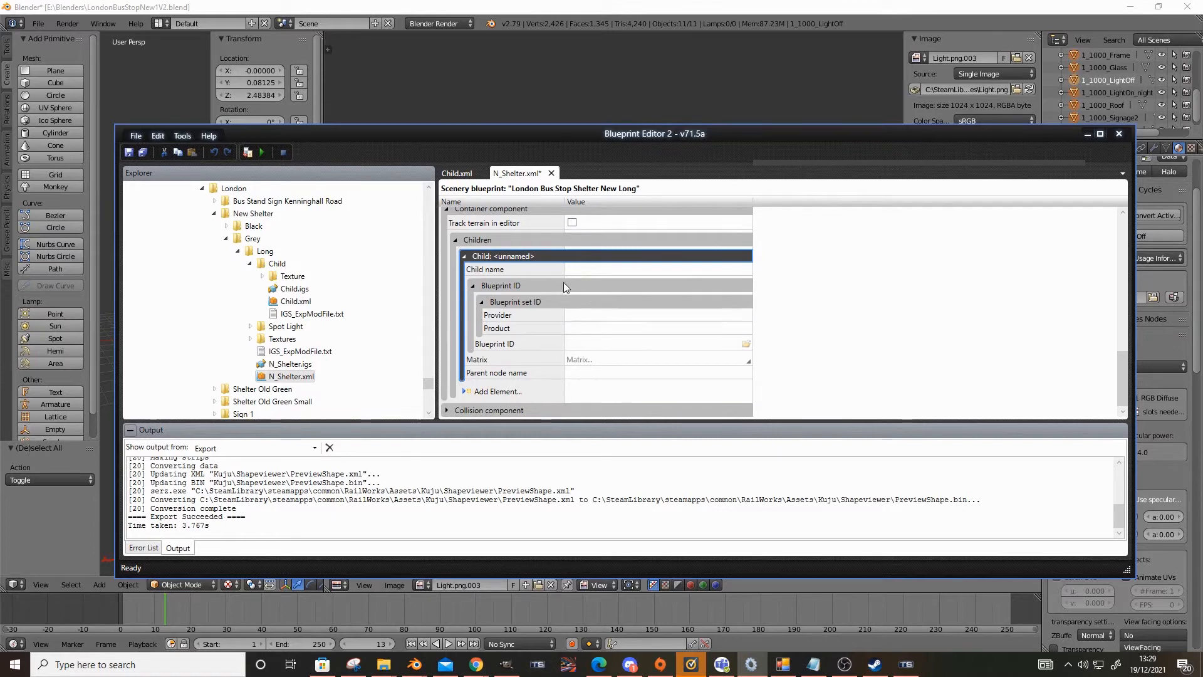
left_click(589, 315)
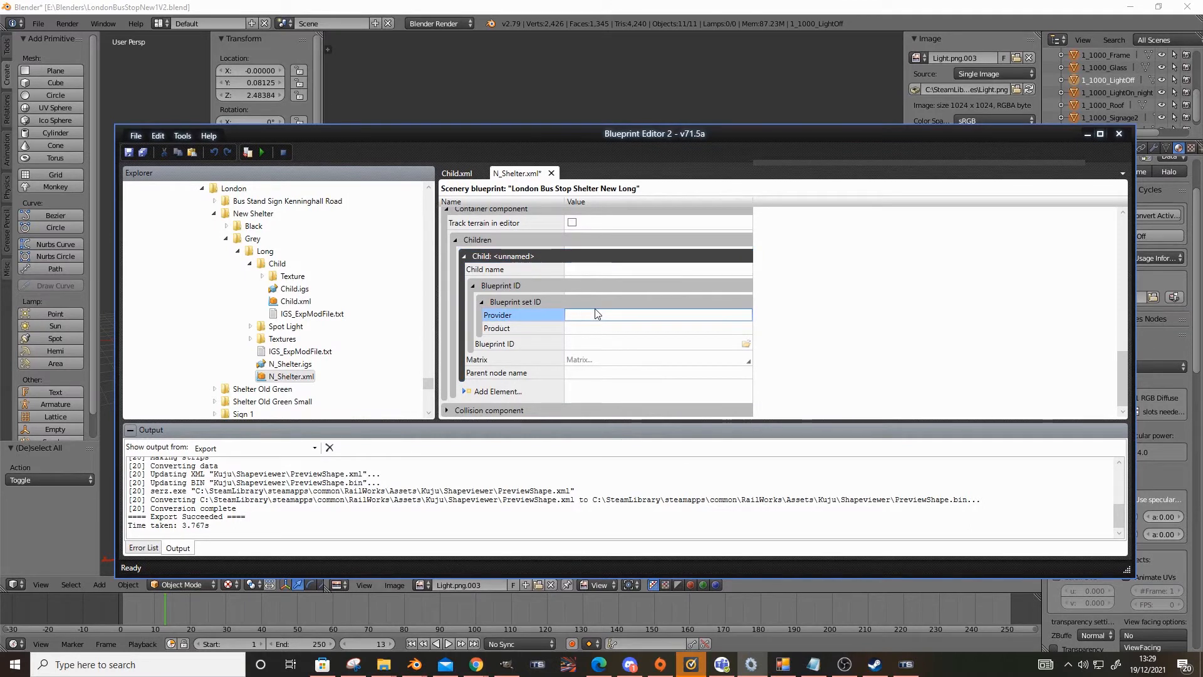
type("Jamesclass37")
scroll(251, 301, "up", 5)
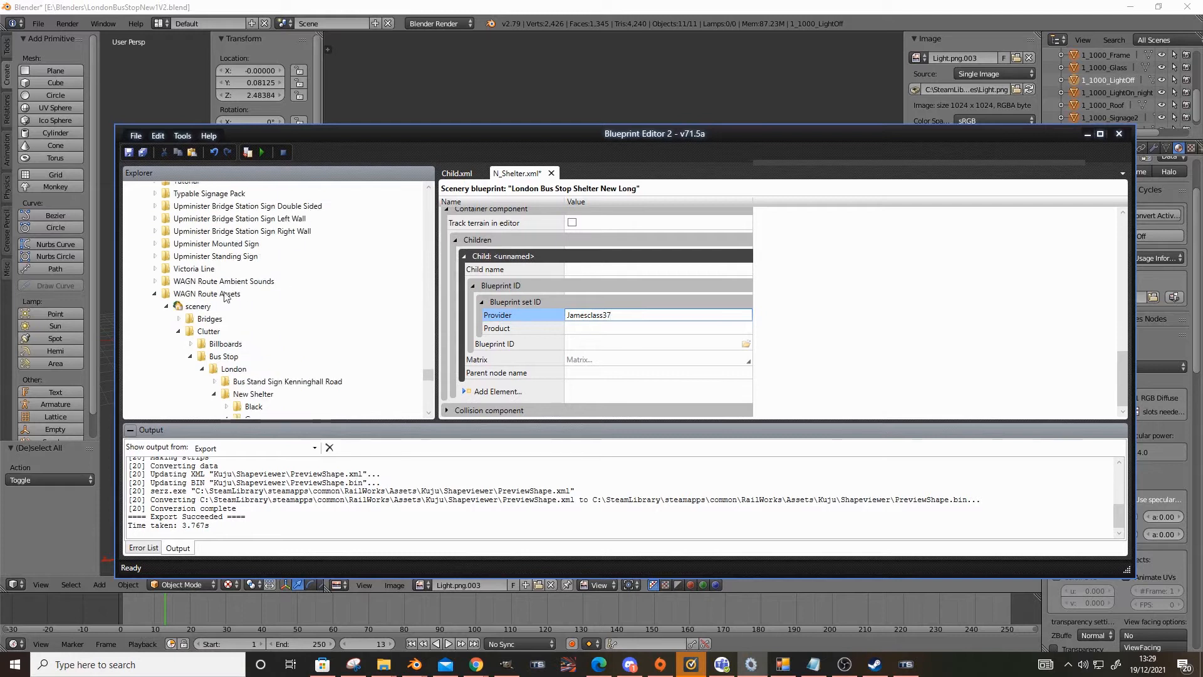
left_click(216, 296)
left_click(188, 296)
key("ctrl+c")
left_click(595, 328)
key("ctrl+v")
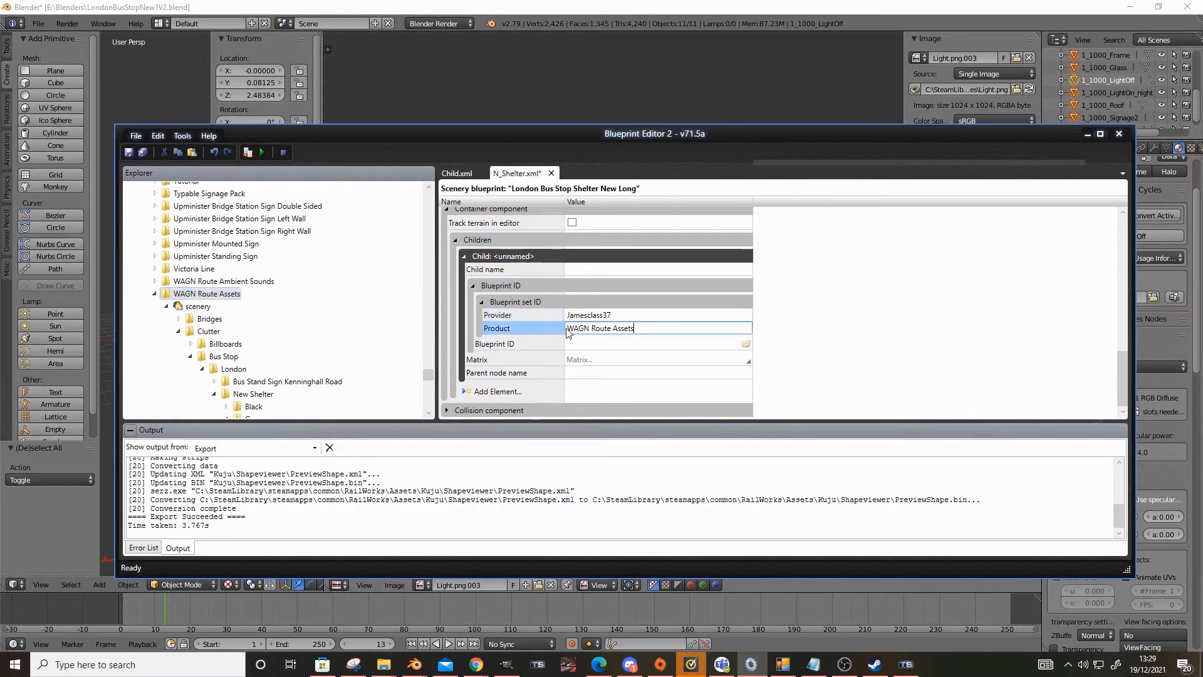
Step: Copy the geometry path from Child.xml into the shelter child's Blueprint ID and change its extension to xml
scroll(271, 359, "down", 4)
double_click(293, 331)
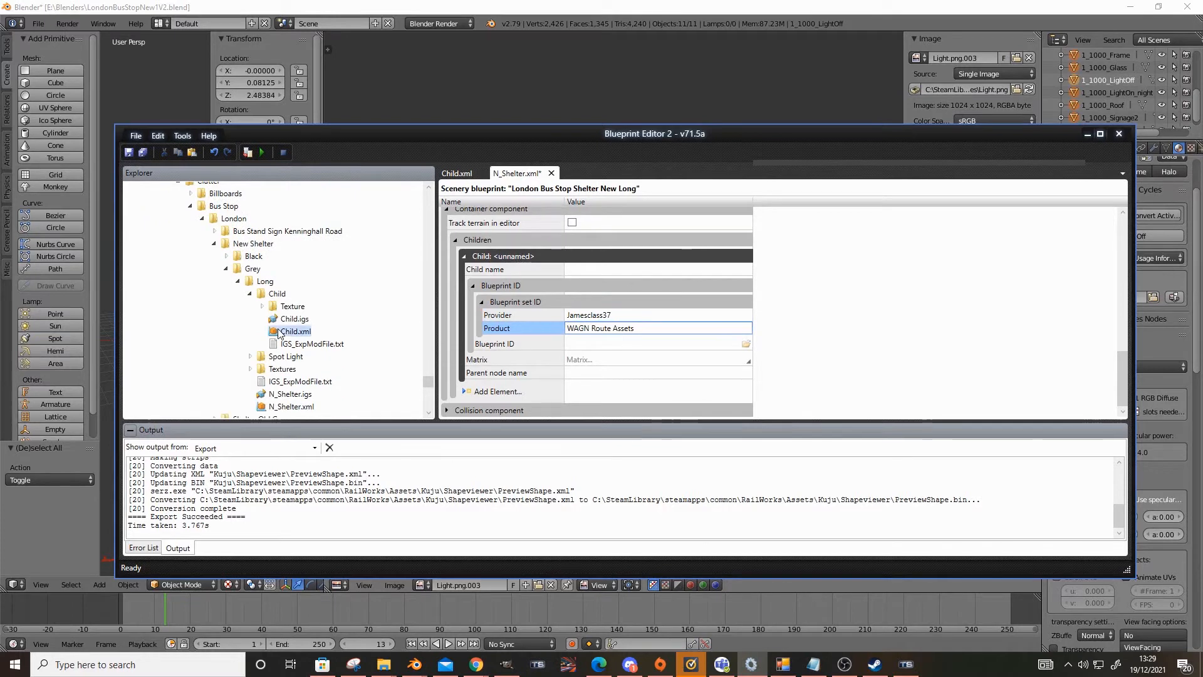
left_click(556, 324)
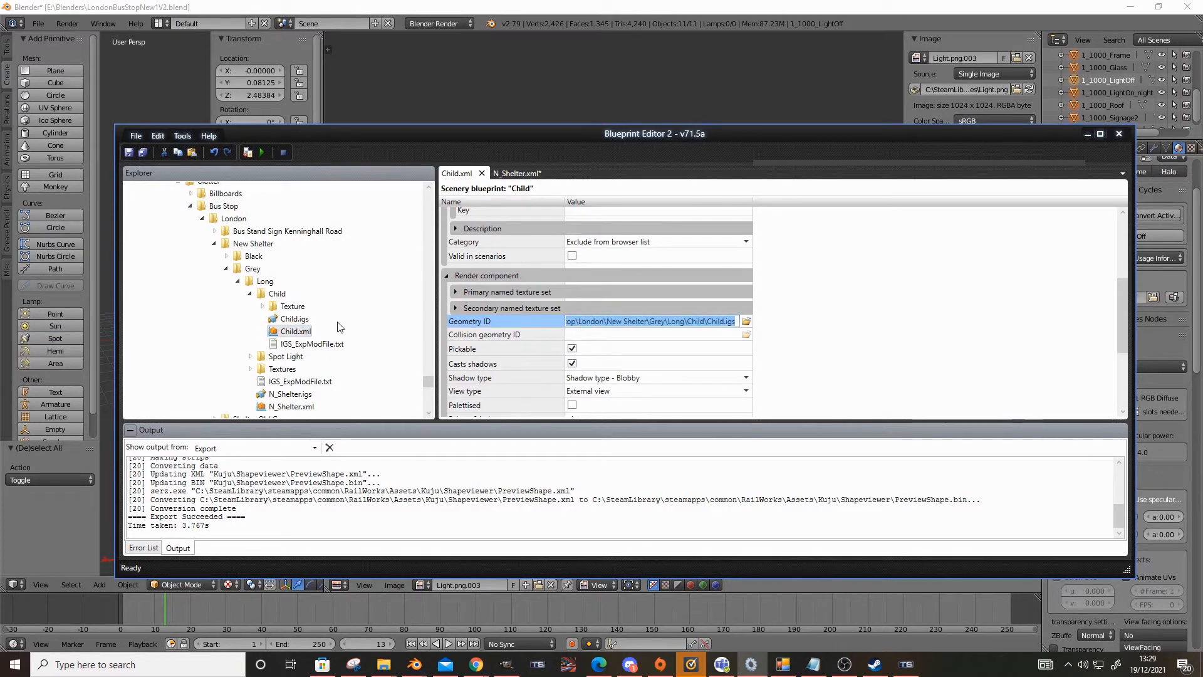
scroll(337, 327, "down", 3)
double_click(285, 286)
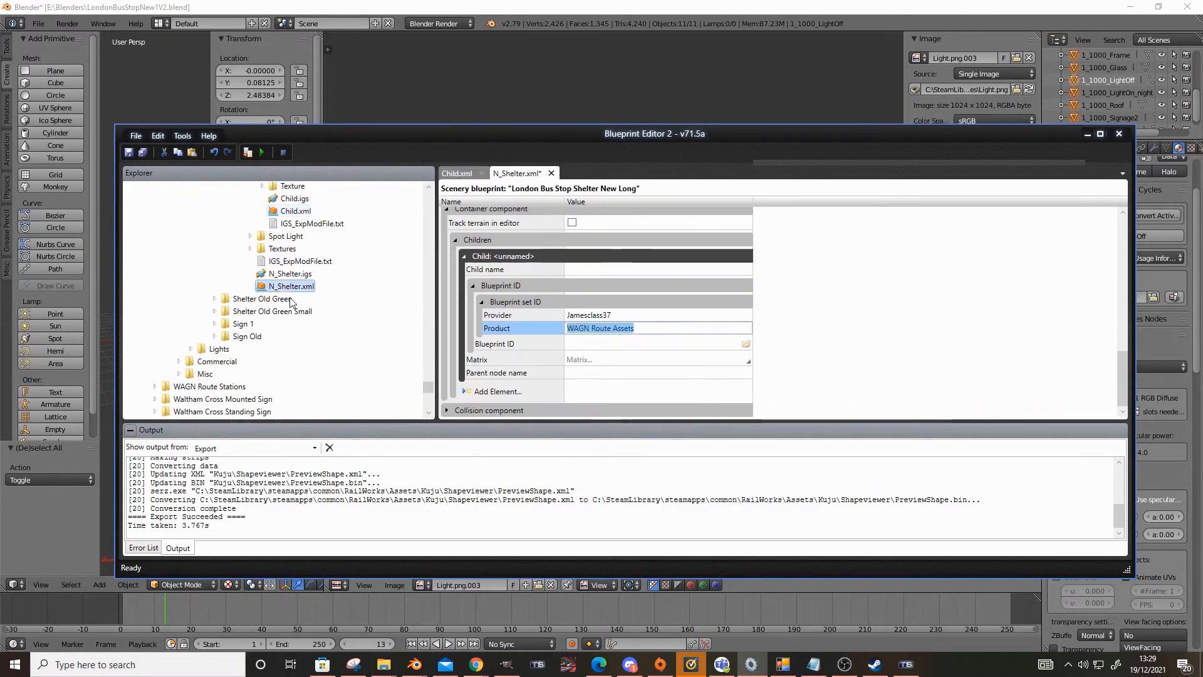
left_click(586, 344)
key("ctrl+v")
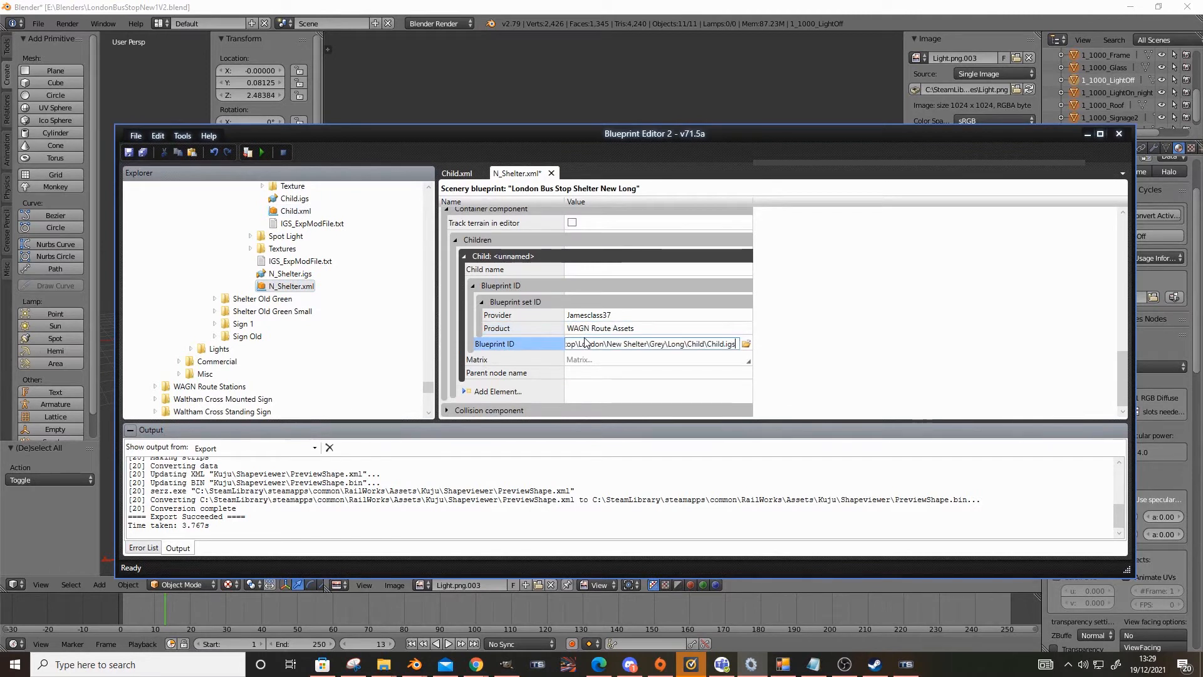
key("BackSpace")
key("BackSpace")
key("BackSpace")
type("xml")
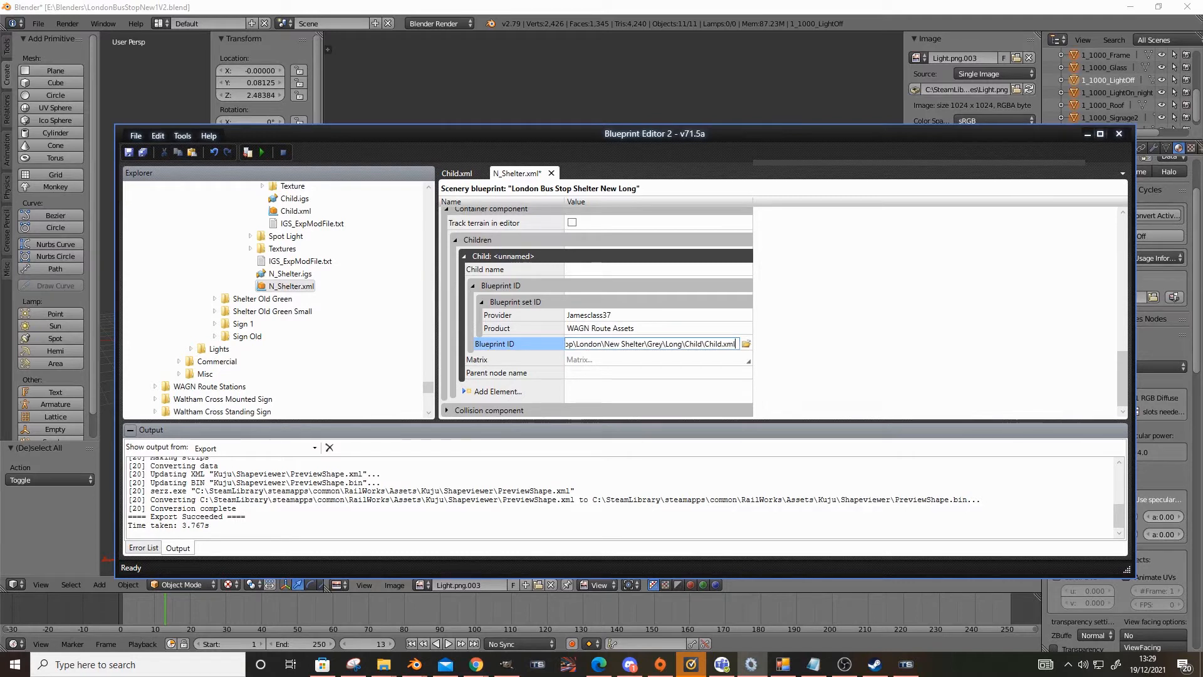
Step: Try to export the shelter with the child's Blueprint ID pointing to Child.igs
key("BackSpace")
key("BackSpace")
key("BackSpace")
type("igs")
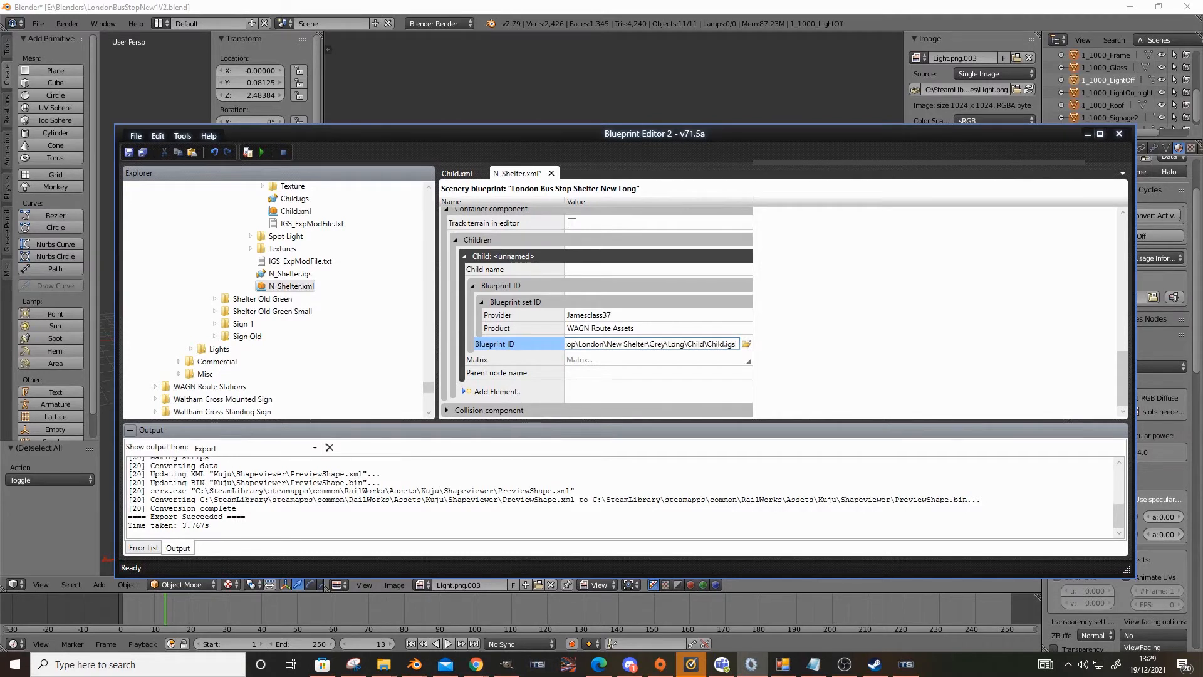
key("F7")
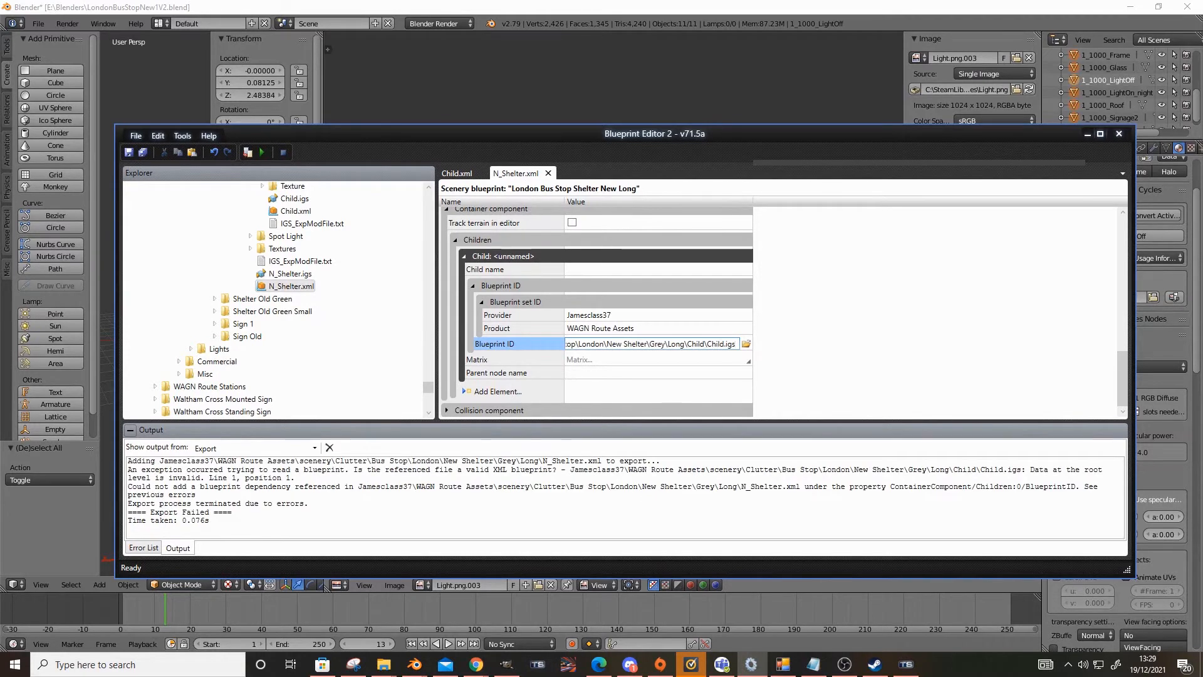
Step: Set the child's Blueprint ID to end in Child.xml
key("BackSpace")
key("BackSpace")
key("BackSpace")
type("xml")
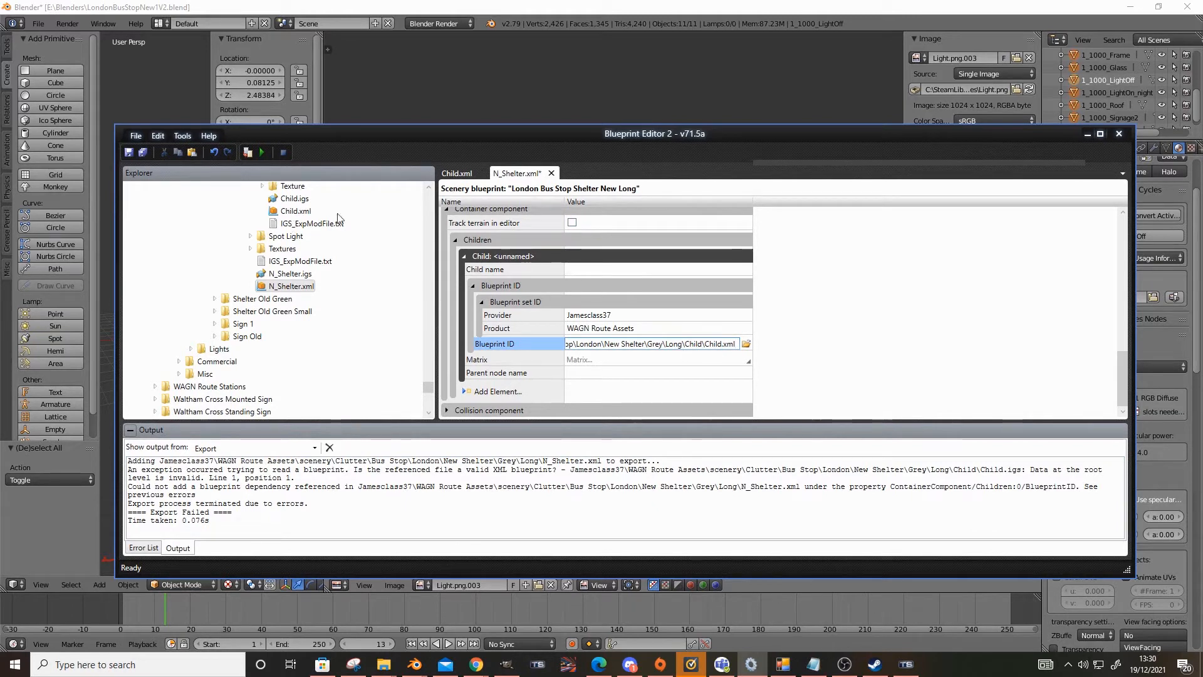
scroll(316, 263, "up", 1)
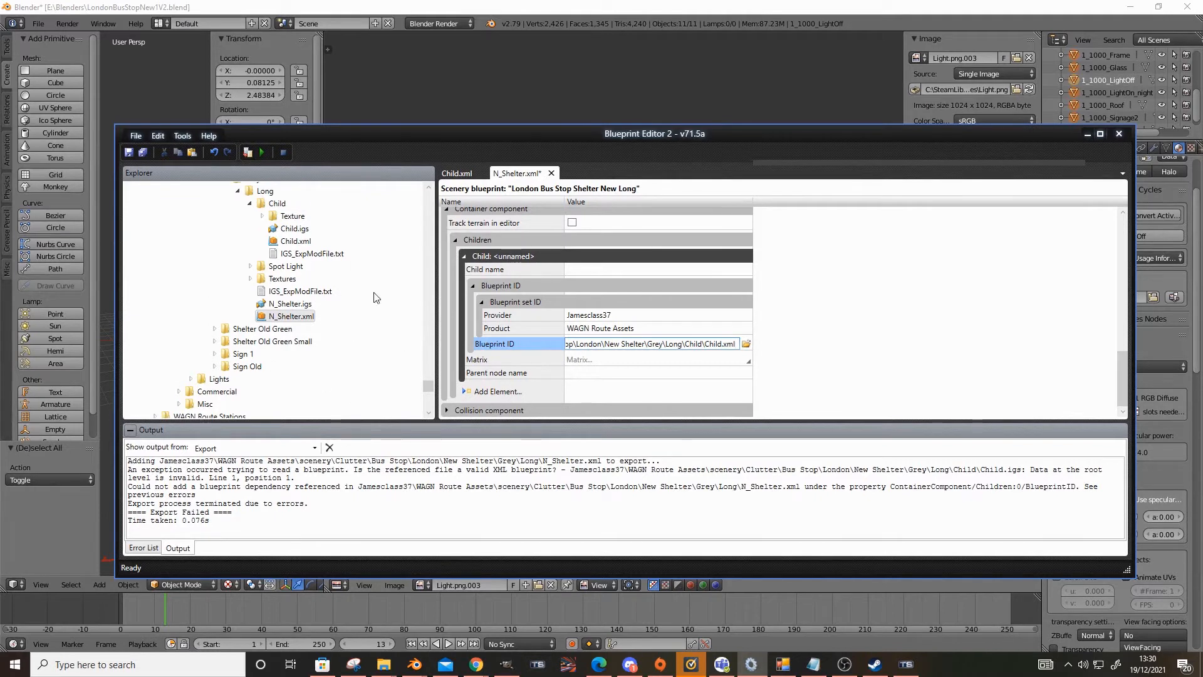
Step: Preview the shelter blueprint and examine how the child signage sits relative to the shelter
key("F5")
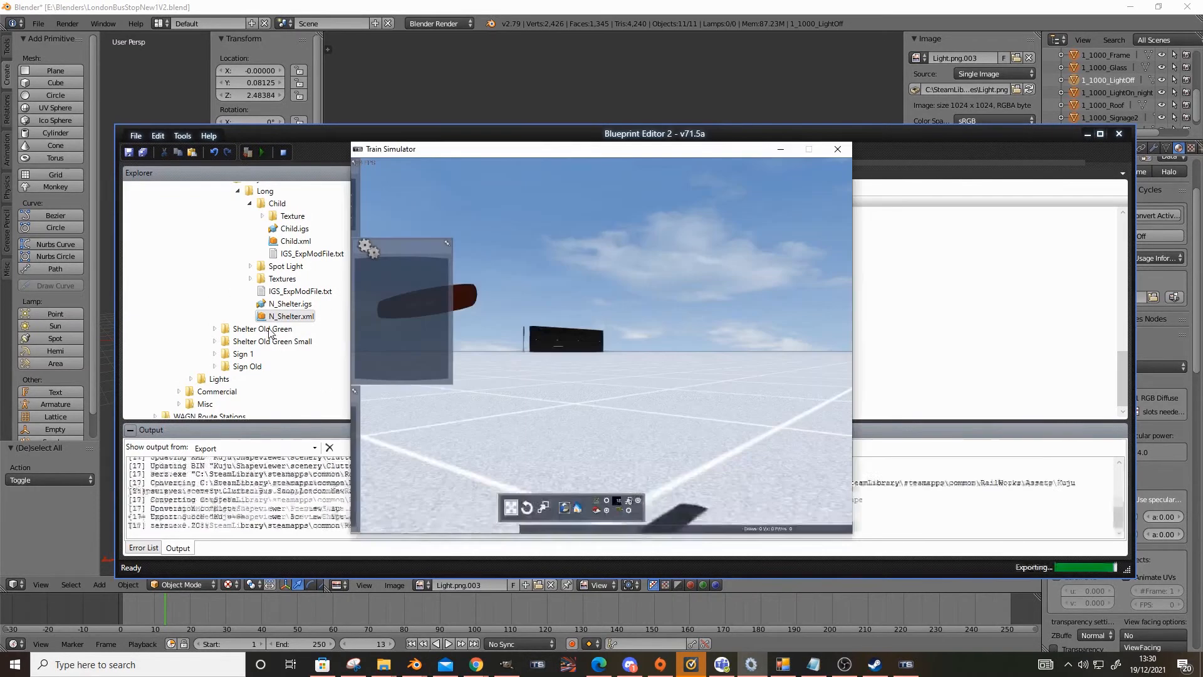
right_click_drag(484, 304, 514, 364)
right_click_drag(656, 384, 701, 232)
key("Down")
key("Up")
key("Up")
key("Down")
key("Down")
key("Up")
key("Down")
key("Down")
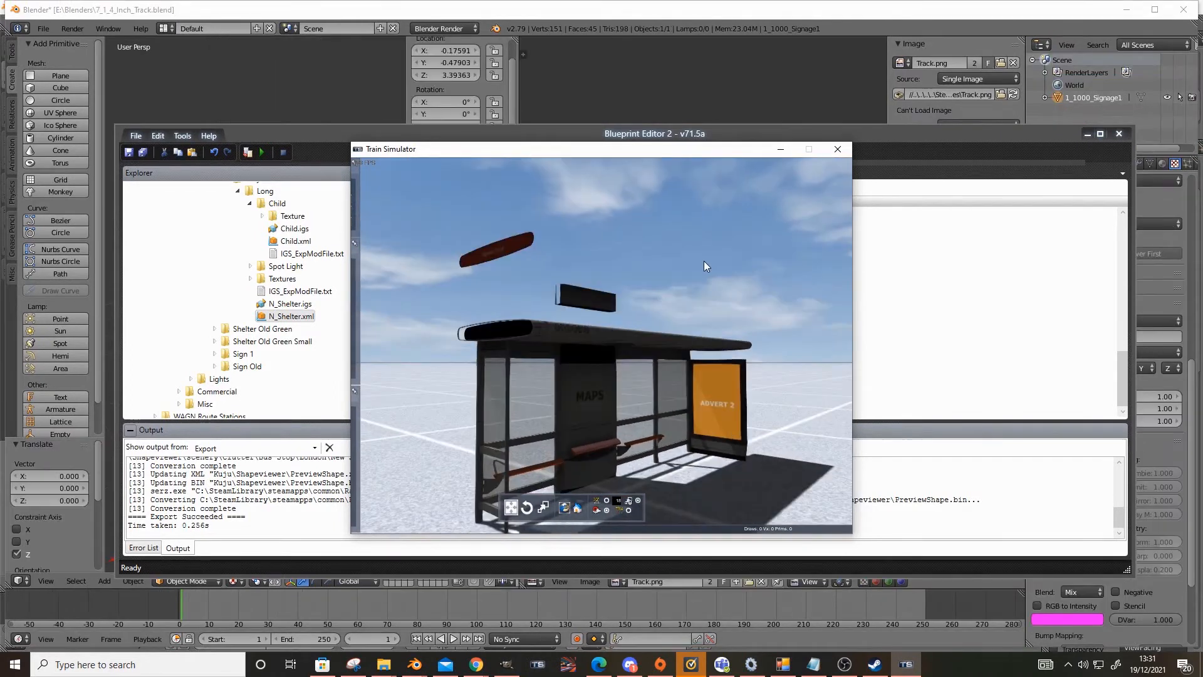
Step: Examine the signs above the shelter roof from several angles, including the Advert 1 side
right_click_drag(702, 261, 729, 259)
key("Left")
key("Left")
key("Right")
key("Left")
key("Up")
key("Down")
right_click_drag(740, 260, 693, 235)
key("Up")
key("Down")
key("Up")
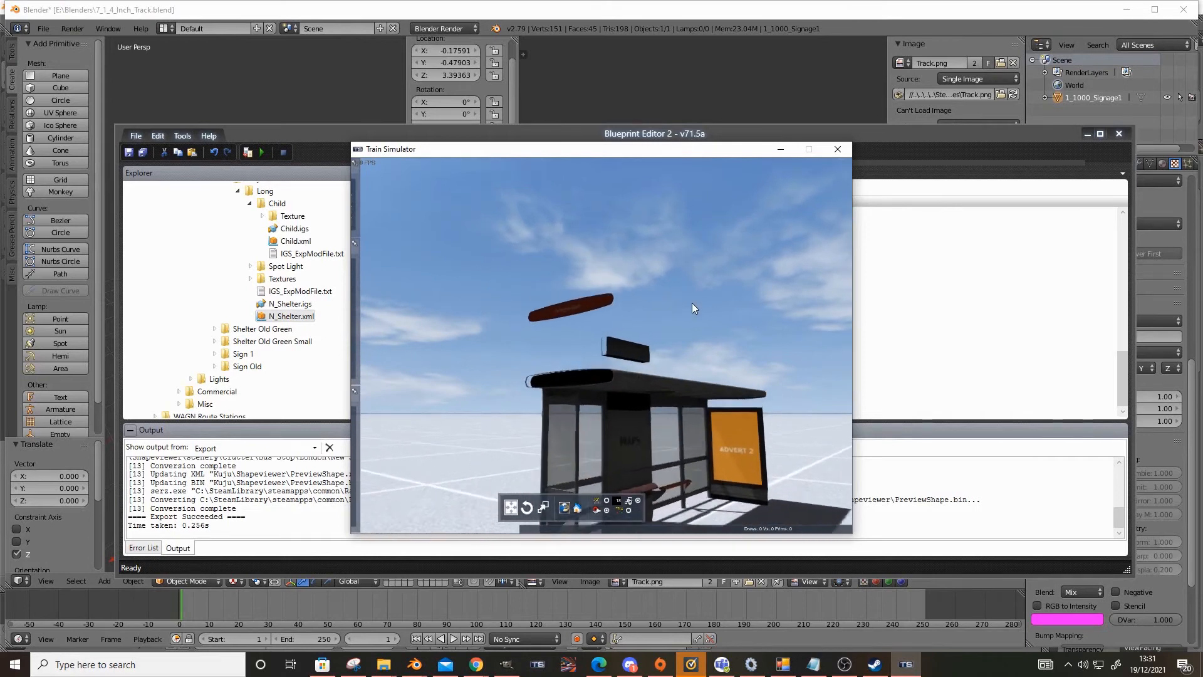
mouse_move(692, 303)
right_mouse_down()
mouse_move(697, 314)
mouse_move(680, 320)
mouse_move(701, 313)
right_mouse_up()
key("Up")
key("Down")
key("Down")
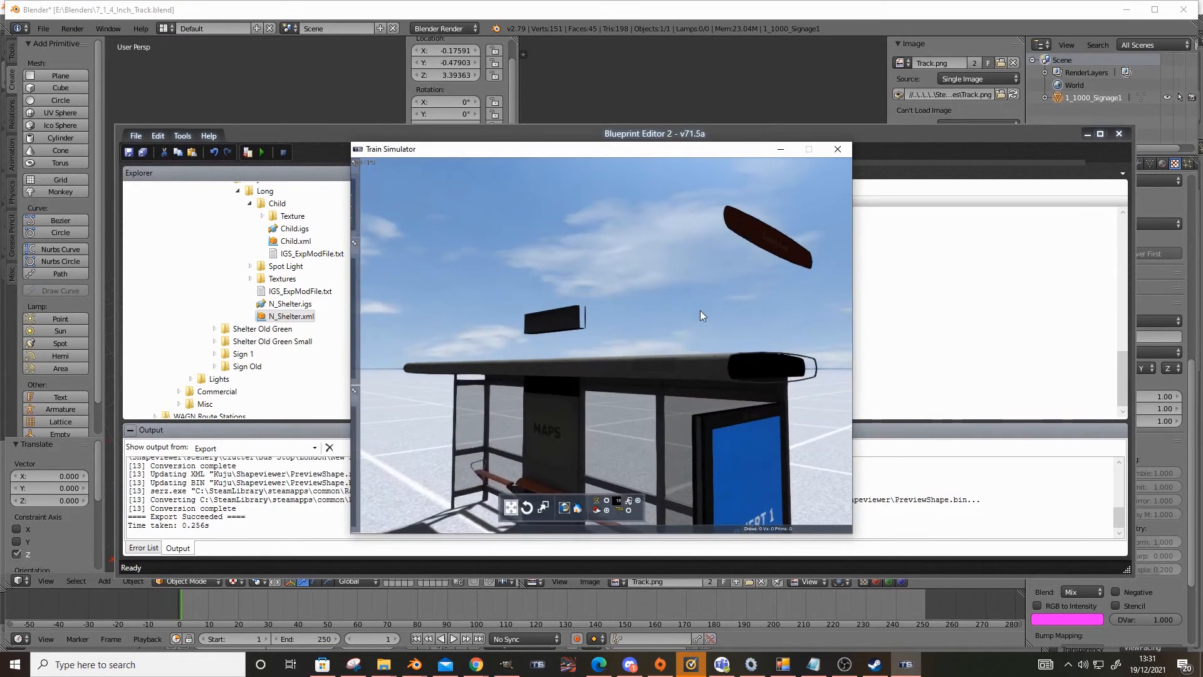
Step: Return to the running shelter preview, select the child, and lower its signage onto the shelter roof
left_click(931, 347)
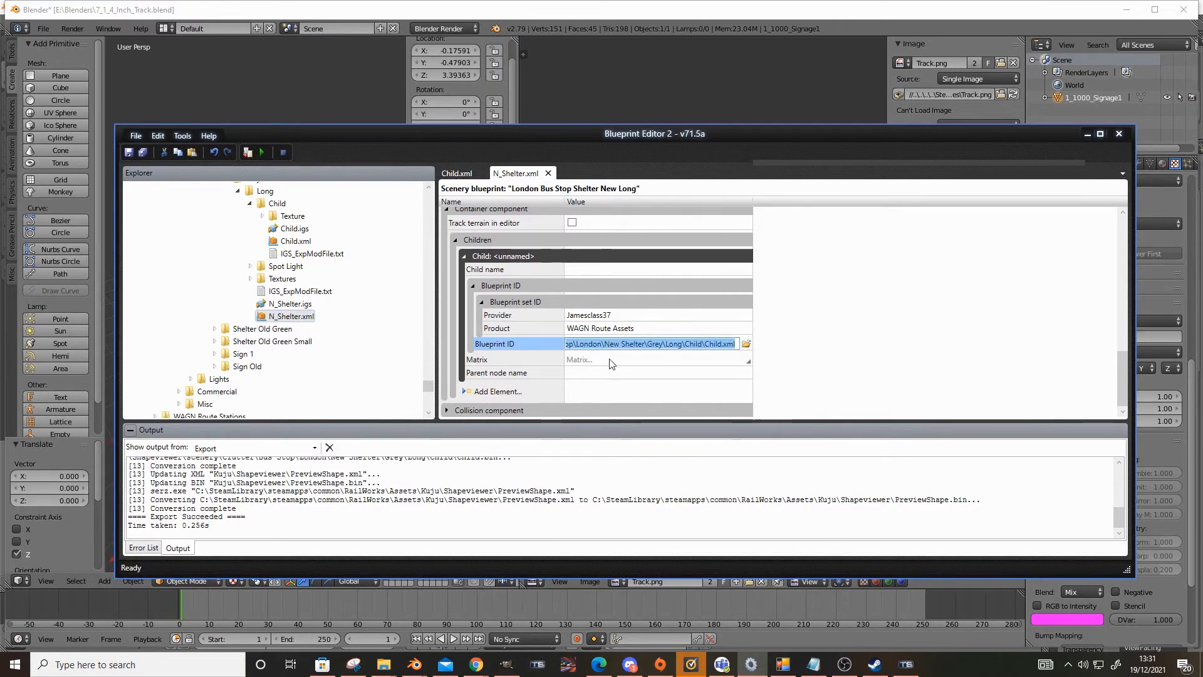
left_click(692, 362)
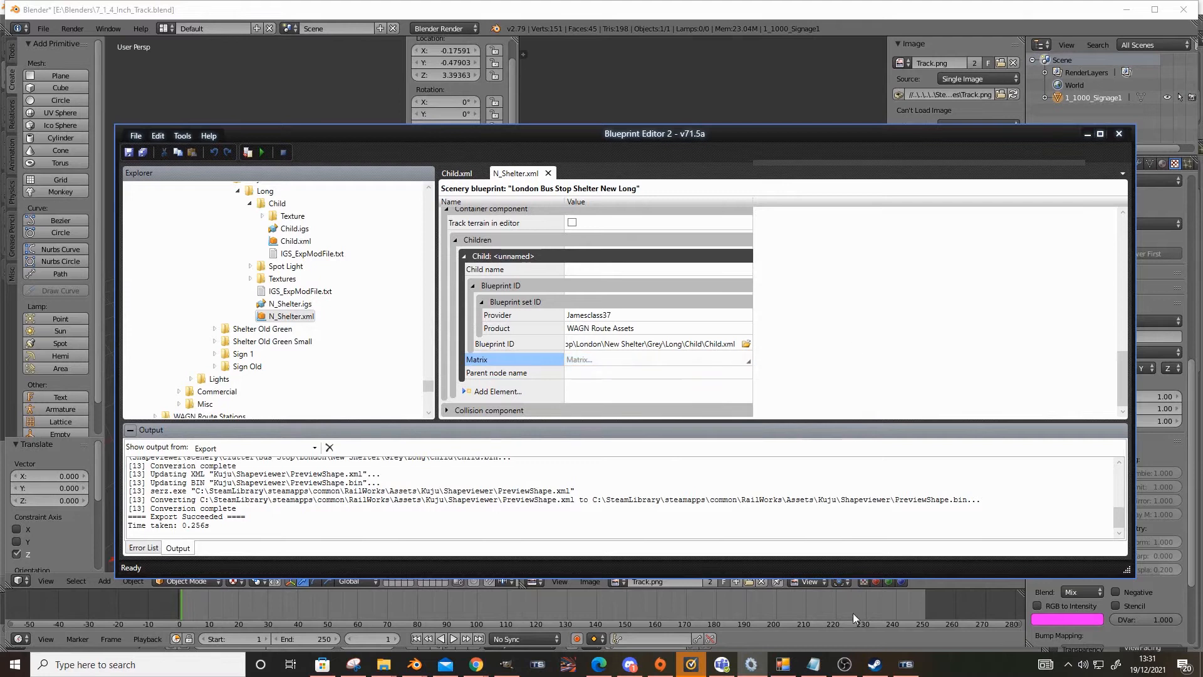
left_click(905, 664)
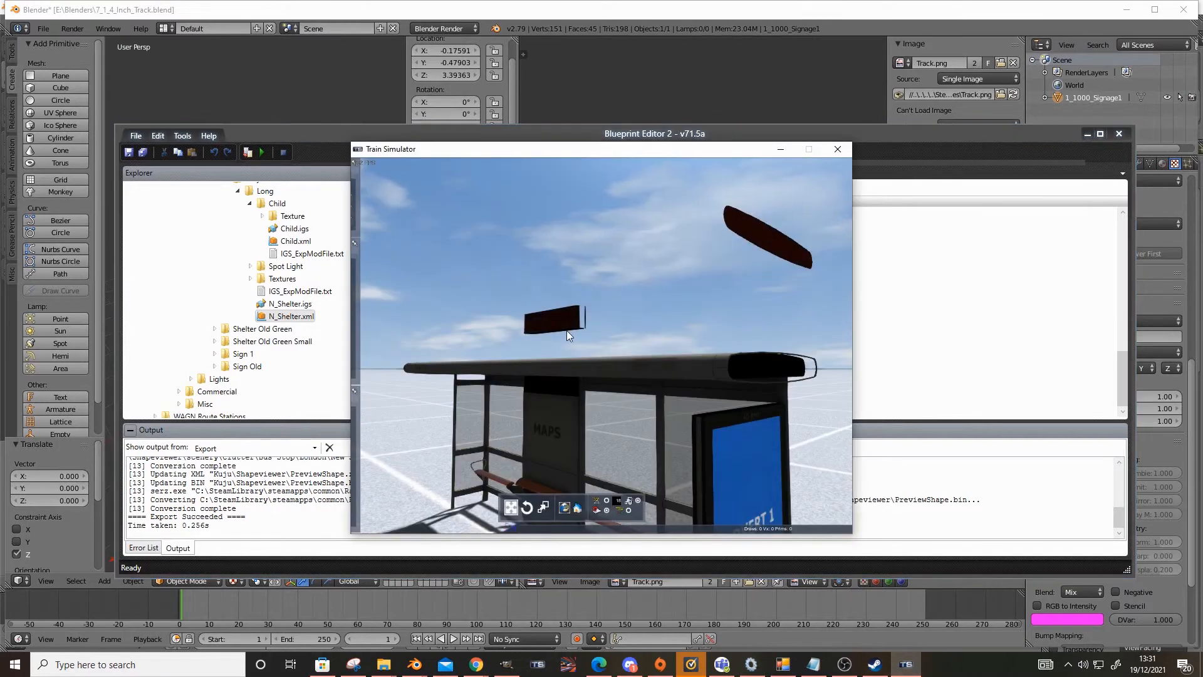
mouse_move(355, 448)
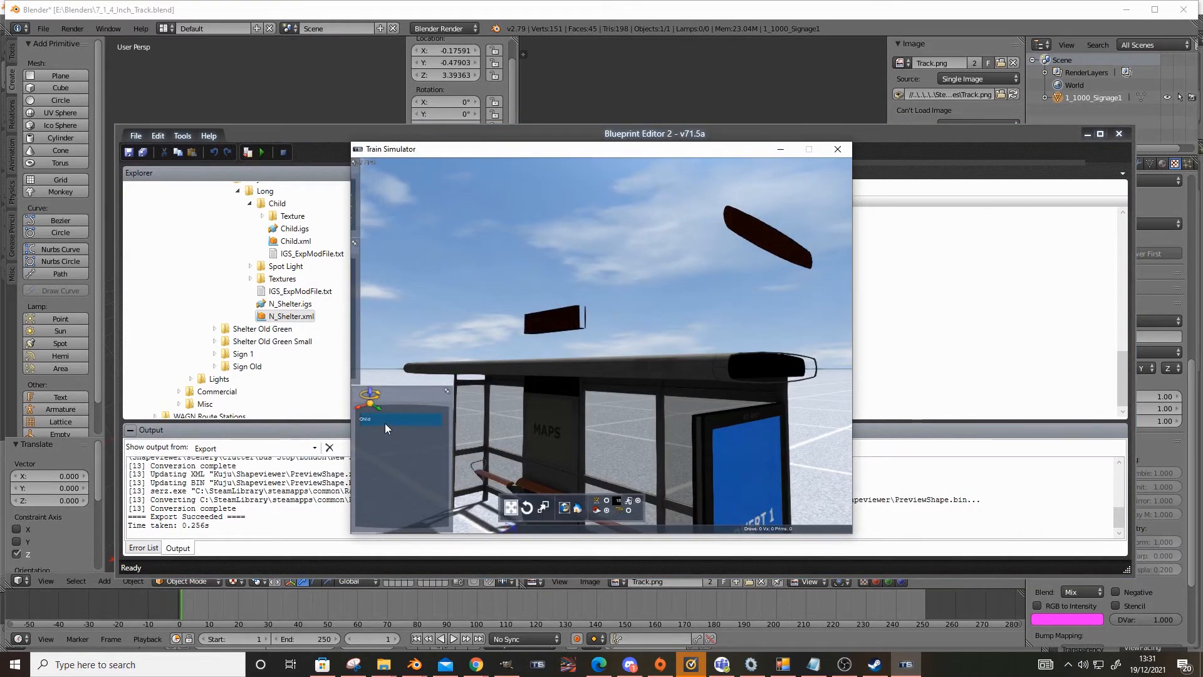
right_click_drag(557, 370, 677, 401)
right_click_drag(601, 379, 630, 385)
left_click_drag(648, 390, 644, 585)
right_click_drag(606, 423, 544, 171)
key("Left")
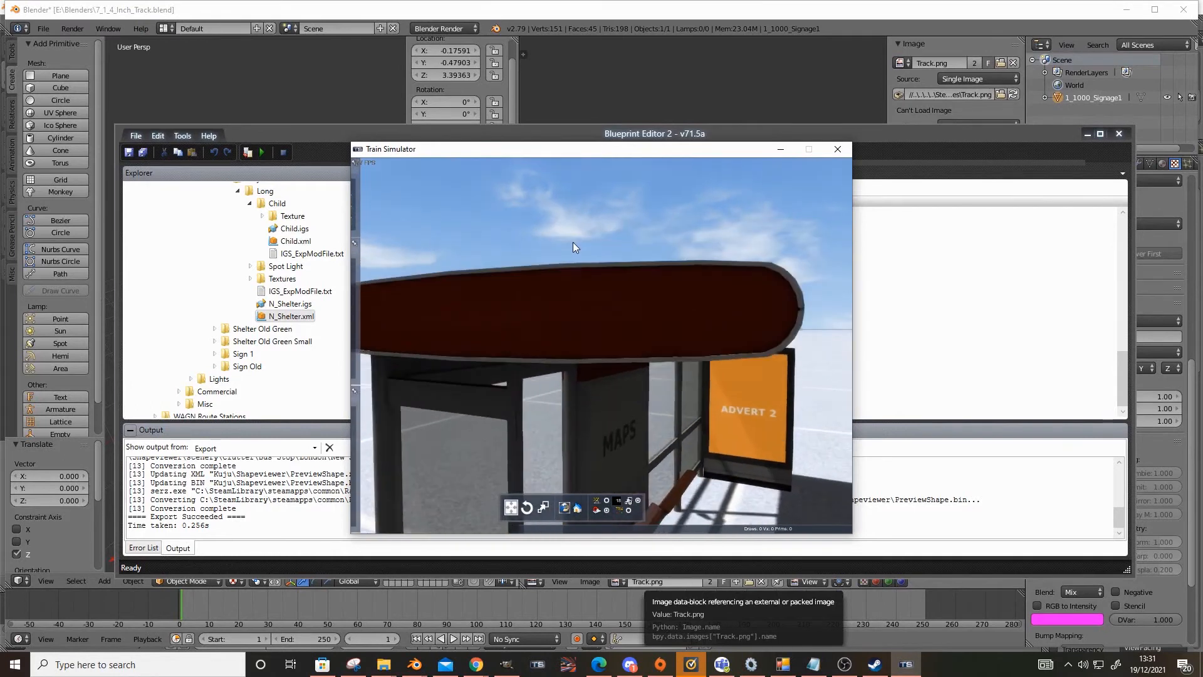
Step: Examine the fit of the Generic Road signage against the shelter roof from close up, from a distance and from several angles
right_click_drag(680, 236, 702, 207)
key("Up")
key("Down")
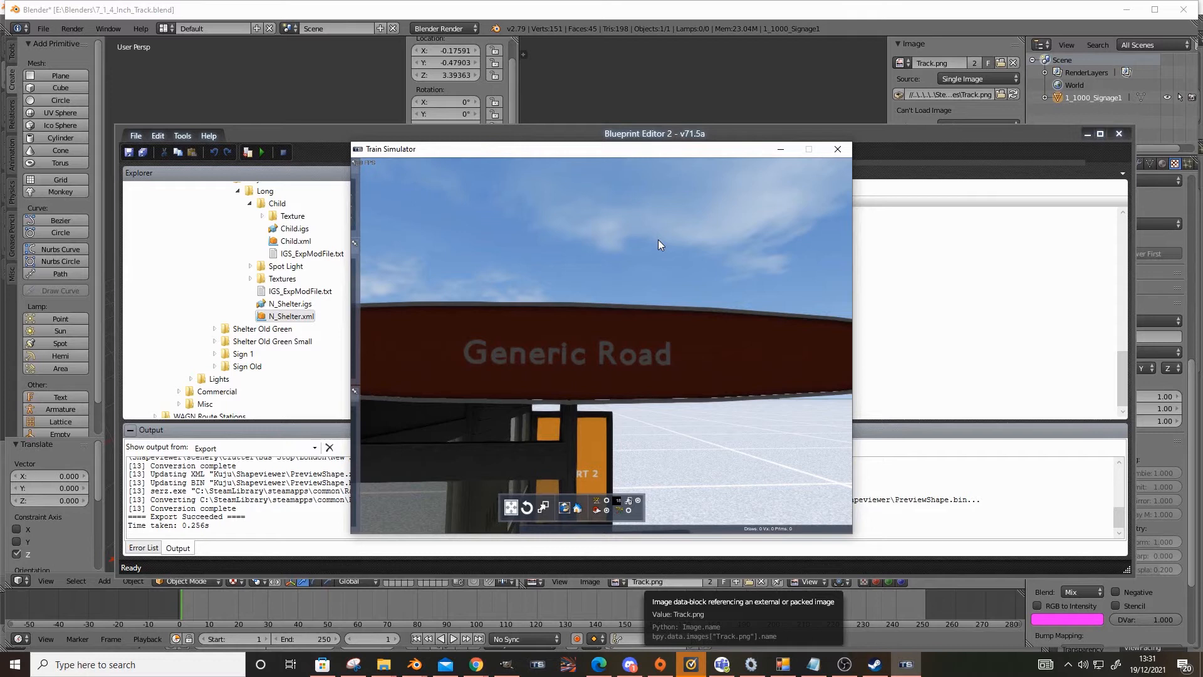
right_click_drag(659, 240, 595, 266)
key("Right")
key("Down")
key("Up")
key("Down")
key("Up")
key("Down")
key("Up")
key("Down")
key("Up")
key("Left")
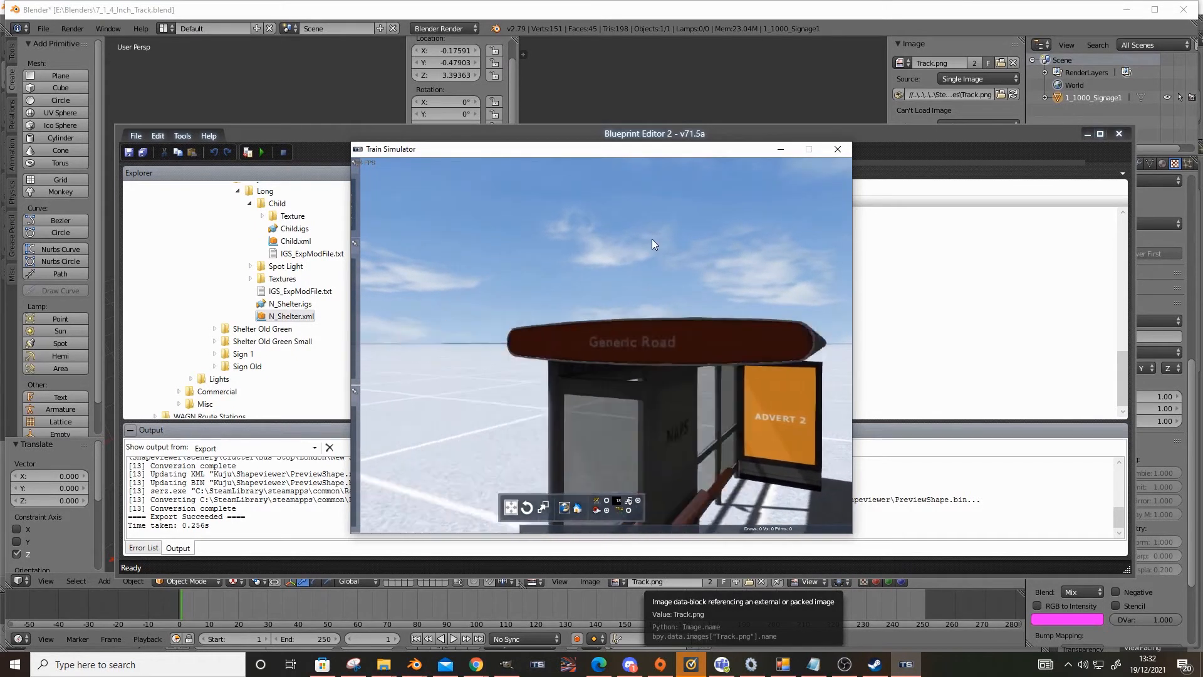
key("Down")
key("Right")
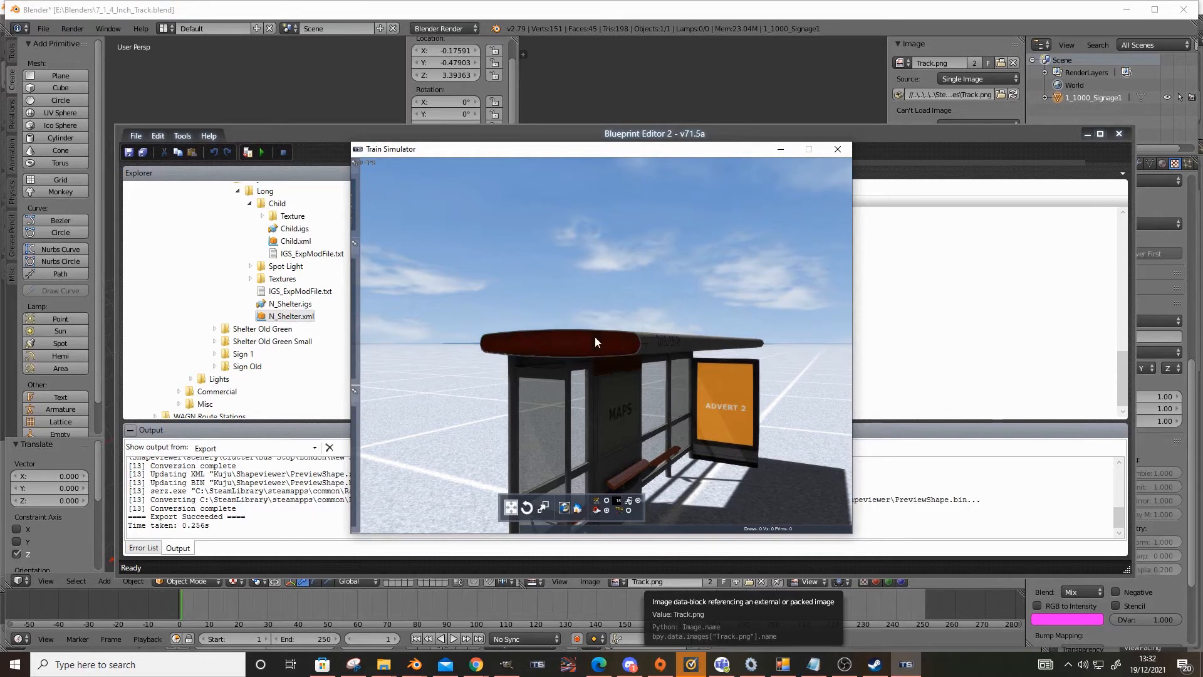
Step: Try sliding the child signage horizontally along the shelter, and undo the move
right_click_drag(597, 338, 615, 388)
left_click_drag(641, 457, 480, 450)
right_click_drag(583, 376, 683, 428)
key("ctrl+z")
key("ctrl+z")
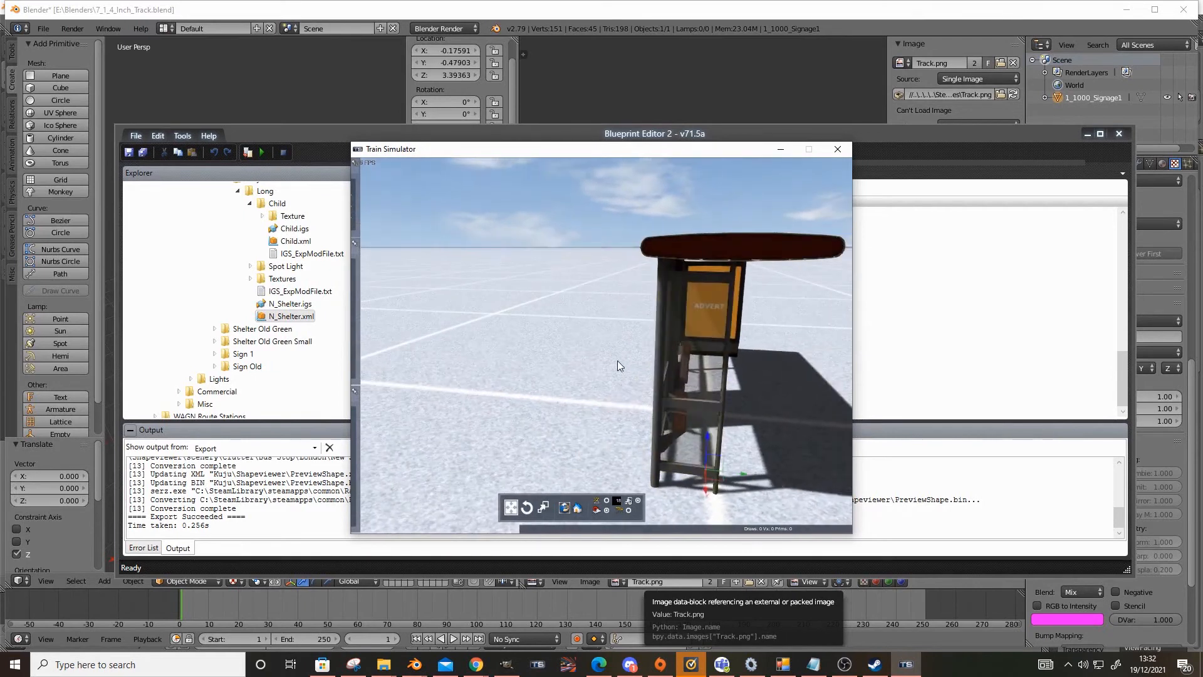
Step: Export the shelter preview again and inspect the position of the lowered signage on the roof
key("Right")
mouse_move(356, 202)
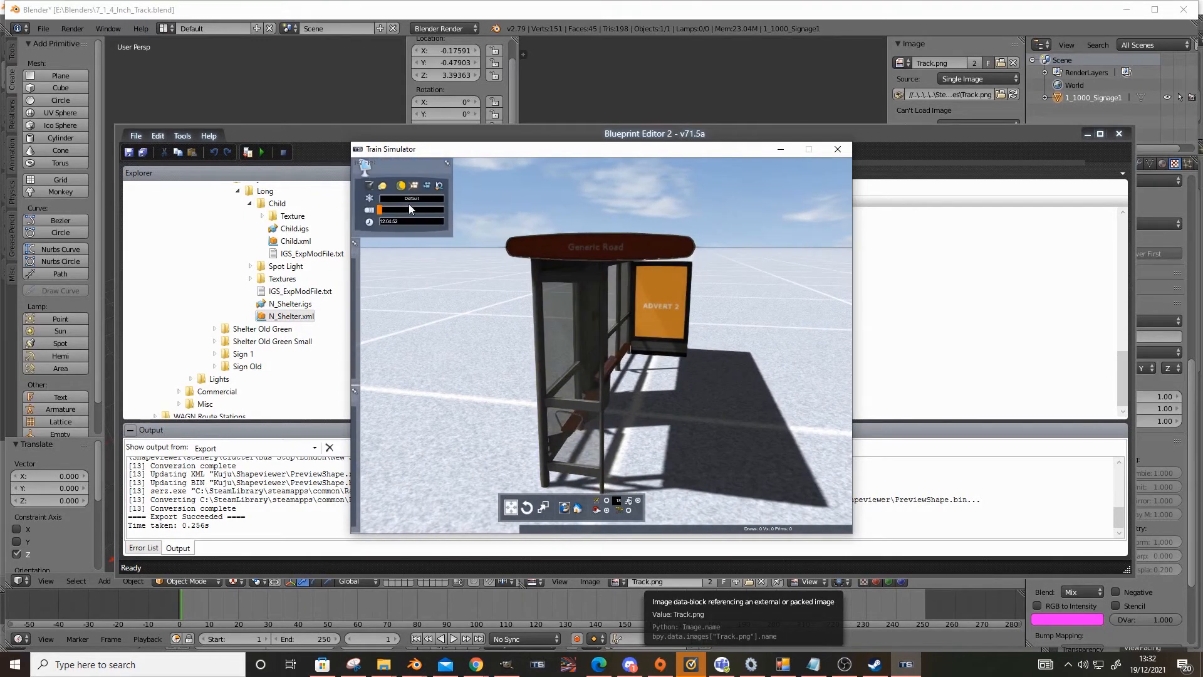
mouse_move(355, 307)
mouse_move(356, 407)
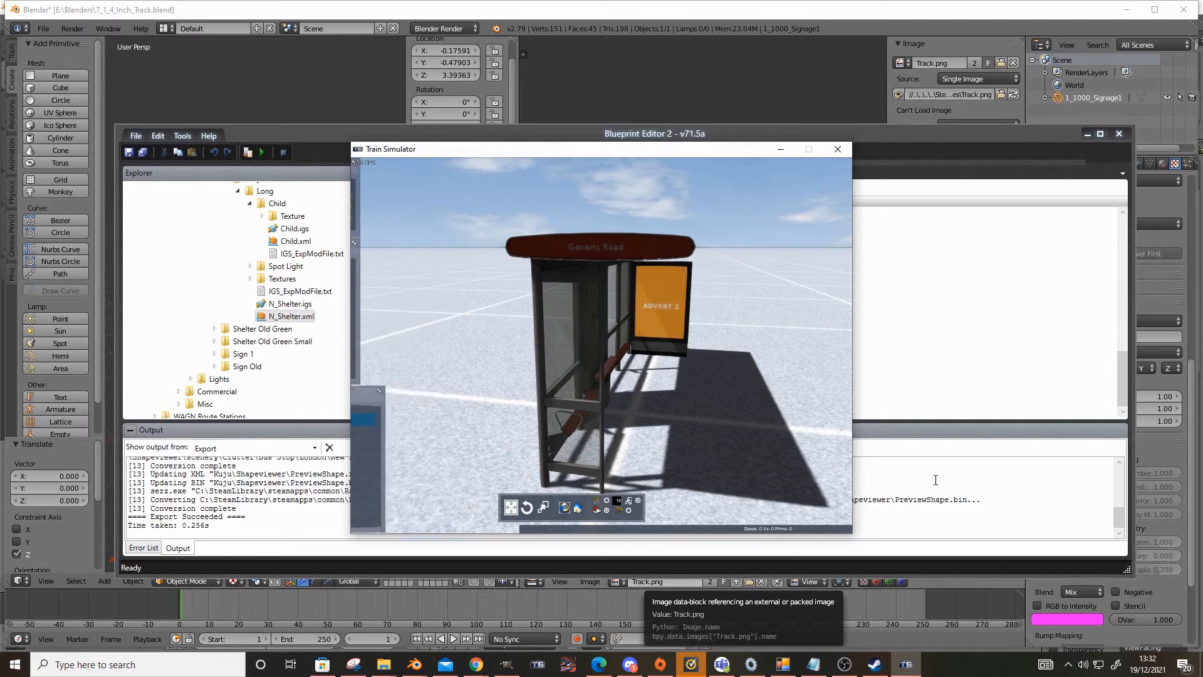
left_click(914, 484)
key("F5")
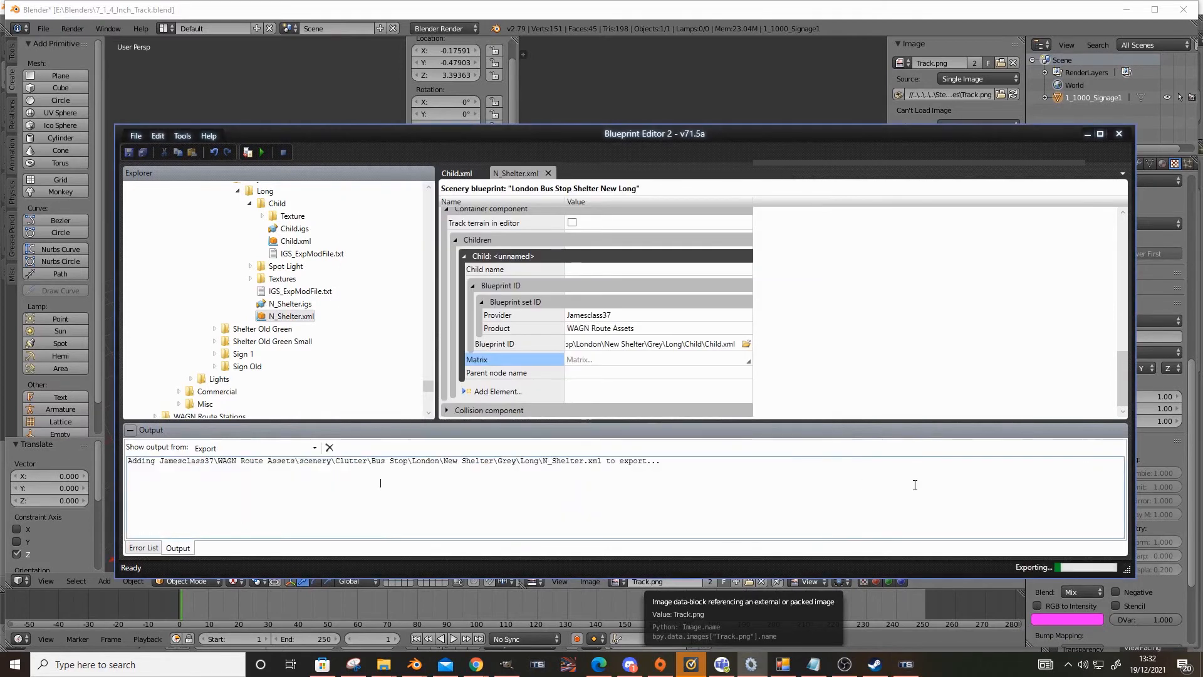
right_click_drag(740, 421, 754, 267)
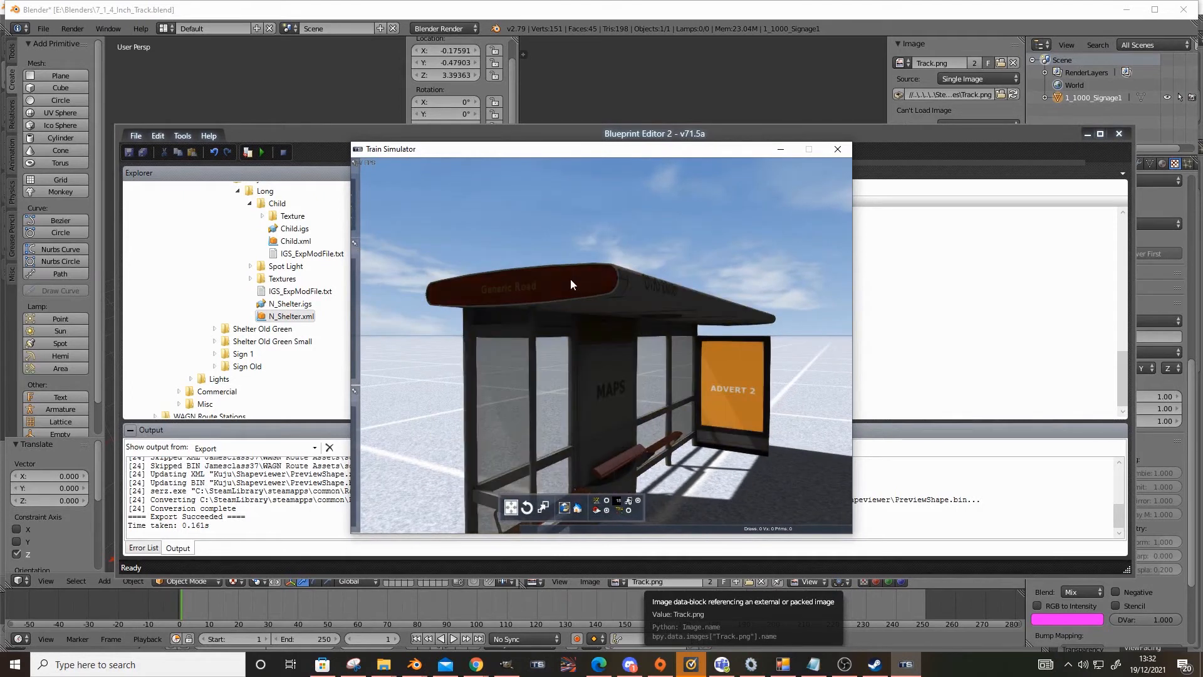
scroll(586, 302, "down", 5)
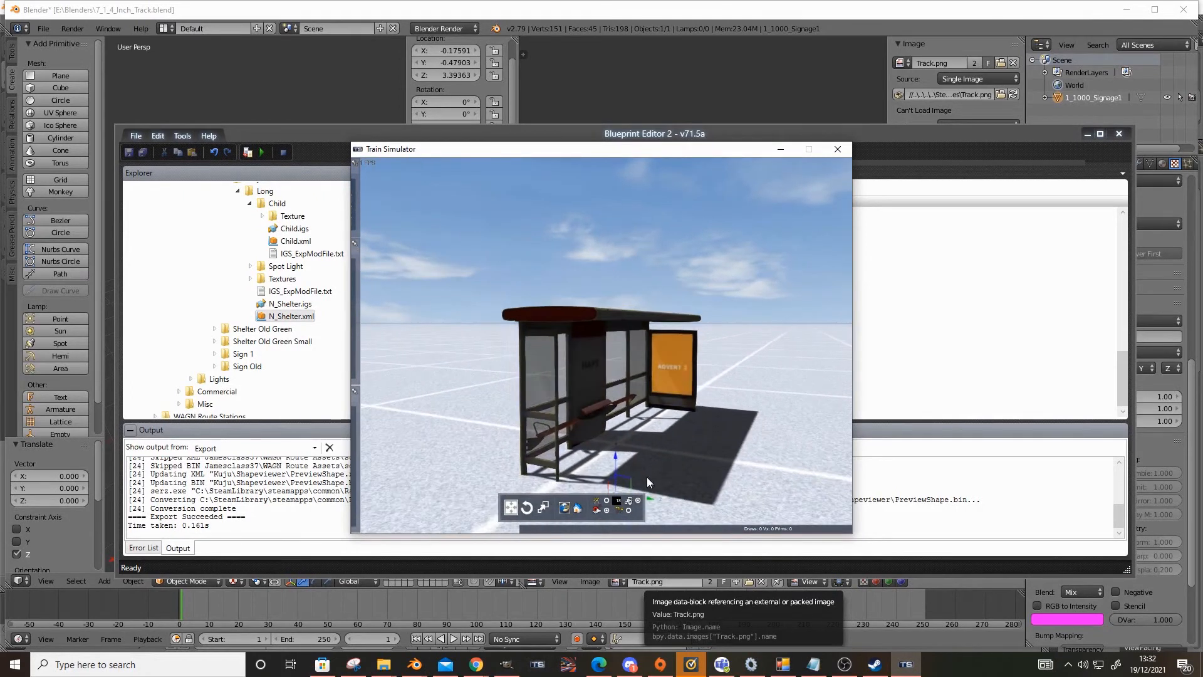
Step: Slide the child signage sideways away from the shelter roof and re-export the preview
right_click_drag(646, 476, 635, 471)
left_click_drag(622, 460, 729, 446)
left_click(746, 410)
mouse_move(746, 410)
right_mouse_down()
mouse_move(727, 397)
mouse_move(758, 401)
right_mouse_up()
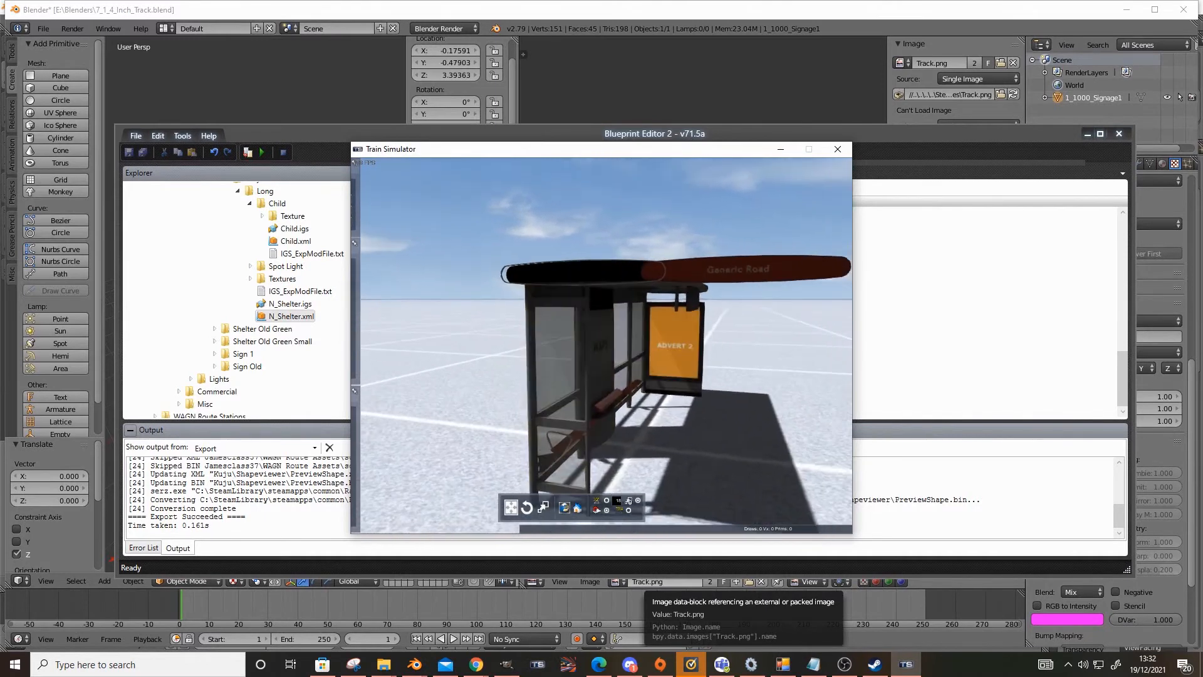
scroll(718, 406, "down", 2)
left_click(878, 487)
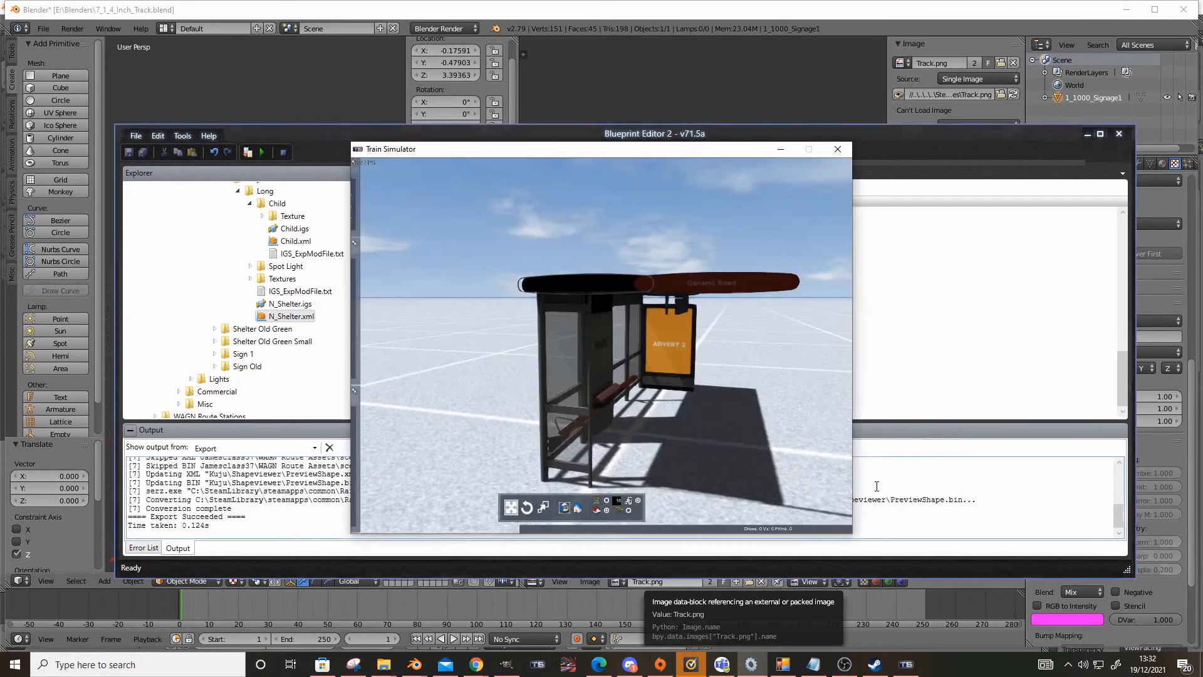
Step: Slide the displaced child signage back over the shelter roof
scroll(766, 421, "up", 2)
left_click(705, 254)
right_click_drag(706, 254, 724, 427)
scroll(725, 426, "down", 2)
left_click_drag(725, 472, 595, 487)
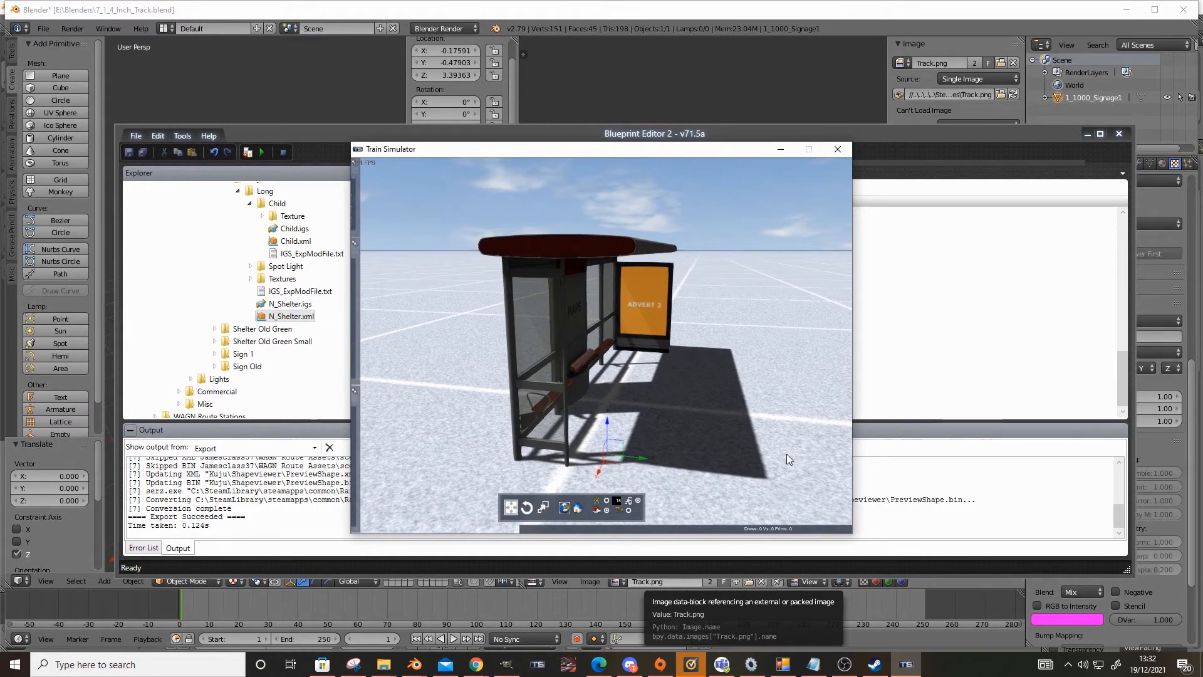
Step: Copy the child's Blueprint ID in N_Shelter.xml and delete that child element from the container component
left_click(891, 461)
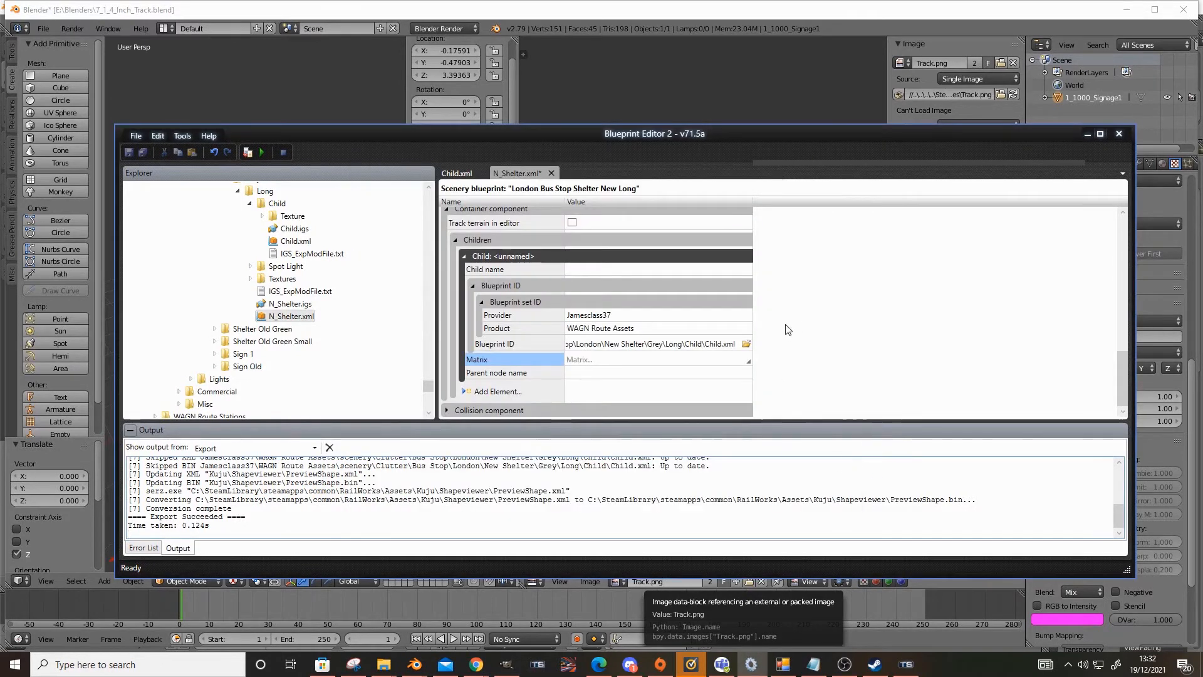
right_click(489, 259)
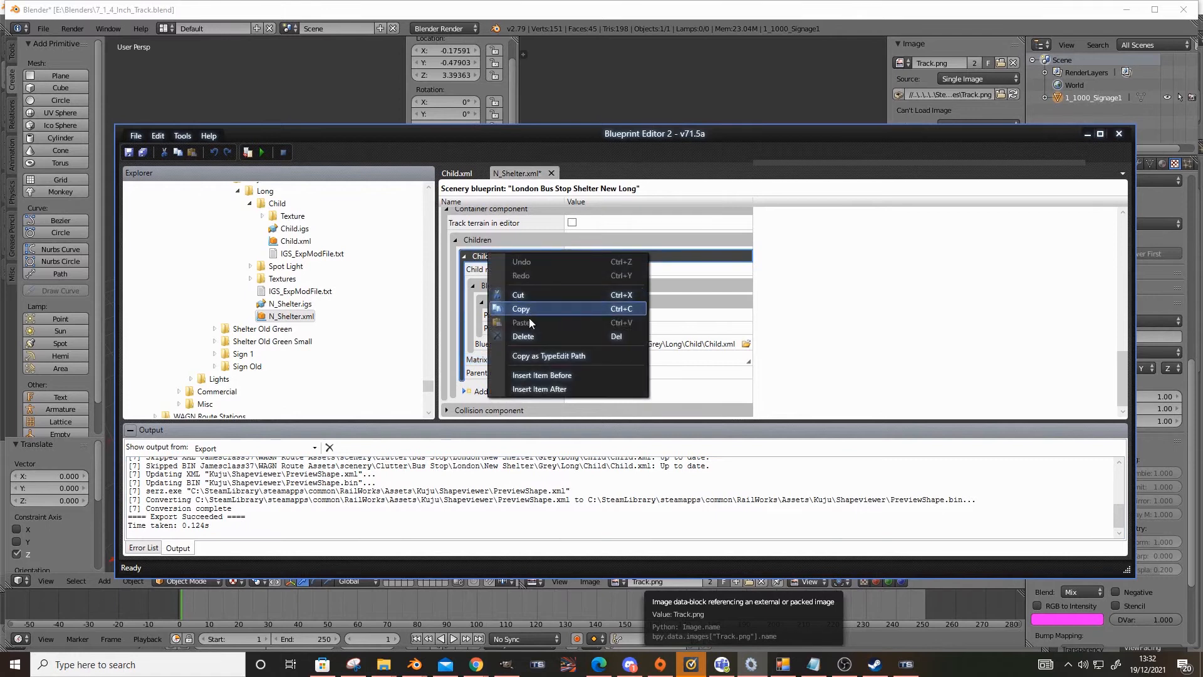
left_click(680, 344)
triple_click(680, 344)
key("ctrl+c")
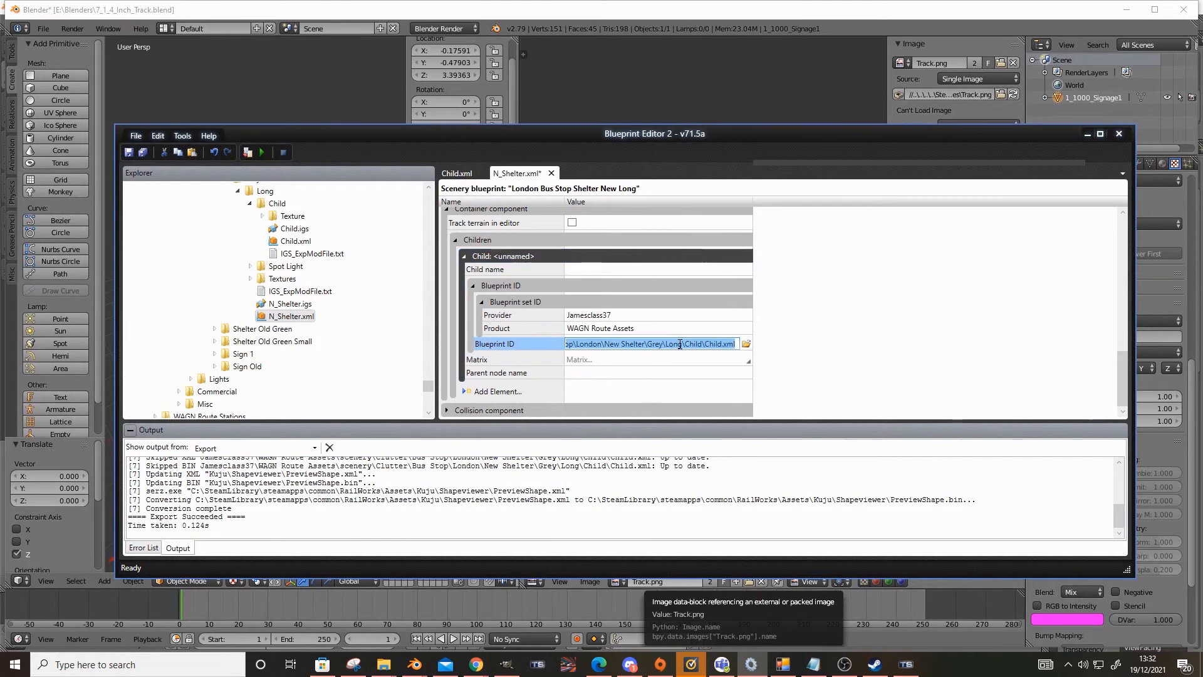
right_click(500, 259)
left_click(547, 339)
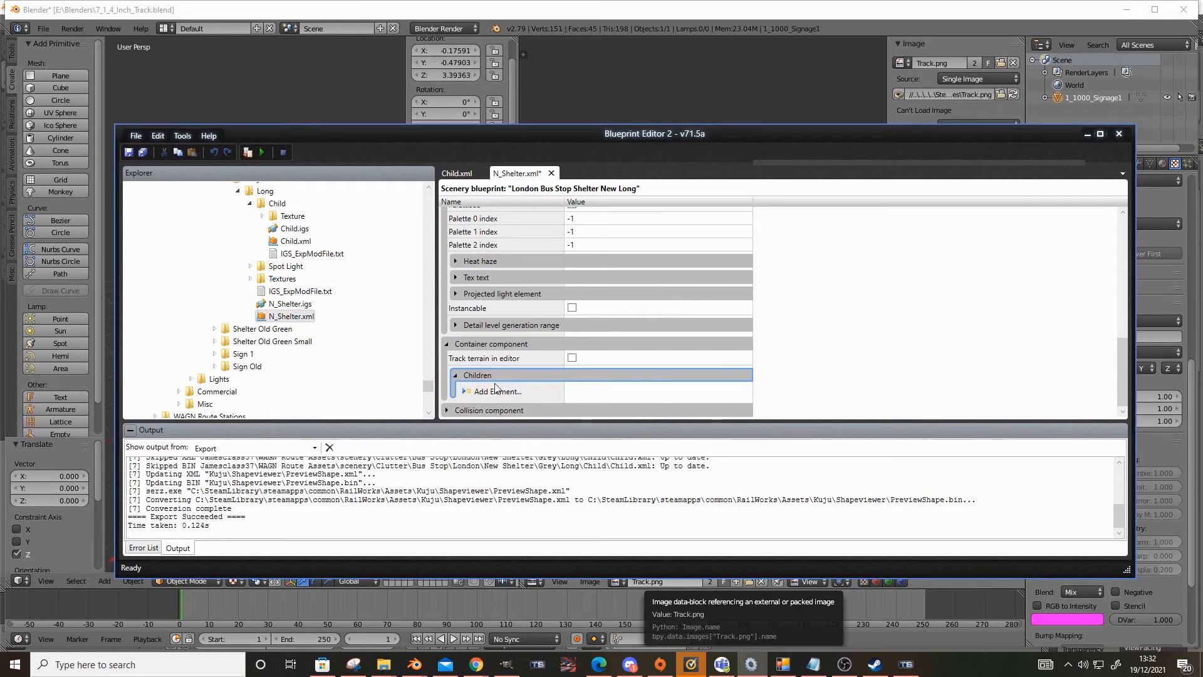
Step: Add a new child element under Children and paste the copied Child.xml path as its Blueprint ID
left_click(495, 388)
right_click(477, 375)
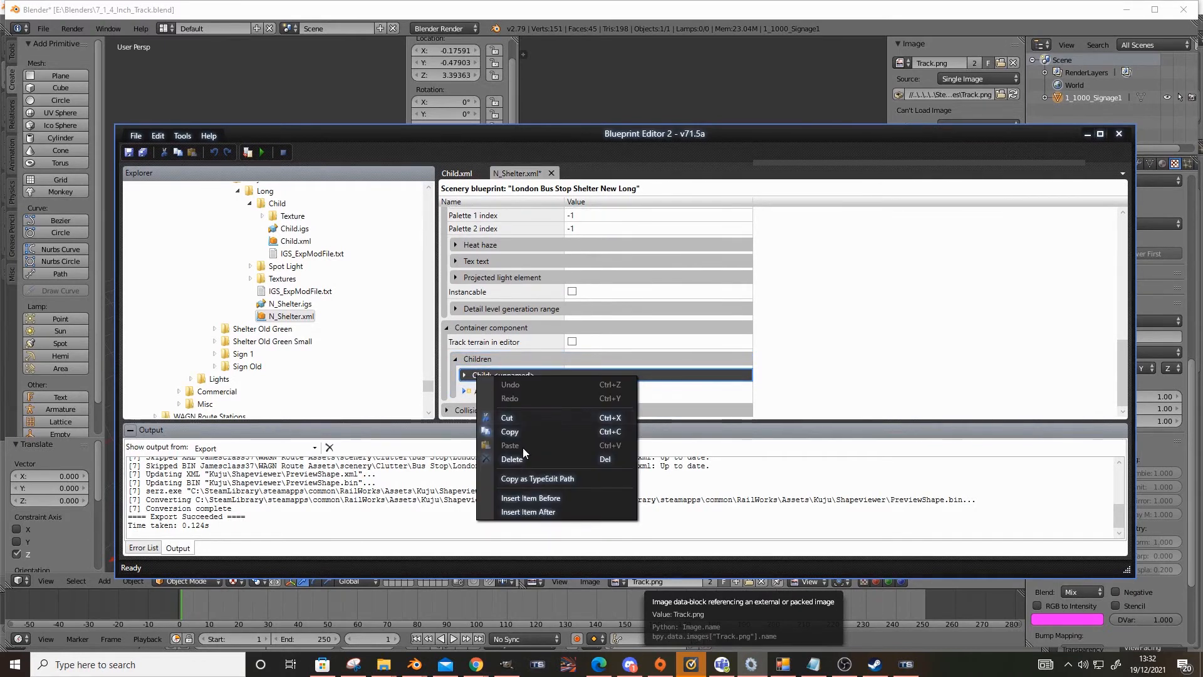
left_click(521, 459)
left_click(486, 377)
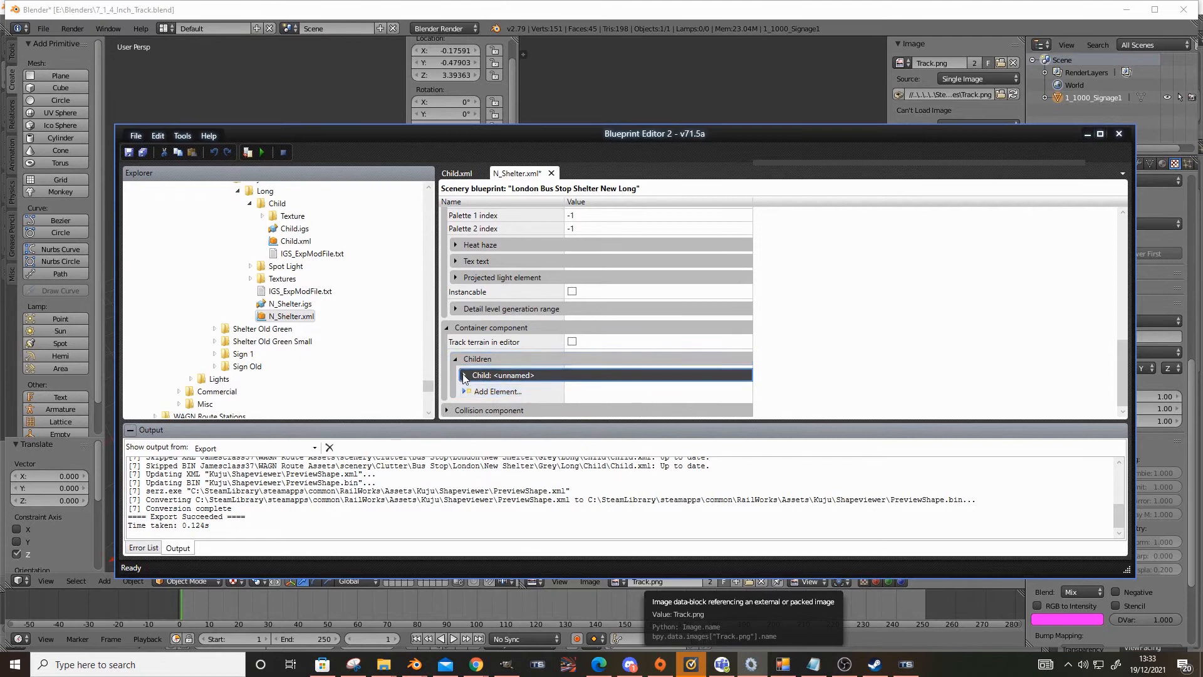
left_click(464, 375)
left_click(474, 347)
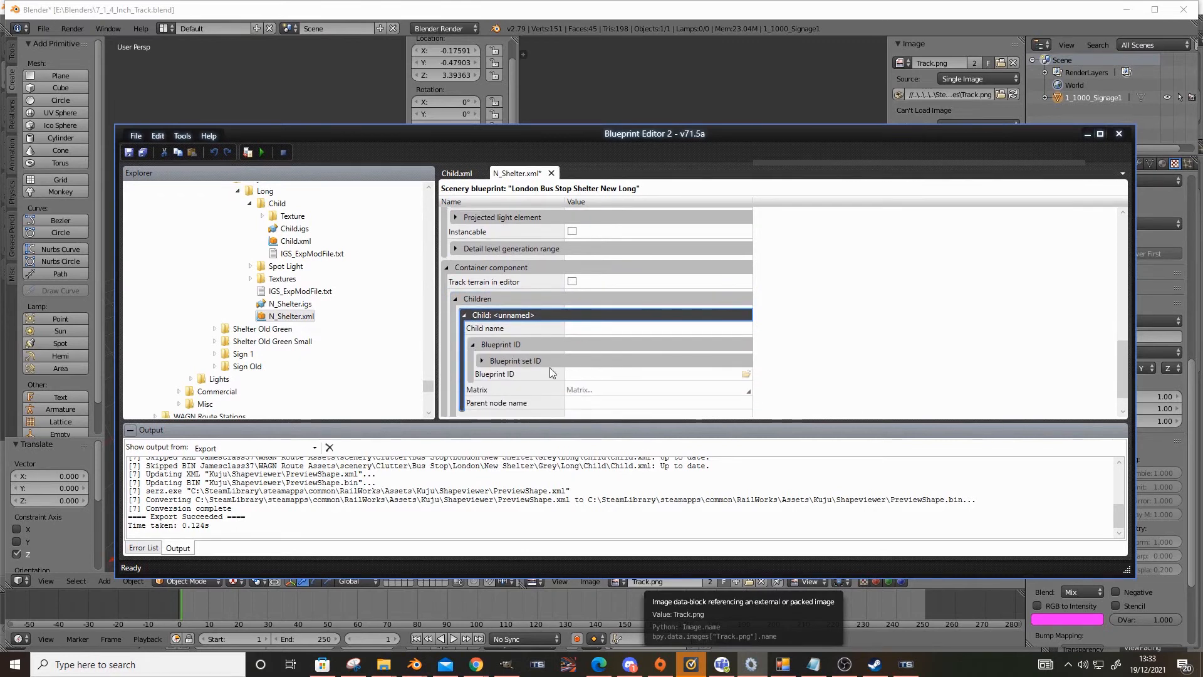
left_click(483, 361)
left_click(580, 343)
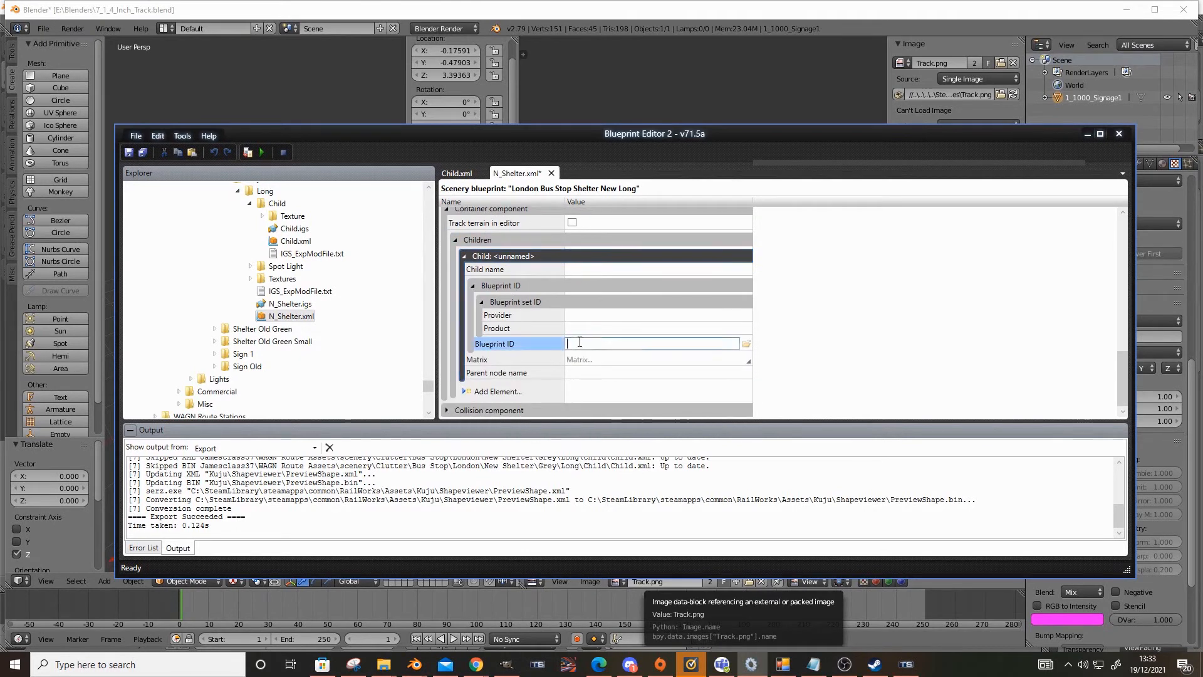
key("ctrl+v")
Step: Set the new child's Blueprint set provider to Jamesclass37
left_click(586, 317)
type("Jac")
type("mesc")
type("lass37")
scroll(209, 253, "up", 3)
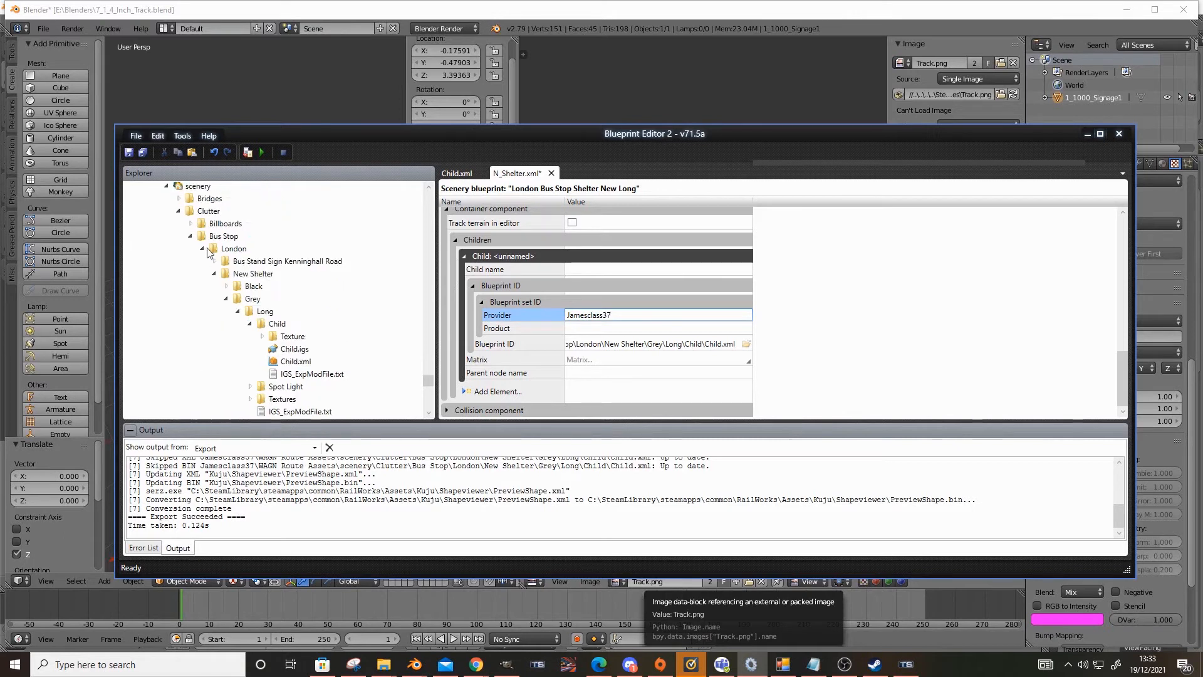
Step: Set the product of the shelter child's blueprint set ID to "WAGN Route Assets", copied from the folder name
scroll(186, 208, "up", 1)
double_click(188, 204)
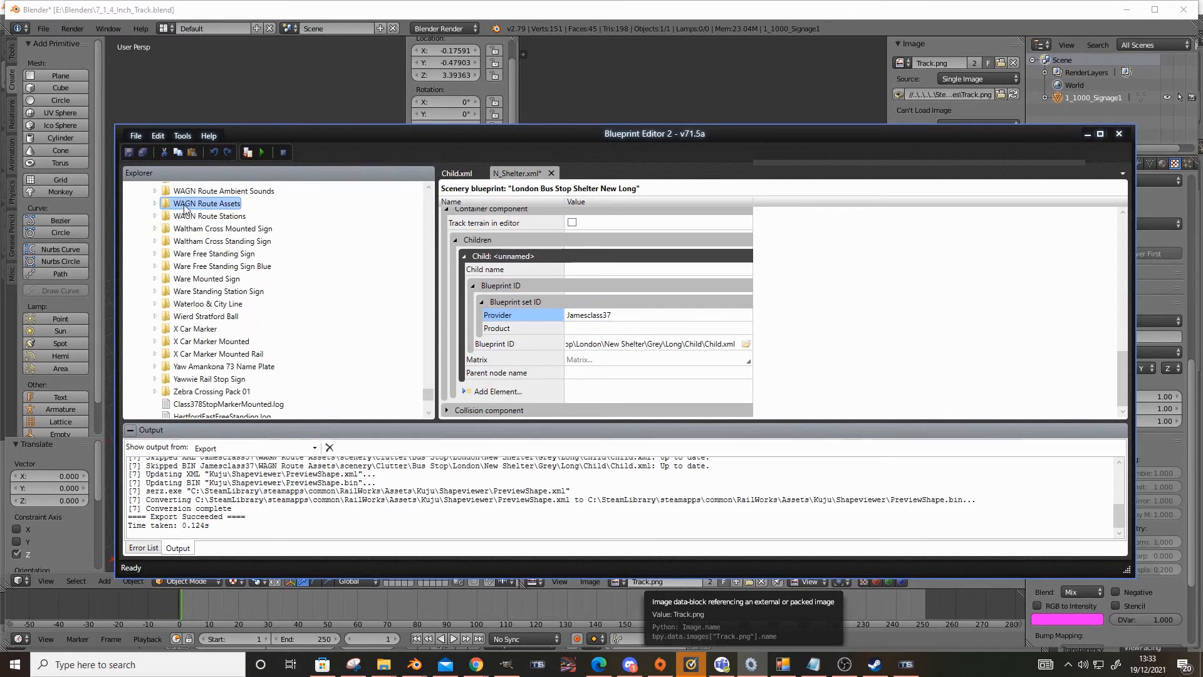
left_click(189, 204)
key("ctrl+c")
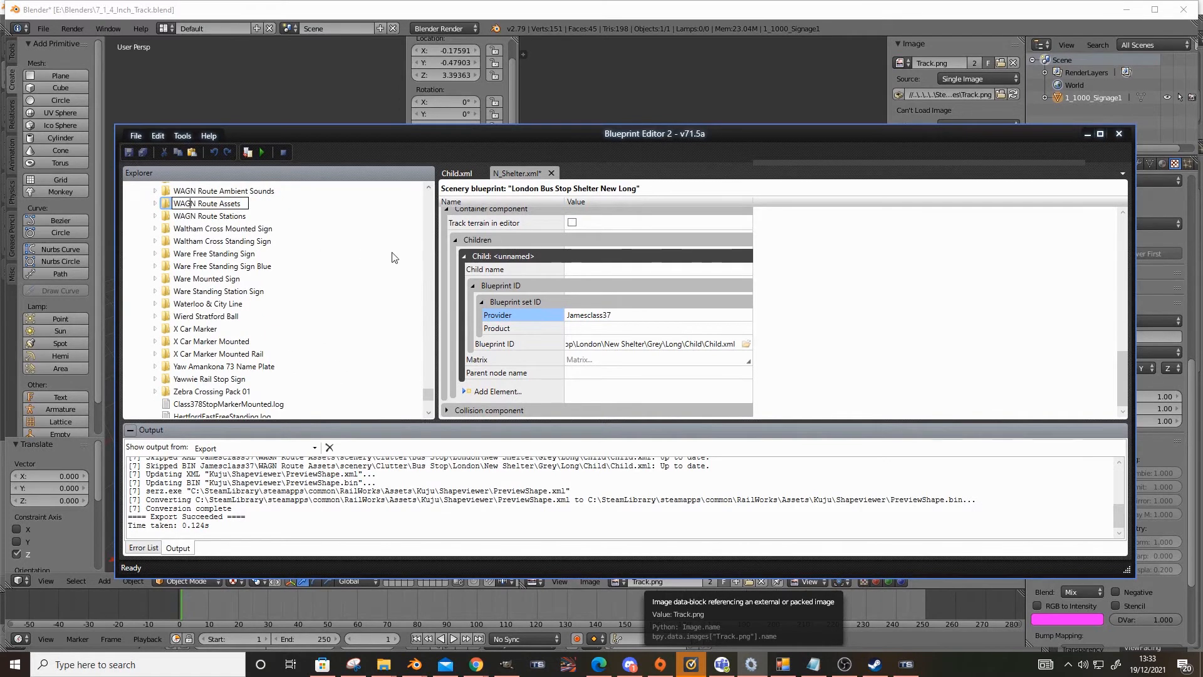
left_click(562, 328)
key("ctrl+v")
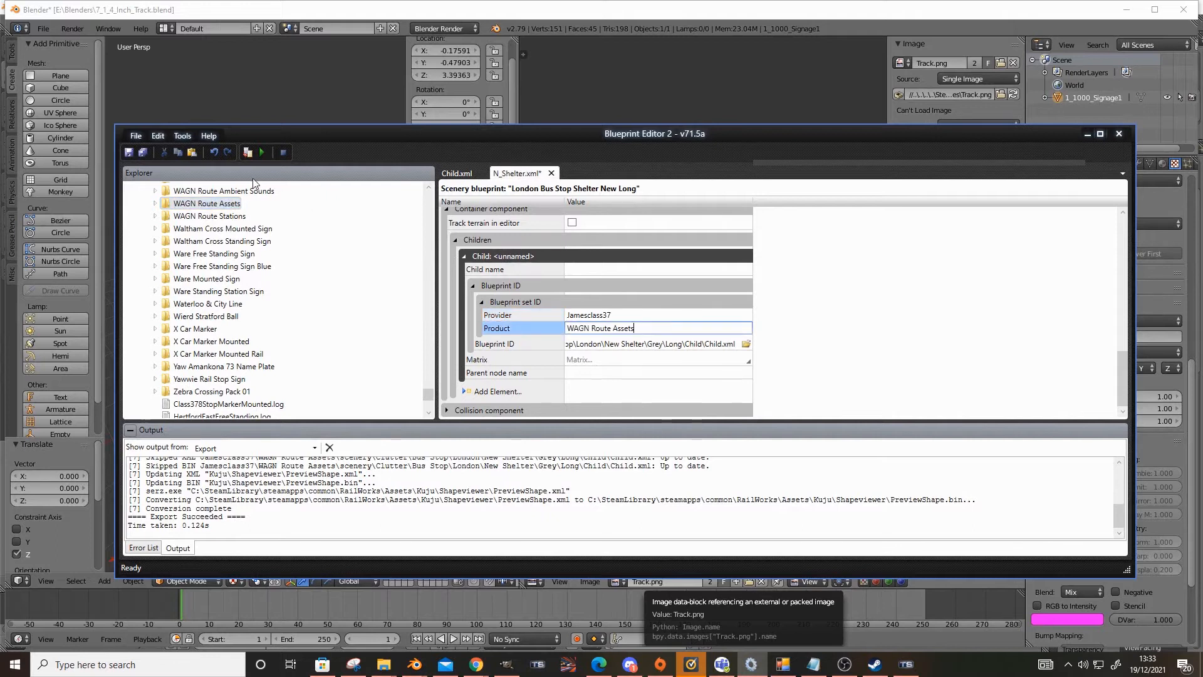
left_click(160, 205)
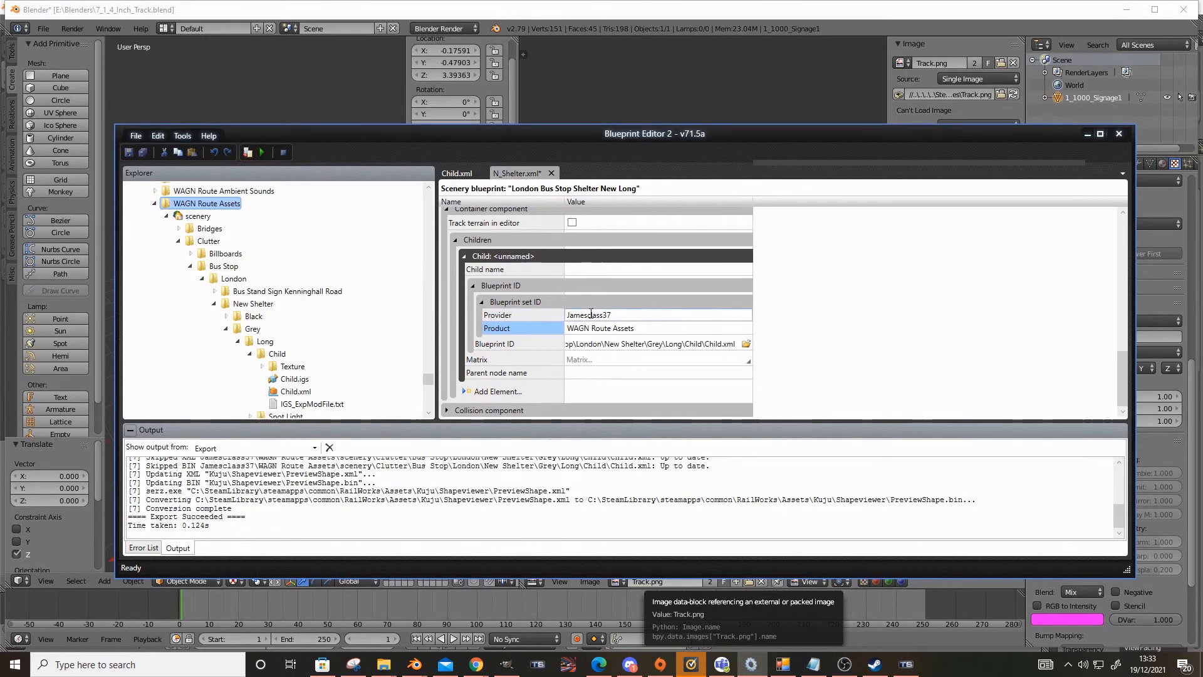
Step: Preview the shelter blueprint and move the child signage down onto the edge of the roof
key("F5")
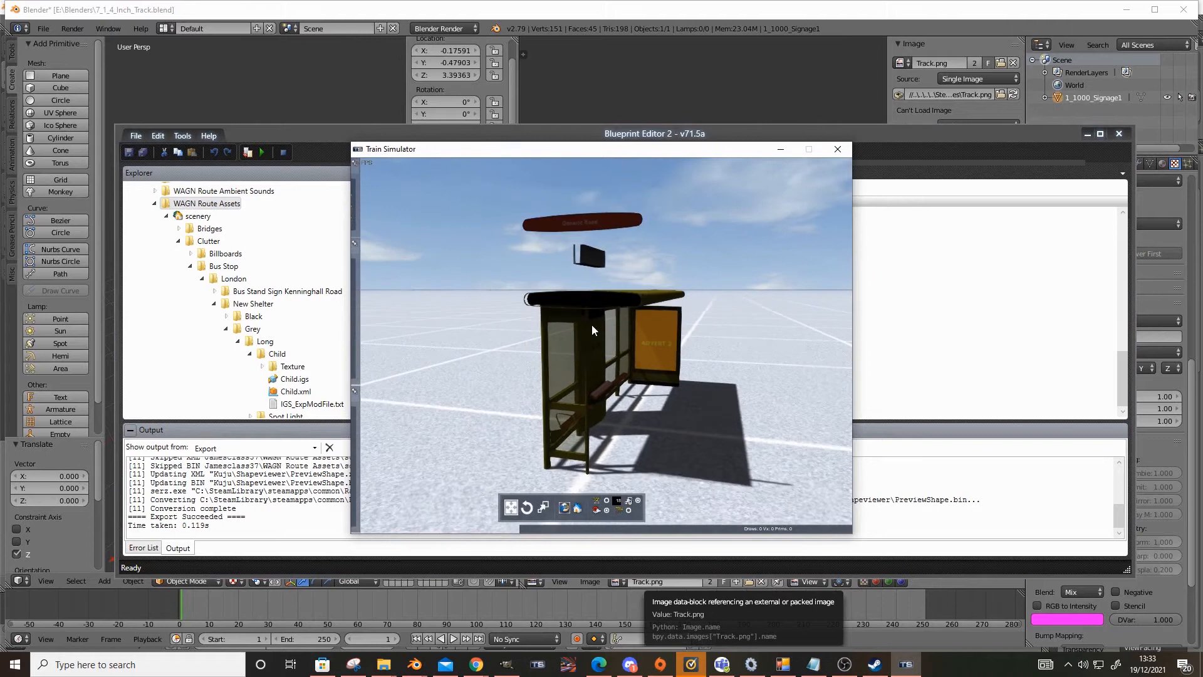
left_click_drag(621, 393, 622, 442)
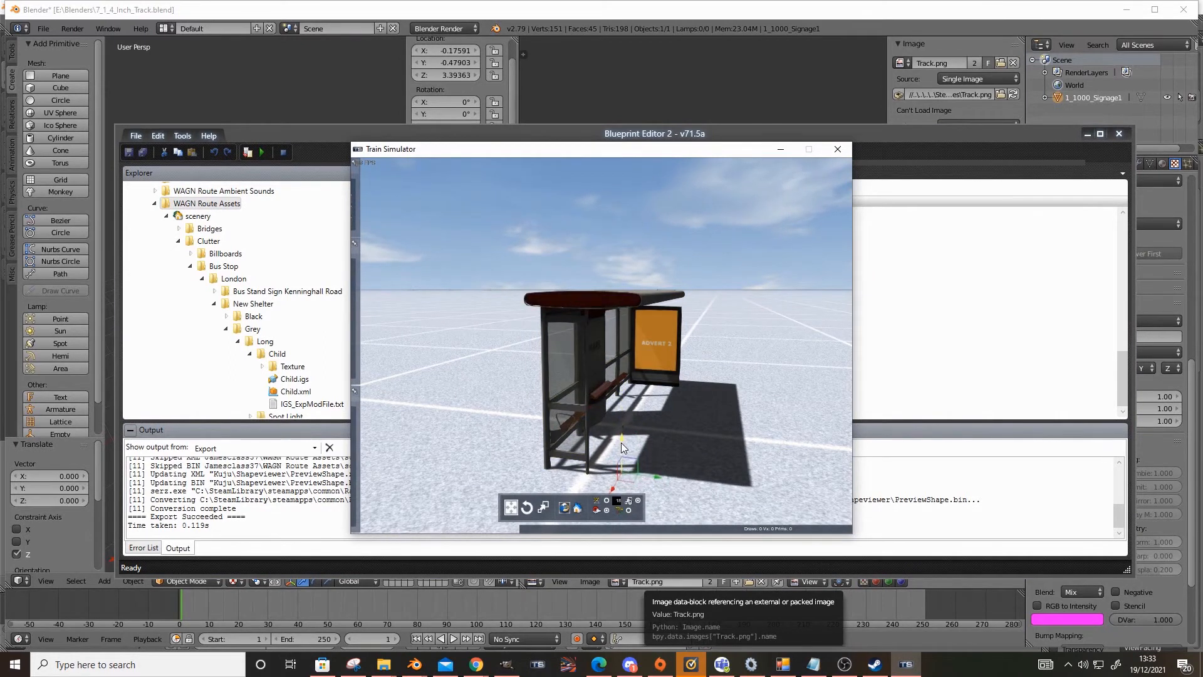
scroll(676, 417, "up", 2)
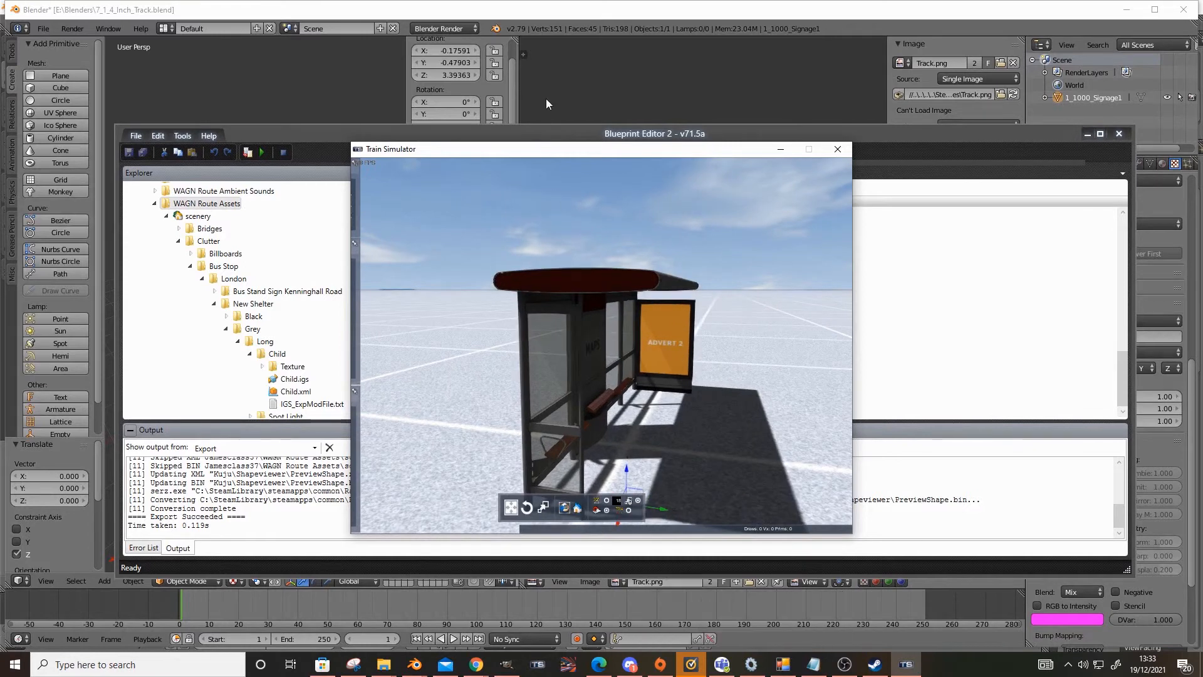
Step: Switch to Blender and set the Z location of the 1_1000_Signage1 object to 2.39363
left_click(620, 71)
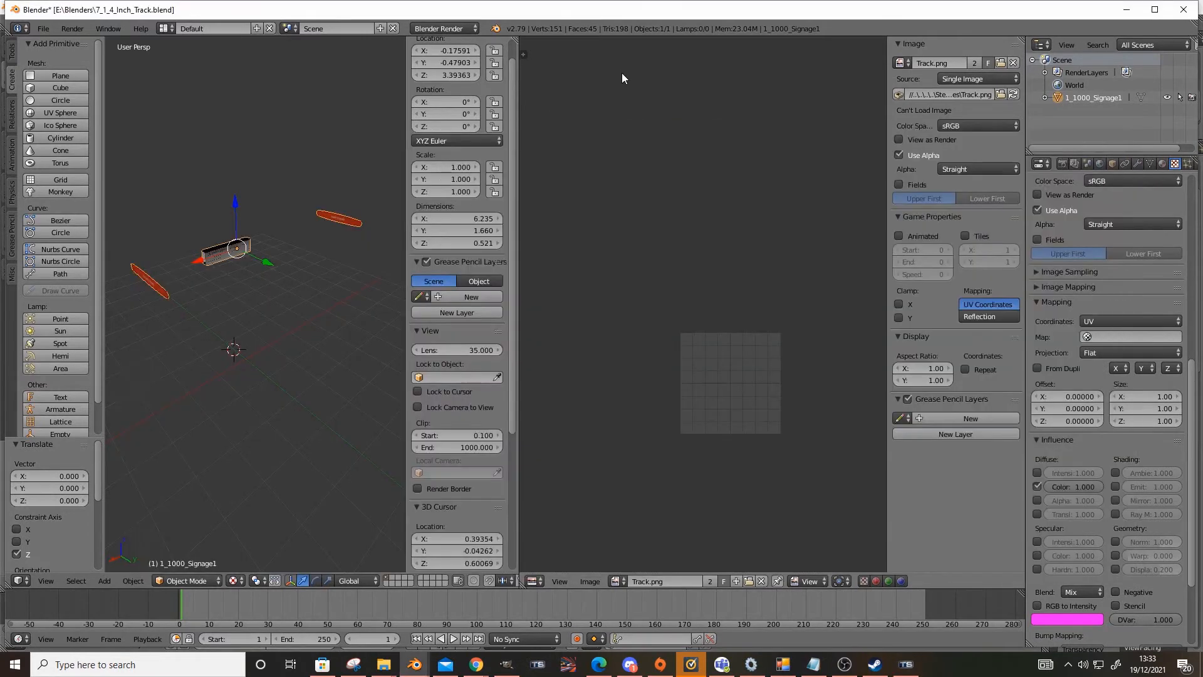
left_click(449, 75)
type("2.39363")
key("Return")
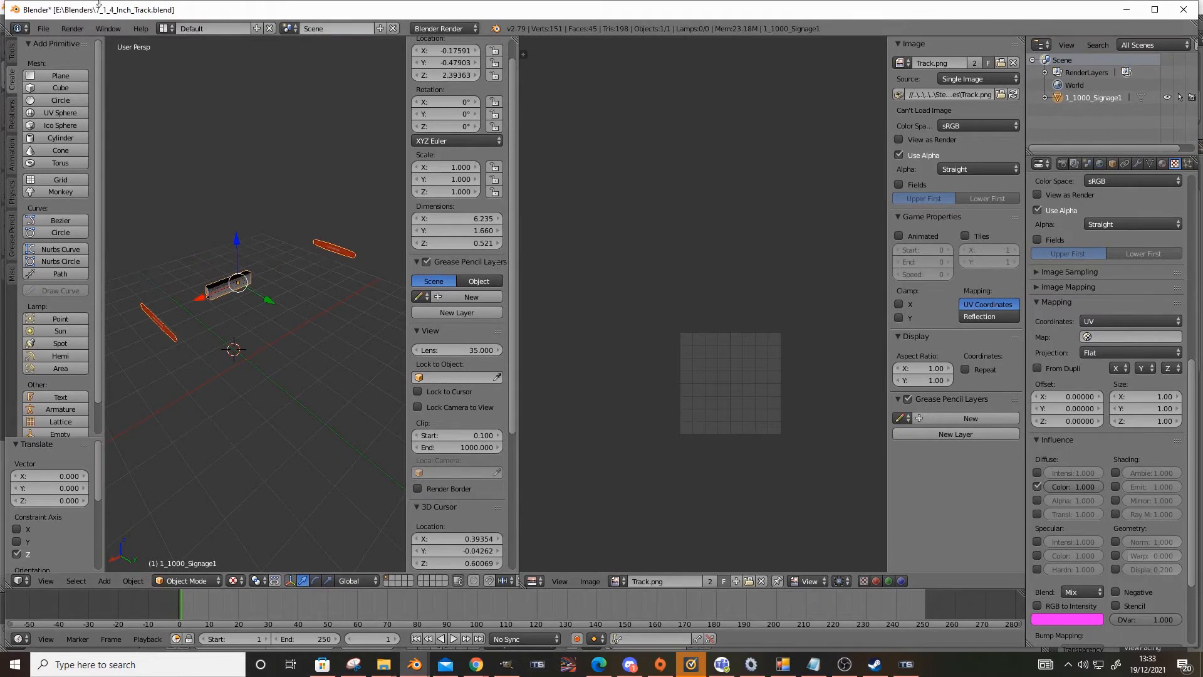
Step: Export the signage model as a TS20xx IGS file
left_click(42, 29)
mouse_move(73, 281)
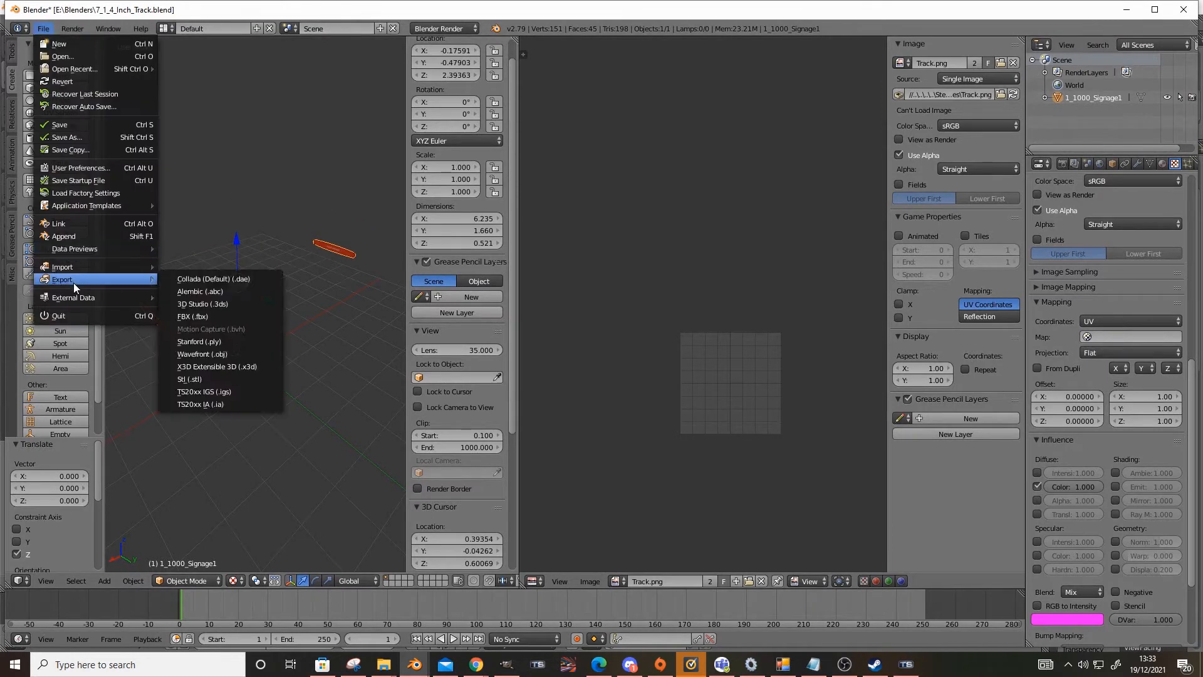
left_click(224, 393)
left_click(1166, 61)
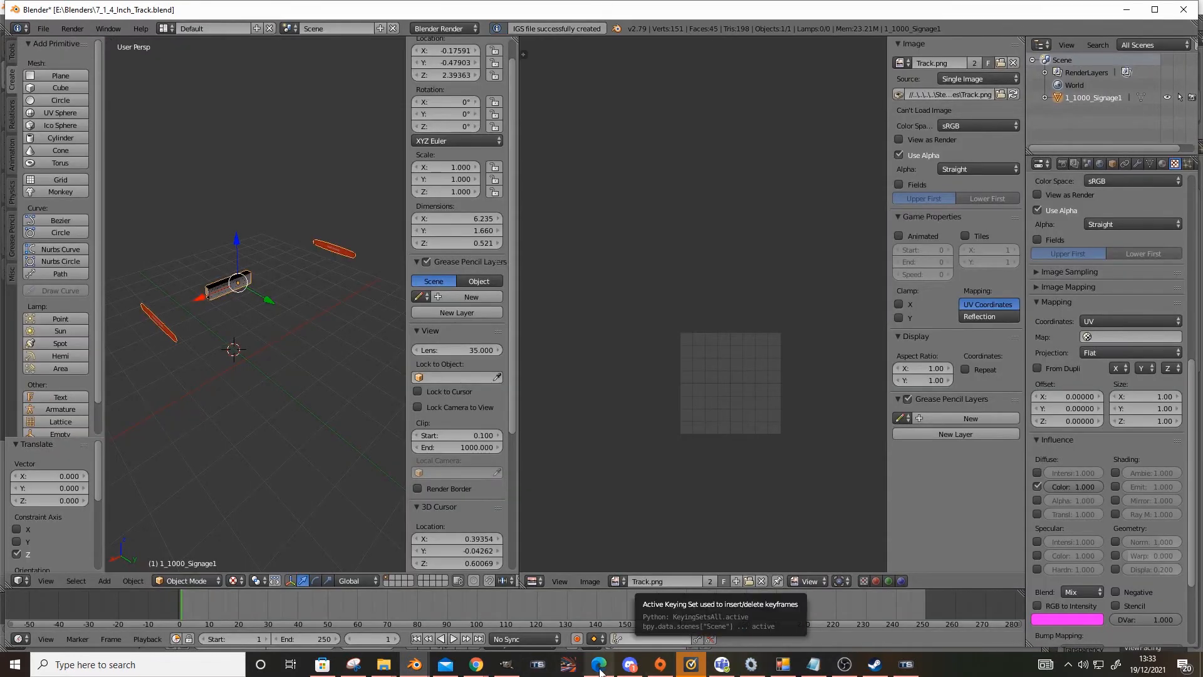
Step: Switch to Blueprint Editor 2, open Child.xml and export it with a preview
left_click(815, 666)
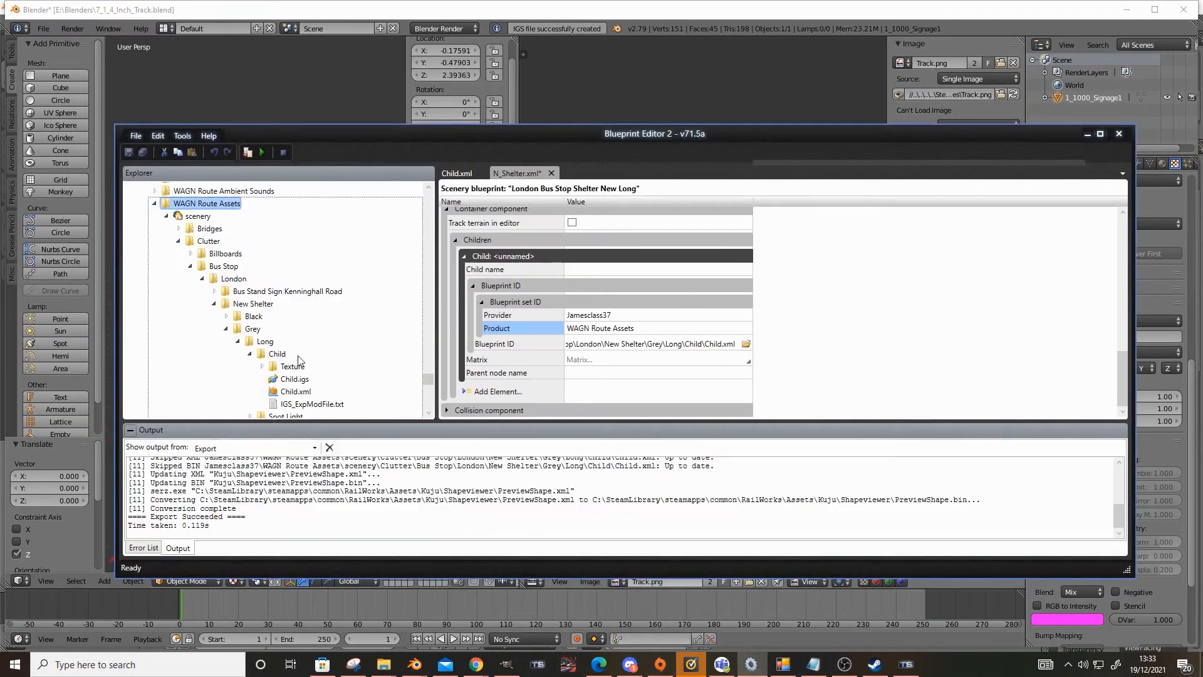
scroll(303, 332, "down", 5)
double_click(295, 331)
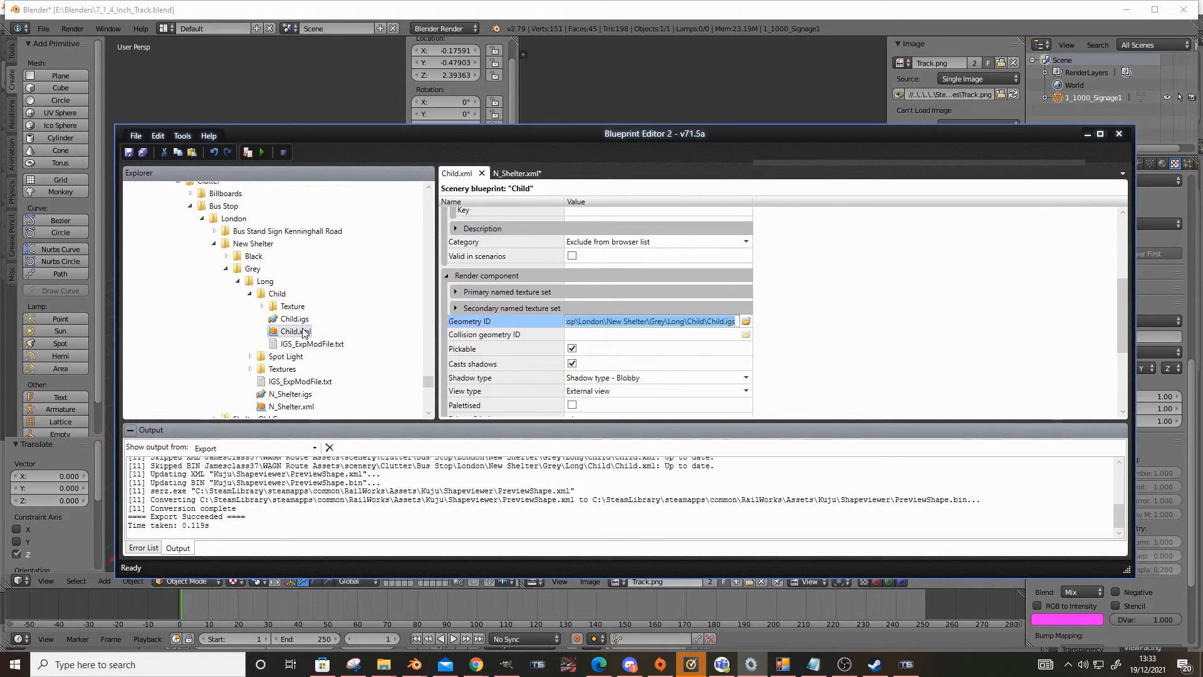
key("F9")
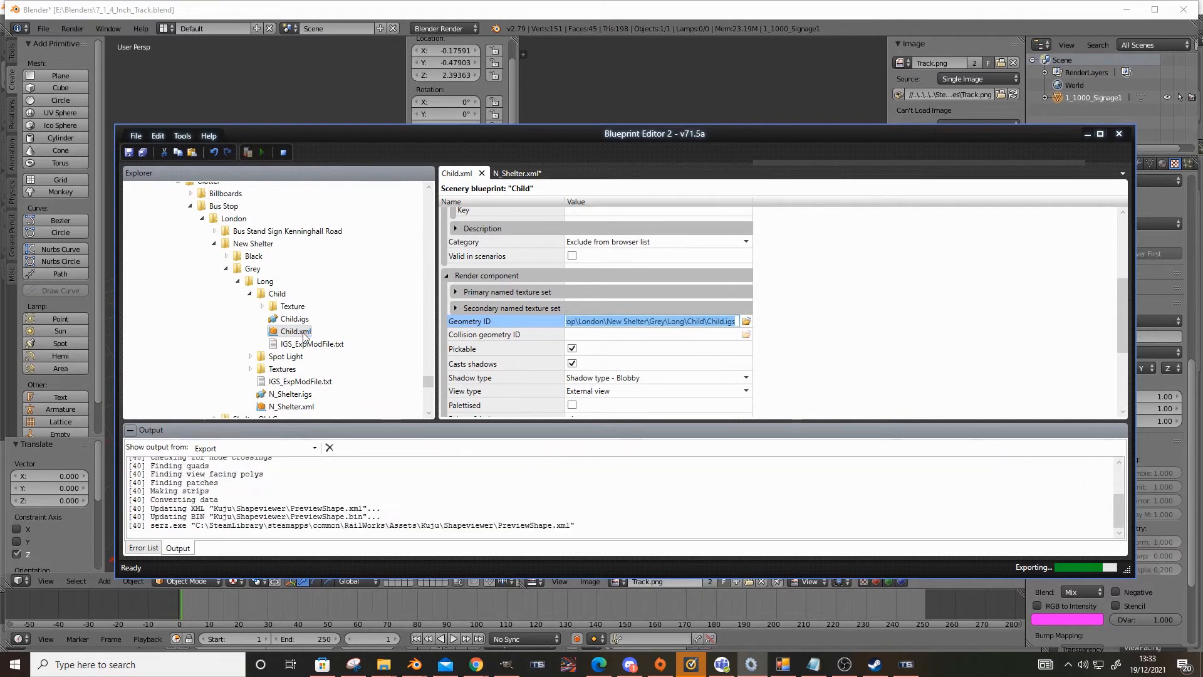
Step: Export and preview N_Shelter.xml to check the signage position on the shelter
scroll(306, 341, "down", 3)
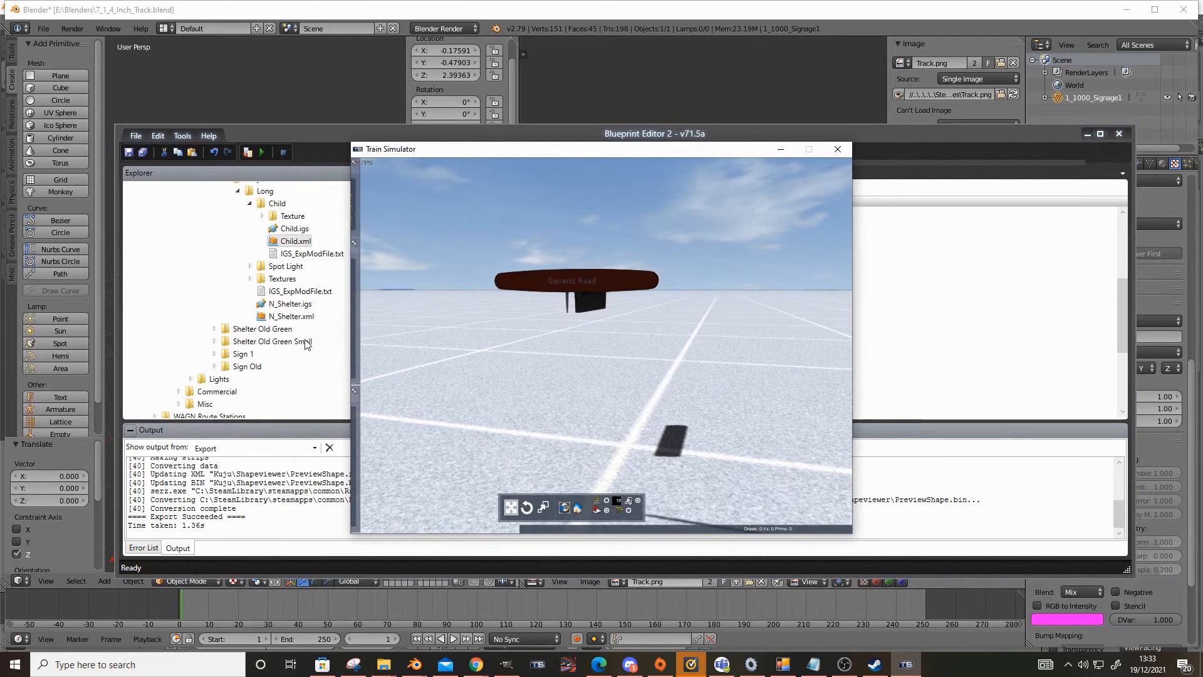
left_click(292, 316)
key("F9")
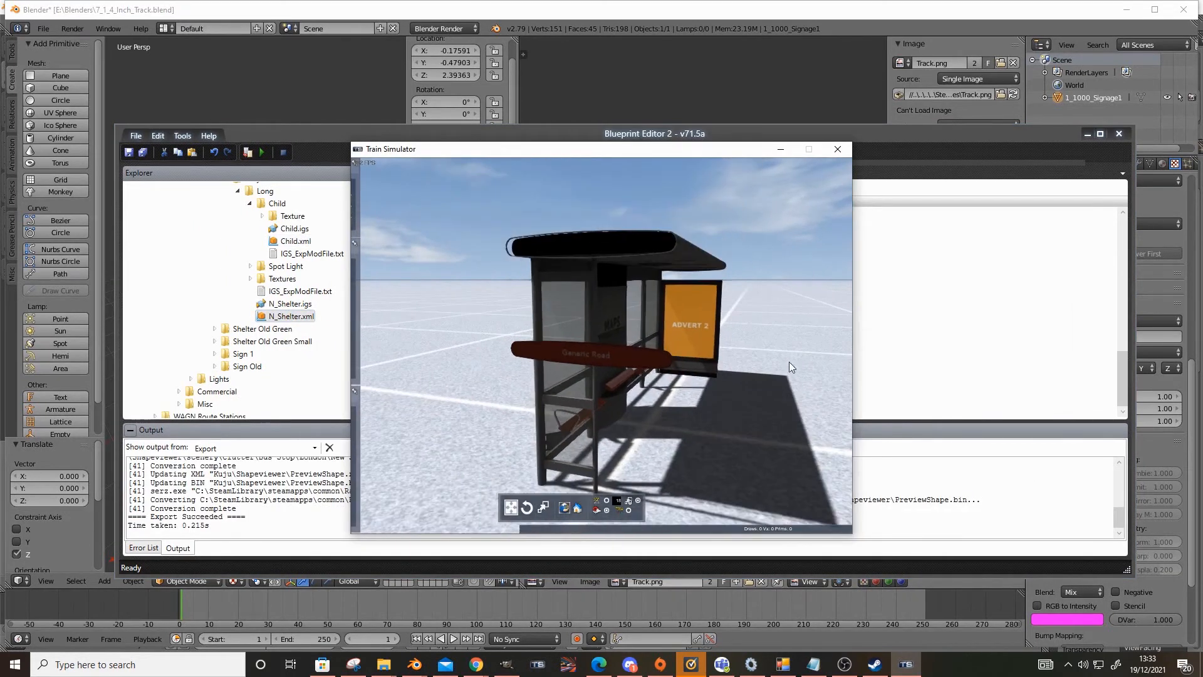
left_click(1040, 366)
Step: Delete the existing child element of the London Bus Stop Shelter New Long blueprint and add a new one
left_click(681, 347)
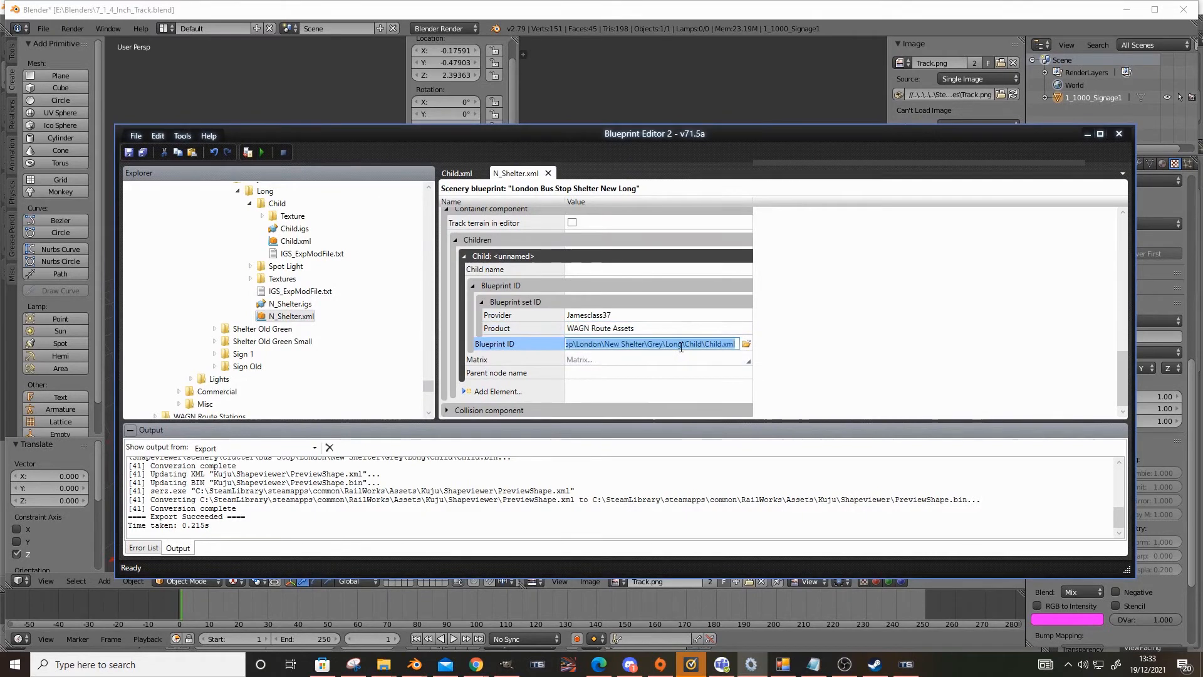
right_click(511, 268)
left_click(534, 340)
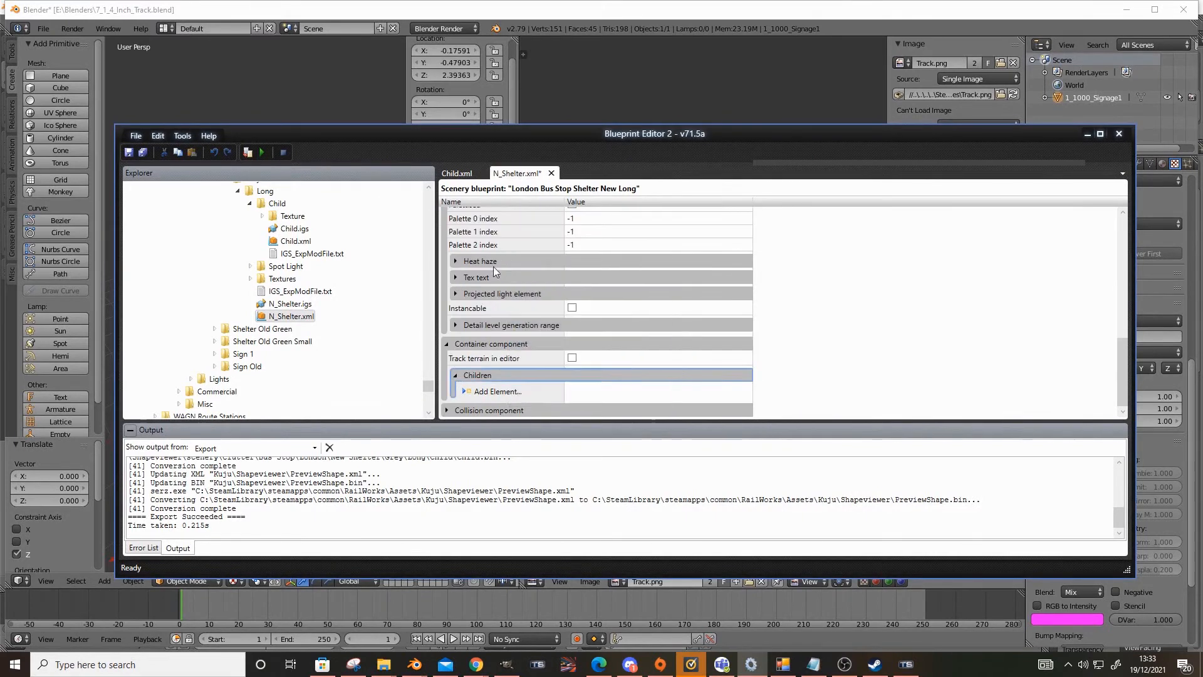
left_click(470, 391)
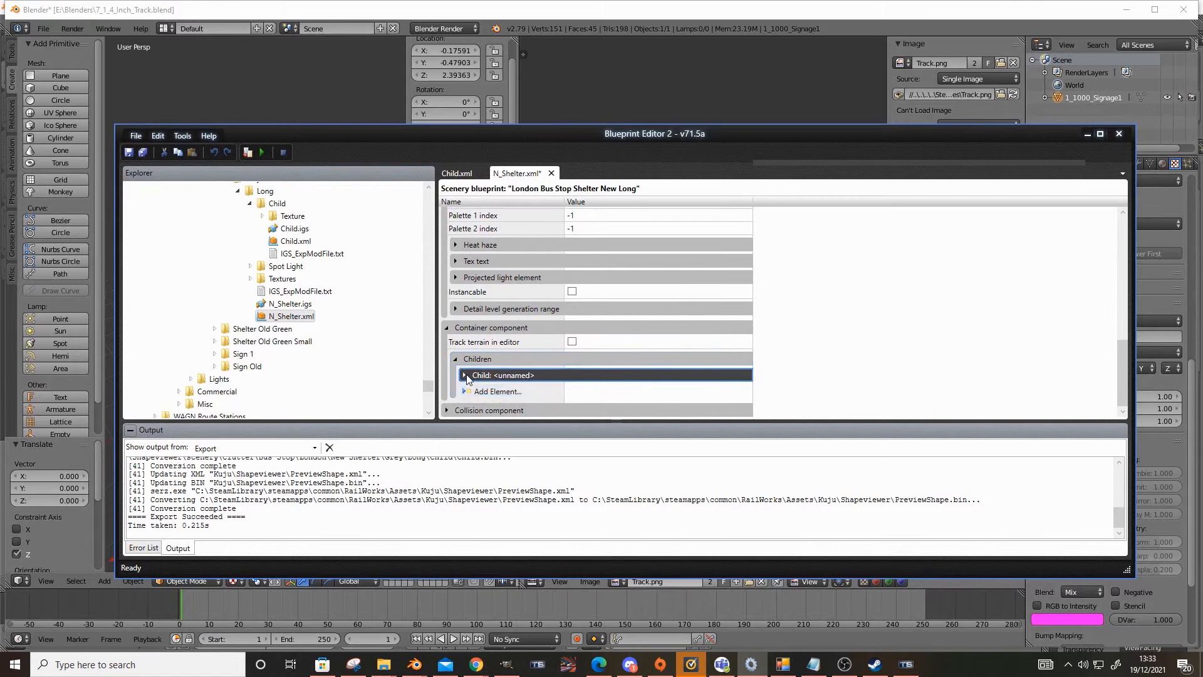
Step: Fill in the new child's provider, set its product to WAGN Route Assets and point its blueprint ID to Child.xml in Grey\Long\Child
scroll(574, 385, "down", 1)
left_click(473, 346)
scroll(477, 348, "down", 1)
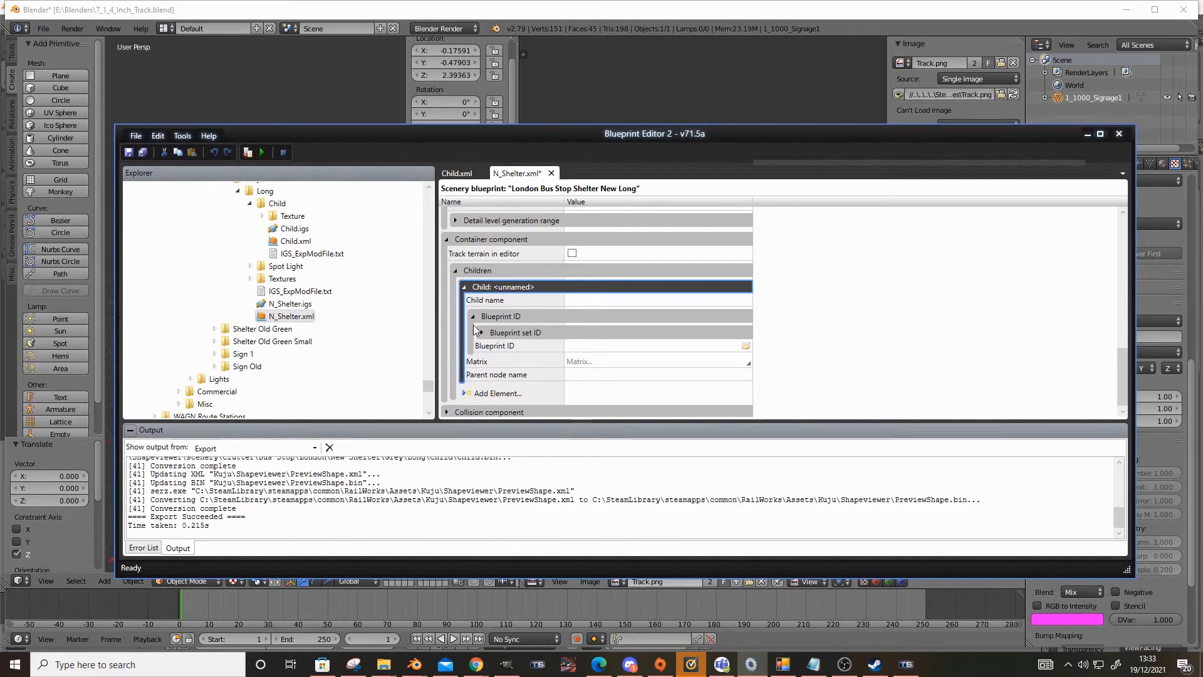
left_click(481, 332)
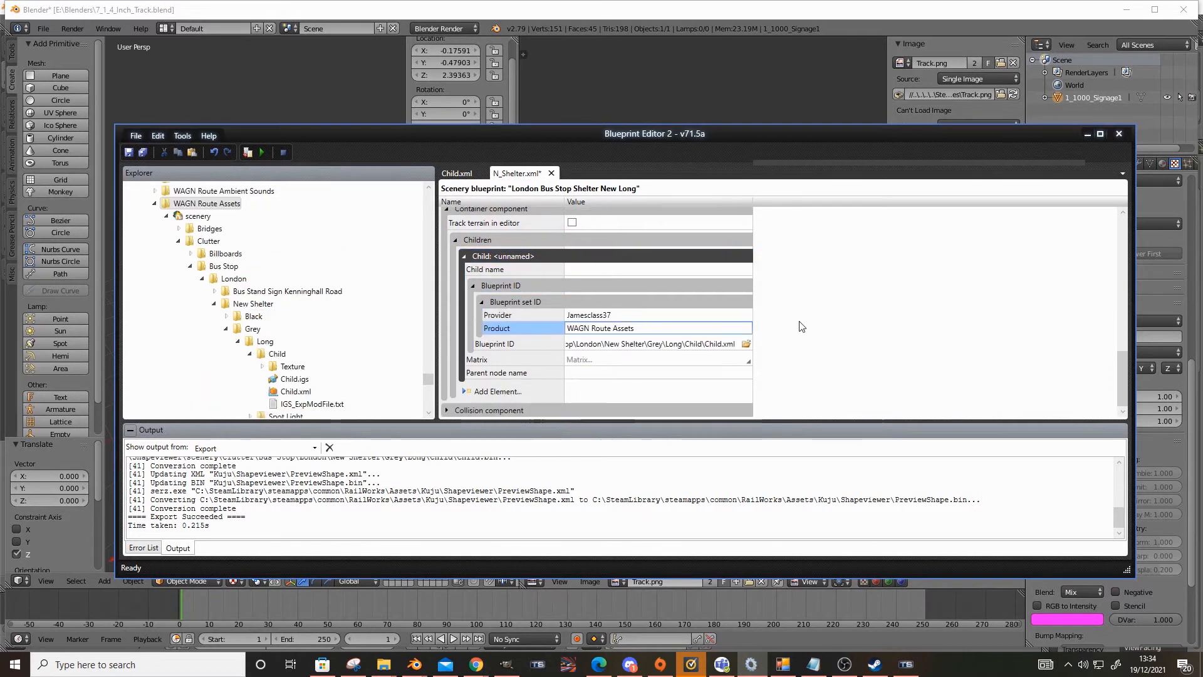
scroll(802, 327, "up", 1)
scroll(802, 326, "down", 1)
Step: Preview the shelter and examine the roof signage from several angles and the ceiling light up close
key("F5")
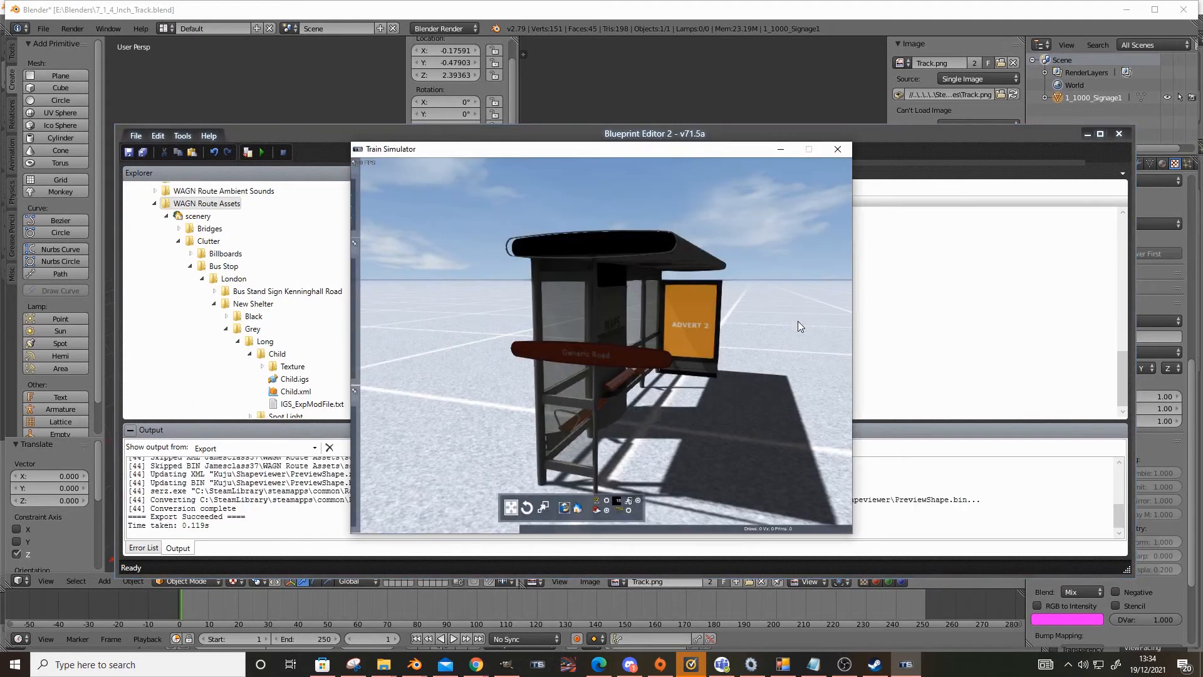
right_click_drag(793, 320, 815, 407)
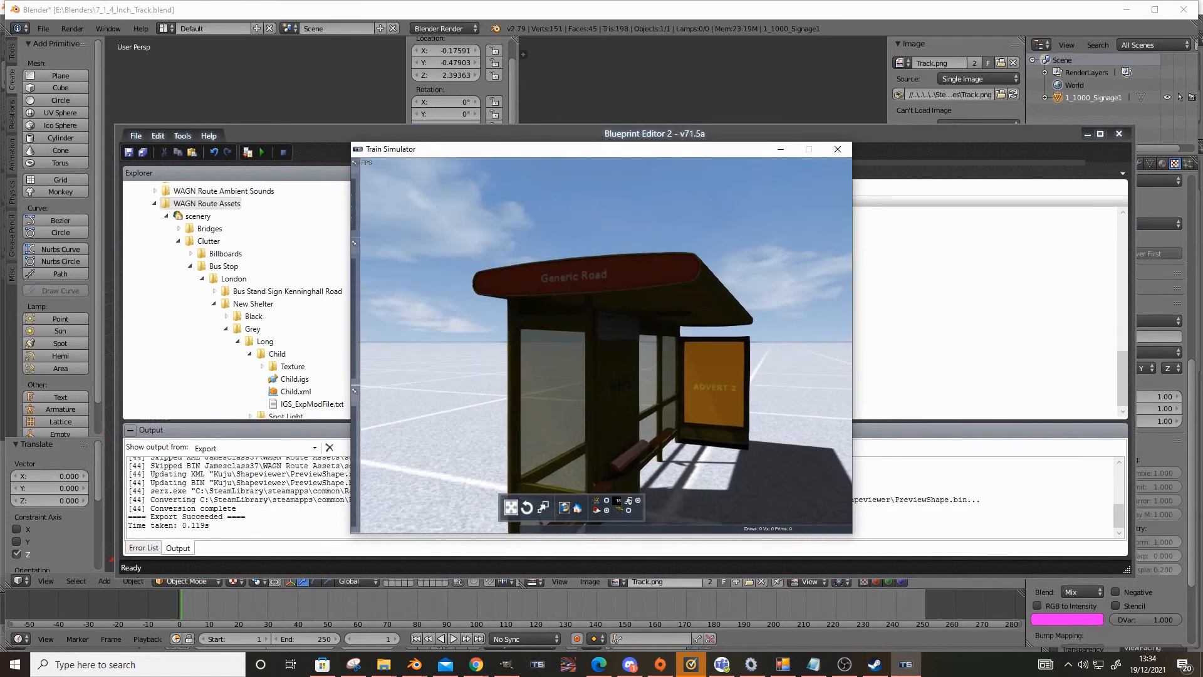
key("Right")
key("Down")
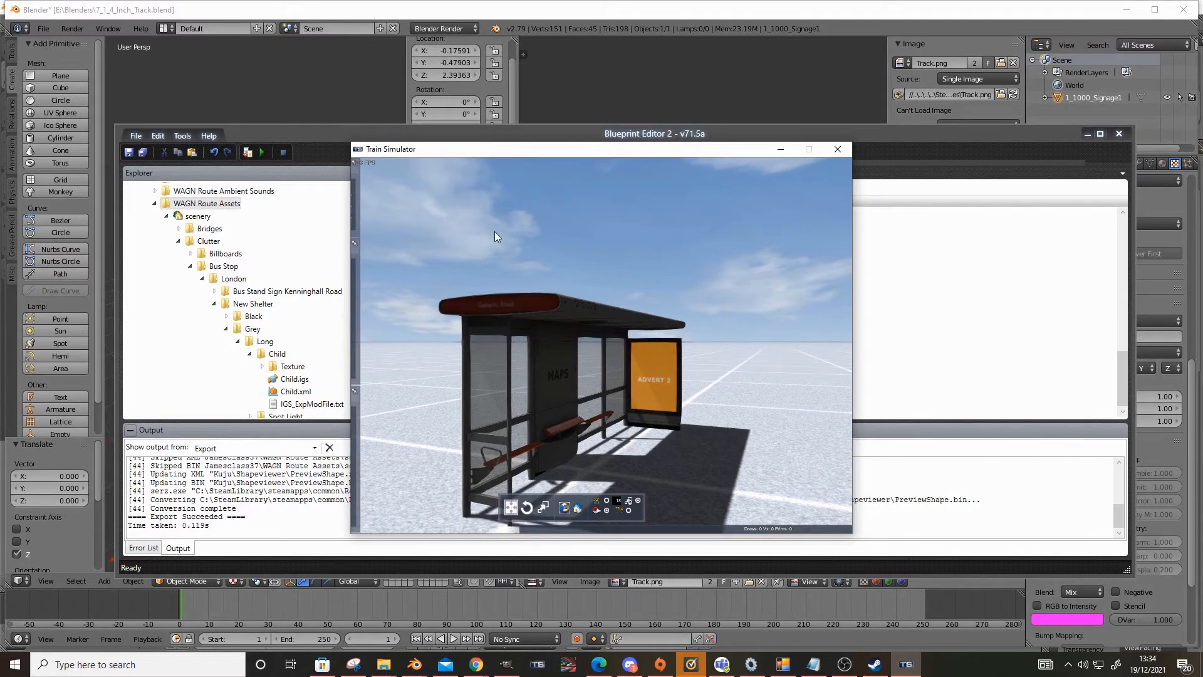
key("Up")
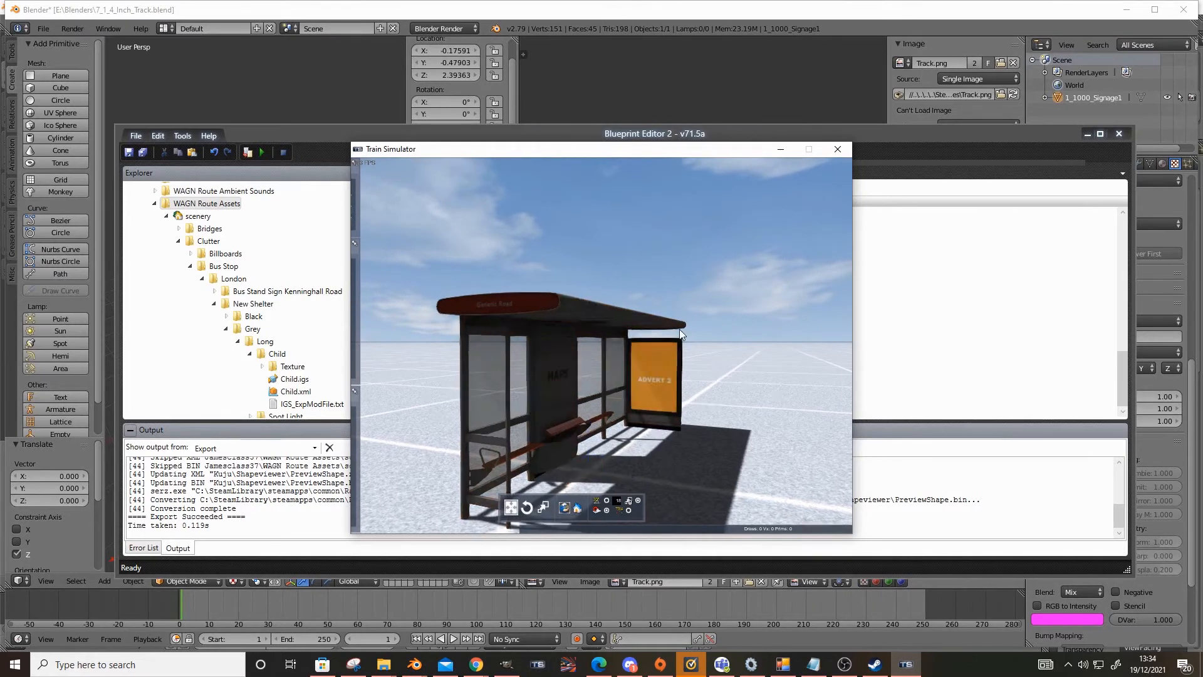
right_click_drag(660, 301, 674, 307)
key("Down")
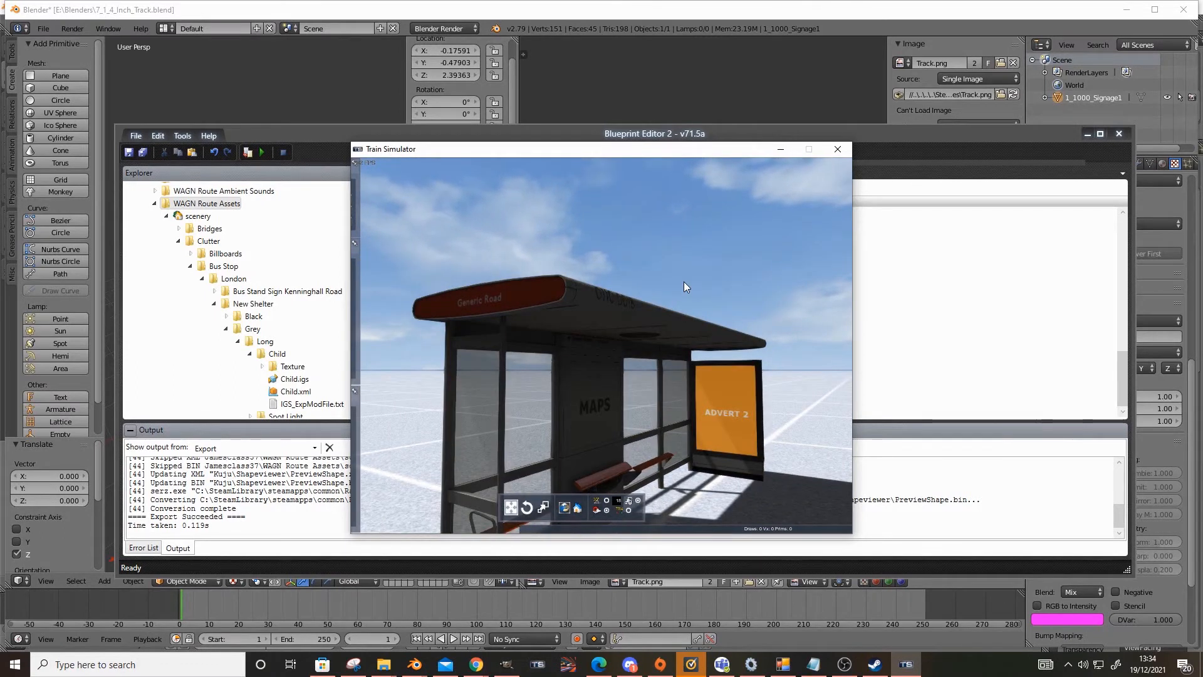
key("Down")
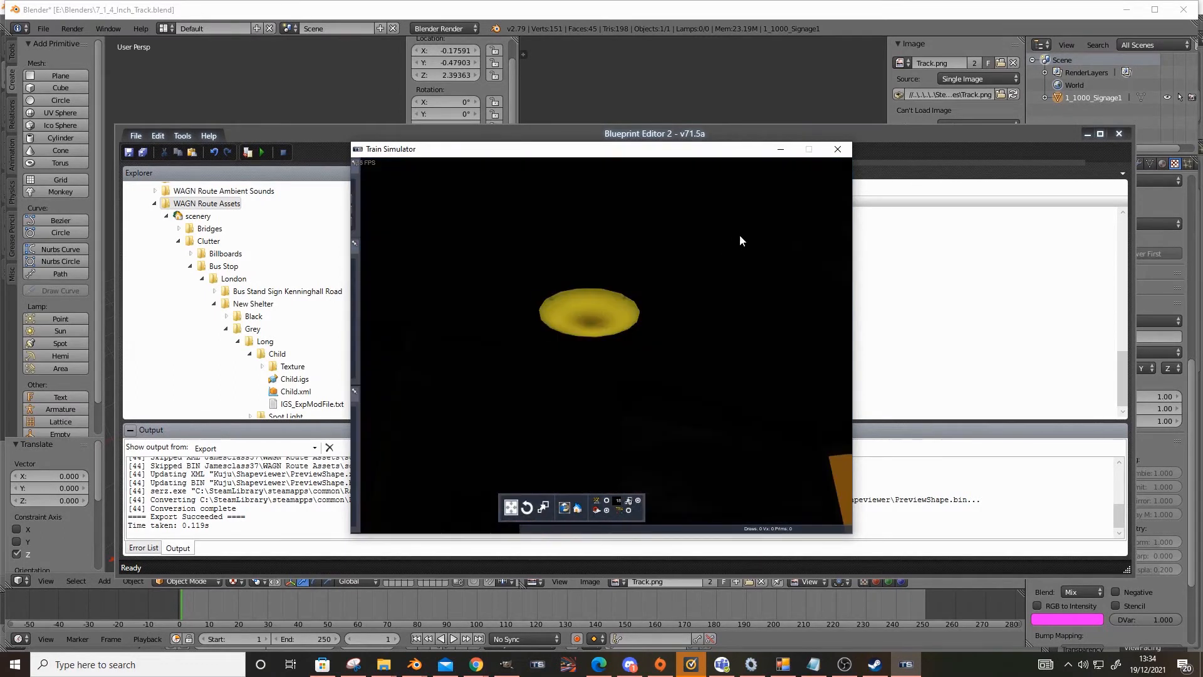
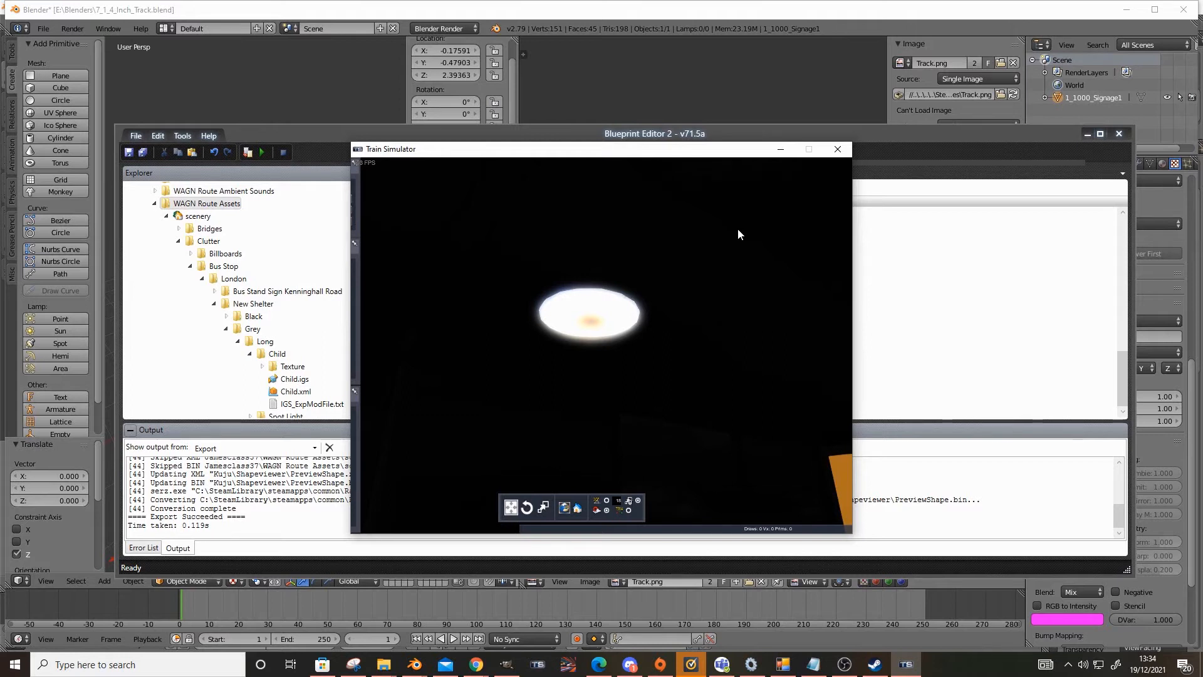
Step: Switch to File Explorer and copy IGS_ExpModFile.txt from the shelter's Long folder into its Spot Light subfolder
left_click(920, 300)
scroll(322, 339, "down", 3)
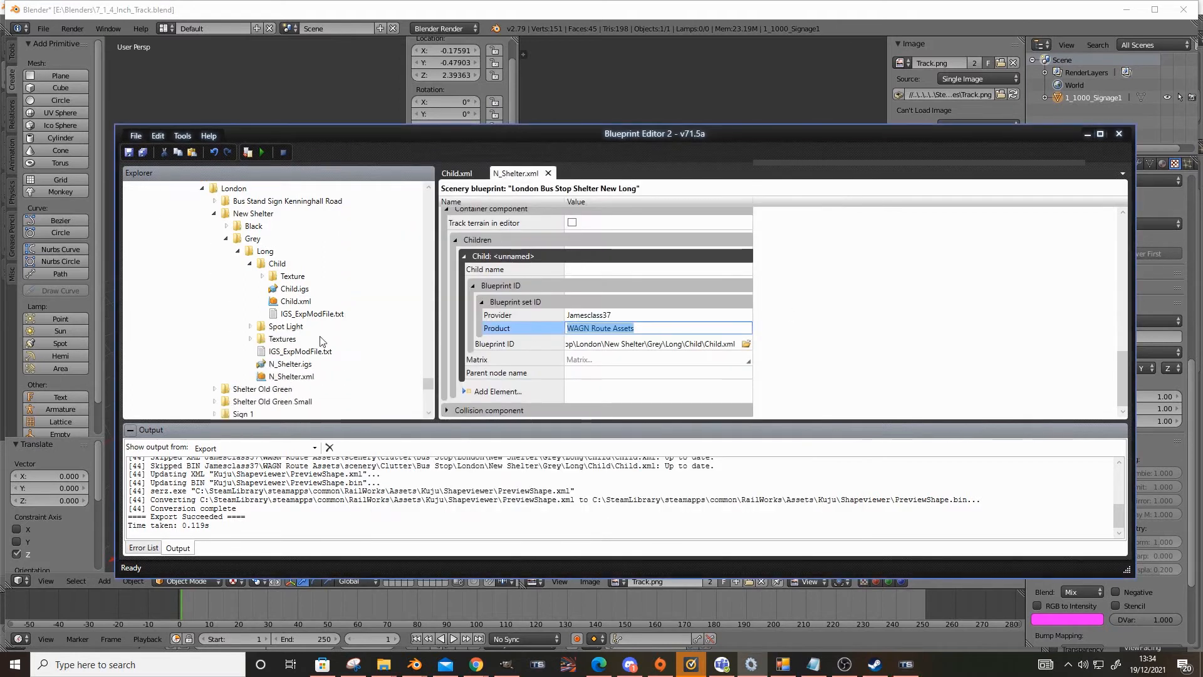
left_click(251, 326)
scroll(251, 326, "down", 3)
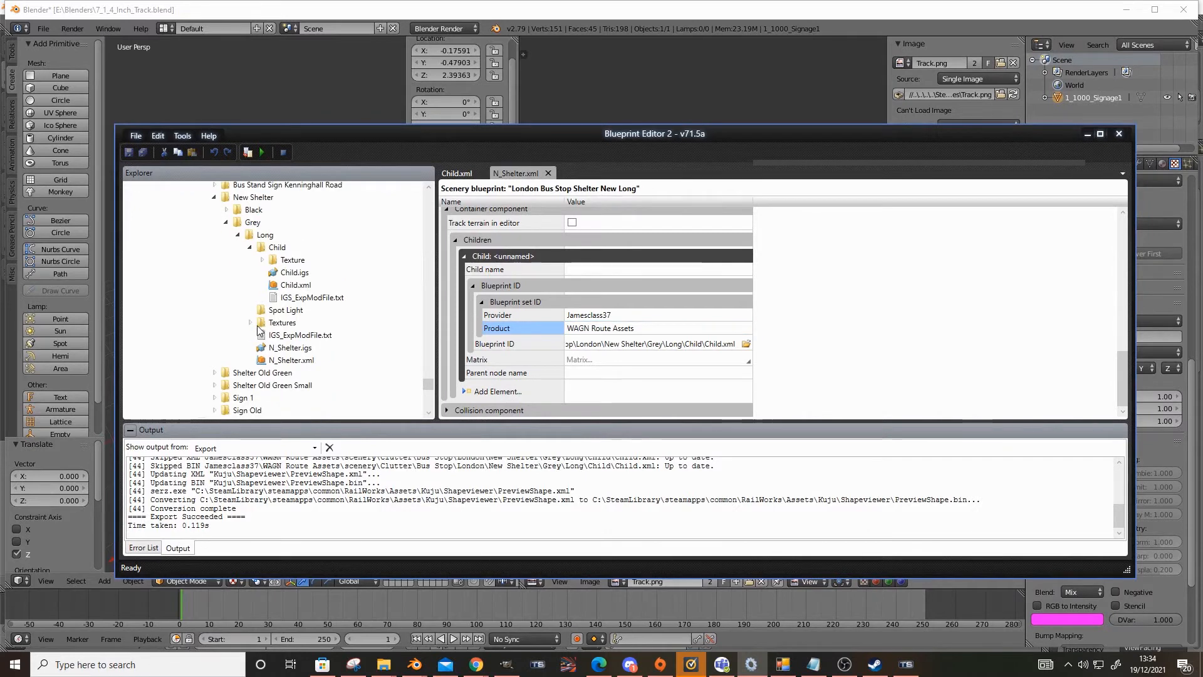
mouse_move(383, 663)
left_click(311, 606)
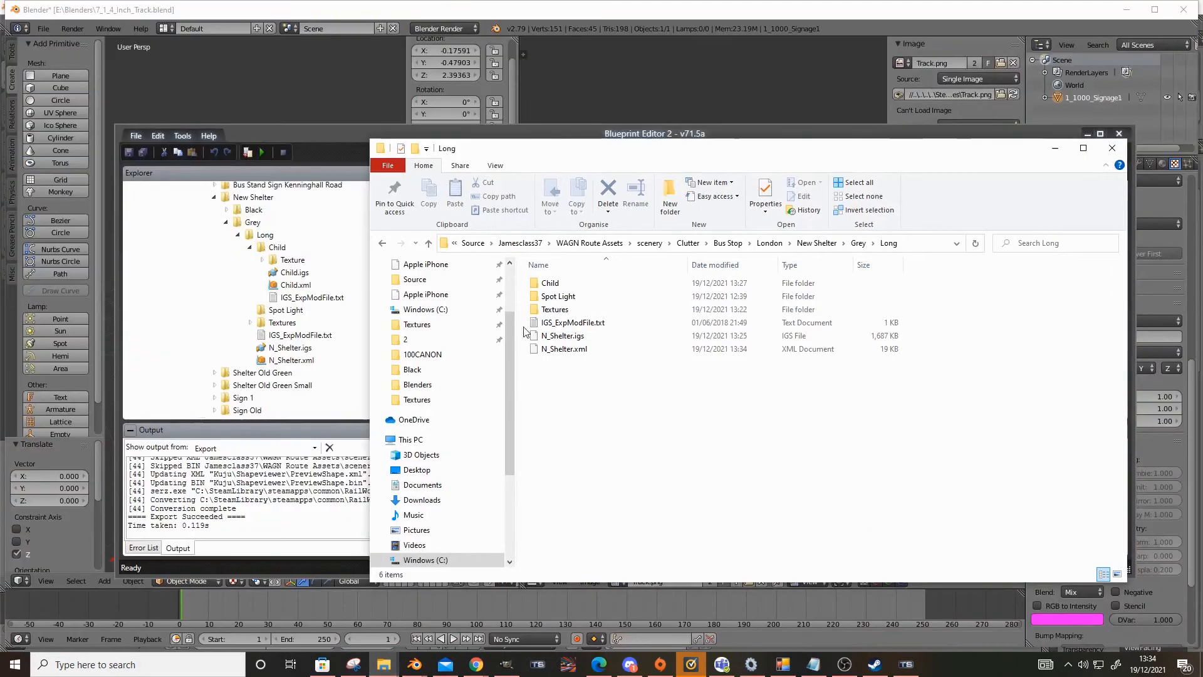
left_click(567, 325)
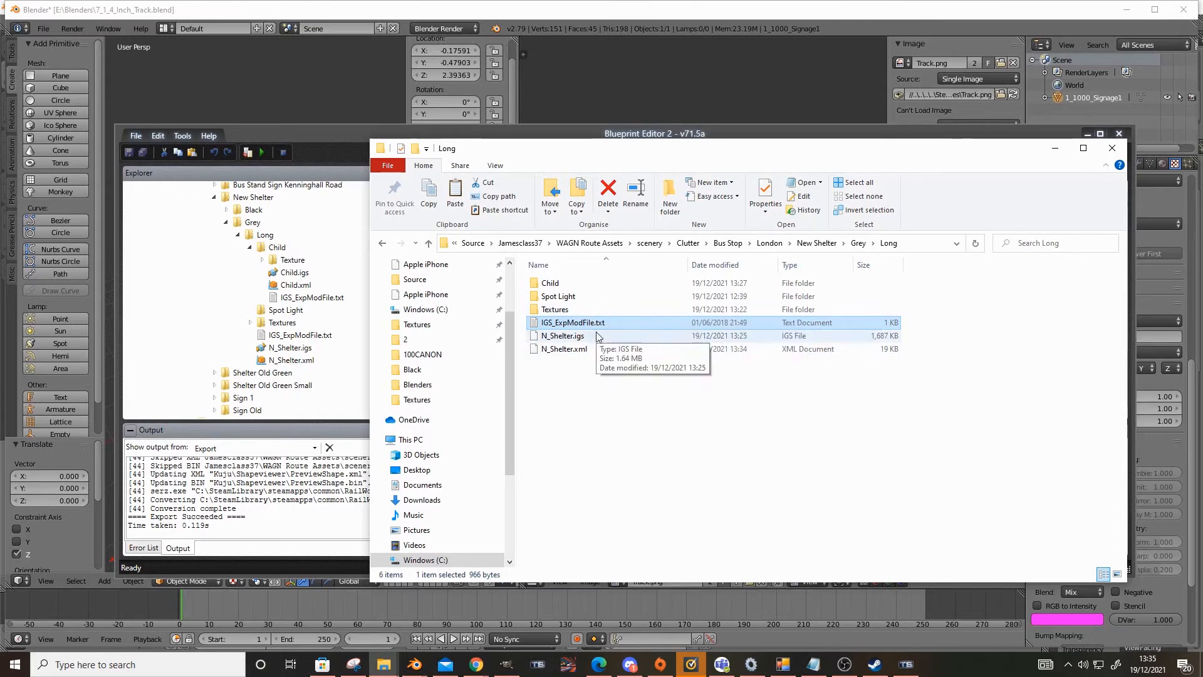
left_click(615, 392)
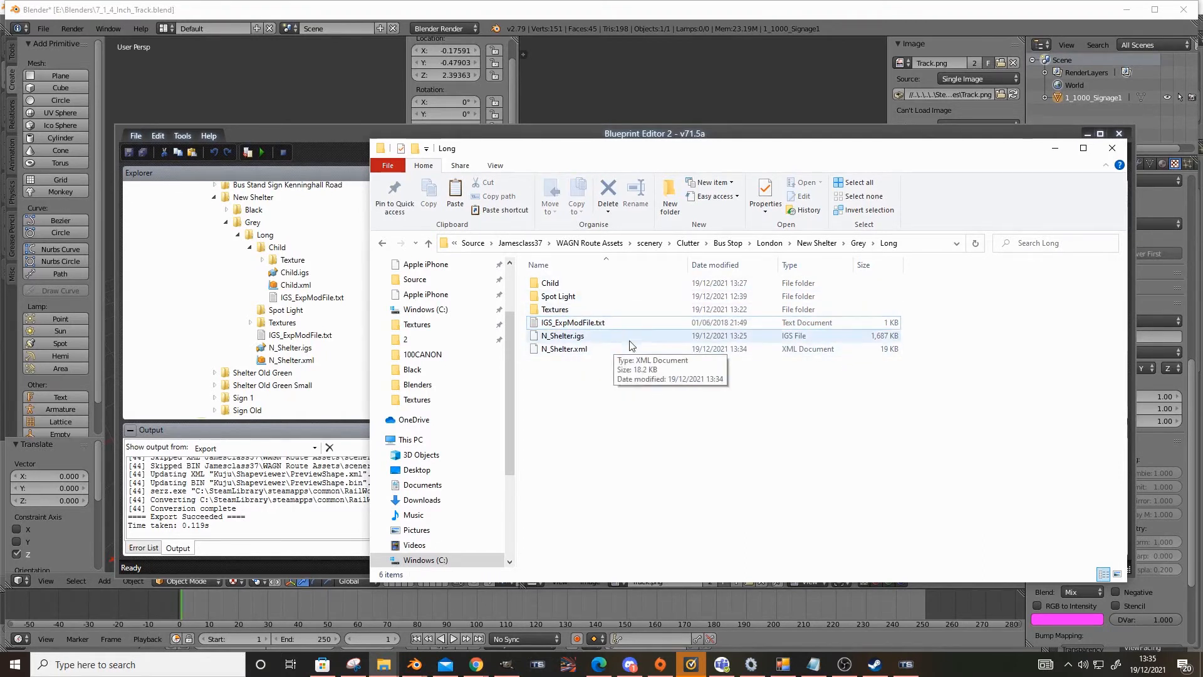
double_click(601, 297)
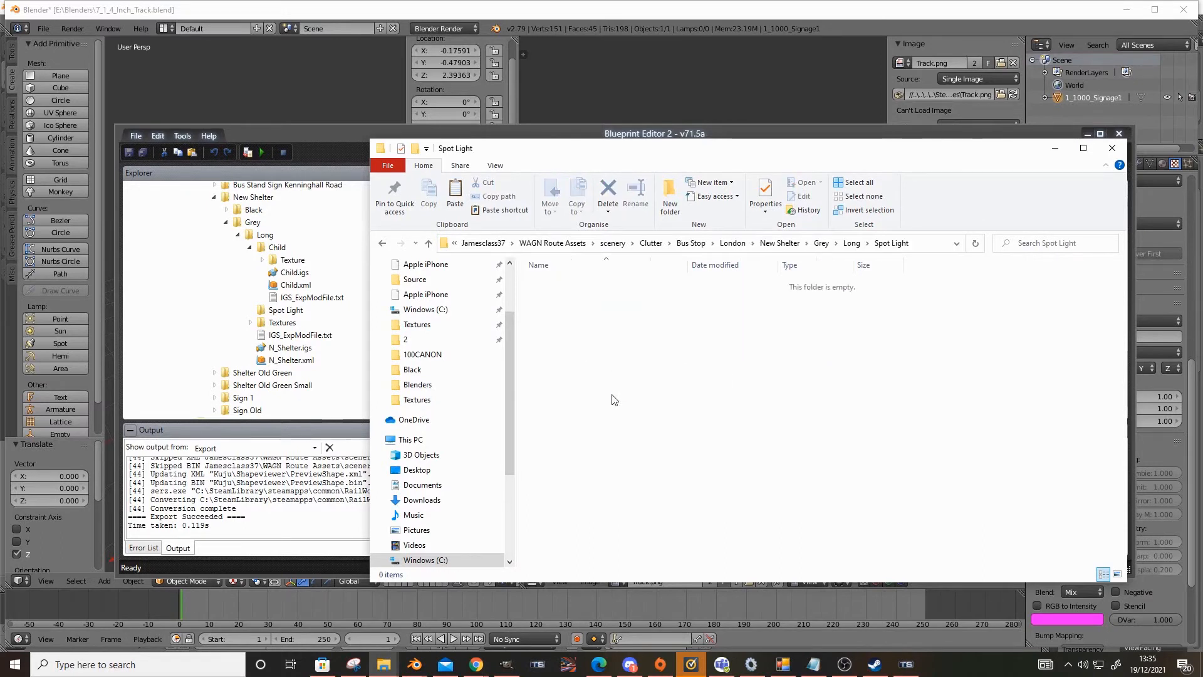
key("ctrl+v")
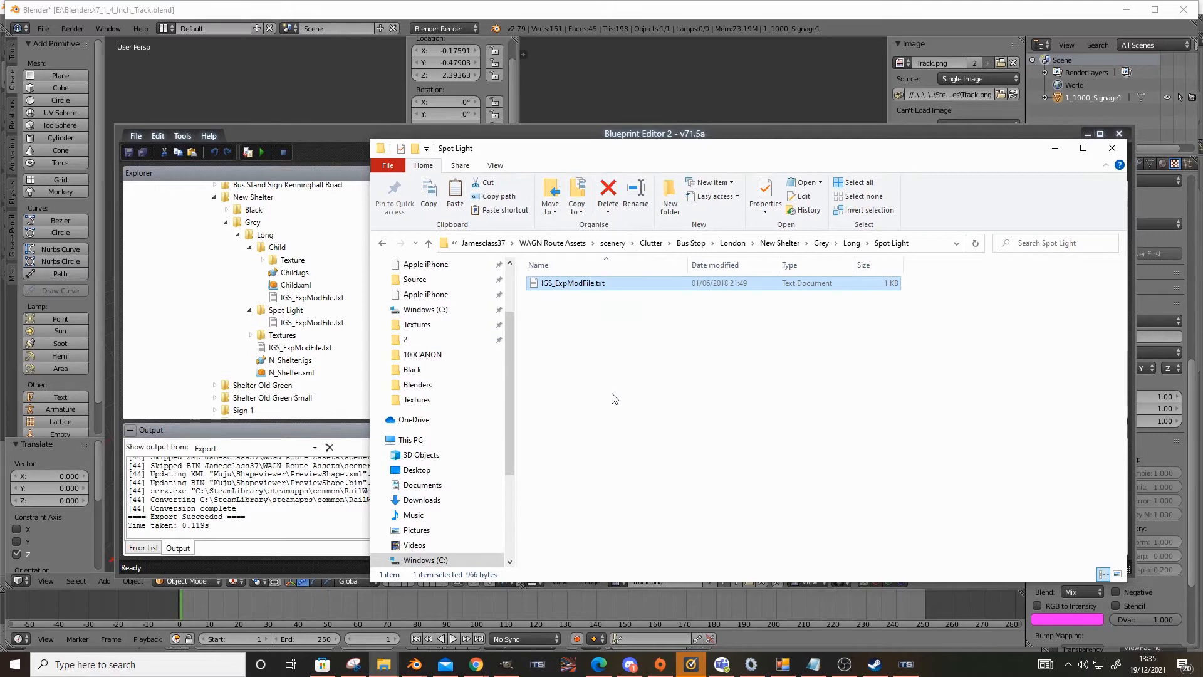
Step: Create a new folder named Textures inside the Spot Light folder
right_click(607, 387)
mouse_move(684, 538)
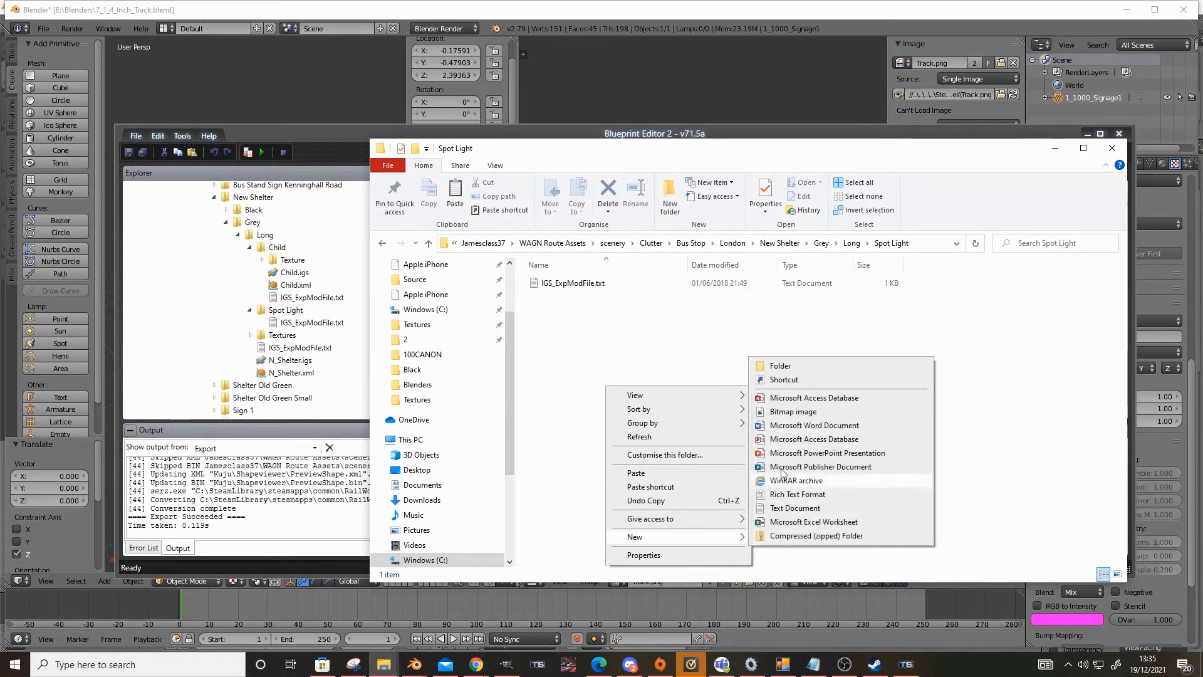
left_click(786, 366)
type("Texrue")
type("tures")
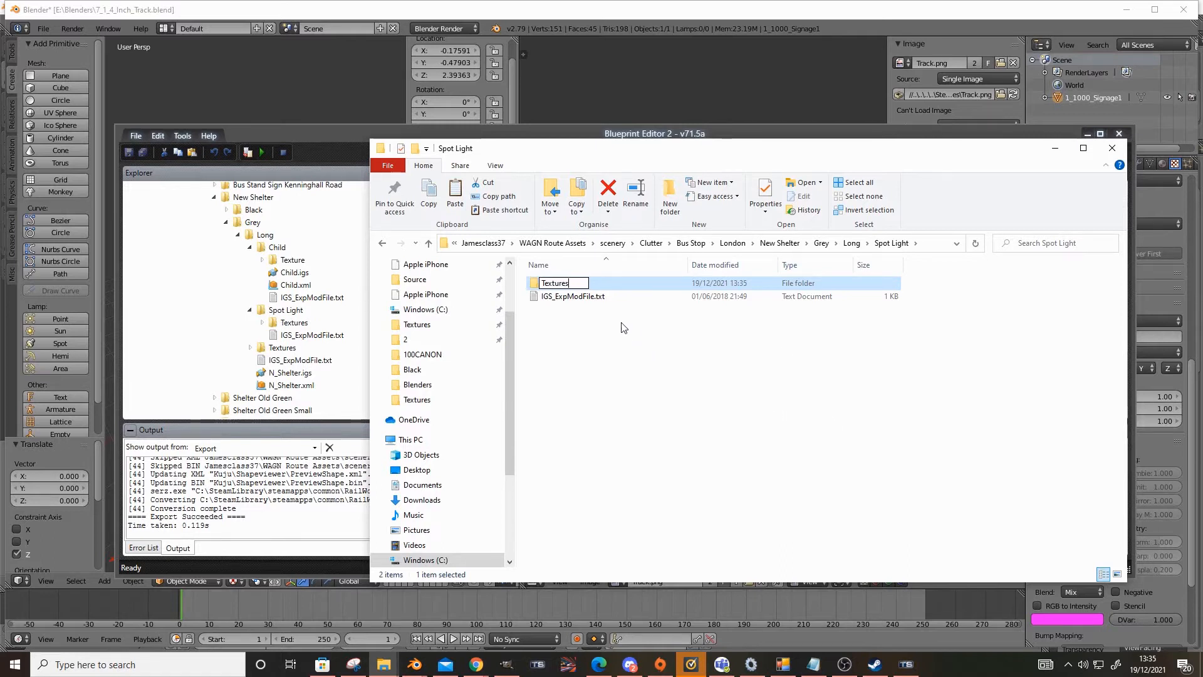
key("Return")
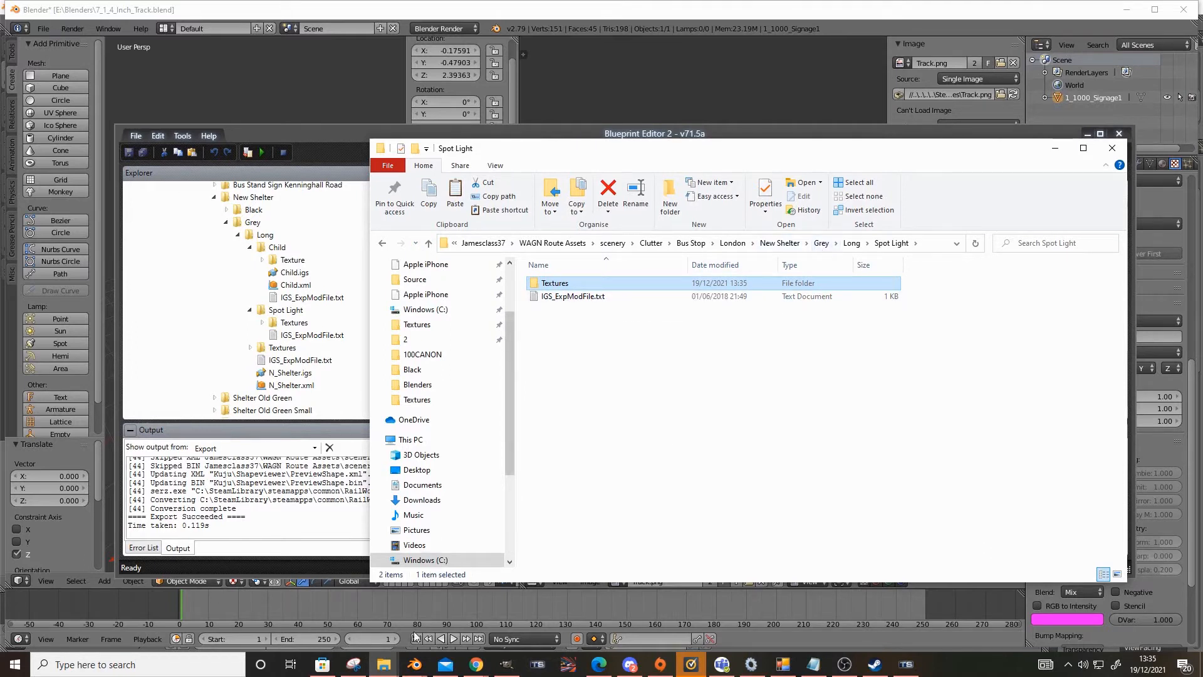
Step: Switch to Blender's Spot Light.blend window and inspect the model's linked cube geometry in Edit Mode, then return to Object Mode
mouse_move(405, 673)
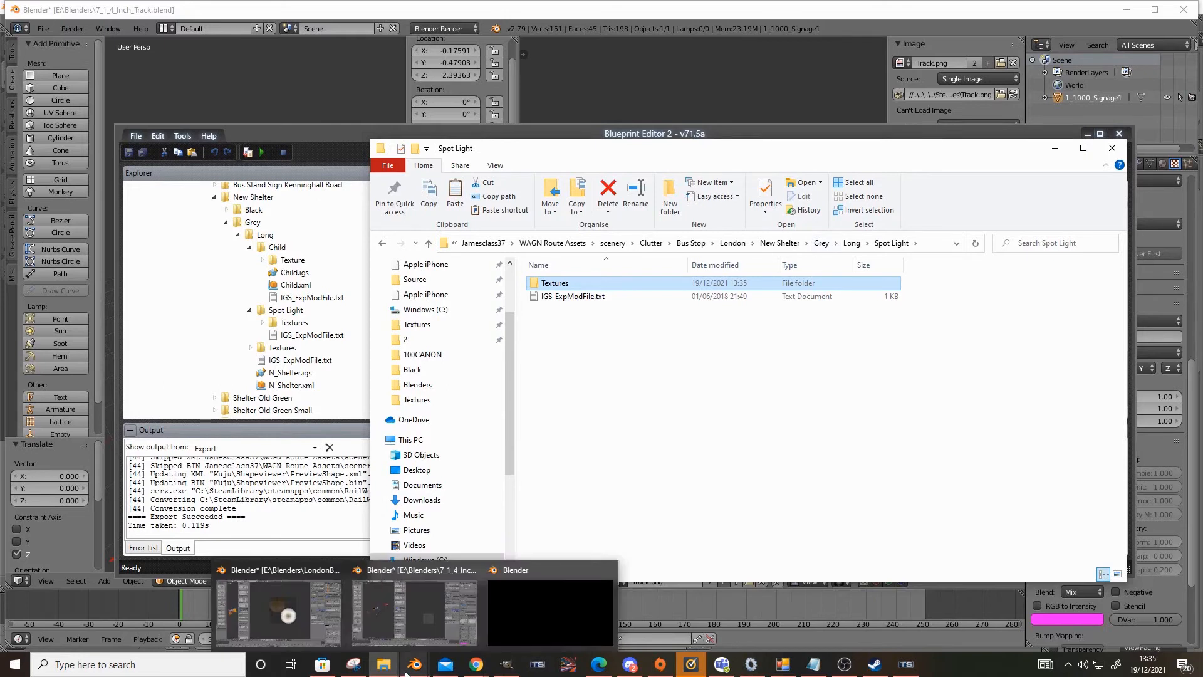
left_click(846, 408)
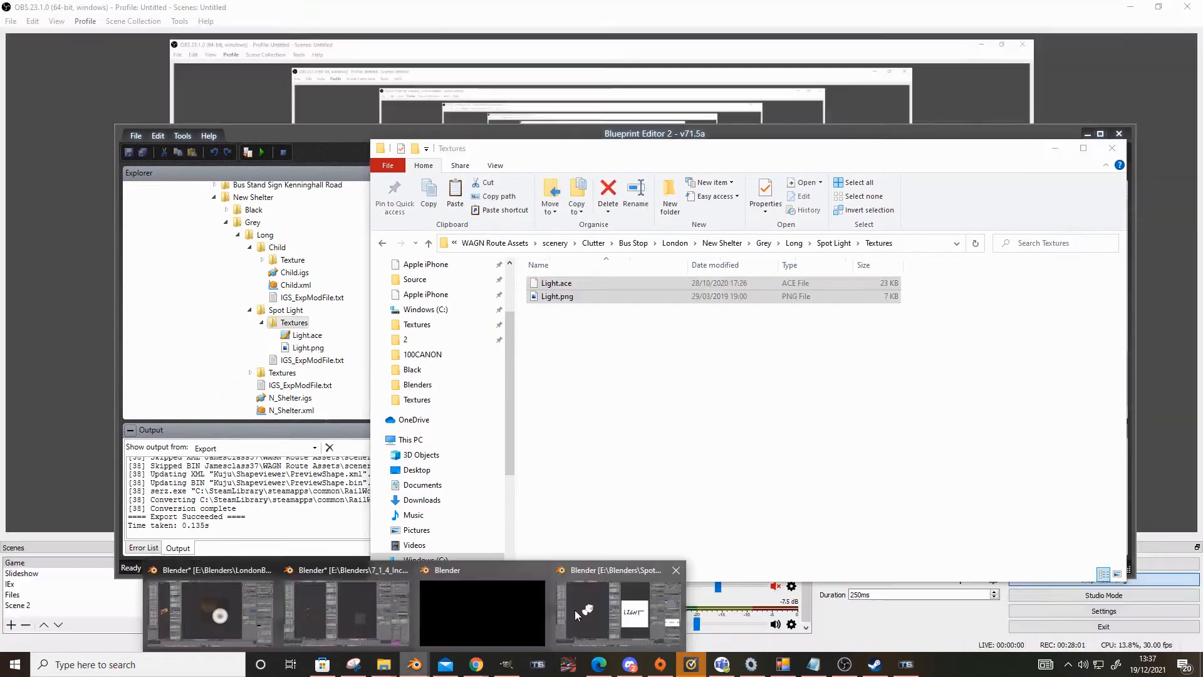
left_click(574, 610)
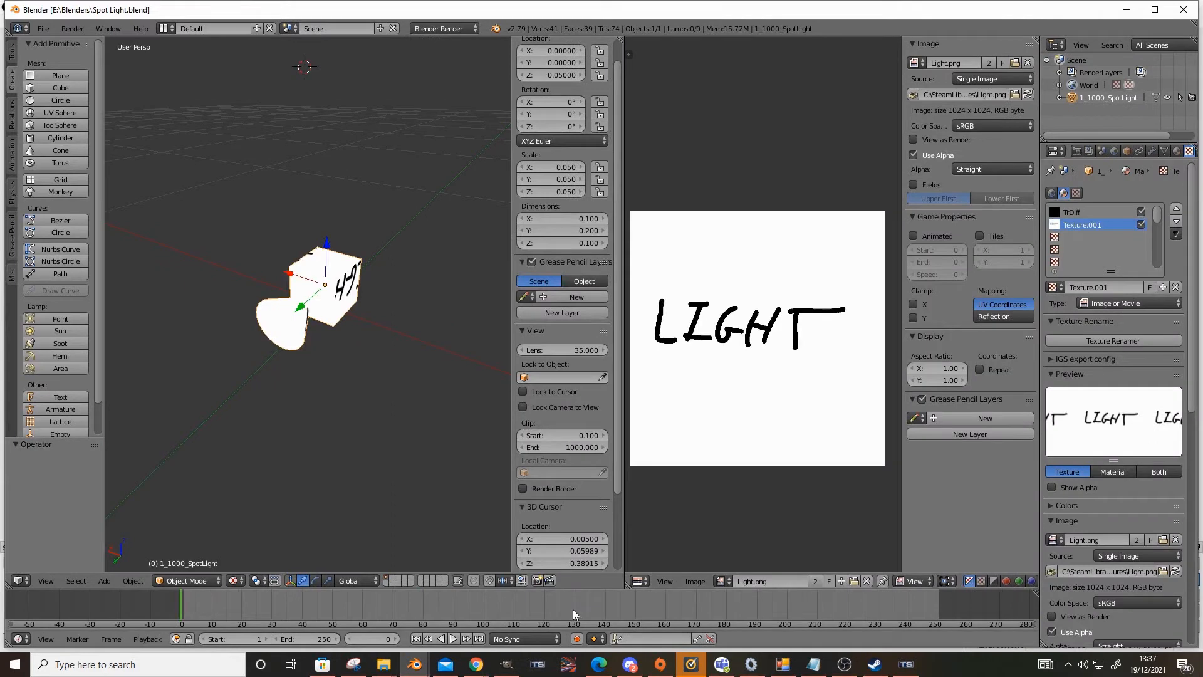
middle_click_drag(448, 486, 319, 432)
left_click(186, 581)
left_click(192, 553)
key("l")
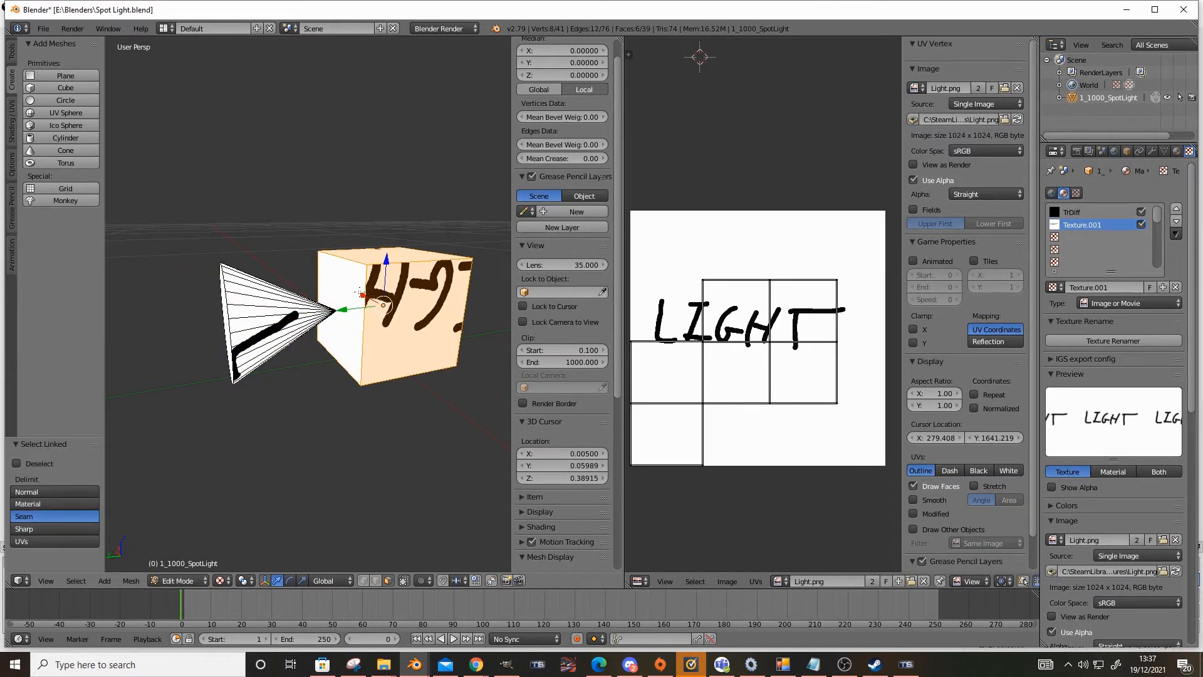
scroll(543, 222, "up", 1)
left_click(186, 580)
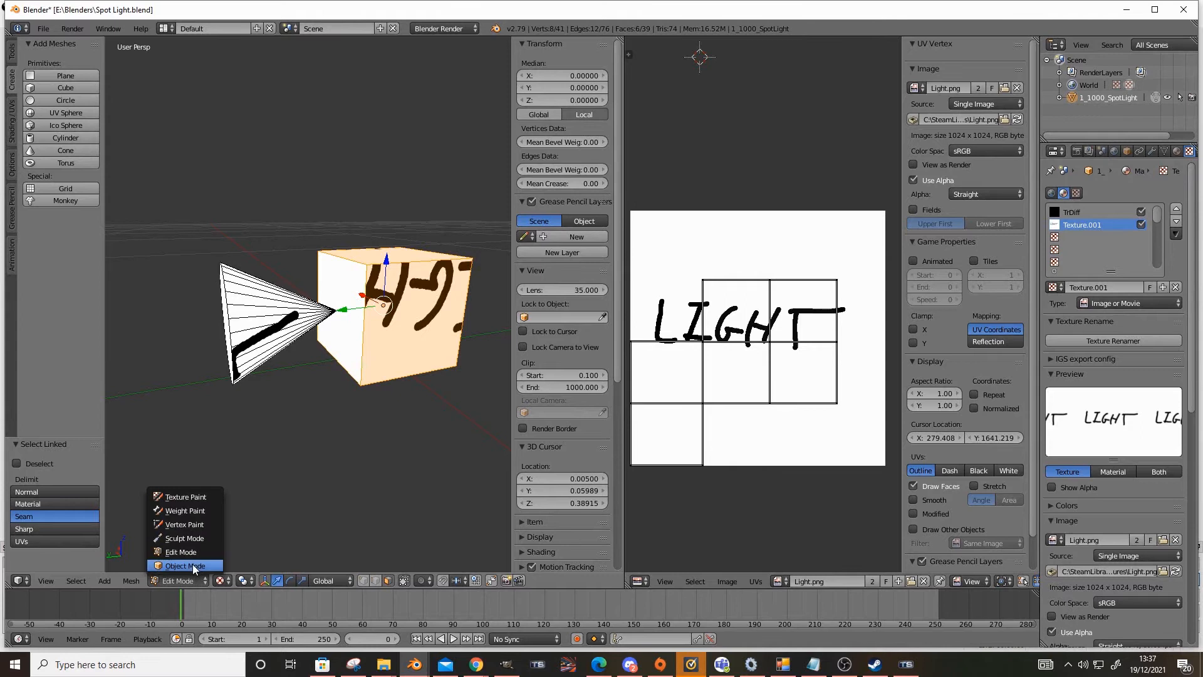
left_click(193, 565)
Step: Try to move the spot light object, undo the move, and view the cube and cone from other angles
middle_click_drag(387, 321, 308, 354)
scroll(369, 368, "down", 4)
left_click_drag(310, 334, 456, 292)
key("ctrl+z")
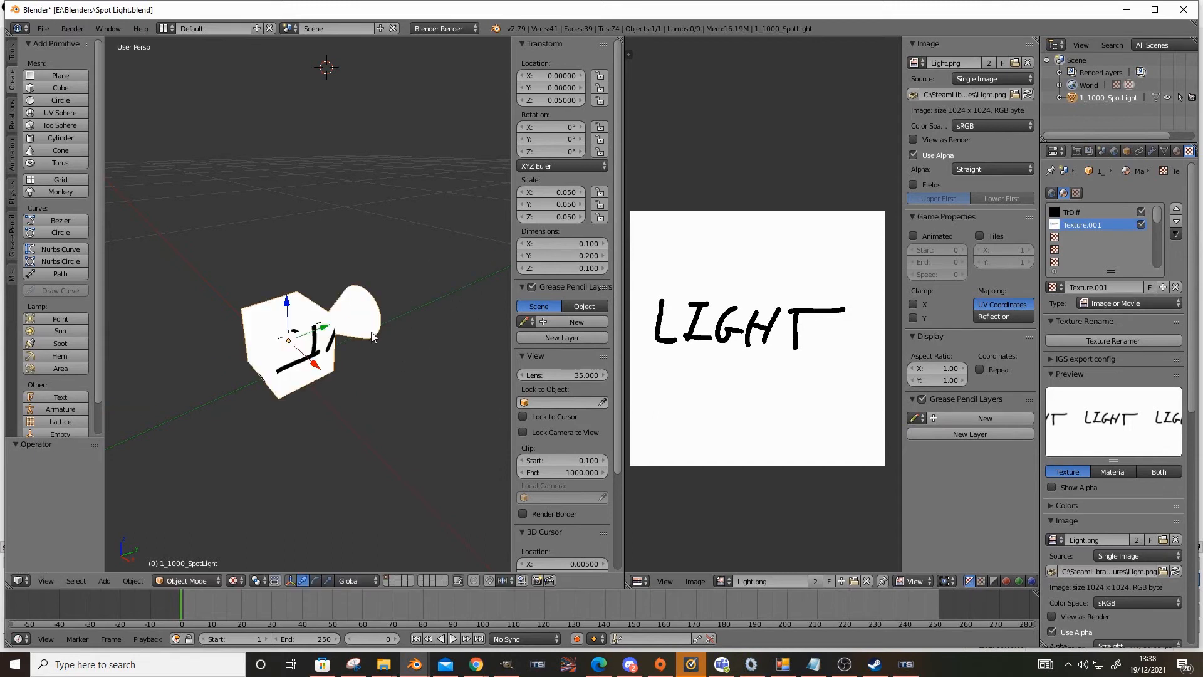
middle_click_drag(326, 329, 369, 350)
middle_click_drag(309, 484, 309, 416)
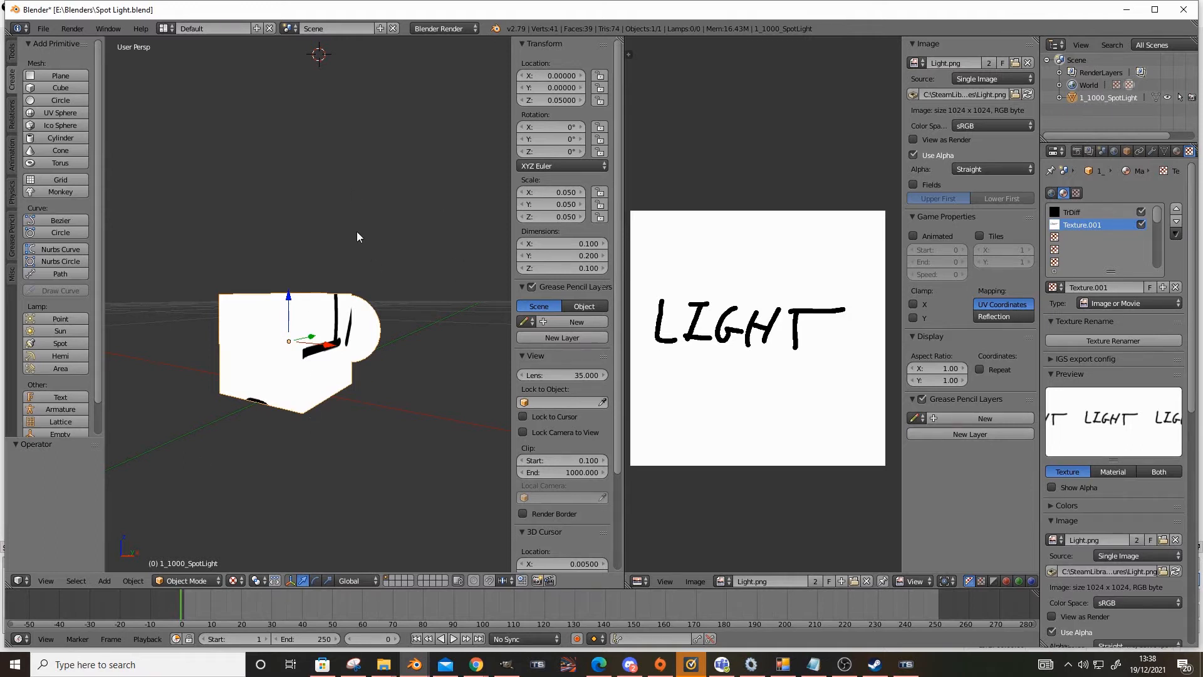
middle_click_drag(321, 336, 344, 364)
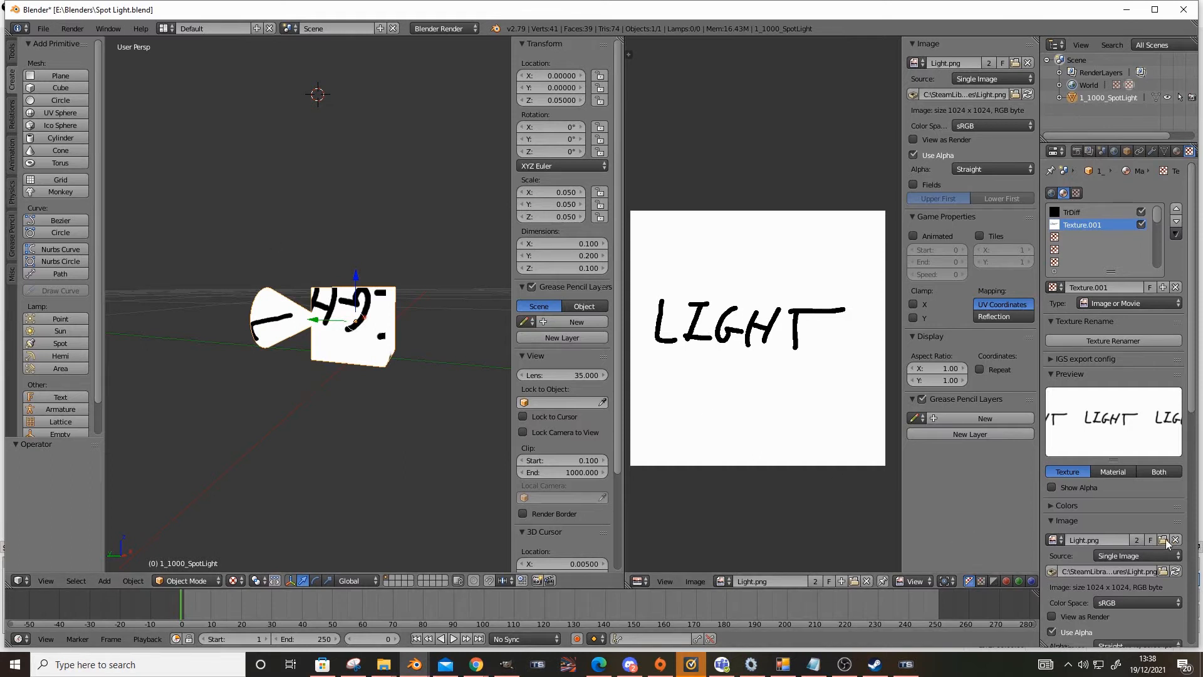
Step: Set the IGS export texture of Texture.001 to Light.png from the Long\Spot Light\Textures folder
left_click(1066, 360)
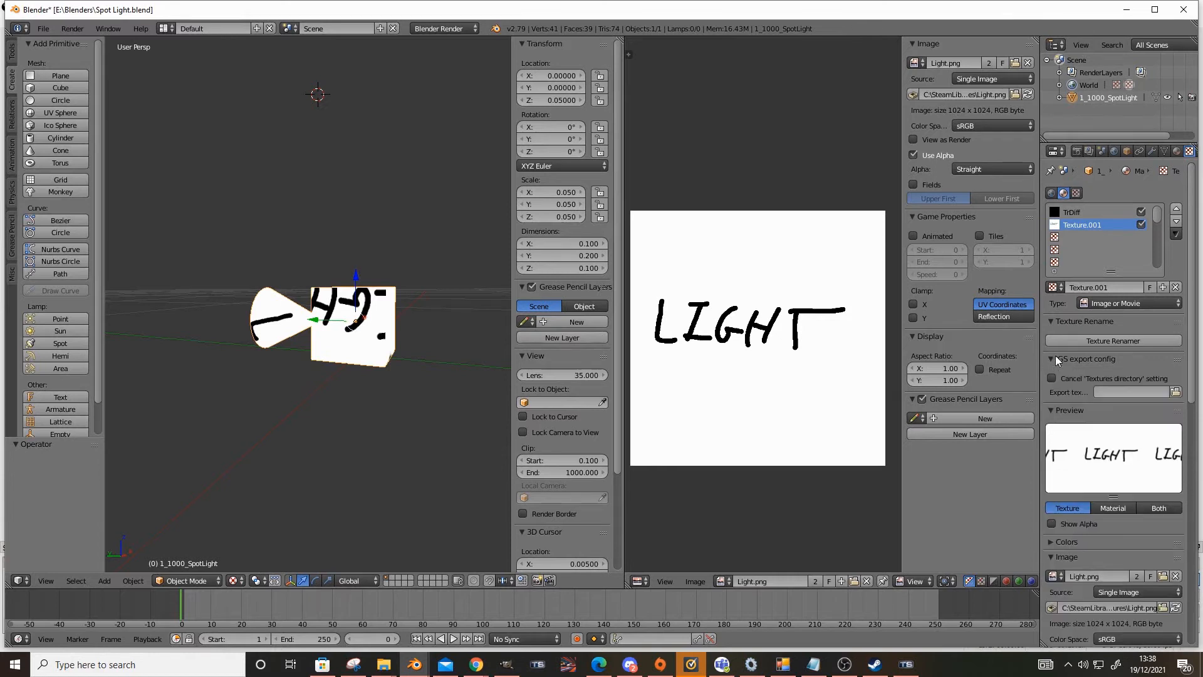
left_click(1176, 392)
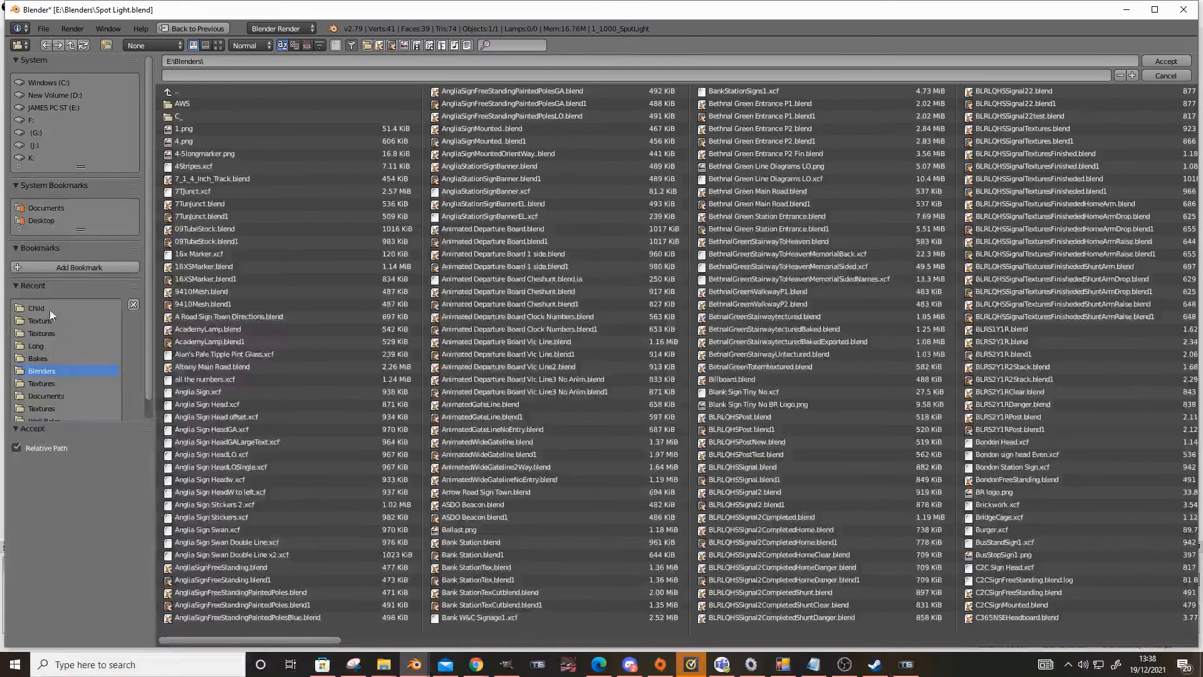
left_click(55, 308)
left_click(176, 91)
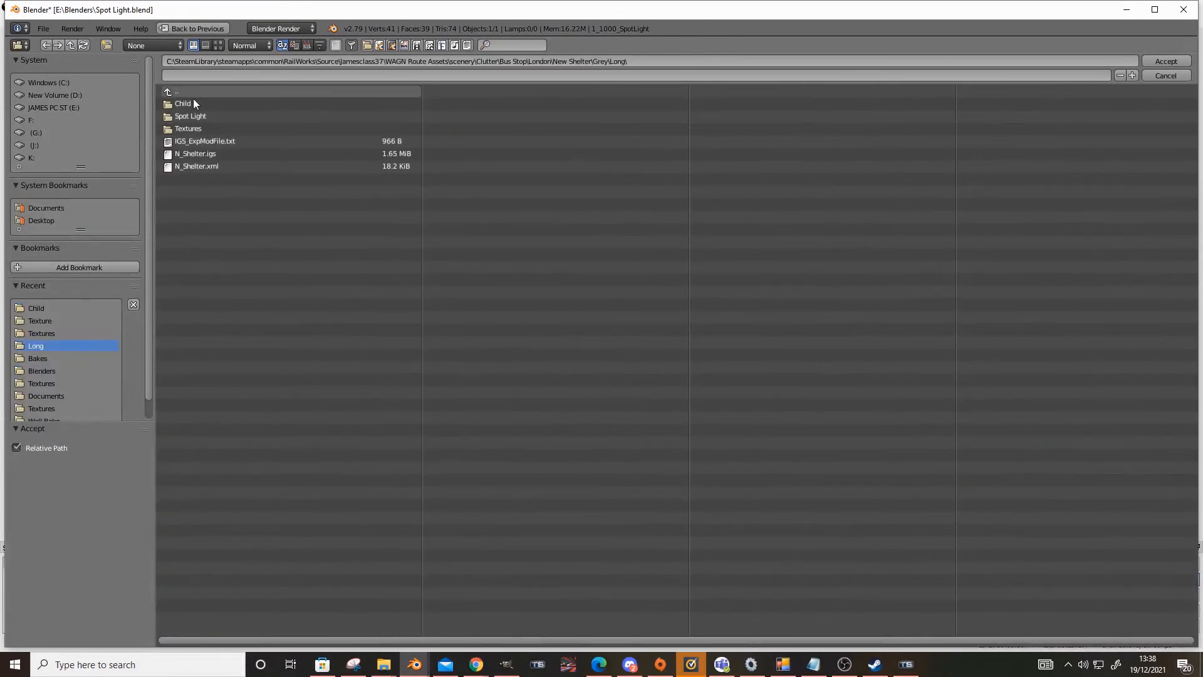
left_click(201, 116)
left_click(200, 104)
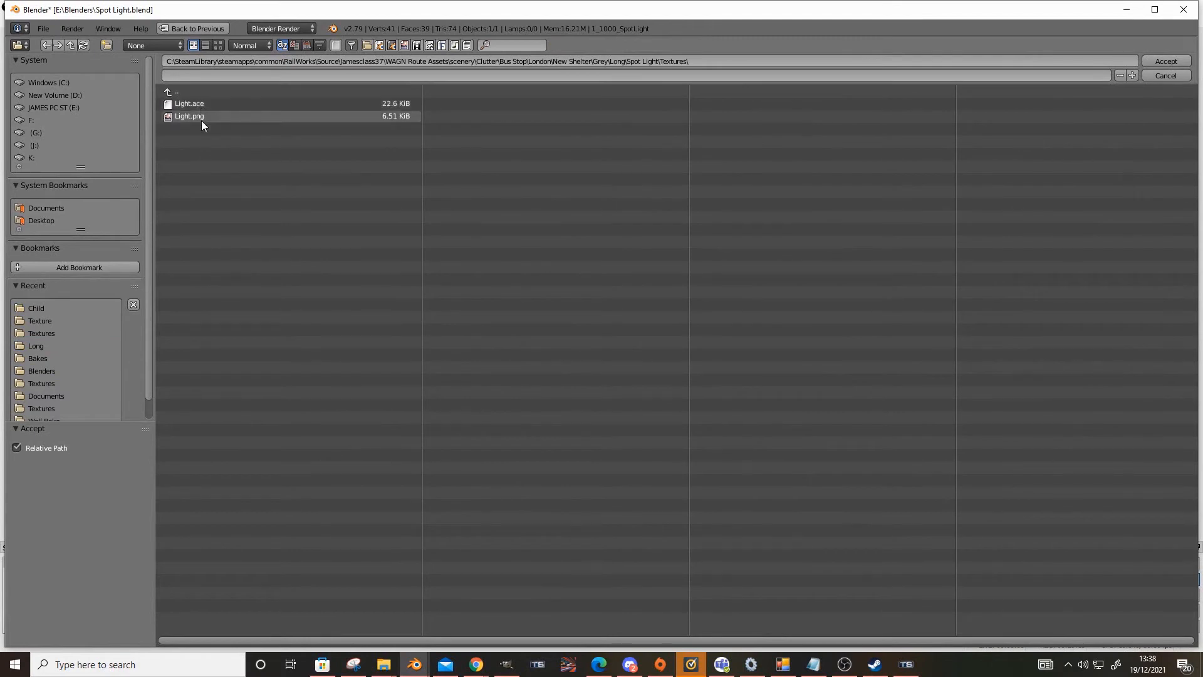
double_click(201, 118)
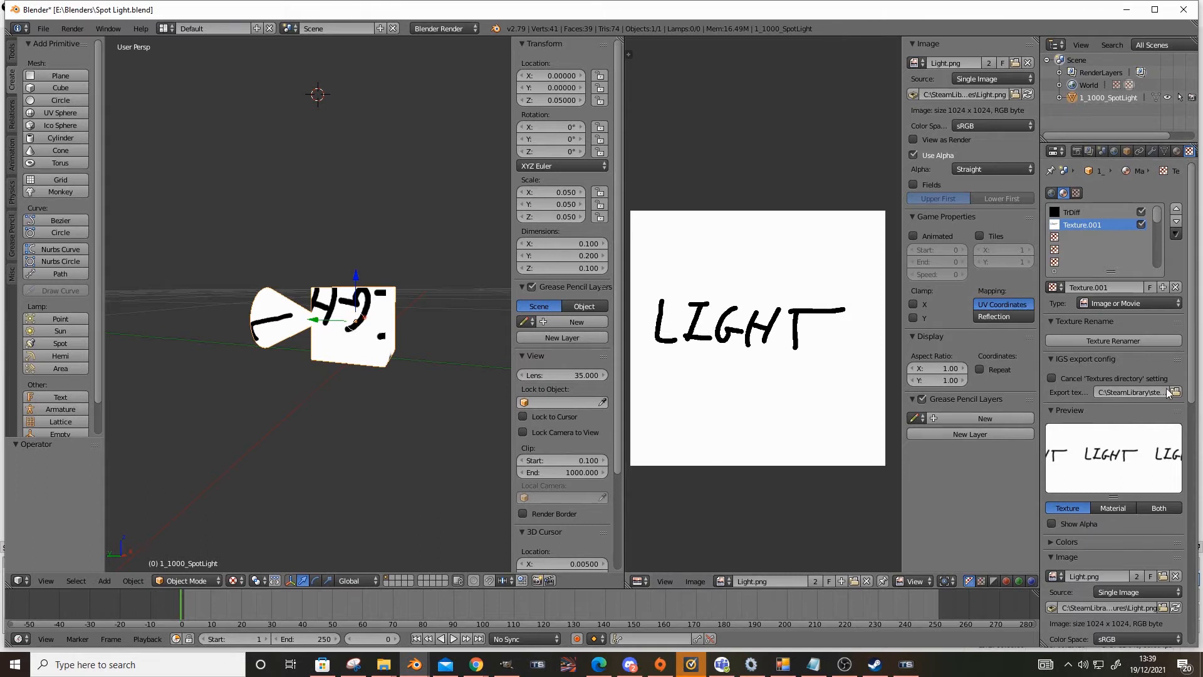
Step: Set the IGS shader of the Mat_Light material to TrainBasicObjectDiffuse.fx
left_click(1177, 151)
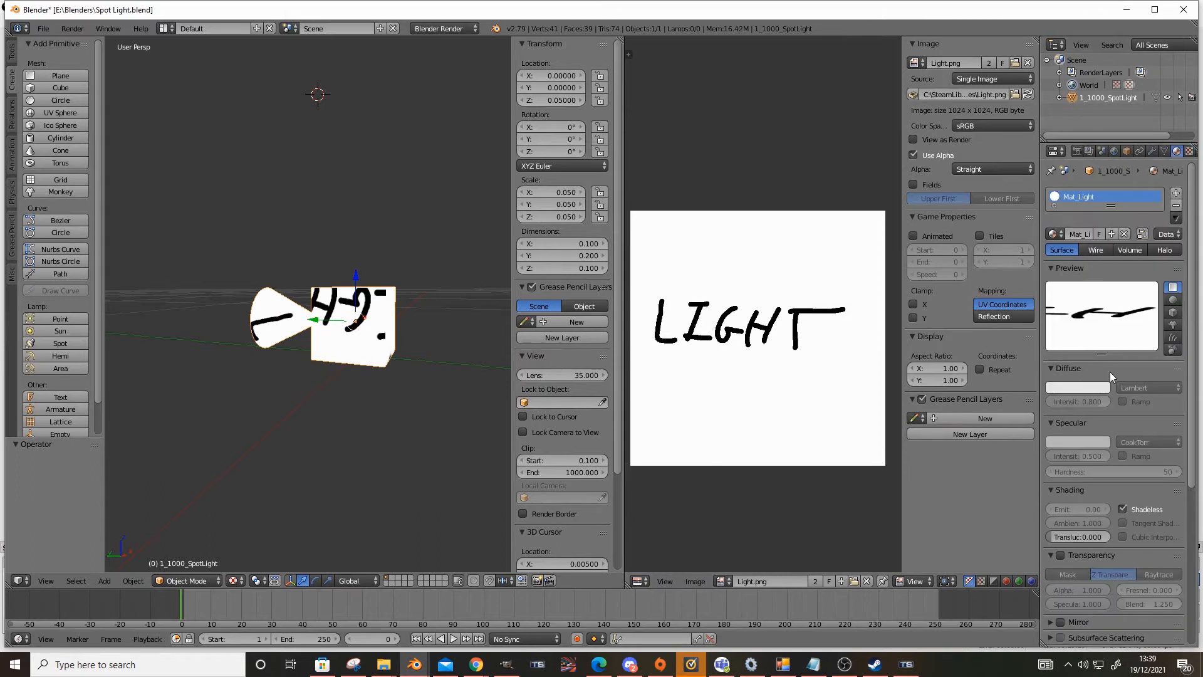
scroll(1110, 371, "down", 9)
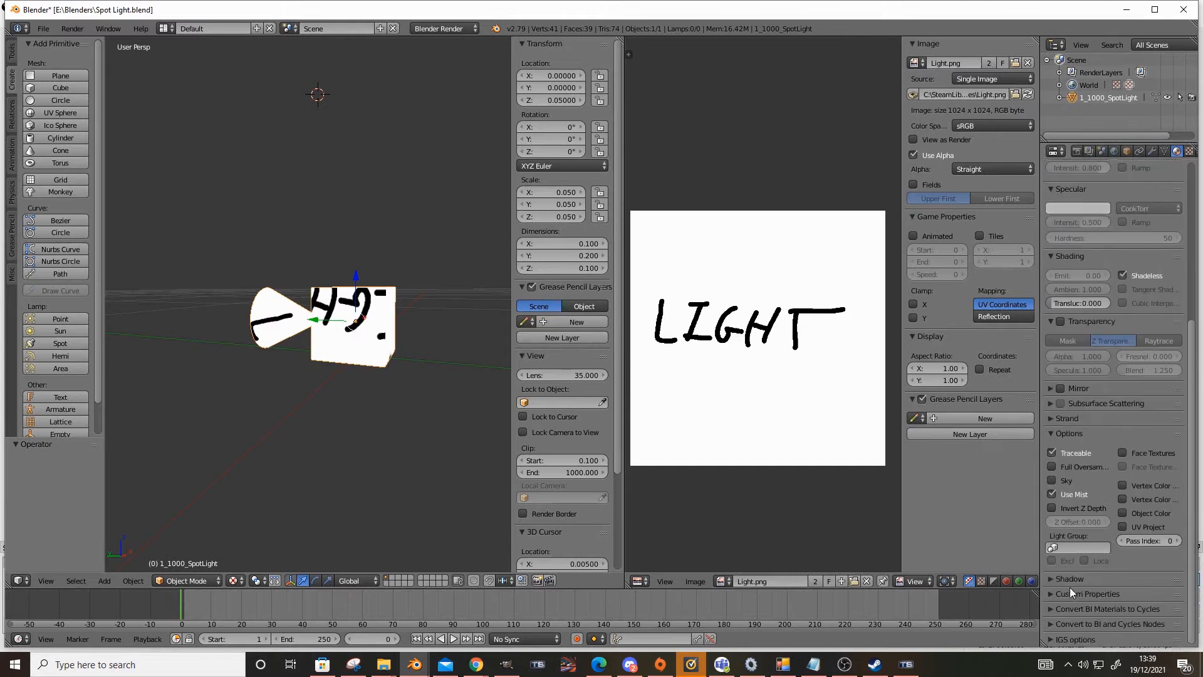
left_click(1049, 641)
scroll(1063, 617, "down", 8)
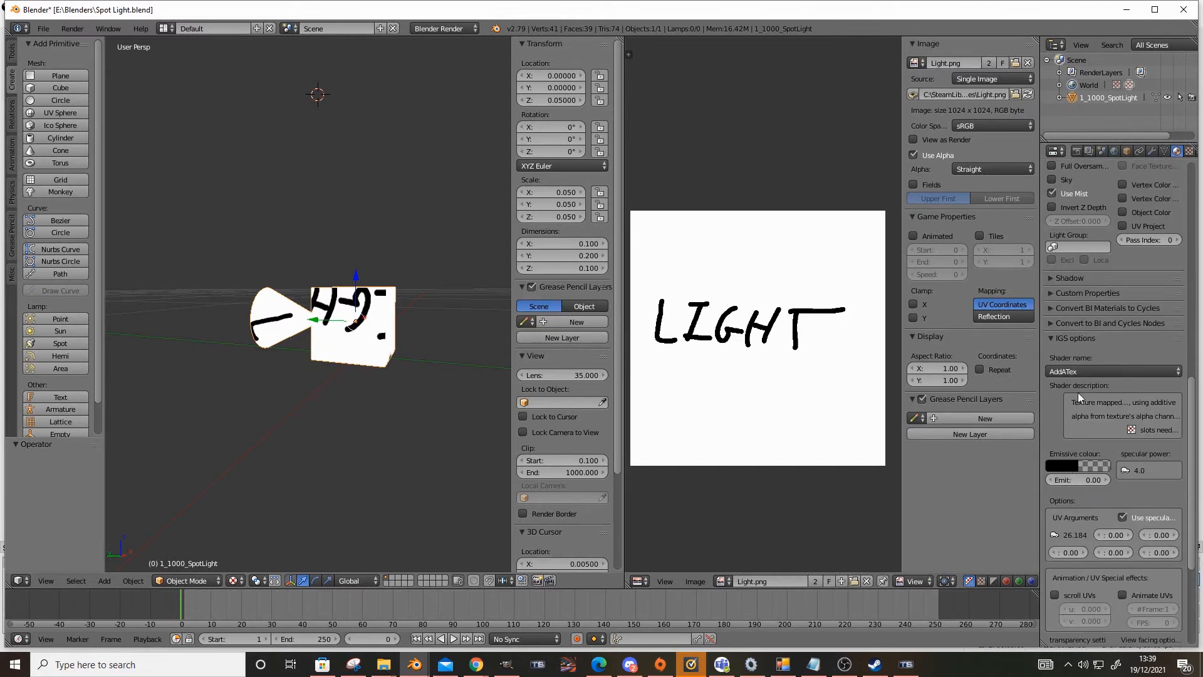
left_click(1093, 375)
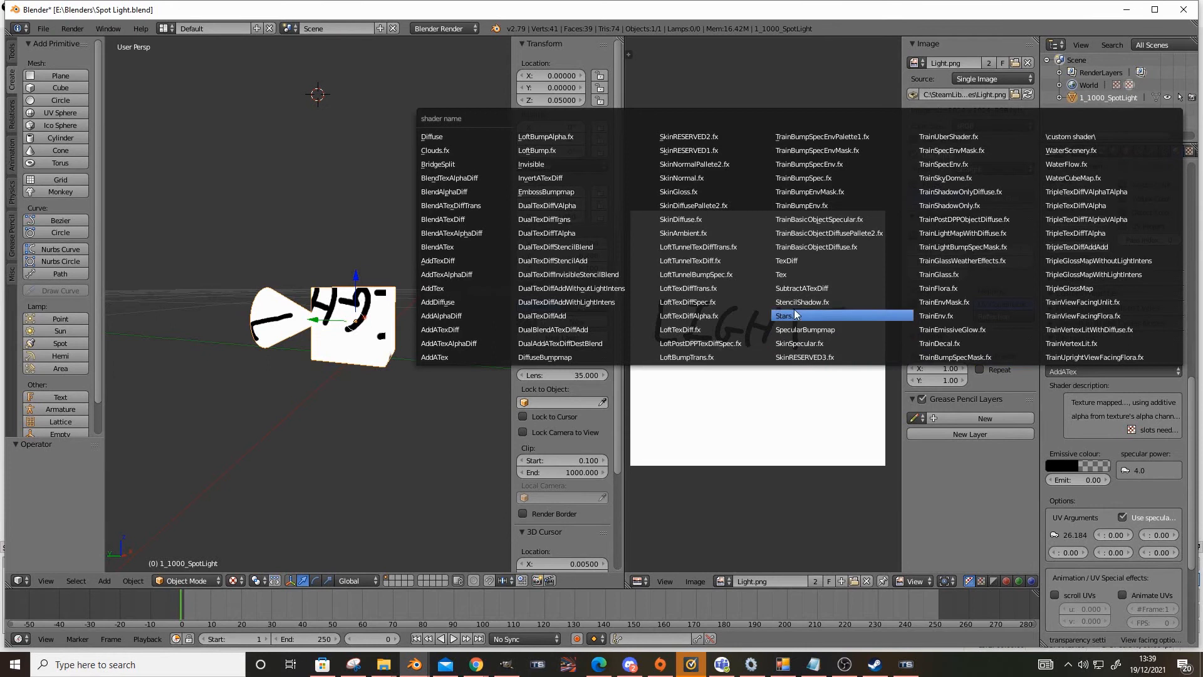
left_click(840, 258)
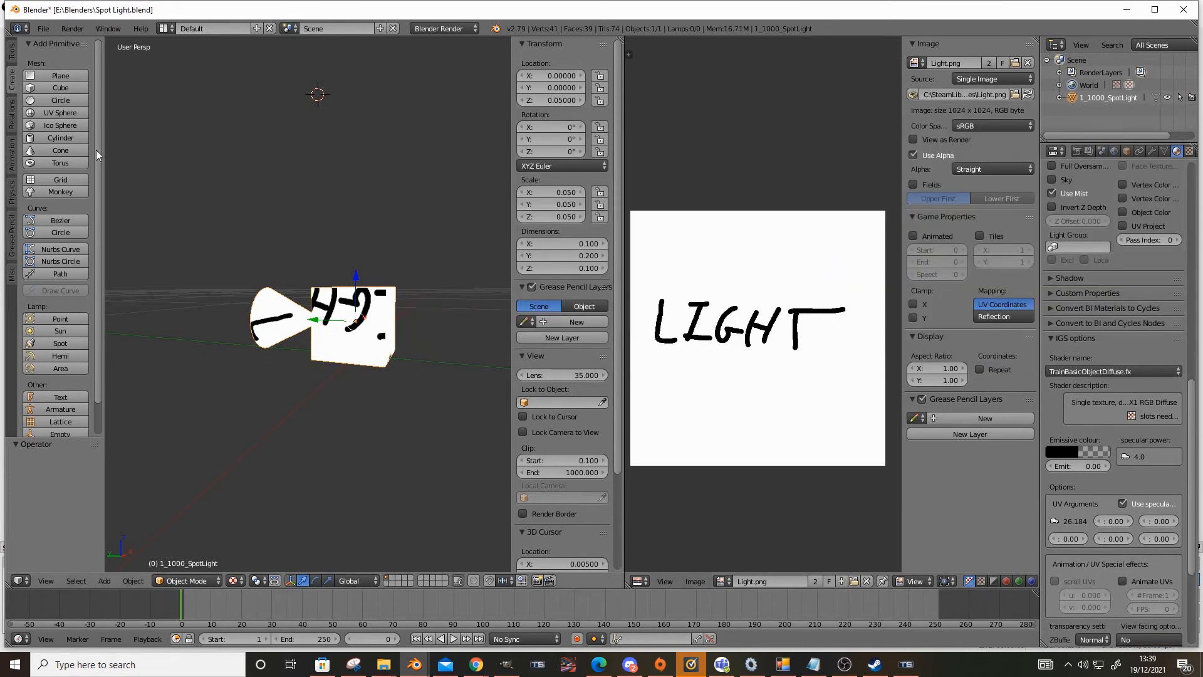
left_click(40, 32)
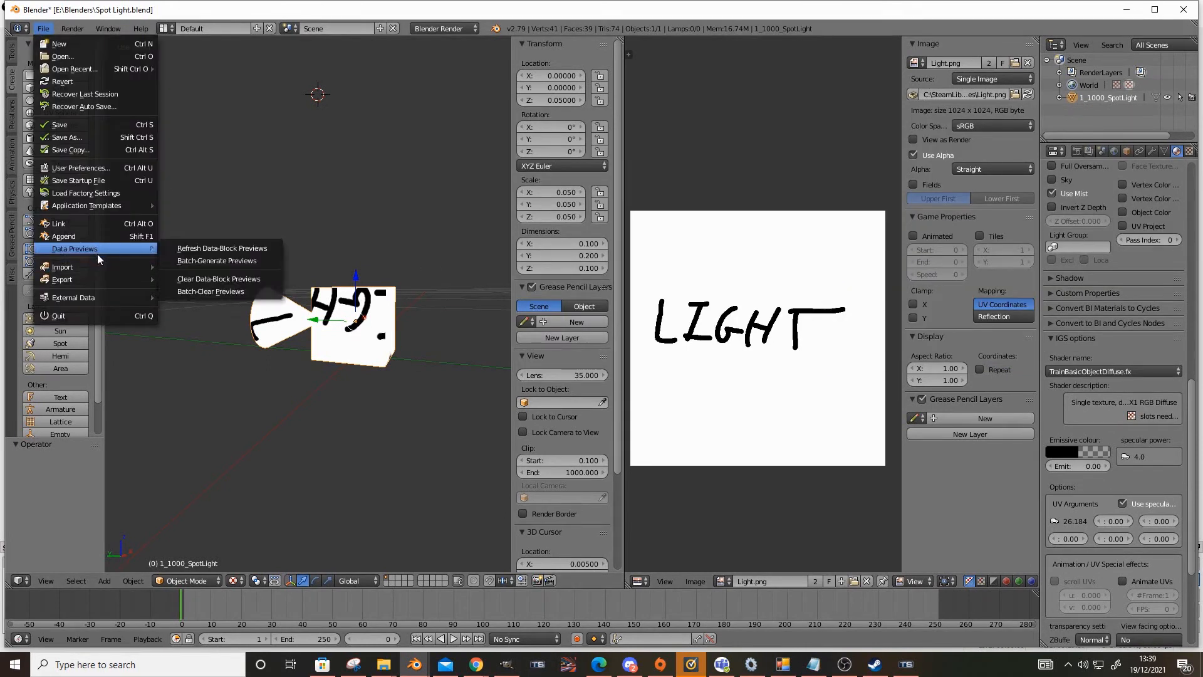
mouse_move(95, 280)
left_click(213, 404)
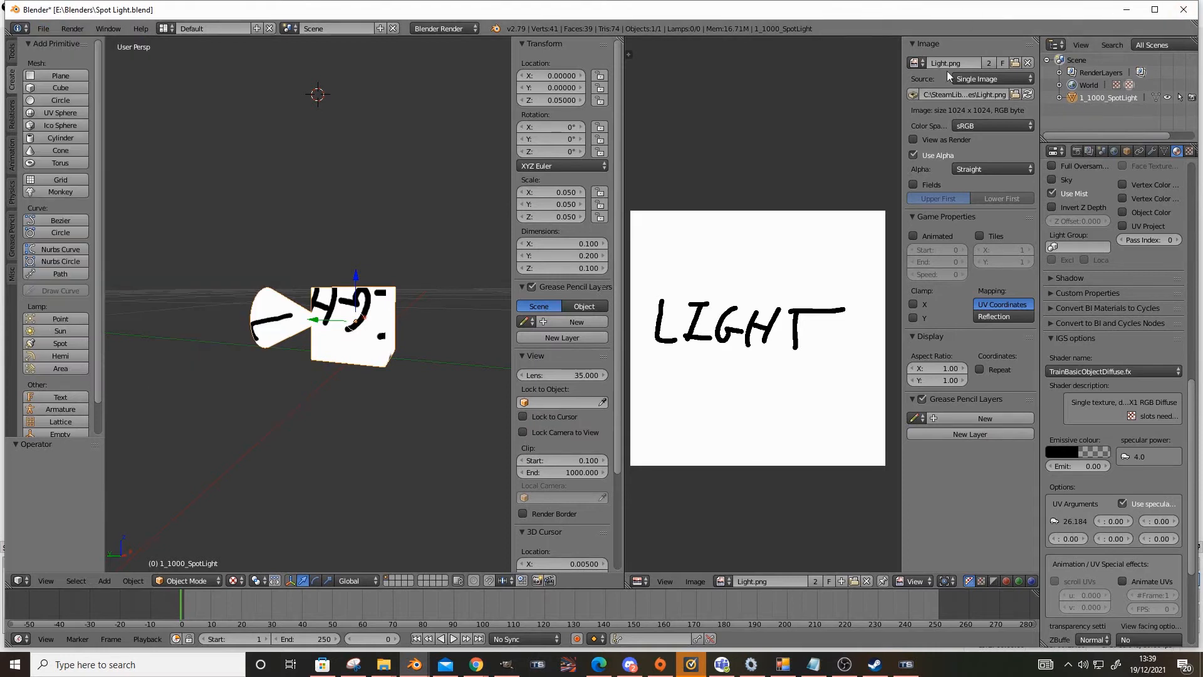
Step: Start an IGS export of the spot light model and choose the shelter's Grey\Long\Spot Light folder as the destination
left_click(43, 28)
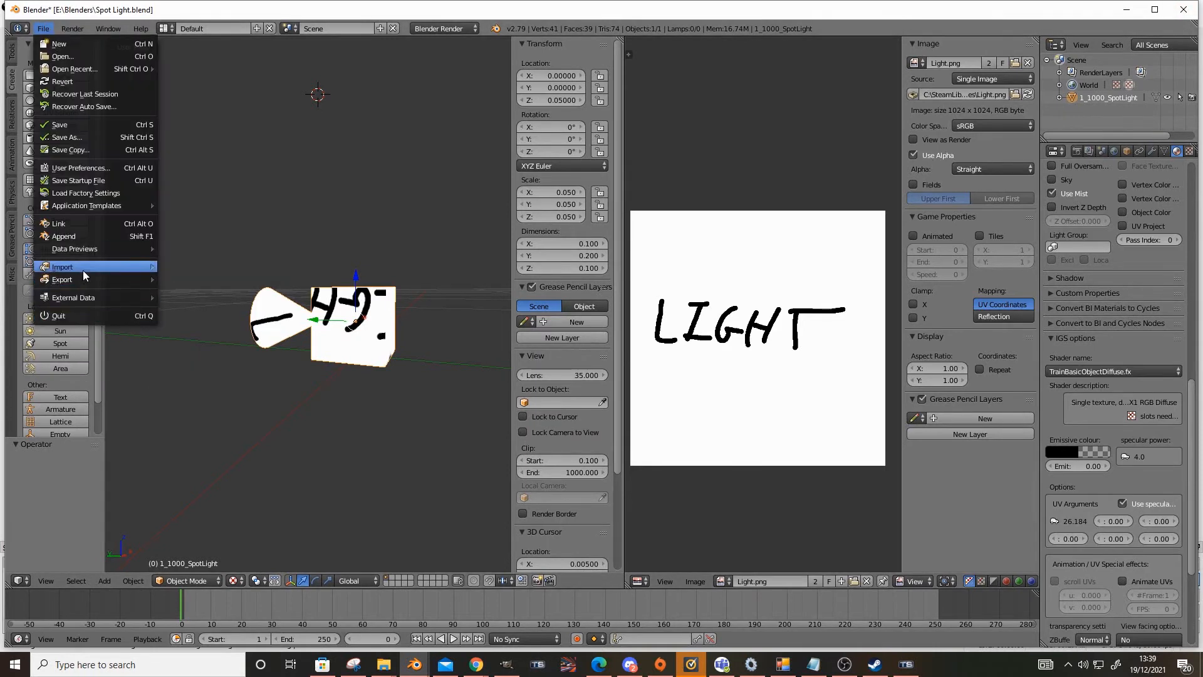
mouse_move(88, 279)
left_click(232, 392)
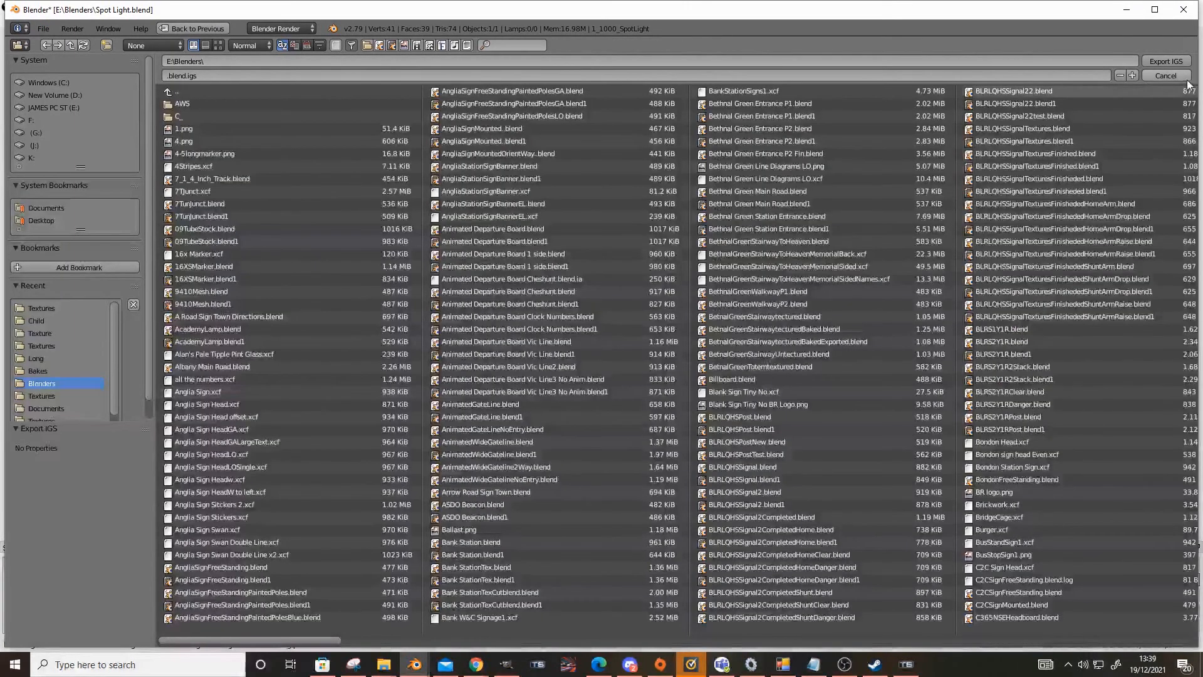
left_click(40, 319)
left_click(42, 309)
left_click(243, 91)
left_click(230, 120)
Step: Name the export file SpotLight.igs and export the model
left_click(179, 76)
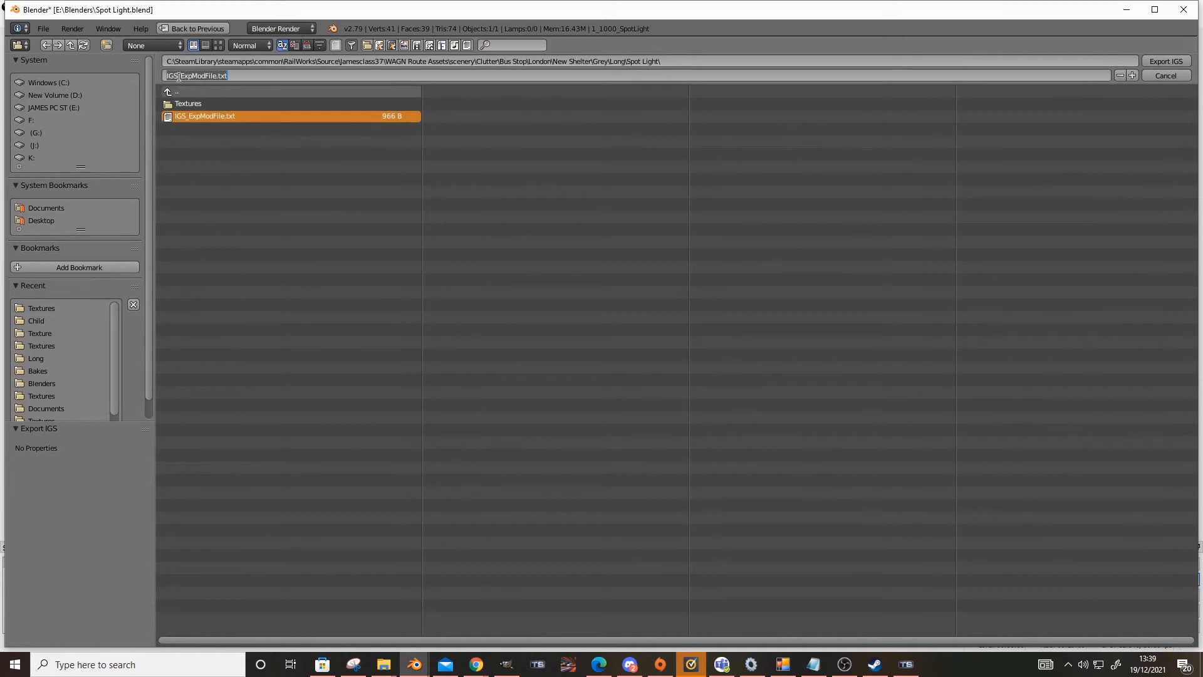
left_click_drag(244, 75, 137, 77)
type("Spot Light.igs")
key("Return")
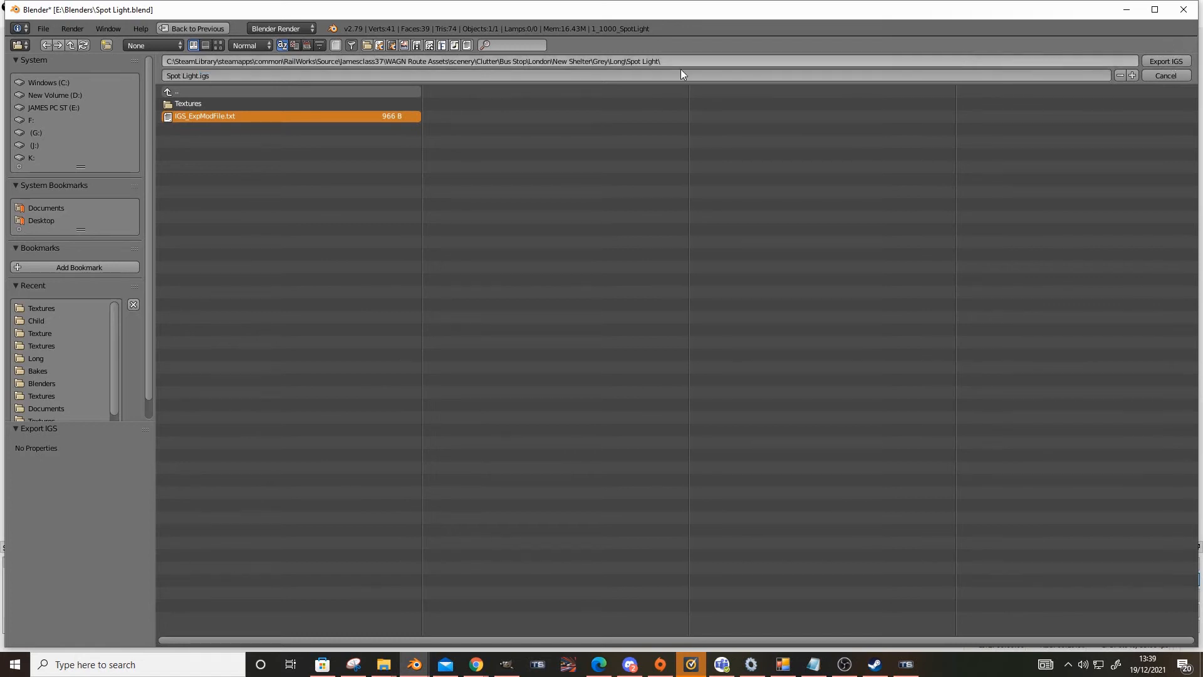
left_click(184, 76)
left_click(183, 75)
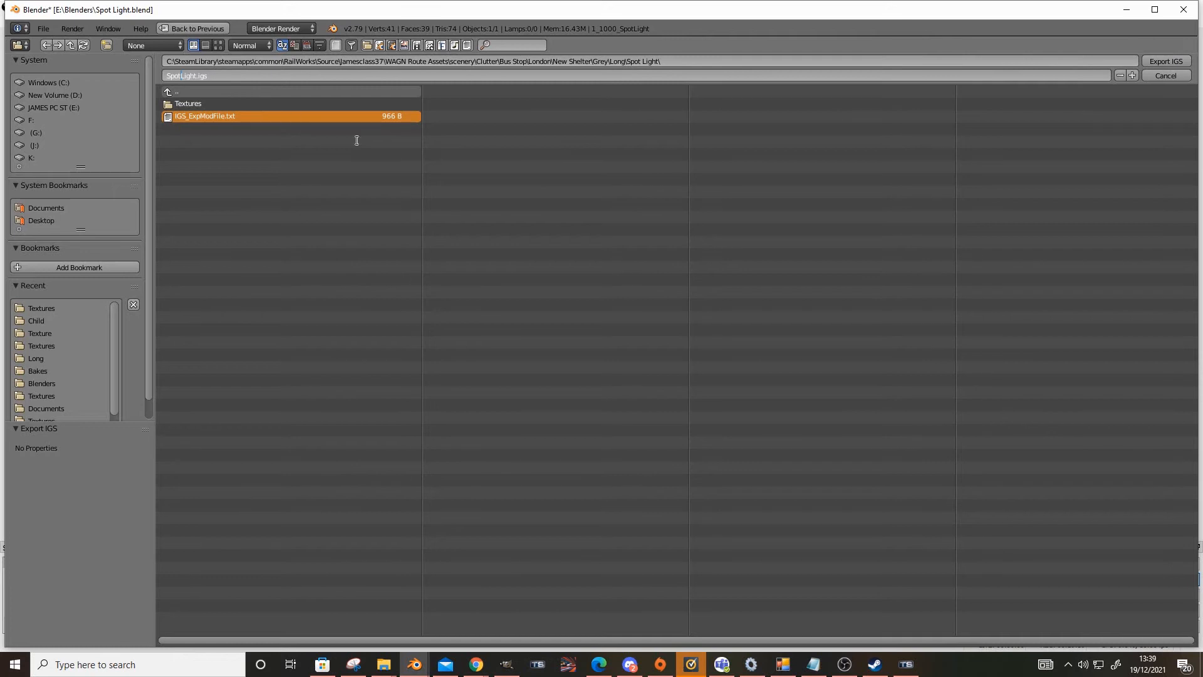
left_click(1153, 61)
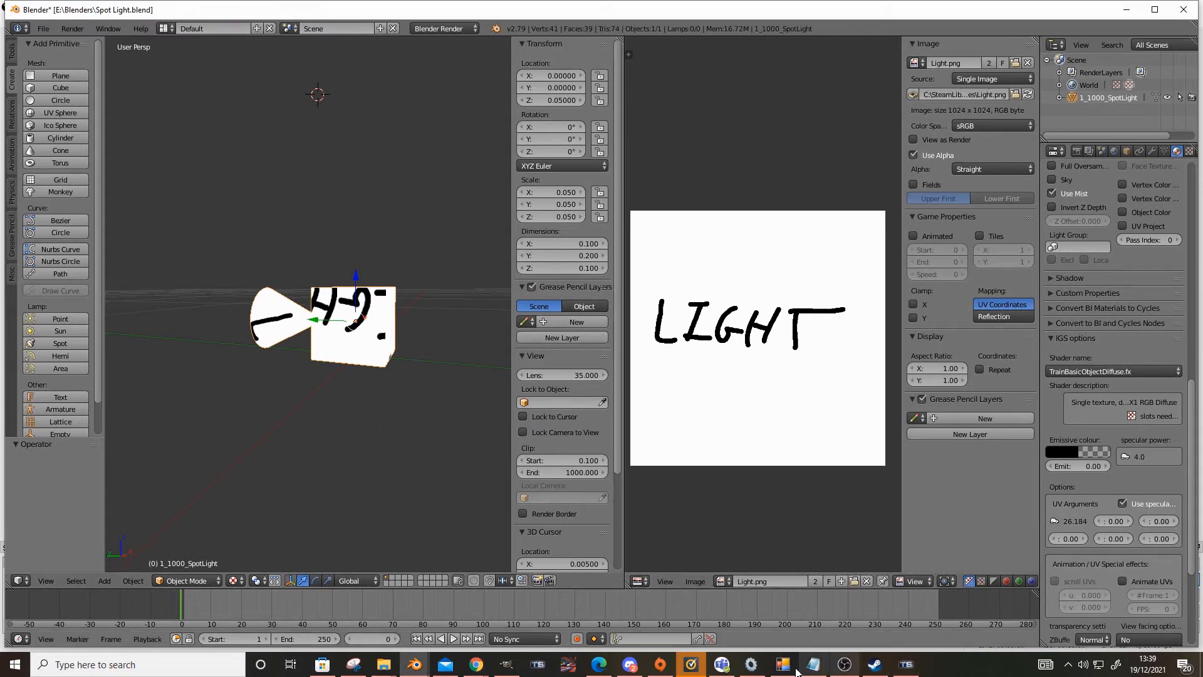
Step: Switch to Blueprint Editor 2 and start adding a new blueprint file to the shelter's Grey\Long\Spot Light folder
left_click(748, 667)
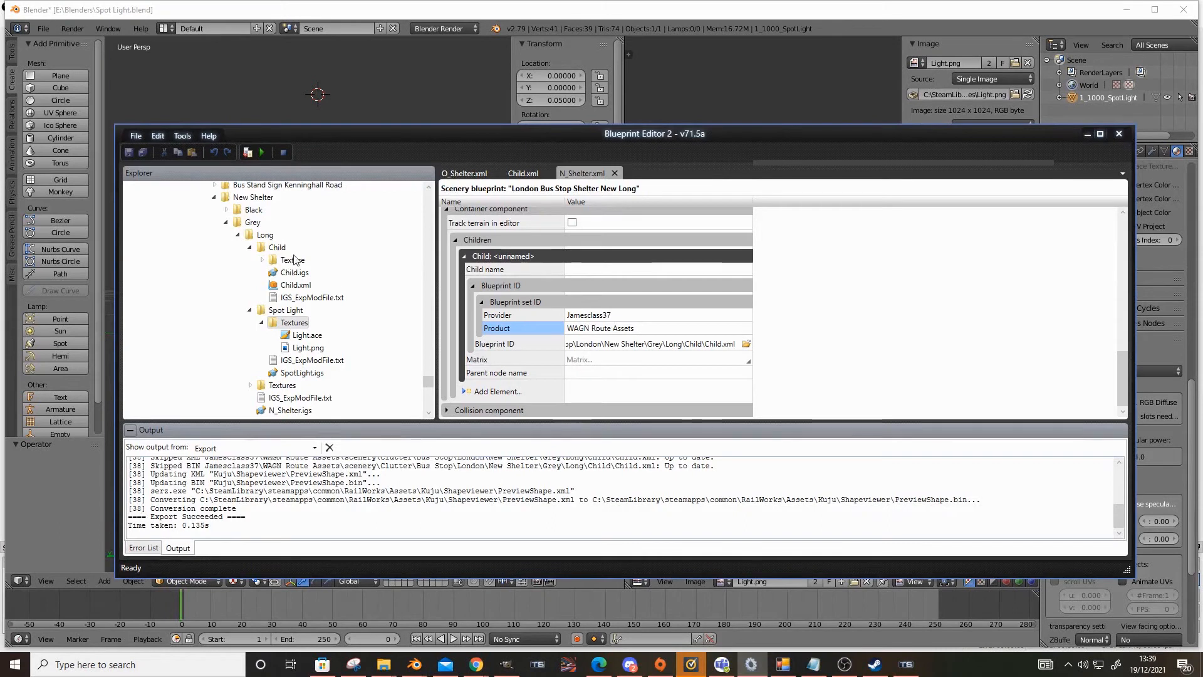
scroll(263, 310, "down", 1)
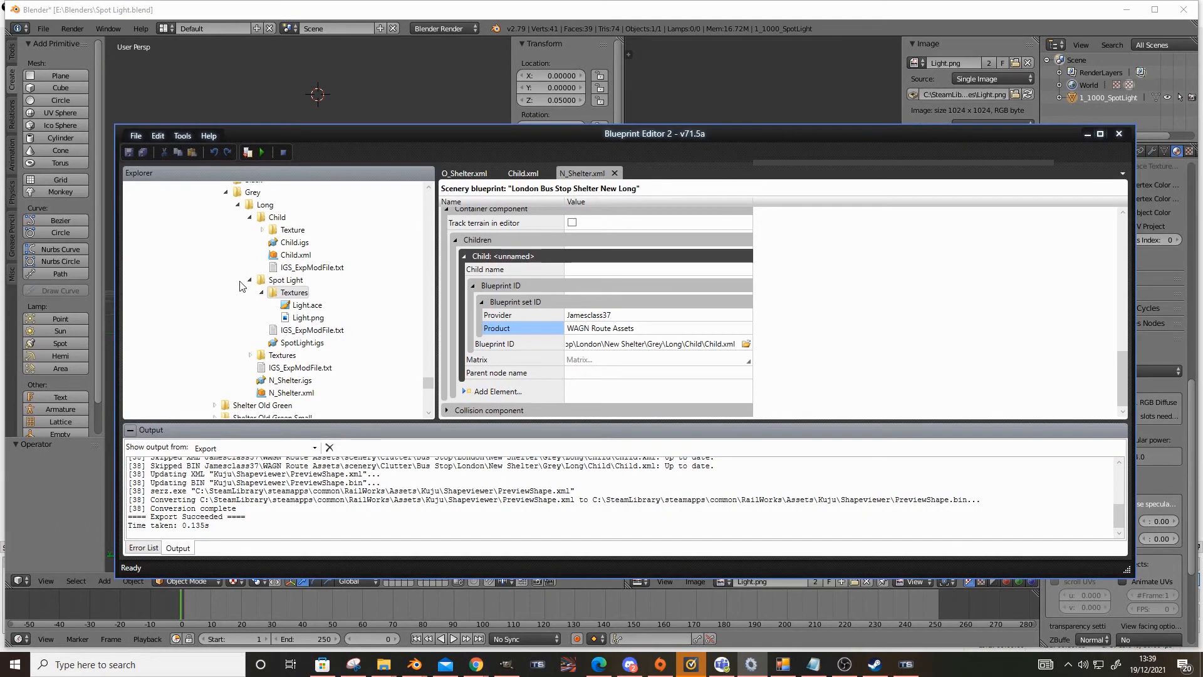
left_click(250, 280)
scroll(262, 309, "up", 1)
left_click(251, 310)
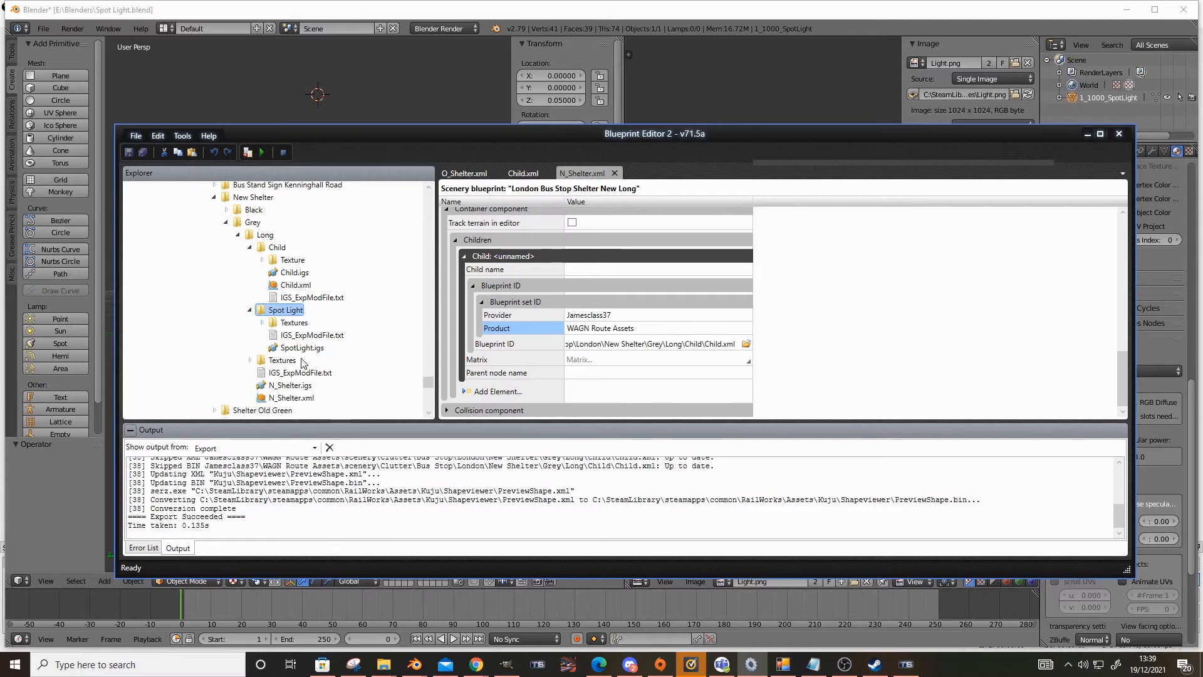
right_click(276, 310)
mouse_move(301, 314)
left_click(456, 314)
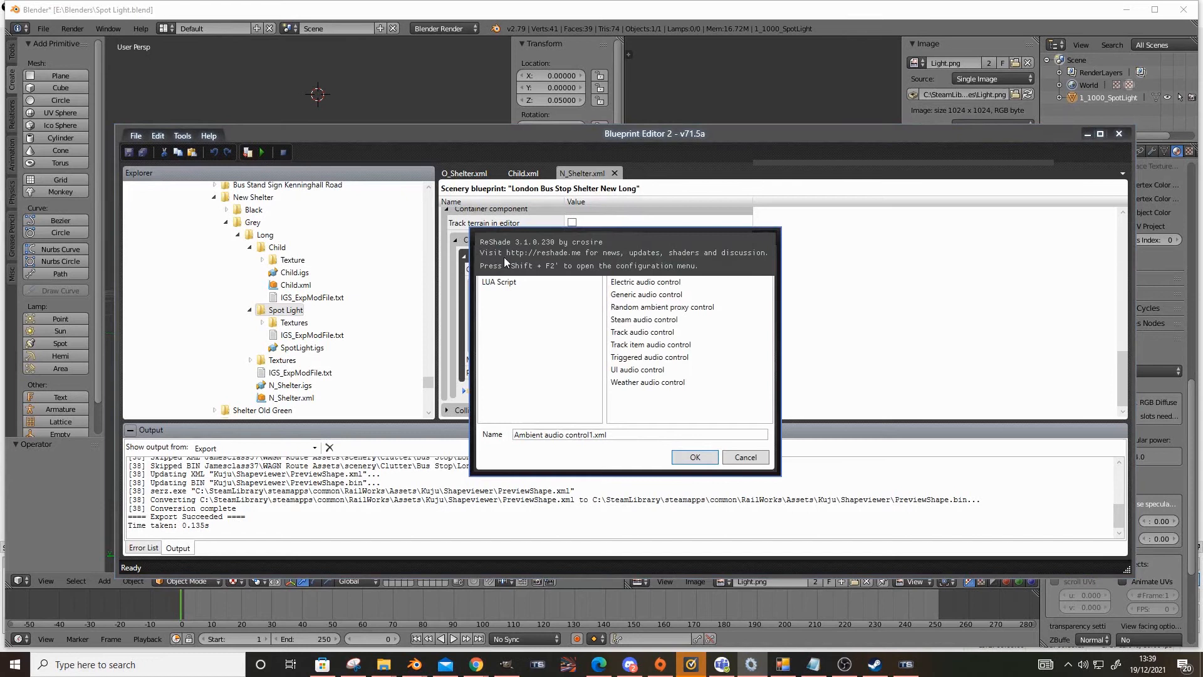
Step: Create a Spot light blueprint with the file name SpotLight.xml
left_click(493, 271)
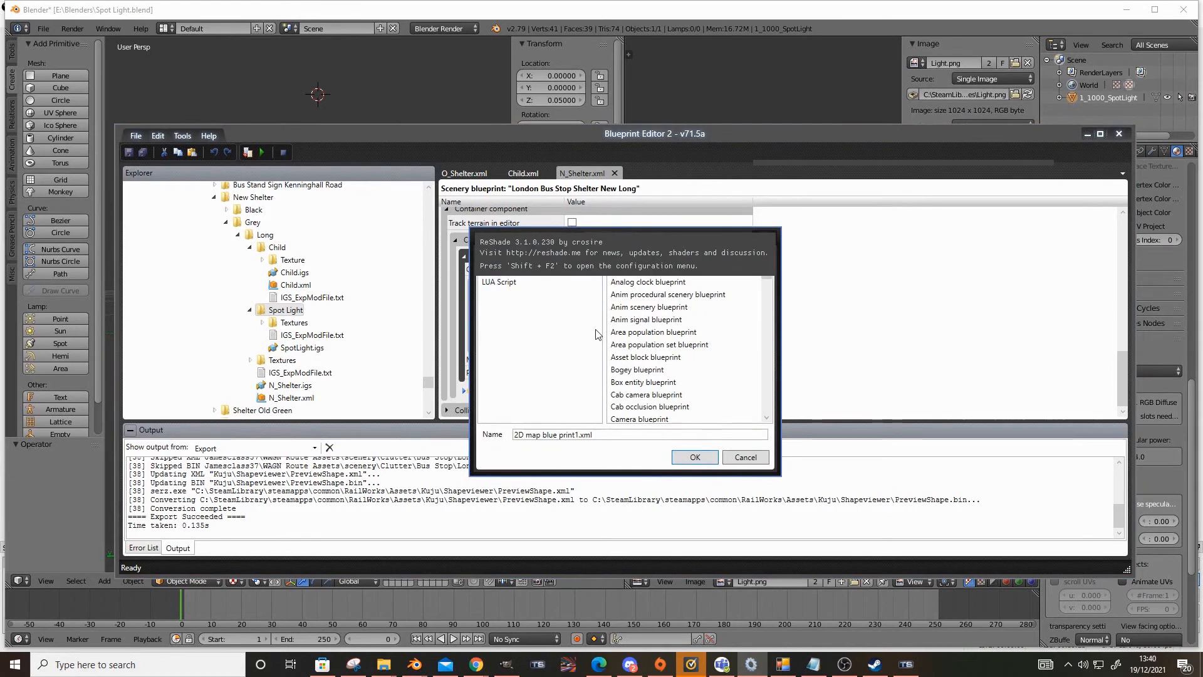
scroll(633, 345, "down", 15)
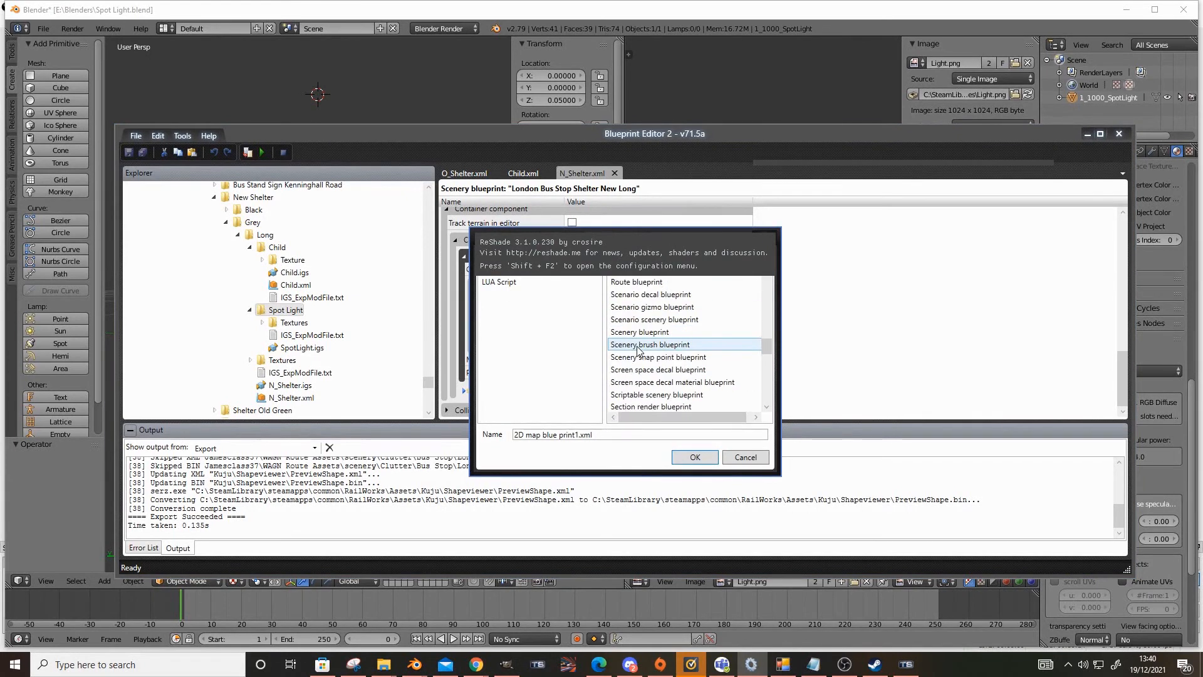
scroll(694, 345, "down", 2)
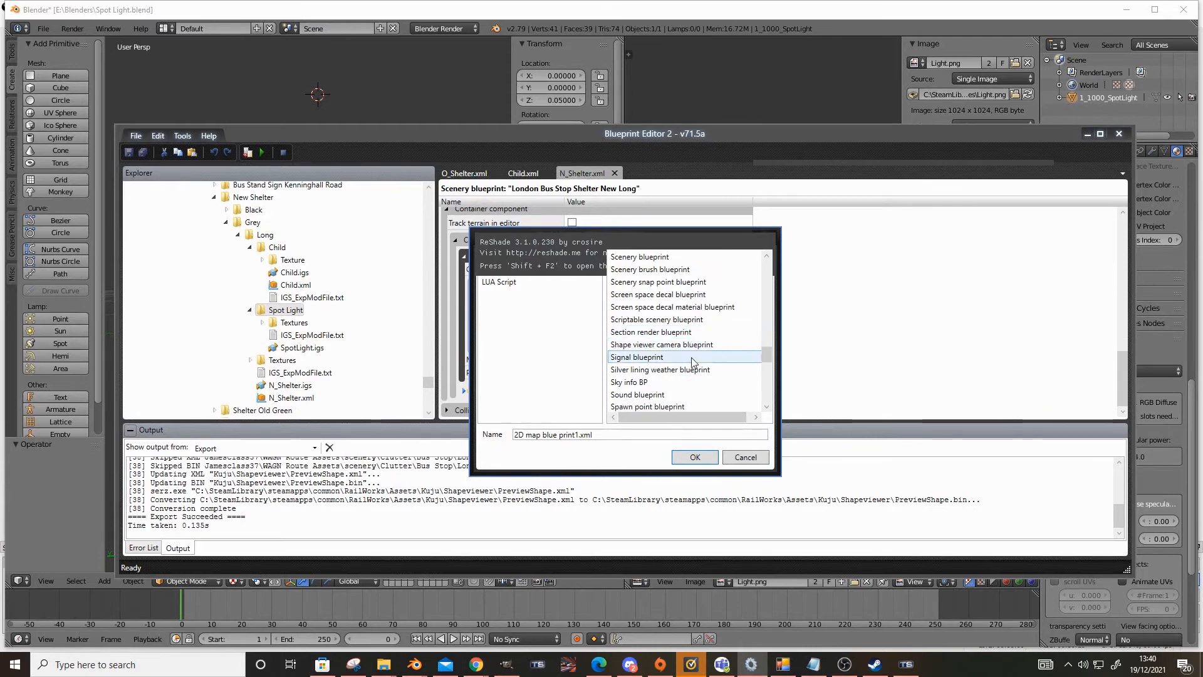
scroll(693, 361, "down", 2)
left_click(690, 357)
left_click_drag(584, 434, 449, 311)
key("BackSpace")
key("Delete")
type("Spot Light")
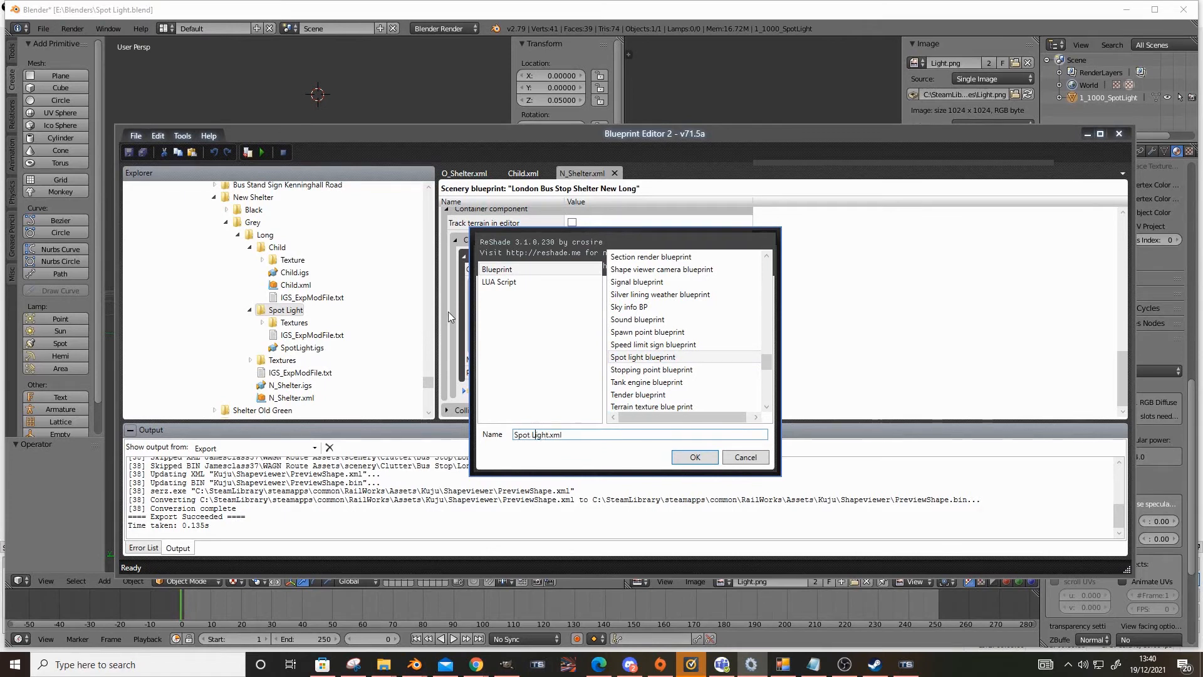
key("Return")
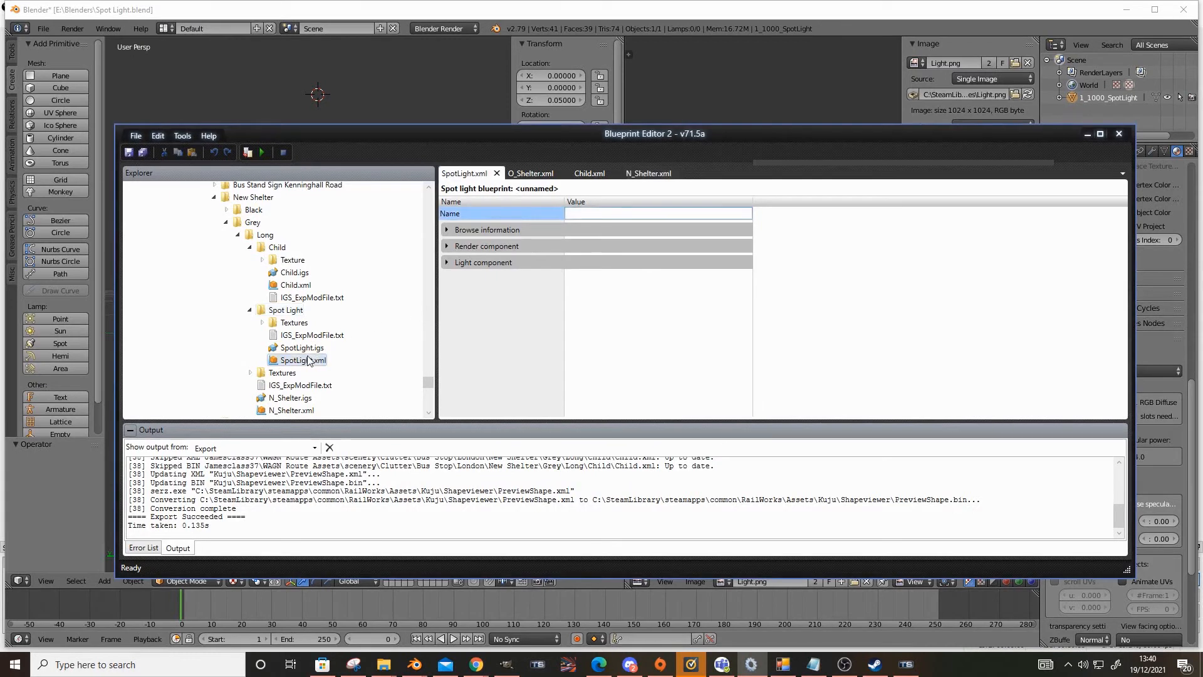
Step: Name the blueprint Spot Light and set its display name to JC37 Spot Light in every listed language
type("Spot Light")
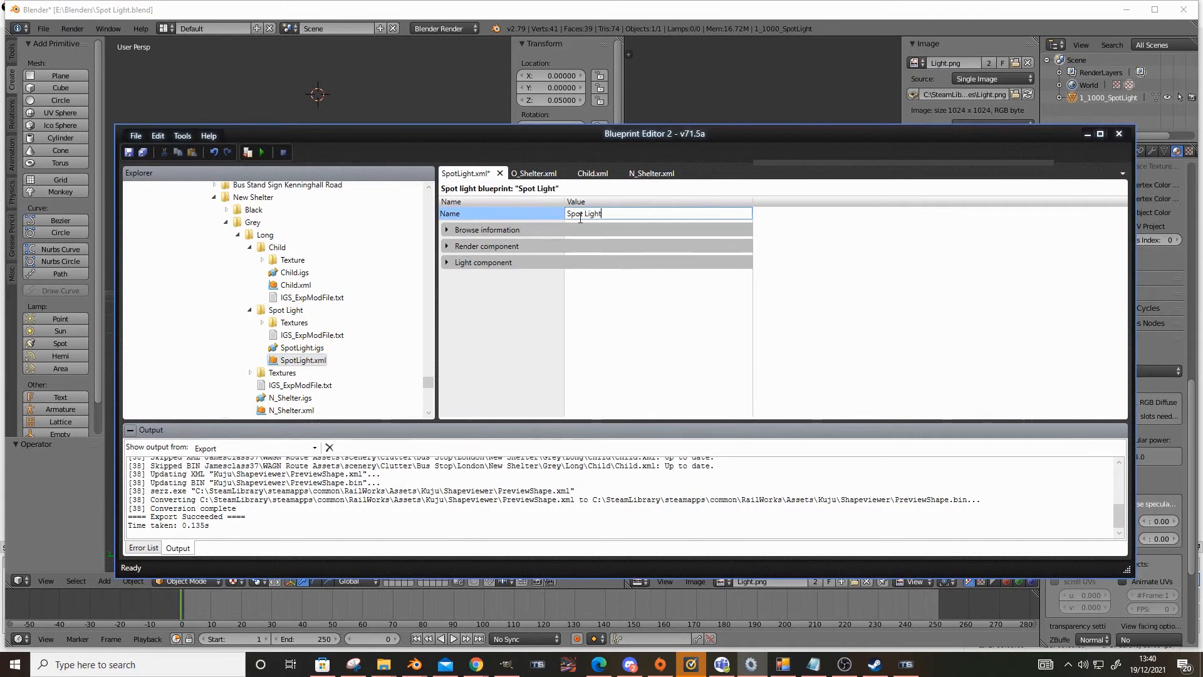
left_click(450, 231)
left_click(457, 247)
left_click(607, 341)
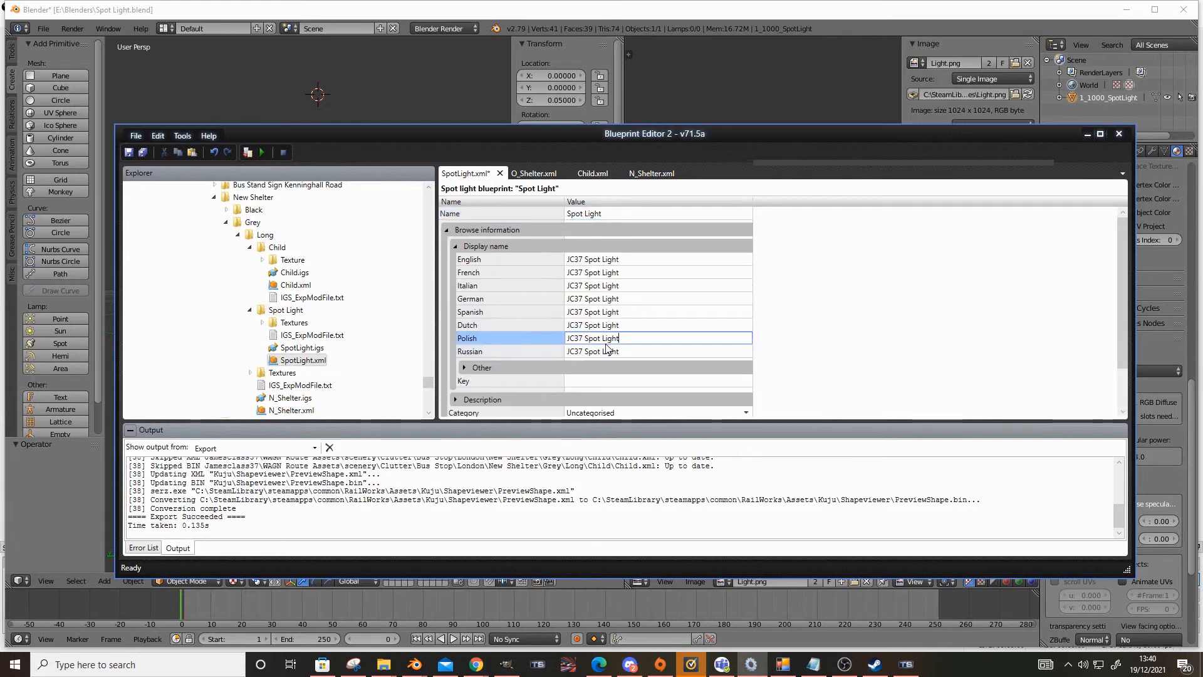
Step: Set the spot light blueprint's category to Exclude from browser list
scroll(607, 344, "down", 2)
left_click(601, 360)
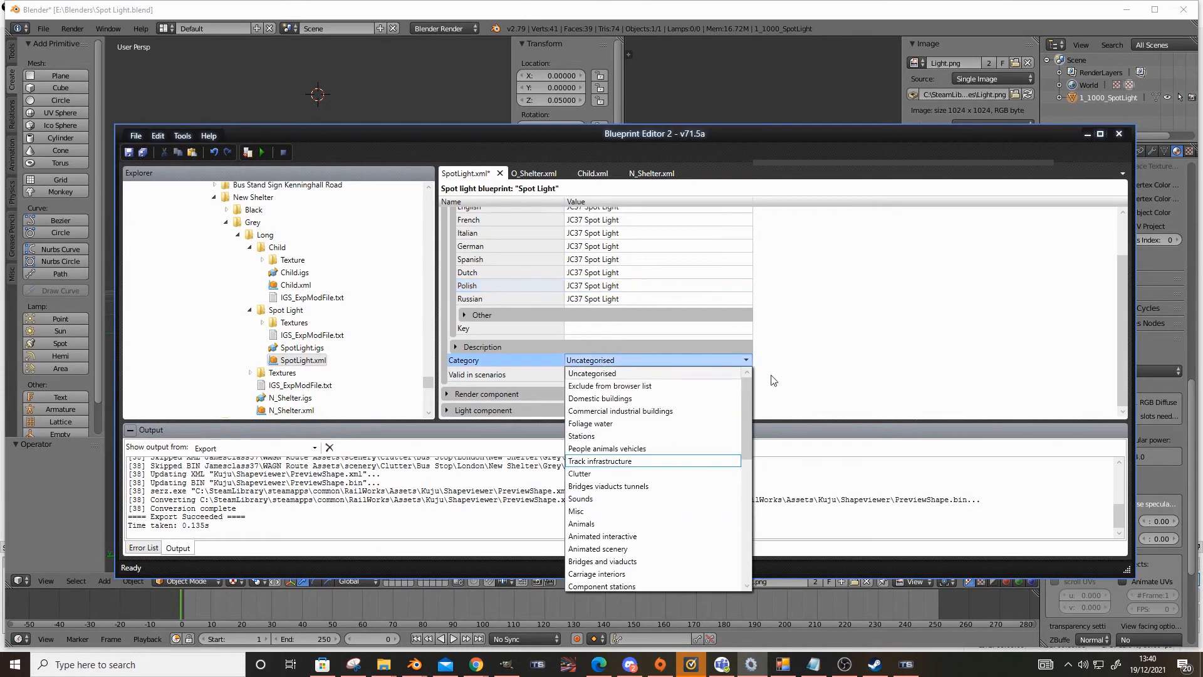
left_click(631, 387)
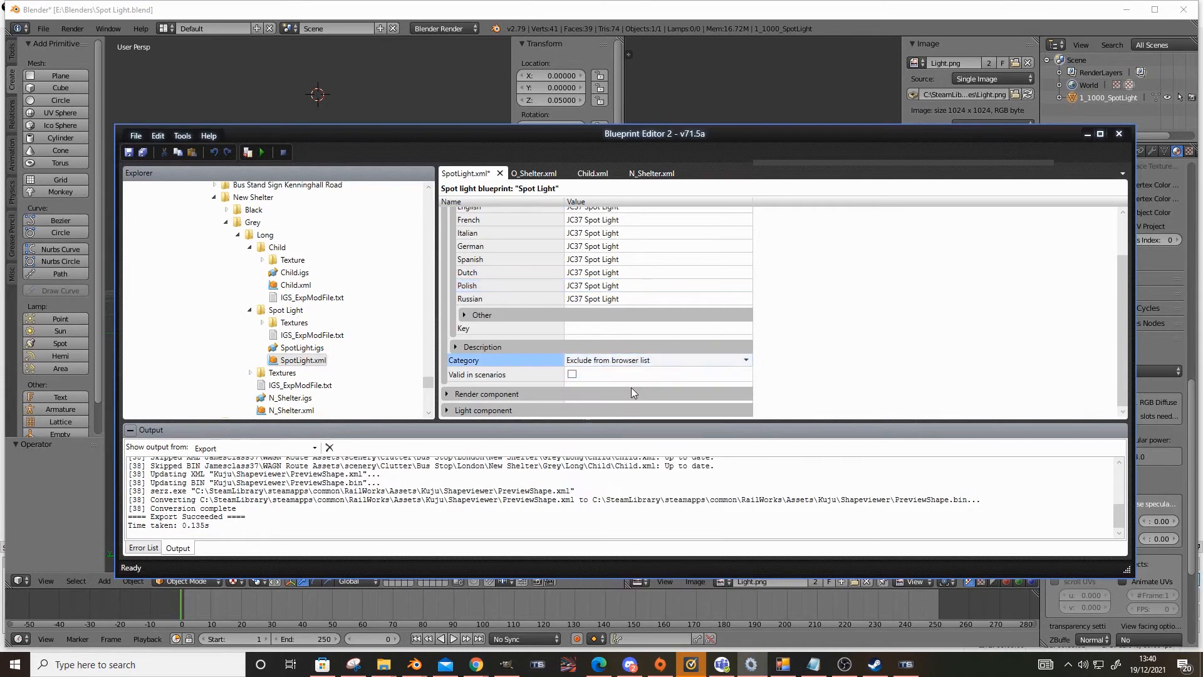
Step: Copy the Geometry ID path from Child.xml into the Geometry ID of SpotLight.xml's render component
left_click(447, 395)
scroll(491, 380, "down", 2)
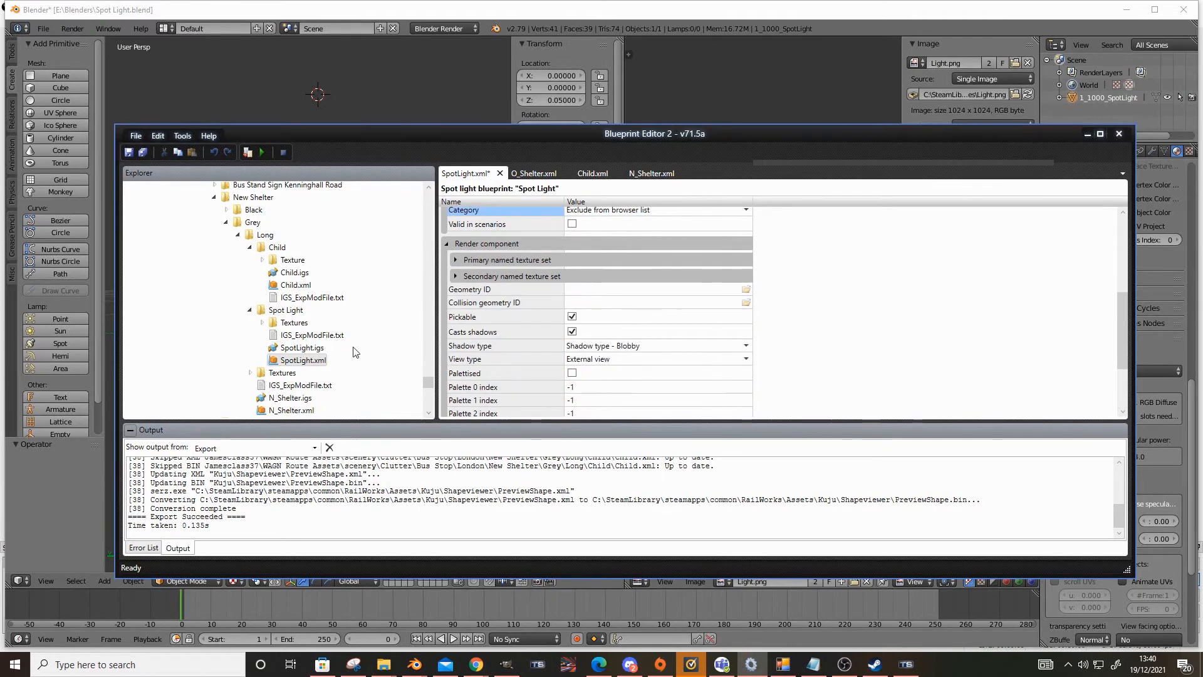
double_click(295, 287)
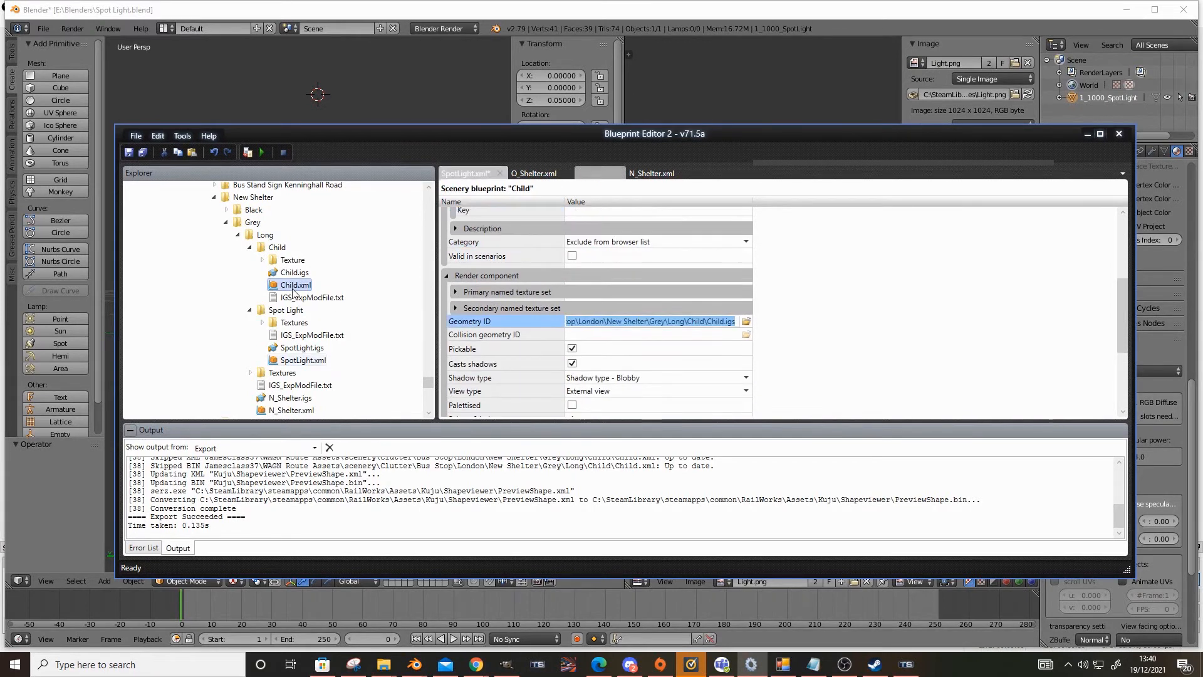
double_click(315, 362)
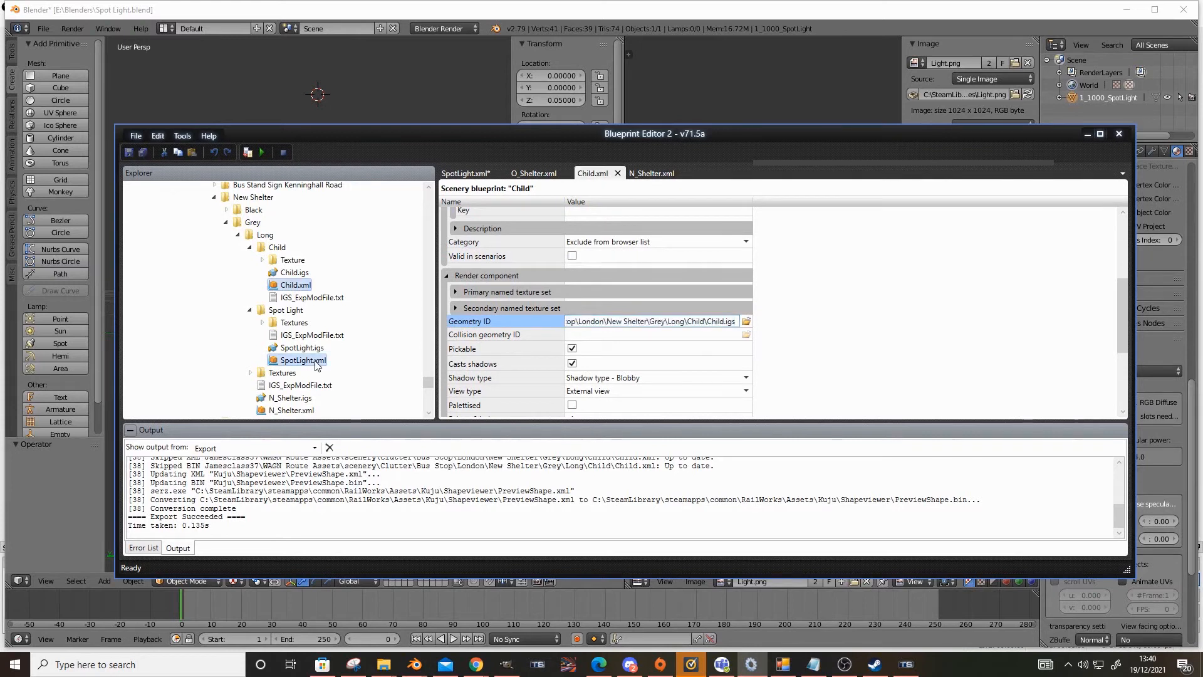
left_click(591, 292)
key("ctrl+v")
Step: Remove the Child\Child.igs ending from the copied Geometry ID path
key("BackSpace")
key("BackSpace")
key("BackSpace")
key("BackSpace")
key("BackSpace")
key("BackSpace")
key("BackSpace")
key("BackSpace")
key("BackSpace")
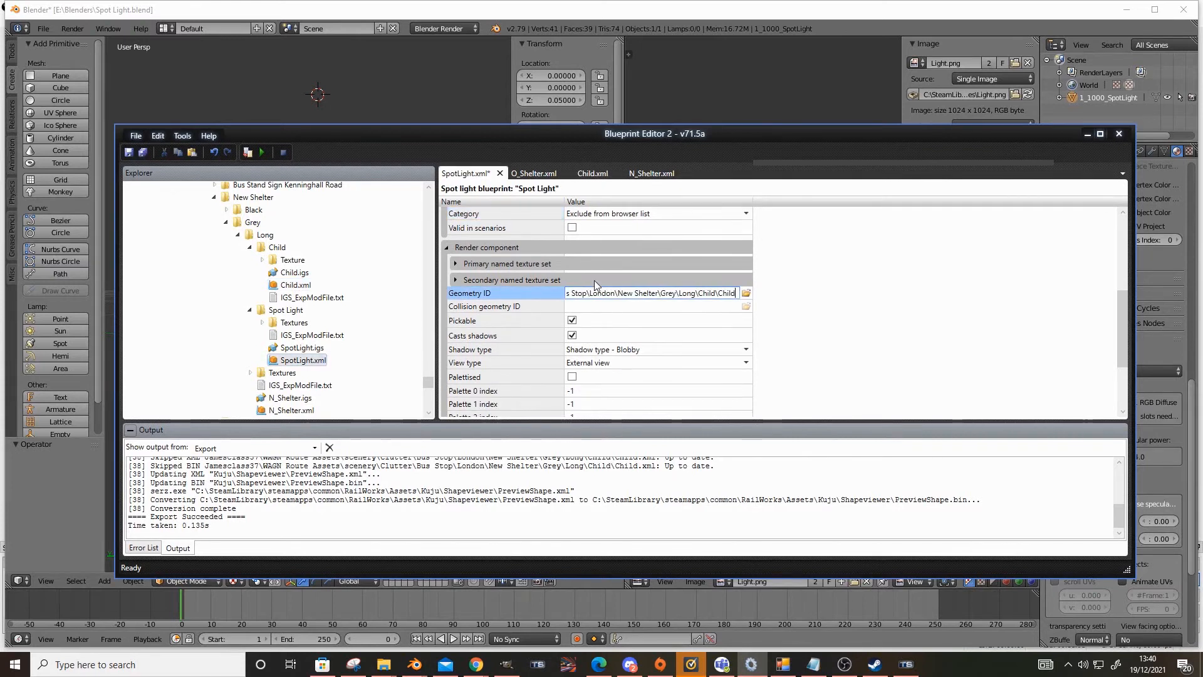
key("BackSpace")
key("BackSpace")
key("BackSpace")
key("BackSpace")
key("BackSpace")
key("BackSpace")
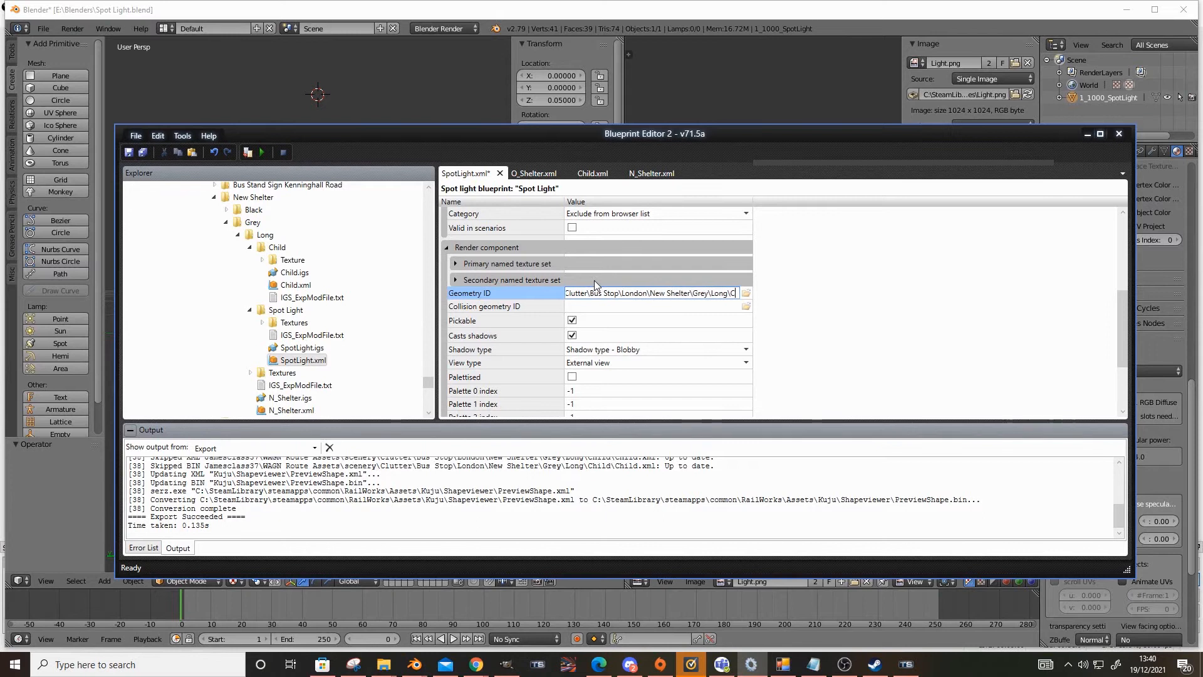
Step: Complete the Geometry ID path after Grey\Long\ with Spot Light\SpotLight.igs
type("Spot Lig")
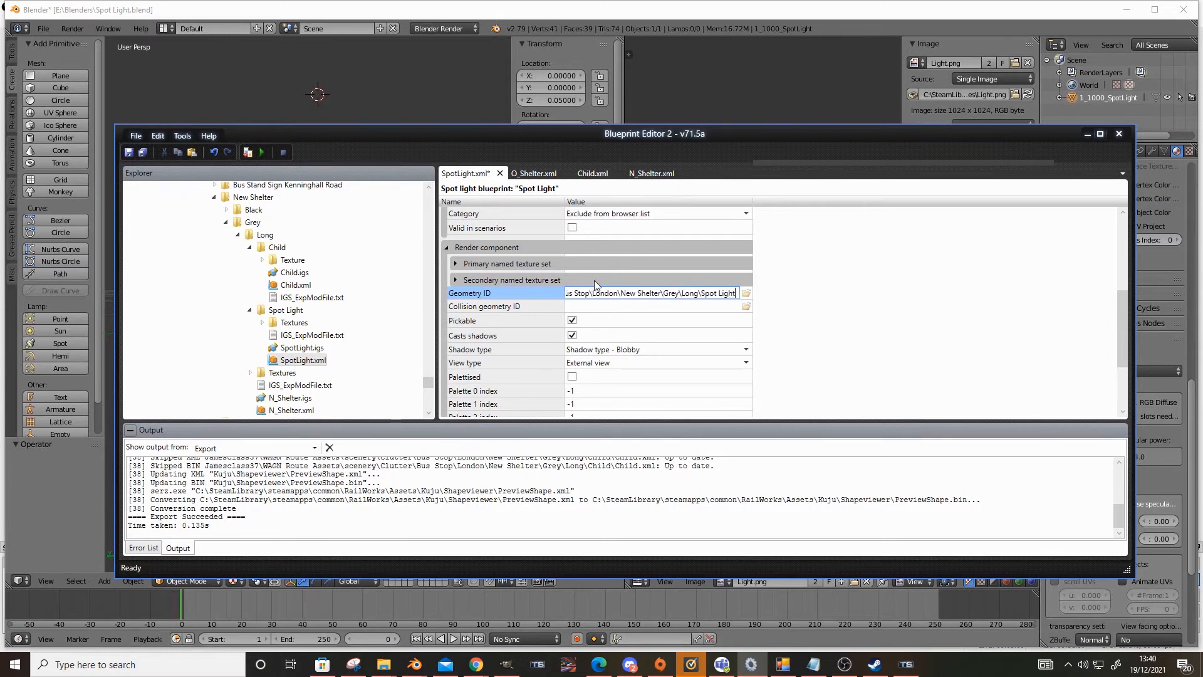
type("ht\\Spot")
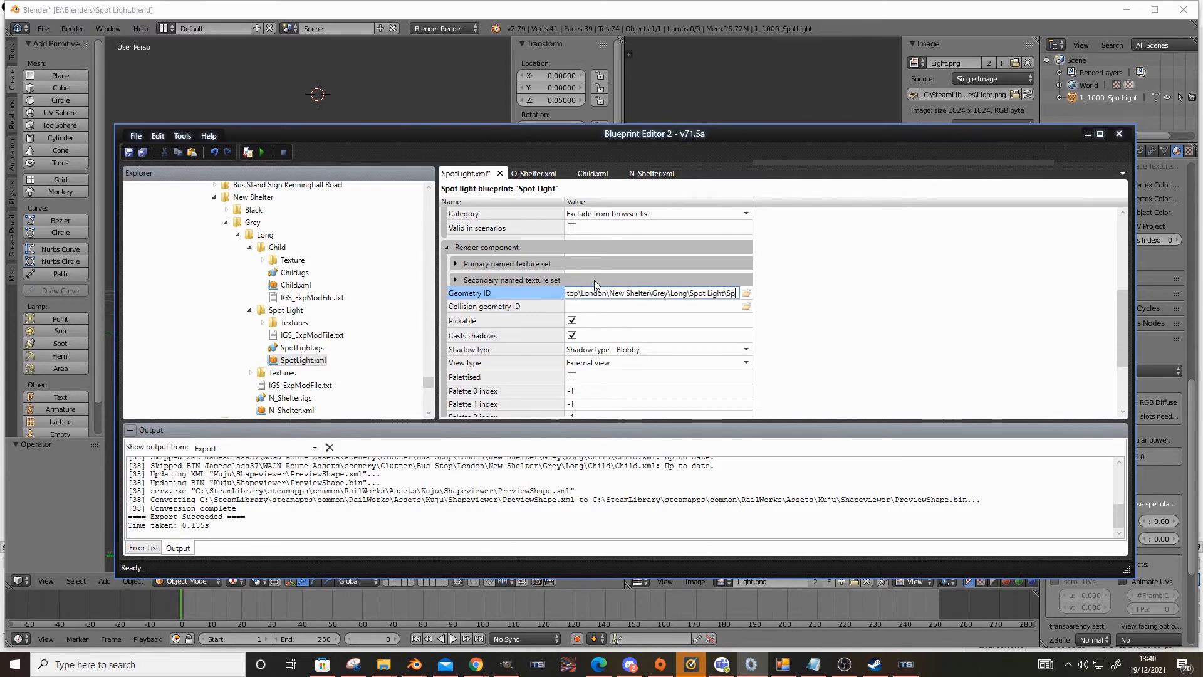
type(" Light")
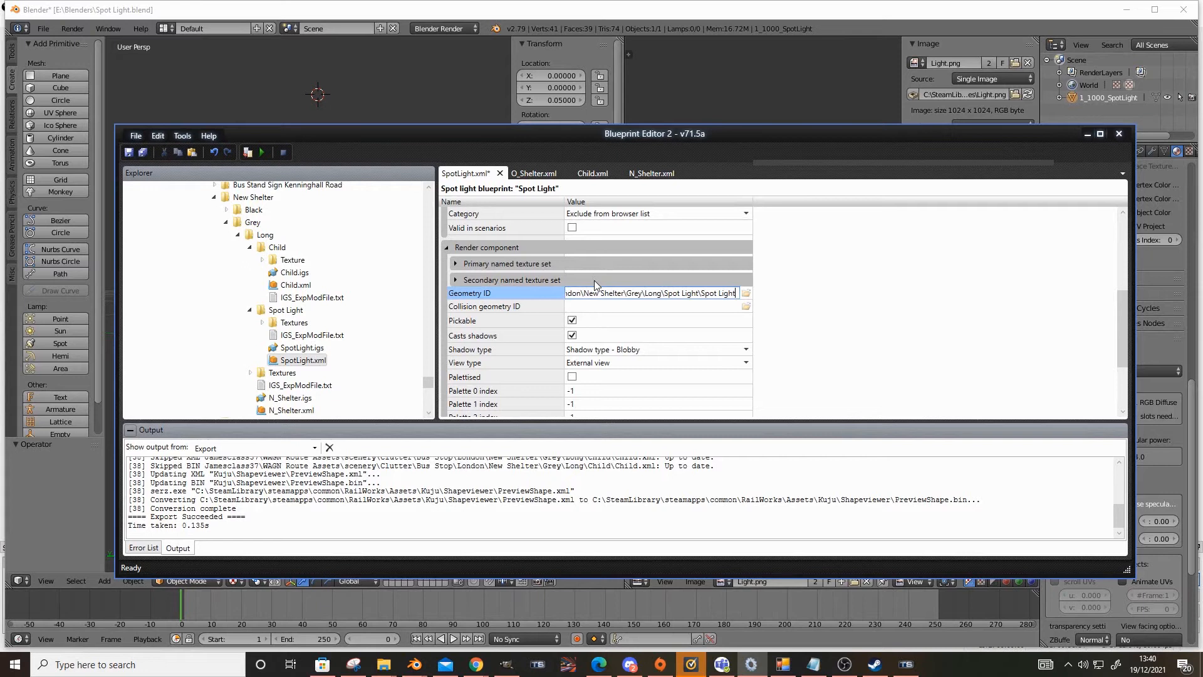
type(".ig")
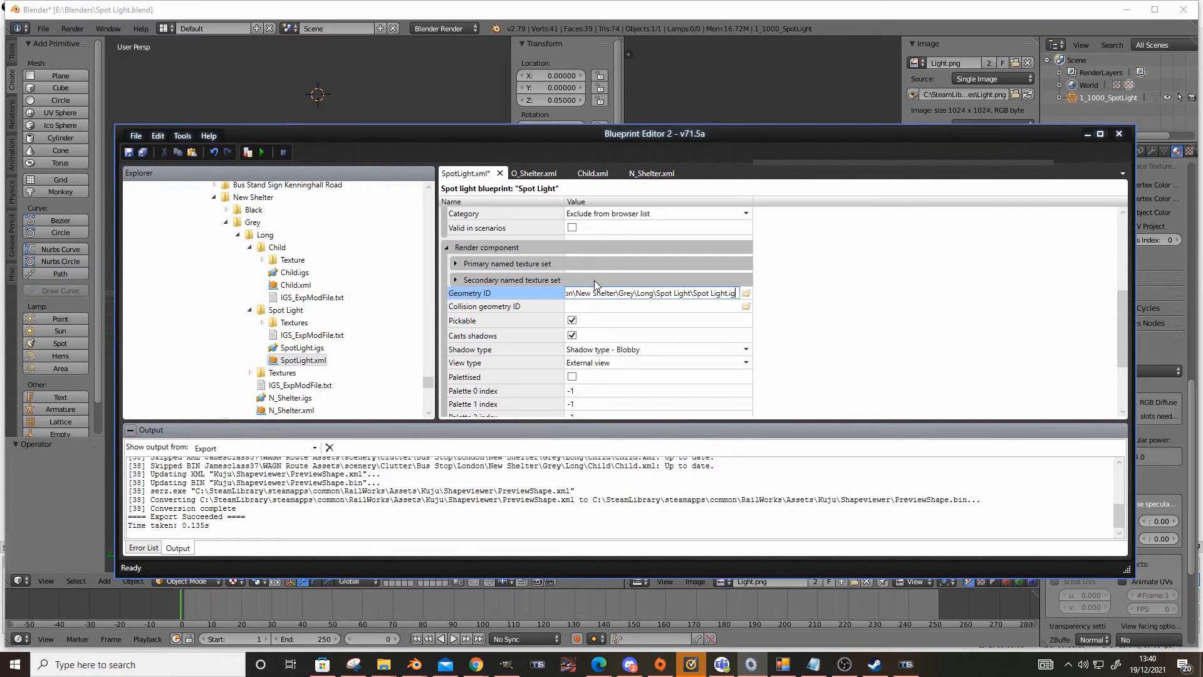
type("s")
key("Left")
key("Left")
key("Left")
key("Left")
key("Left")
key("Left")
key("Left")
key("Left")
key("Left")
key("BackSpace")
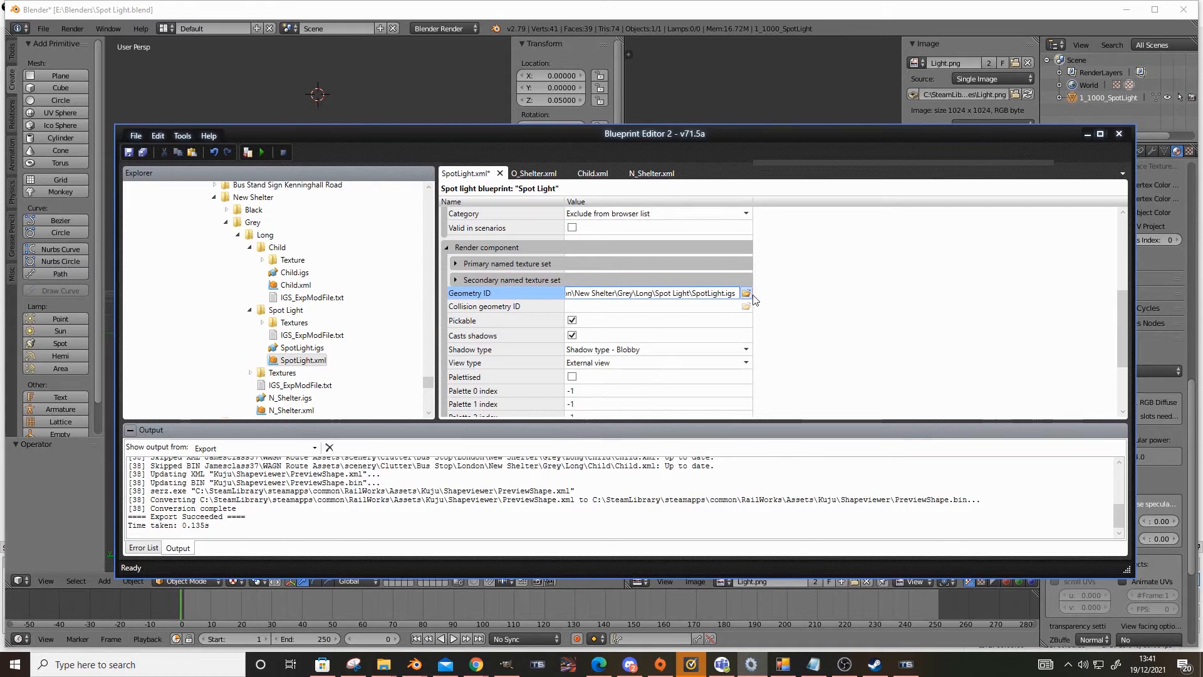
Step: Look over the render component, collapse it and the browse information, and show the light component's settings
scroll(804, 299, "down", 3)
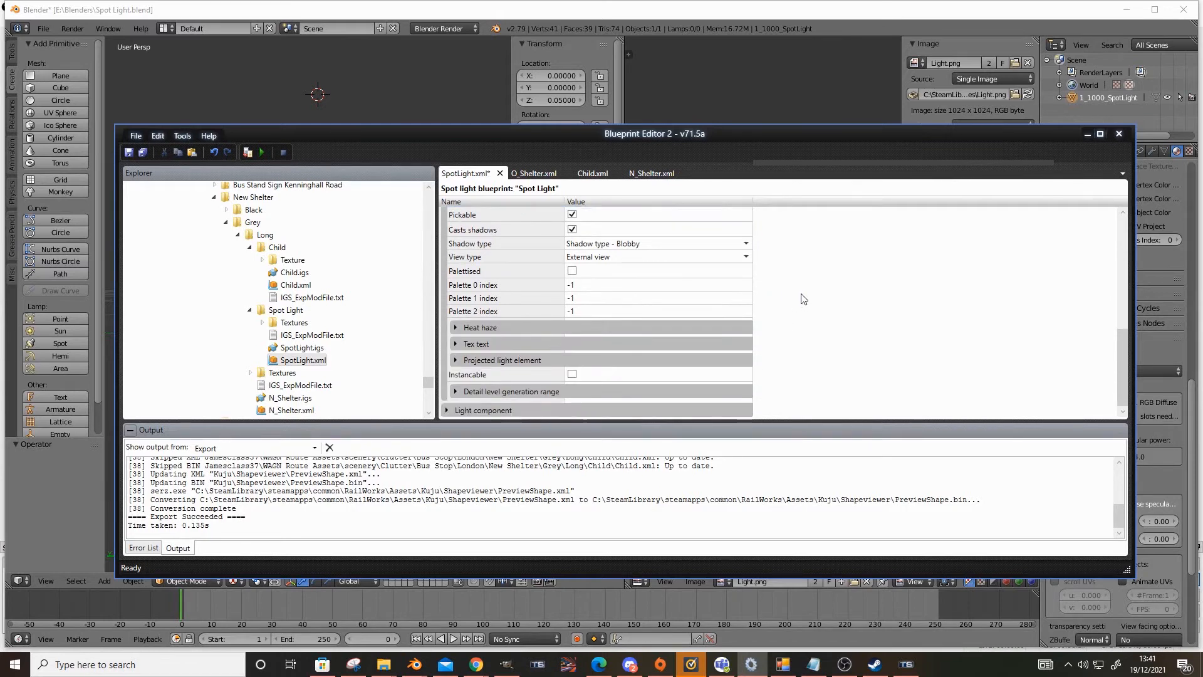
scroll(804, 299, "up", 3)
scroll(770, 333, "down", 3)
scroll(438, 403, "up", 5)
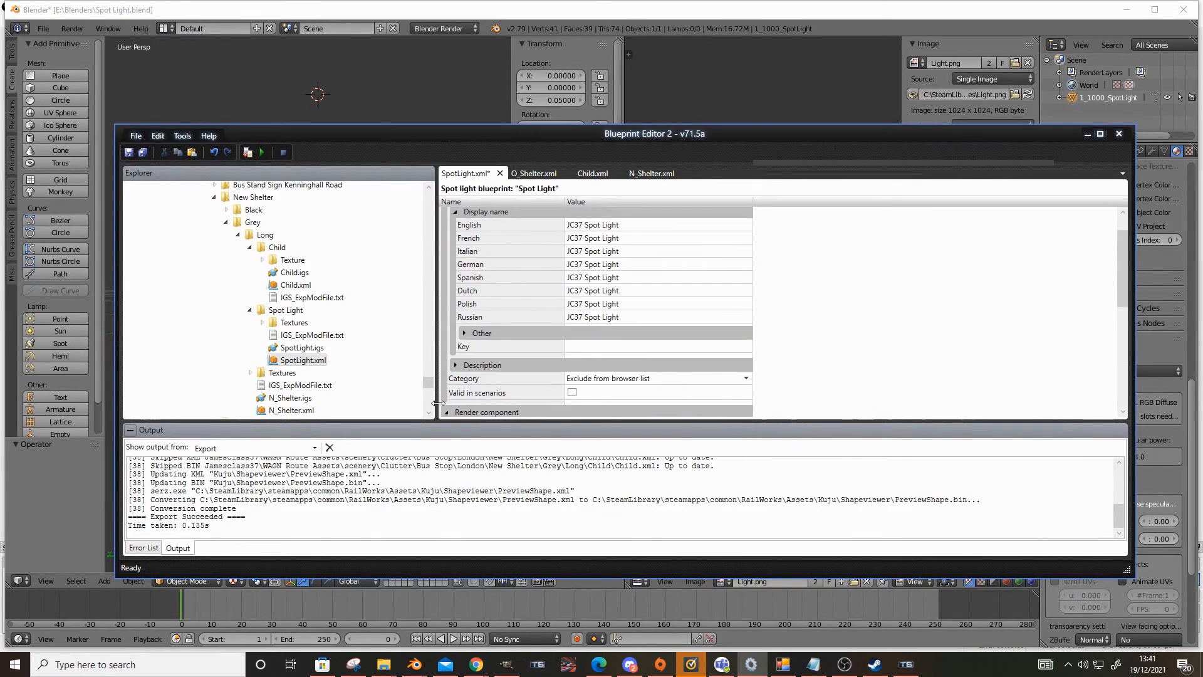
left_click(447, 412)
scroll(445, 247, "up", 2)
left_click(447, 230)
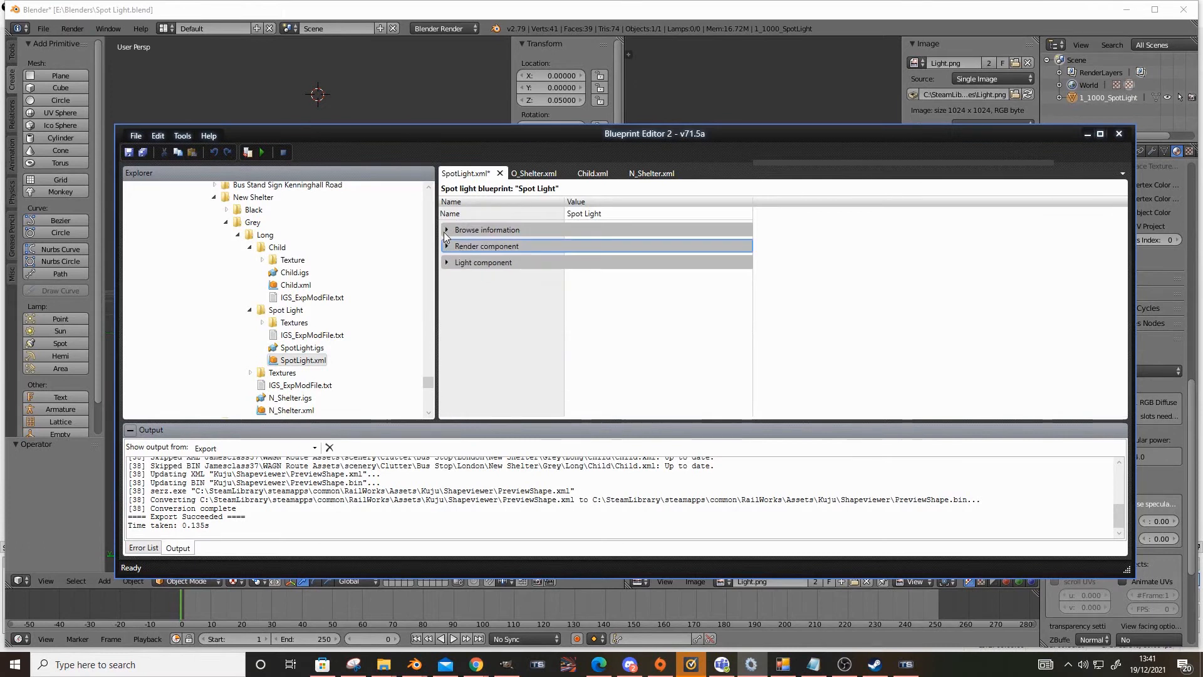
left_click(447, 263)
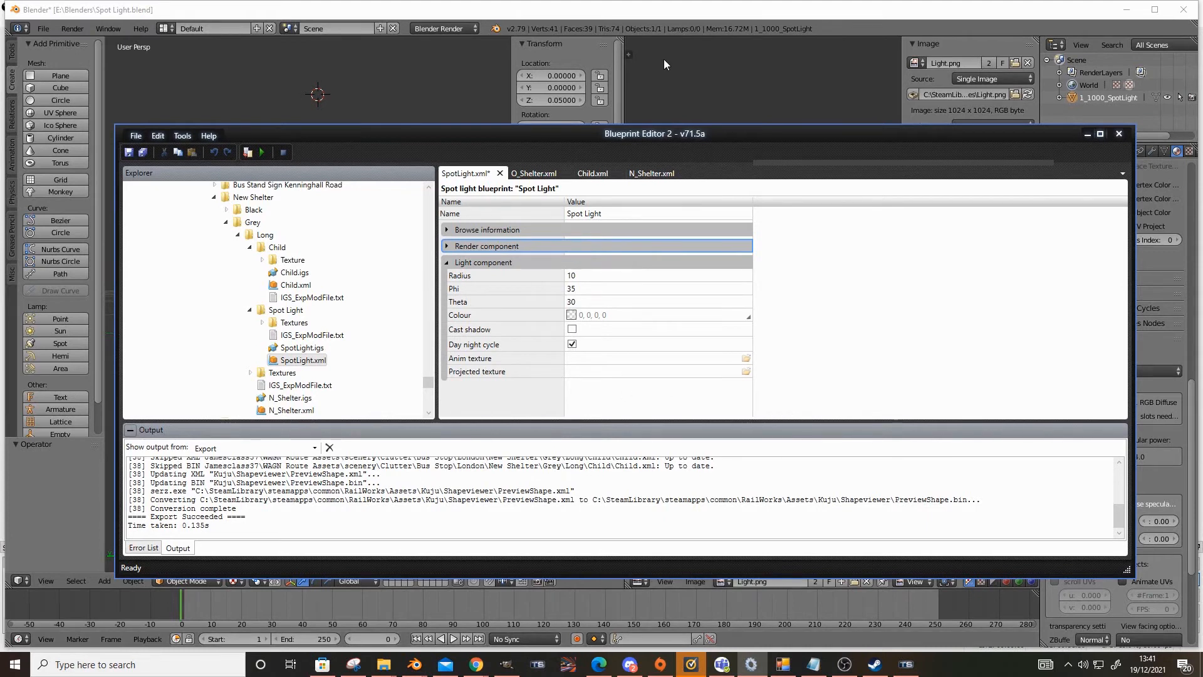
Step: Set the light component's colour to opaque white with red, green, blue and alpha all at 1
left_click(572, 321)
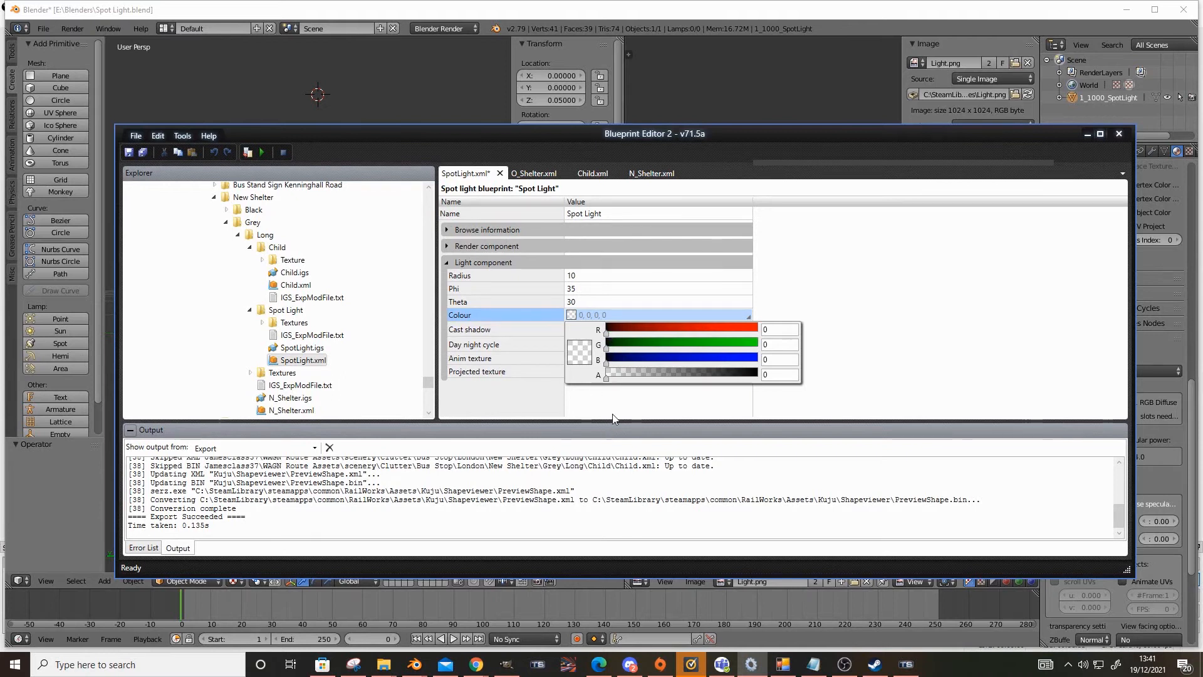
left_click_drag(607, 378, 789, 385)
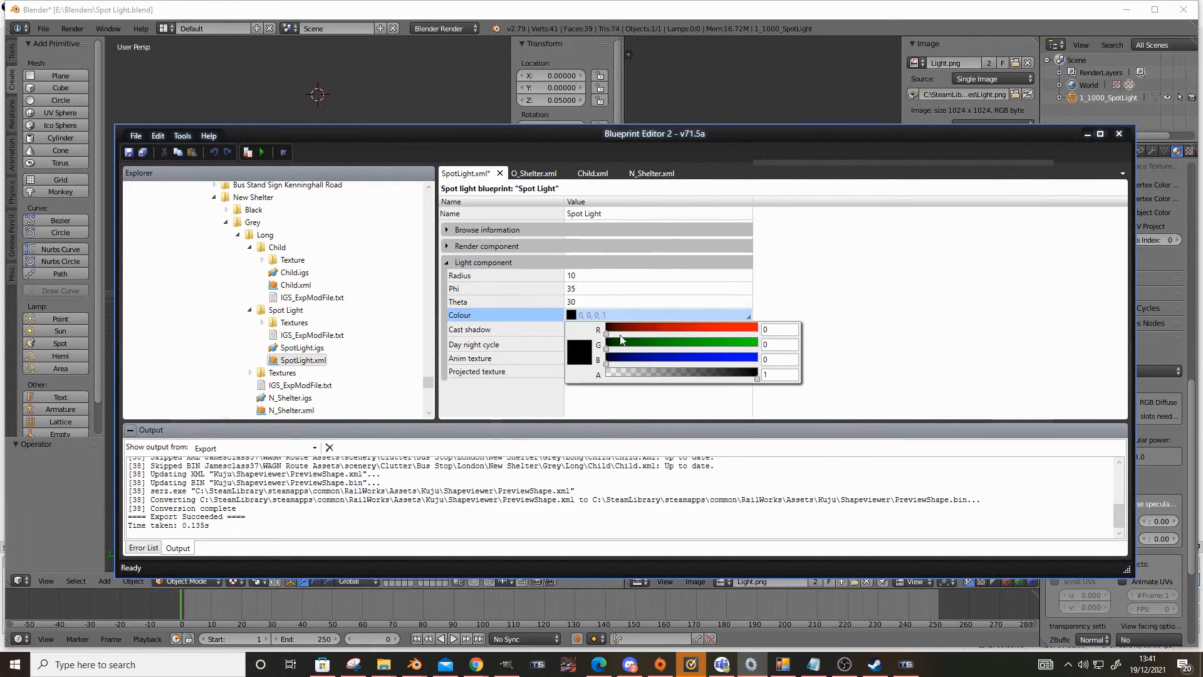
left_click_drag(606, 333, 760, 336)
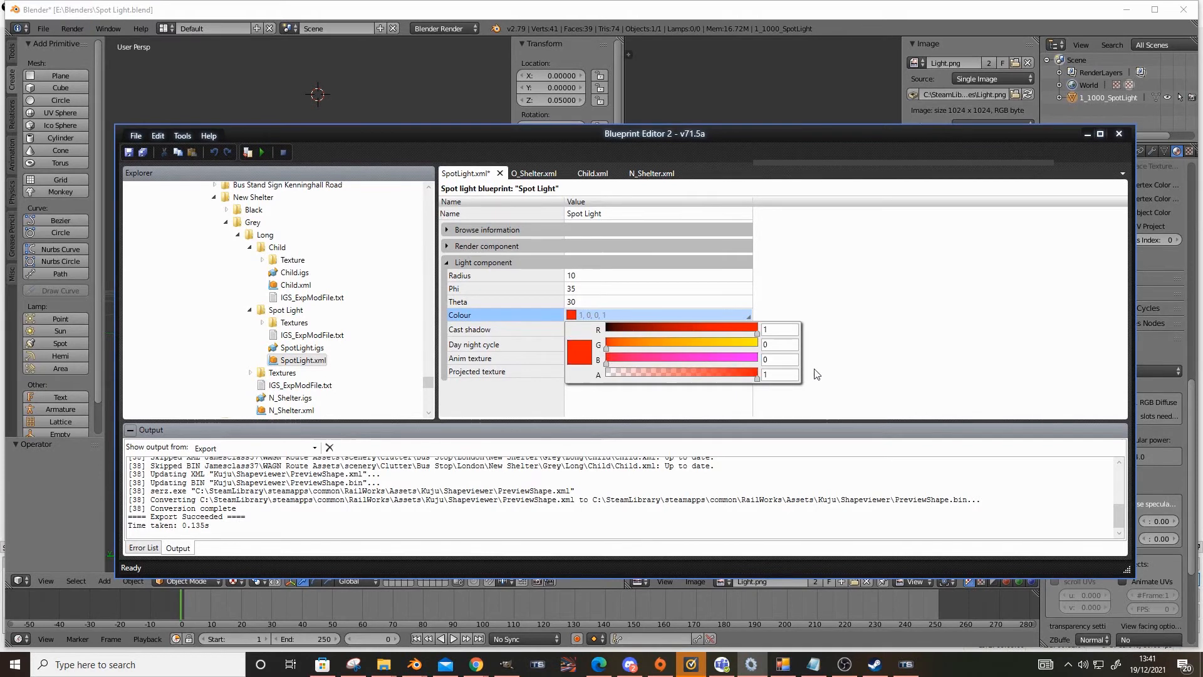
left_click_drag(607, 348, 760, 349)
left_click_drag(611, 362, 771, 397)
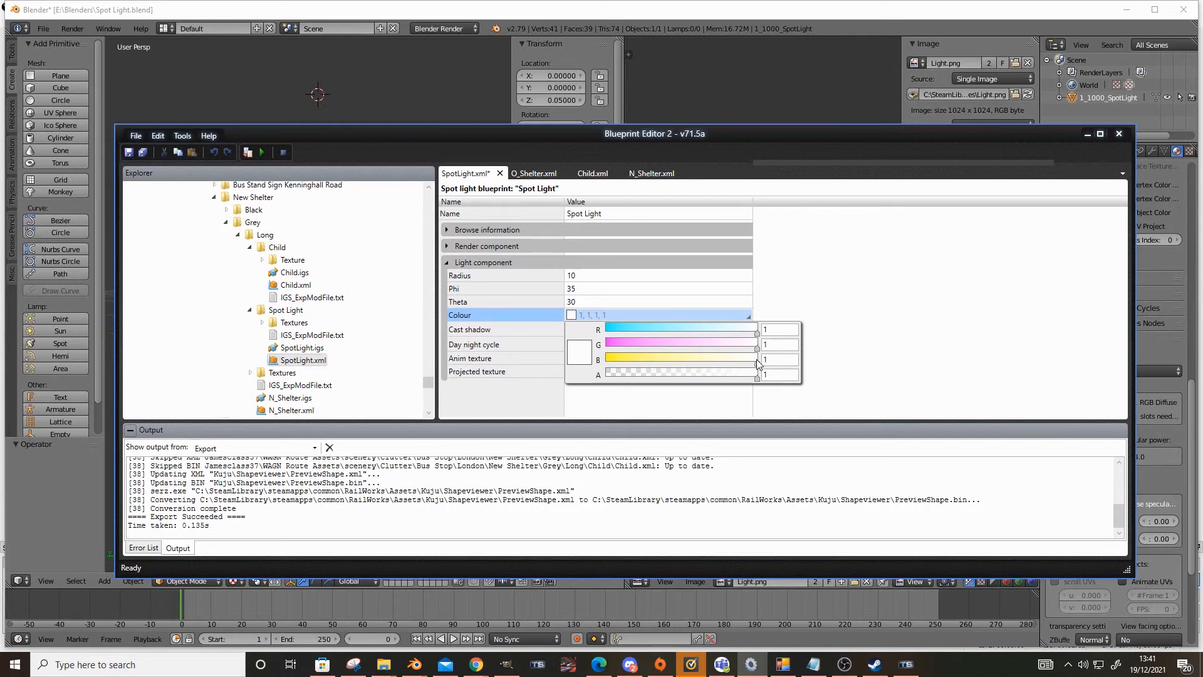
Step: Warm the light colour by setting its blue component to 0.9
left_click_drag(756, 366, 599, 367)
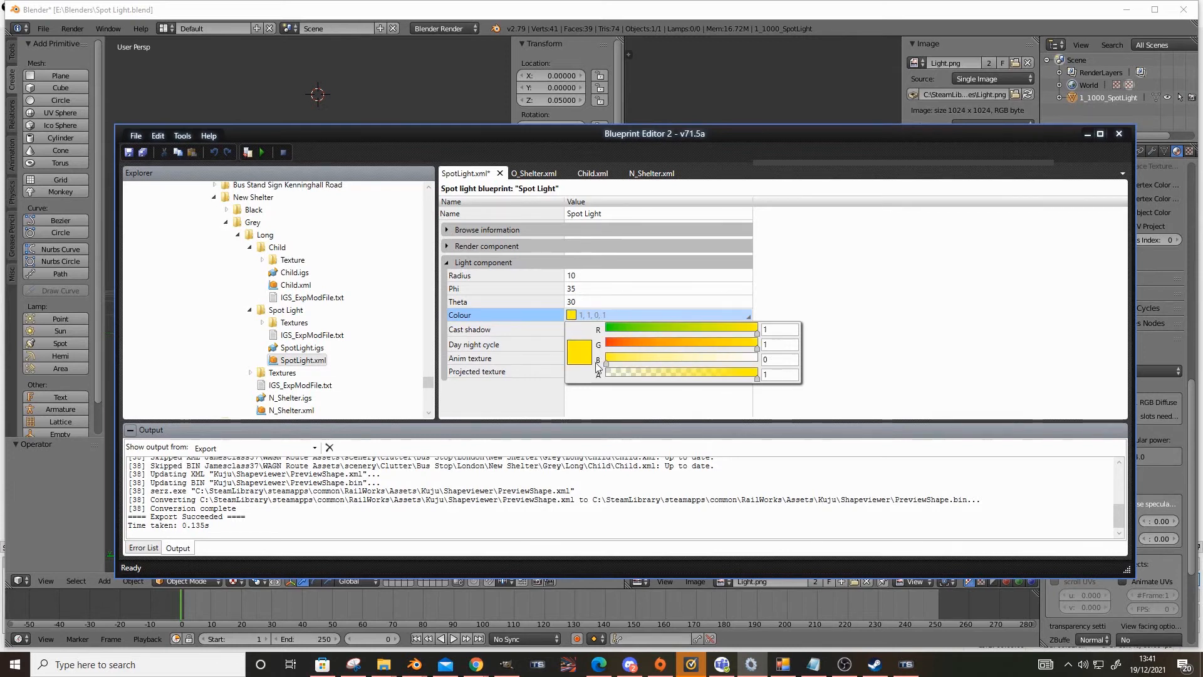
mouse_move(761, 348)
left_mouse_down()
mouse_move(649, 349)
mouse_move(772, 356)
left_mouse_up()
left_click_drag(604, 364, 745, 355)
type("0.9")
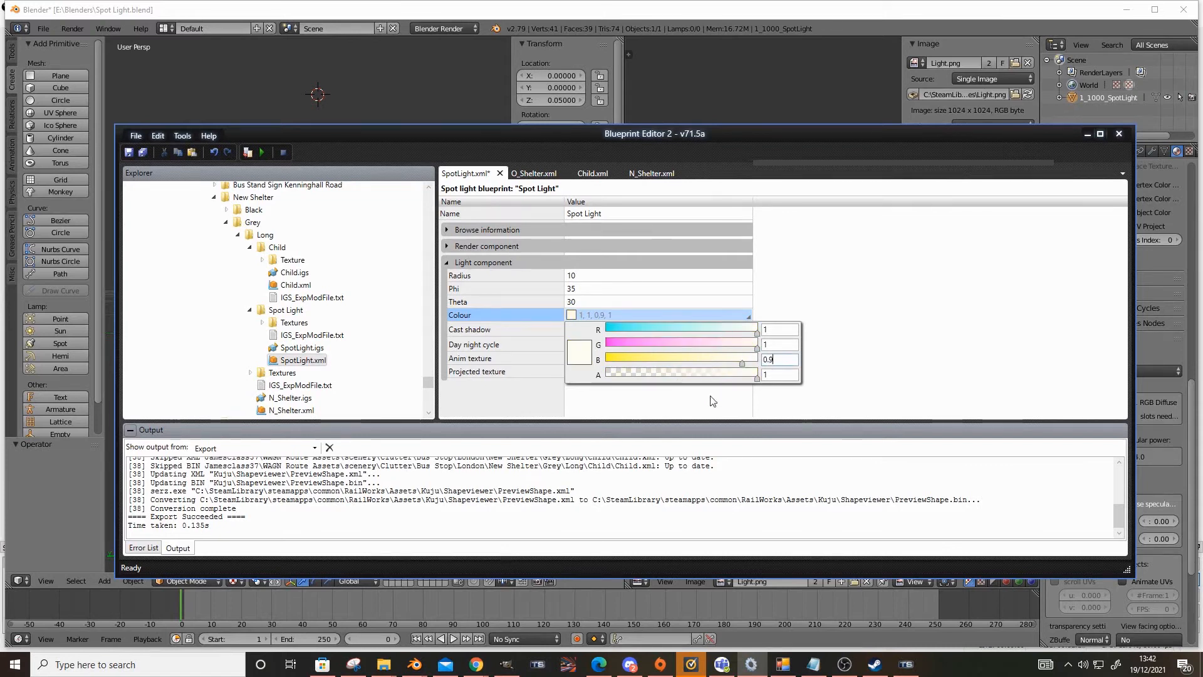
left_click(901, 385)
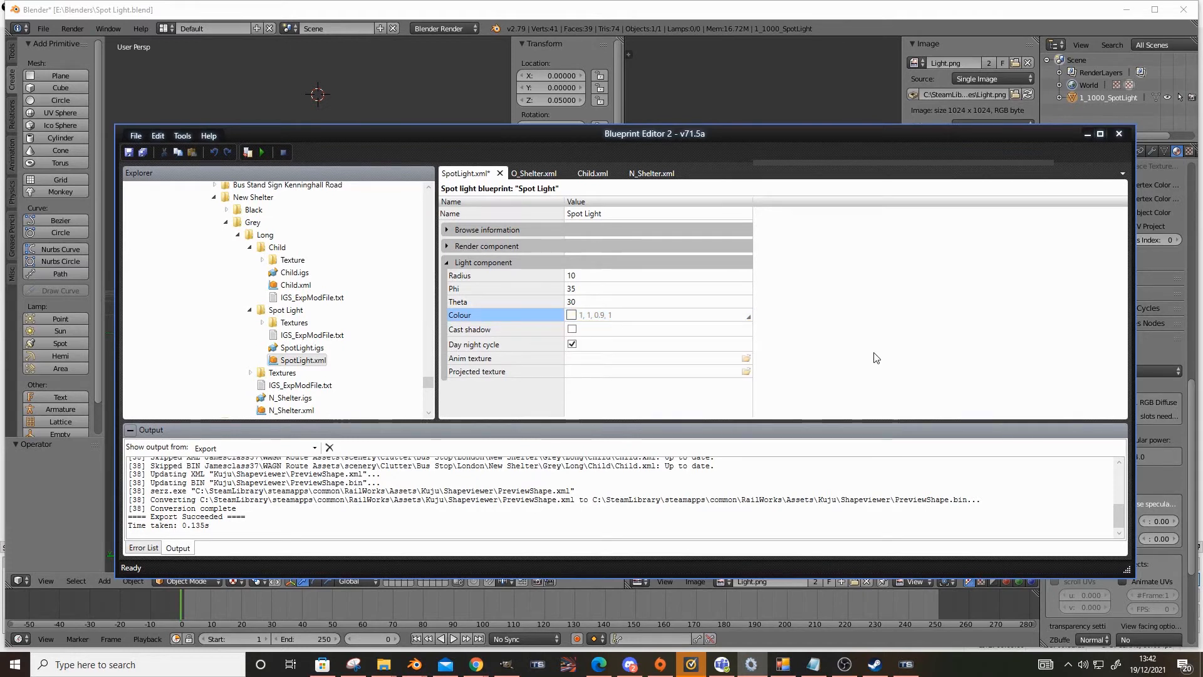
Step: Switch to Train Simulator, examine the shelter's lamp and advert panel from several angles and distances, and return to Blueprint Editor 2
left_click(469, 69)
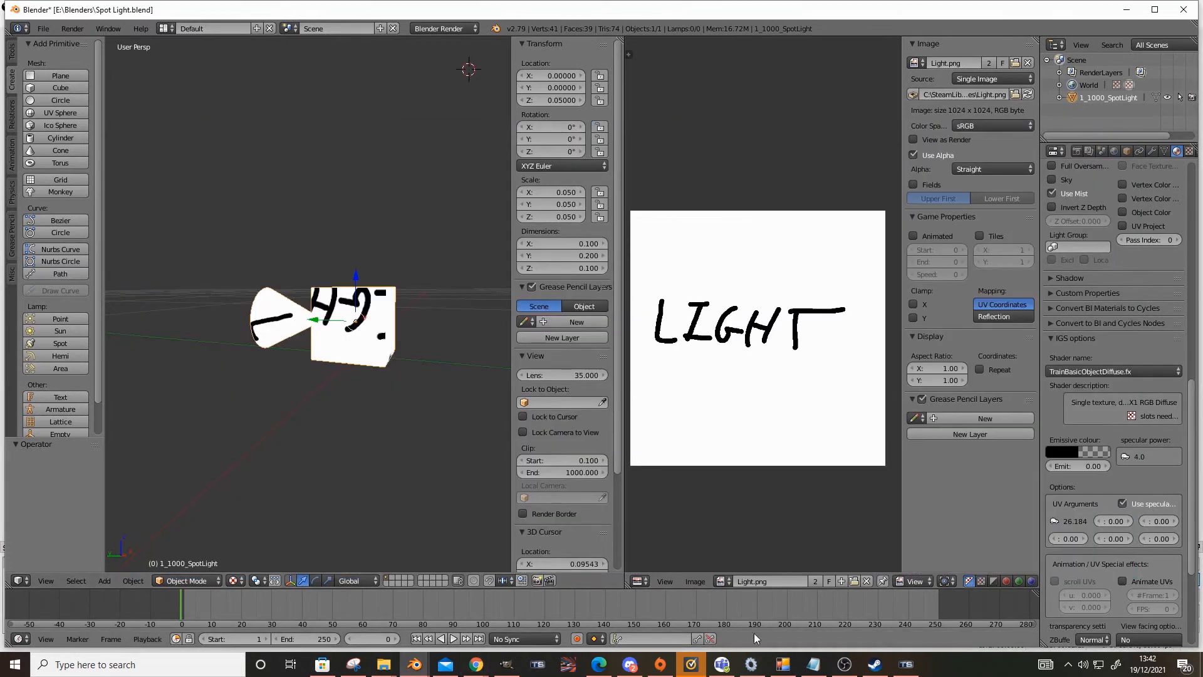
left_click(906, 665)
key("Up")
mouse_move(664, 368)
right_mouse_down()
mouse_move(662, 295)
mouse_move(663, 368)
right_mouse_up()
key("Up")
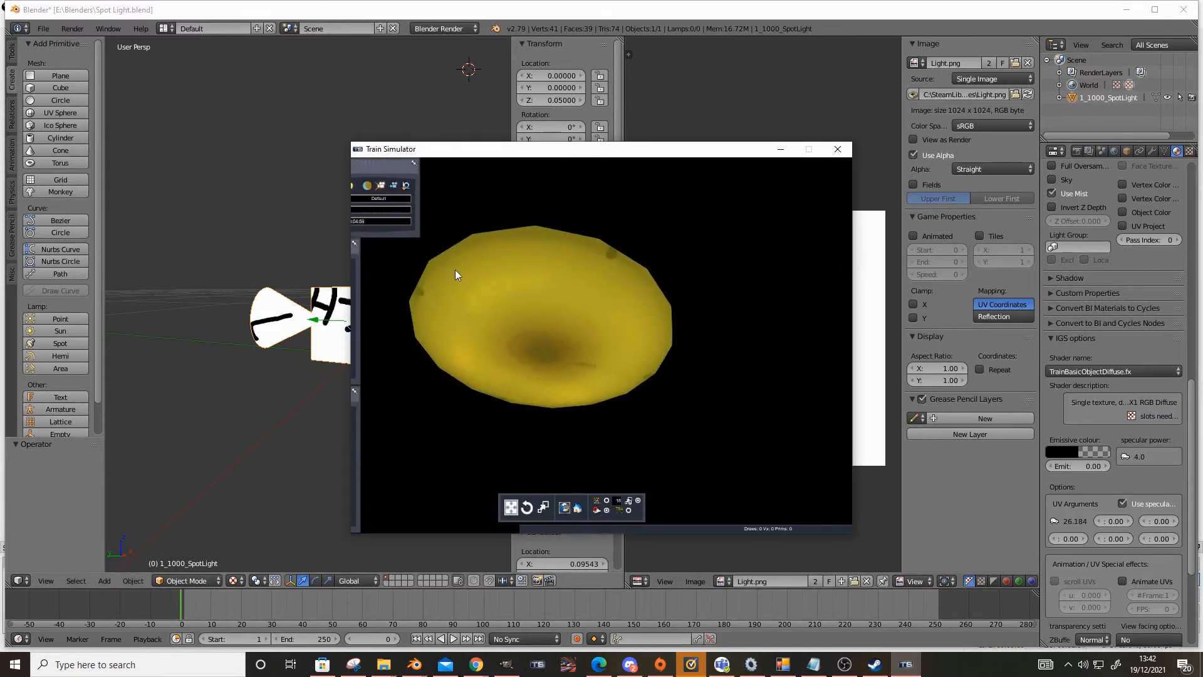
key("Down")
mouse_move(701, 226)
right_mouse_down()
mouse_move(701, 295)
mouse_move(702, 227)
right_mouse_up()
key("Down")
key("Up")
right_click_drag(701, 295, 658, 313)
key("Down")
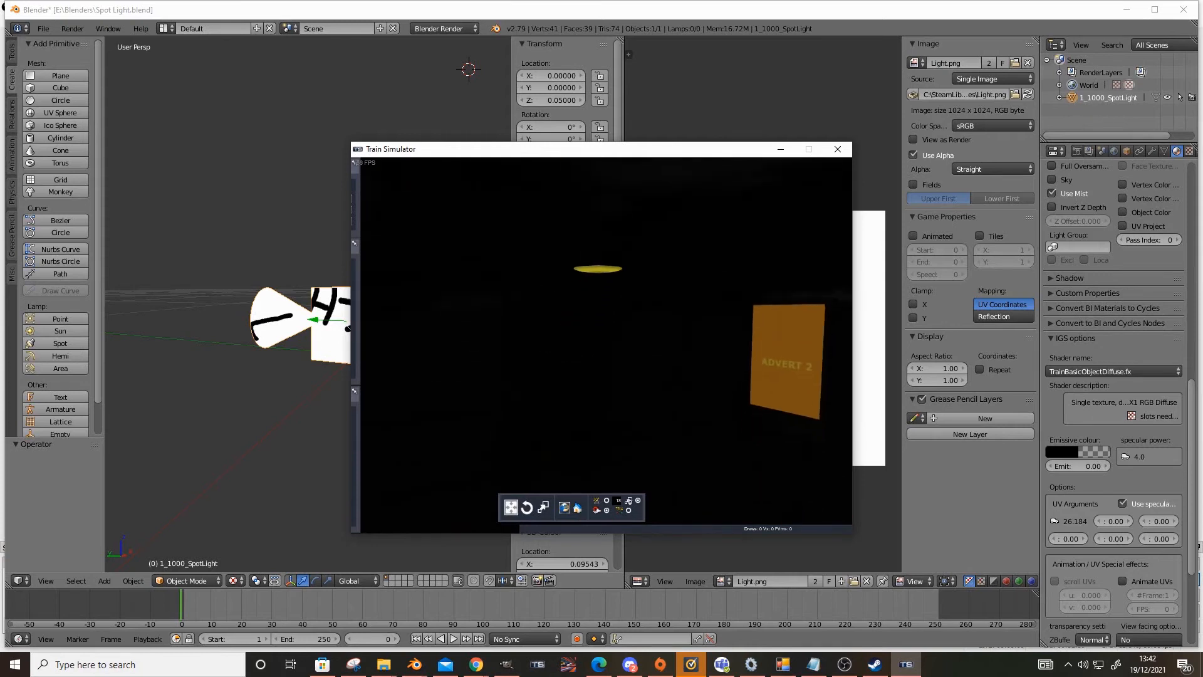
key("Up")
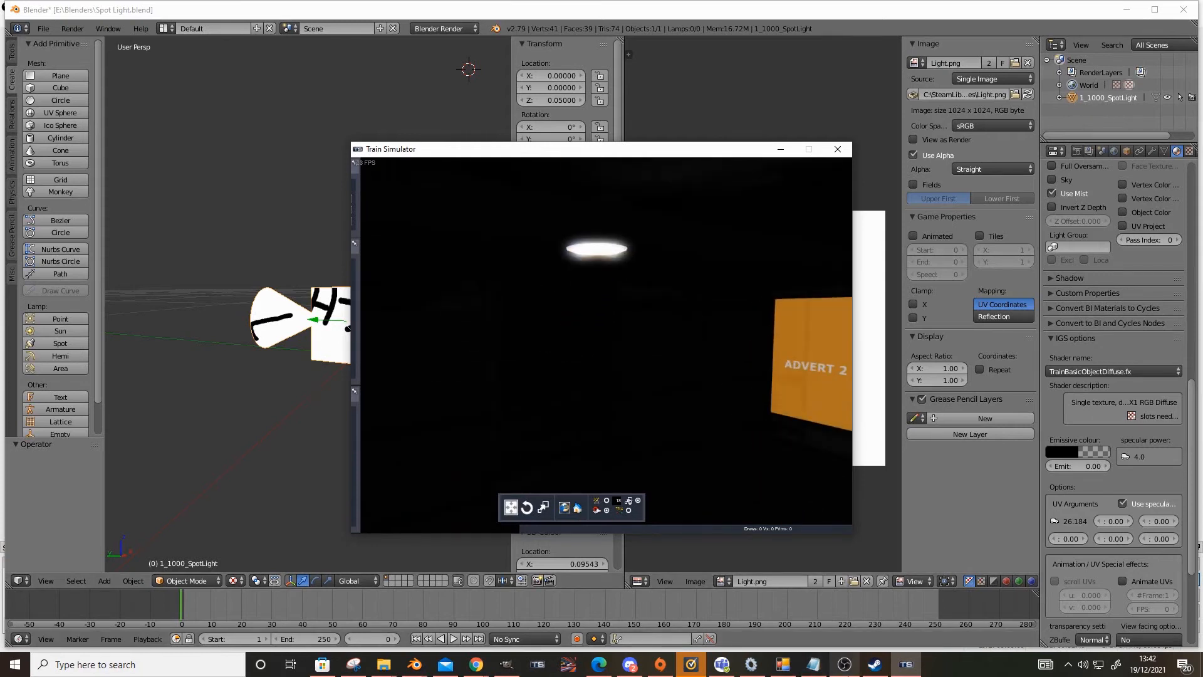
left_click(752, 665)
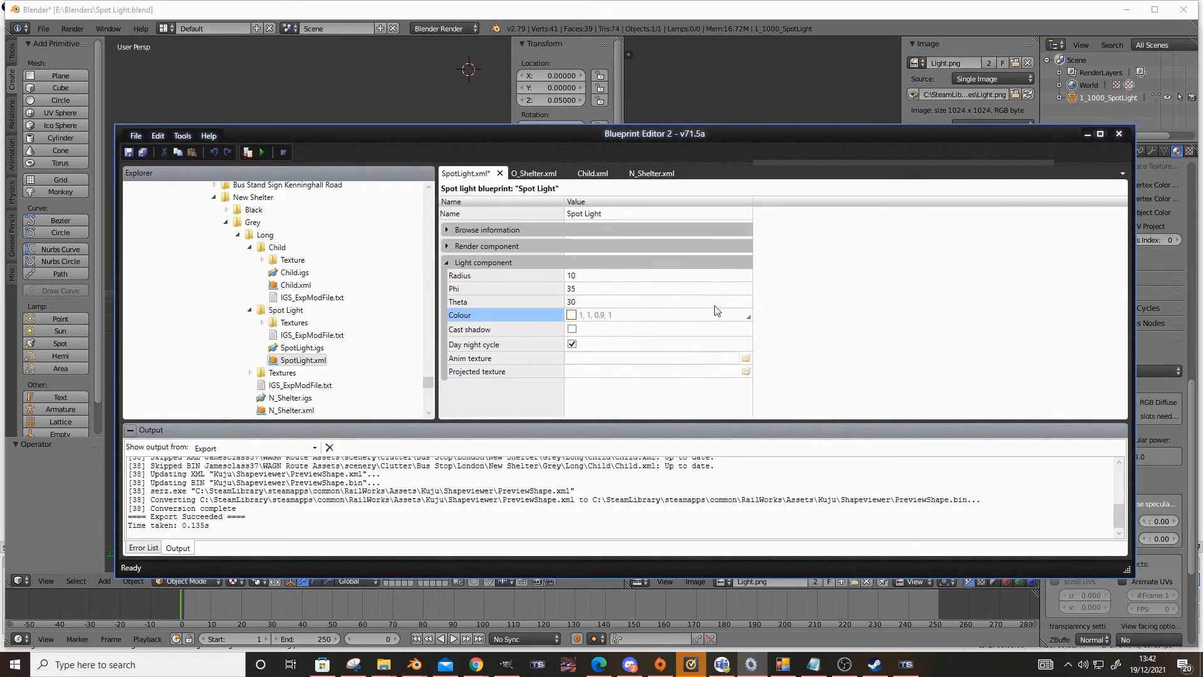
Step: Switch the light component's Day night cycle option off and back on
left_click(577, 348)
left_click(576, 348)
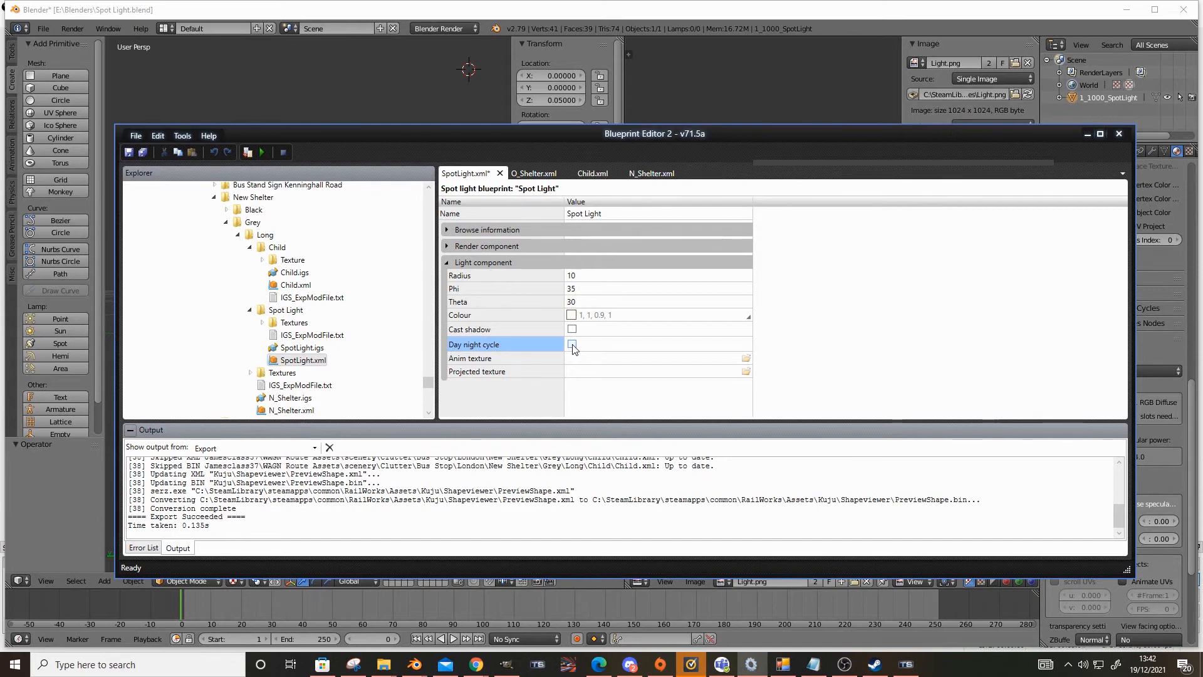
left_click(572, 345)
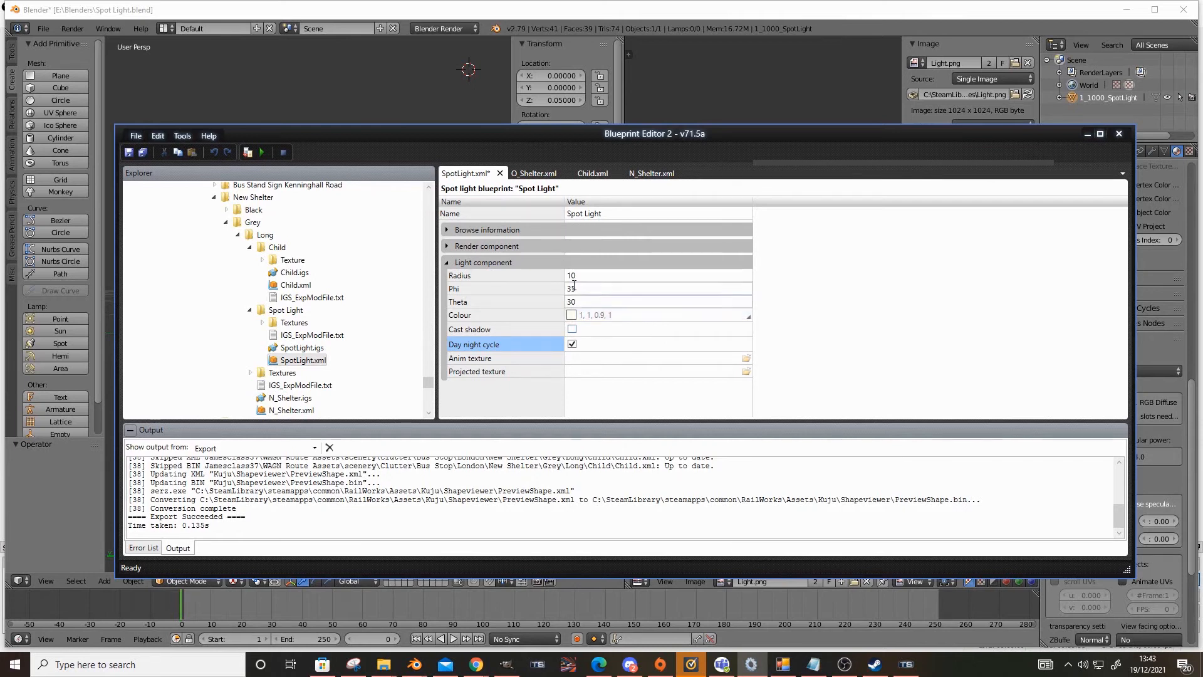
Step: Set the light component's radius to 10 and its Phi angle to 60
left_click(500, 274)
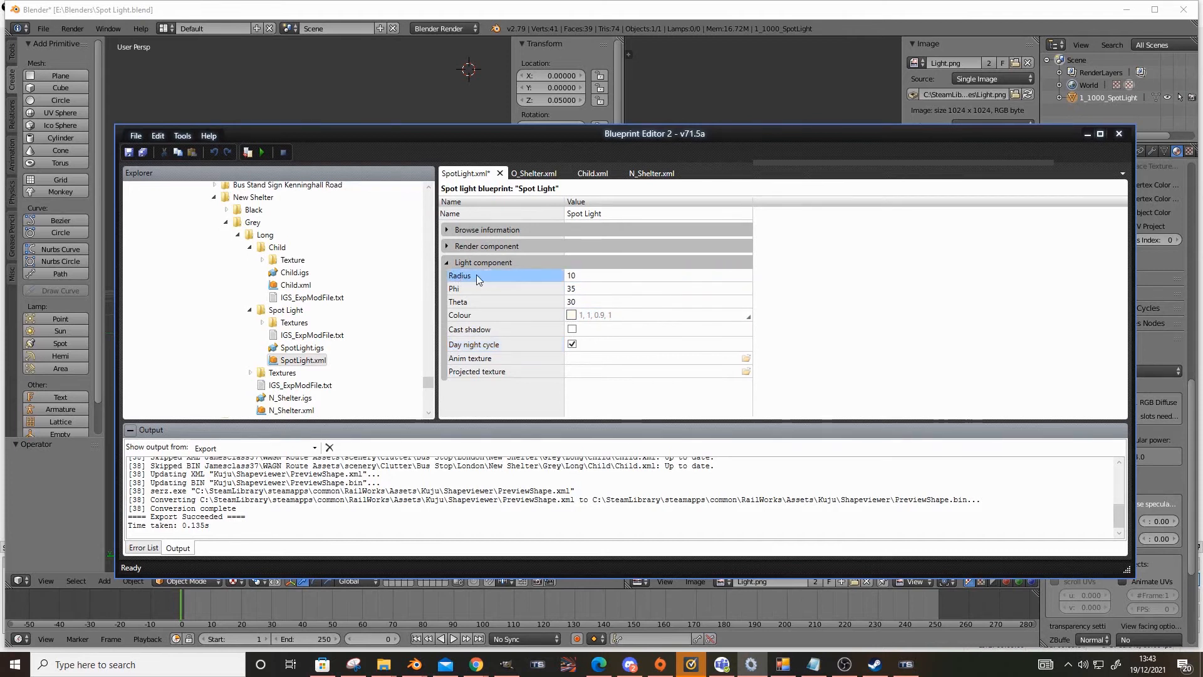
left_click_drag(591, 274, 559, 277)
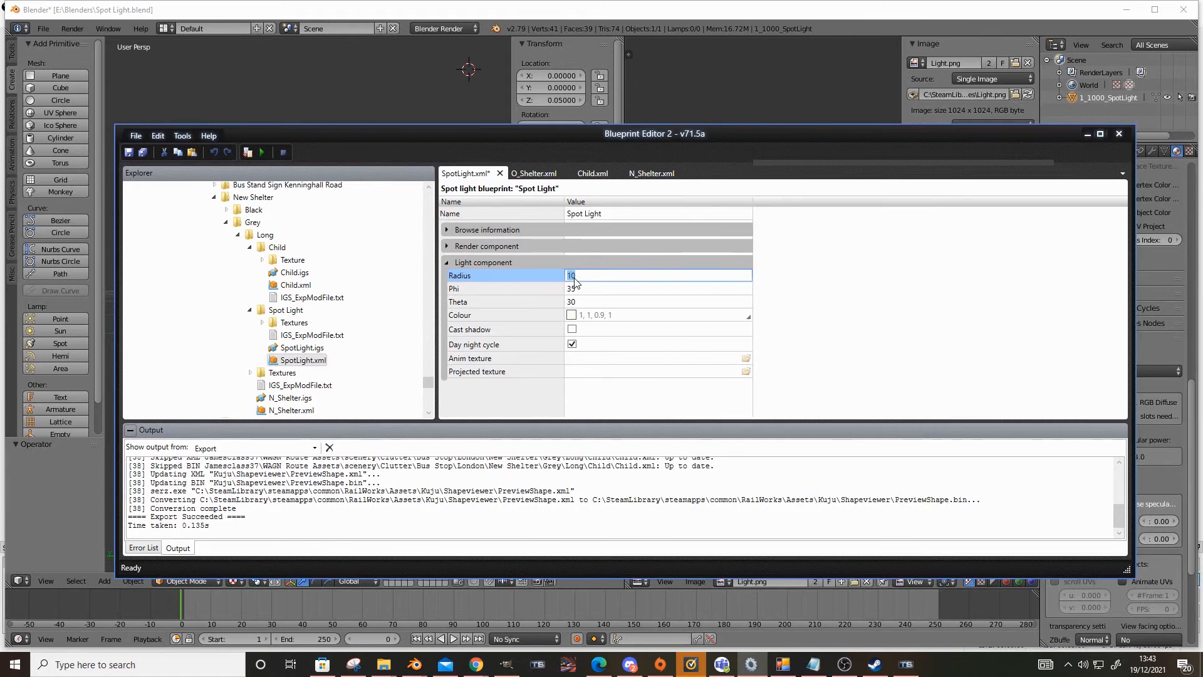
type("100")
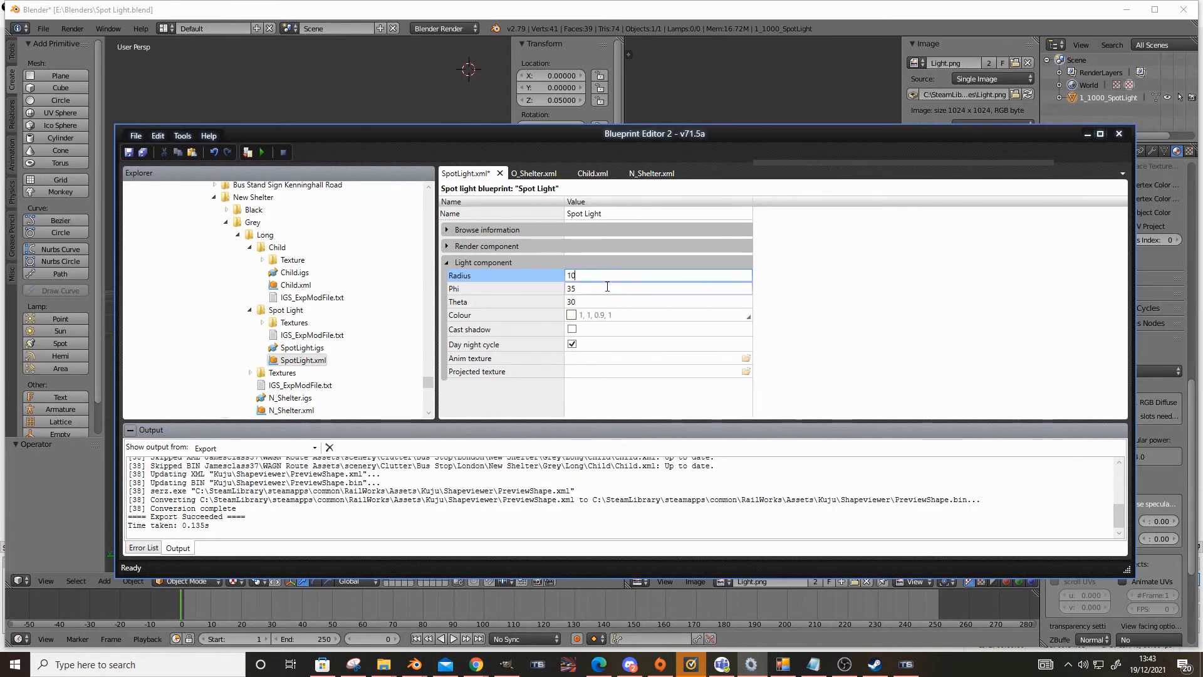
left_click(500, 292)
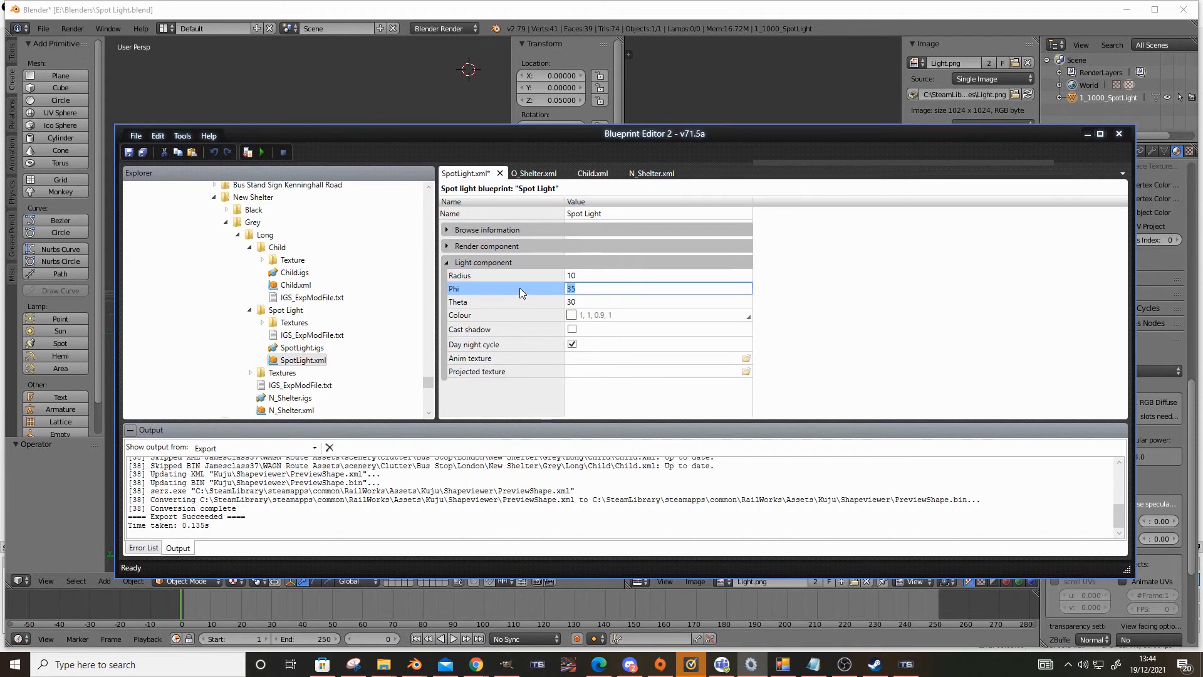
type("60")
Step: Try Theta values of 40 and 10 for the spot light
left_click(599, 300)
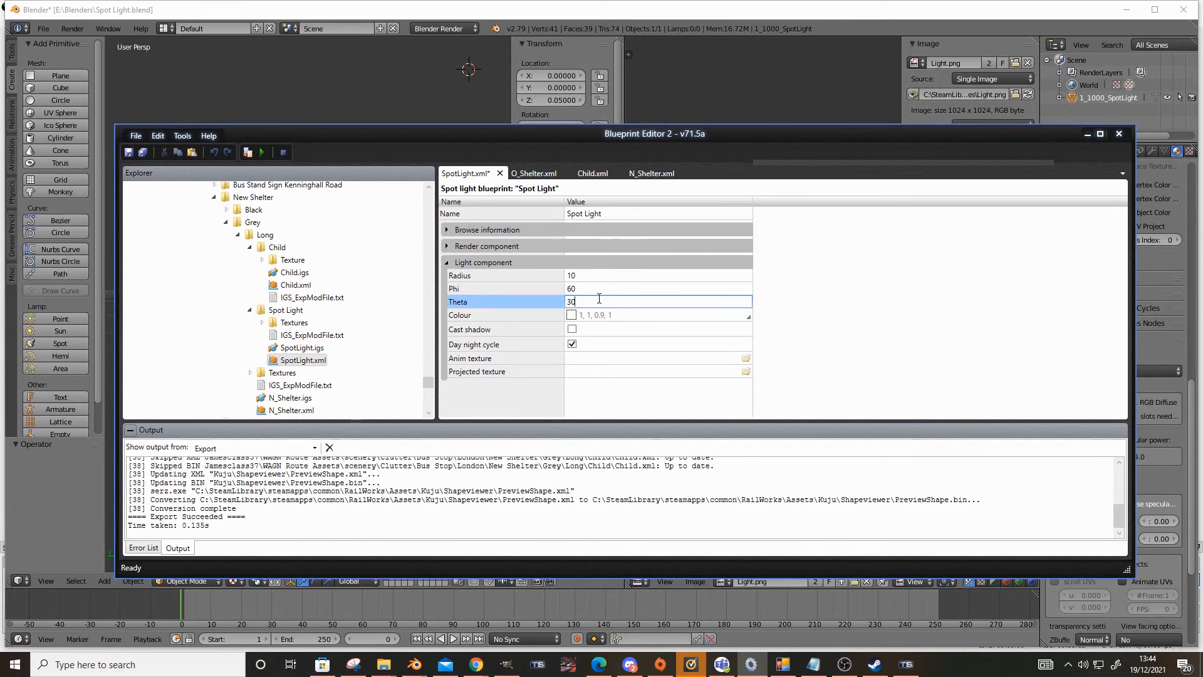
key("BackSpace")
key("BackSpace")
type("40")
left_click(577, 287)
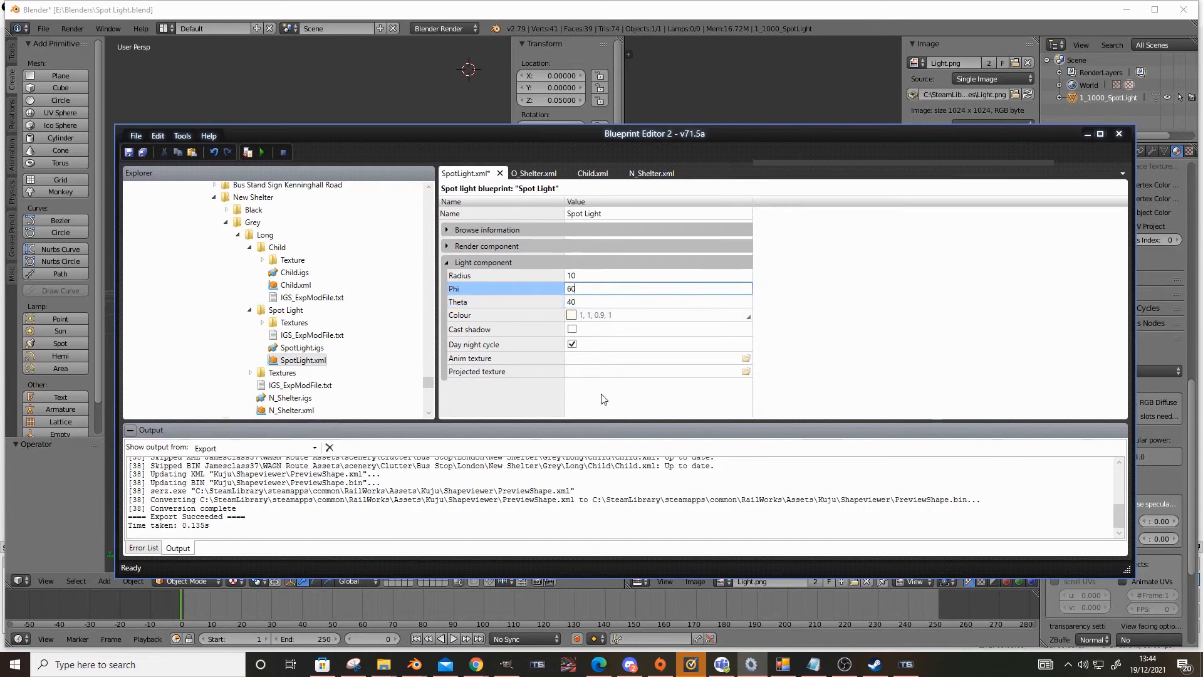
left_click(574, 299)
type("10")
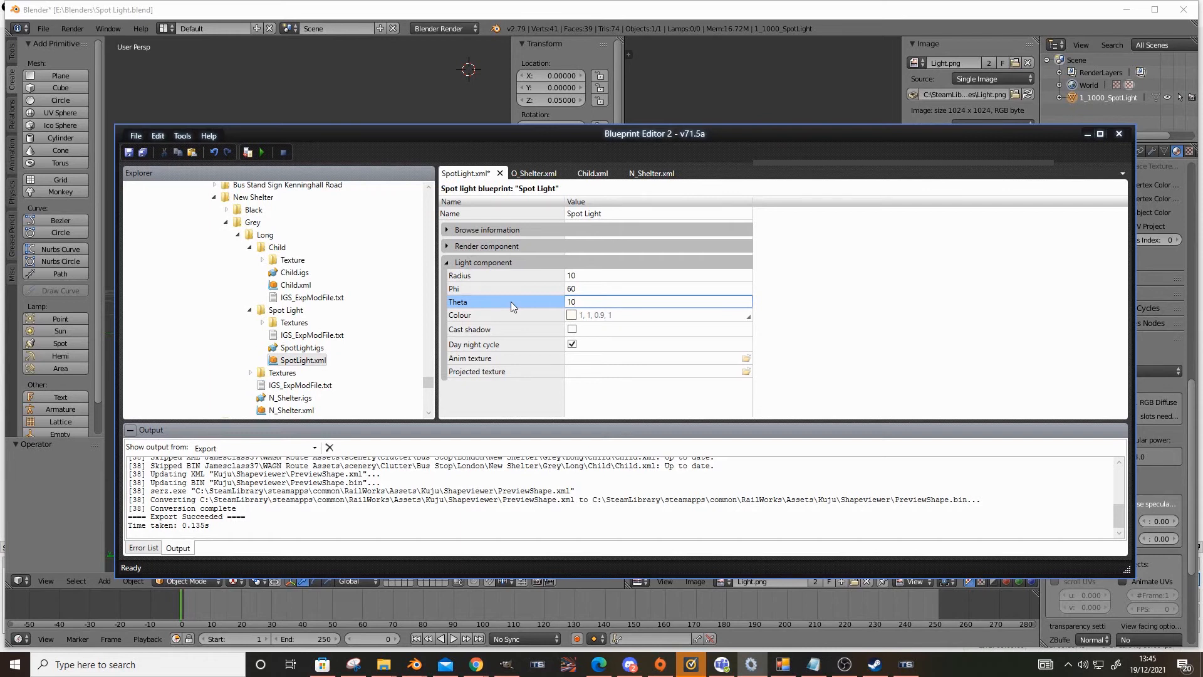
Step: Set the light component's Theta angle to 30
key("BackSpace")
key("BackSpace")
type("35")
key("BackSpace")
type("0")
left_click(603, 289)
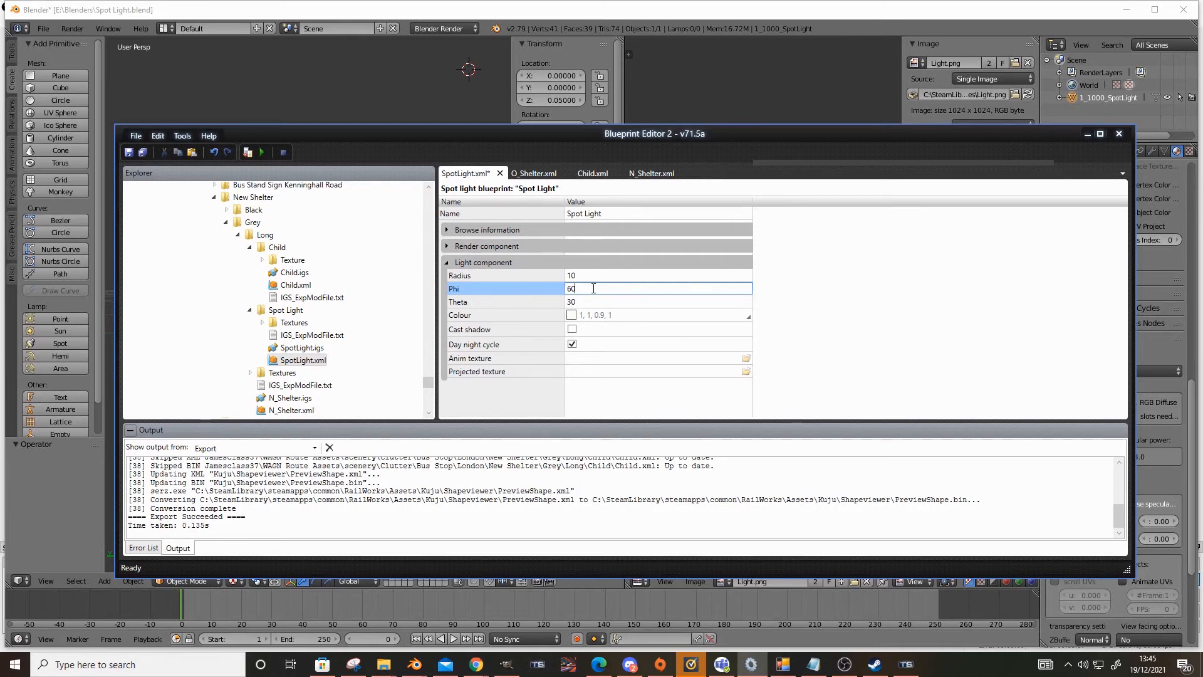
Step: Preview the spot light blueprint in Train Simulator and switch the scene to daylight and back to night
key("F5")
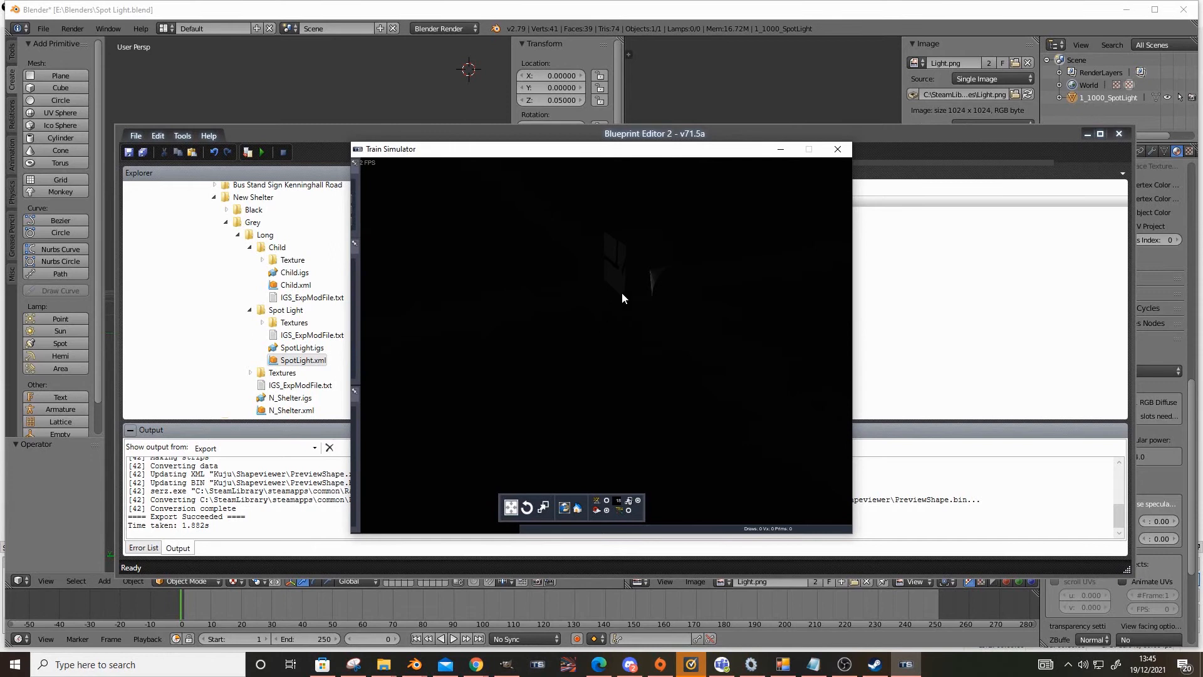
mouse_move(366, 227)
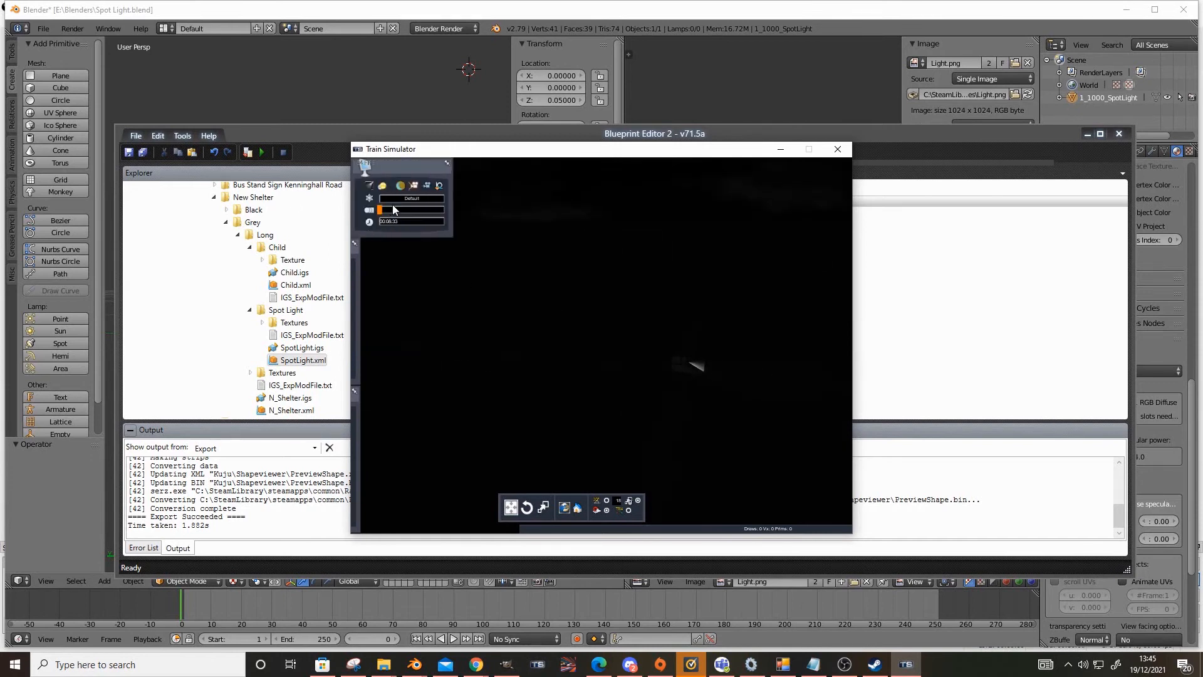
left_click(401, 186)
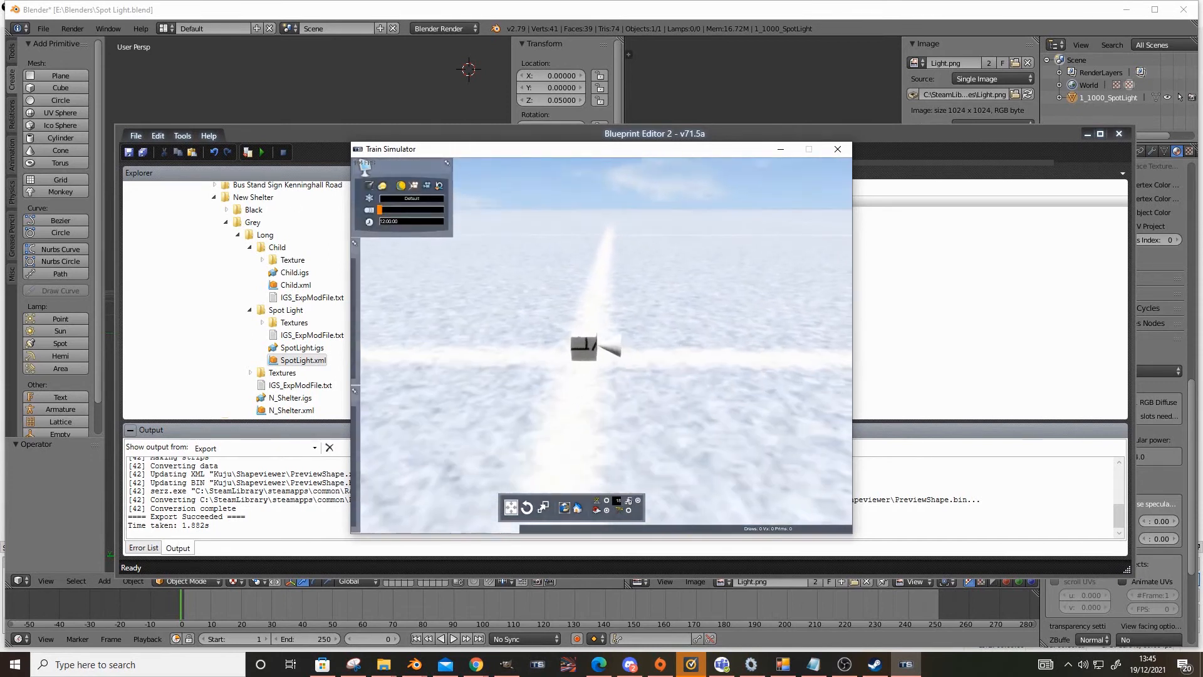
scroll(385, 213, "down", 3)
mouse_move(359, 210)
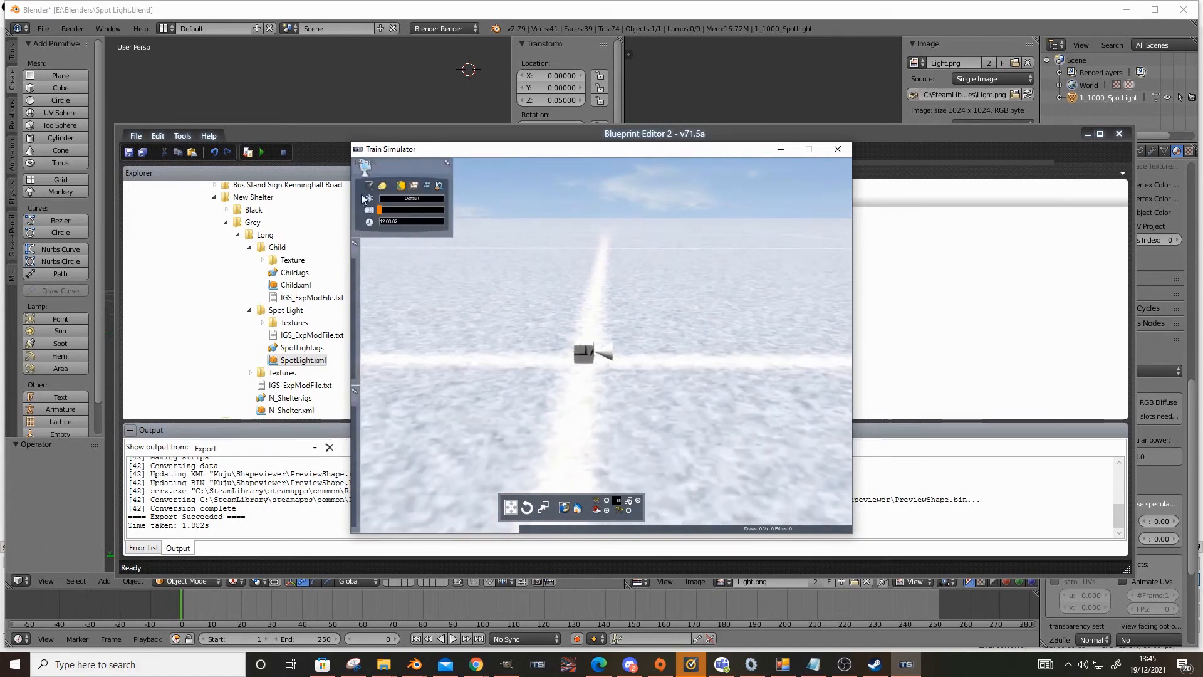
left_click(401, 186)
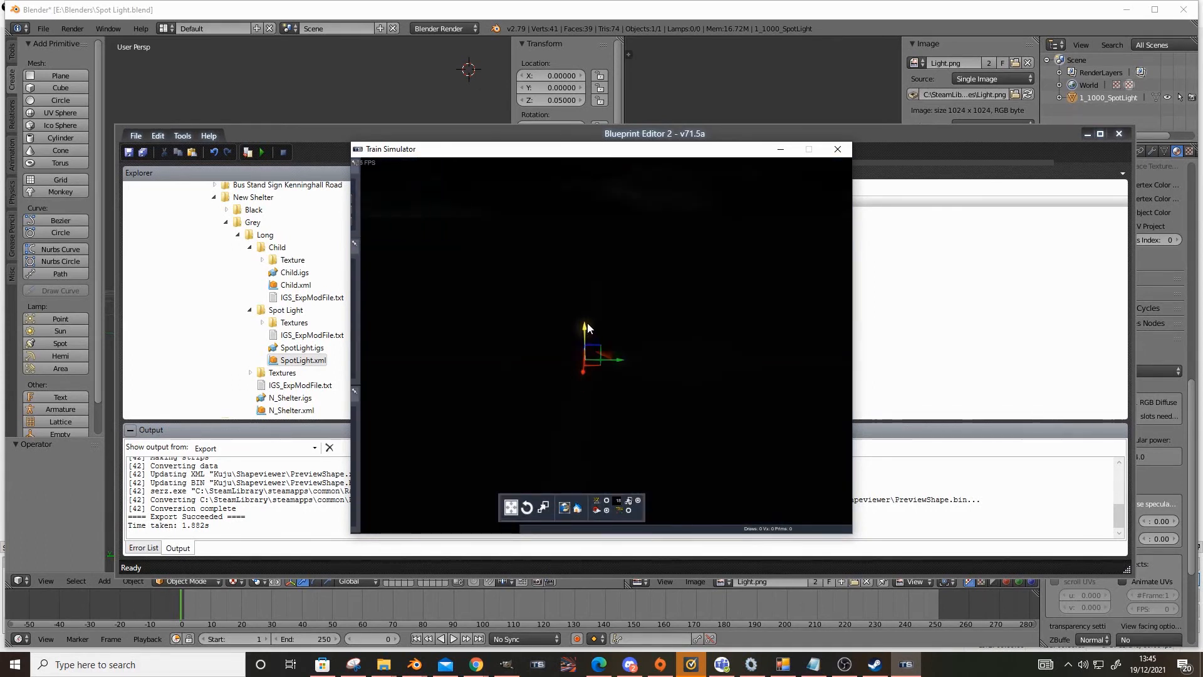
Step: Raise the spot light above the ground in the night preview and view its beam from another angle
left_click_drag(587, 324, 598, 239)
left_click(642, 304)
mouse_move(642, 305)
right_mouse_down()
mouse_move(695, 291)
mouse_move(652, 279)
mouse_move(670, 267)
mouse_move(639, 283)
right_mouse_up()
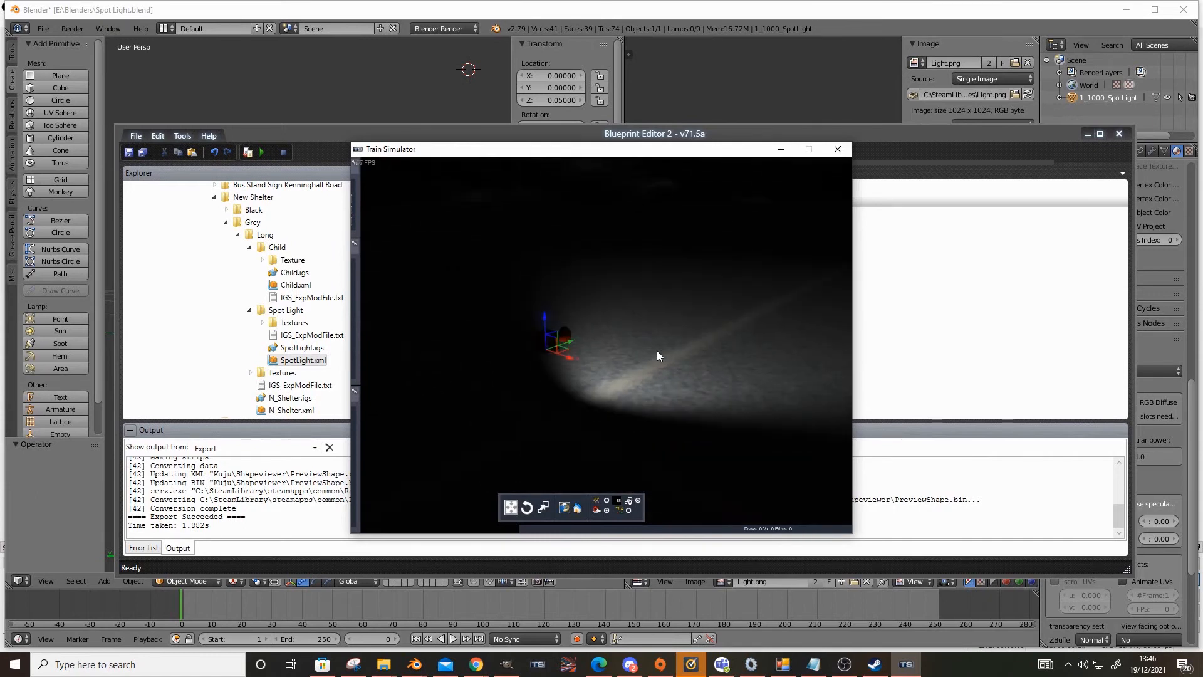
Step: Return to Blueprint Editor 2, set the light colour's blue component to 0.7, and try raising the light in the preview
left_click(897, 330)
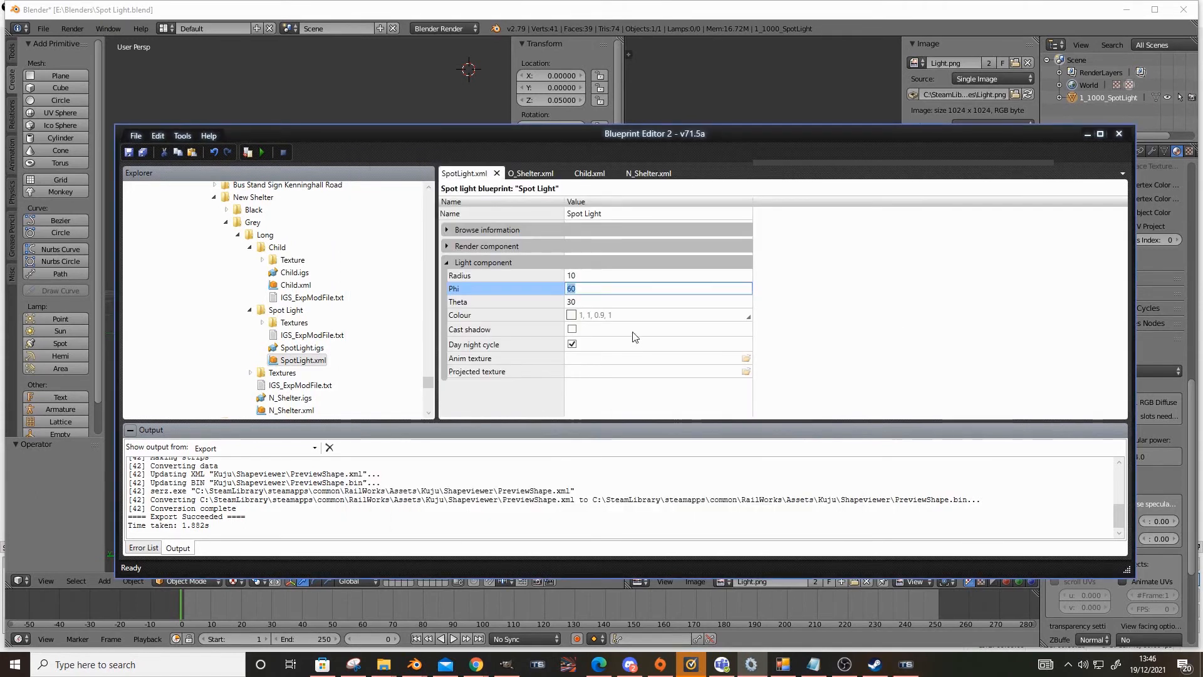
left_click(577, 316)
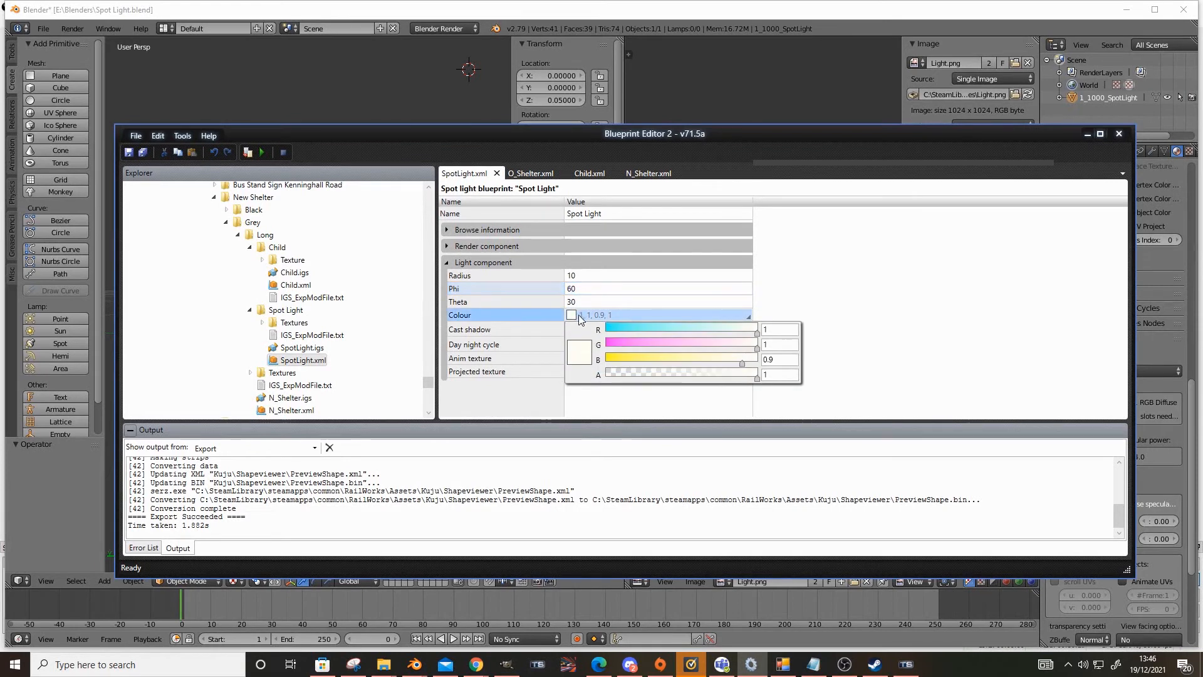
type("7")
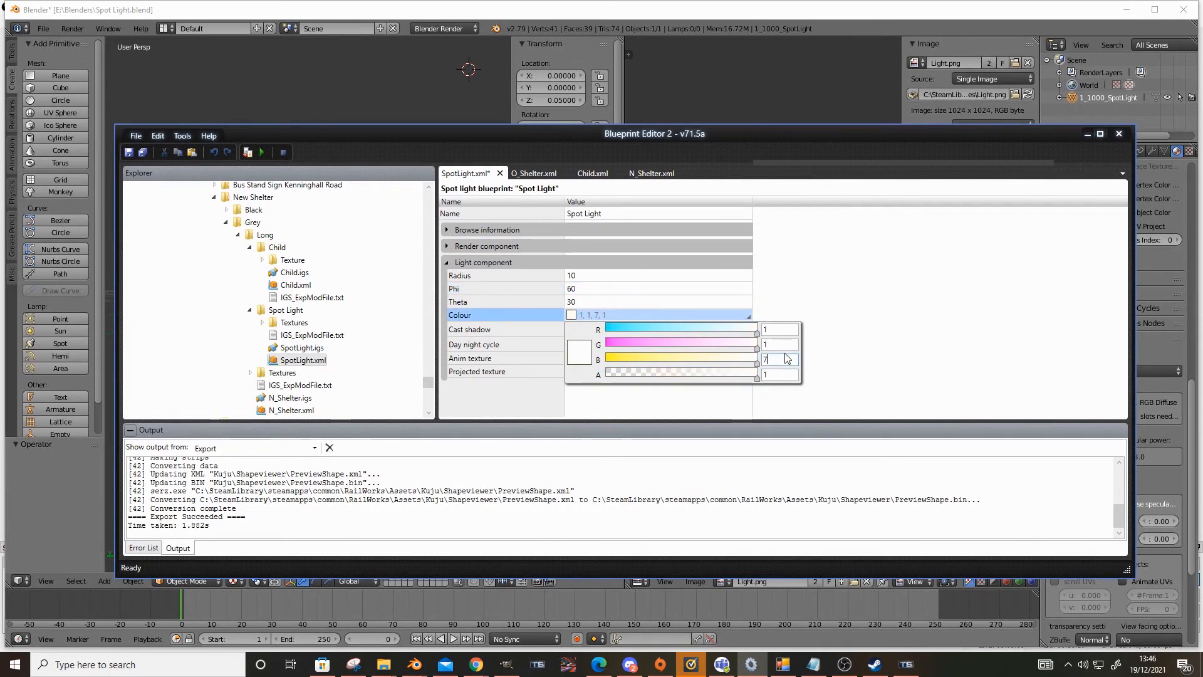
key("BackSpace")
type("0.7")
left_click(842, 280)
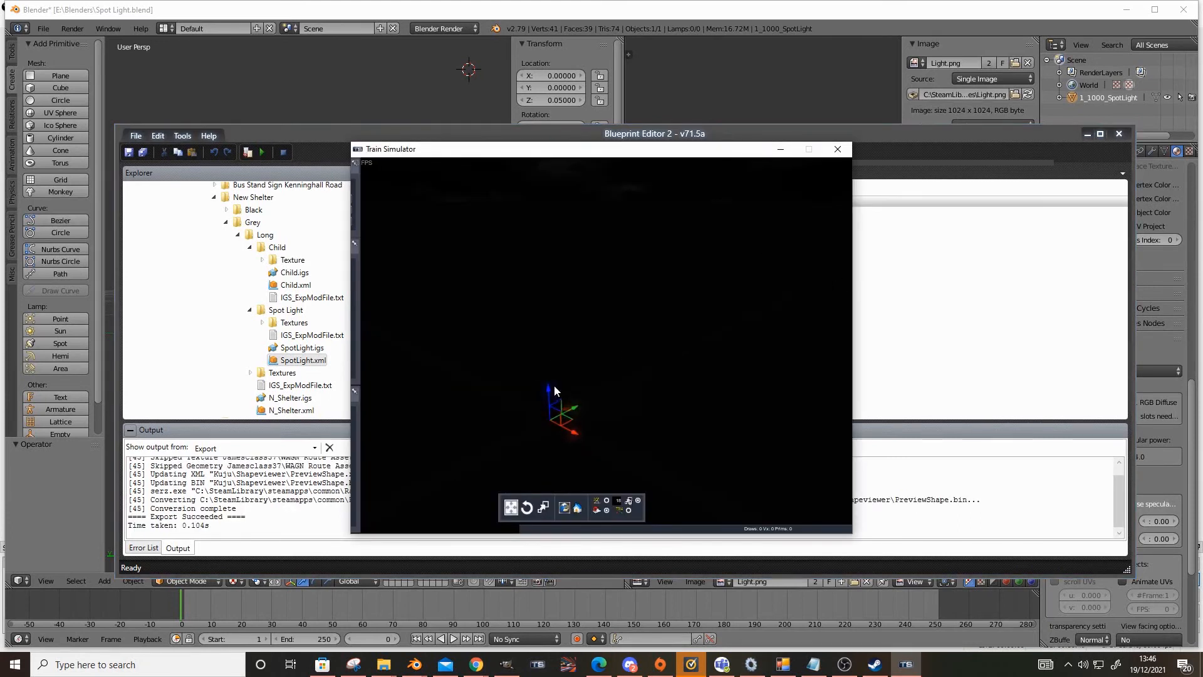
left_click_drag(549, 396, 550, 332)
Step: Open the N_Shelter.xml blueprint, add a second child to its container component, and expand the child's Blueprint ID settings
scroll(303, 363, "down", 1)
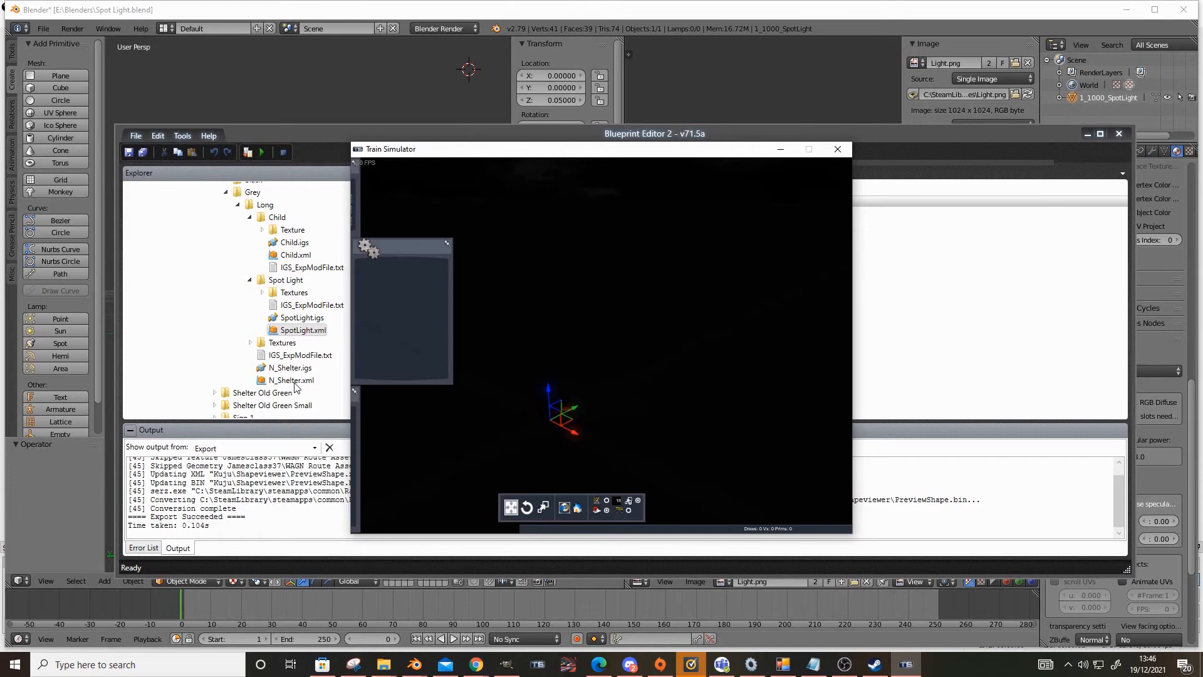
left_click(294, 382)
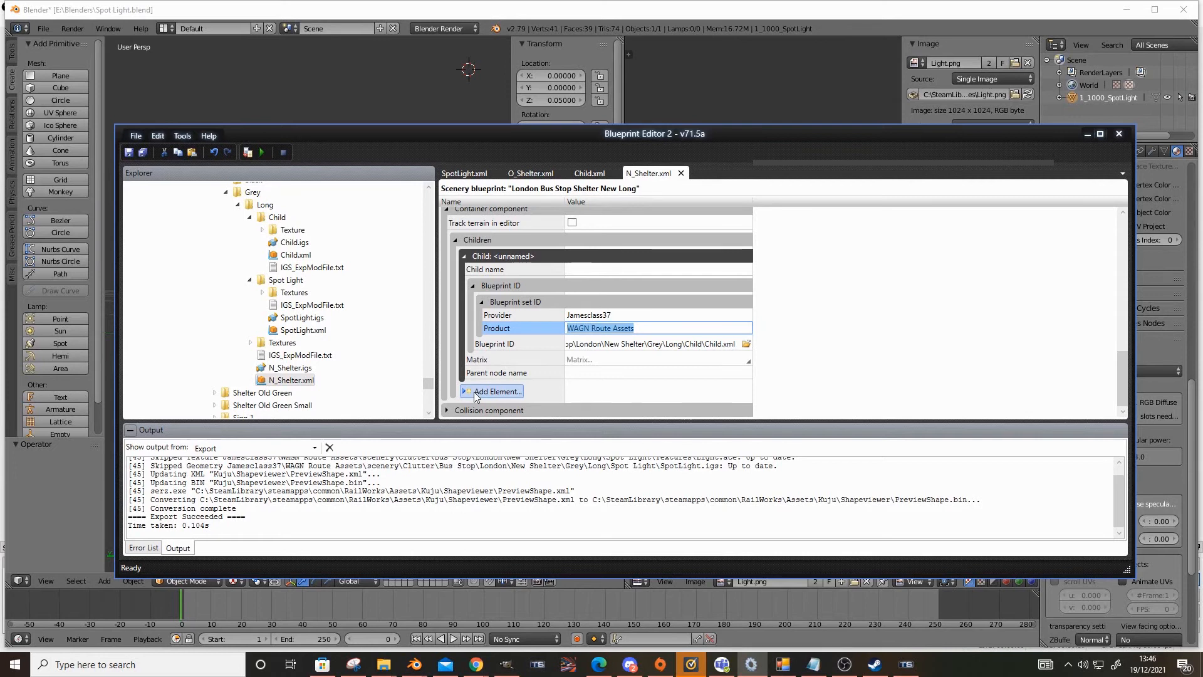
left_click(495, 392)
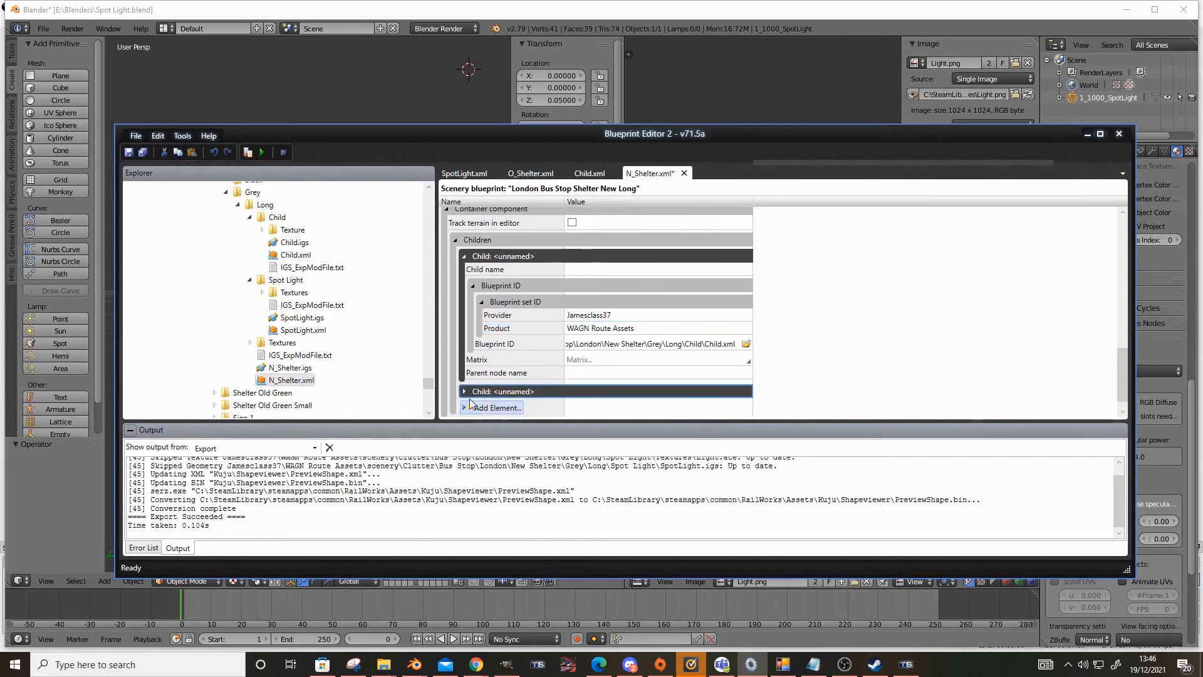
left_click(464, 391)
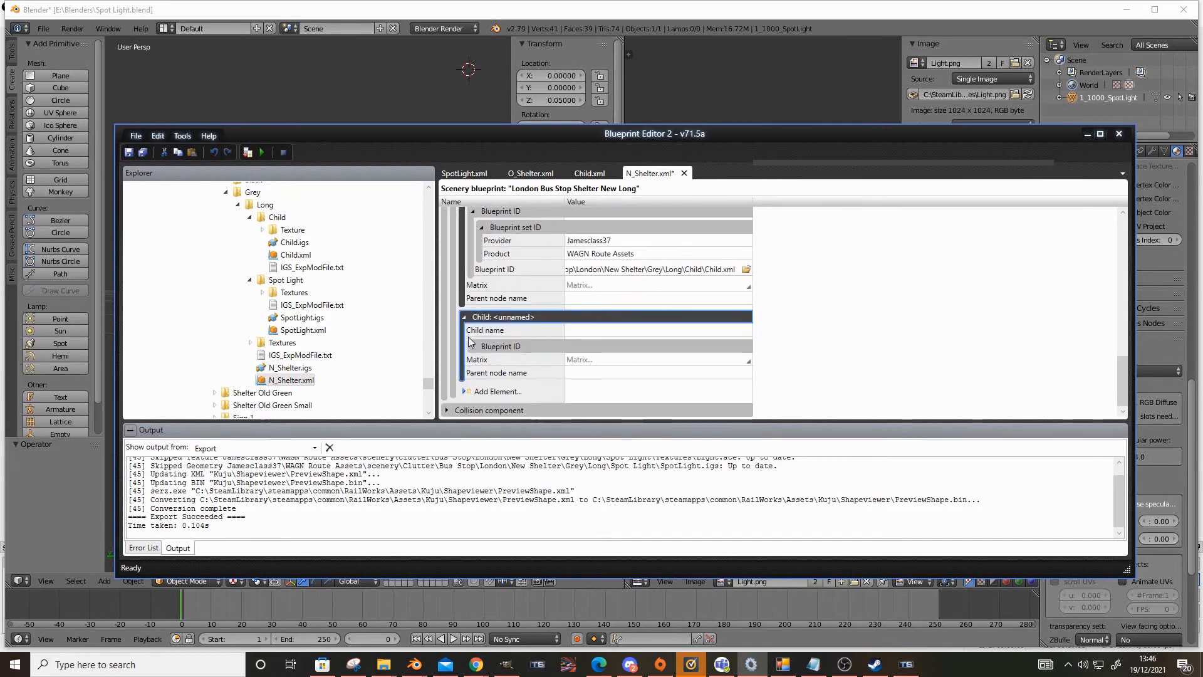
left_click(482, 346)
left_click(483, 347)
Step: Copy the first child's provider and its product, WAGN Route Assets, into the second child's blueprint set ID
left_click(607, 224)
double_click(607, 225)
key("ctrl+c")
left_click(572, 363)
key("ctrl+v")
double_click(601, 238)
key("ctrl+c")
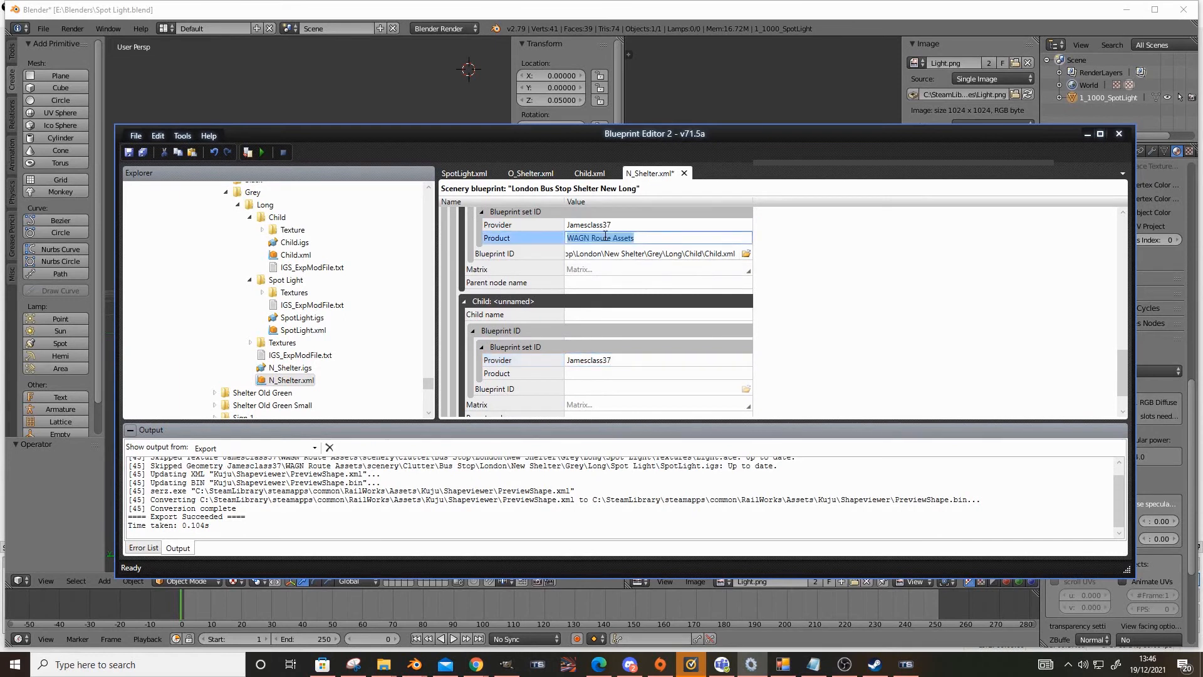
left_click(598, 363)
left_click(599, 374)
key("ctrl+v")
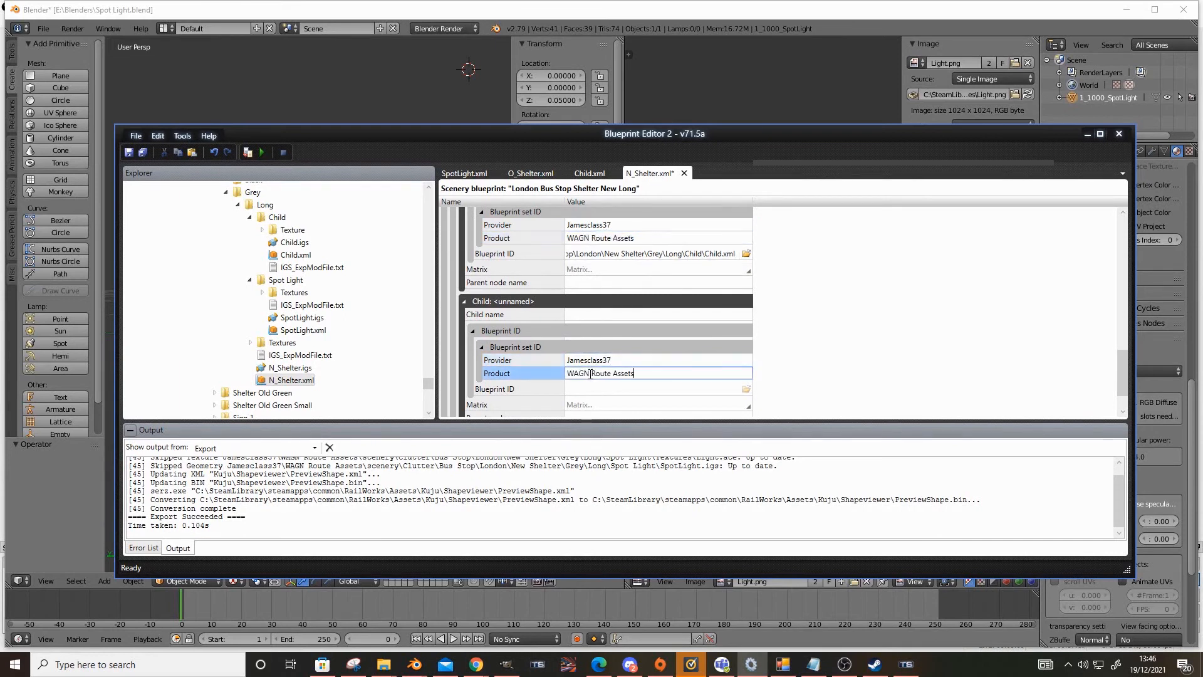
Step: Copy the first child's Blueprint ID path into the second child and remove the ending Child\Child.xml after Grey\Long\
left_click(619, 254)
double_click(619, 253)
left_click(596, 389)
type("scenery\\Clutter\\Bus Stop\\London\\New Shelter\\Grey\\Long\\Child\\Child.xml")
key("BackSpace")
key("BackSpace")
key("BackSpace")
key("BackSpace")
key("BackSpace")
key("BackSpace")
key("BackSpace")
key("BackSpace")
key("BackSpace")
key("BackSpace")
key("BackSpace")
key("BackSpace")
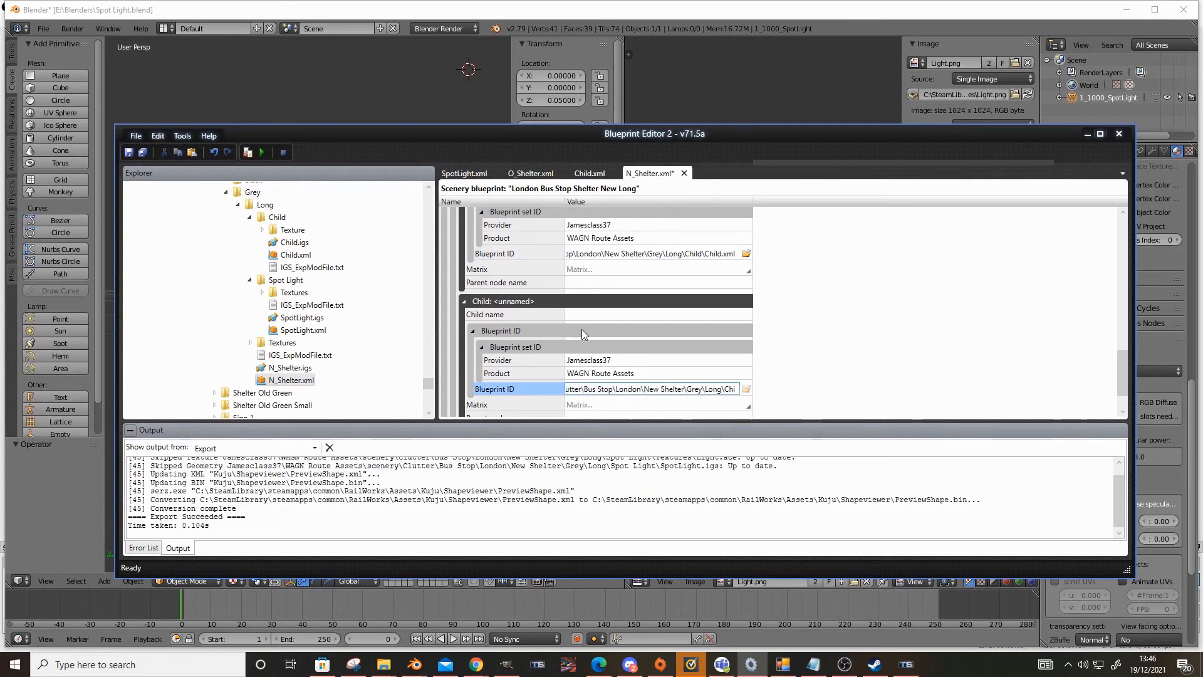
Step: Complete the second child's Blueprint ID path by adding Spot Light\SpotLight.xml after Grey\Long\
type("Sp")
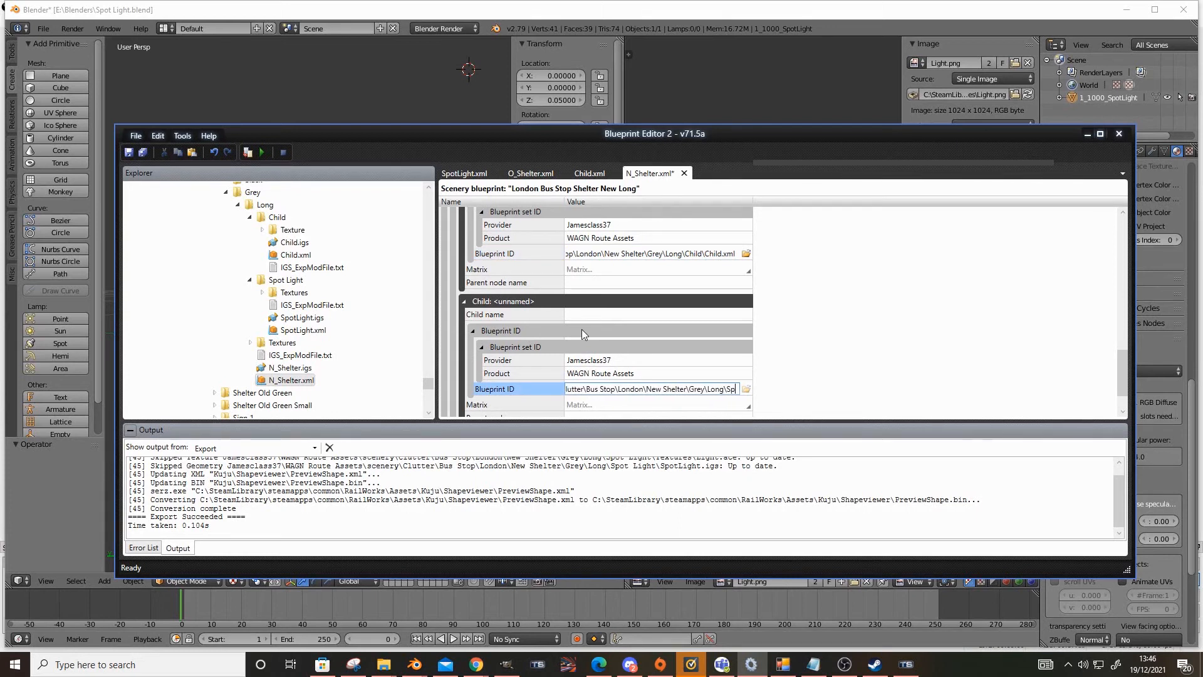
type("ot Light")
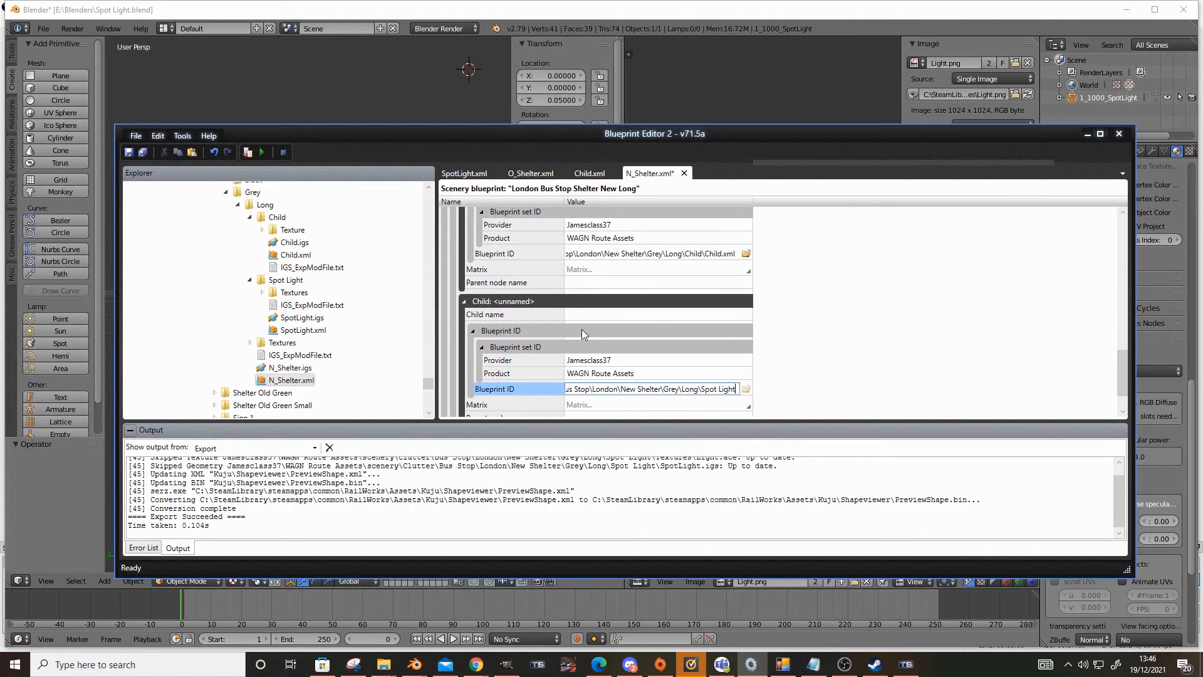
type("\\Spo")
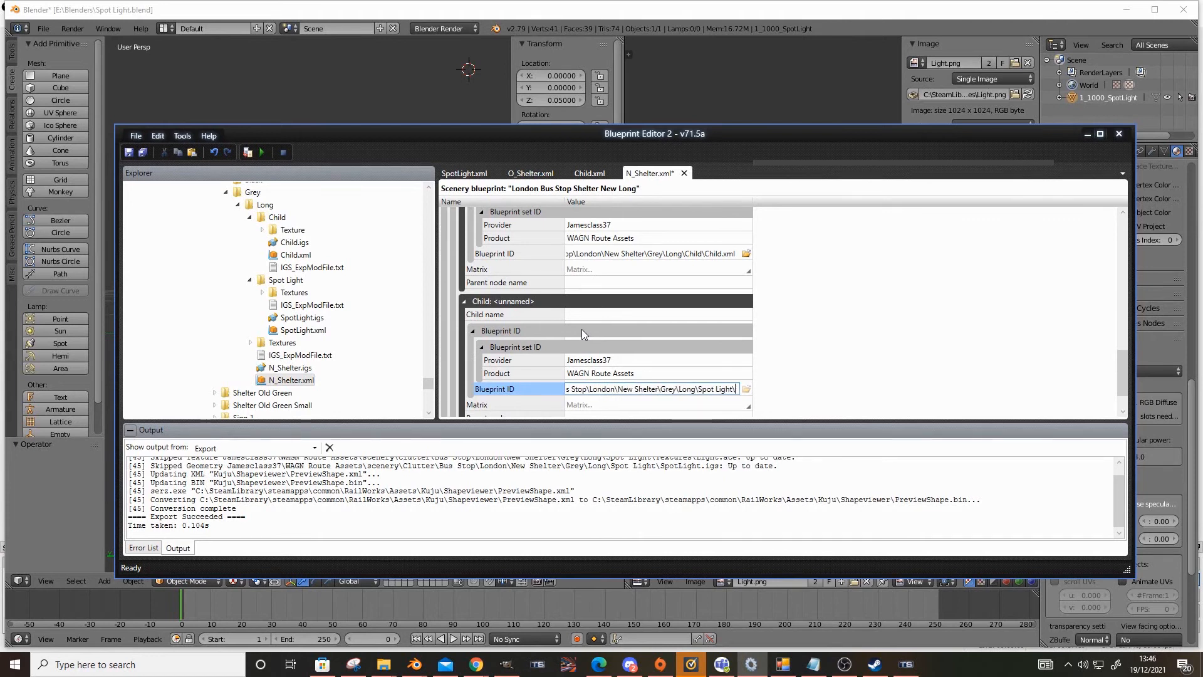
type("tLig")
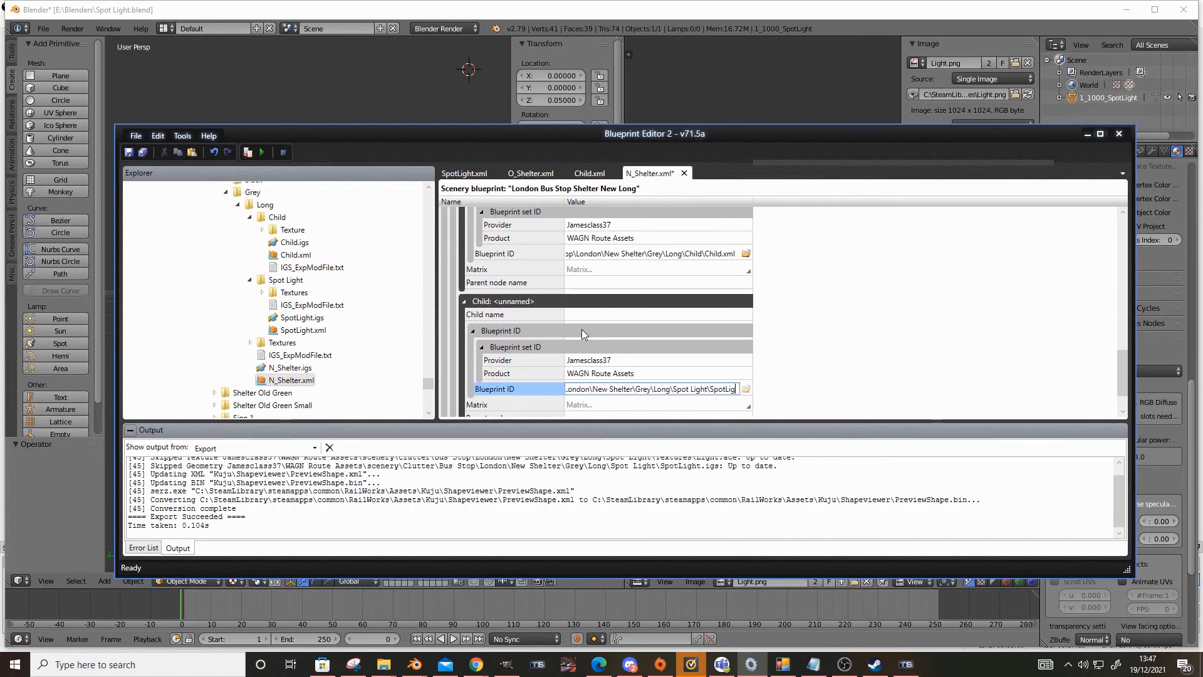
type("ht.xml")
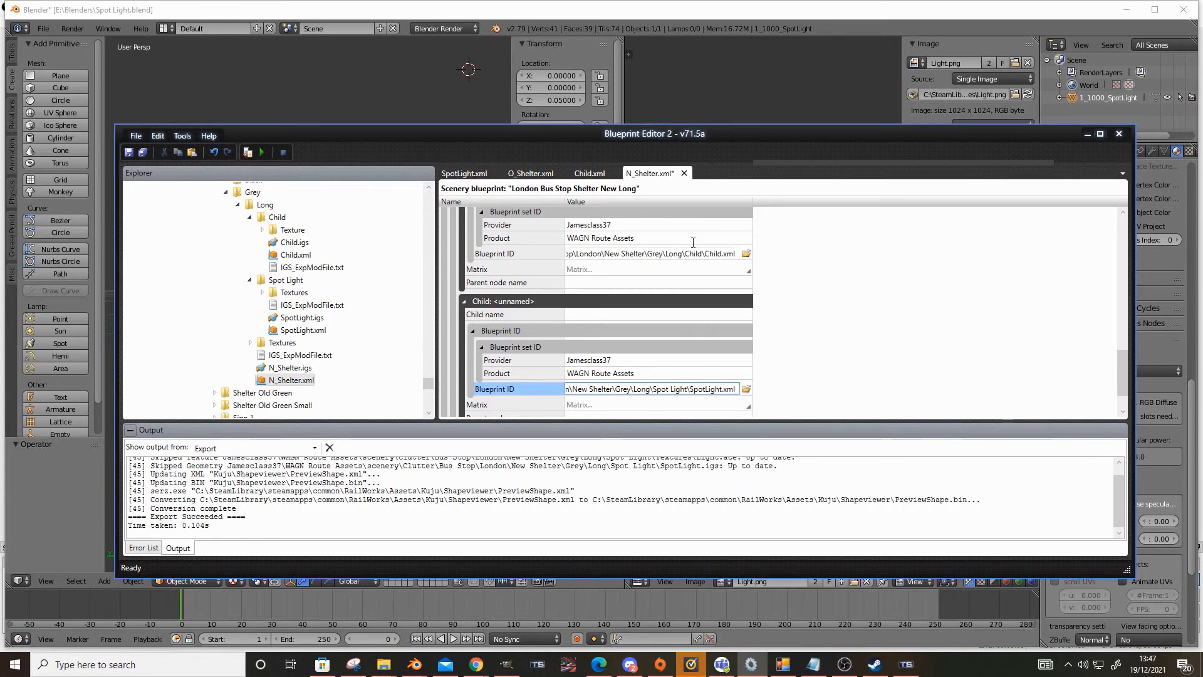
scroll(581, 329, "up", 2)
scroll(719, 313, "down", 3)
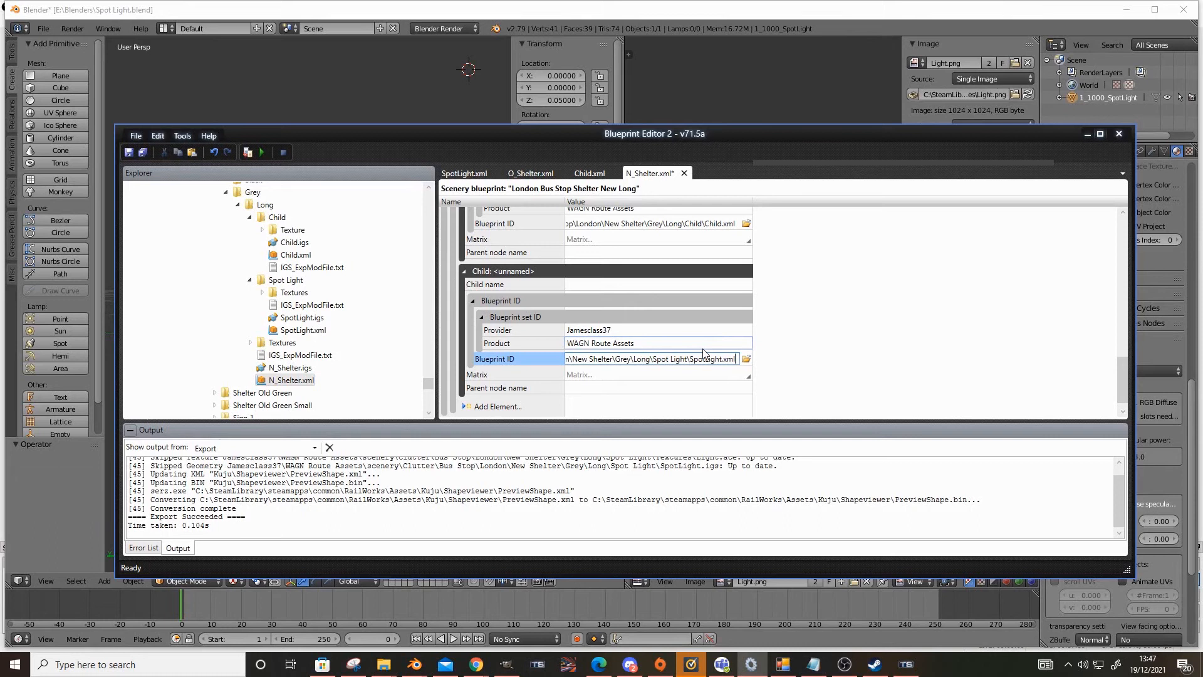
scroll(693, 343, "up", 2)
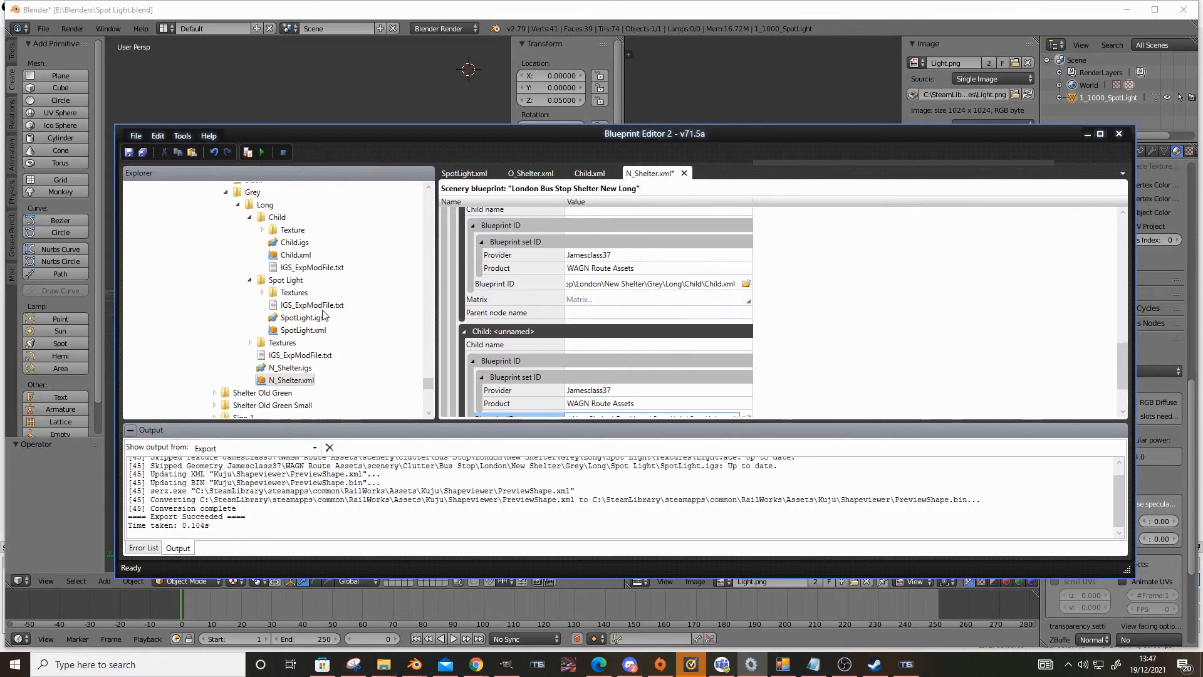
Step: Check the SpotLight.xml blueprint, return to N_Shelter.xml, and preview it in Train Simulator in daylight
double_click(290, 333)
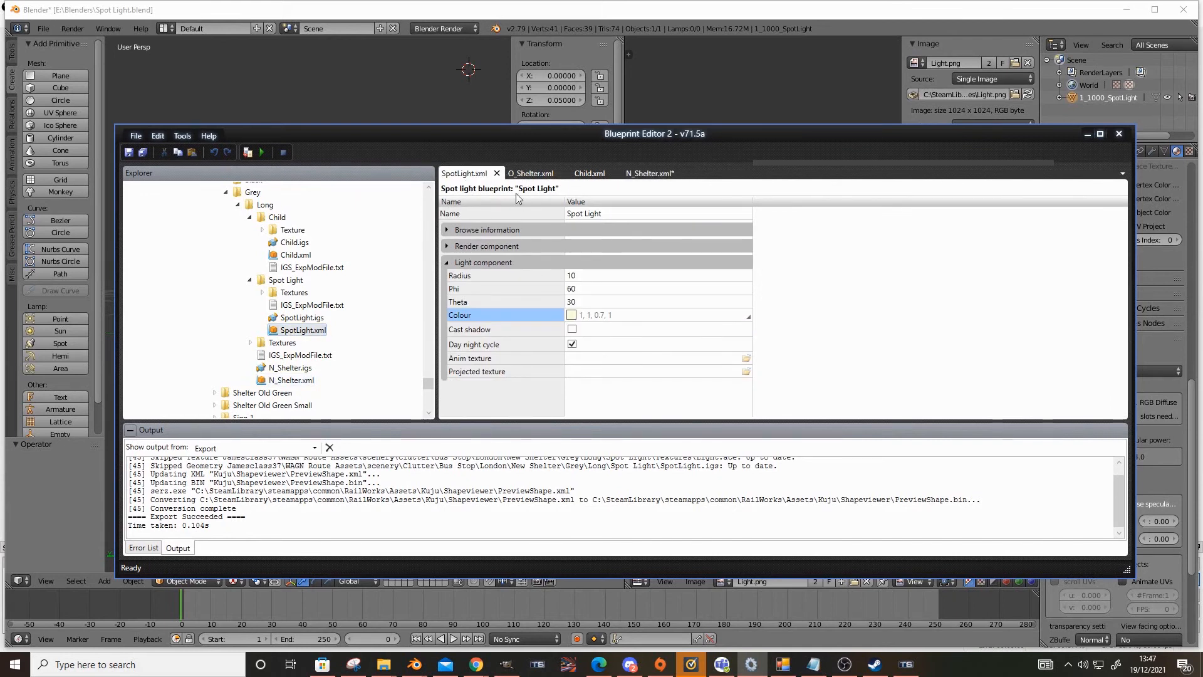
double_click(290, 380)
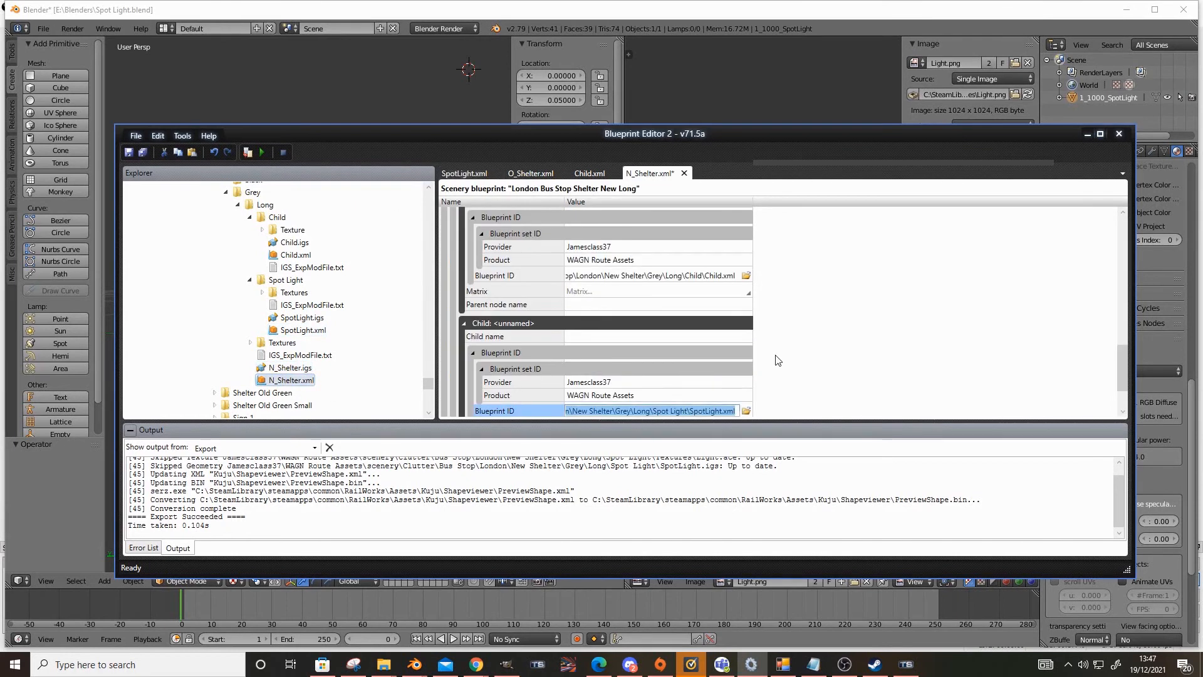
key("F5")
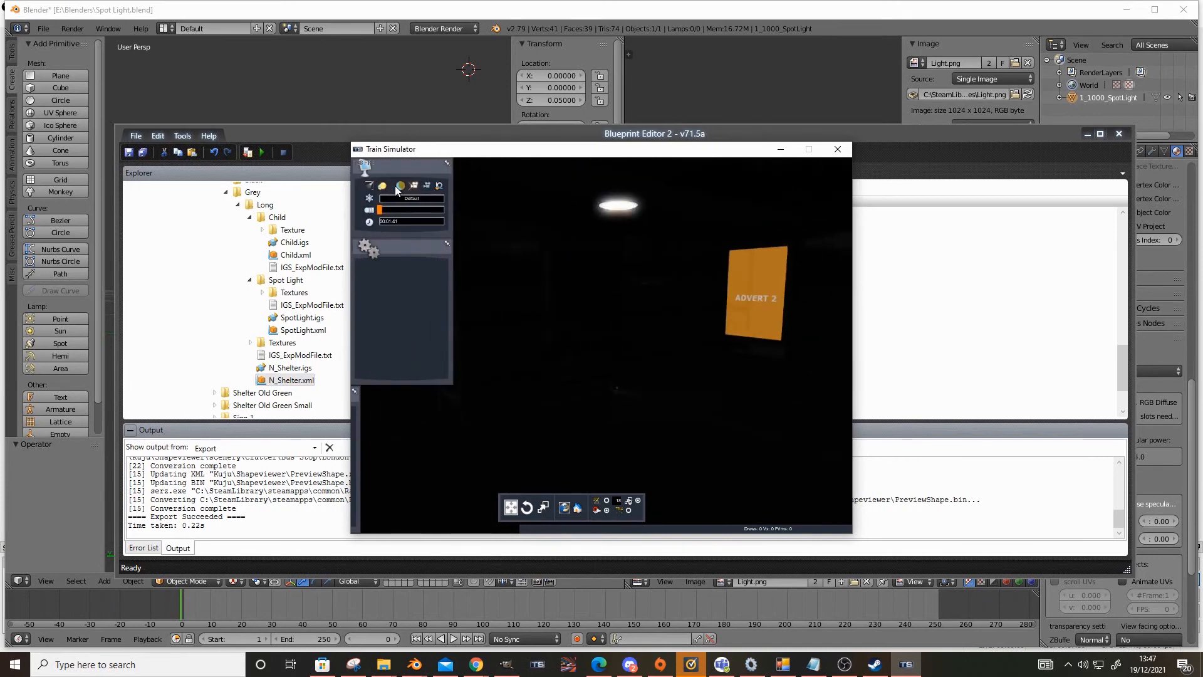
left_click(400, 187)
Step: Select the spot light child at the shelter's base and raise it to just below the roof
left_click(621, 412)
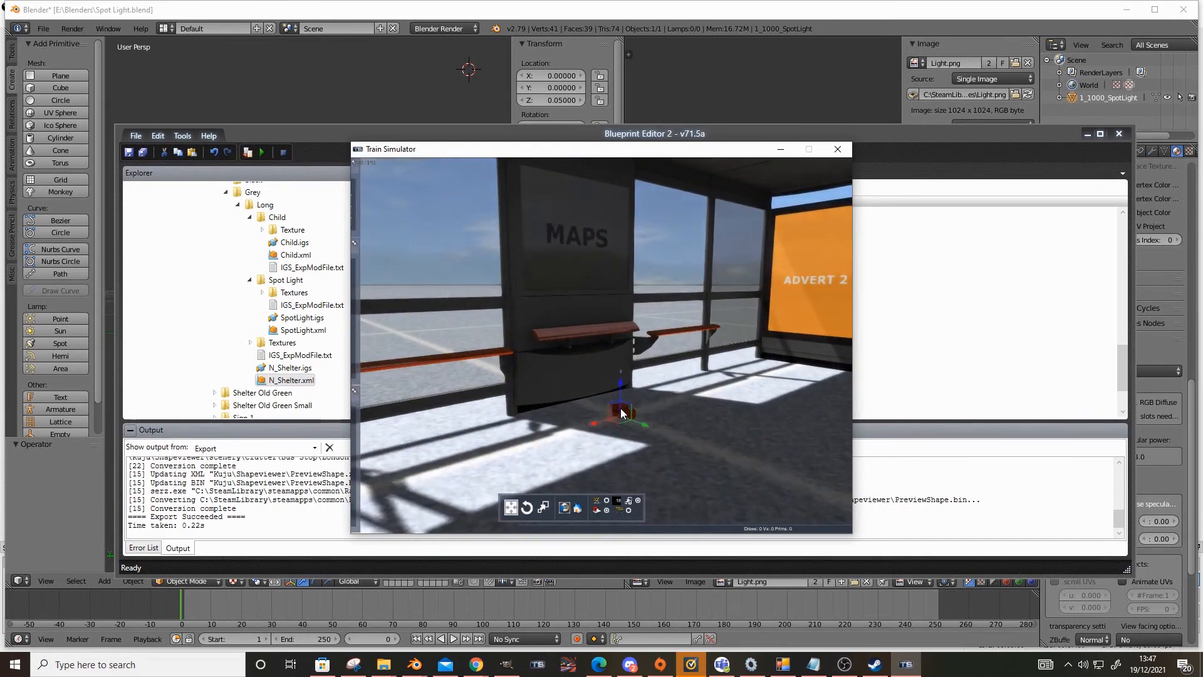
scroll(621, 394, "down", 6)
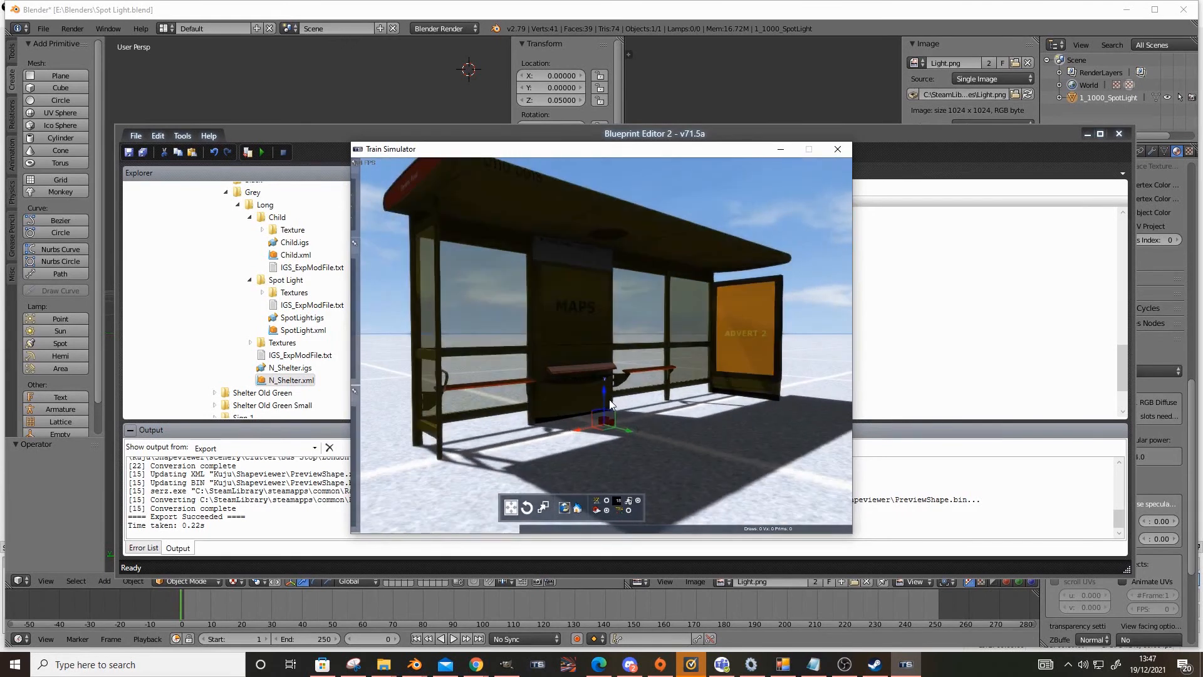
left_click_drag(600, 403, 610, 353)
scroll(630, 233, "up", 5)
right_click_drag(630, 234, 610, 299)
scroll(633, 250, "up", 3)
Step: Rotate the spot light so its cone points straight down at the ground
left_click(531, 507)
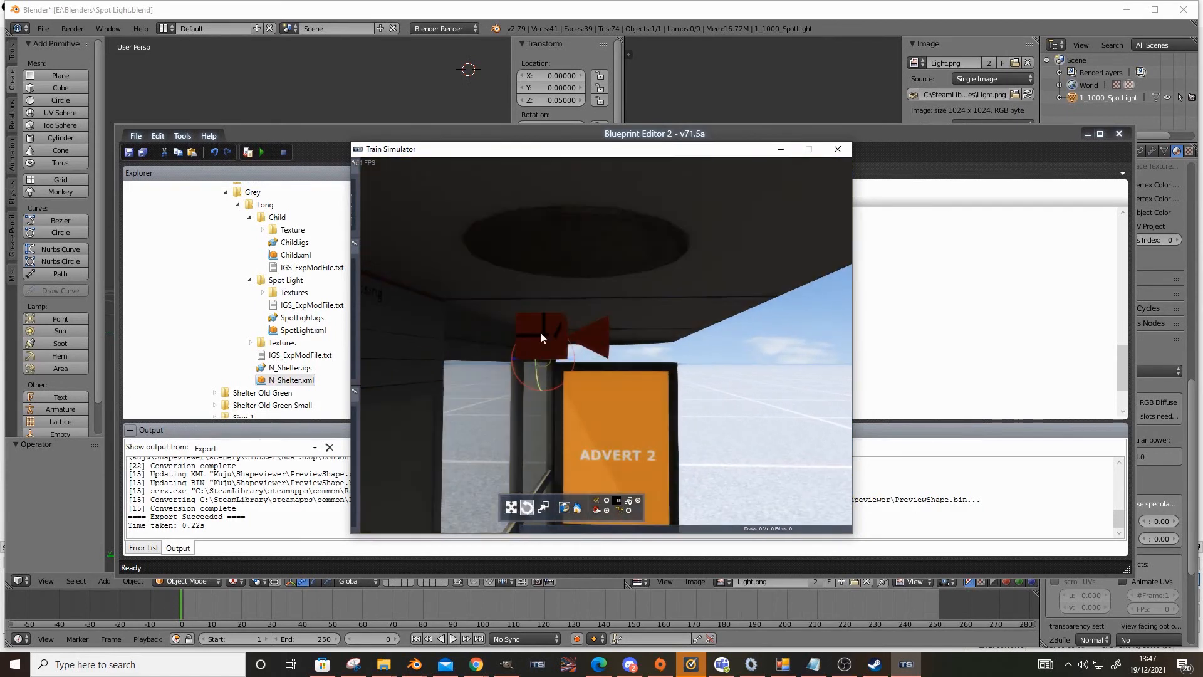
left_click_drag(574, 352, 528, 427)
scroll(528, 428, "down", 3)
mouse_move(528, 428)
right_mouse_down()
mouse_move(577, 432)
mouse_move(508, 435)
right_mouse_up()
key("Up")
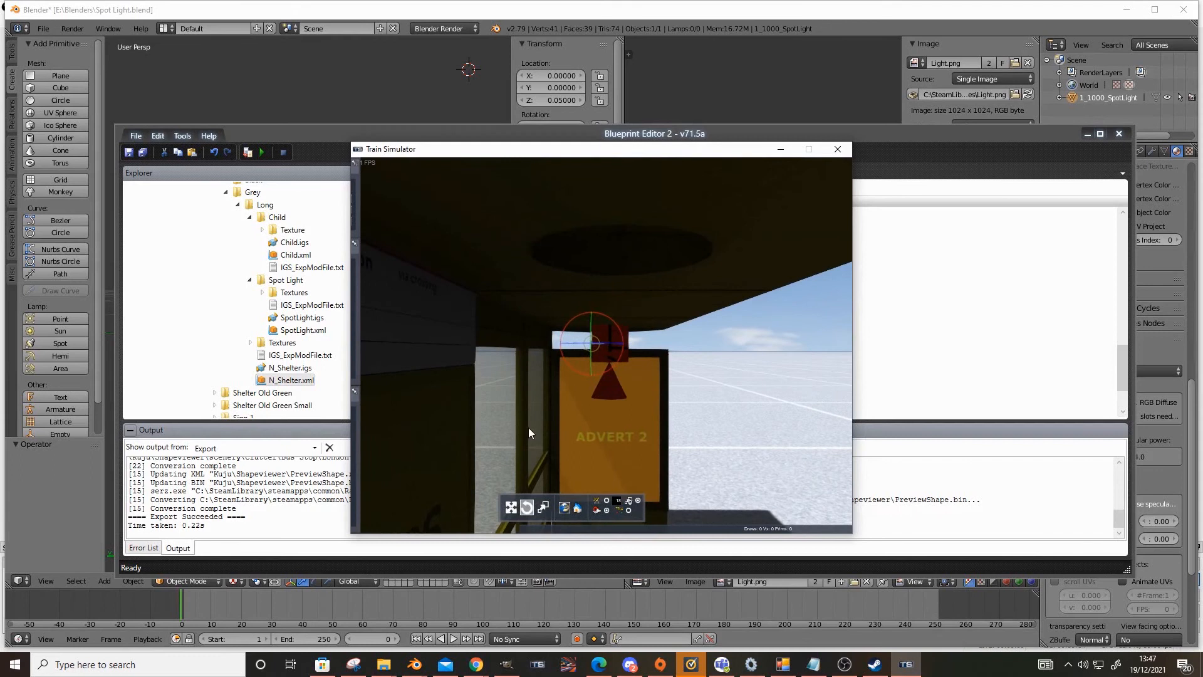
Step: Move the spot light up beneath the centre of the round ceiling fitting and deselect it
left_click(511, 507)
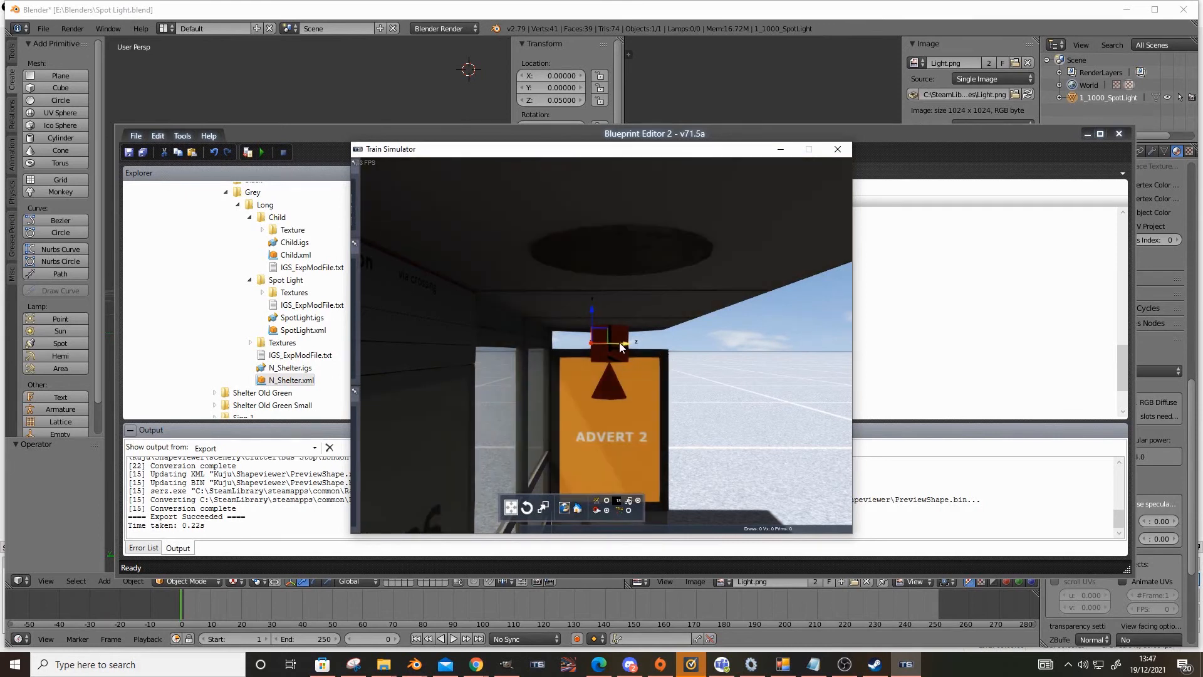
mouse_move(620, 342)
right_mouse_down()
mouse_move(622, 329)
mouse_move(627, 340)
right_mouse_up()
scroll(624, 340, "up", 3)
scroll(627, 339, "down", 3)
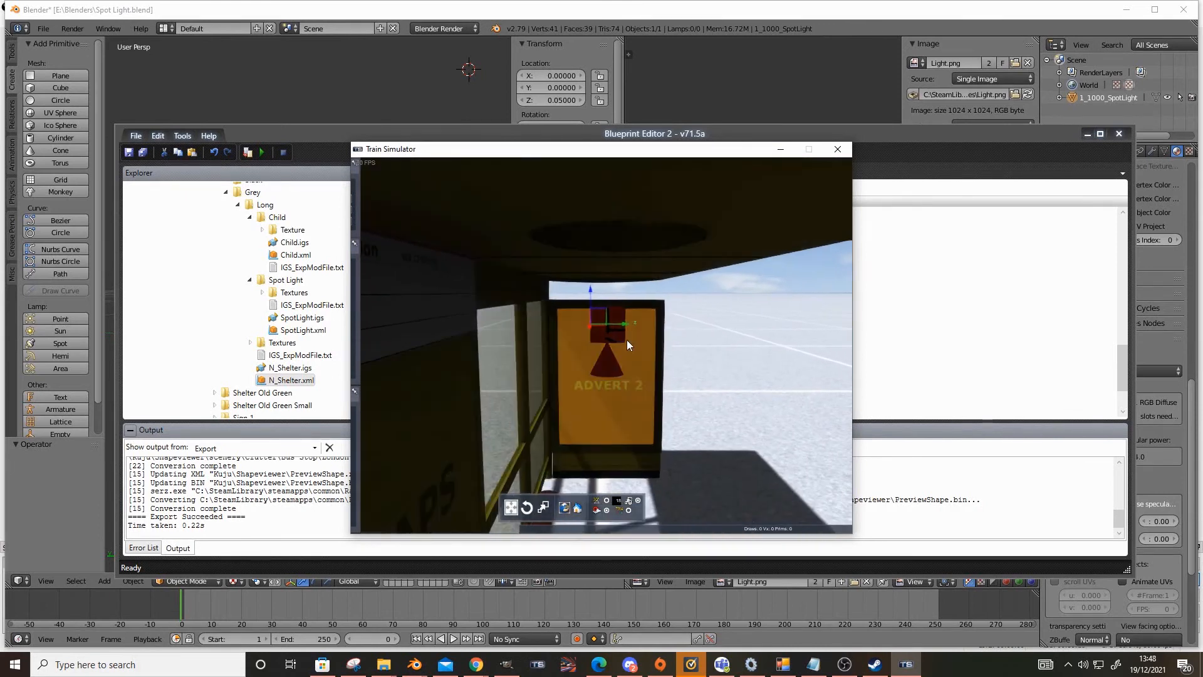
left_click_drag(620, 329, 642, 243)
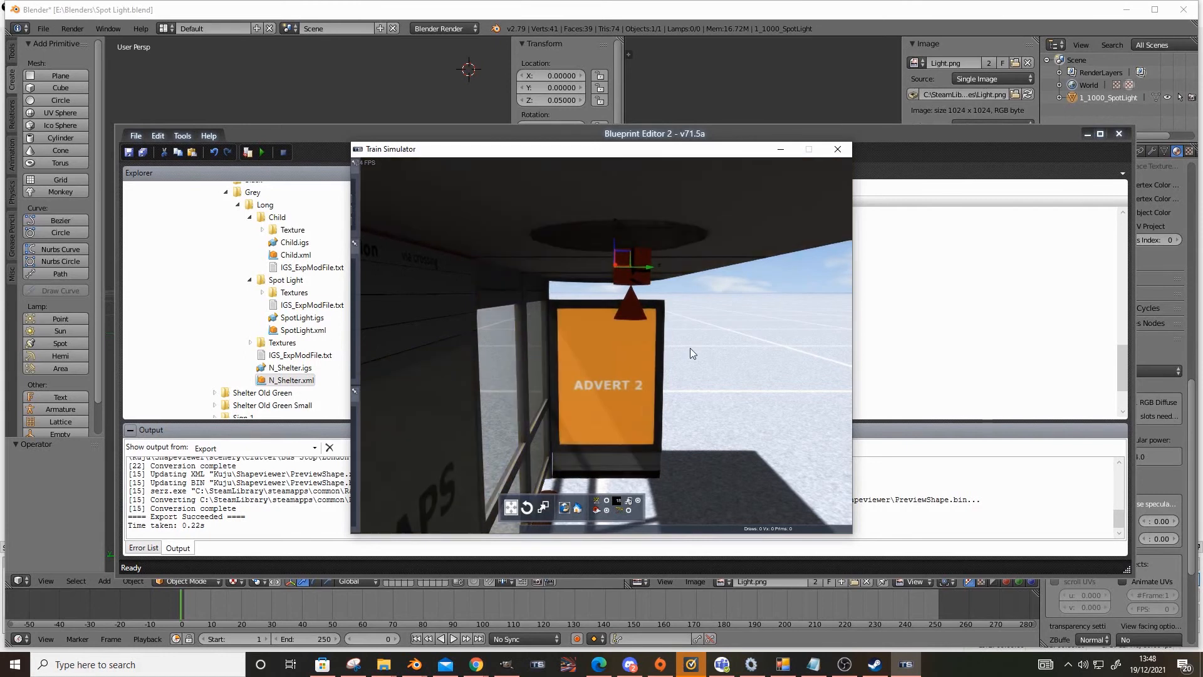
left_click(699, 441)
Step: Examine the spot light's placement beneath the round ceiling fitting from close up and further away
key("Up")
right_click_drag(699, 441, 697, 437)
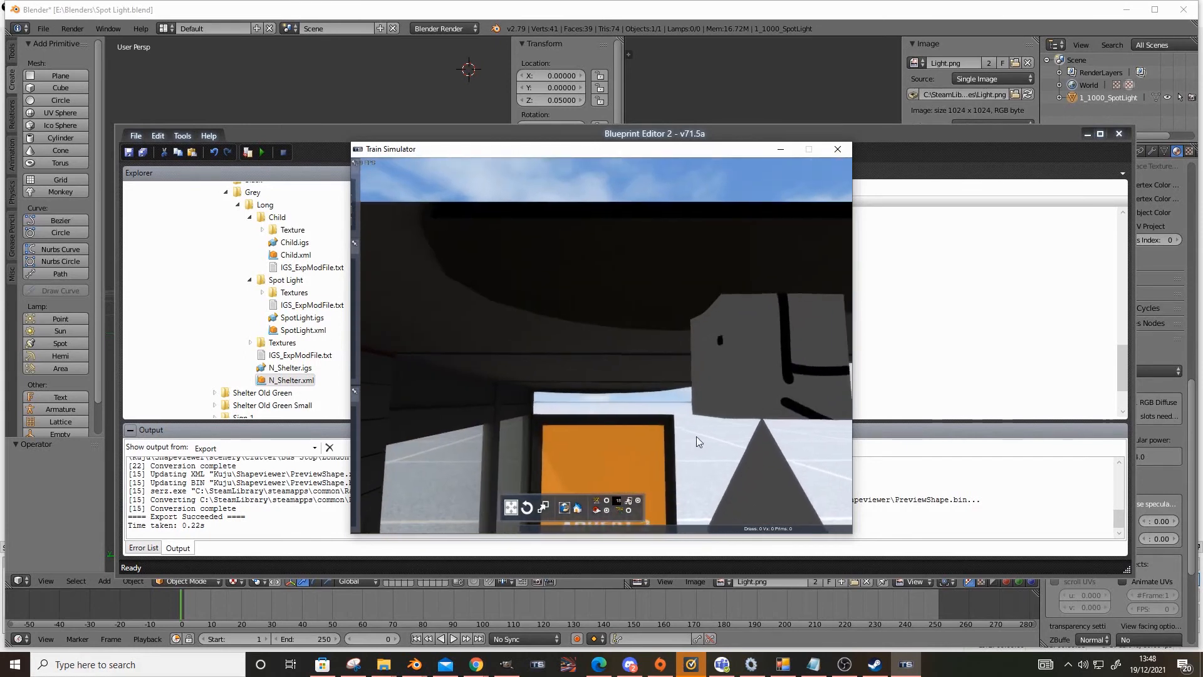
key("Down")
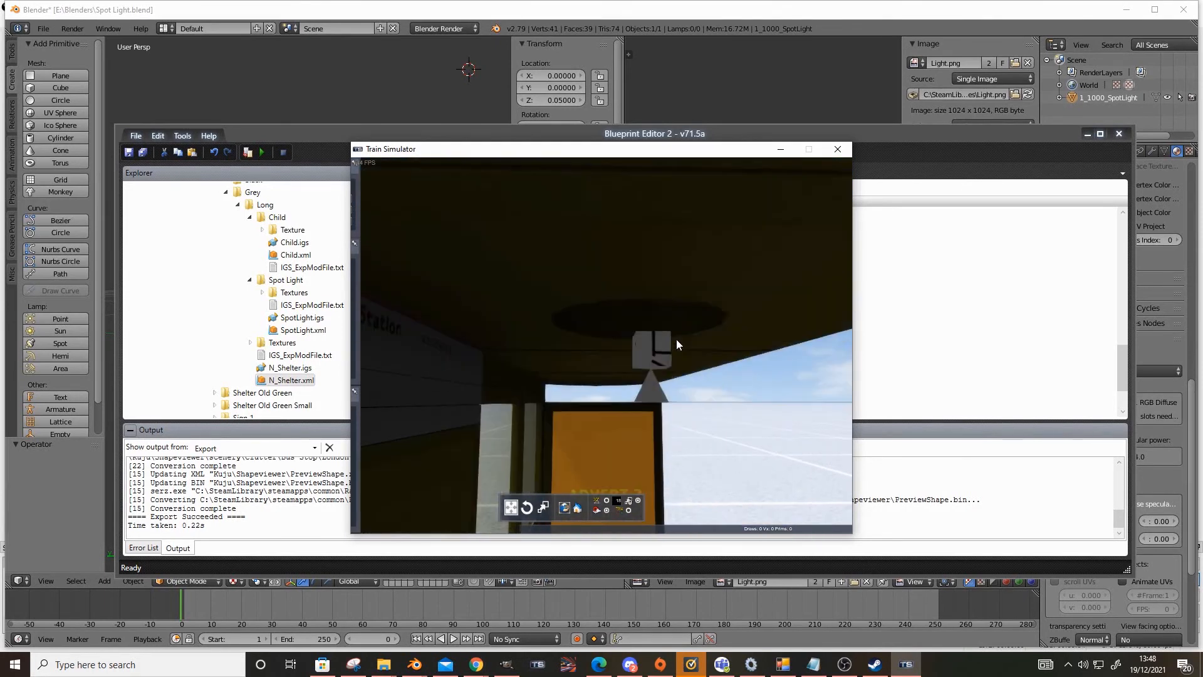
key("Up")
right_click_drag(677, 340, 677, 336)
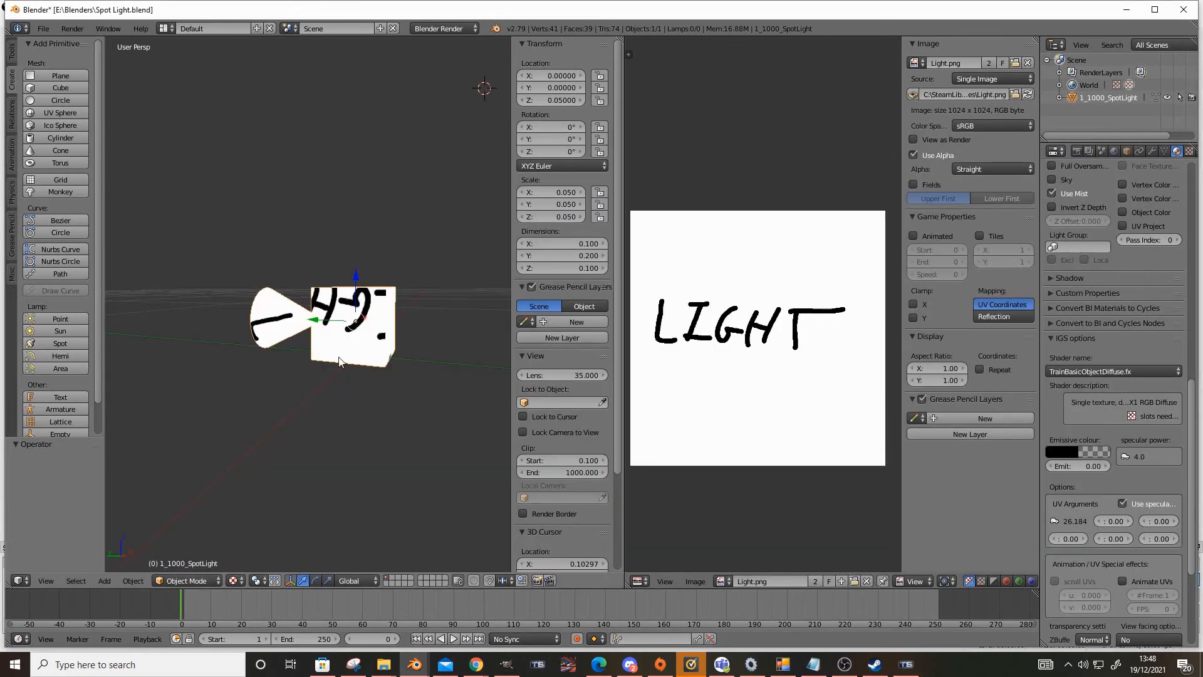
Step: Switch to Blender, try a Z location of 0.0 for the spot light mesh, and undo it
left_click(556, 101)
type("0.0")
key("Return")
middle_click_drag(441, 318, 429, 371)
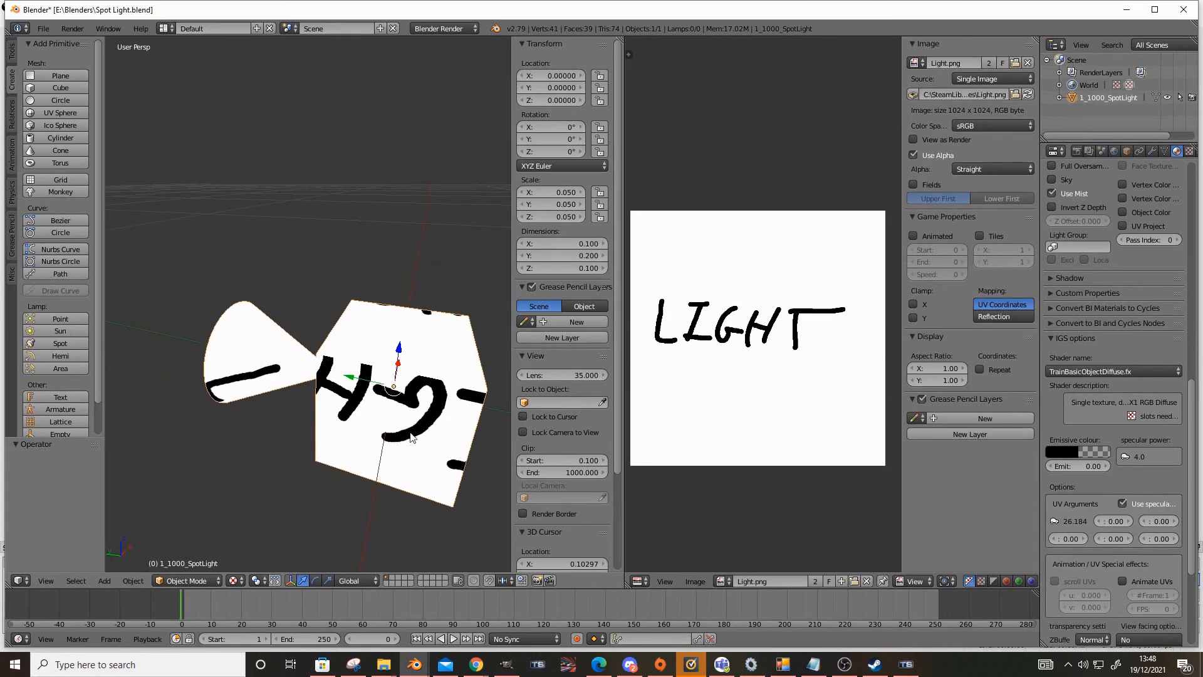
key("ctrl+z")
scroll(383, 402, "down", 5)
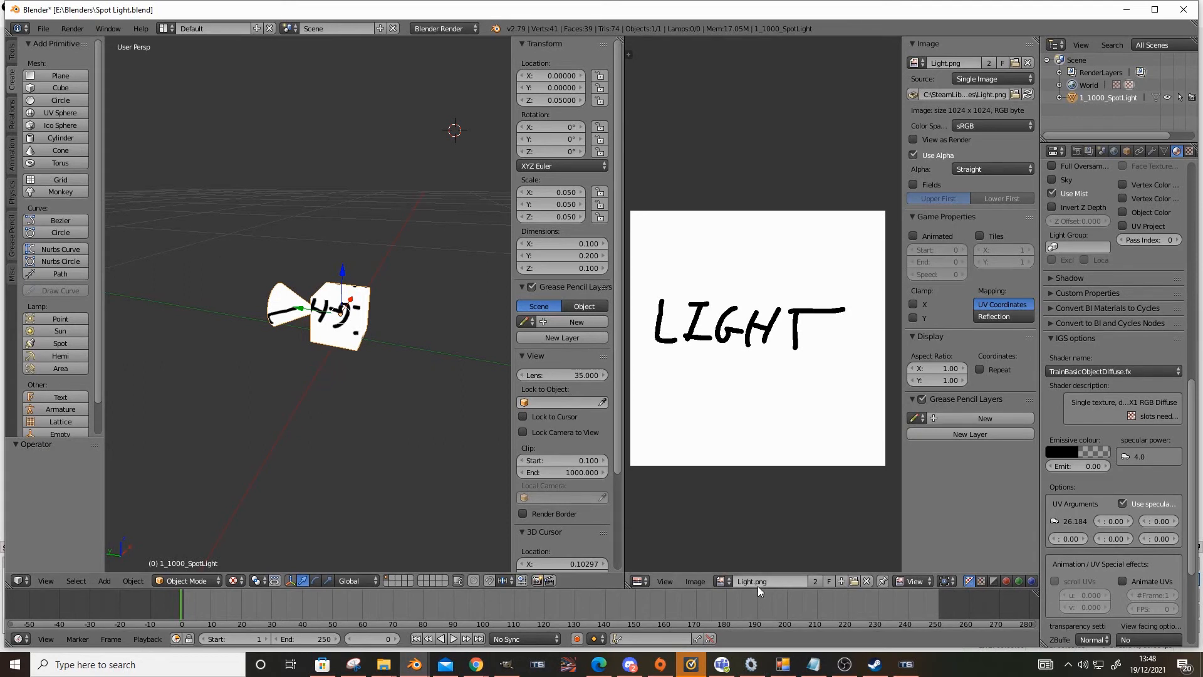
Step: Try shifting the spot light mesh along its Y axis in both directions, undoing each move
scroll(339, 294, "down", 2)
left_click_drag(296, 310, 506, 280)
key("ctrl+z")
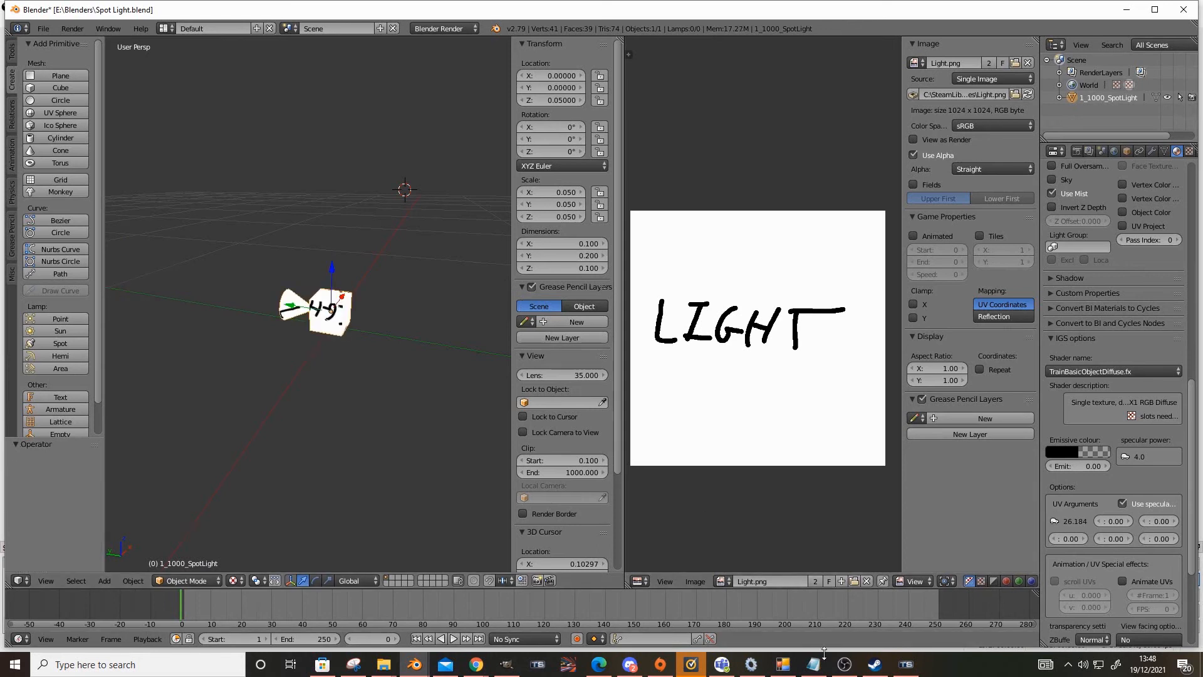
left_click(752, 665)
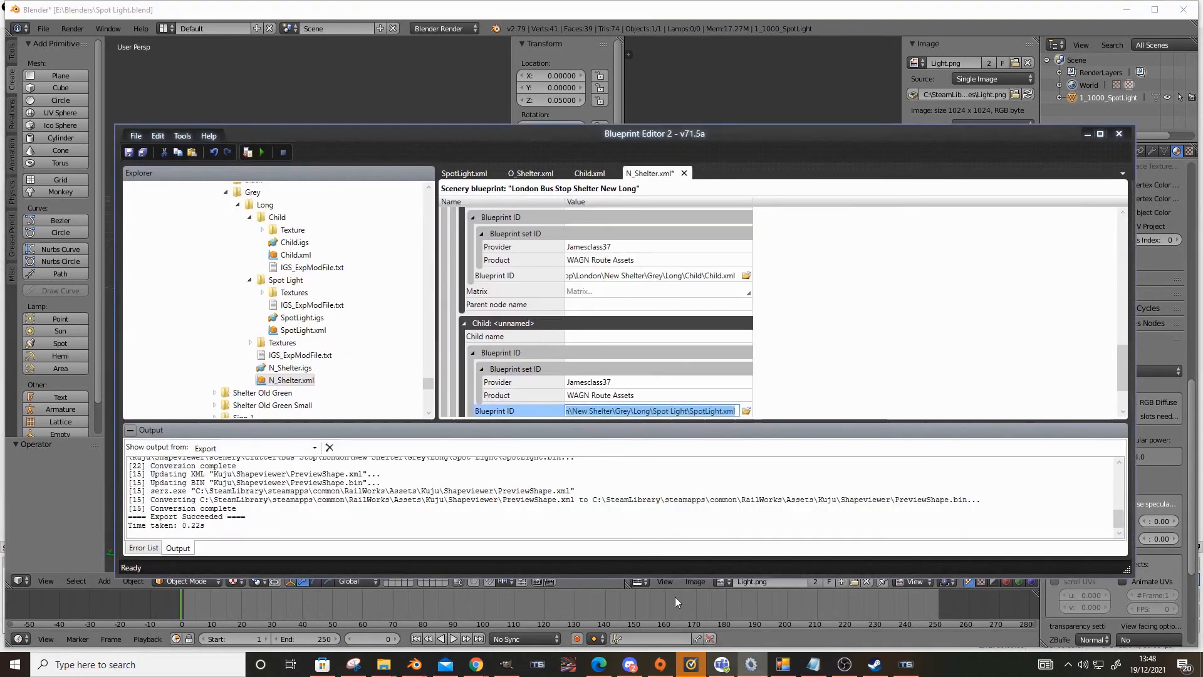
left_click(431, 54)
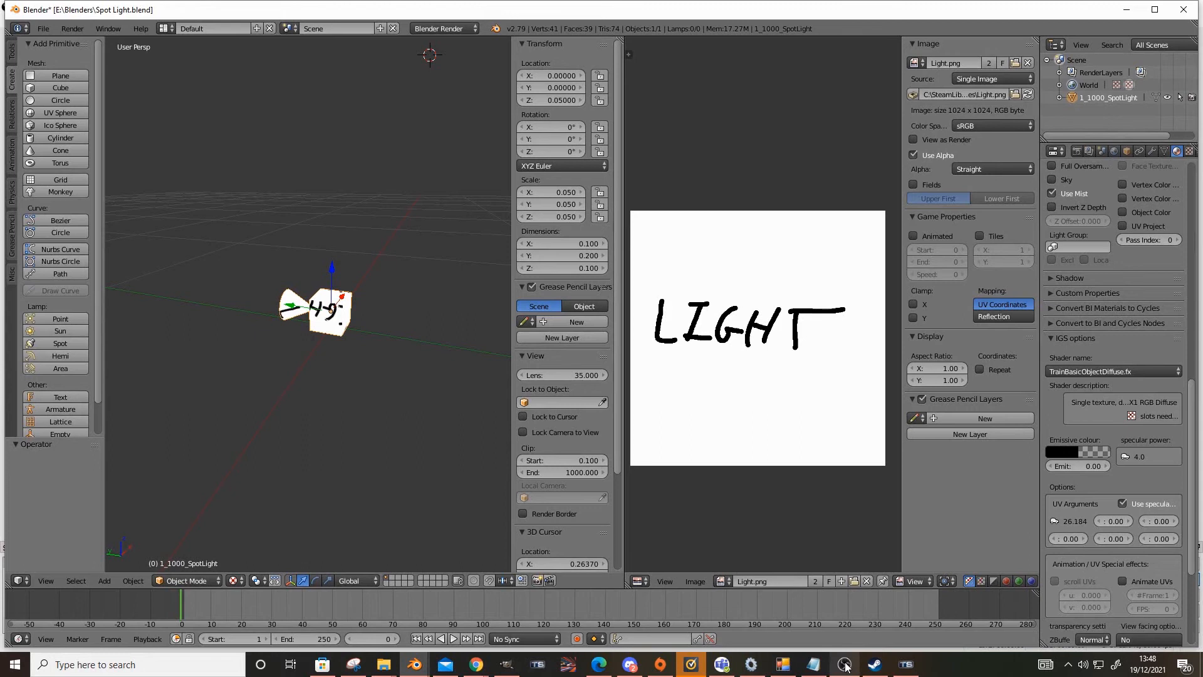
middle_click_drag(348, 416, 336, 349)
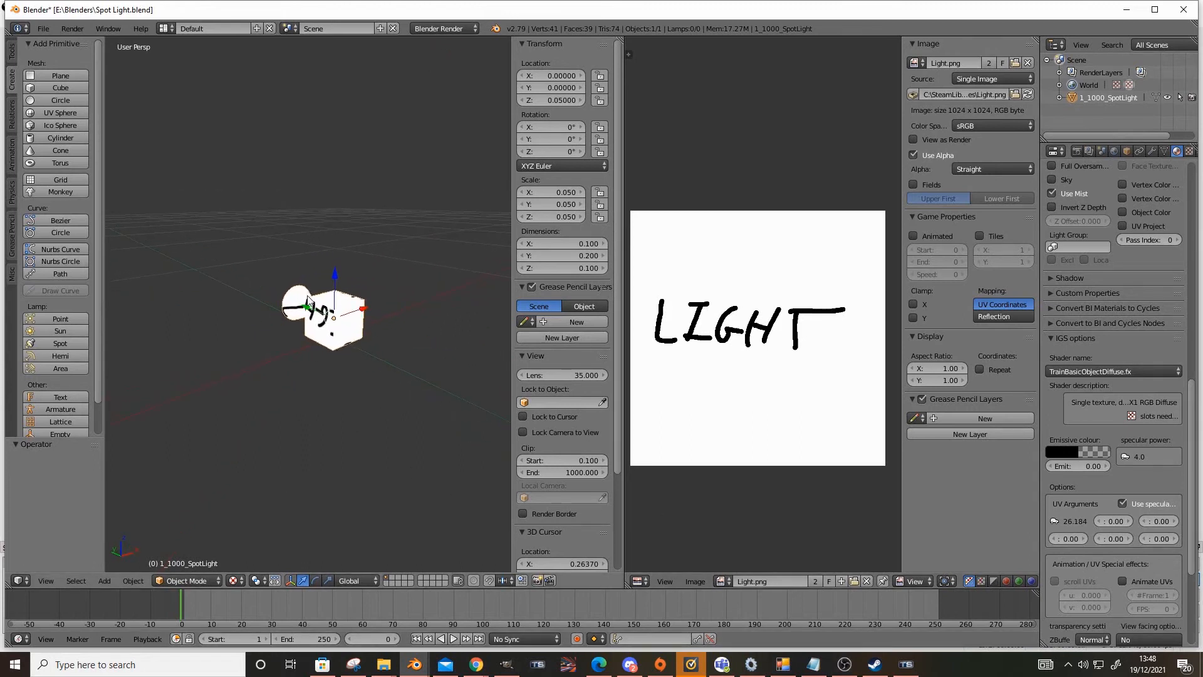
left_click_drag(308, 306, 235, 300)
key("ctrl+z")
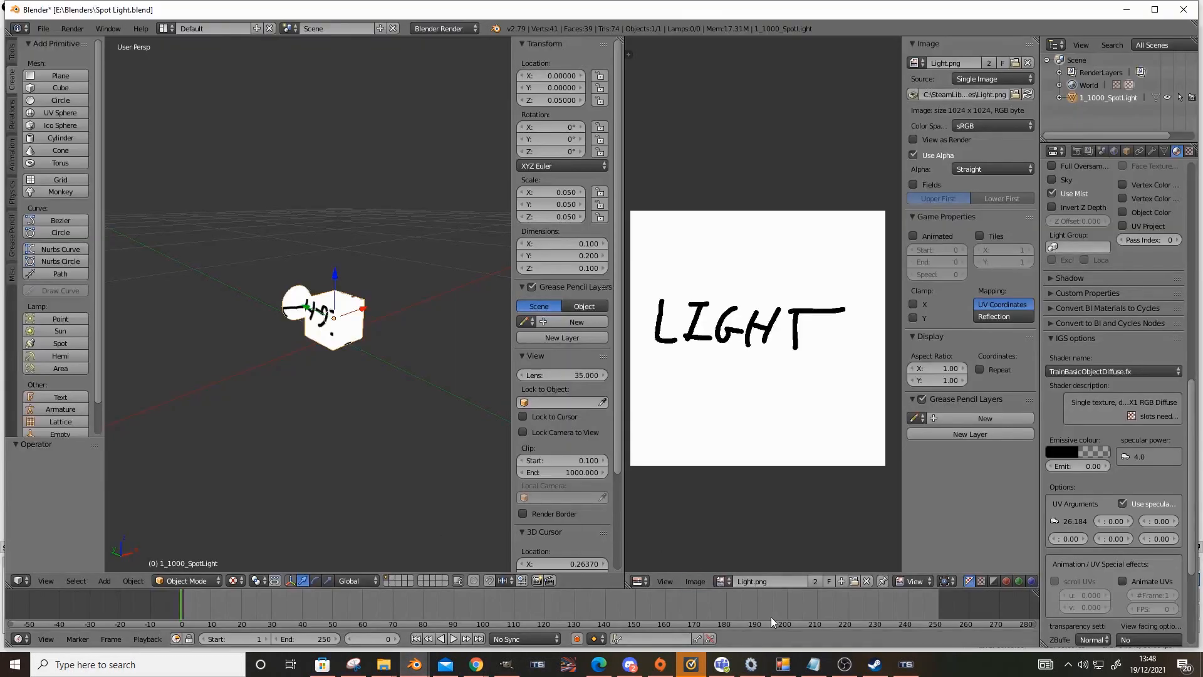
Step: Return to the Train Simulator preview, switch it to night, and examine how the spot light illuminates the shelter
mouse_move(755, 665)
left_click(764, 638)
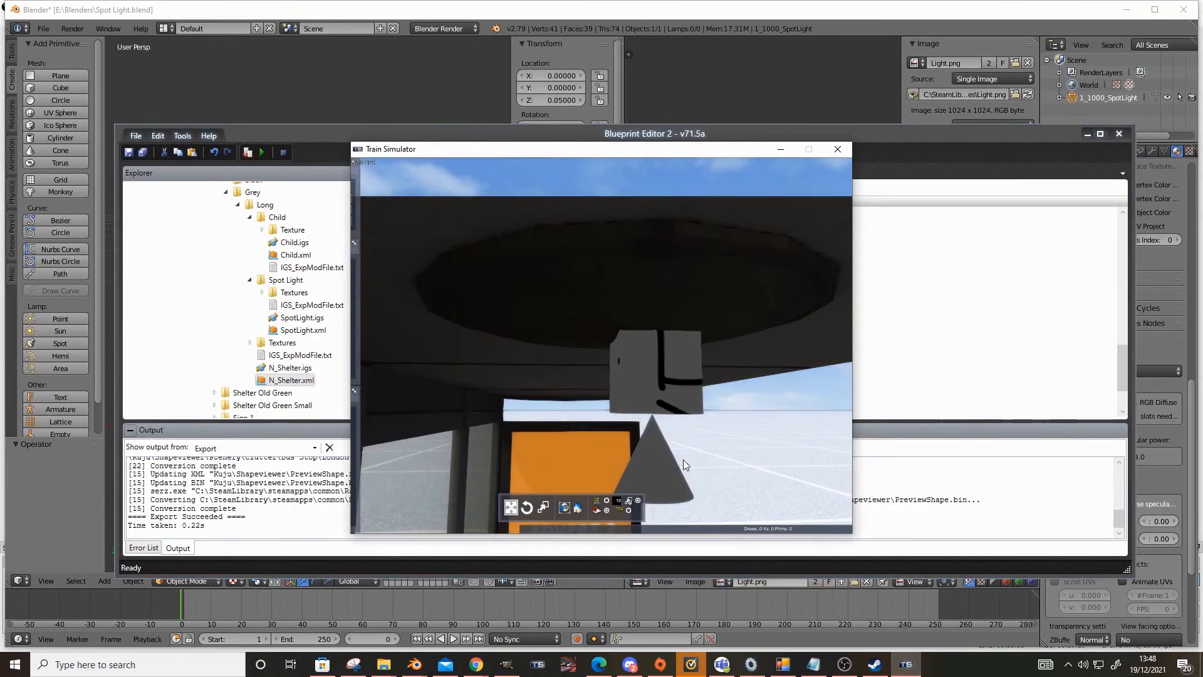
mouse_move(385, 178)
key("Right")
left_click(401, 186)
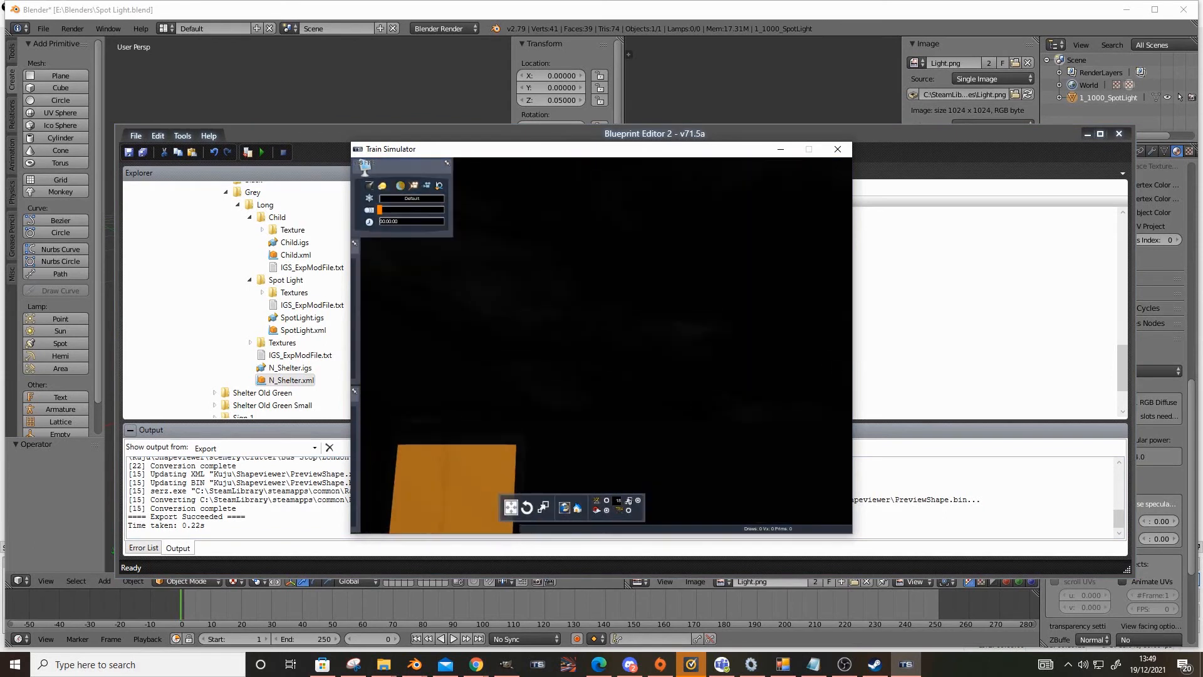
mouse_move(688, 446)
right_mouse_down()
mouse_move(702, 427)
mouse_move(690, 461)
mouse_move(706, 460)
right_mouse_up()
key("Up")
key("Down")
key("Up")
key("Down")
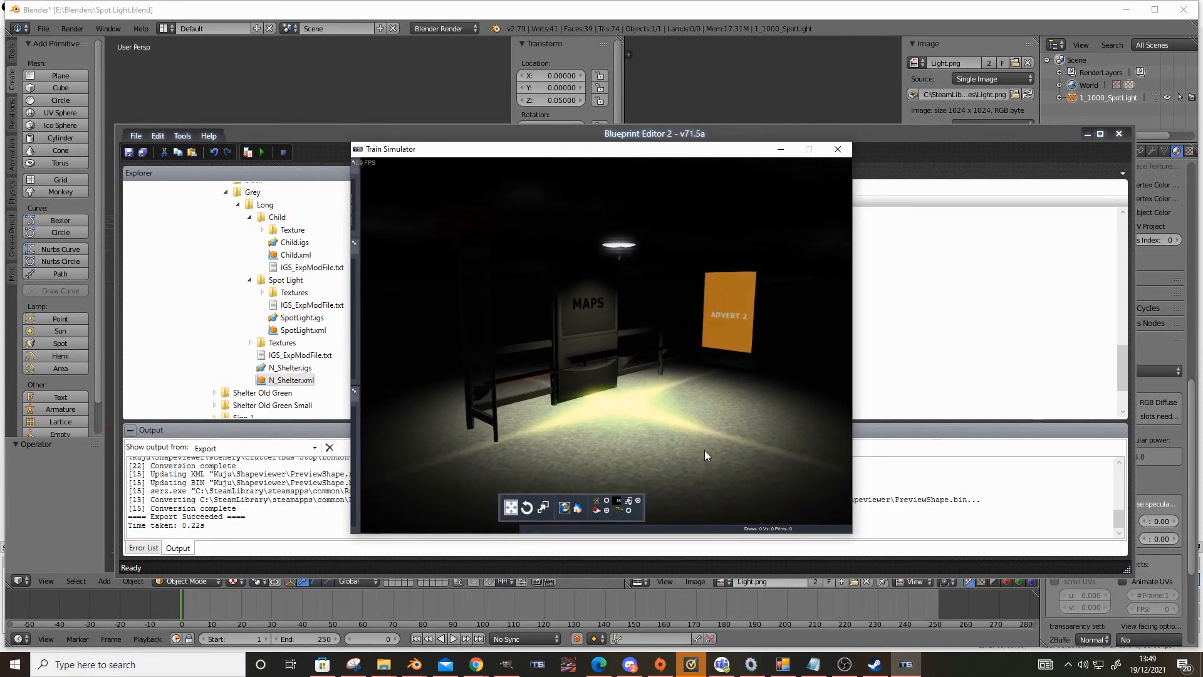
key("Up")
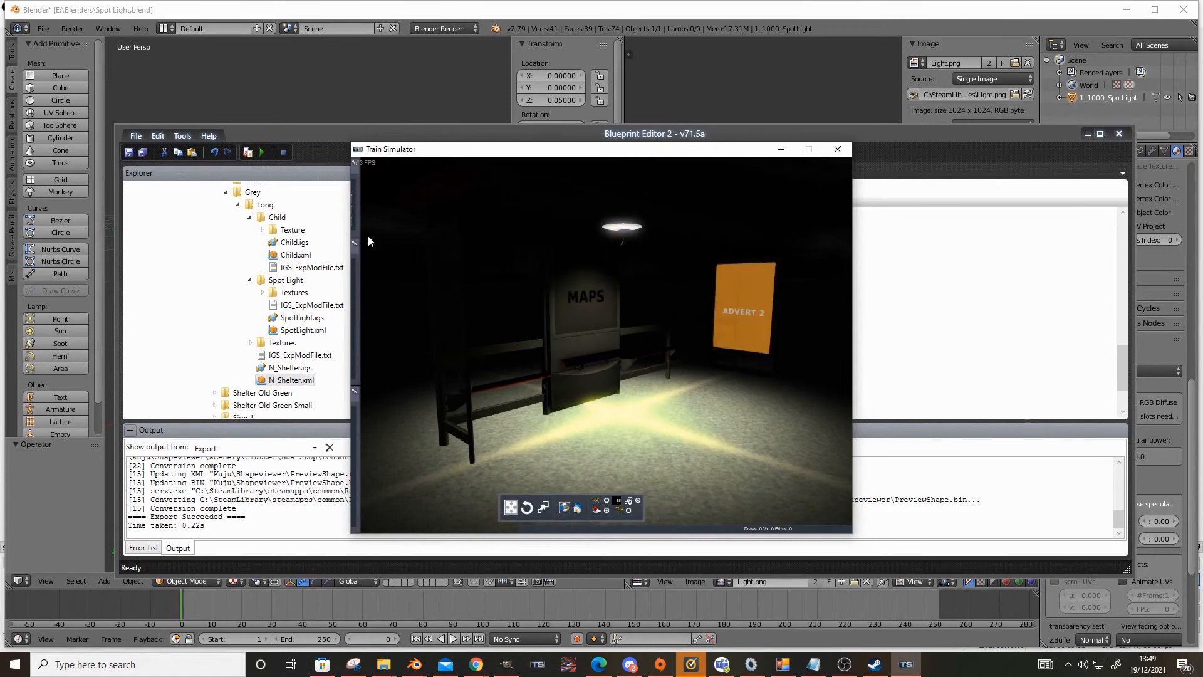
Step: Toggle the preview repeatedly between day and night to compare the shelter's lighting, ending on night
mouse_move(358, 210)
left_click(404, 185)
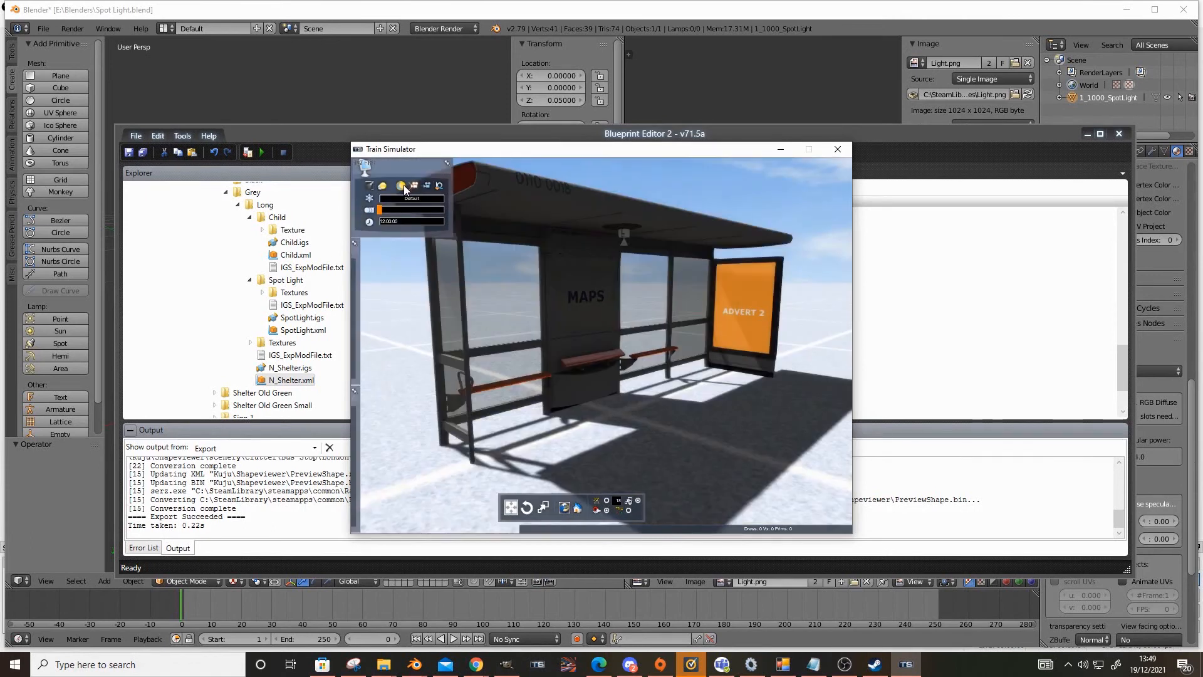
left_click(404, 186)
left_click(403, 186)
left_click(404, 185)
left_click(404, 186)
left_click(404, 186)
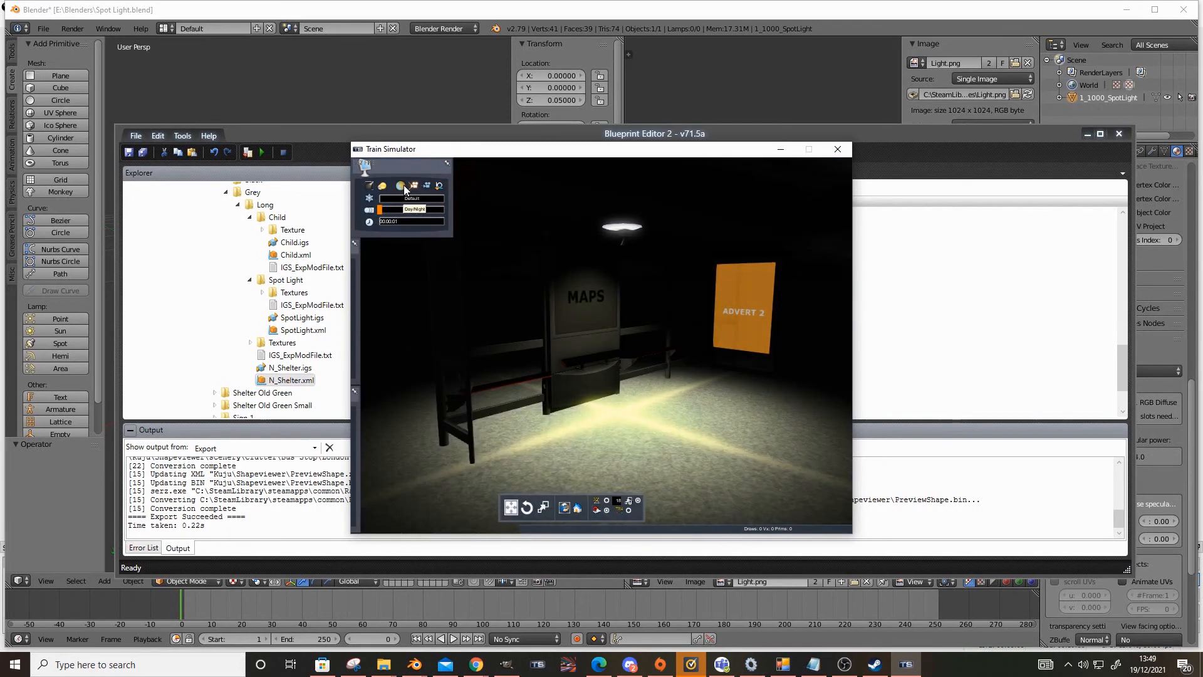
Step: Inspect the night lighting on the maps panel and ground up close, and view the whole shelter again
scroll(553, 389, "up", 5)
scroll(554, 390, "down", 2)
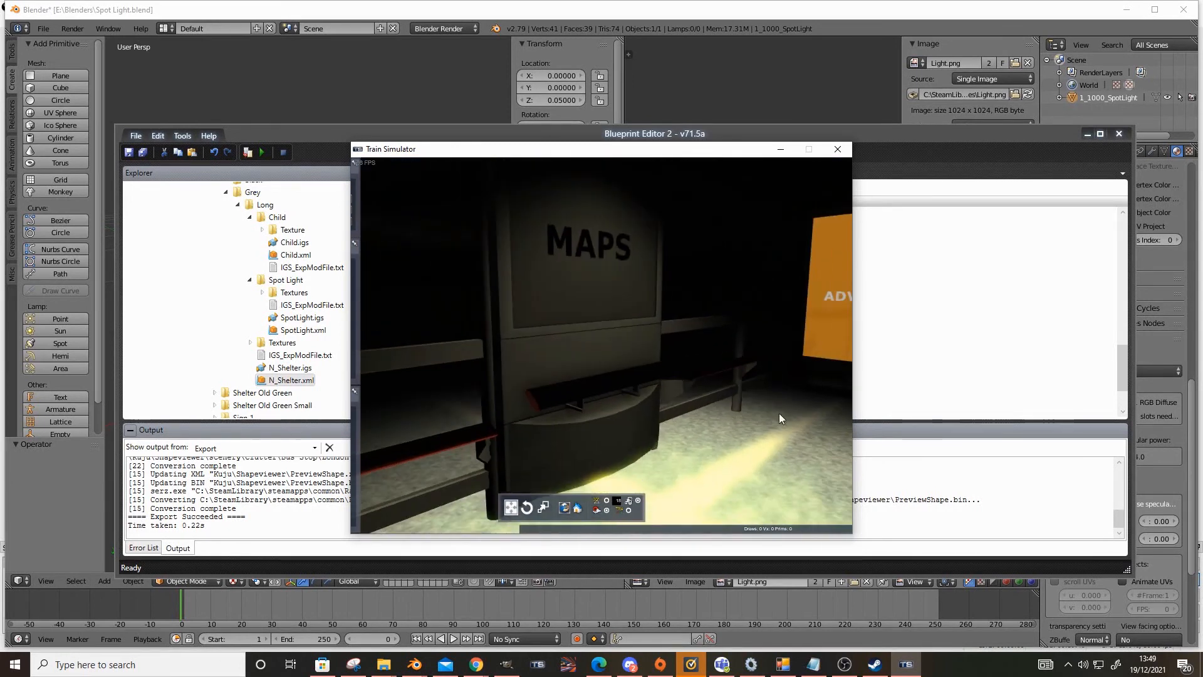
right_click_drag(780, 413, 783, 399)
scroll(776, 463, "down", 5)
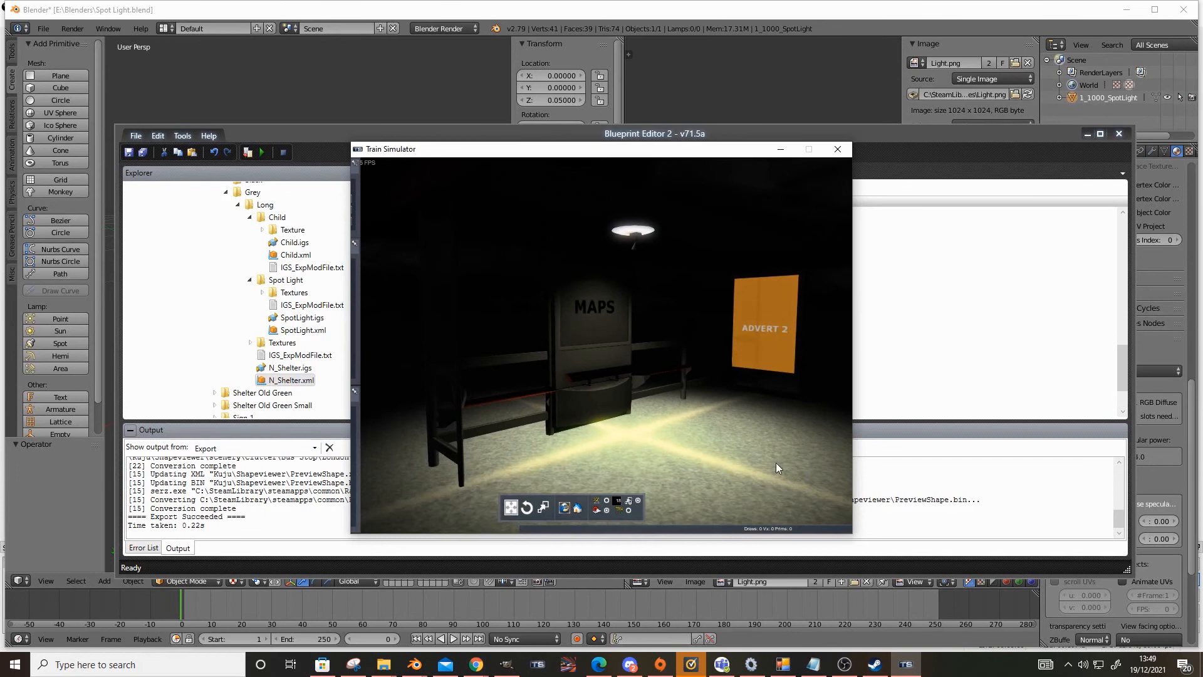
Step: Set the spot light blueprint's radius to 5, export it, and preview the shelter's night lighting
double_click(304, 331)
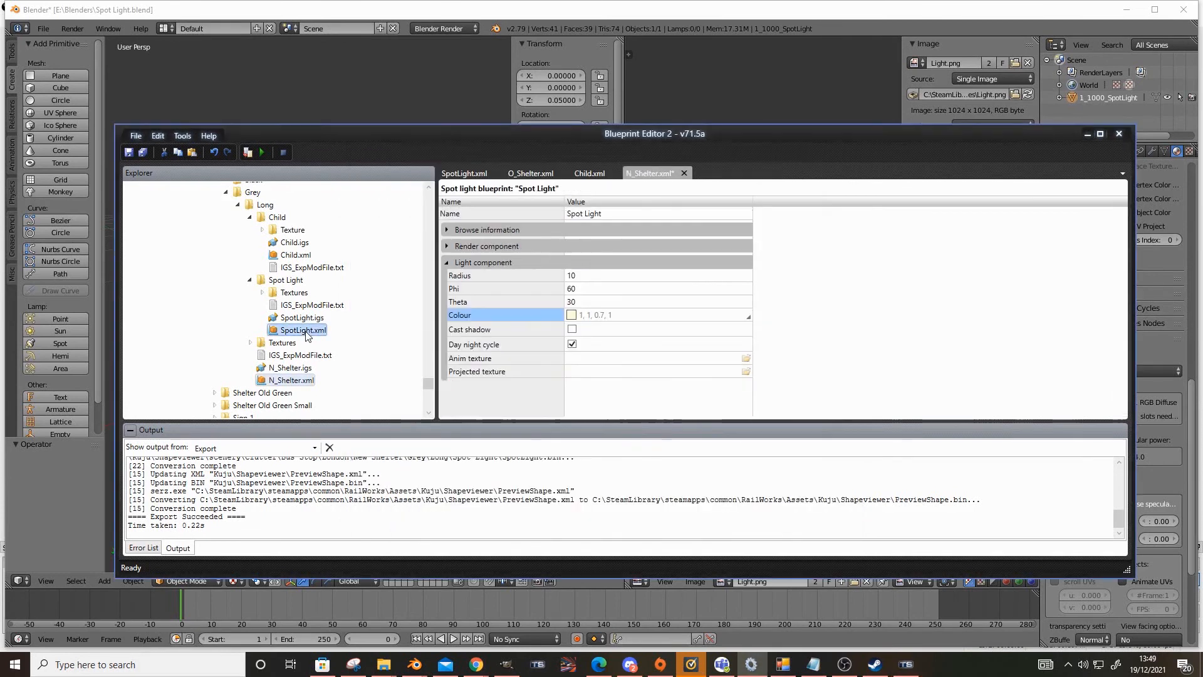
left_click(554, 276)
type("5")
left_click(573, 289)
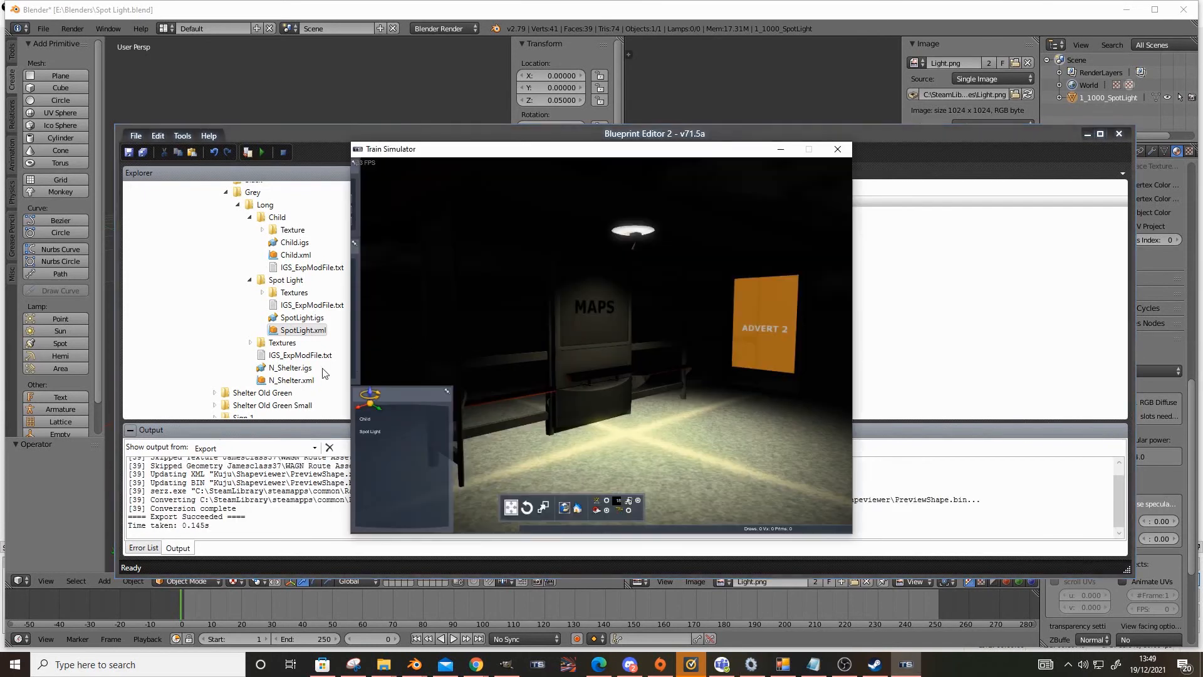
double_click(293, 380)
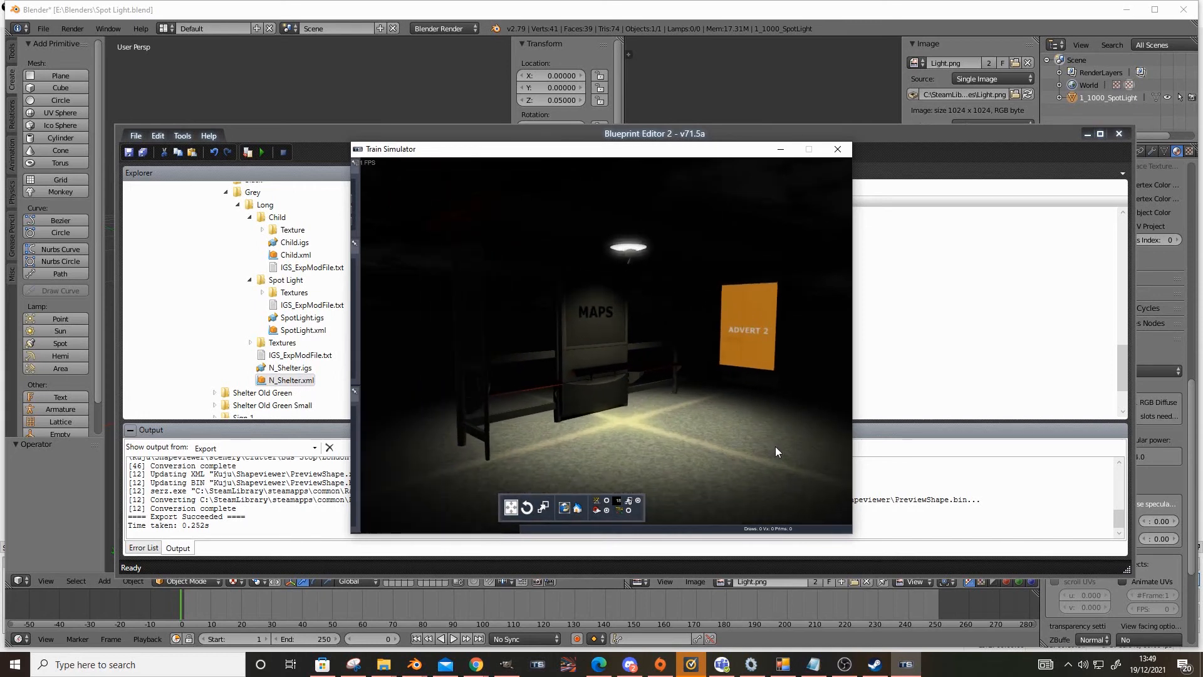
left_click(894, 371)
Step: Set the spot light's Phi to 40, export it, and examine the narrower light cone in the shelter preview
double_click(303, 330)
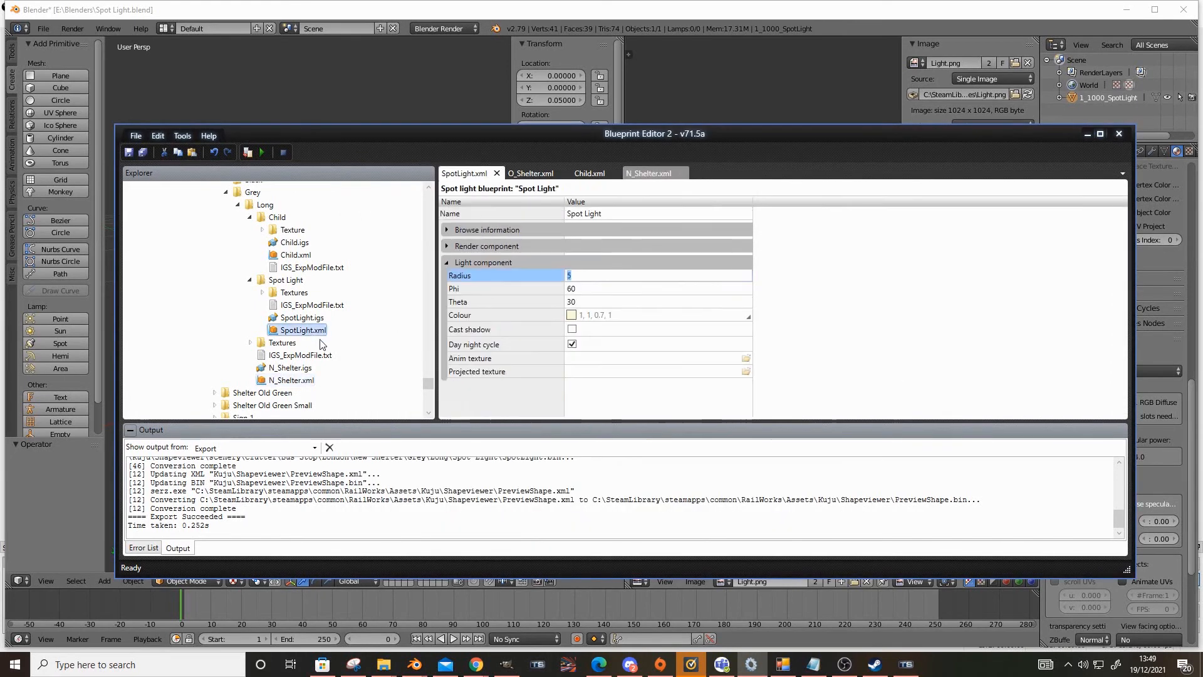
left_click(556, 287)
type("45")
left_click(907, 665)
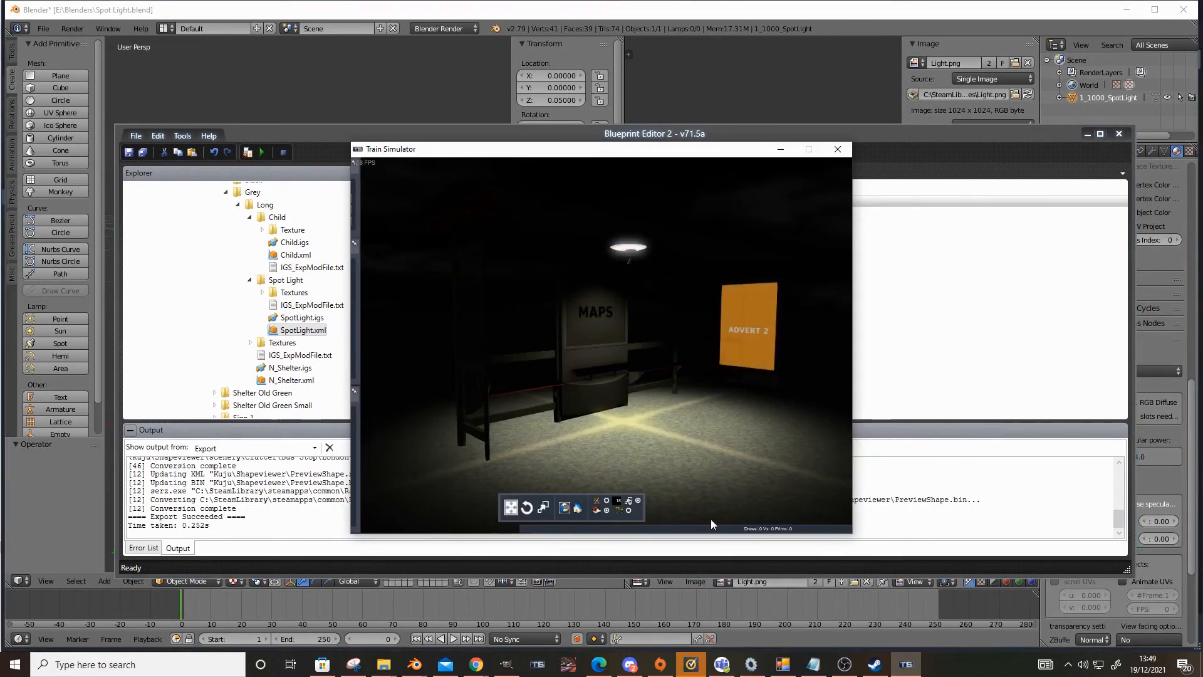
left_click(870, 490)
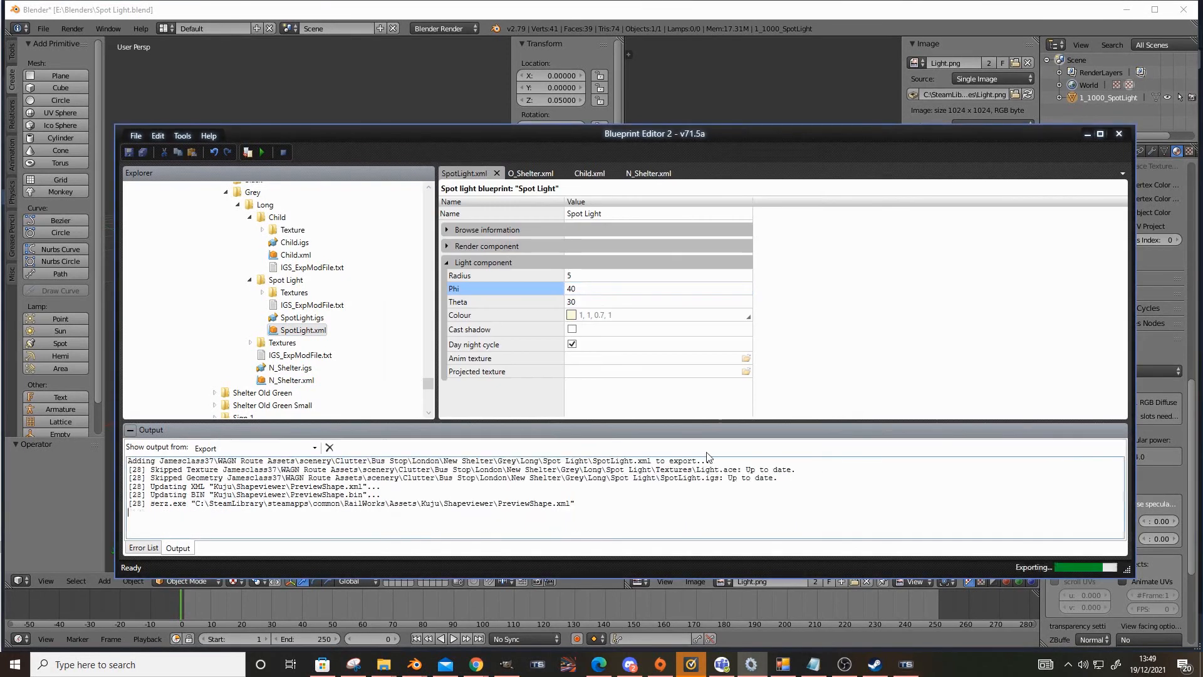
double_click(285, 381)
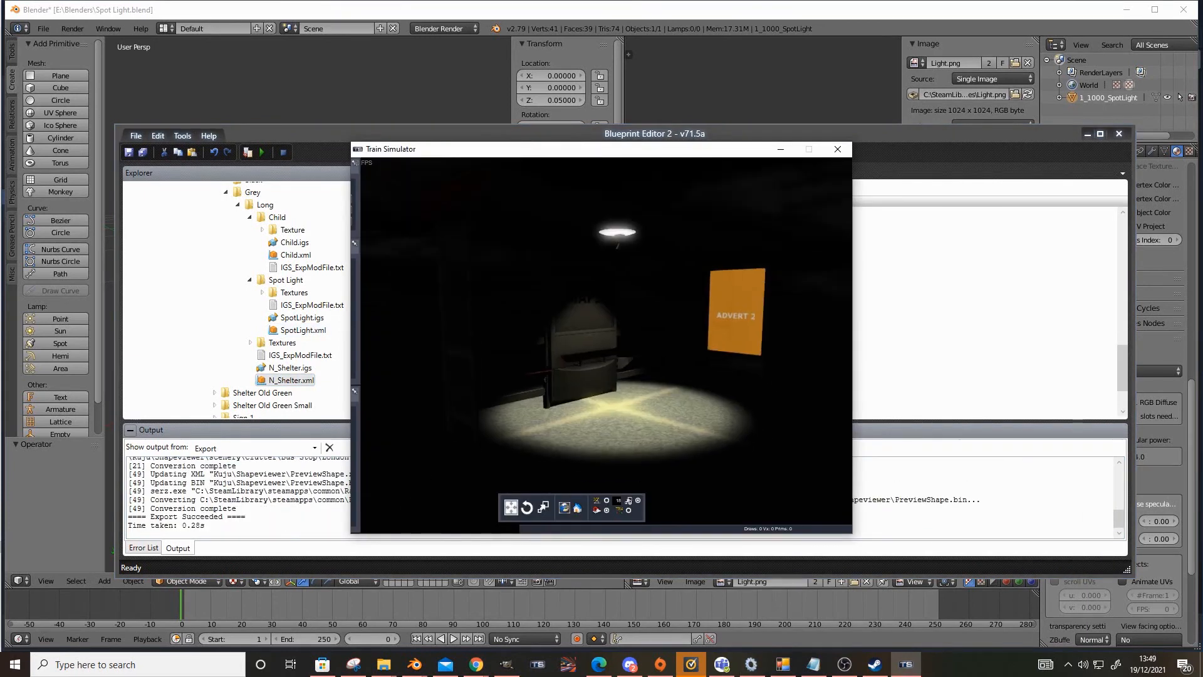
right_click_drag(422, 465, 951, 296)
key("Up")
key("Up")
key("Down")
Step: Set the spot light's Theta to 10, export it, and examine the light on the ground and maps panel in the shelter preview
double_click(294, 331)
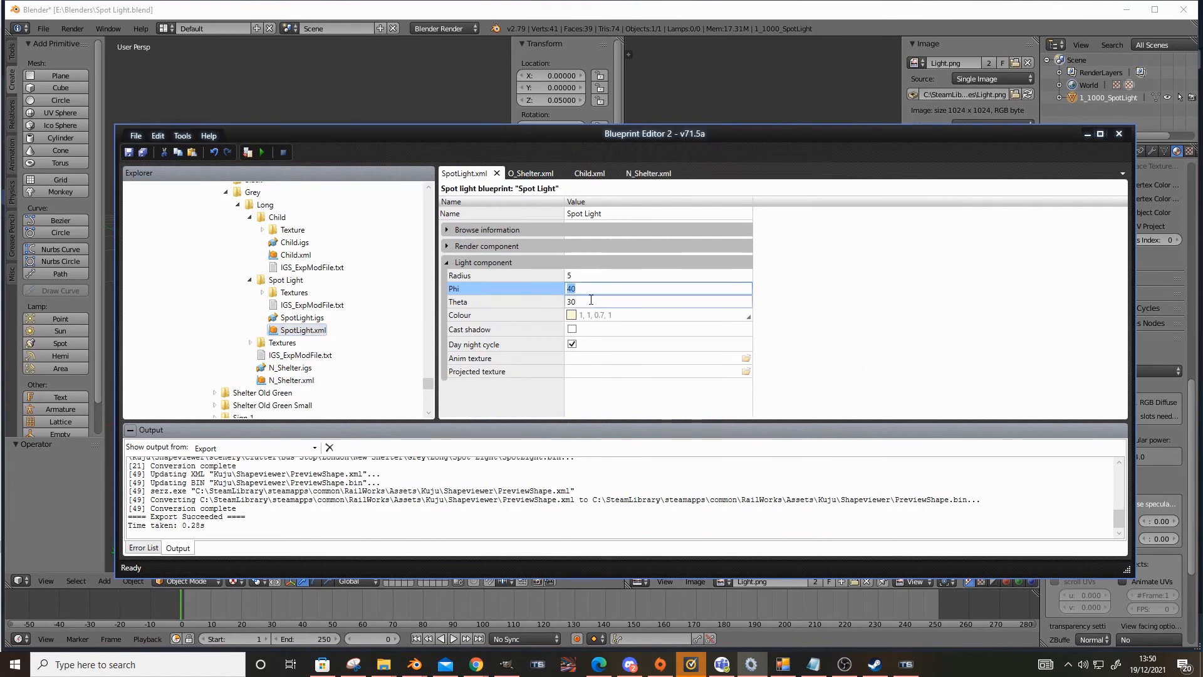
left_click_drag(591, 301, 528, 281)
type("10")
key("F5")
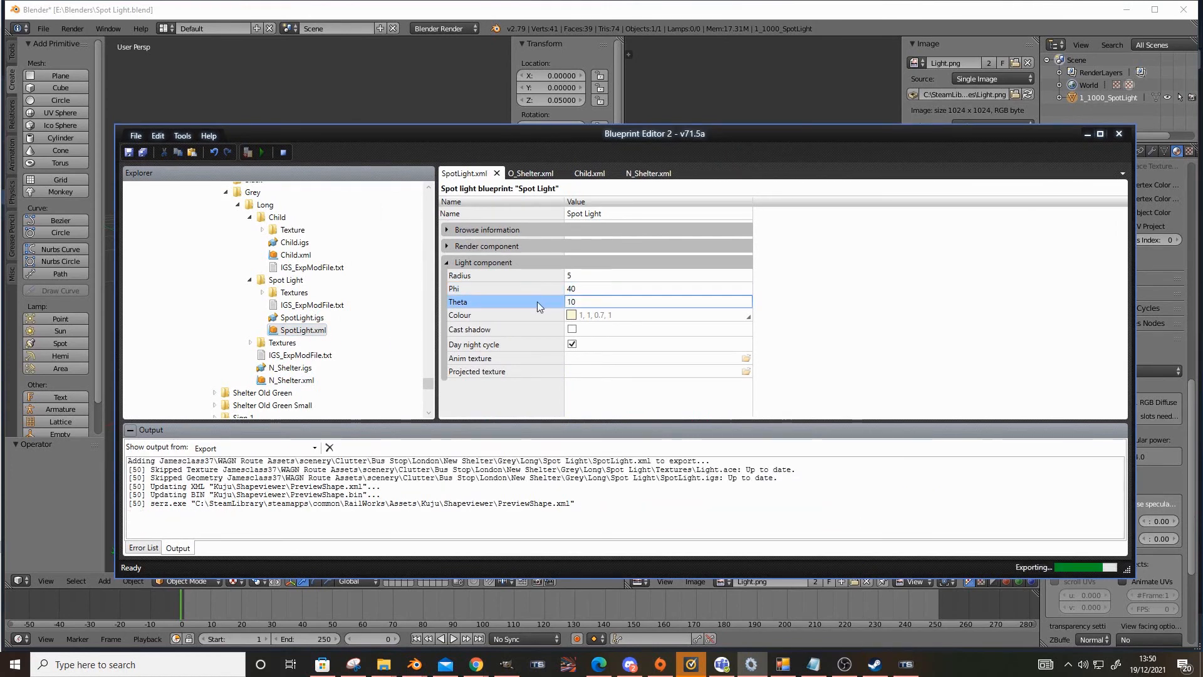
double_click(294, 383)
key("F5")
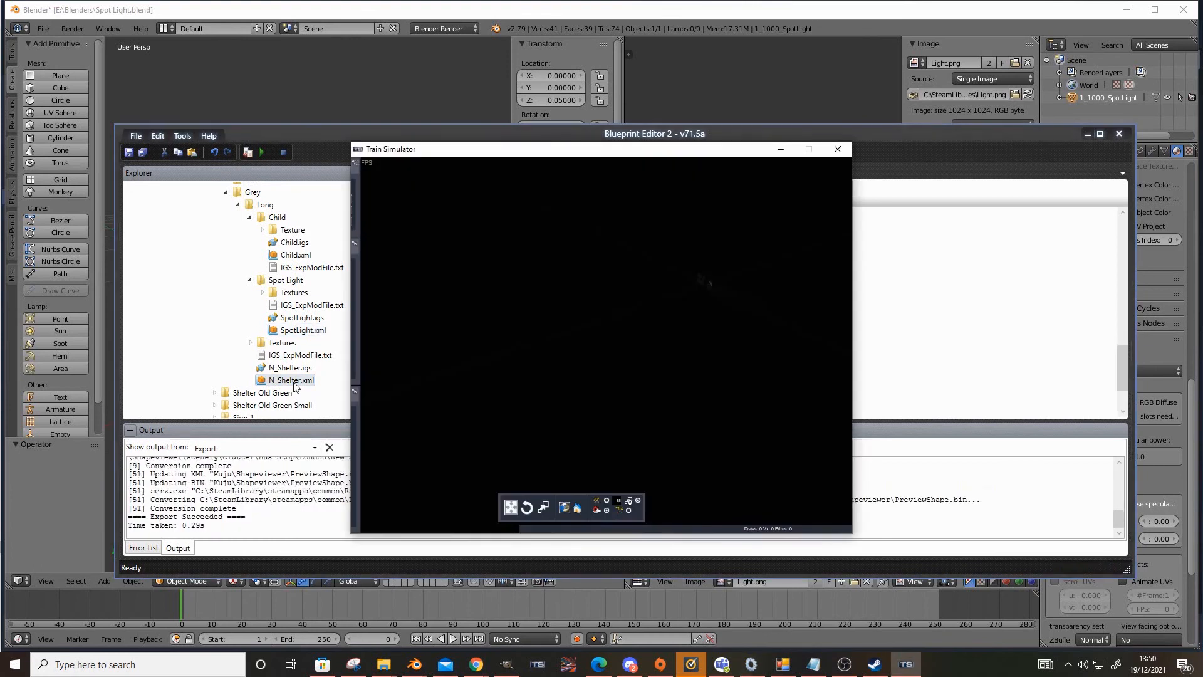
key("Up")
right_click_drag(506, 397, 538, 403)
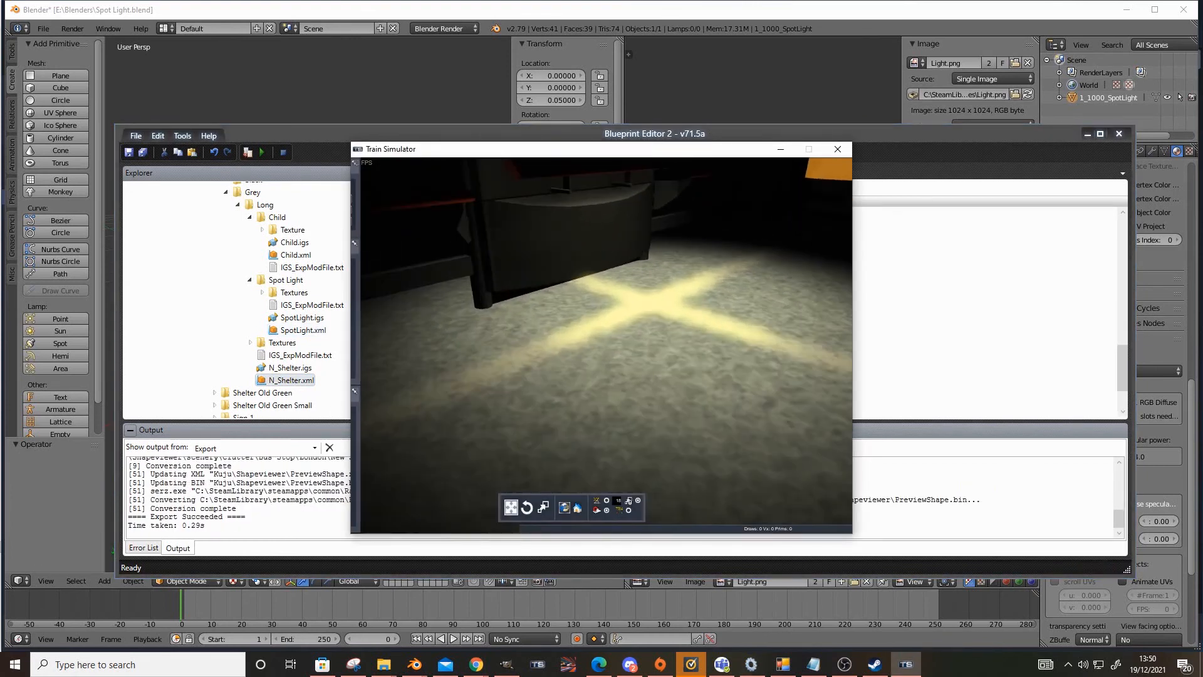
key("Down")
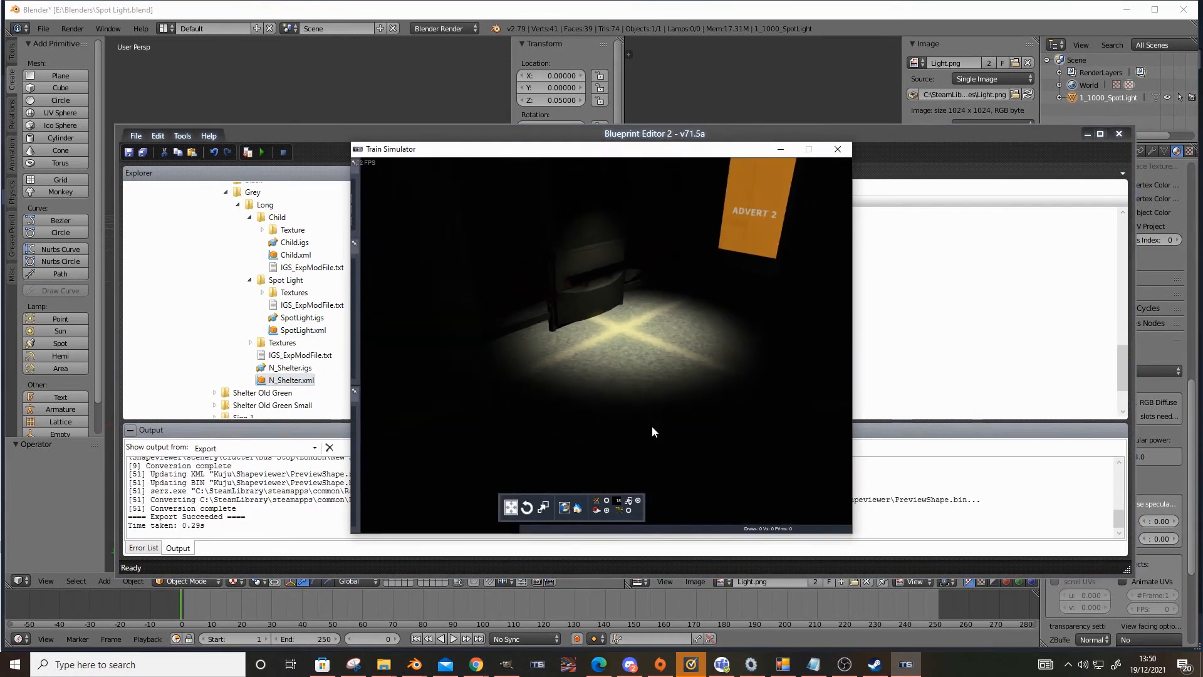
right_click_drag(652, 426, 663, 438)
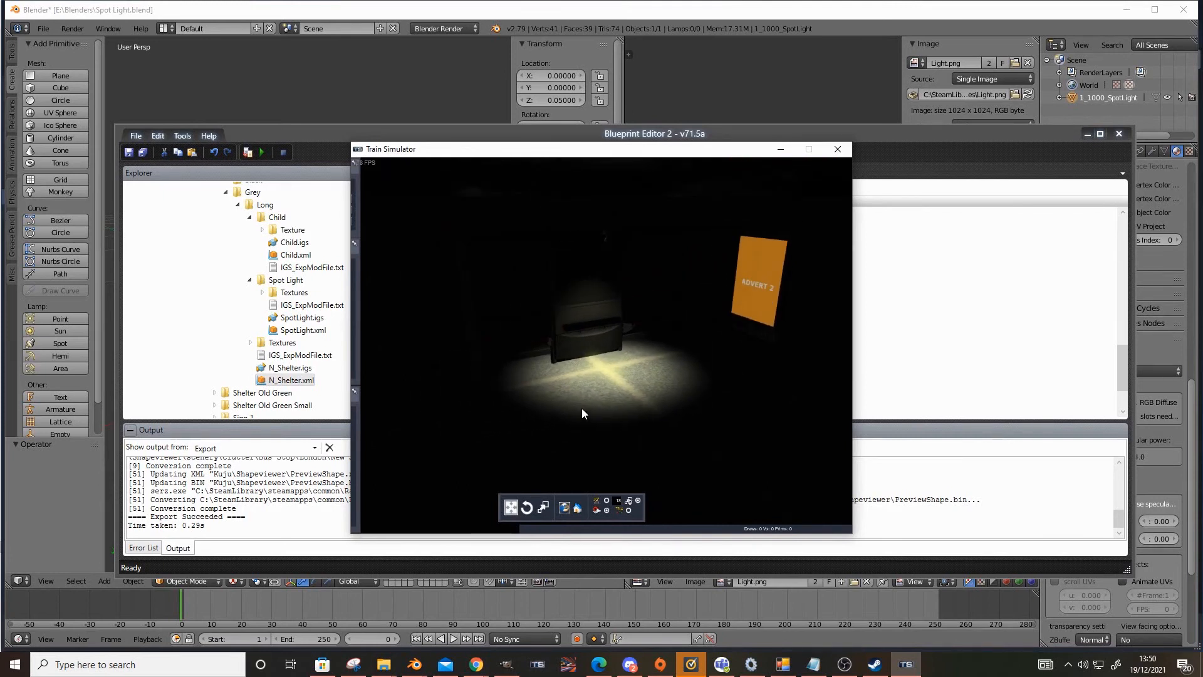
Step: Start a new item in the Spot Light folder and choose the Point light blueprint type
left_click(220, 327)
right_click(275, 283)
mouse_move(324, 295)
left_click(487, 287)
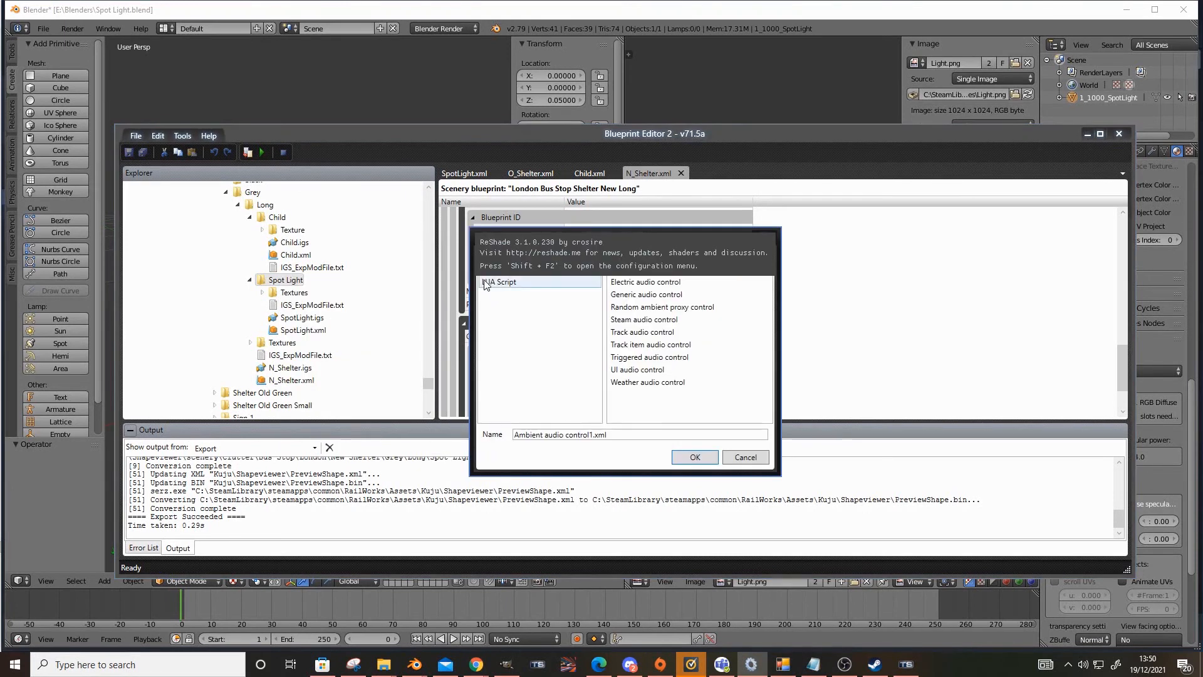
left_click(489, 270)
scroll(663, 339, "down", 10)
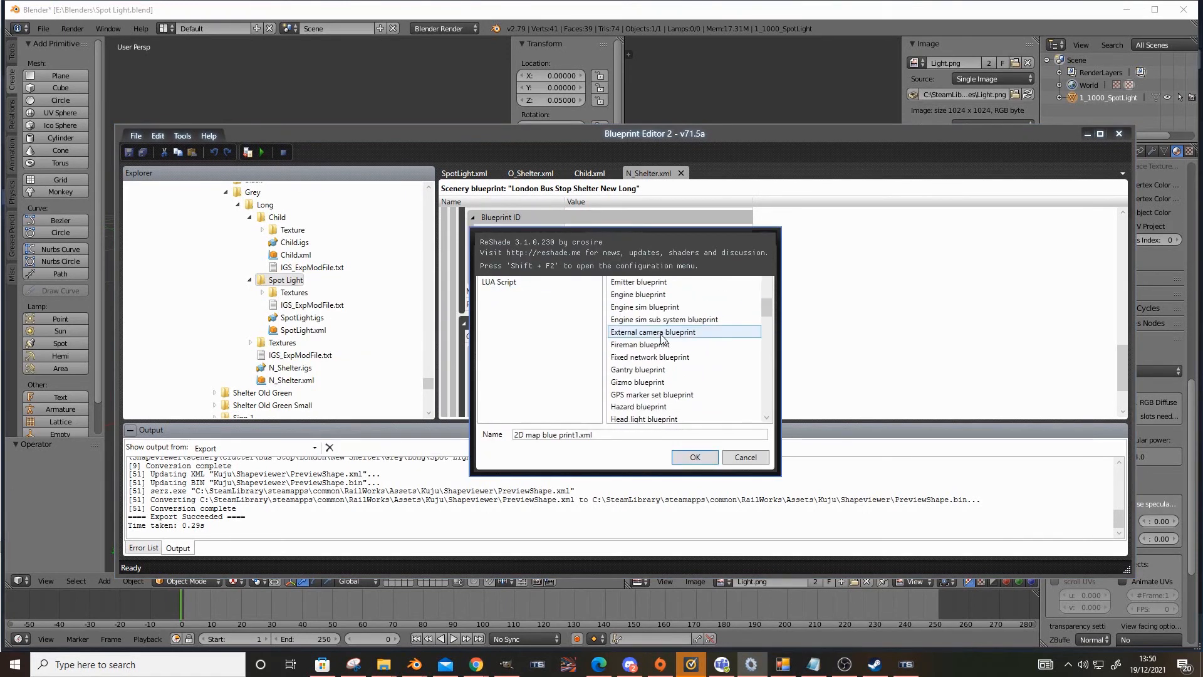
scroll(663, 340, "down", 15)
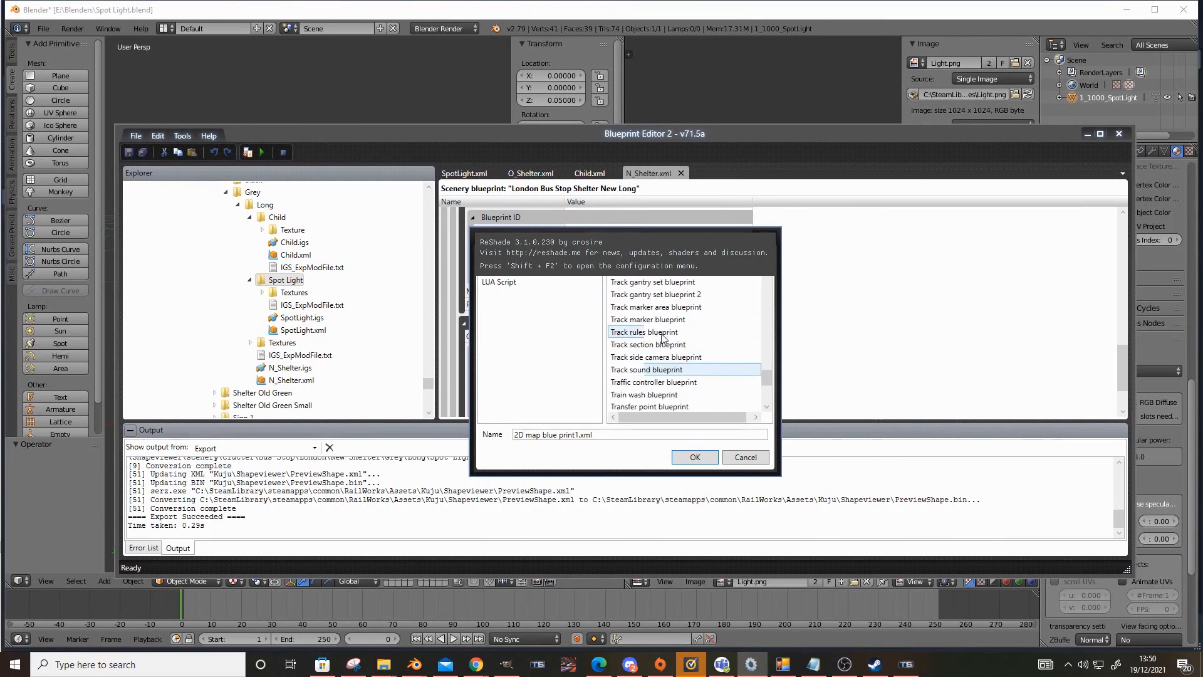
scroll(663, 339, "up", 10)
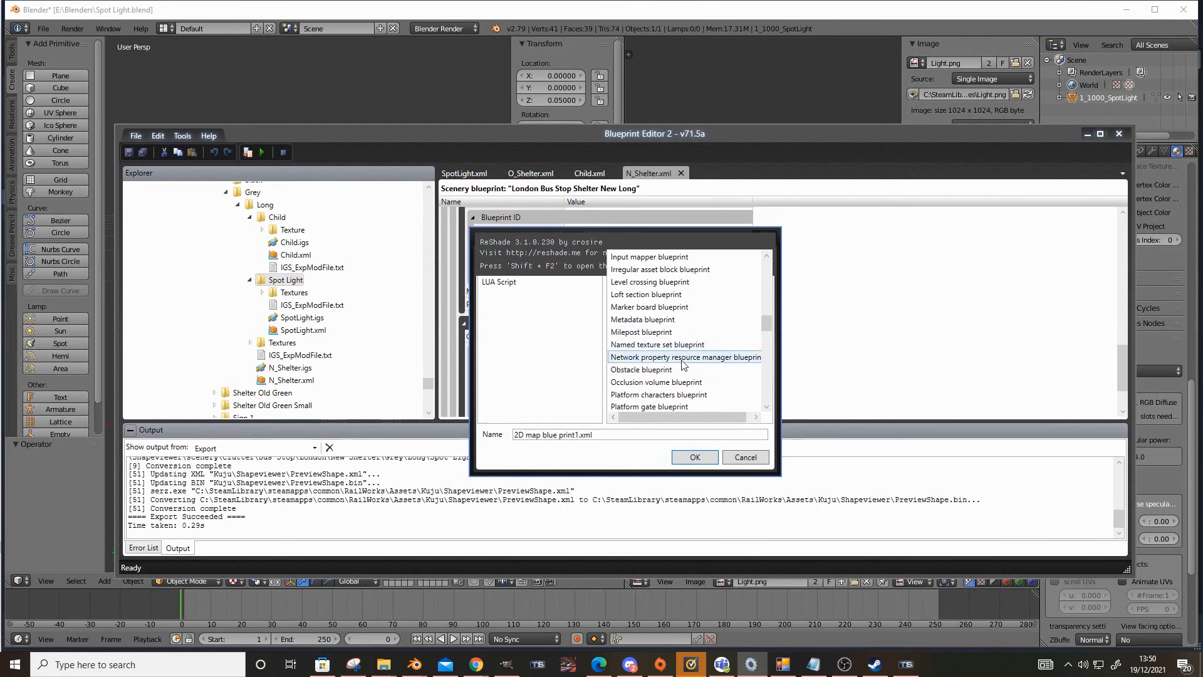
scroll(684, 374, "down", 2)
scroll(668, 363, "down", 1)
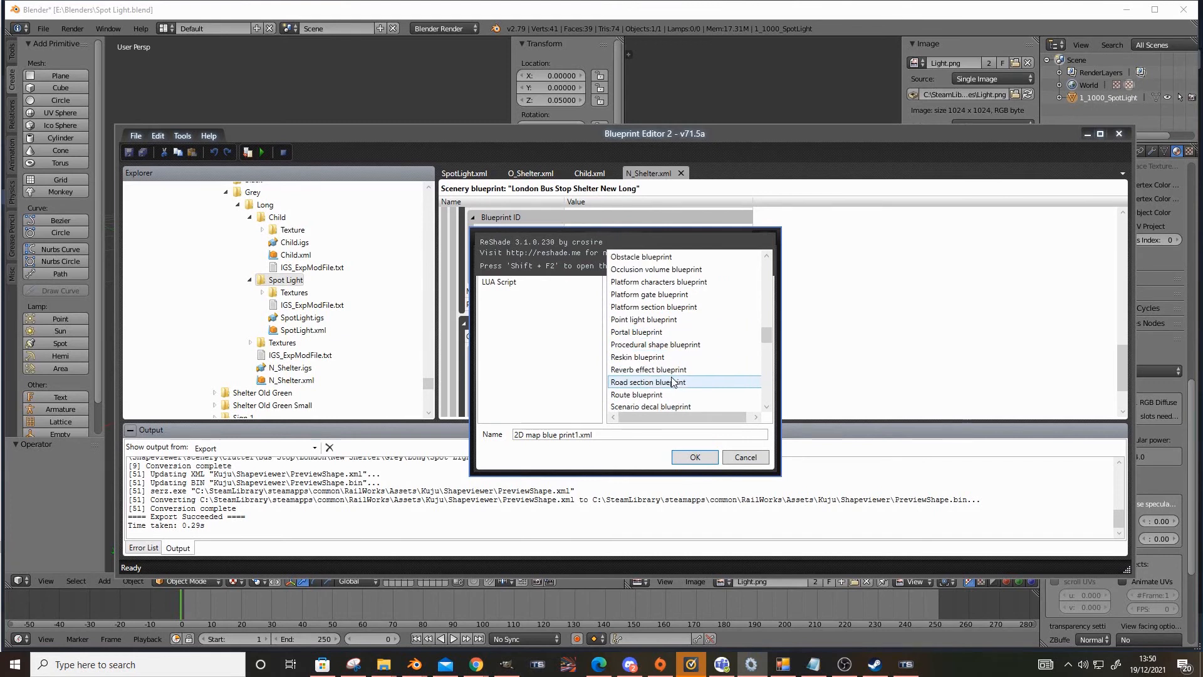
left_click(657, 319)
Step: Name the new blueprint file PointLight.xml and create it
left_click(583, 434)
key("BackSpace")
key("BackSpace")
key("BackSpace")
key("BackSpace")
key("BackSpace")
key("BackSpace")
key("BackSpace")
key("BackSpace")
key("BackSpace")
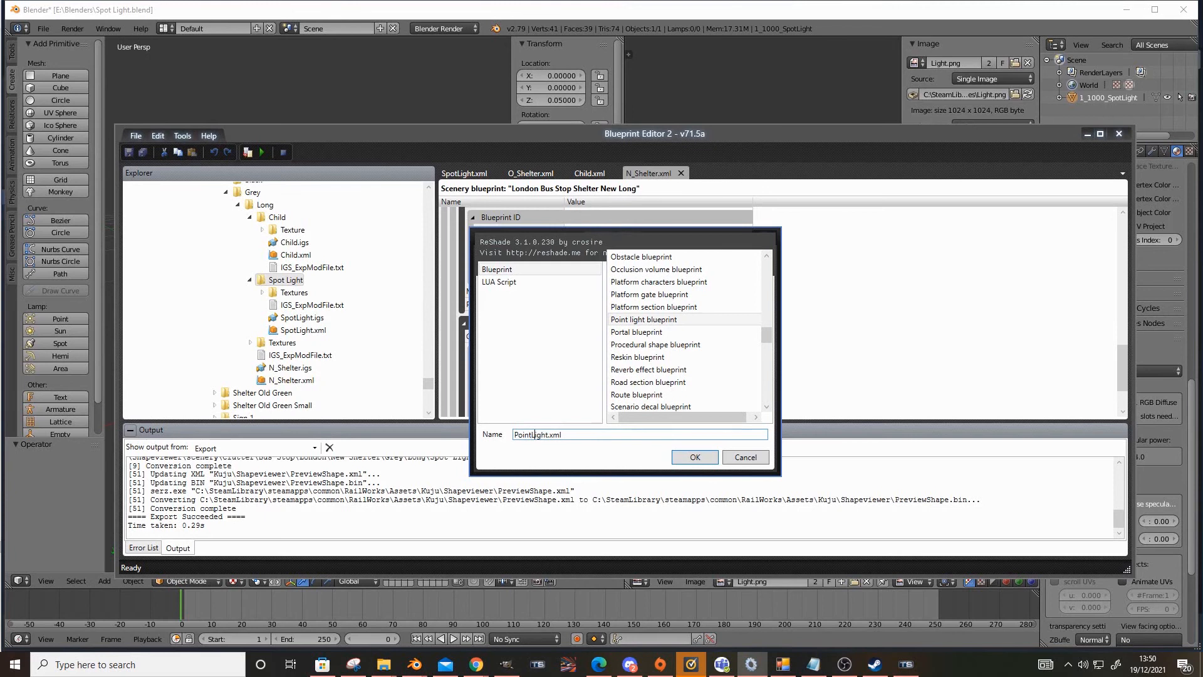
left_click(693, 458)
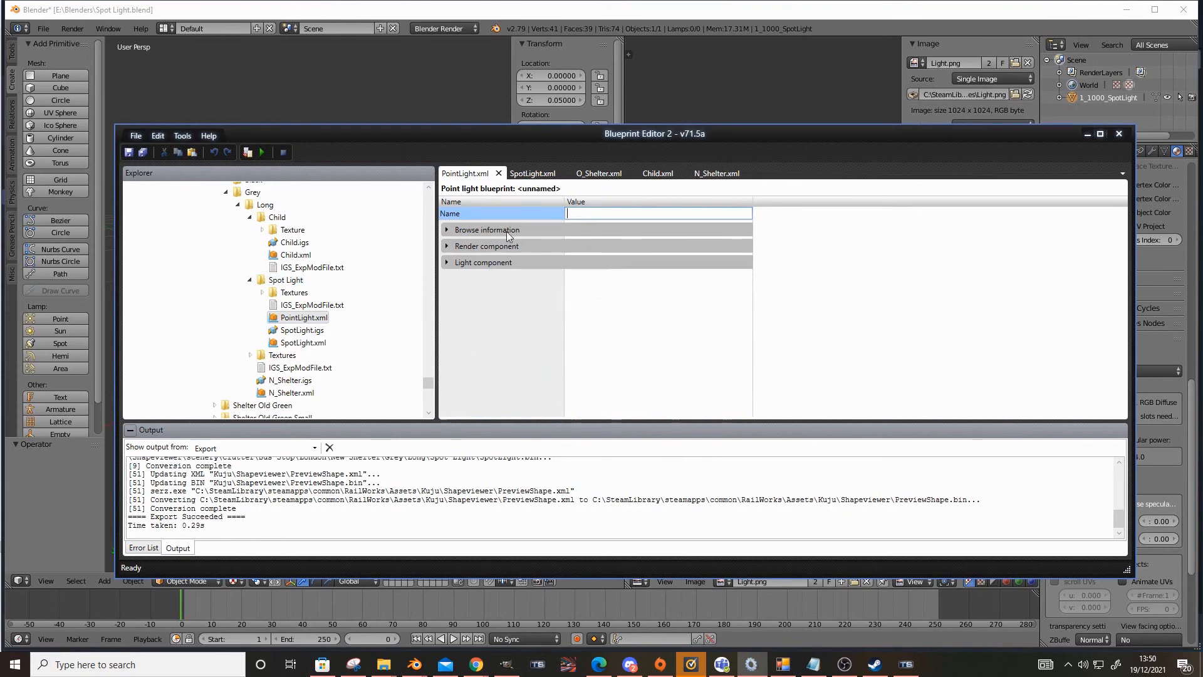
Step: Name the blueprint Point Light and set its render geometry ID to the SpotLight model in the Spot Light folder
type("Point Light")
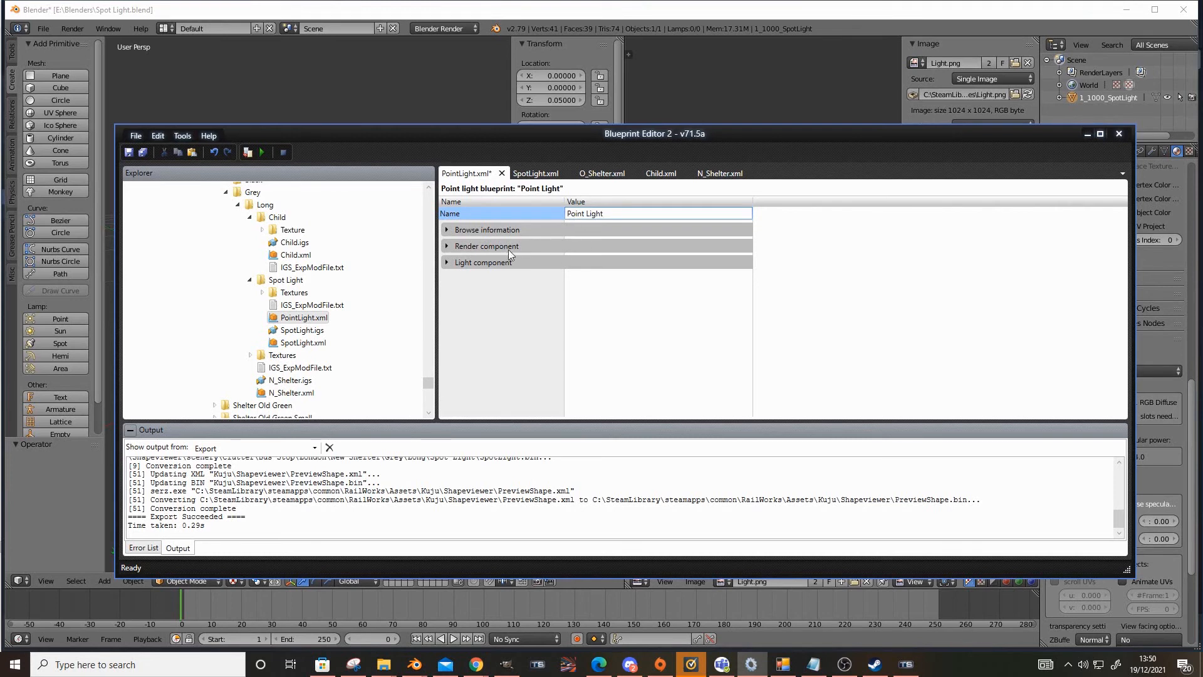
left_click(448, 231)
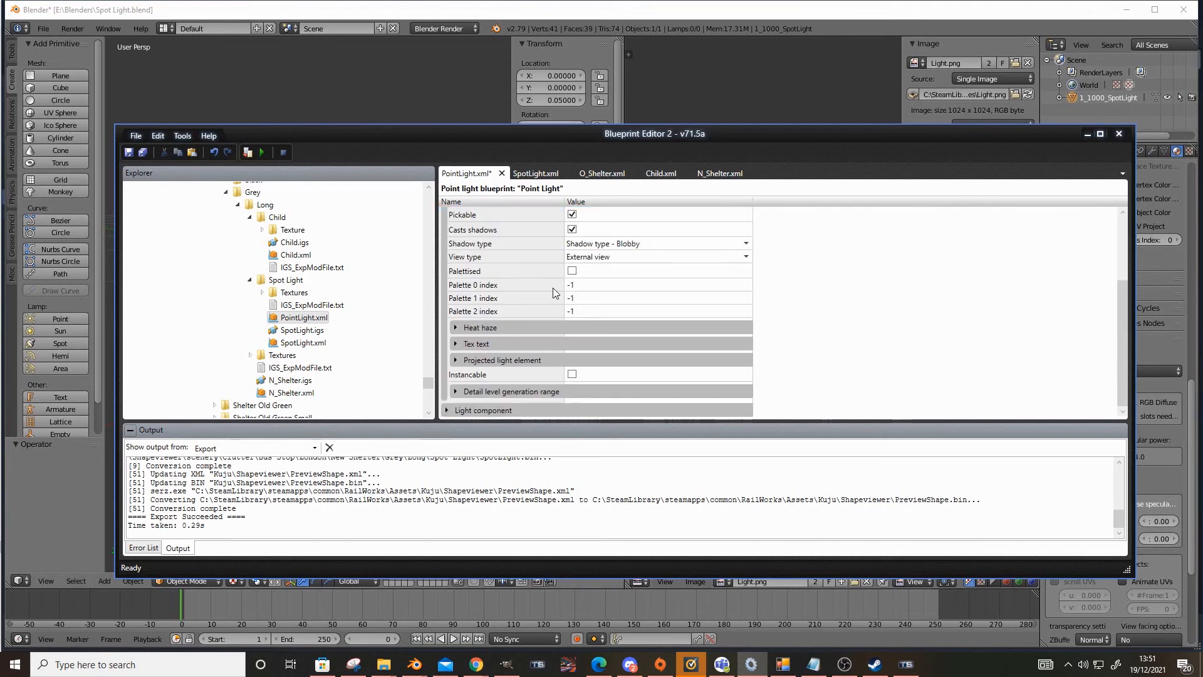
scroll(554, 289, "up", 4)
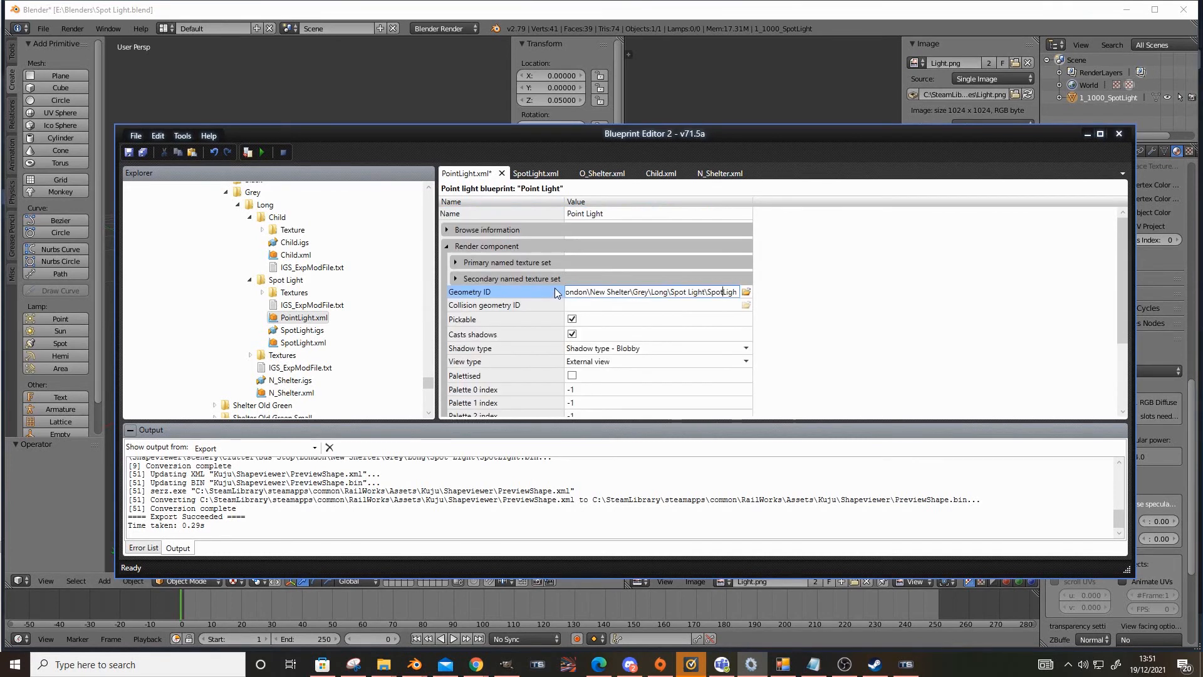
scroll(693, 340, "down", 3)
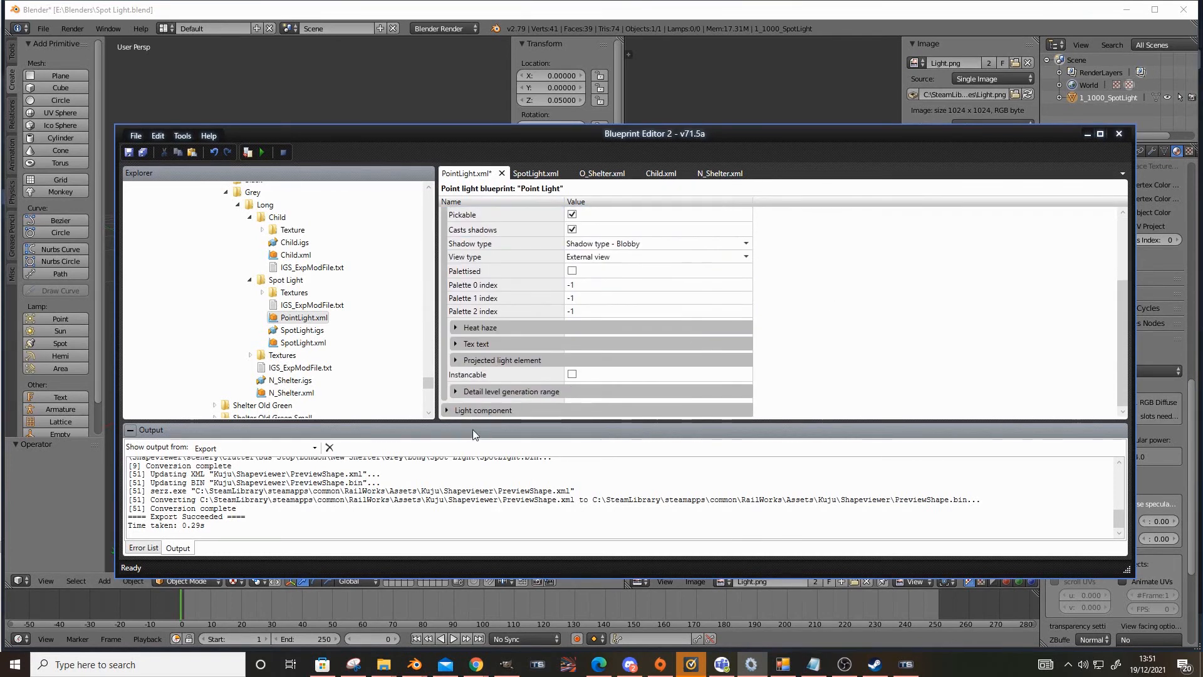
Step: Set the point light's colour to red 1, green 1 and blue 0.7 in its light component
left_click(448, 411)
scroll(518, 397, "down", 2)
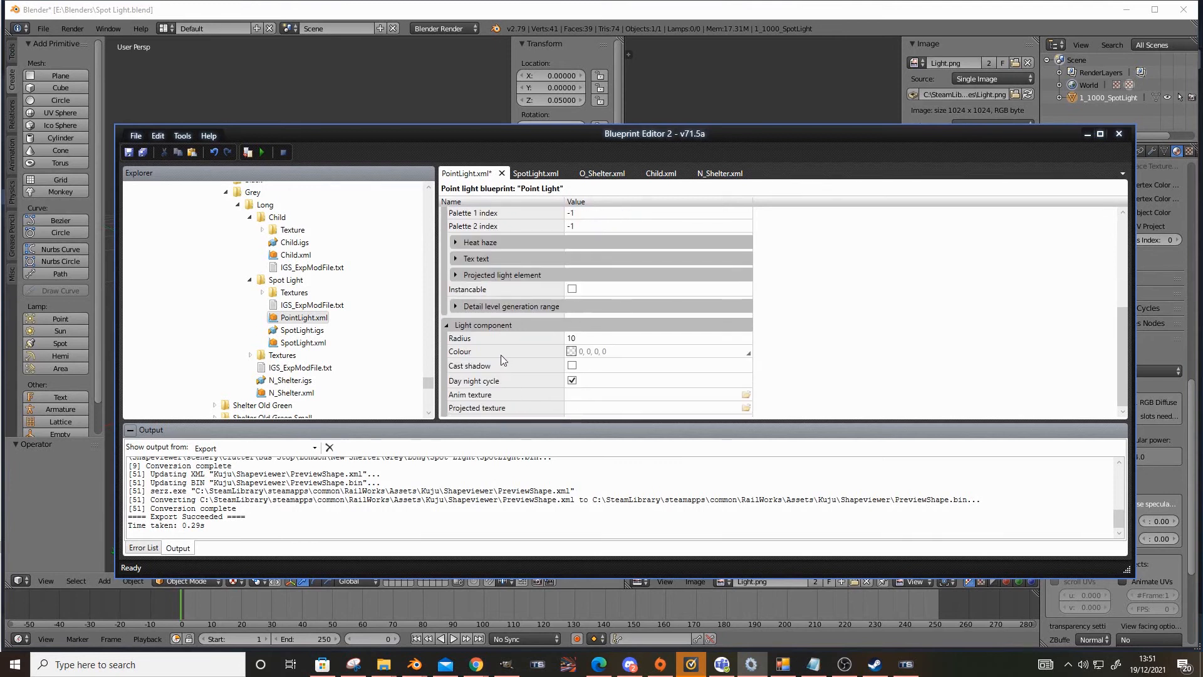
left_click(573, 353)
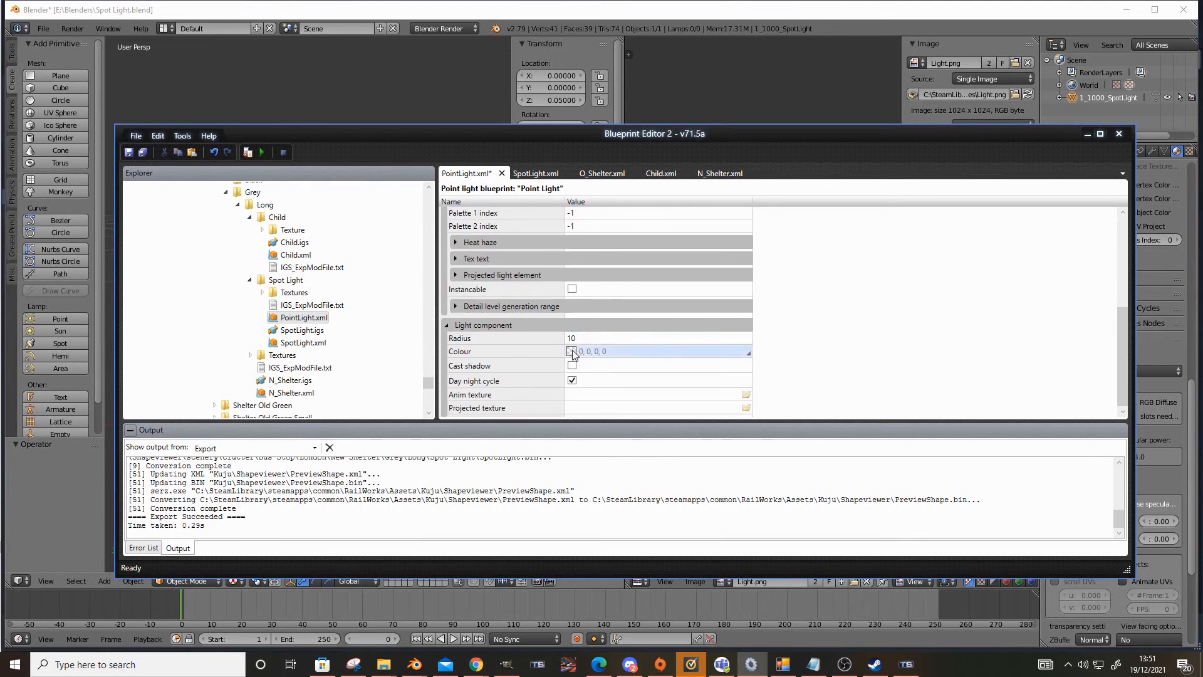
left_click(573, 353)
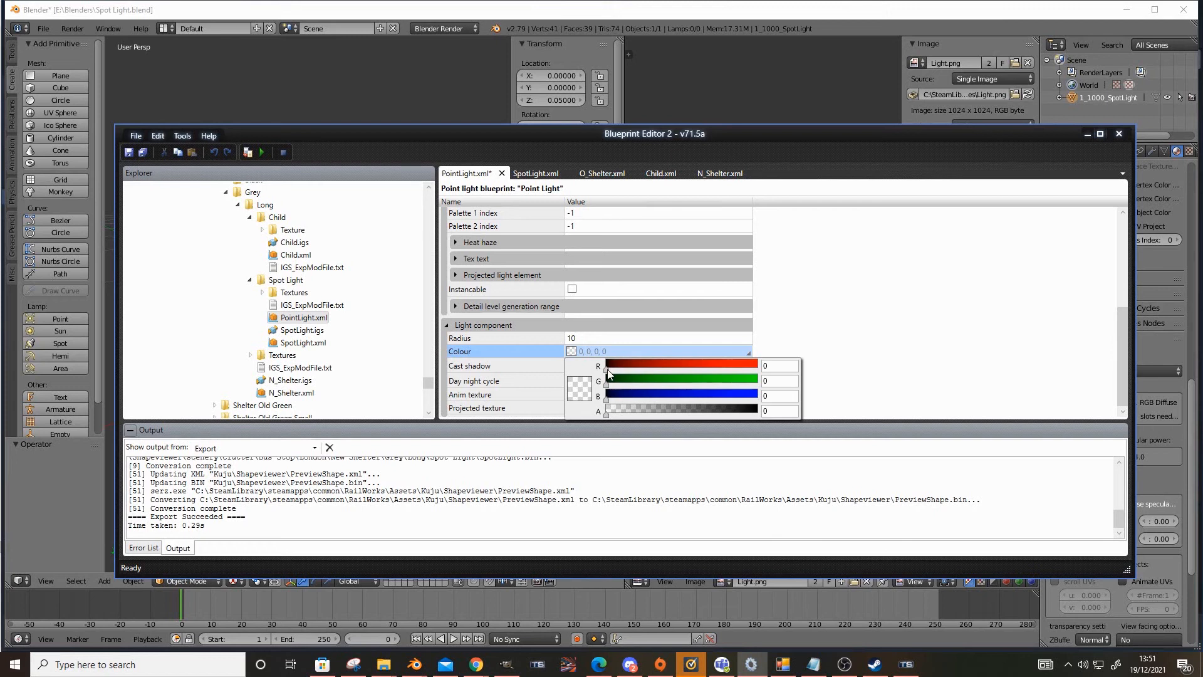
left_click_drag(607, 371, 778, 358)
left_click_drag(608, 384, 768, 383)
left_click_drag(608, 400, 622, 396)
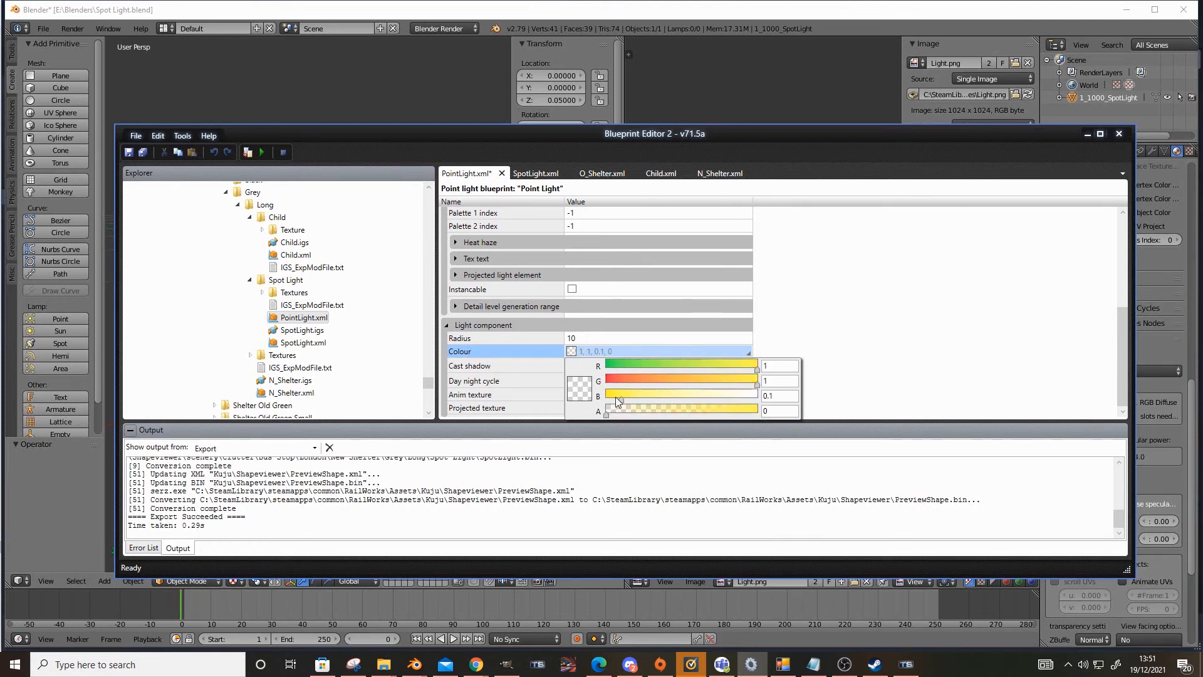
key("BackSpace")
type("7")
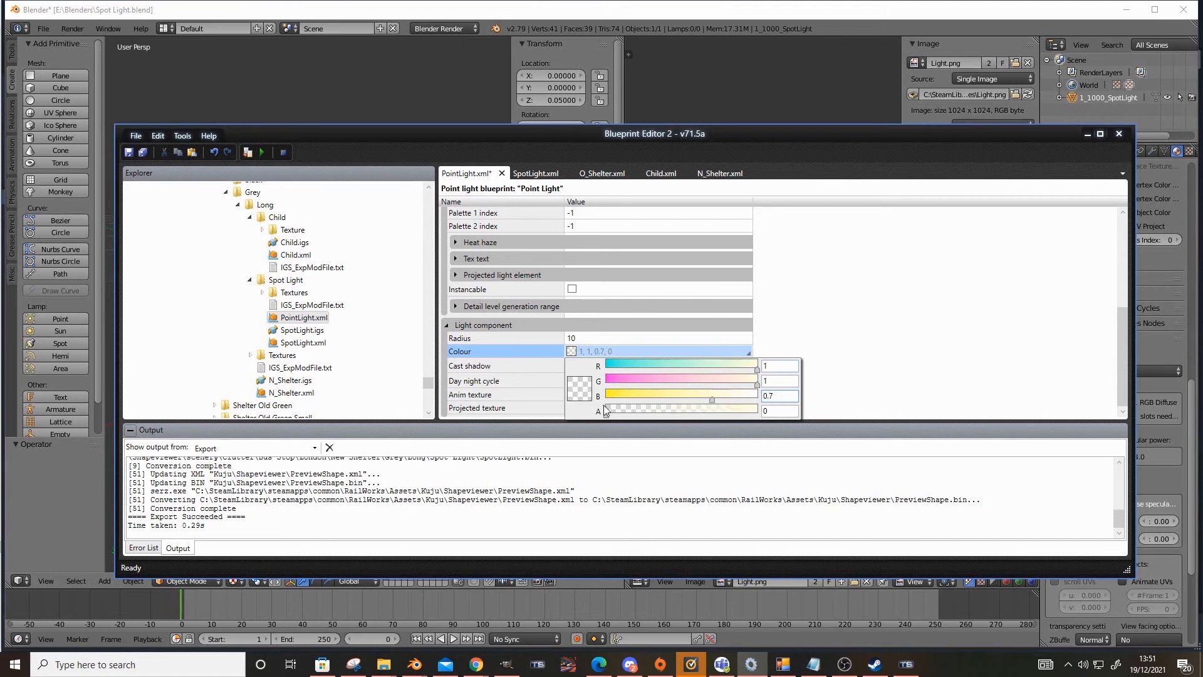
left_click_drag(611, 415, 760, 415)
left_click(845, 326)
Step: Export and preview the point light, and try raising it vertically to check its illumination
key("F5")
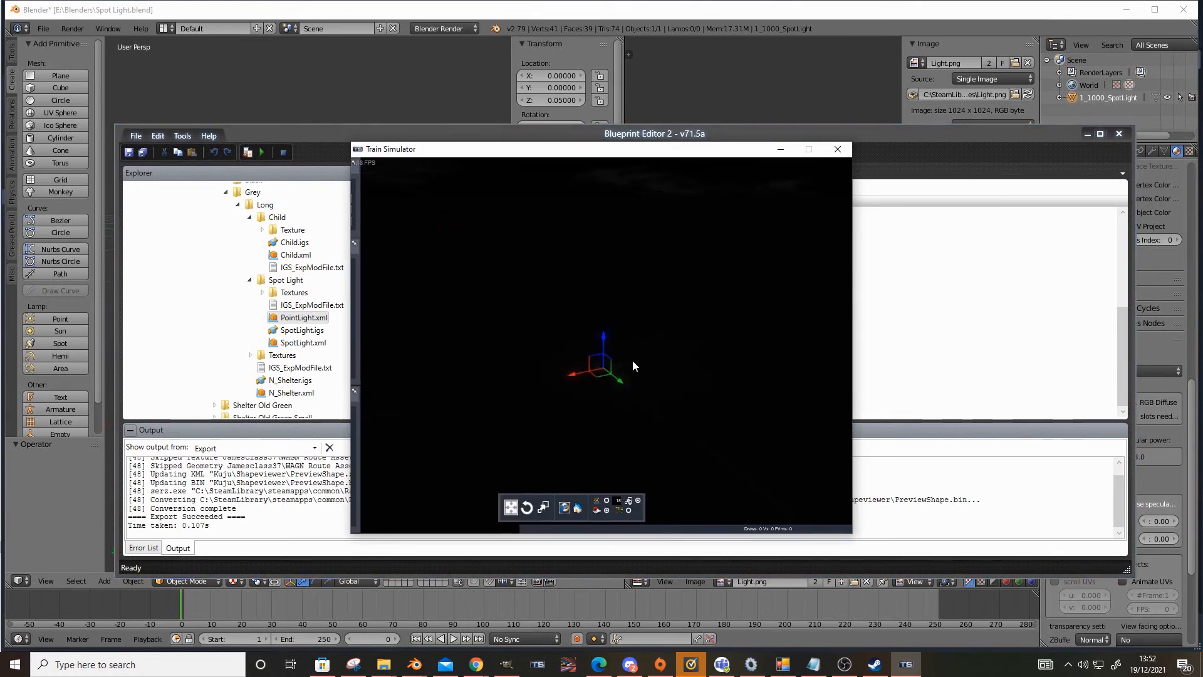
left_click_drag(604, 344, 632, 224)
left_click(900, 374)
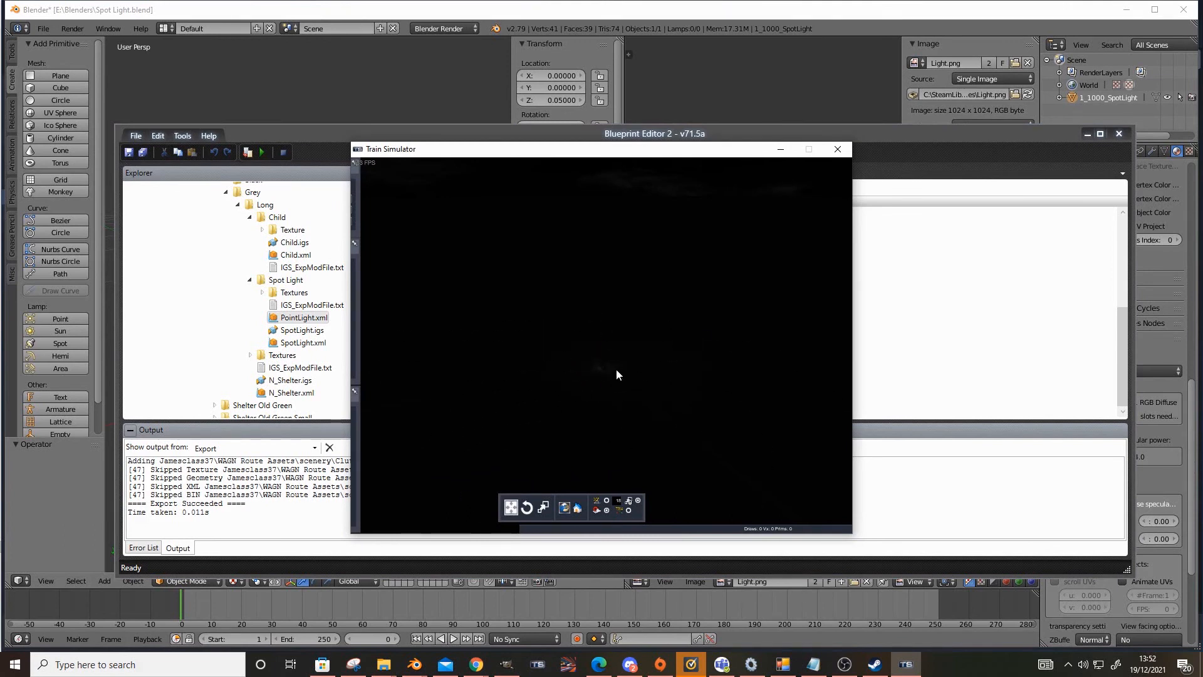
mouse_move(605, 344)
left_mouse_down()
mouse_move(604, 276)
mouse_move(604, 344)
left_mouse_up()
left_click(917, 360)
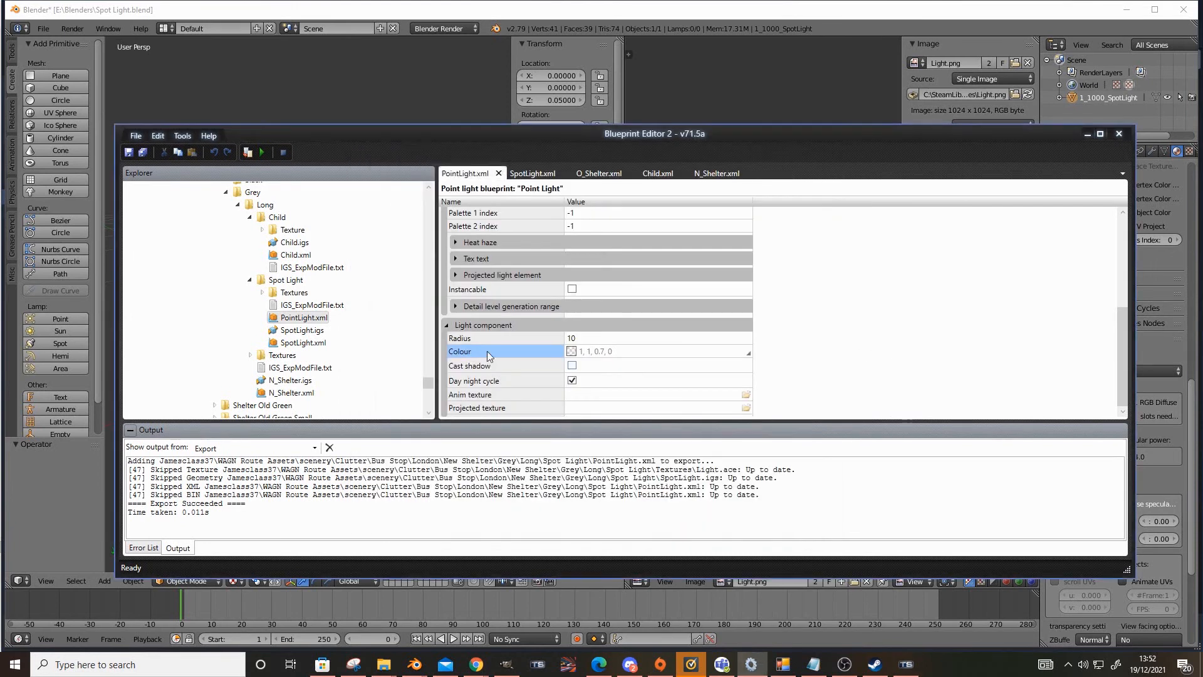
Step: Set the point light's colour alpha to 1 and its radius to 5, then export and preview it
left_click(571, 352)
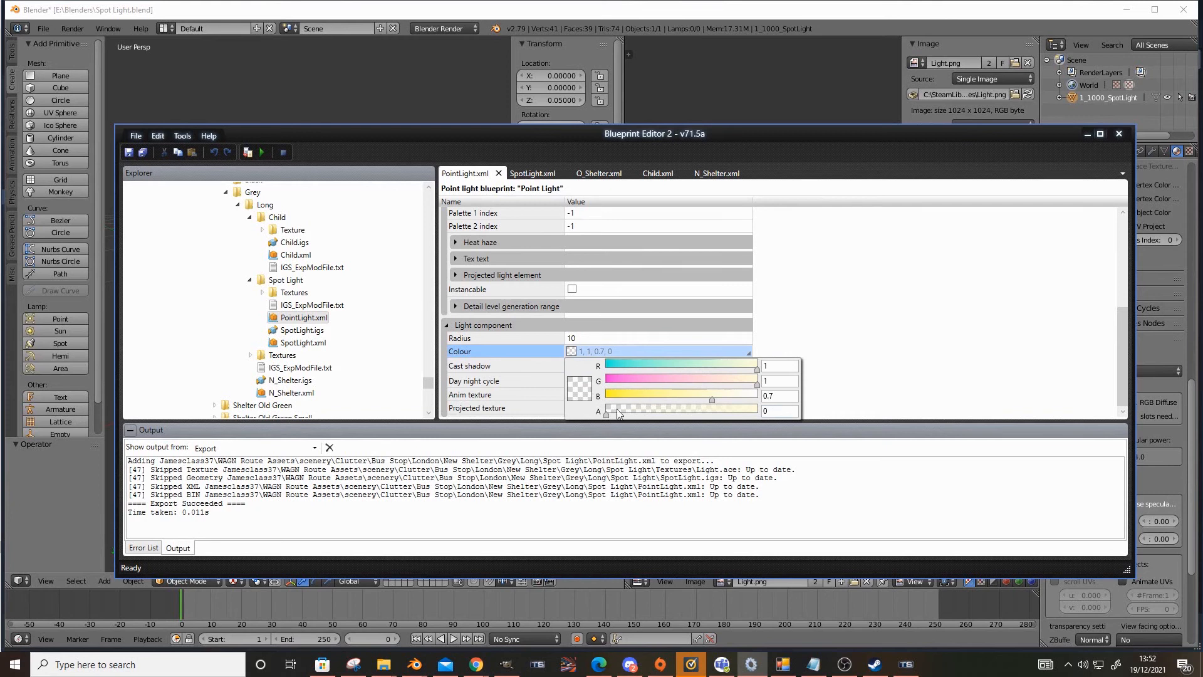
left_click_drag(608, 416, 810, 417)
left_click(865, 384)
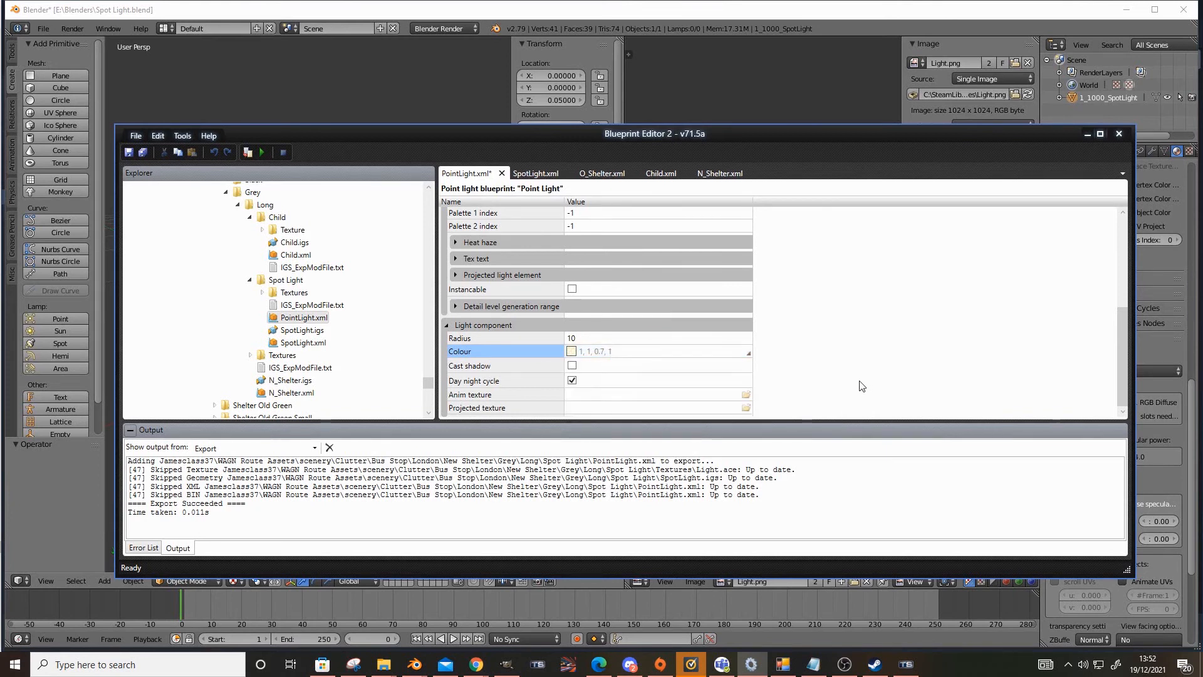
left_click(577, 339)
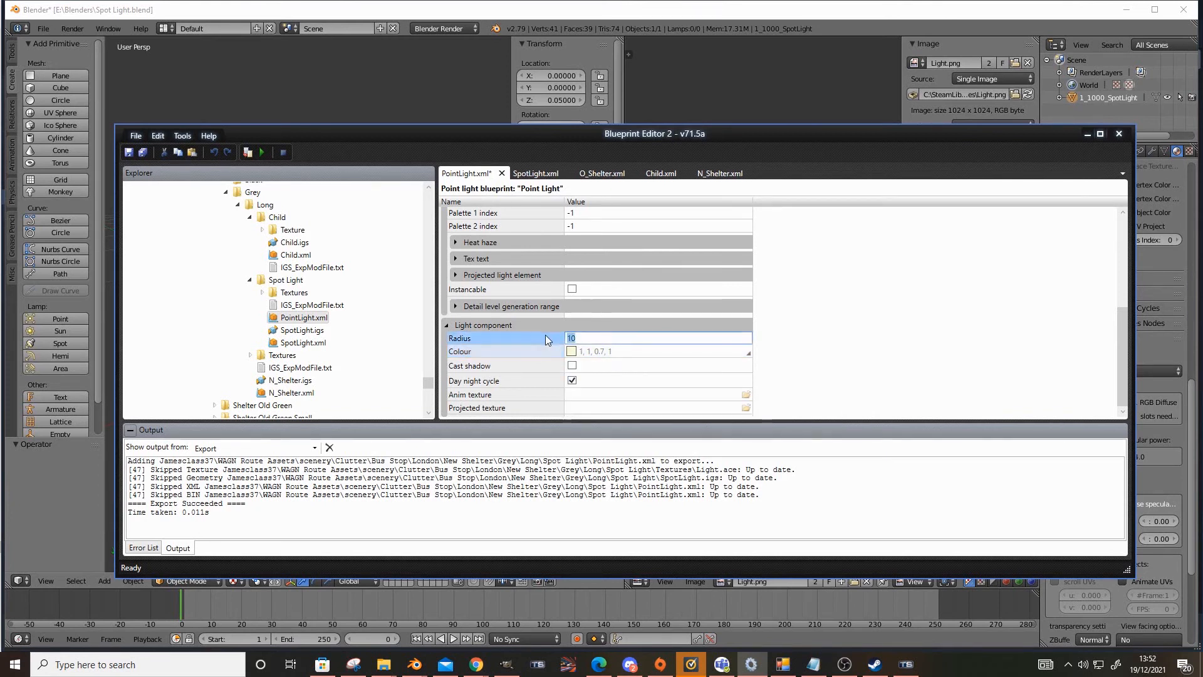
type("5")
key("F5")
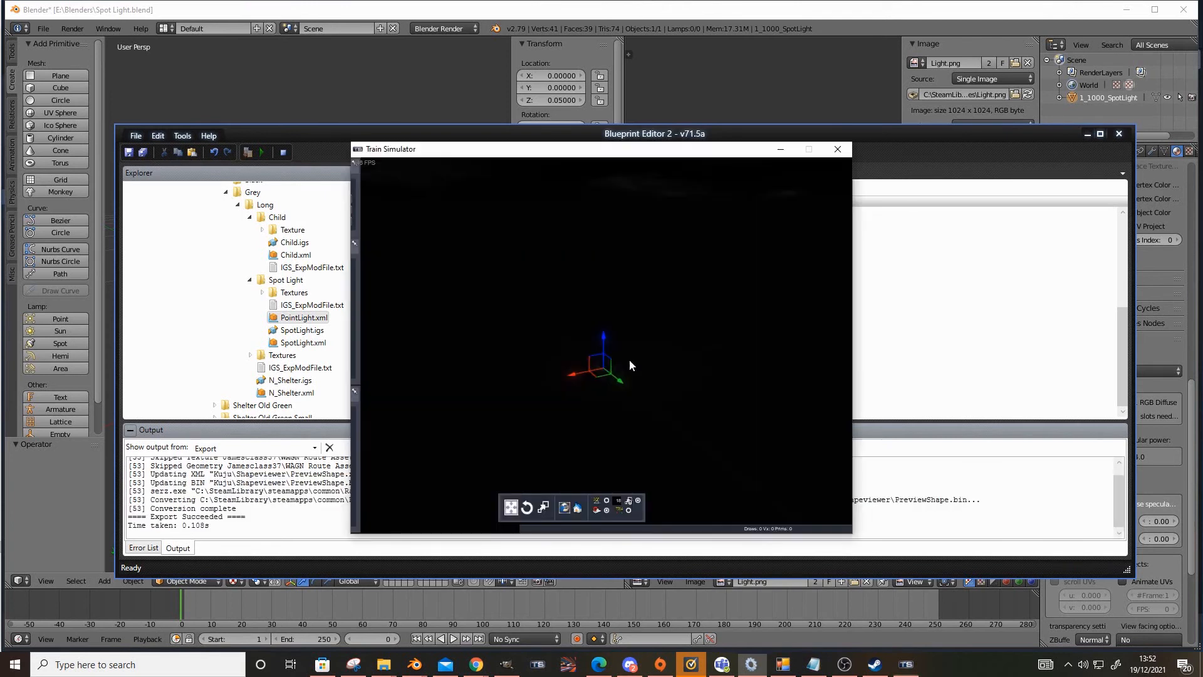
Step: Change the second child's blueprint ID in N_Shelter.xml to PointLight.xml in the Spot Light folder and preview the shelter
double_click(292, 393)
scroll(702, 361, "down", 2)
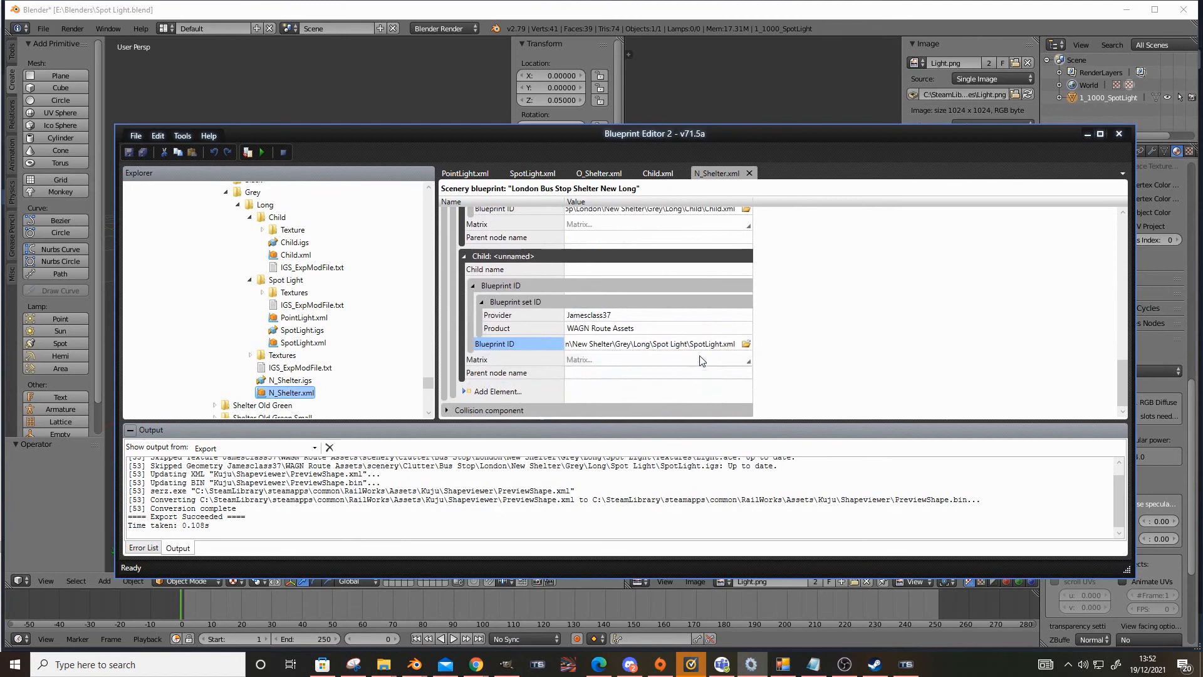
key("BackSpace")
key("BackSpace")
key("BackSpace")
key("BackSpace")
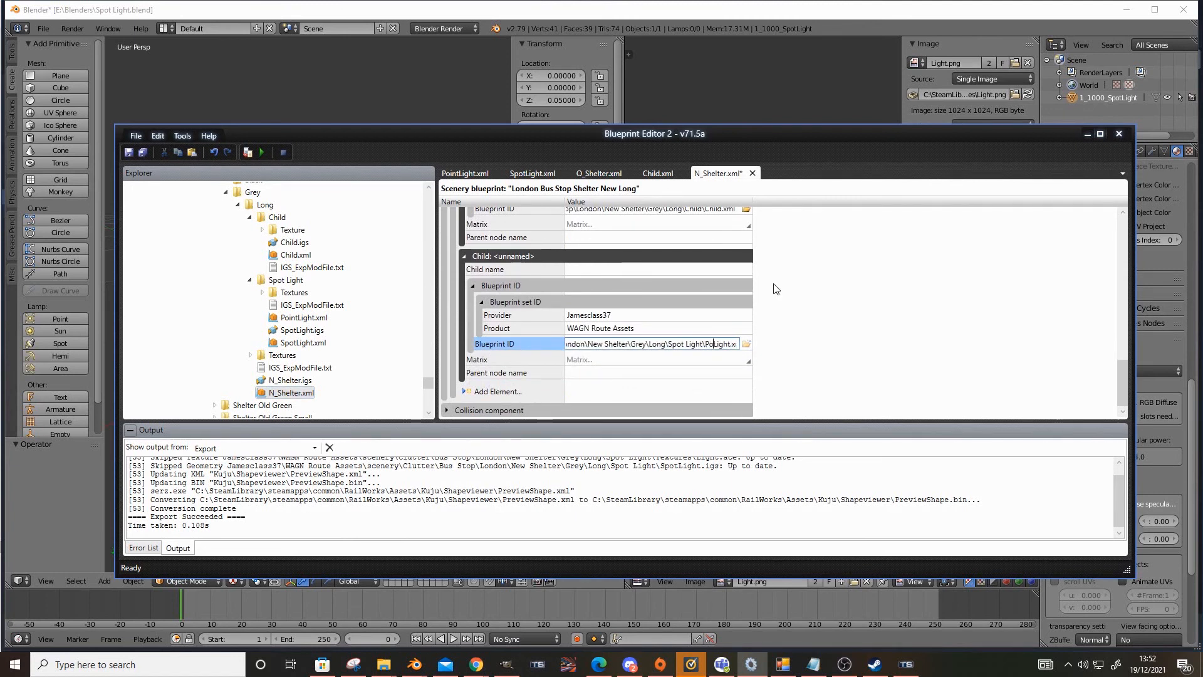
key("F5")
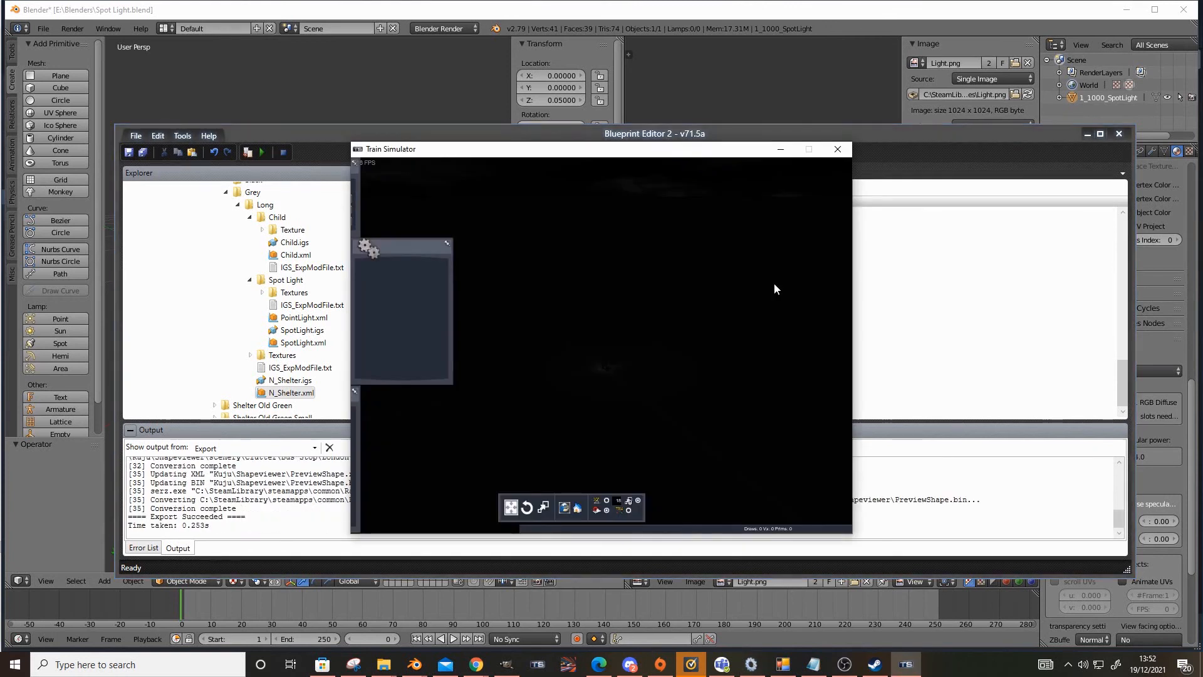
Step: Examine how the point light illuminates the shelter and the surrounding ground from near and far
right_click_drag(651, 419, 668, 370)
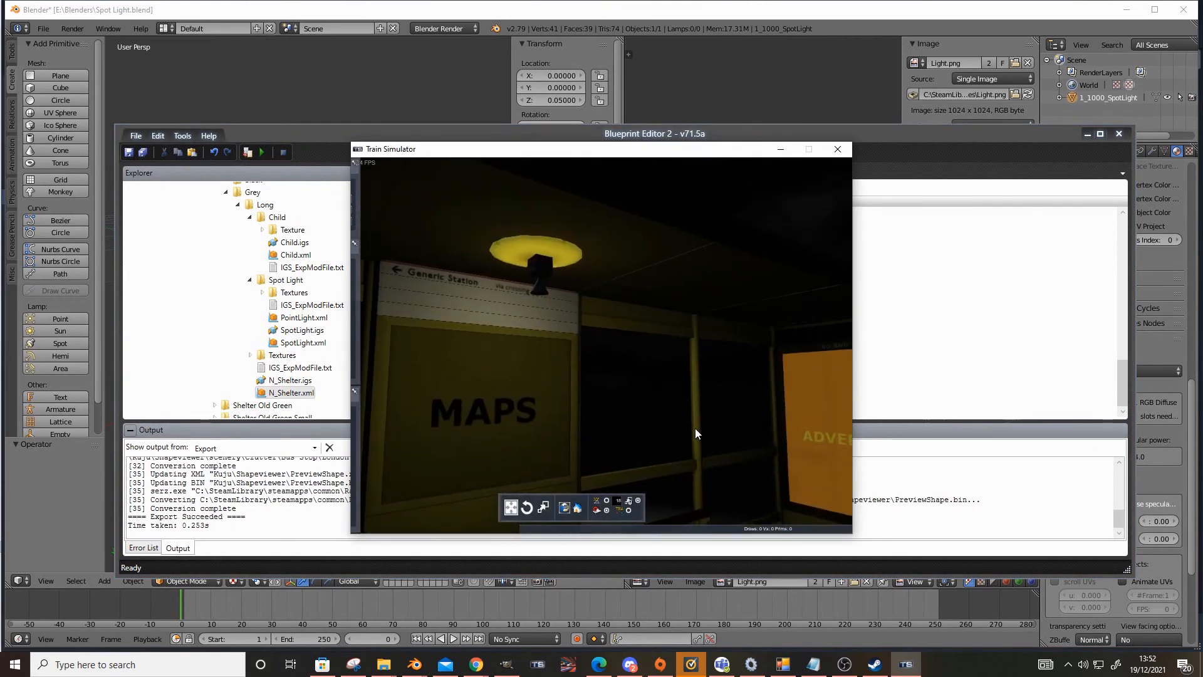
scroll(696, 429, "down", 5)
mouse_move(708, 483)
right_mouse_down()
mouse_move(692, 502)
mouse_move(710, 487)
right_mouse_up()
scroll(692, 501, "up", 2)
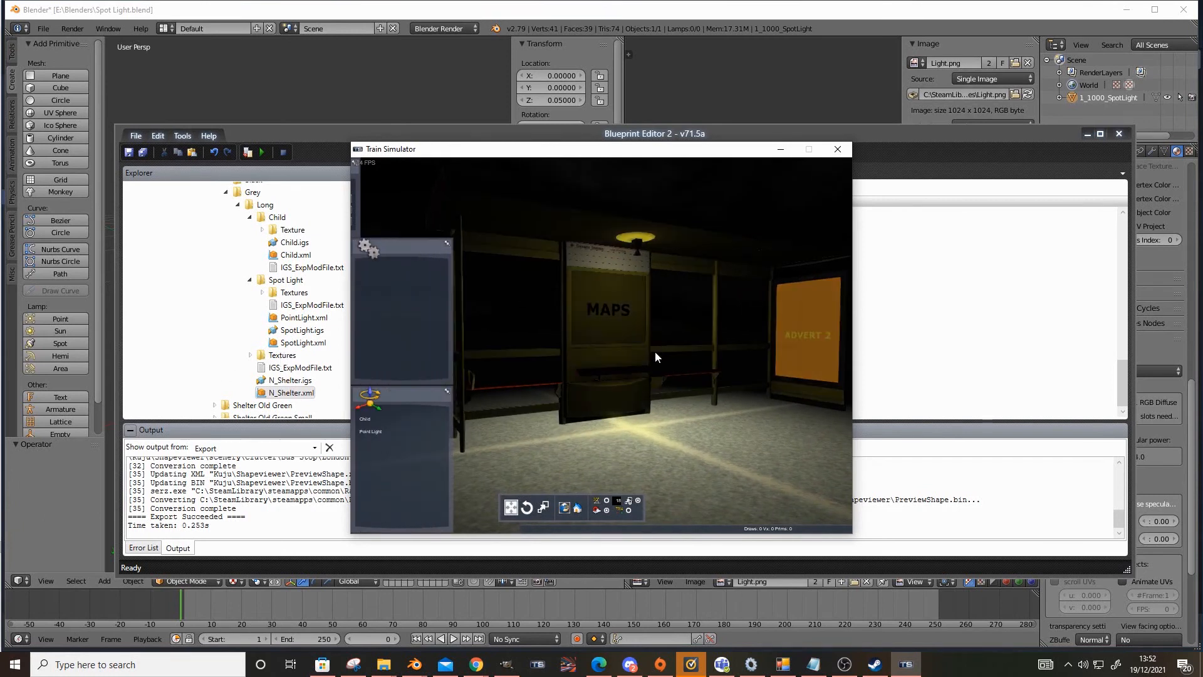
scroll(669, 453, "down", 4)
right_click_drag(678, 462, 665, 453)
scroll(662, 452, "up", 3)
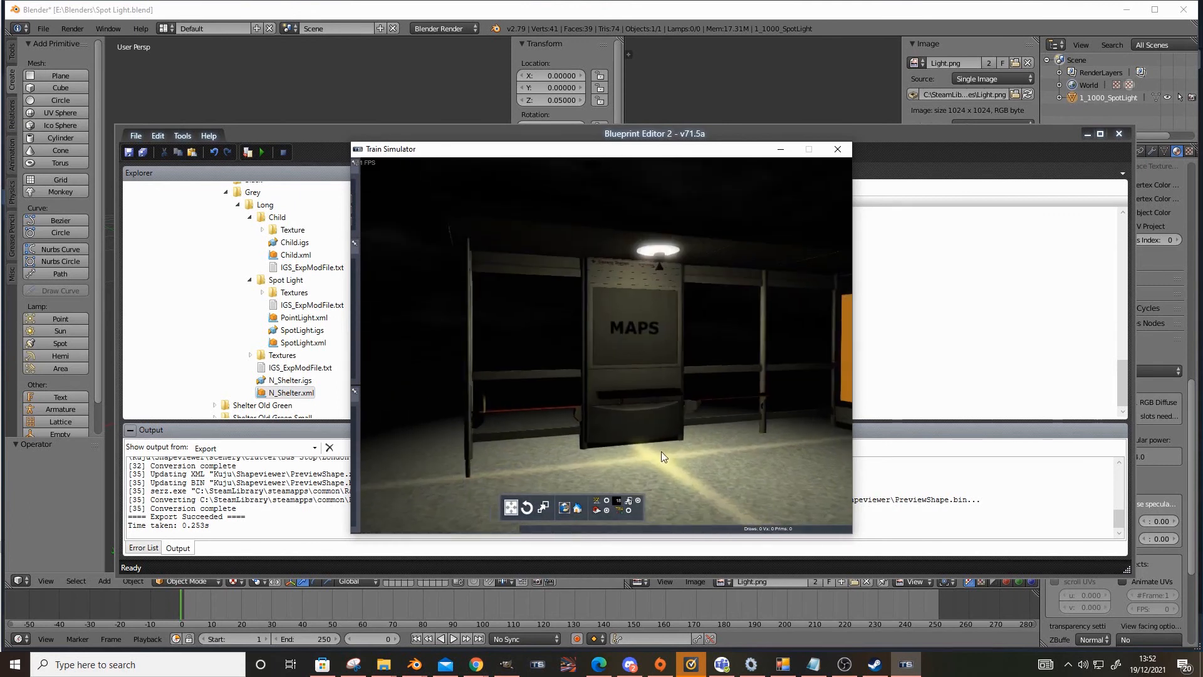
scroll(661, 453, "down", 4)
scroll(657, 450, "down", 2)
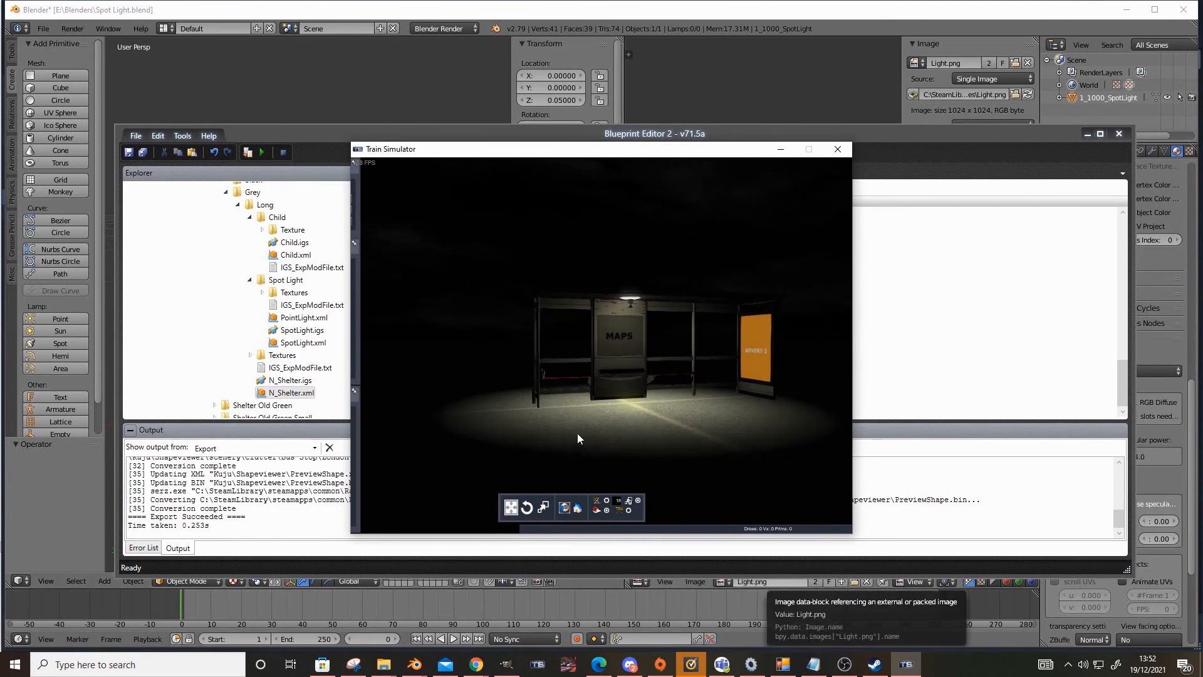
scroll(698, 485, "up", 3)
scroll(699, 485, "down", 3)
Step: Set the point light's radius to 3 in PointLight.xml, export it and preview the shelter again
double_click(298, 342)
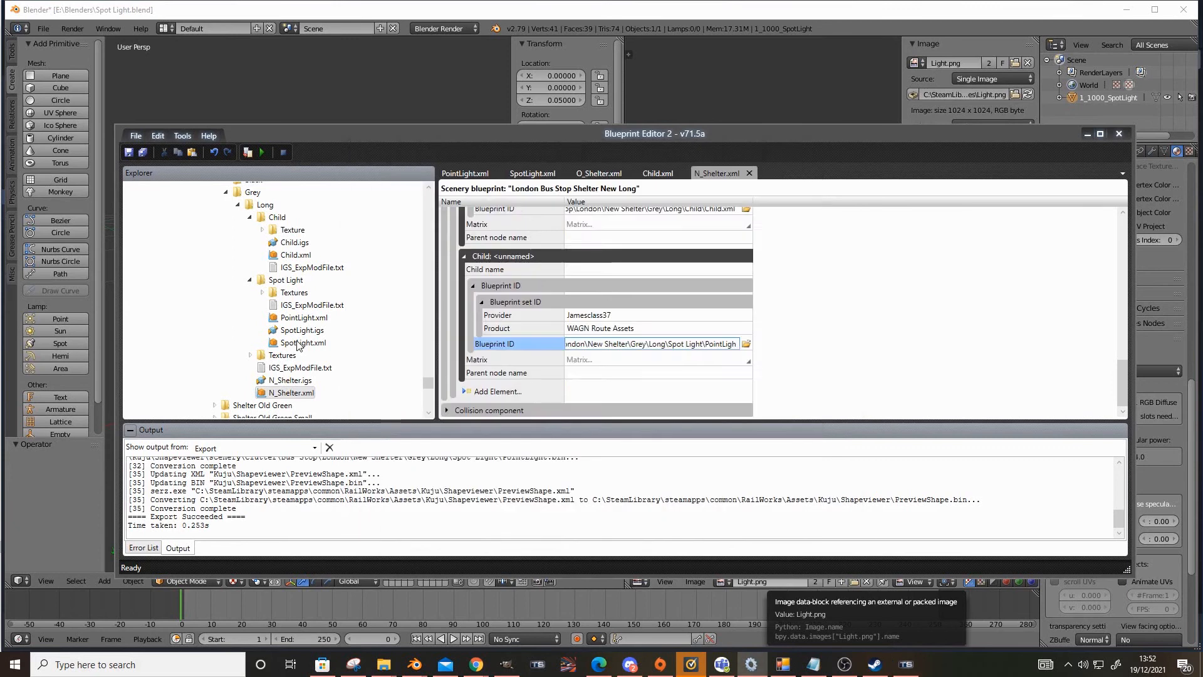
left_click(325, 306)
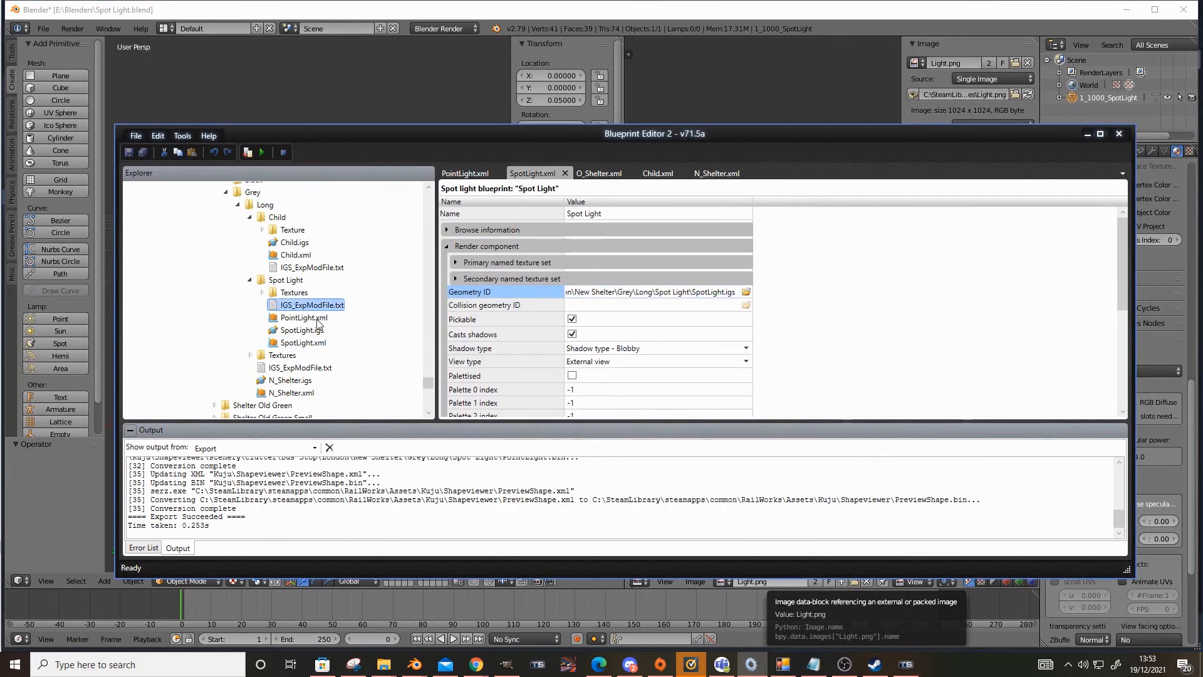
left_click(314, 318)
double_click(315, 318)
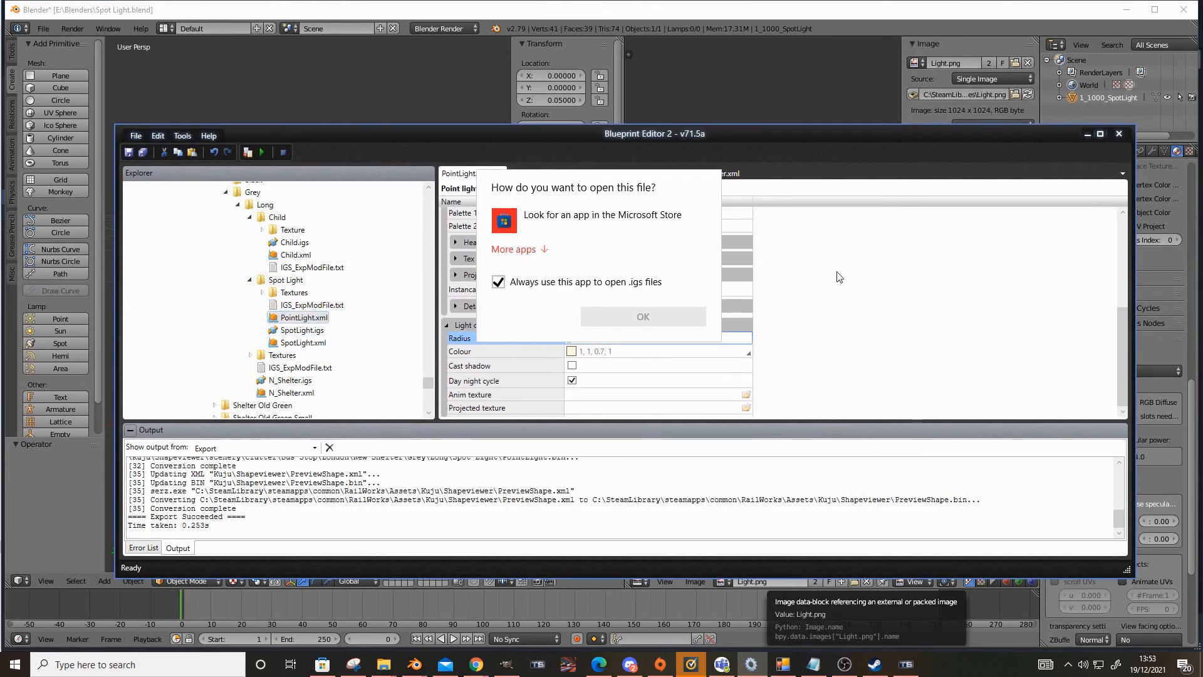
left_click(840, 277)
left_click(580, 339)
key("BackSpace")
type("3")
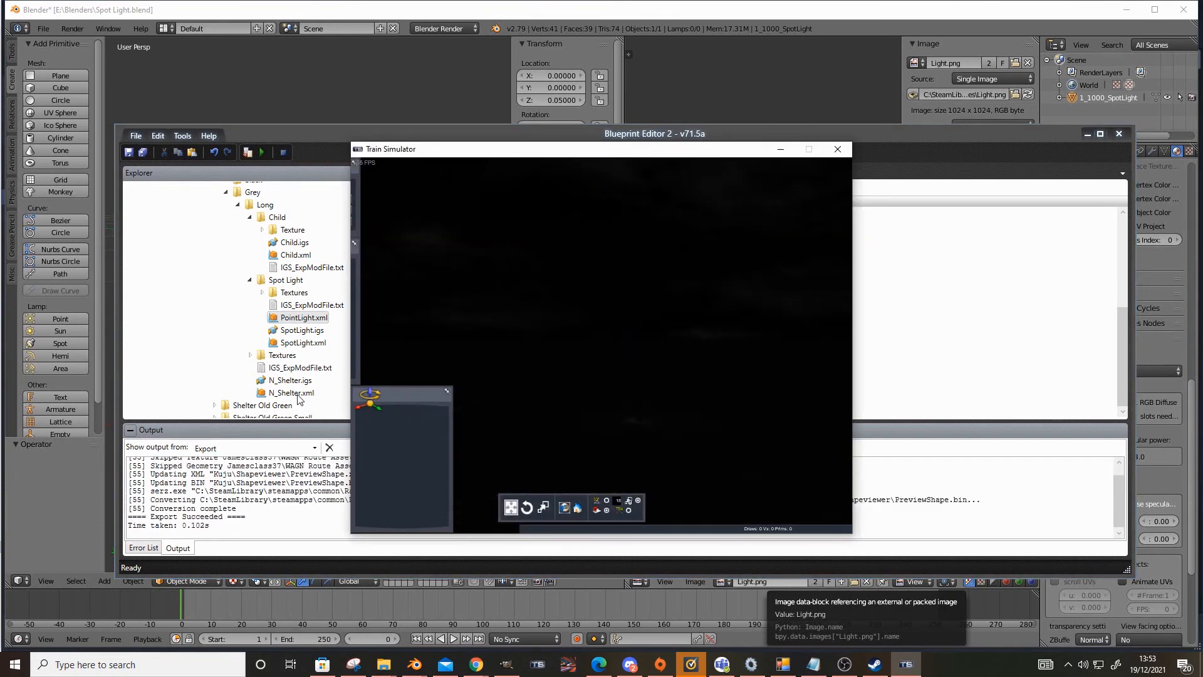
double_click(297, 395)
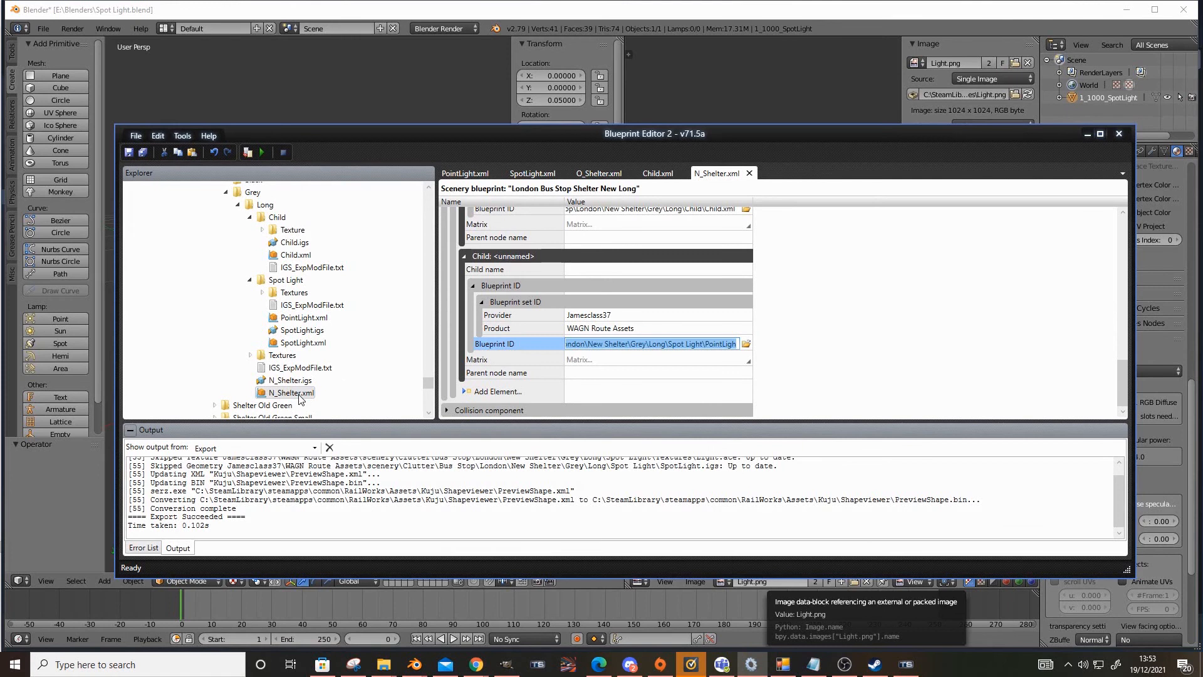
key("F5")
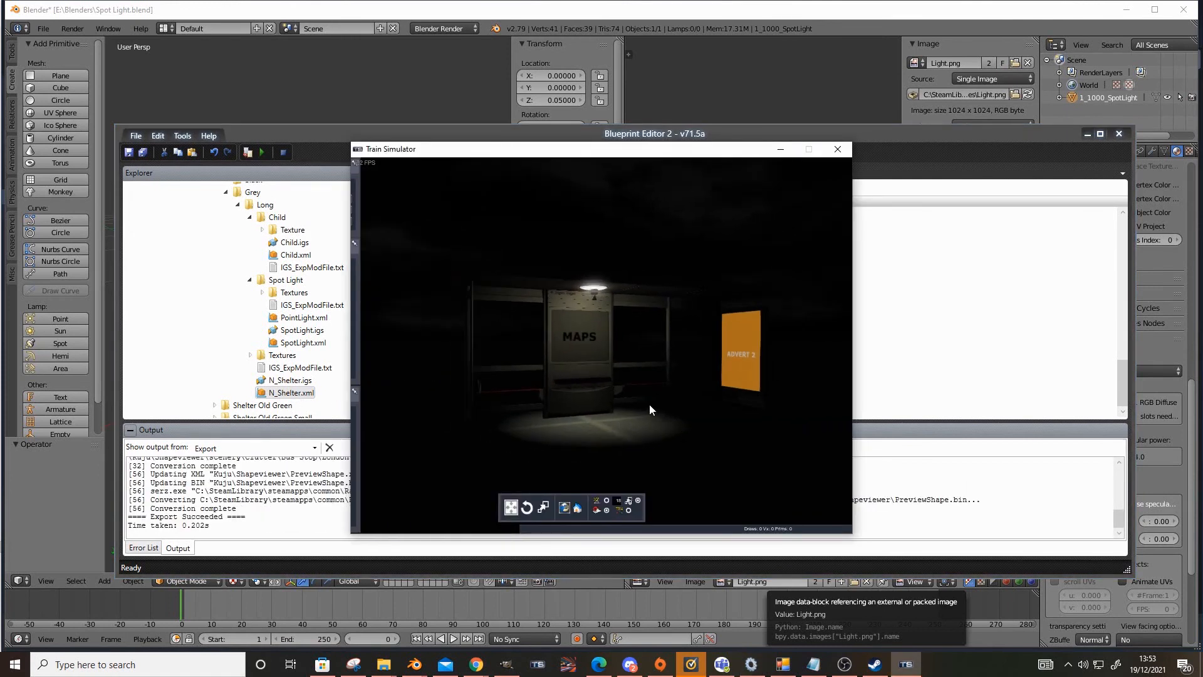
Step: Examine the radius 3 light's spread over the shelter's roof, panels and ground from several viewpoints
right_click_drag(618, 426, 629, 390)
key("Up")
key("Up")
key("Down")
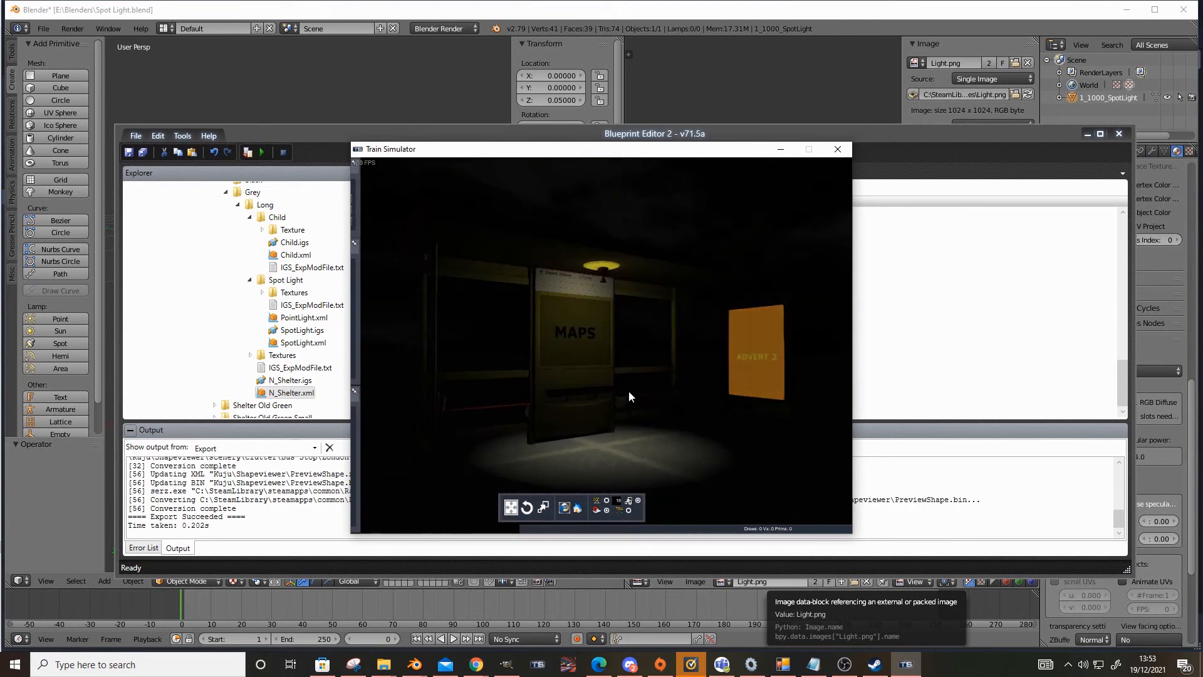
left_click(600, 246)
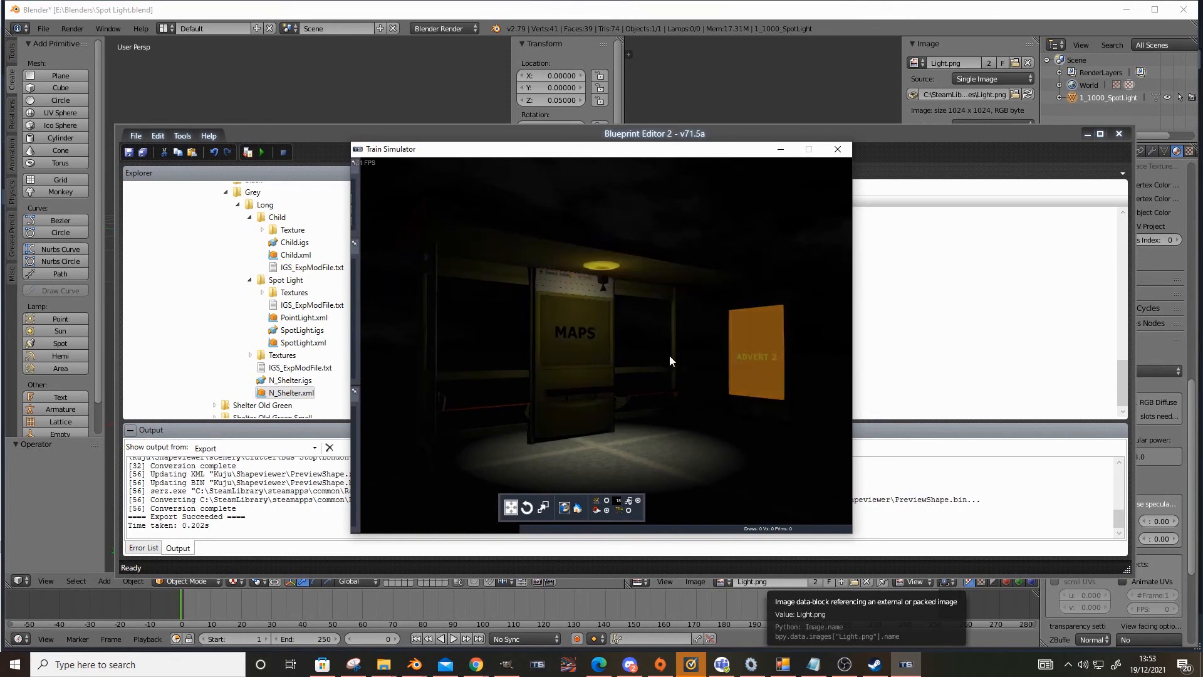
key("Up")
key("Down")
right_click_drag(692, 326, 695, 263)
key("Down")
key("Up")
key("Down")
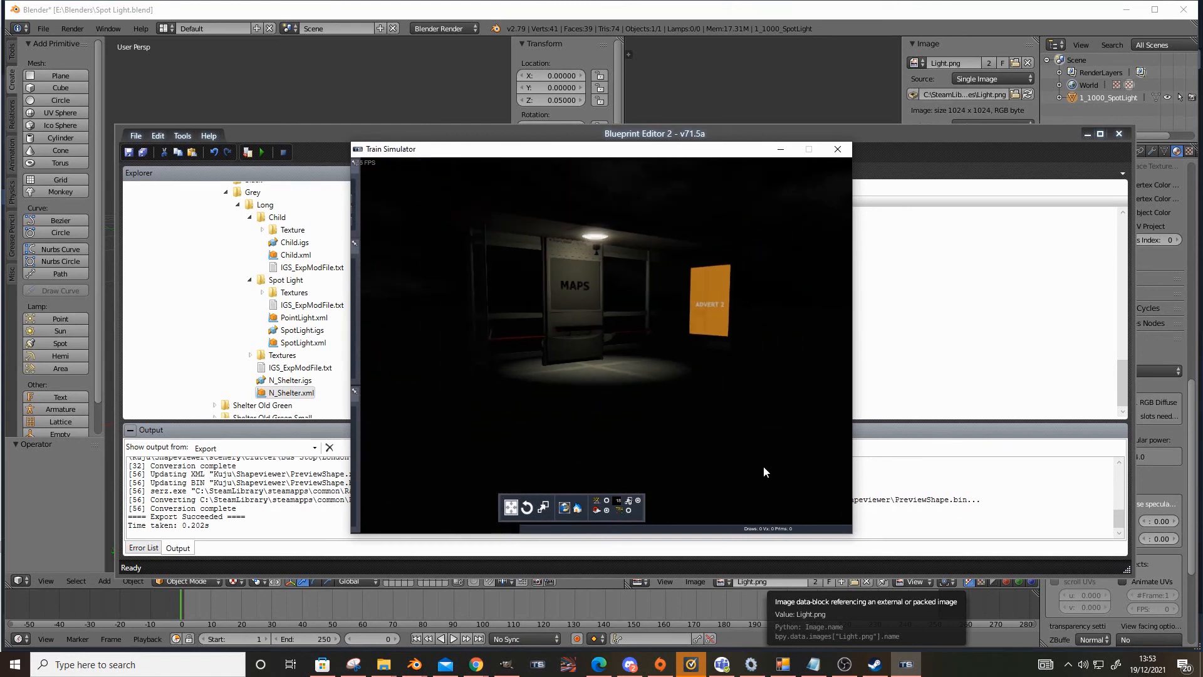
key("Up")
right_click_drag(541, 411, 693, 401)
key("Left")
key("Down")
key("Right")
key("Up")
key("Down")
key("Down")
key("Down")
key("Up")
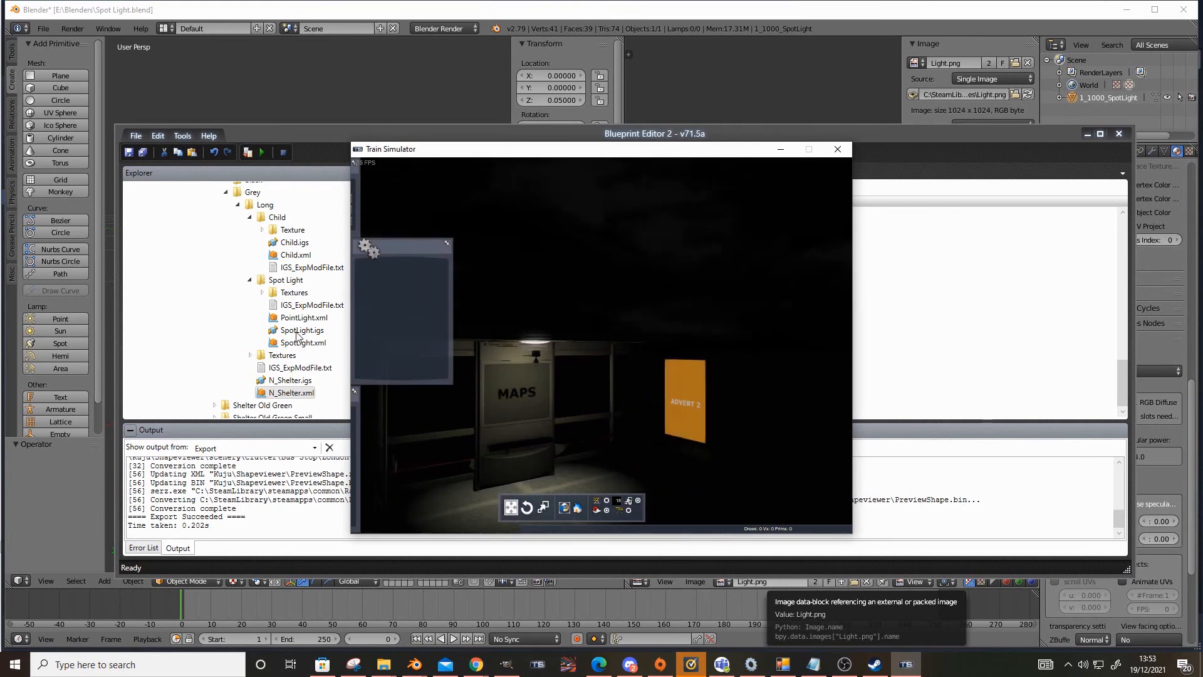
Step: Enable shadow casting for the point light, export it and preview the shelter
left_click(304, 317)
double_click(304, 317)
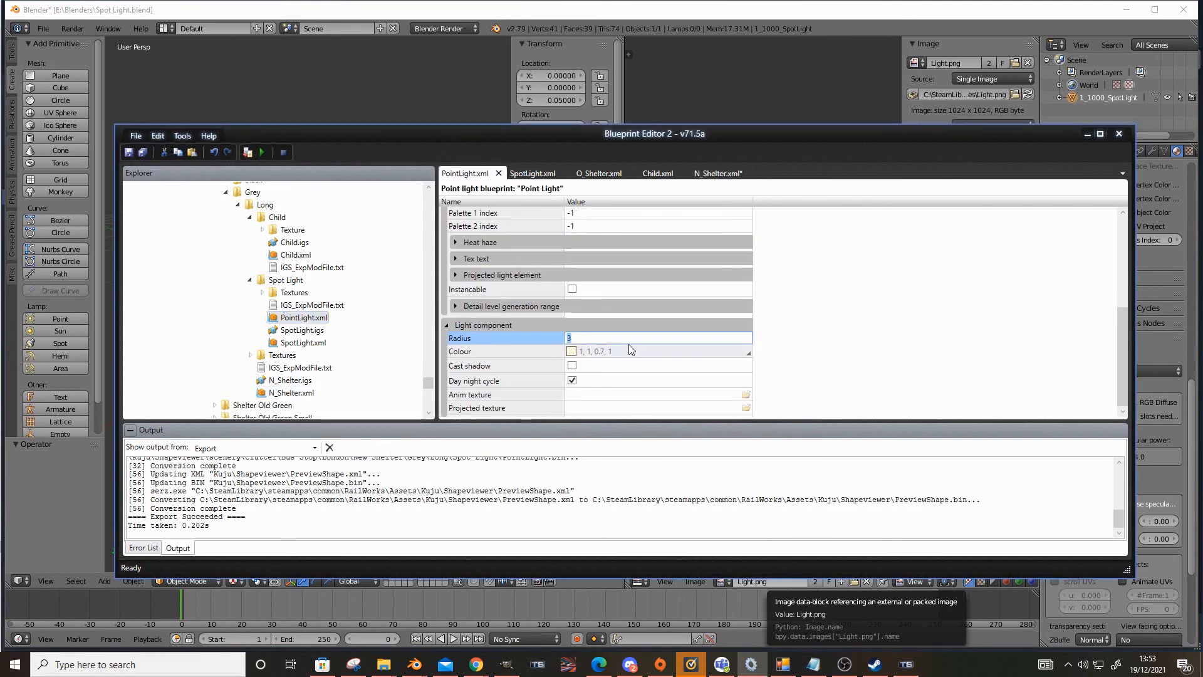
left_click(572, 366)
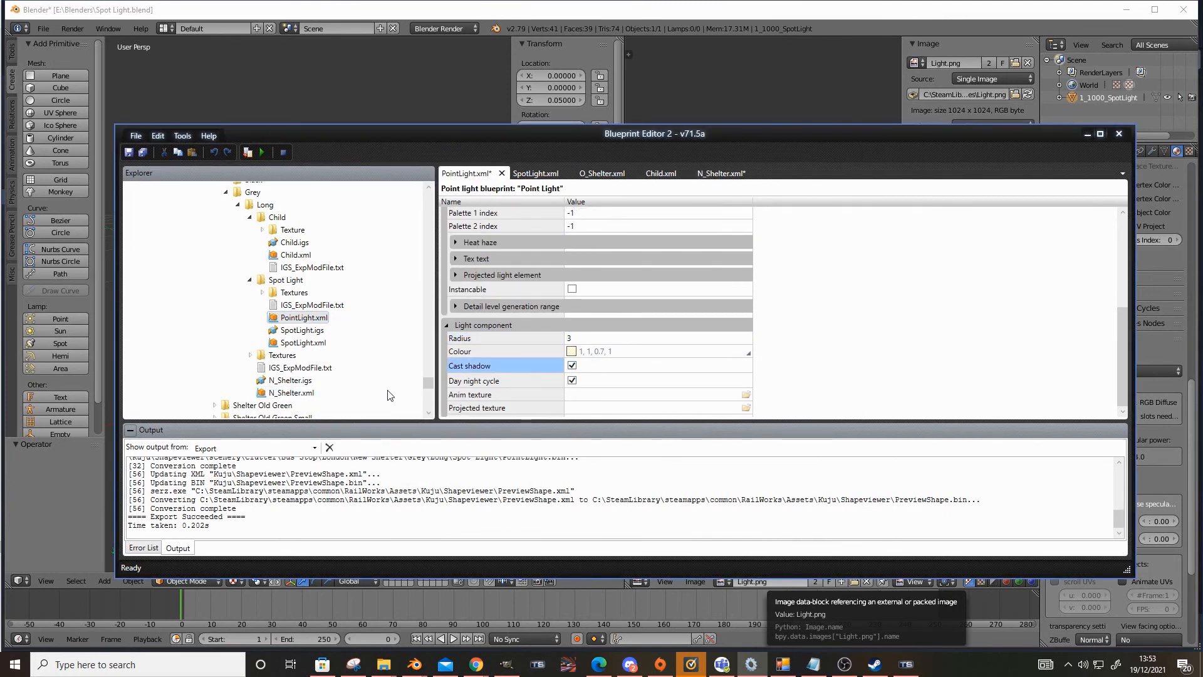
key("F5")
left_click(279, 392)
double_click(279, 393)
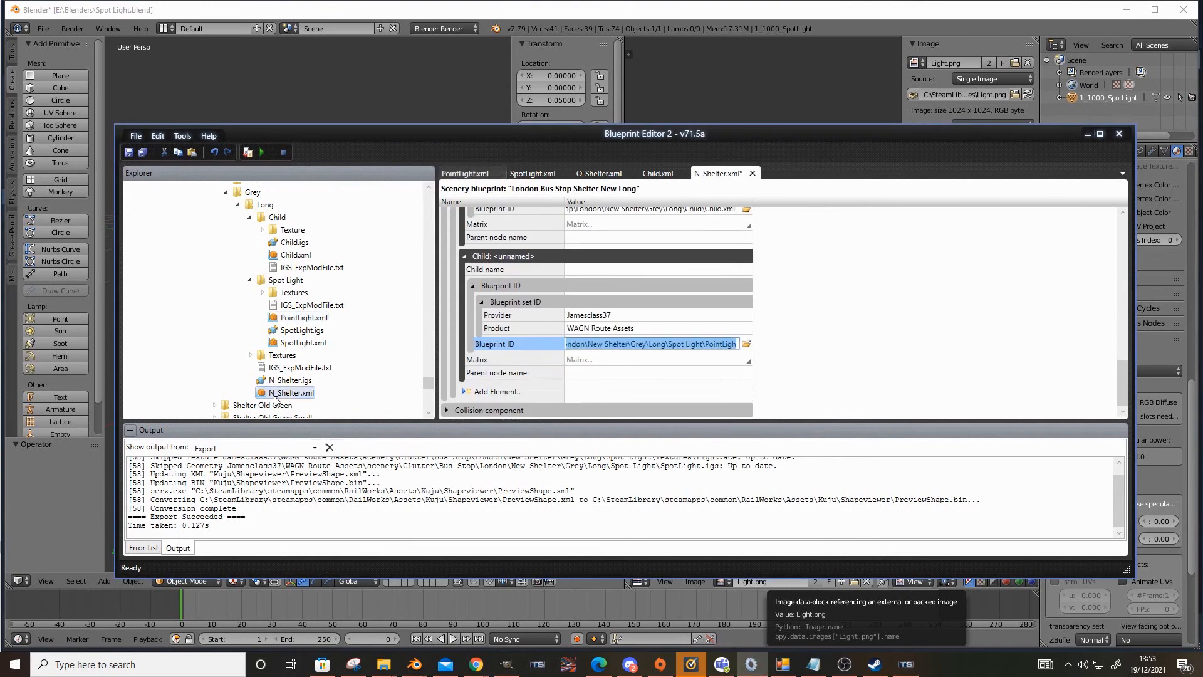
key("F5")
Step: Inspect the shadows around the shelter's seats and maps panel, selecting the light fitting in the preview
right_click_drag(605, 386, 665, 511)
key("Up")
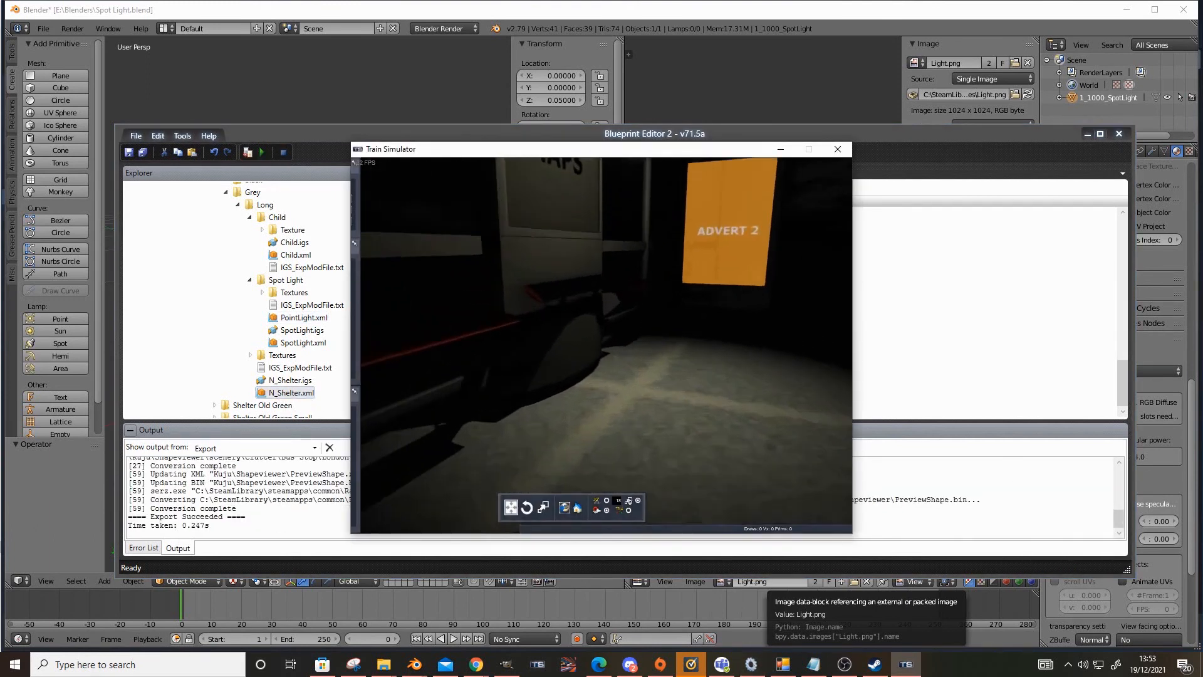
key("Down")
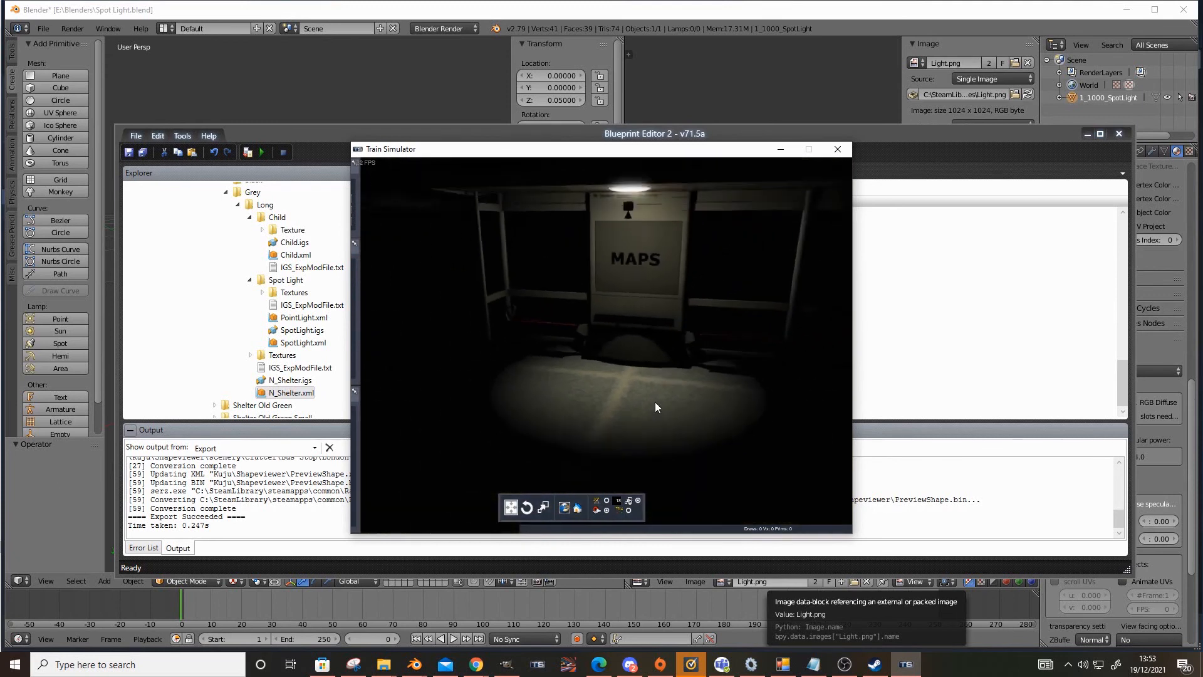
left_click(619, 244)
key("Up")
key("Right")
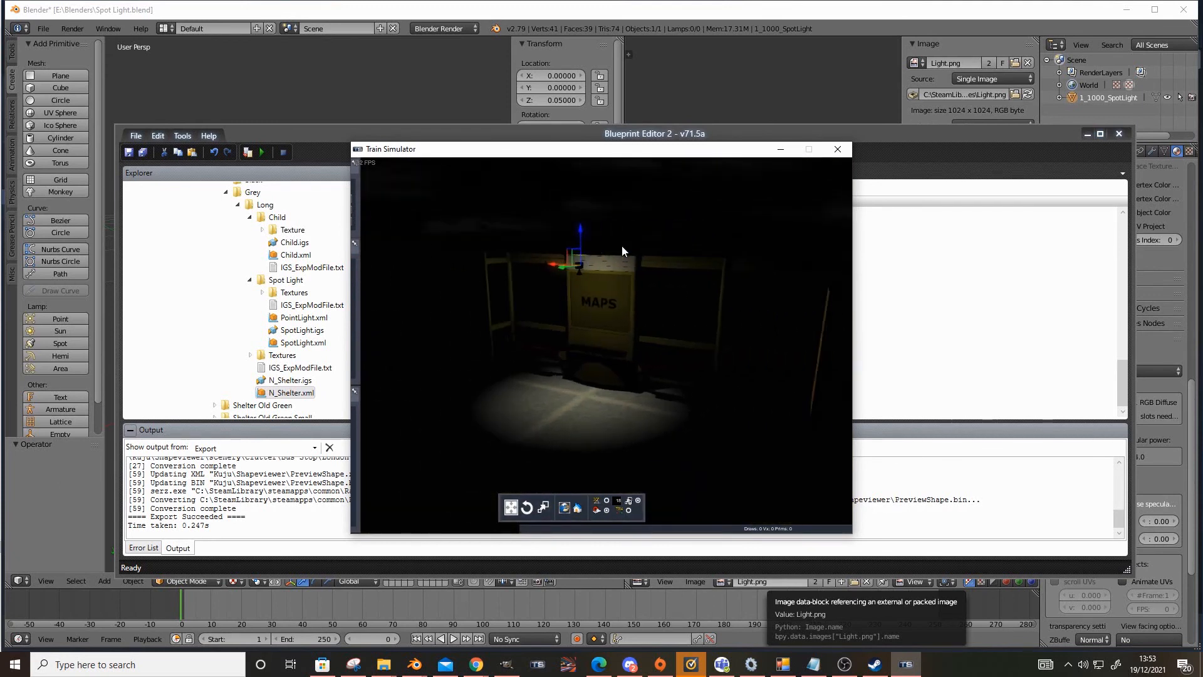
left_click_drag(537, 246, 530, 301)
left_click(570, 428)
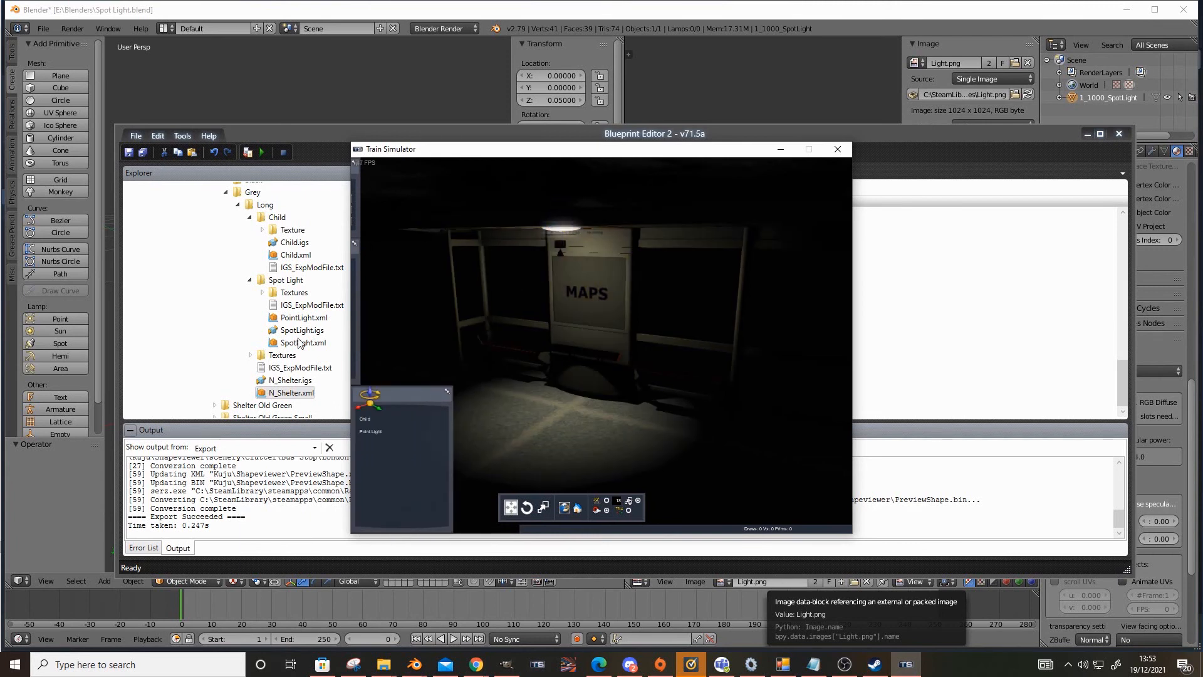
Step: Set the point light's radius back to 5, export it and preview the shelter
left_click(299, 342)
double_click(304, 317)
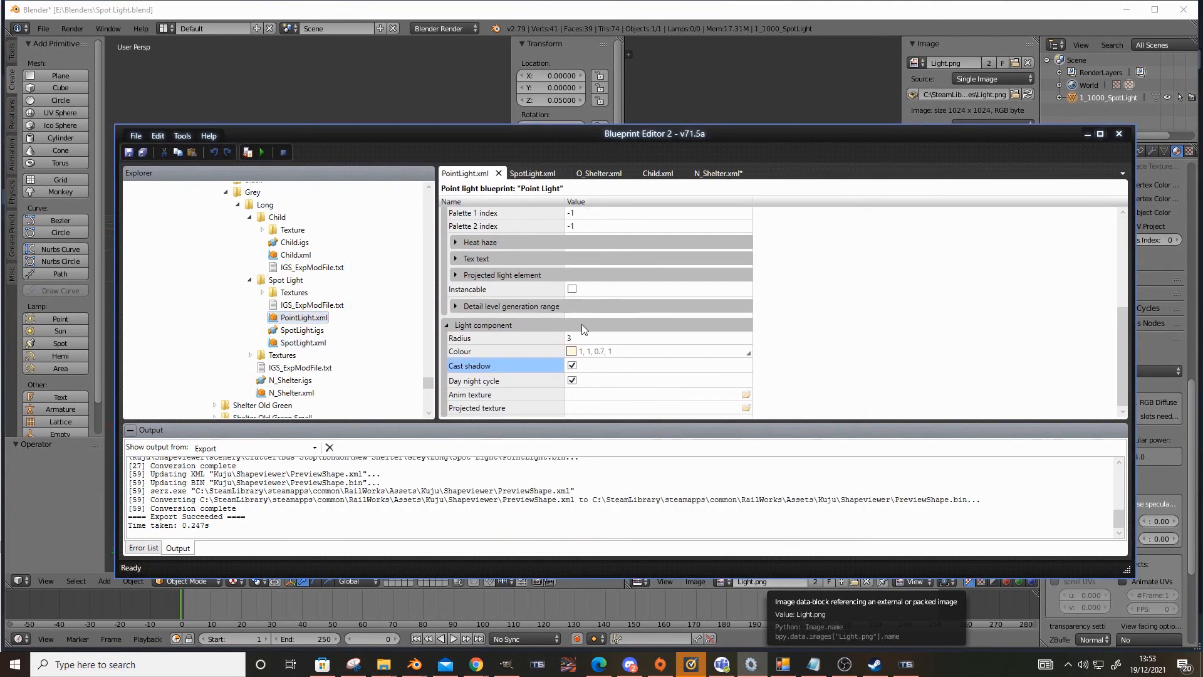
left_click(548, 336)
type("5")
key("F5")
double_click(280, 398)
key("F5")
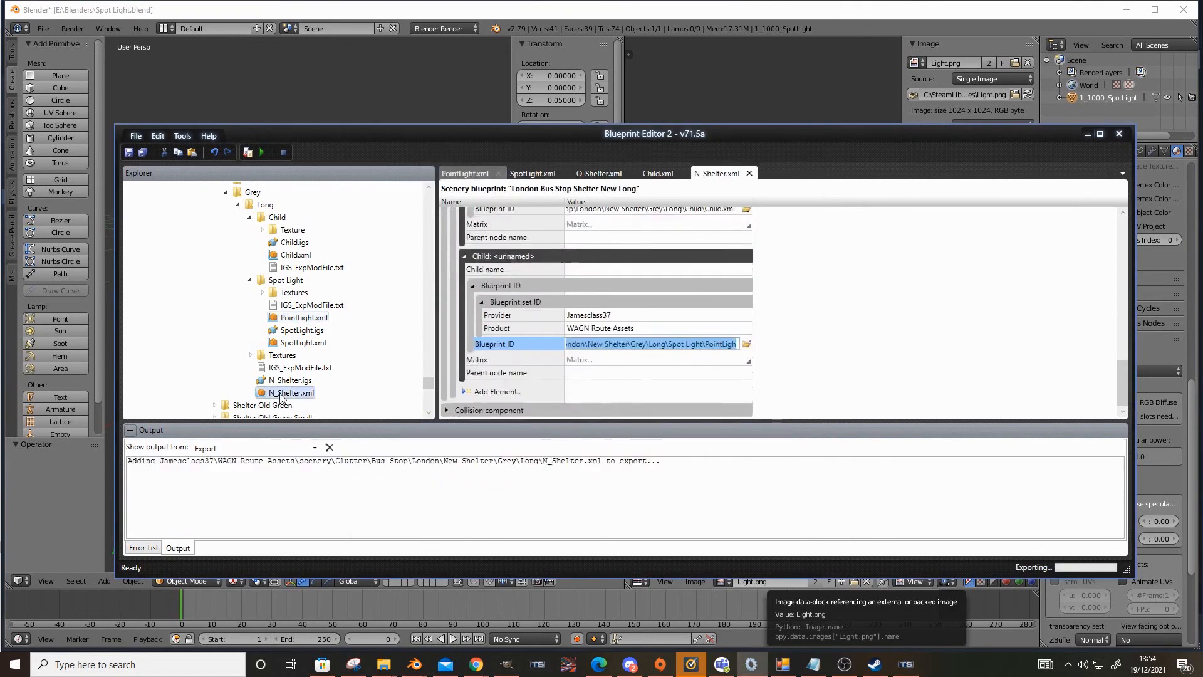
Step: Examine the shadows and wider light spread around the shelter from close up, the sides and further away
right_click_drag(601, 351, 630, 404)
key("Down")
key("Up")
key("Left")
key("Left")
key("Right")
key("Up")
key("Down")
key("Up")
key("Down")
key("Up")
key("Down")
key("Up")
key("Down")
right_click_drag(696, 424, 716, 434)
key("Down")
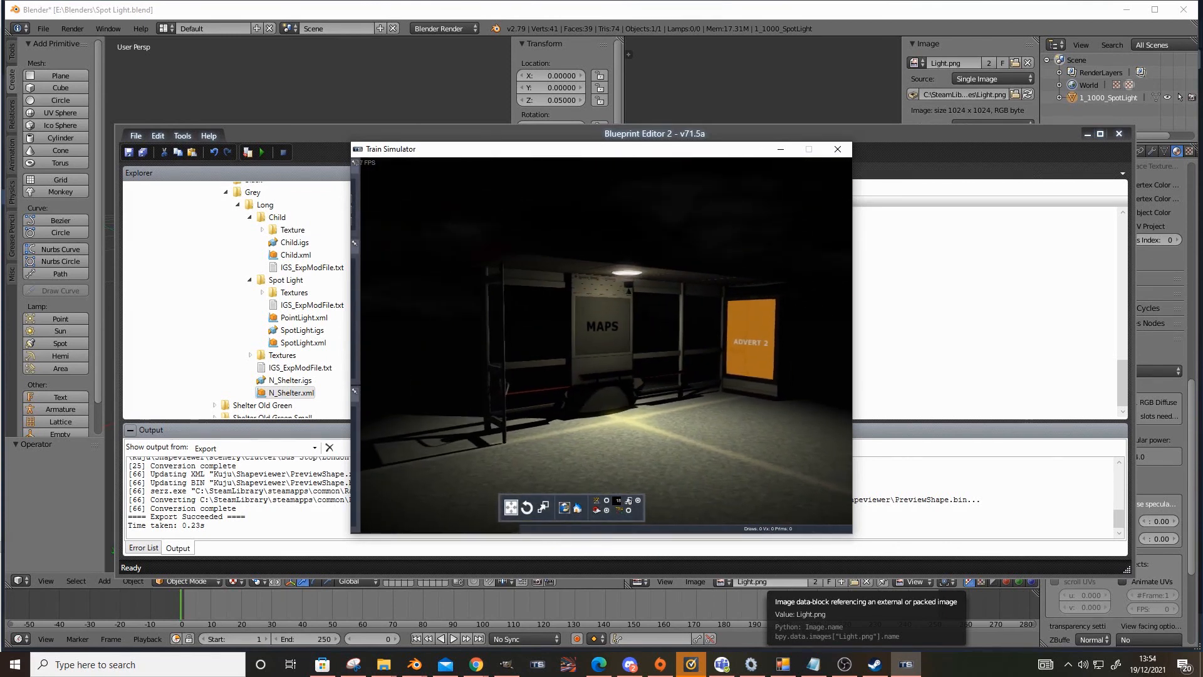
key("Down")
key("Up")
key("Down")
key("Up")
right_click_drag(716, 434, 677, 487)
key("Down")
key("Down")
key("Down")
key("Up")
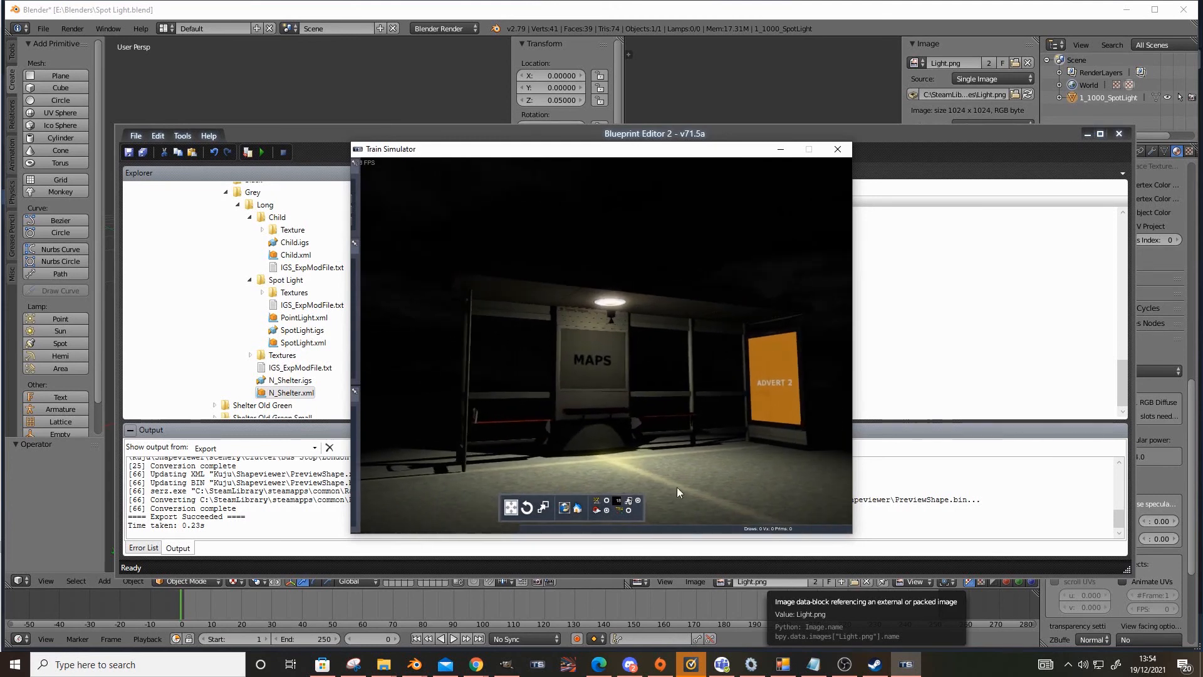
Step: Disable shadow casting in the point light blueprint and export it
left_click(894, 369)
scroll(477, 359, "up", 3)
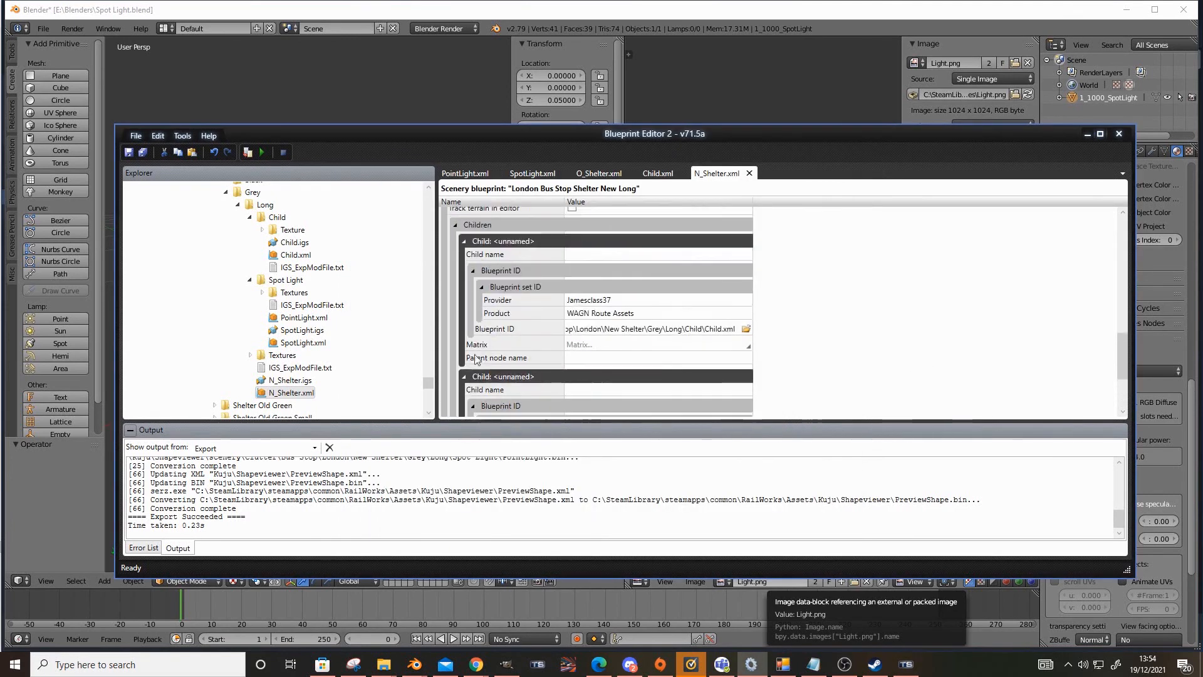
double_click(303, 317)
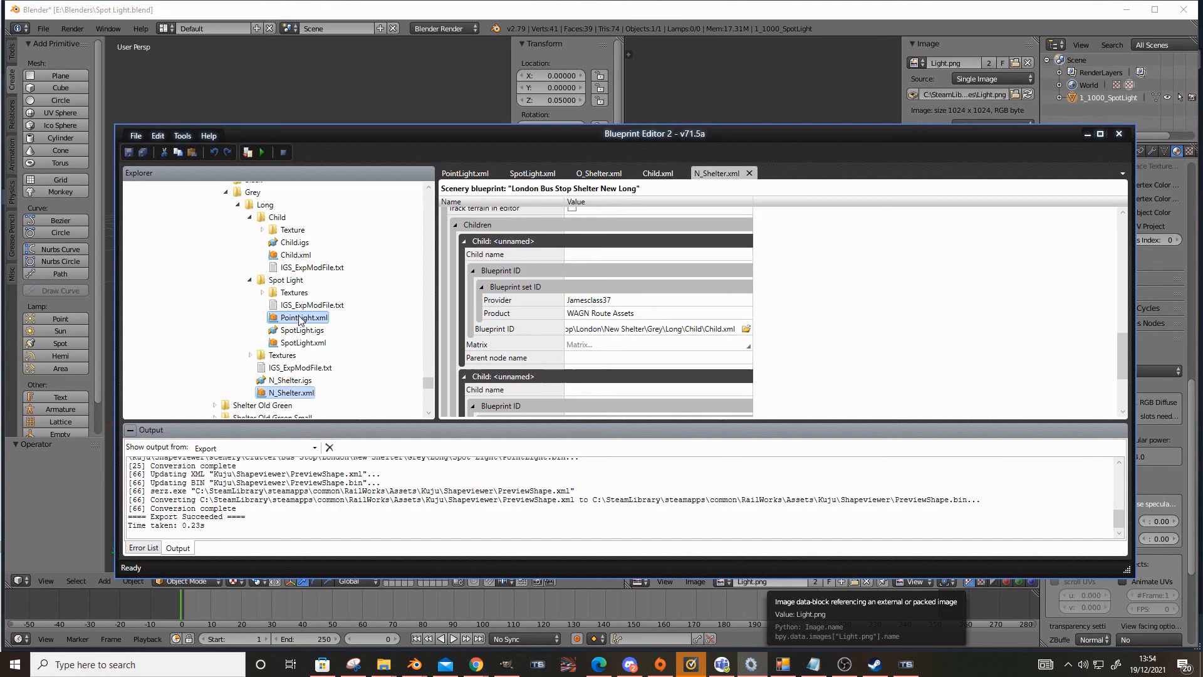
left_click(574, 365)
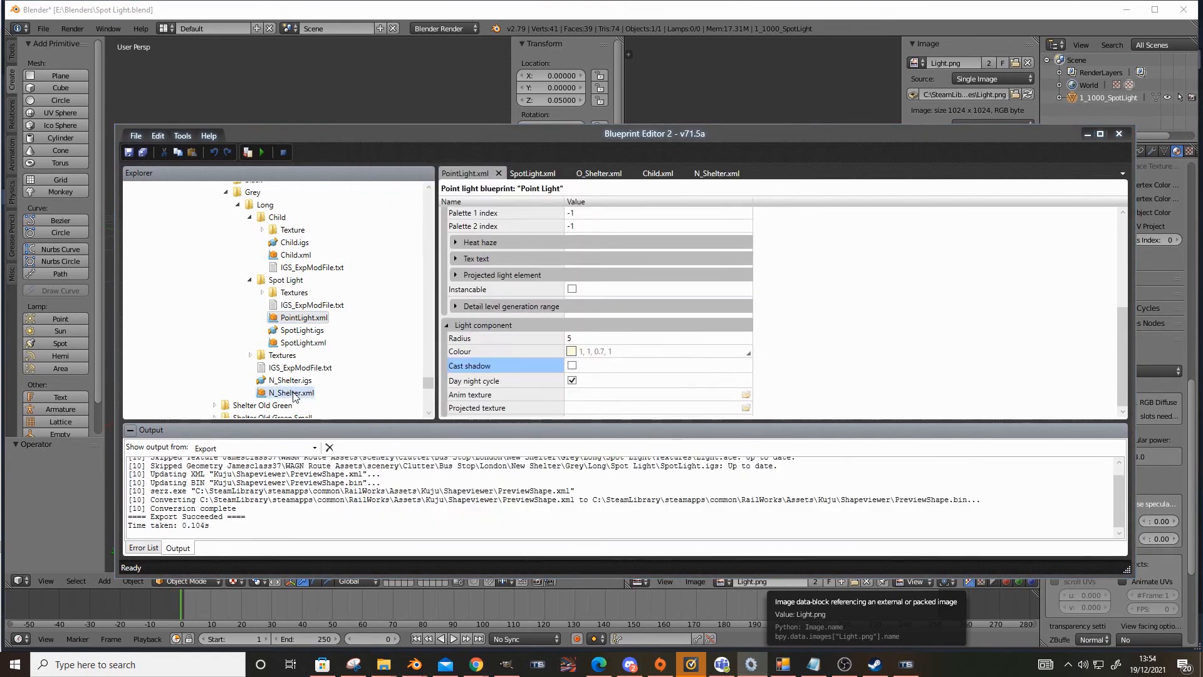
Step: Preview the London Bus Stop Shelter New Long and look at its night lighting with shadow casting off
double_click(296, 398)
key("F5")
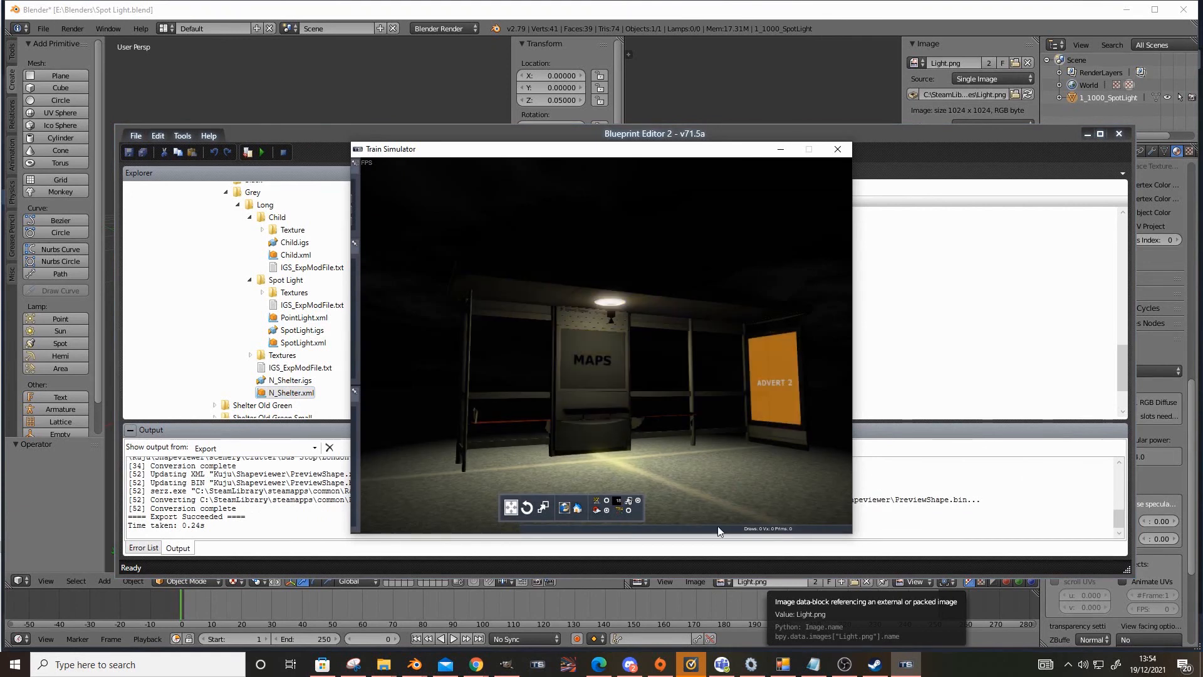
key("Up")
key("Down")
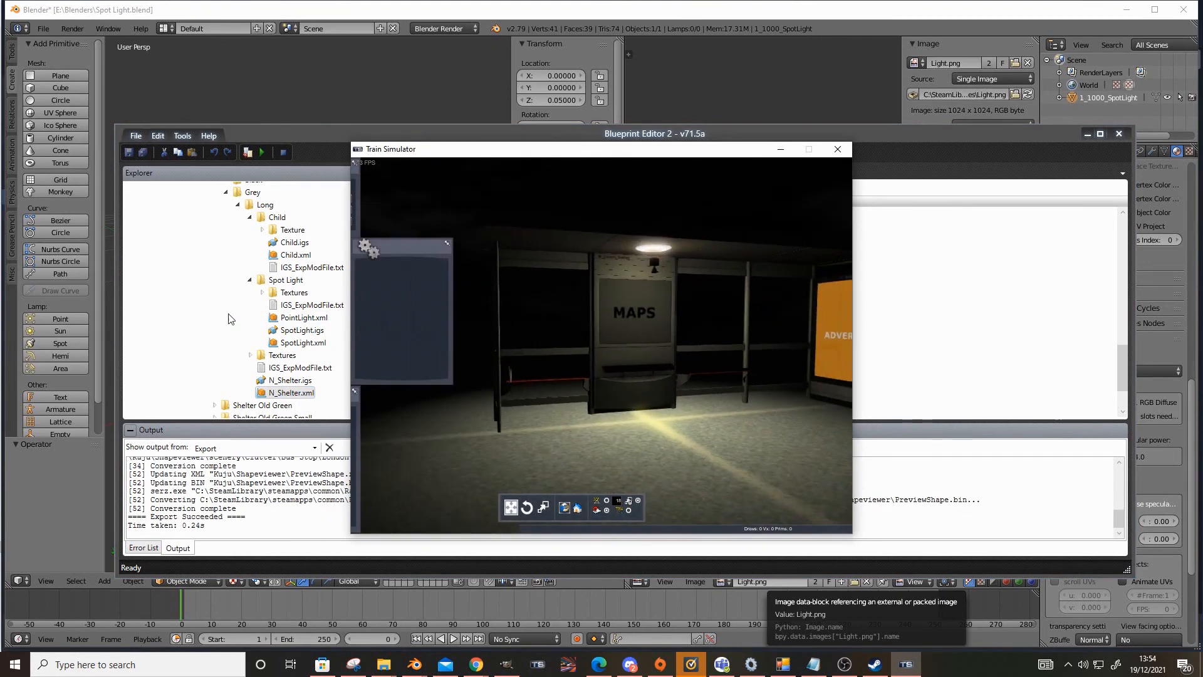
Step: Set the point light's radius to 4, export it and preview the shelter
double_click(287, 343)
double_click(304, 317)
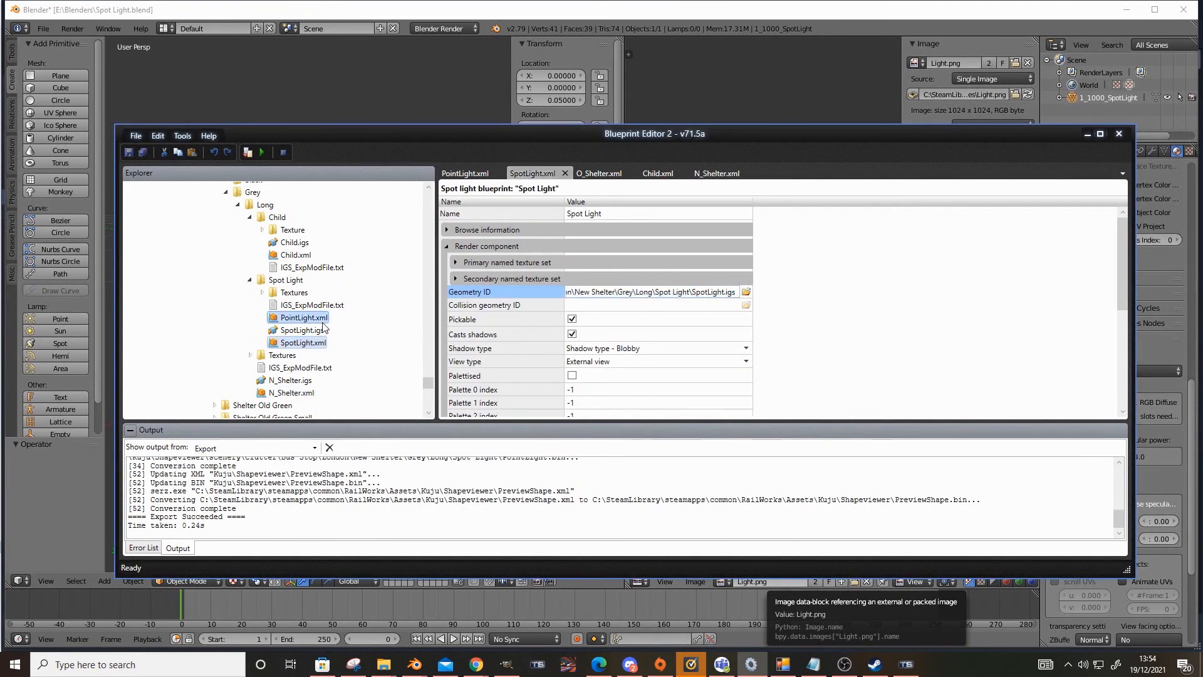
left_click(603, 338)
key("BackSpace")
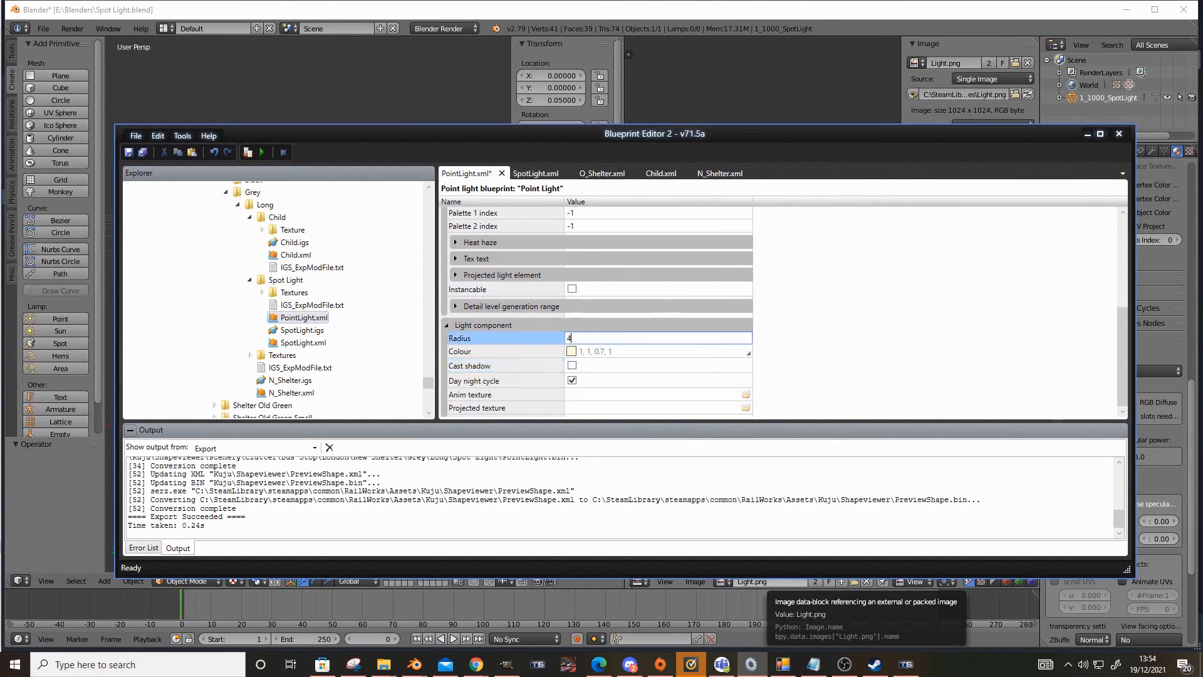
key("F5")
double_click(301, 398)
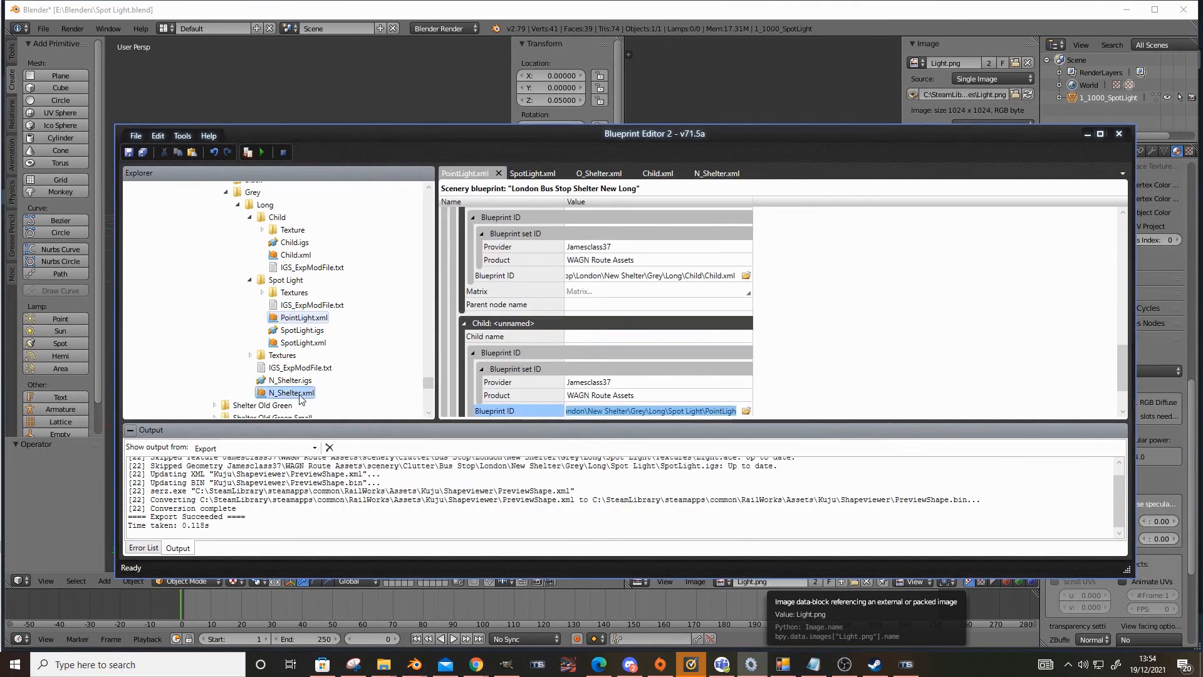
key("F5")
Step: Examine the smaller light pool around the shelter from the front, from further away and from the advert side
right_click_drag(687, 398, 708, 432)
key("Down")
key("Up")
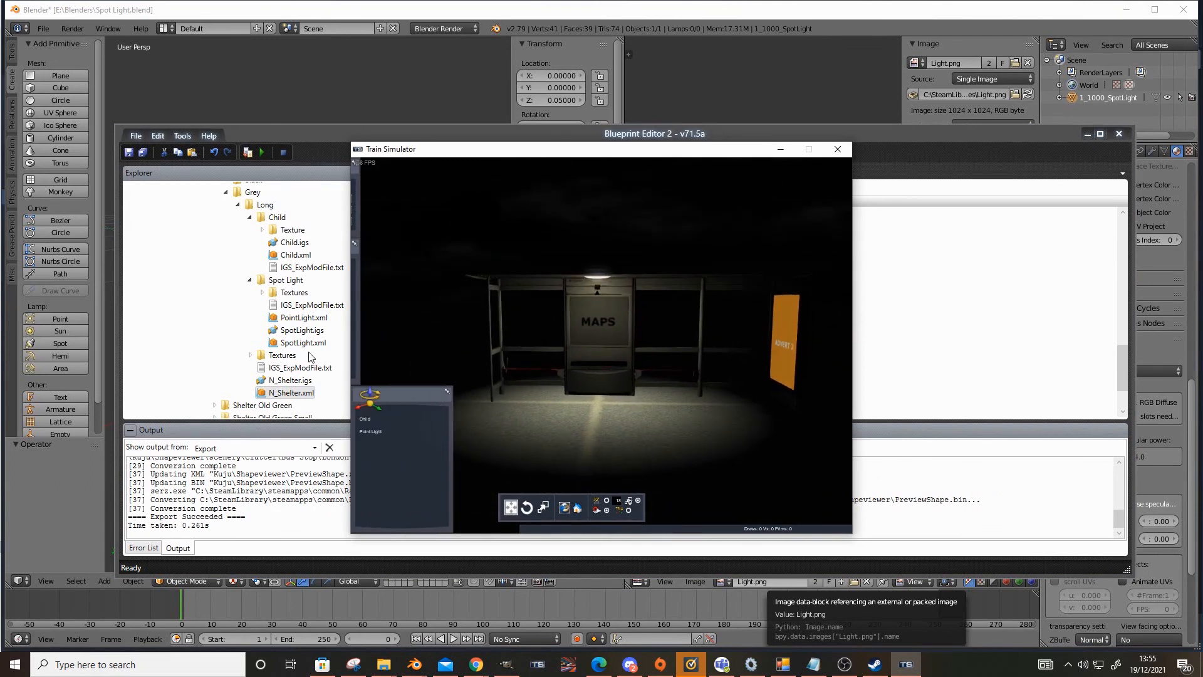
key("Up")
right_click_drag(787, 484, 693, 433)
key("Down")
mouse_move(662, 209)
right_mouse_down()
mouse_move(693, 214)
mouse_move(652, 217)
right_mouse_up()
key("Down")
key("Up")
key("Down")
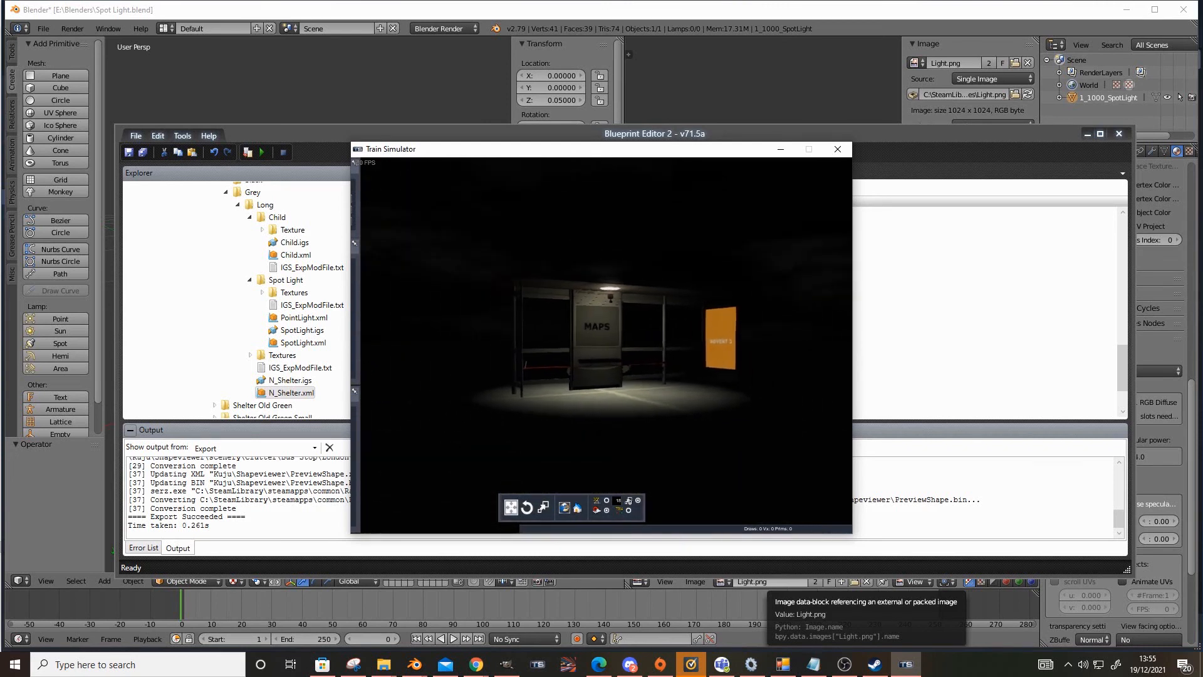
key("Up")
right_click_drag(678, 485, 655, 493)
key("Up")
key("Down")
key("Left")
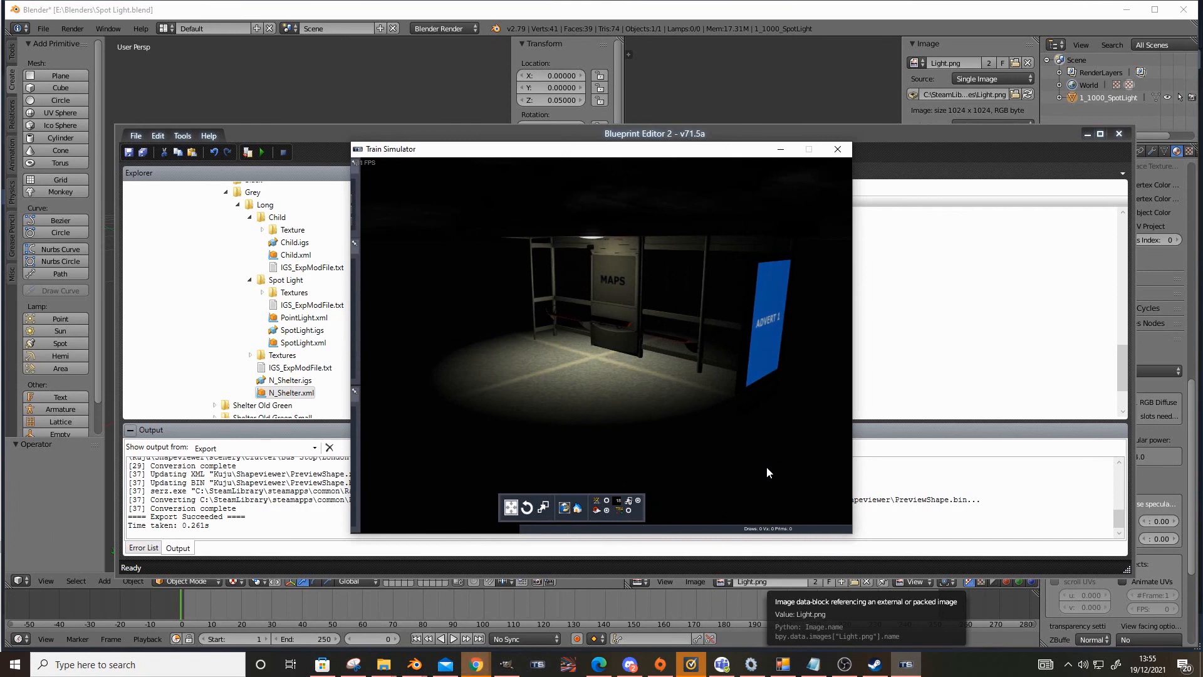
Step: Orbit back to the shelter's front and compare the light on the maps panel, seats and ground at varying distances
key("Up")
mouse_move(664, 403)
right_mouse_down()
mouse_move(727, 403)
mouse_move(602, 420)
mouse_move(667, 403)
right_mouse_up()
key("Down")
right_click_drag(773, 388, 570, 348)
key("Down")
key("Up")
key("Down")
key("Down")
key("Up")
key("Up")
key("Down")
key("Up")
right_click_drag(596, 446, 623, 446)
key("Down")
key("Up")
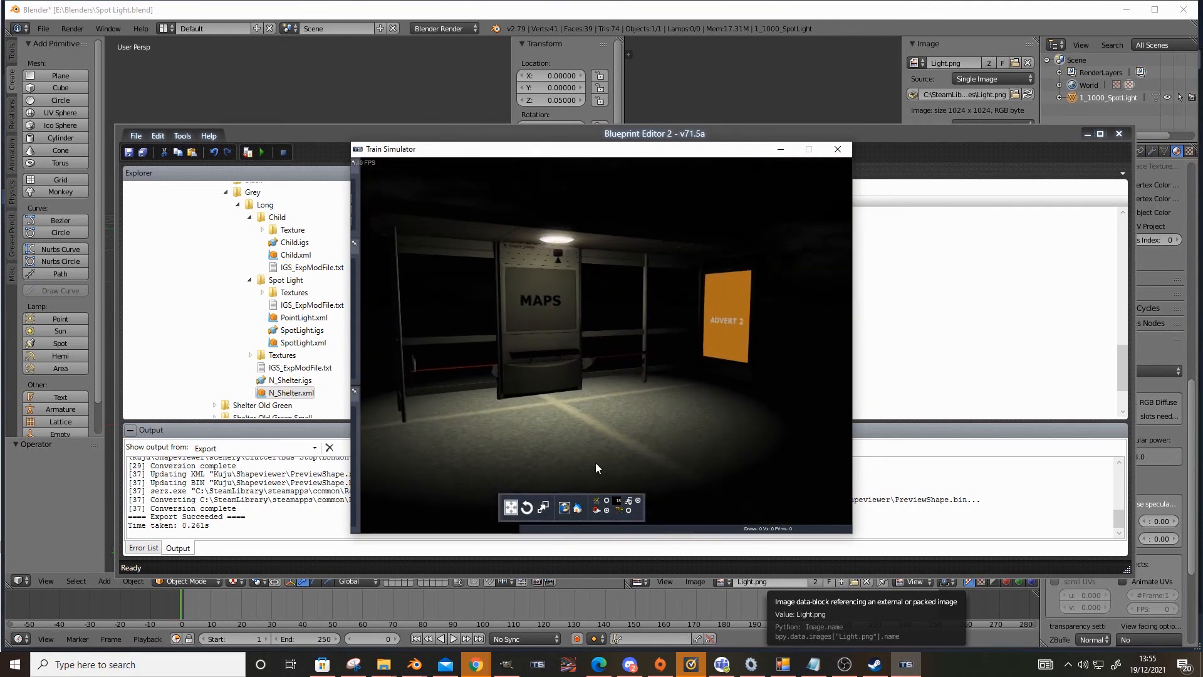
key("Down")
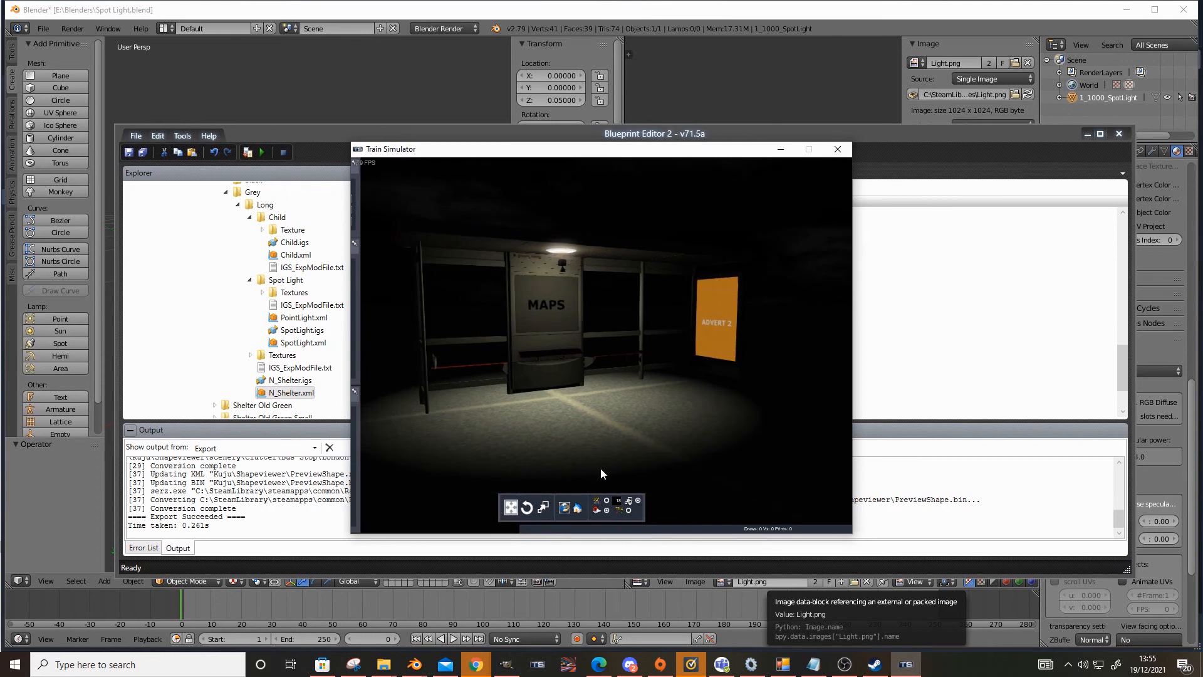
Step: Inspect the light fitting under the shelter roof from close up and then view the whole shelter
right_click_drag(604, 475, 629, 463)
key("Up")
key("Up")
key("Down")
key("Down")
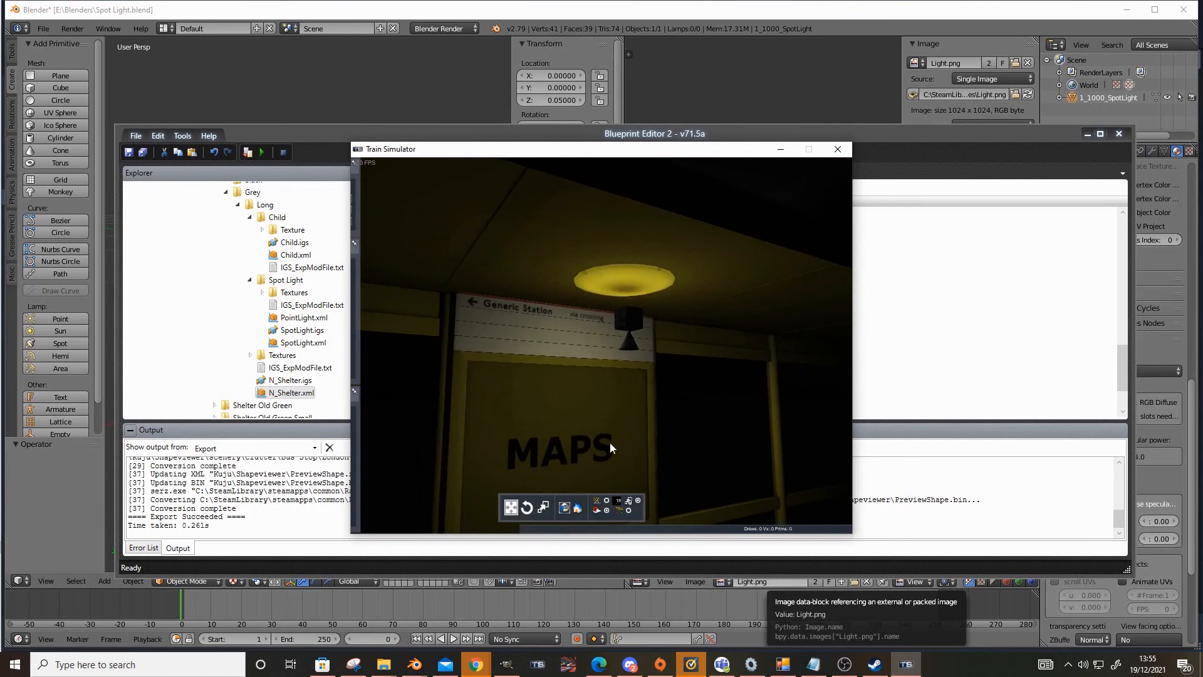
key("Down")
key("Right")
key("Left")
key("Down")
key("Down")
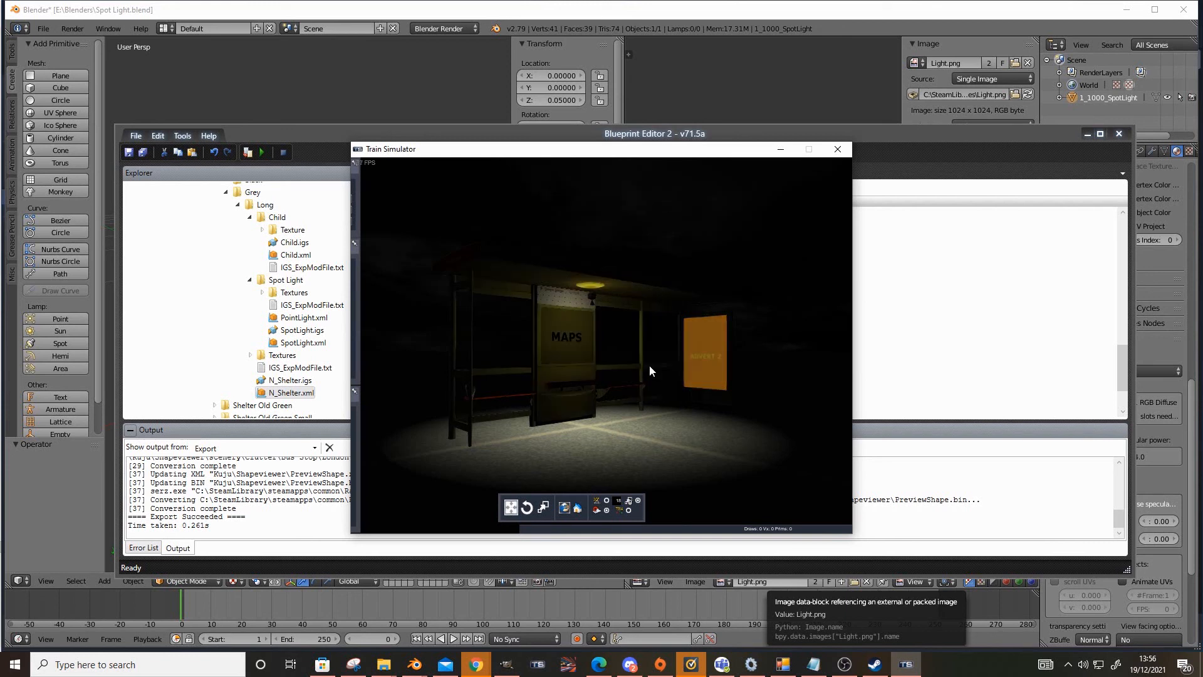
Step: Switch the preview to daytime and view the shelter in daylight
mouse_move(458, 201)
left_click(406, 183)
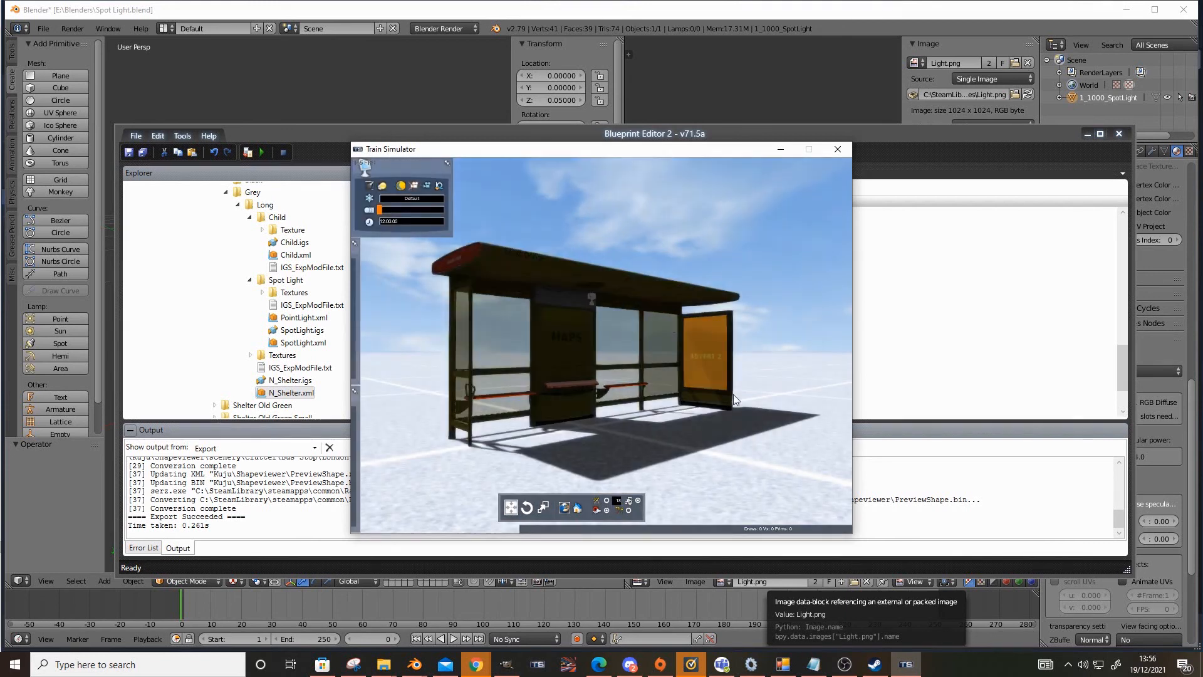
key("Up")
key("Down")
Step: Disable the day night cycle in the point light blueprint, export it and preview the shelter
left_click(930, 331)
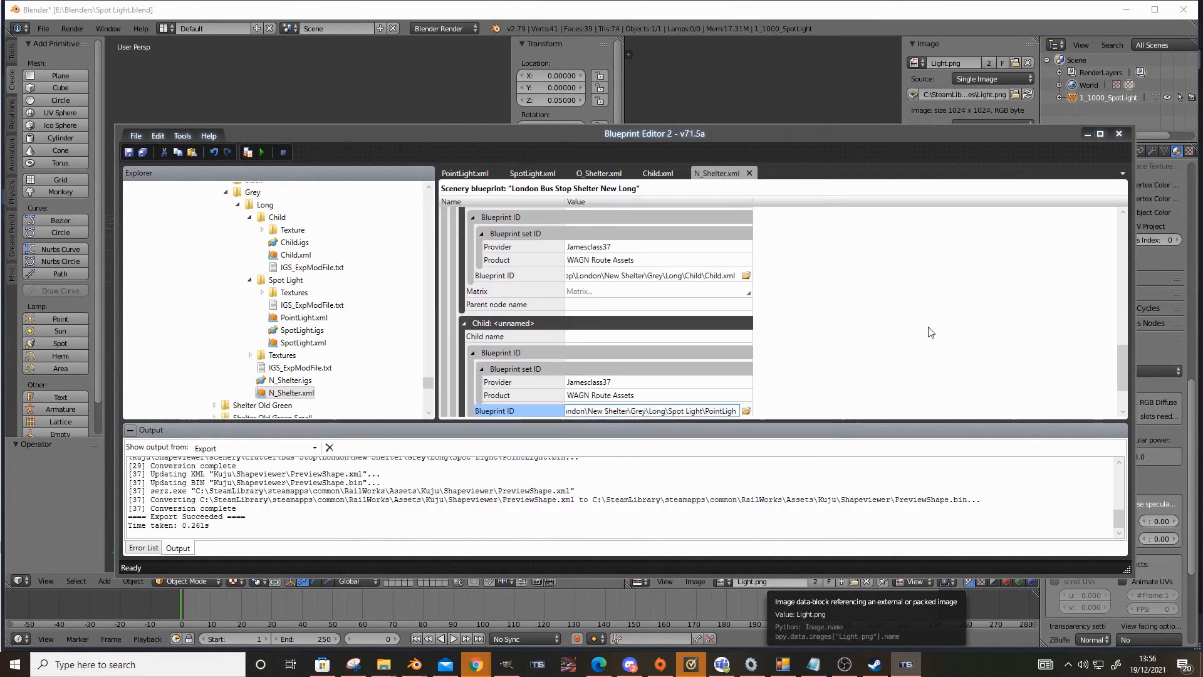
double_click(303, 319)
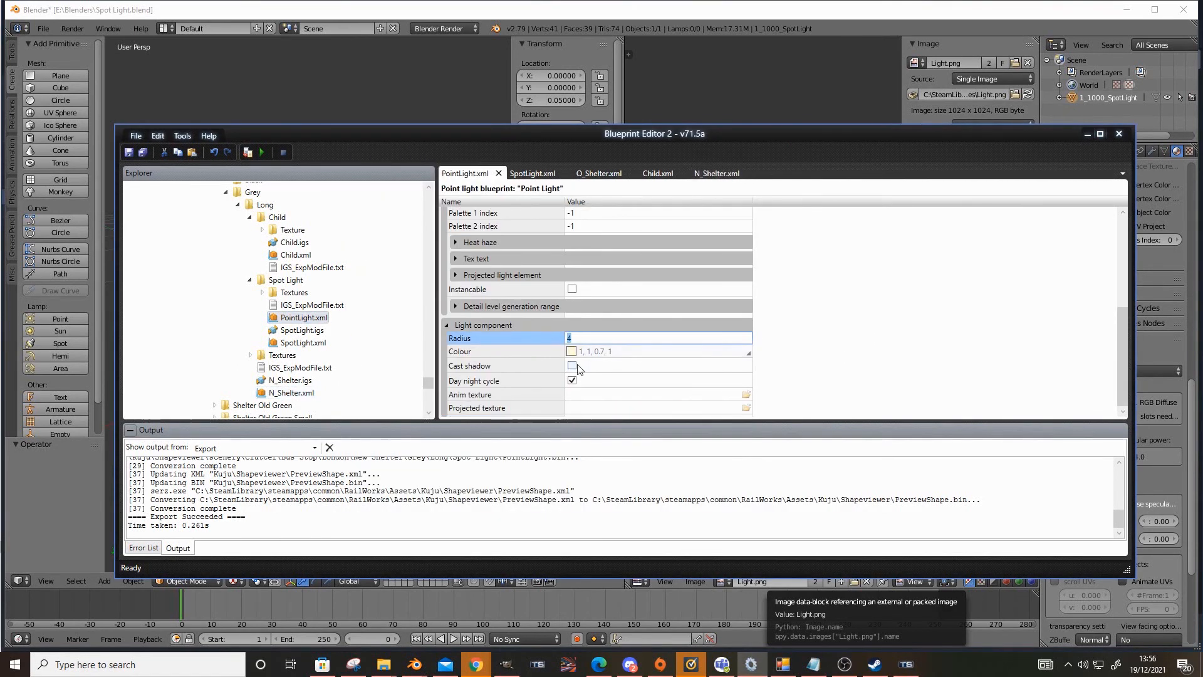
left_click(572, 381)
key("F5")
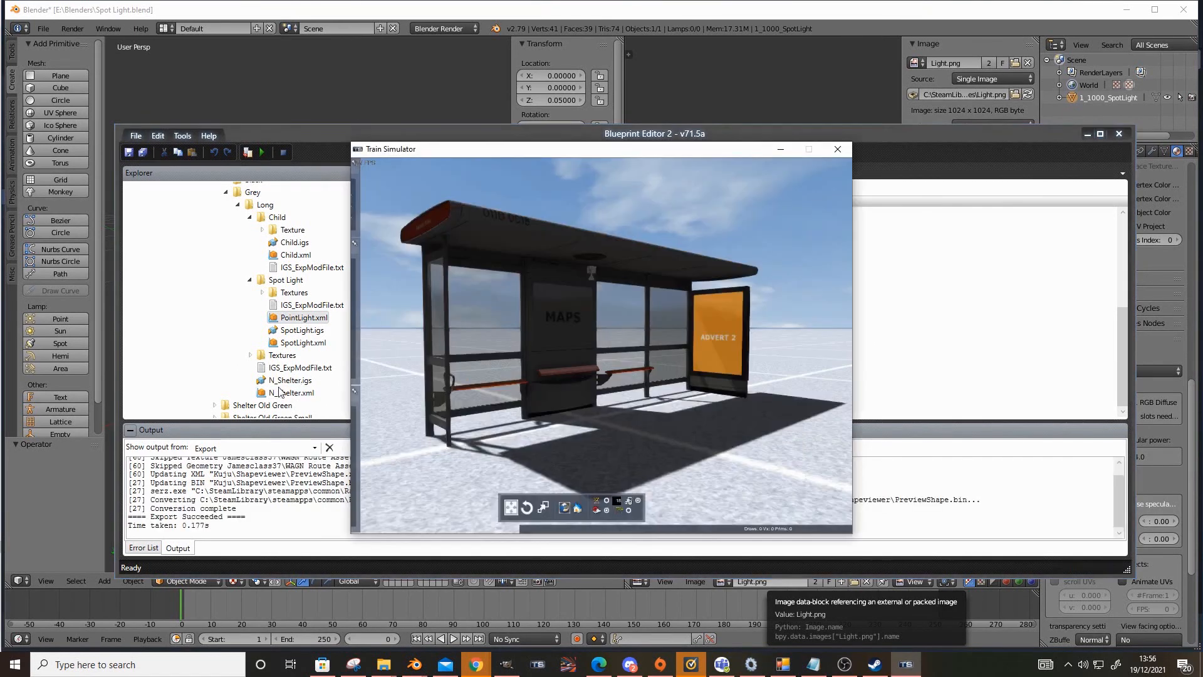
double_click(280, 393)
key("F5")
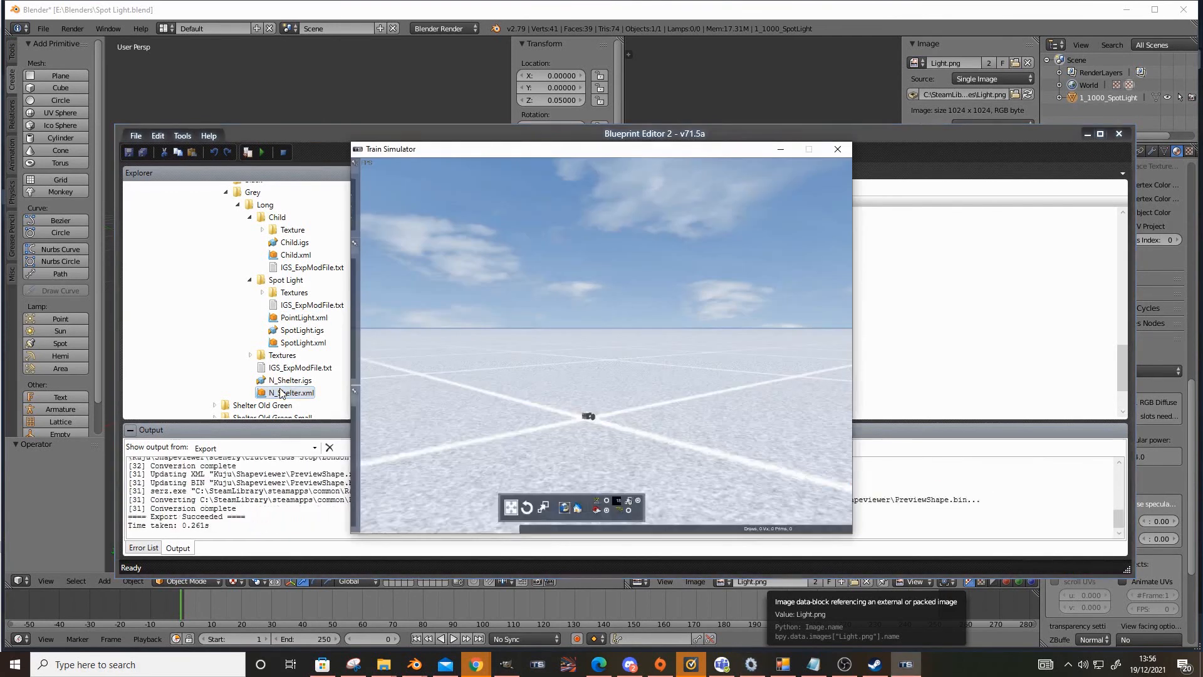
Step: Examine the point light's effect on the shelter in the daytime preview, close up and from further away
right_click_drag(753, 436, 723, 428)
scroll(753, 436, "up", 3)
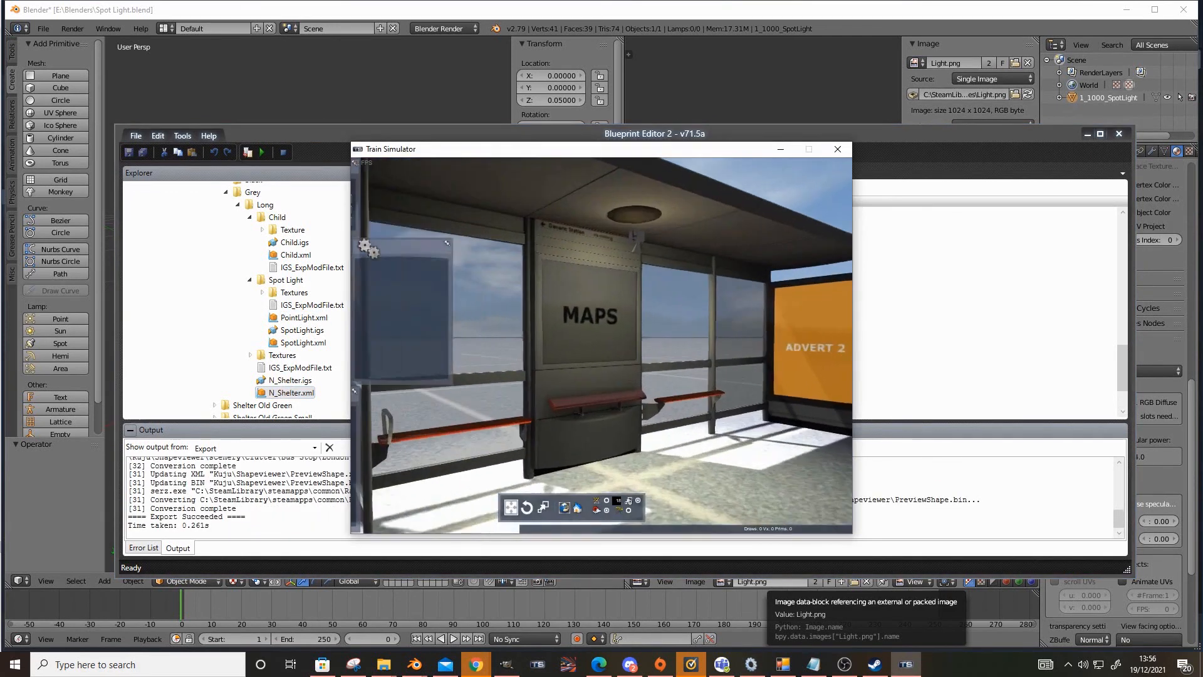
scroll(752, 435, "down", 4)
mouse_move(363, 168)
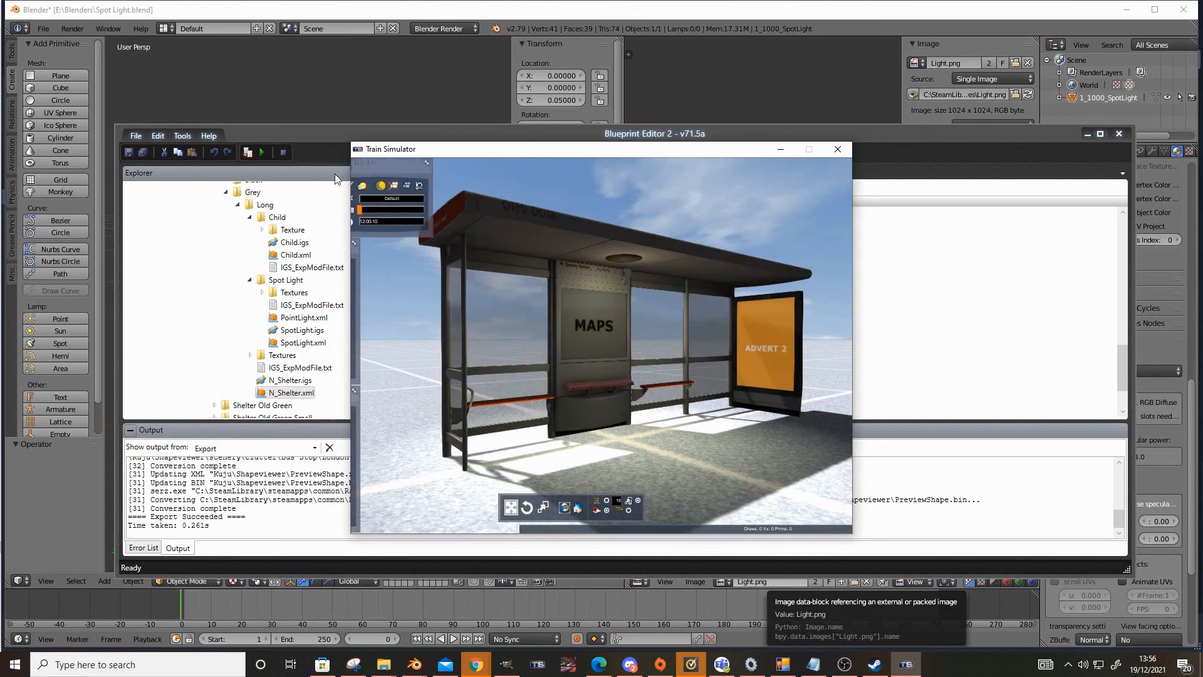
left_click(403, 184)
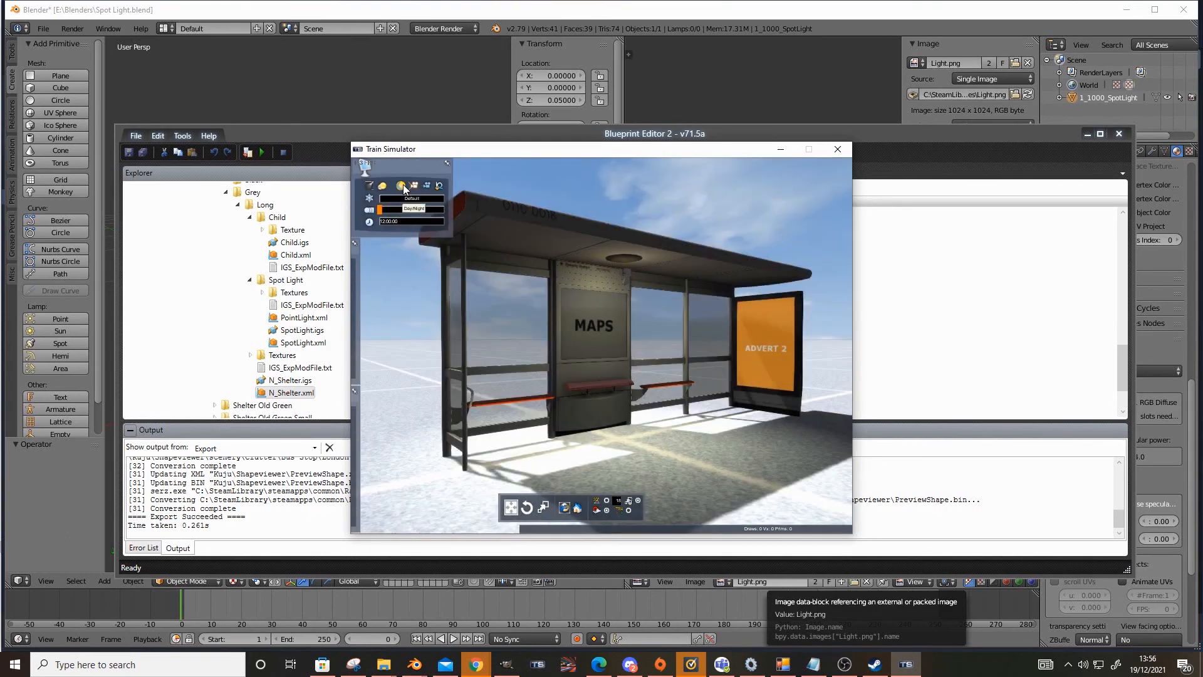
Step: Re-enable the point light's day night cycle, export it and preview the shelter again
left_click(310, 320)
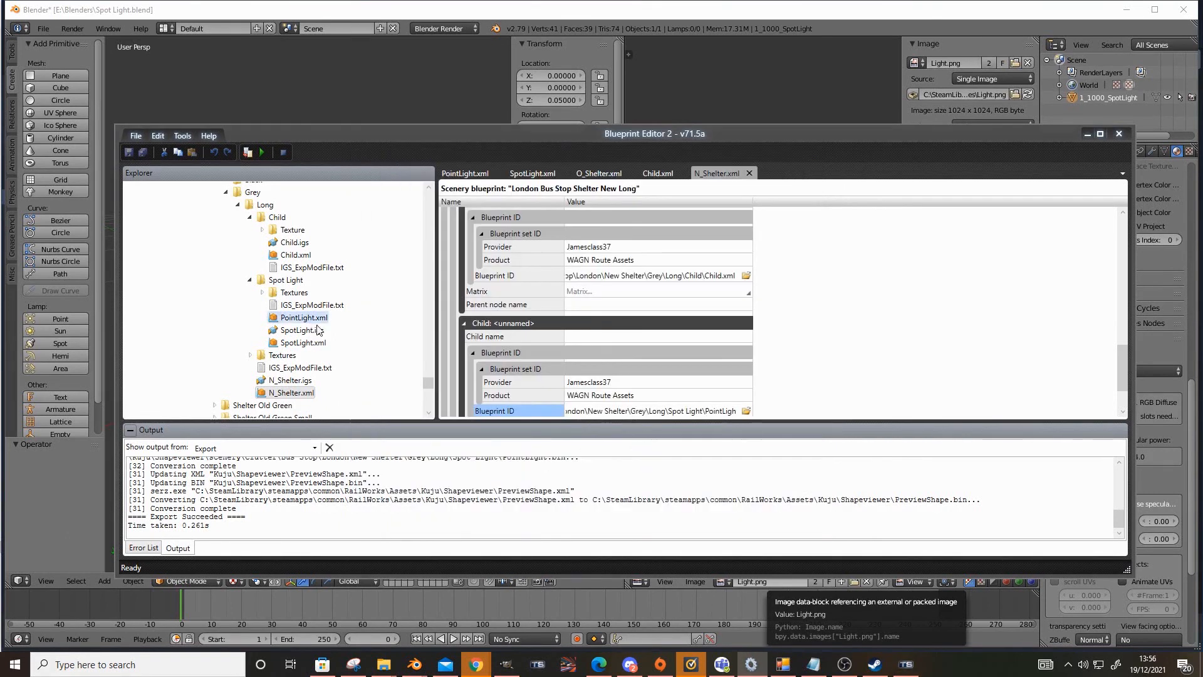
left_click(571, 395)
left_click(572, 381)
key("F5")
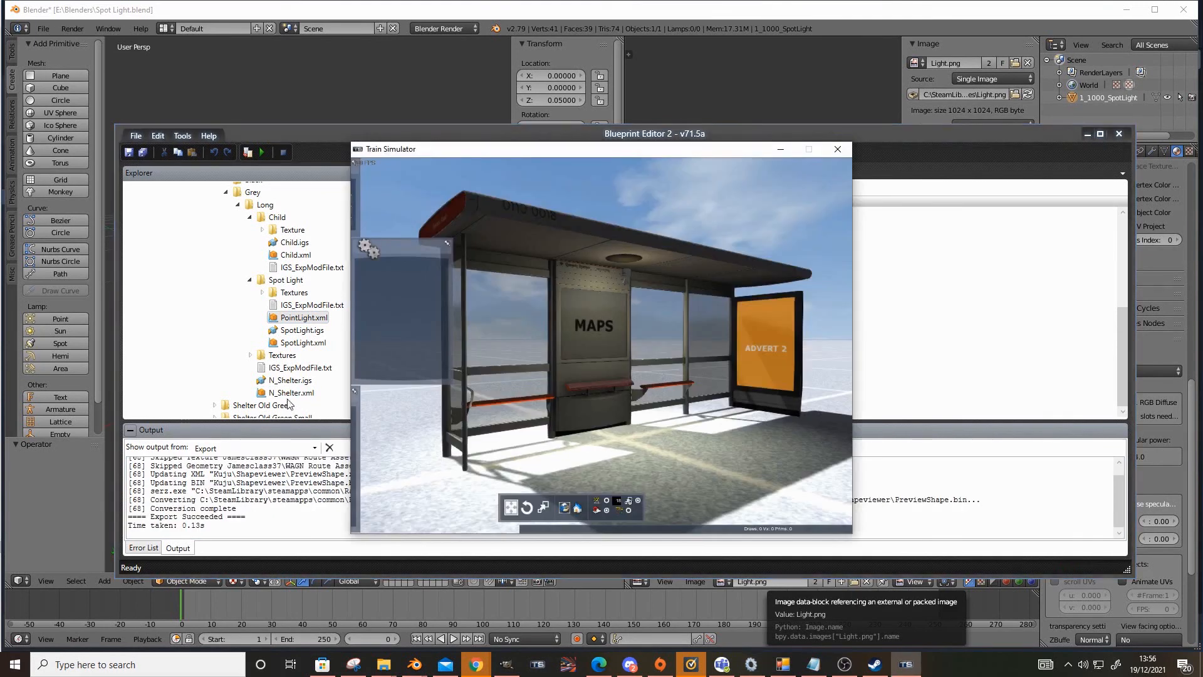
left_click(292, 395)
key("F5")
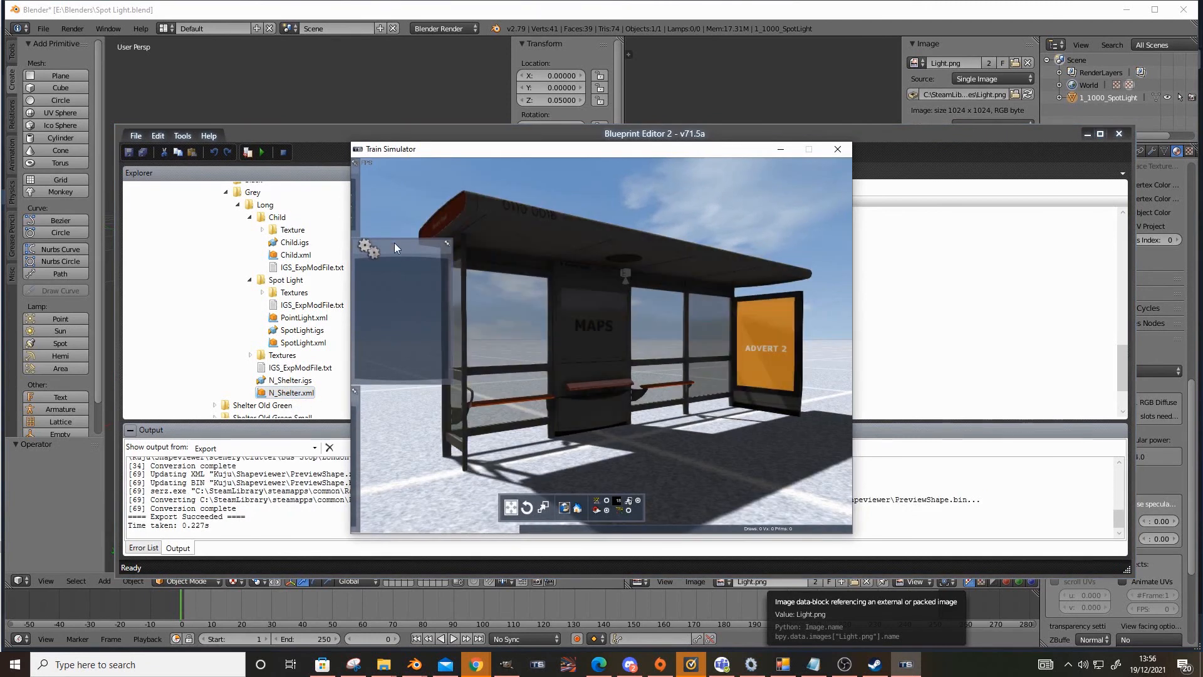
Step: Examine the shelter in daylight from several distances with the day night cycle enabled
right_click_drag(394, 242, 398, 232)
key("Down")
right_click_drag(641, 454, 649, 448)
scroll(641, 453, "up", 2)
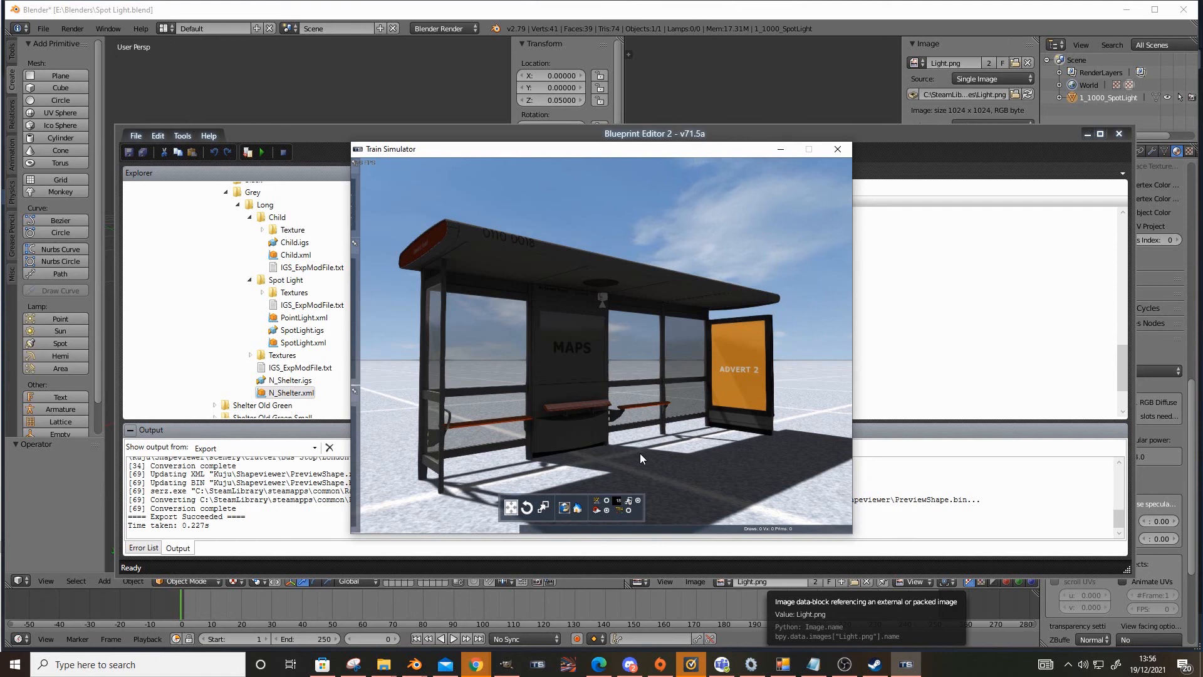
mouse_move(640, 454)
right_mouse_down()
mouse_move(670, 453)
mouse_move(627, 453)
mouse_move(659, 458)
right_mouse_up()
key("Down")
key("Left")
key("Up")
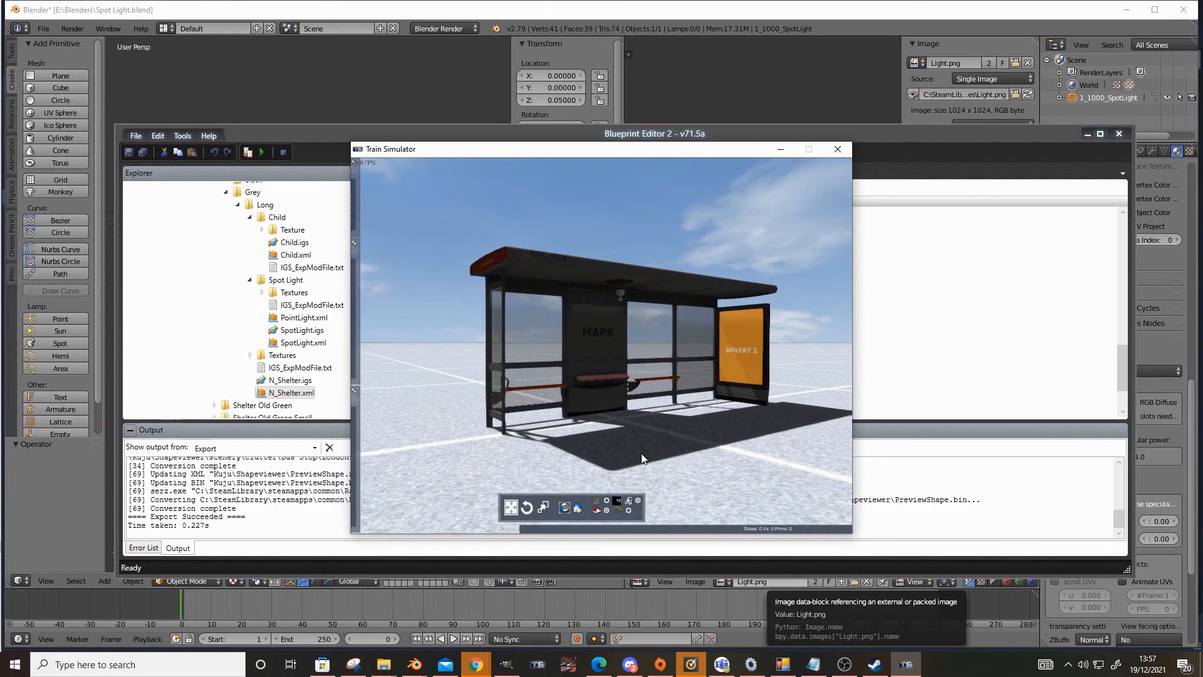